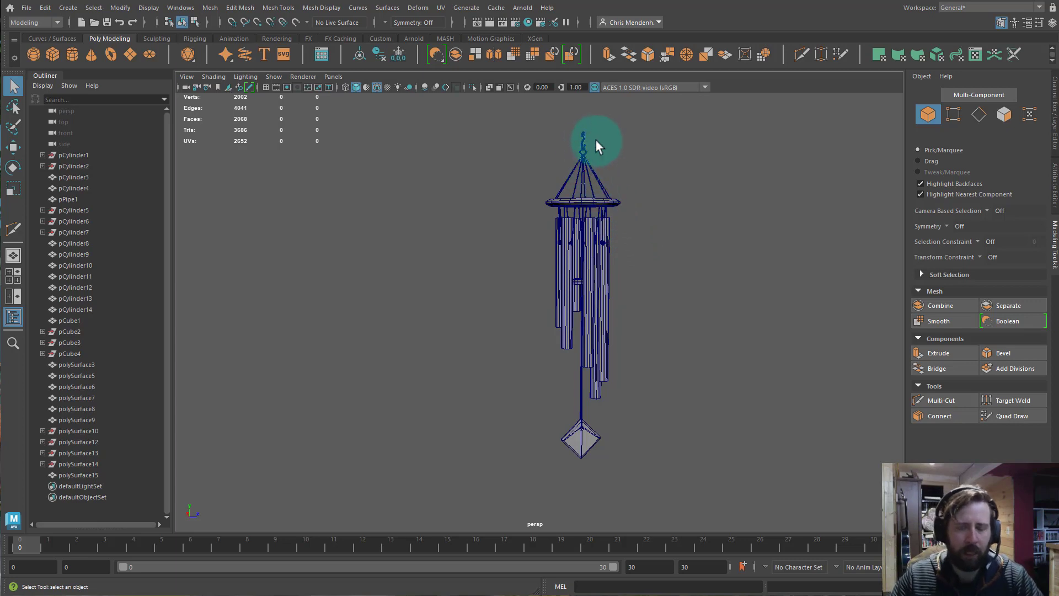
# - Examine the S-hook's edge loops, the diamond-shaped link below it and the hanging cords meeting at the link
pyautogui.moveTo(582, 138); pyautogui.dragTo(616, 152)
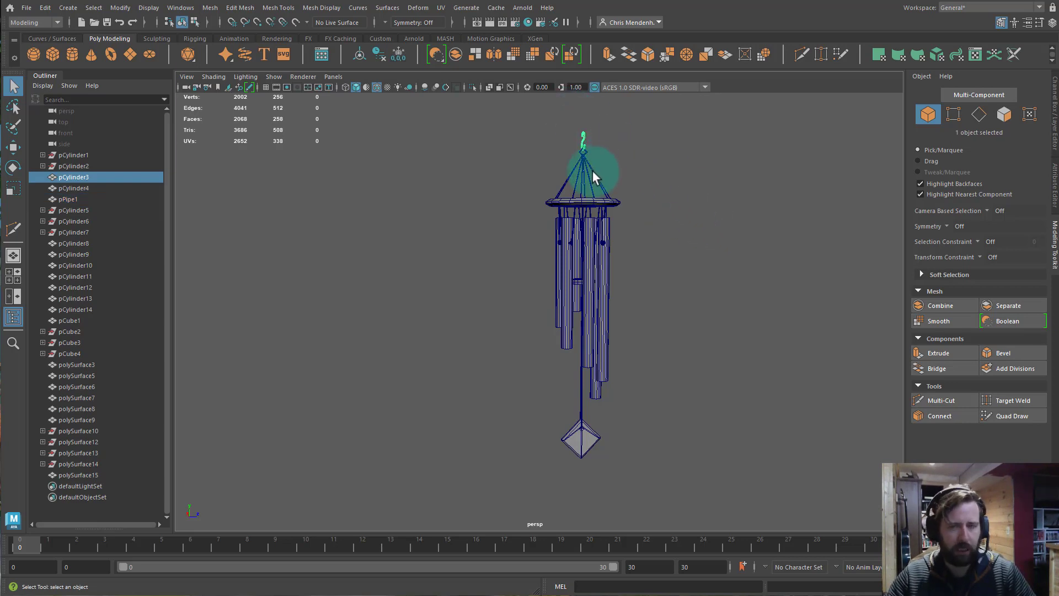
pyautogui.press('f')
pyautogui.keyDown('alt'); pyautogui.moveTo(619, 244); pyautogui.dragTo(459, 410); pyautogui.keyUp('alt')
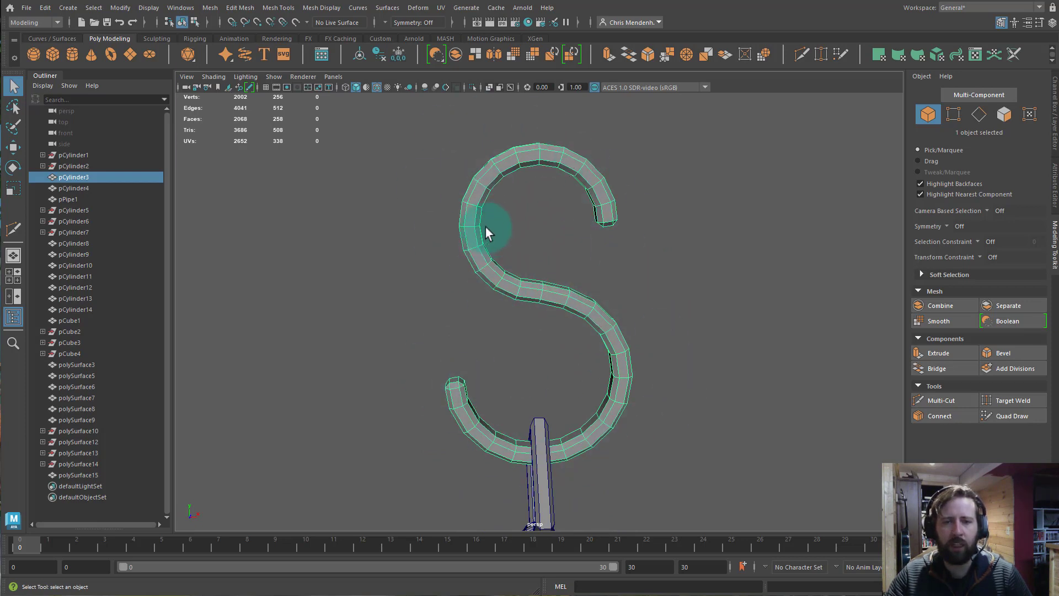
pyautogui.press('2')
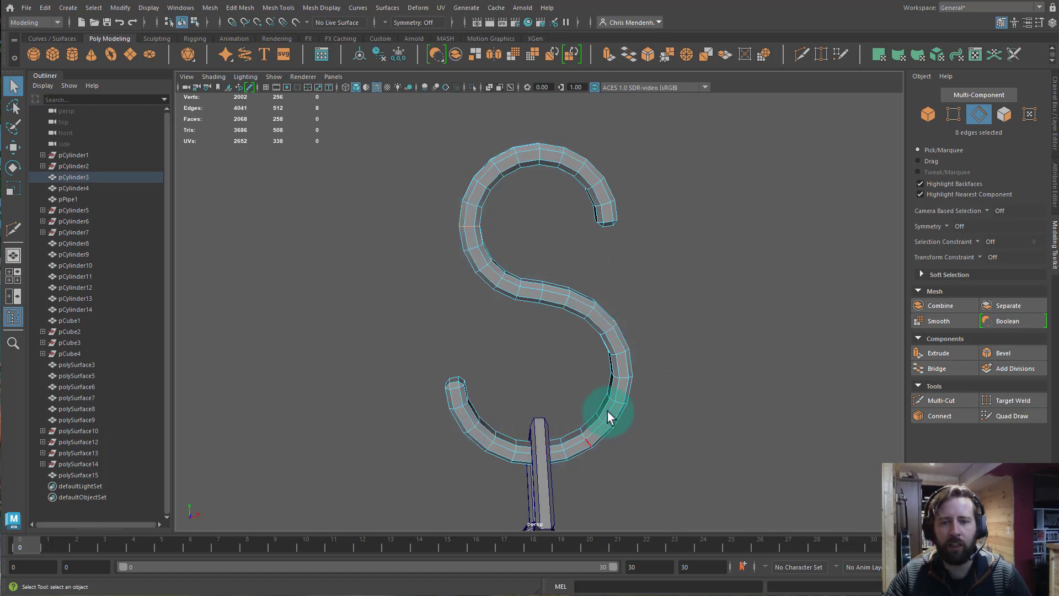
pyautogui.keyDown('alt'); pyautogui.moveTo(609, 418); pyautogui.dragTo(684, 258); pyautogui.keyUp('alt')
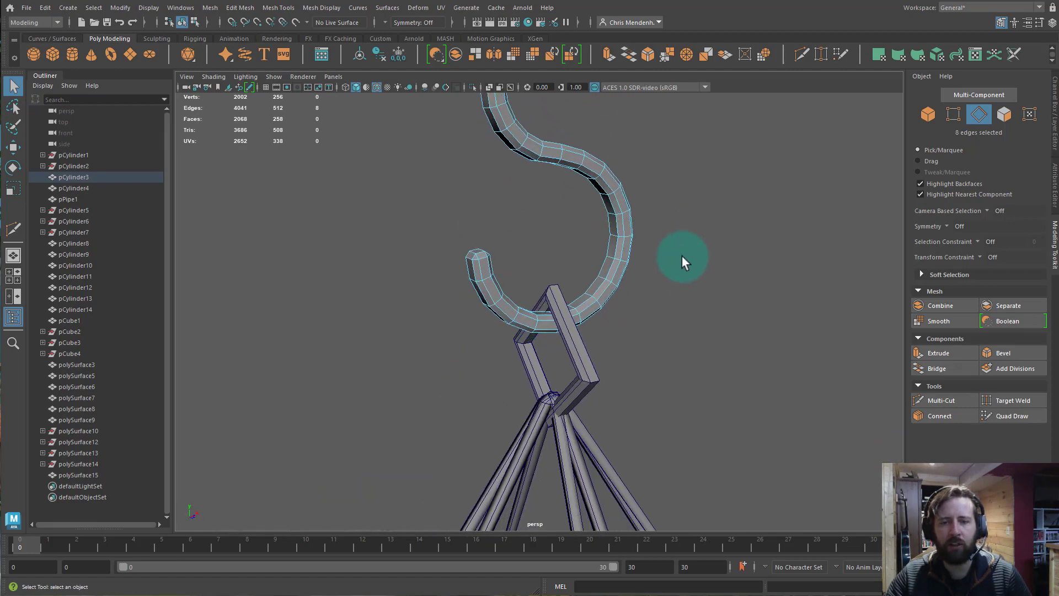
pyautogui.click(583, 368)
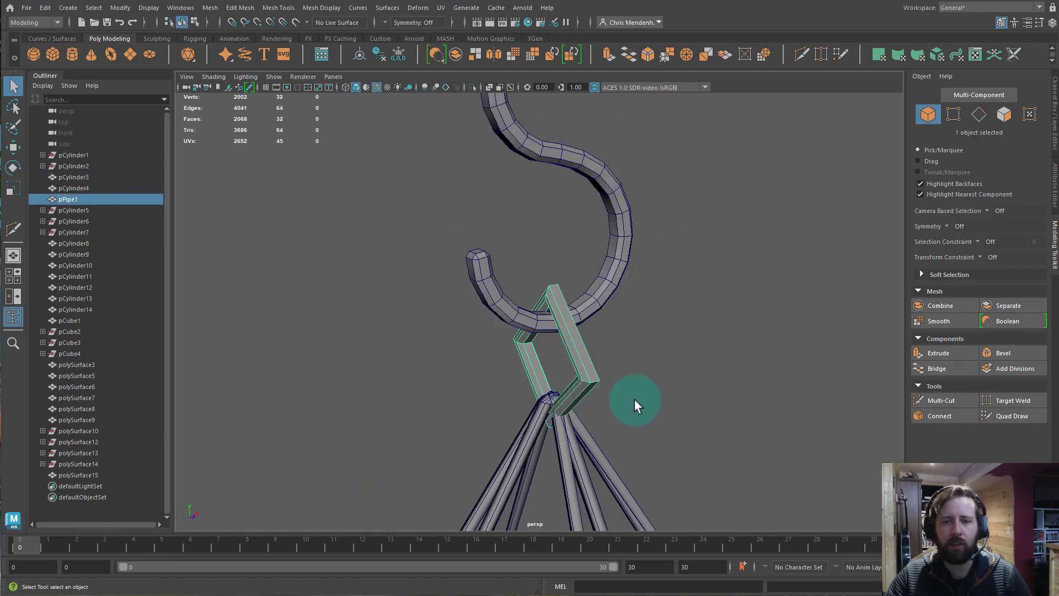
pyautogui.keyDown('alt'); pyautogui.moveTo(634, 402); pyautogui.dragTo(639, 298); pyautogui.keyUp('alt')
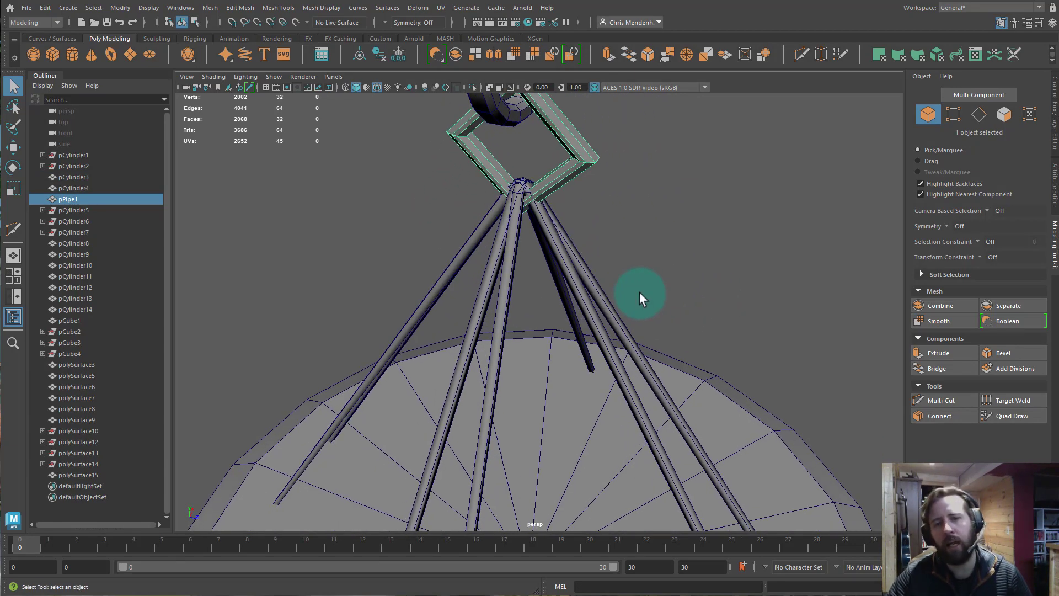
pyautogui.keyDown('alt'); pyautogui.moveTo(632, 259); pyautogui.dragTo(599, 137); pyautogui.keyUp('alt')
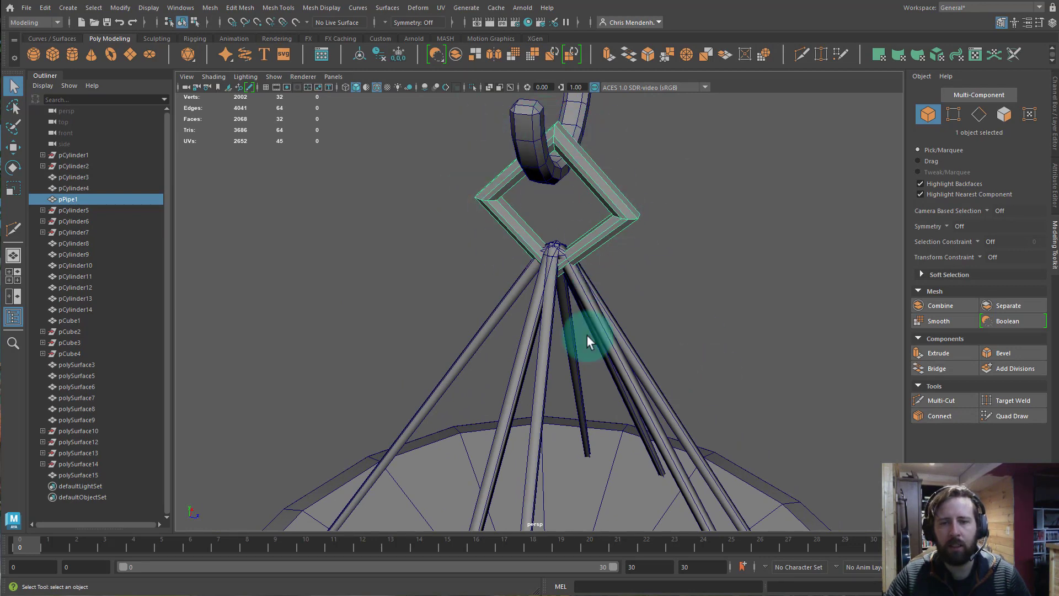
pyautogui.keyDown('alt'); pyautogui.moveTo(658, 351); pyautogui.dragTo(634, 297); pyautogui.keyUp('alt')
pyautogui.moveTo(454, 314); pyautogui.dragTo(768, 375)
pyautogui.keyDown('alt'); pyautogui.moveTo(699, 387); pyautogui.dragTo(704, 292, button='middle'); pyautogui.keyUp('alt')
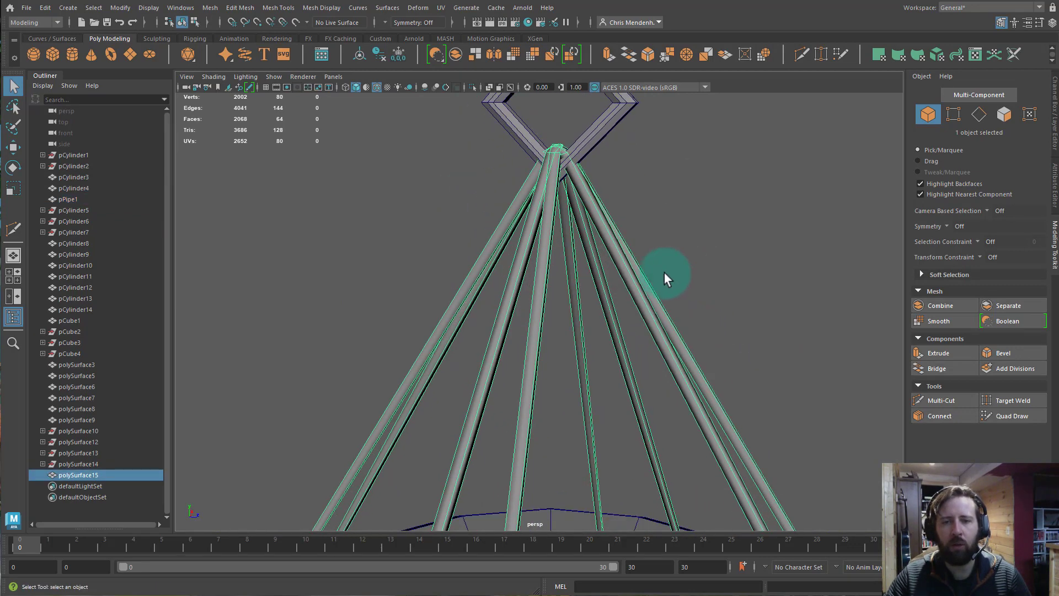
pyautogui.keyDown('alt'); pyautogui.moveTo(603, 218); pyautogui.dragTo(629, 292, button='middle'); pyautogui.keyUp('alt')
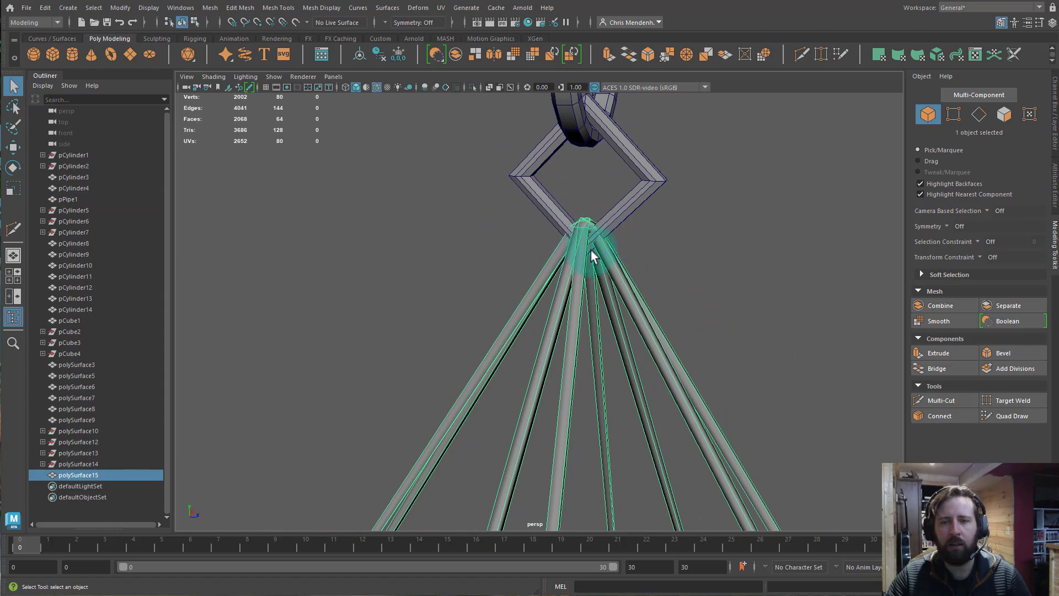
pyautogui.keyDown('alt'); pyautogui.moveTo(587, 267); pyautogui.dragTo(665, 248); pyautogui.keyUp('alt')
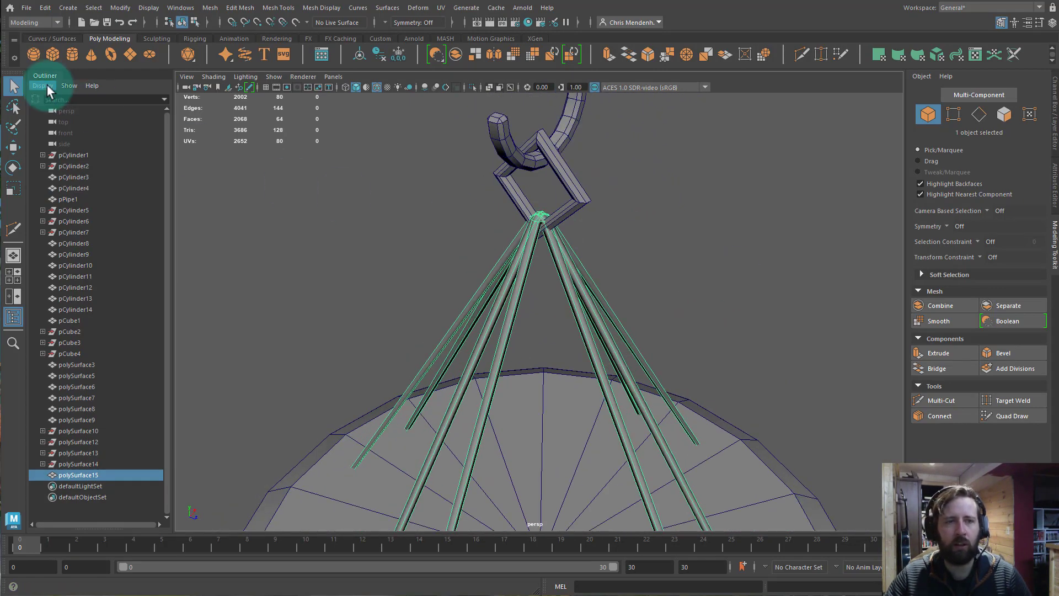
# - Create a polygon cylinder and raise it to a height of about 45.4, inside the link below the hook
pyautogui.click(72, 55)
pyautogui.scroll(-10, 501, 402)
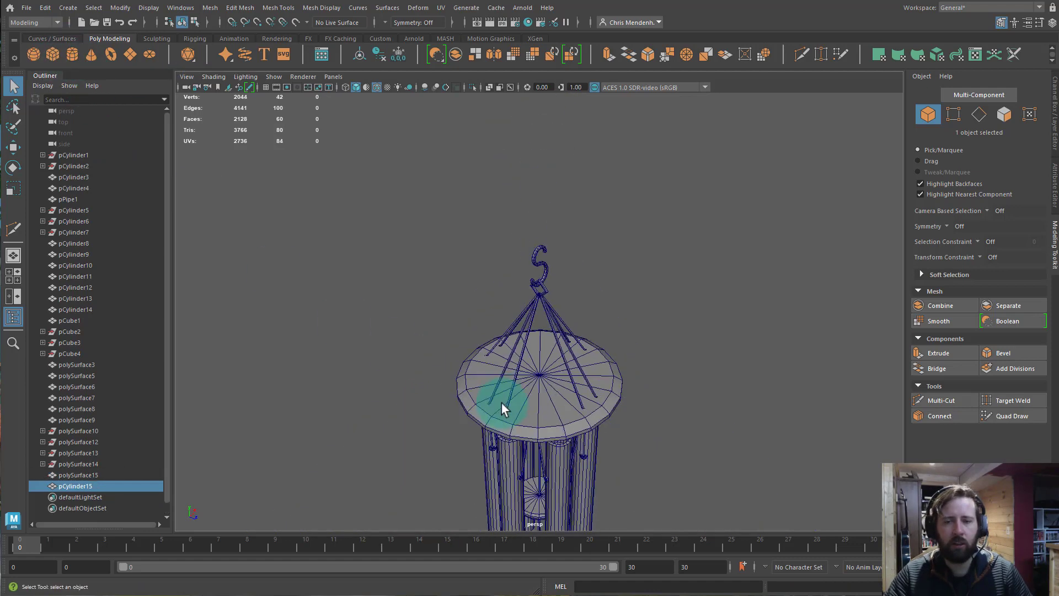
pyautogui.scroll(-5, 502, 403)
pyautogui.press('w')
pyautogui.moveTo(538, 428); pyautogui.dragTo(543, 251)
pyautogui.press('f')
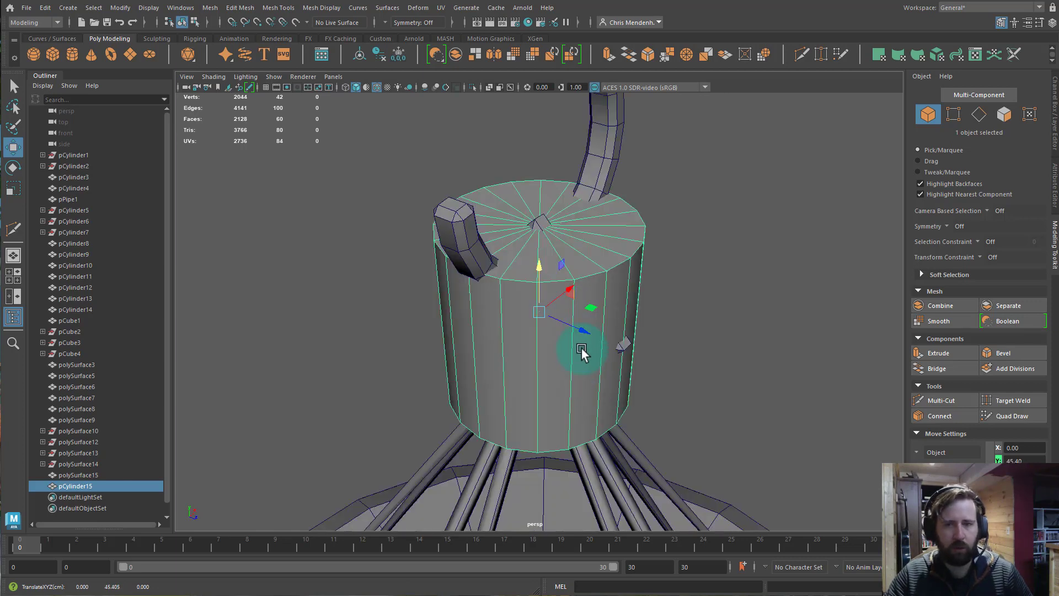
# - Lay the new cylinder on its side and scale it down uniformly to about 0.26
pyautogui.keyDown('alt'); pyautogui.moveTo(582, 348); pyautogui.dragTo(563, 337); pyautogui.keyUp('alt')
pyautogui.press('e')
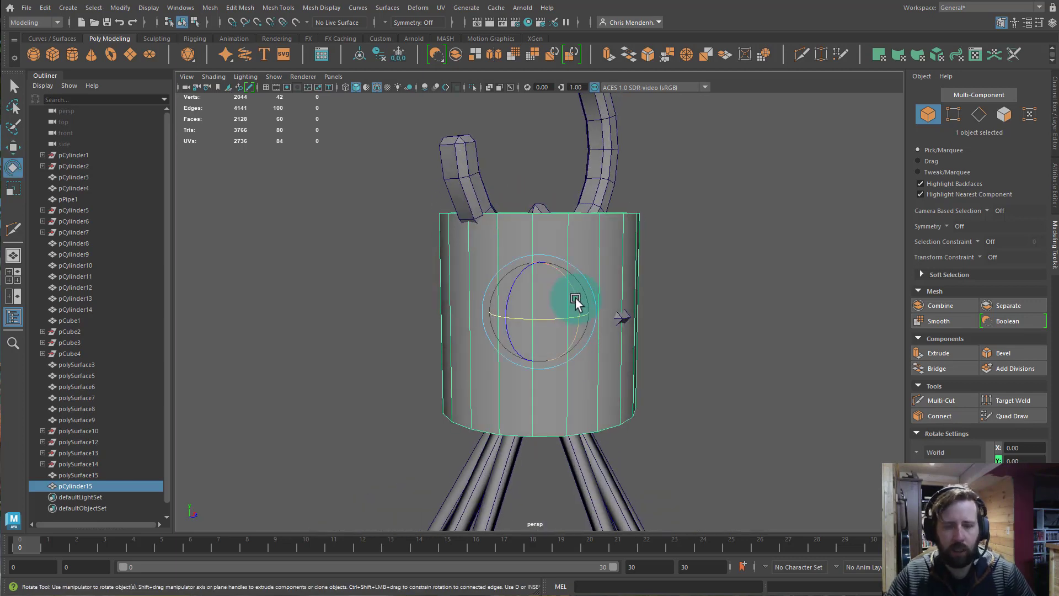
pyautogui.moveTo(574, 299); pyautogui.dragTo(517, 230)
pyautogui.press('r')
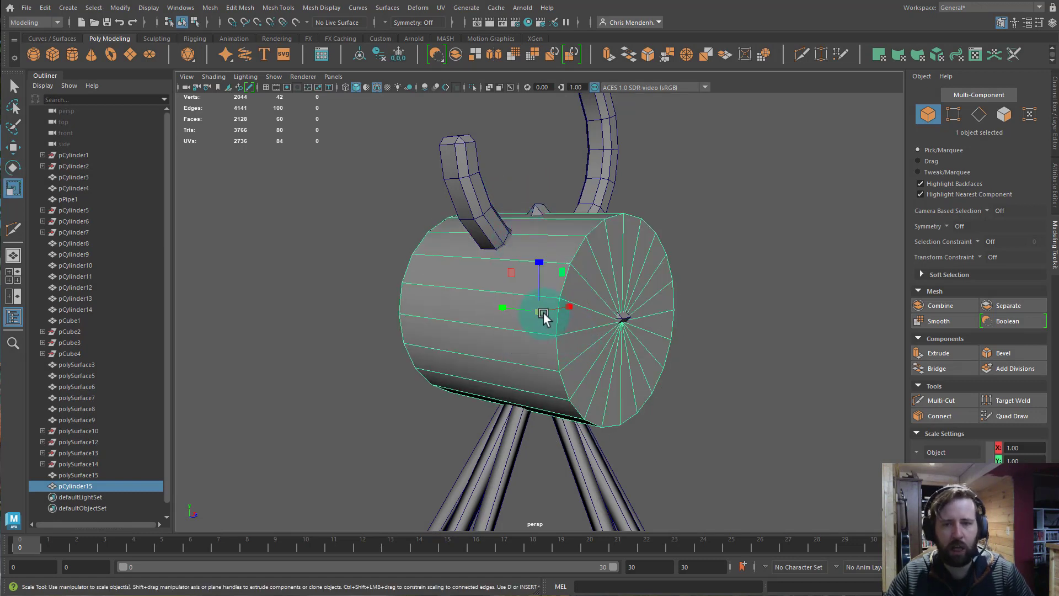
pyautogui.moveTo(543, 311); pyautogui.dragTo(418, 274)
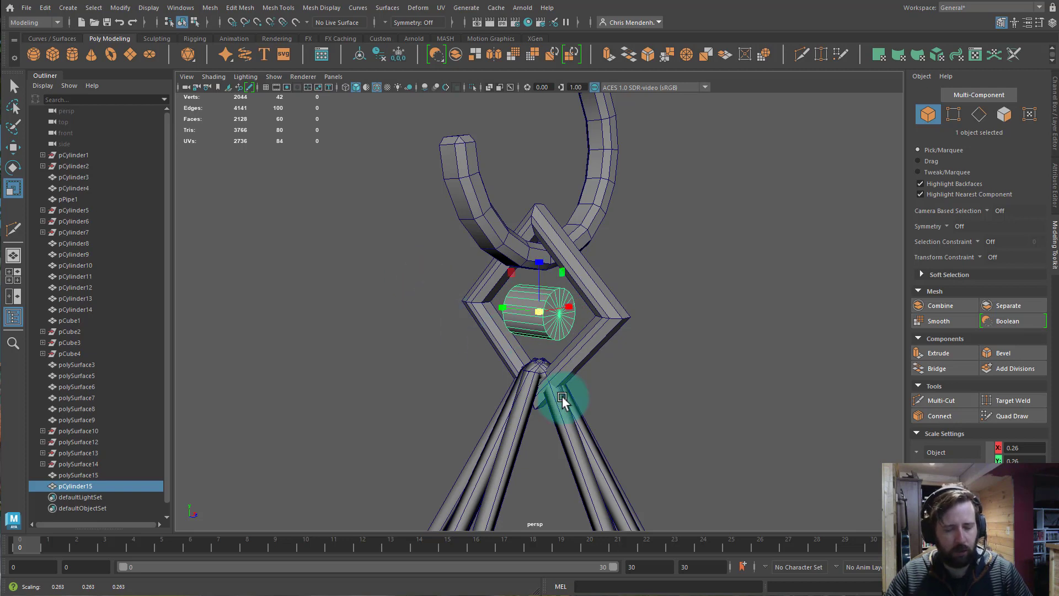
# - Lower the cylinder to a height of about 44.73 at the link's lower corner and rotate it to run through the link
pyautogui.press('e')
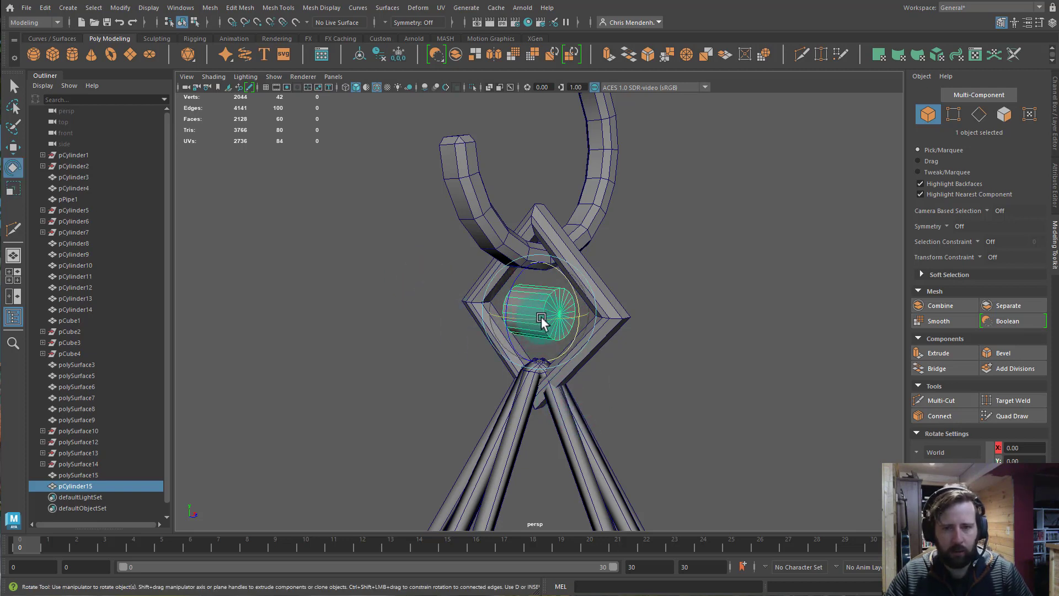
pyautogui.moveTo(544, 320)
pyautogui.mouseDown()
pyautogui.moveTo(484, 312)
pyautogui.moveTo(546, 338)
pyautogui.mouseUp()
pyautogui.press('w')
pyautogui.moveTo(540, 260); pyautogui.dragTo(595, 454)
pyautogui.press('e')
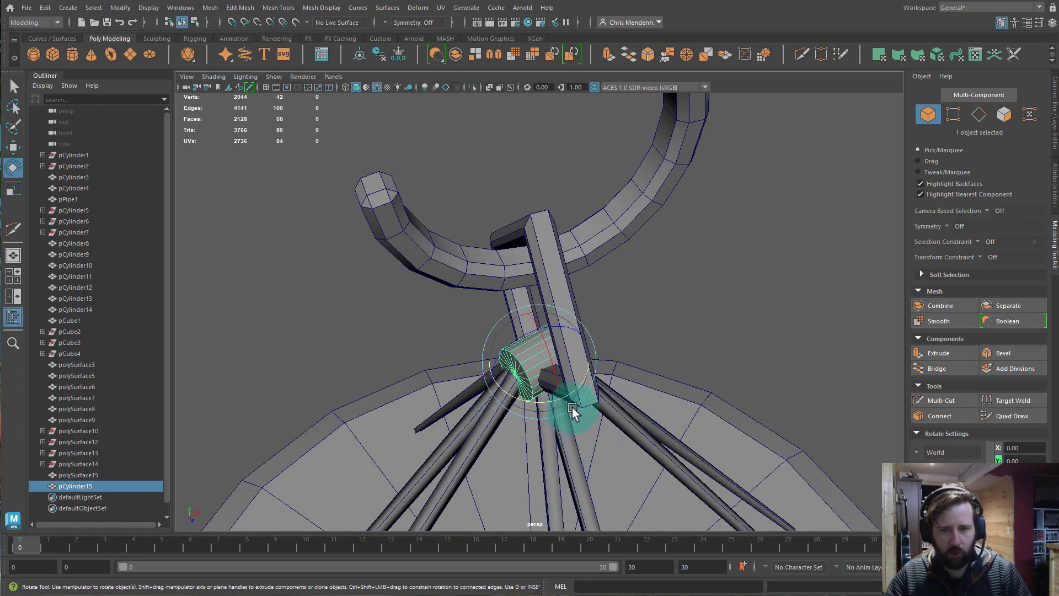
pyautogui.moveTo(545, 400)
pyautogui.mouseDown()
pyautogui.moveTo(525, 401)
pyautogui.moveTo(534, 398)
pyautogui.mouseUp()
pyautogui.press('w')
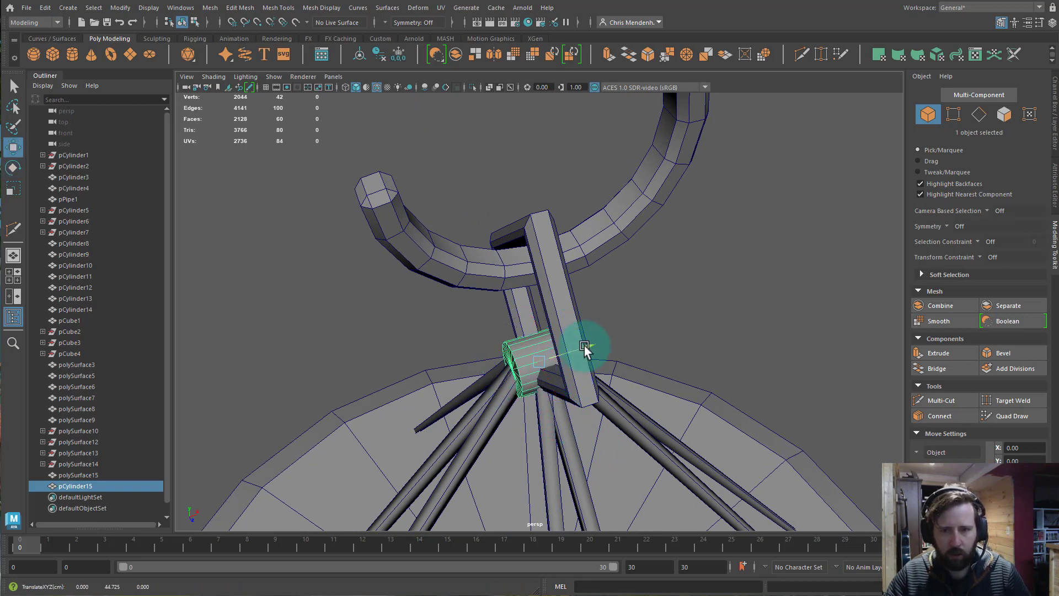
pyautogui.moveTo(584, 346); pyautogui.dragTo(577, 348)
# - Adjust the cylinder's cross-section to a scale of about 0.25 and lengthen it to about 0.30 to span the link's lower corner
pyautogui.keyDown('alt'); pyautogui.moveTo(563, 415); pyautogui.dragTo(700, 352); pyautogui.keyUp('alt')
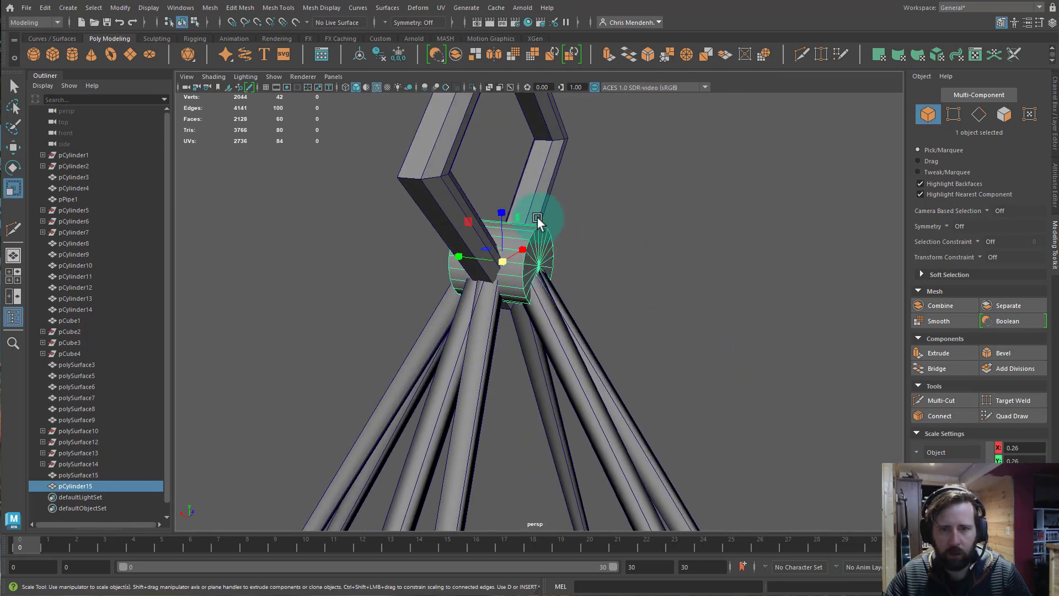
pyautogui.moveTo(517, 219); pyautogui.dragTo(657, 279)
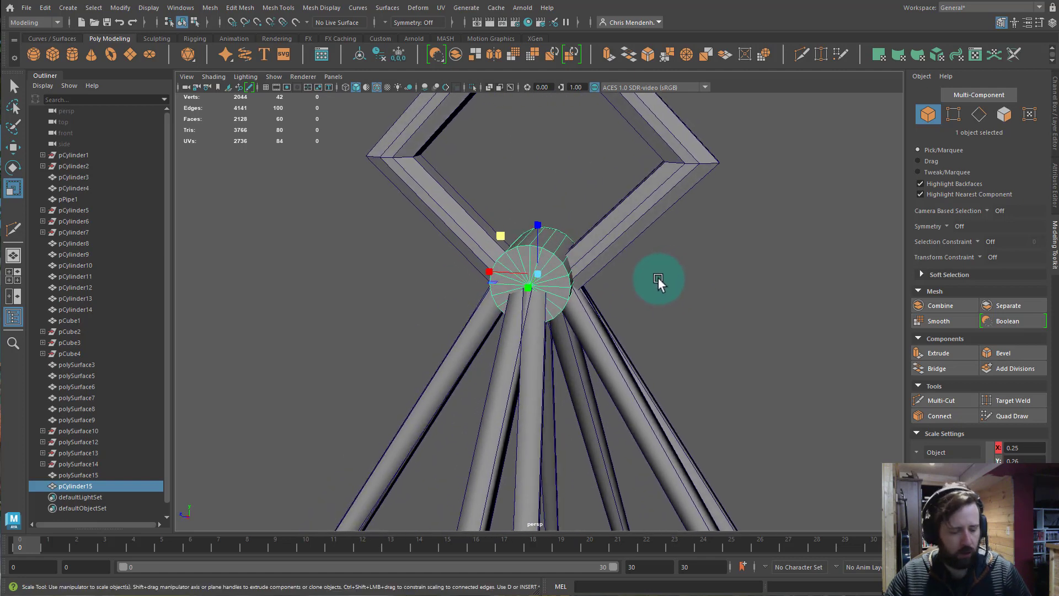
pyautogui.press('w')
pyautogui.moveTo(540, 219); pyautogui.dragTo(541, 225)
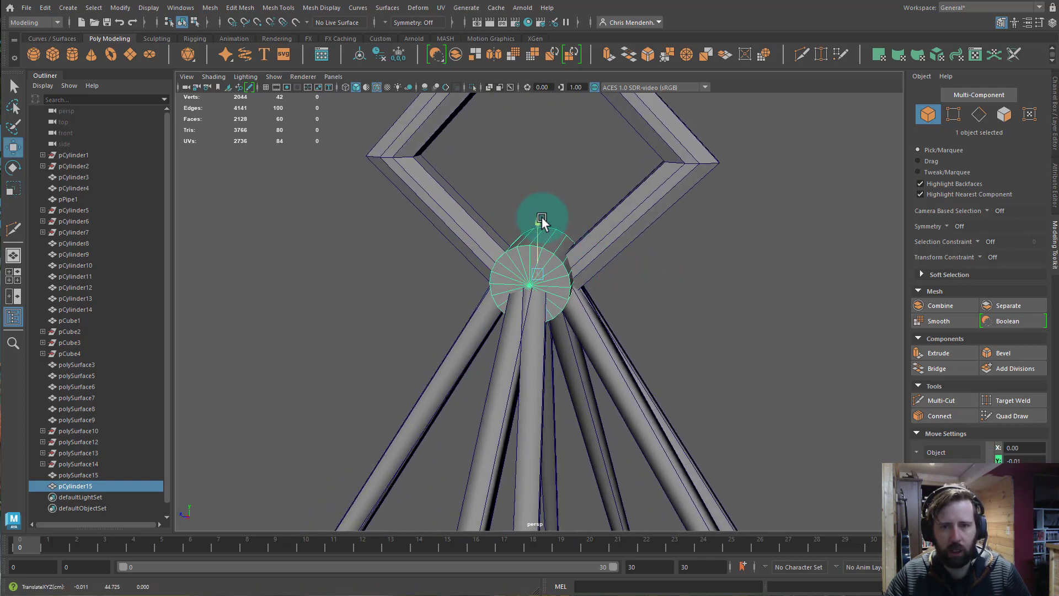
pyautogui.keyDown('alt'); pyautogui.moveTo(626, 324); pyautogui.dragTo(515, 321); pyautogui.keyUp('alt')
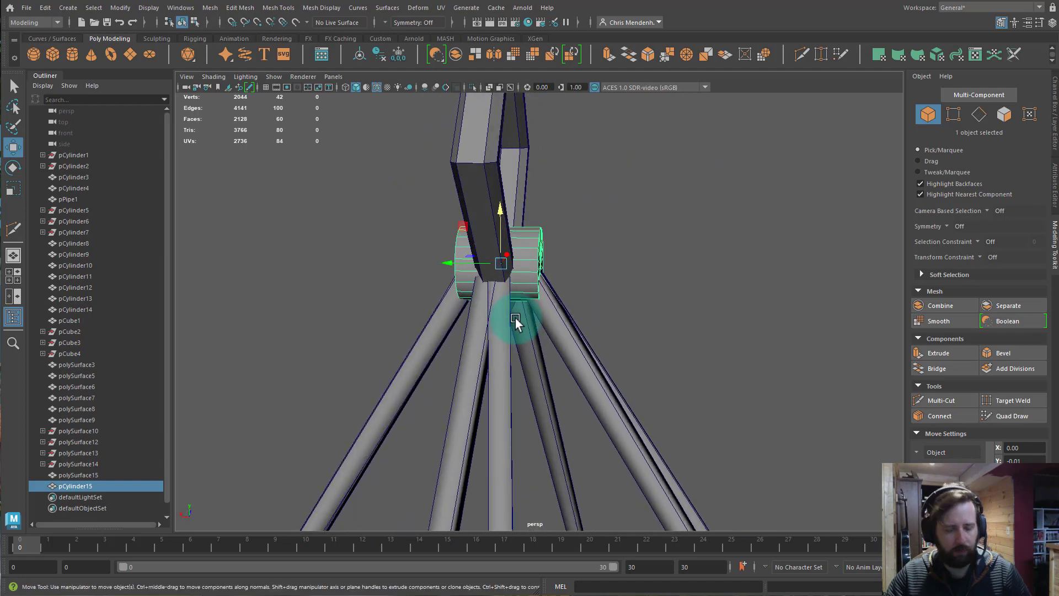
pyautogui.press('r')
pyautogui.moveTo(445, 260); pyautogui.dragTo(595, 313)
pyautogui.keyDown('alt'); pyautogui.moveTo(511, 311); pyautogui.dragTo(621, 318); pyautogui.keyUp('alt')
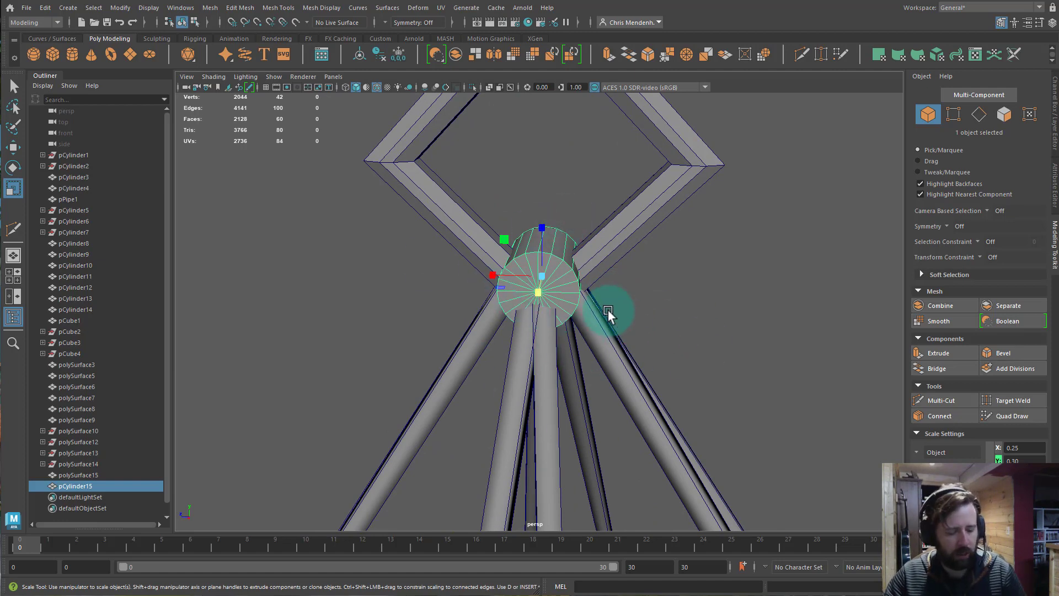
# - Inspect the wind chime's top disc, tubes, clapper and cord attachments down the model and back up to the link
pyautogui.press('w')
pyautogui.keyDown('alt'); pyautogui.moveTo(574, 296); pyautogui.dragTo(710, 350); pyautogui.keyUp('alt')
pyautogui.keyDown('alt'); pyautogui.moveTo(709, 350); pyautogui.dragTo(634, 157, button='right'); pyautogui.keyUp('alt')
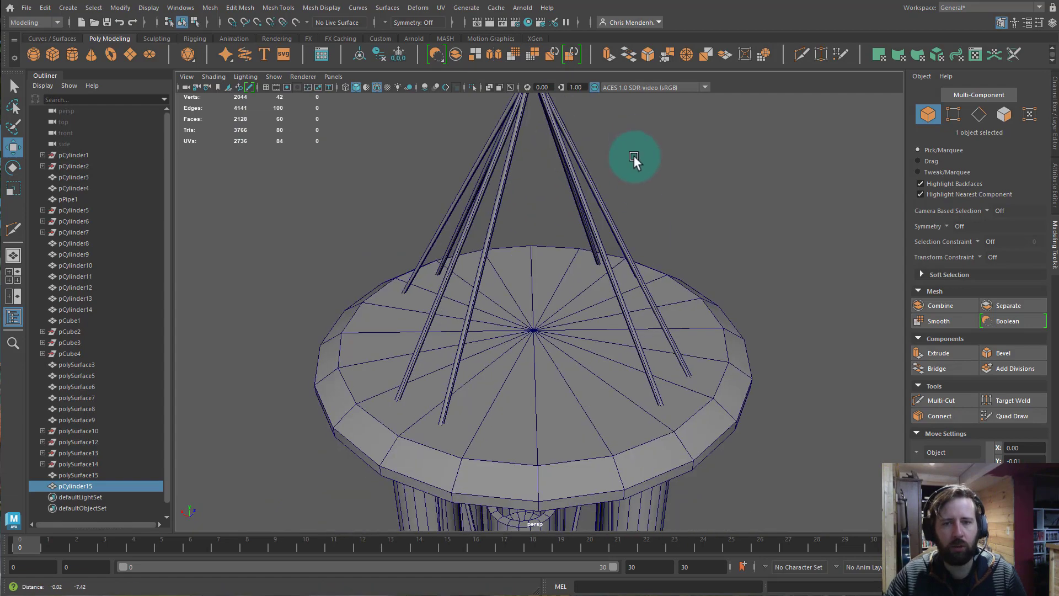
pyautogui.keyDown('alt'); pyautogui.moveTo(621, 342); pyautogui.dragTo(625, 137, button='middle'); pyautogui.keyUp('alt')
pyautogui.keyDown('alt'); pyautogui.moveTo(639, 457); pyautogui.dragTo(568, 405); pyautogui.keyUp('alt')
pyautogui.keyDown('alt'); pyautogui.moveTo(581, 397); pyautogui.dragTo(621, 254, button='middle'); pyautogui.keyUp('alt')
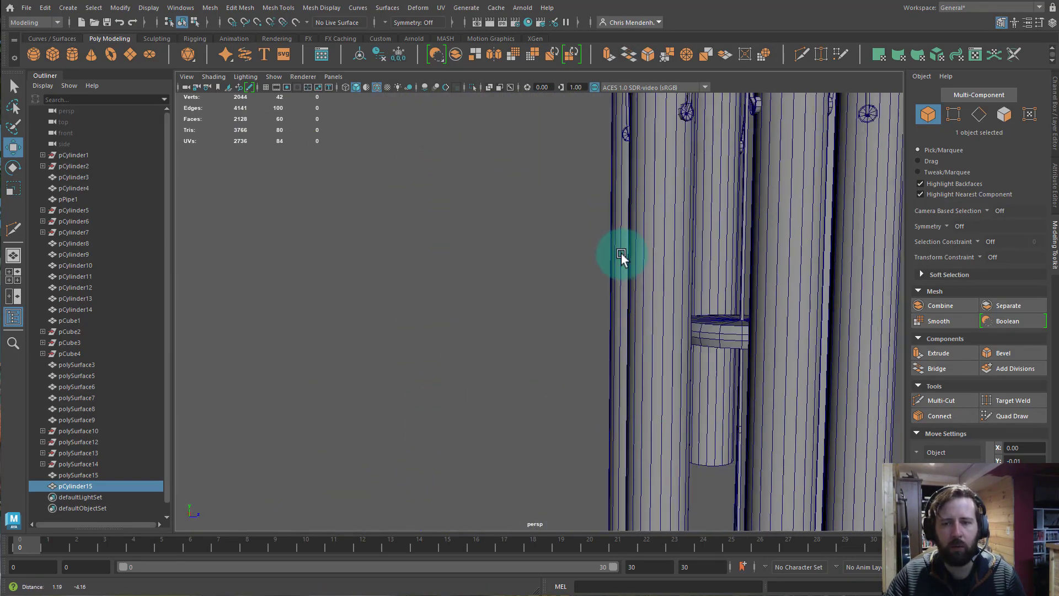
pyautogui.keyDown('alt'); pyautogui.moveTo(621, 254); pyautogui.dragTo(439, 204); pyautogui.keyUp('alt')
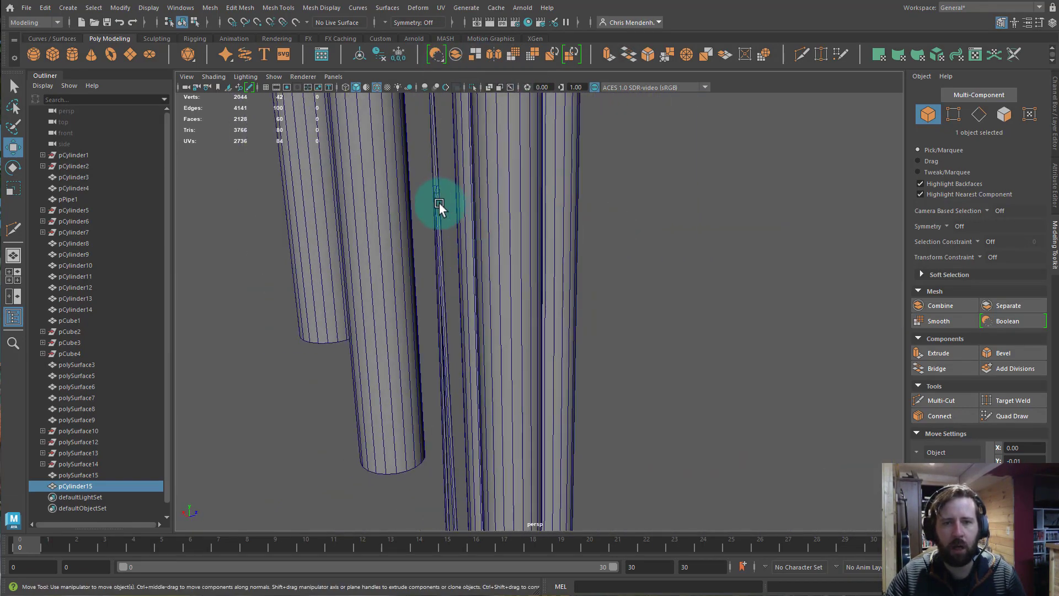
pyautogui.click(439, 203)
pyautogui.keyDown('alt'); pyautogui.moveTo(478, 239); pyautogui.dragTo(498, 230); pyautogui.keyUp('alt')
pyautogui.keyDown('alt'); pyautogui.moveTo(498, 231); pyautogui.dragTo(596, 428, button='middle'); pyautogui.keyUp('alt')
pyautogui.keyDown('alt'); pyautogui.moveTo(522, 218); pyautogui.dragTo(559, 397, button='middle'); pyautogui.keyUp('alt')
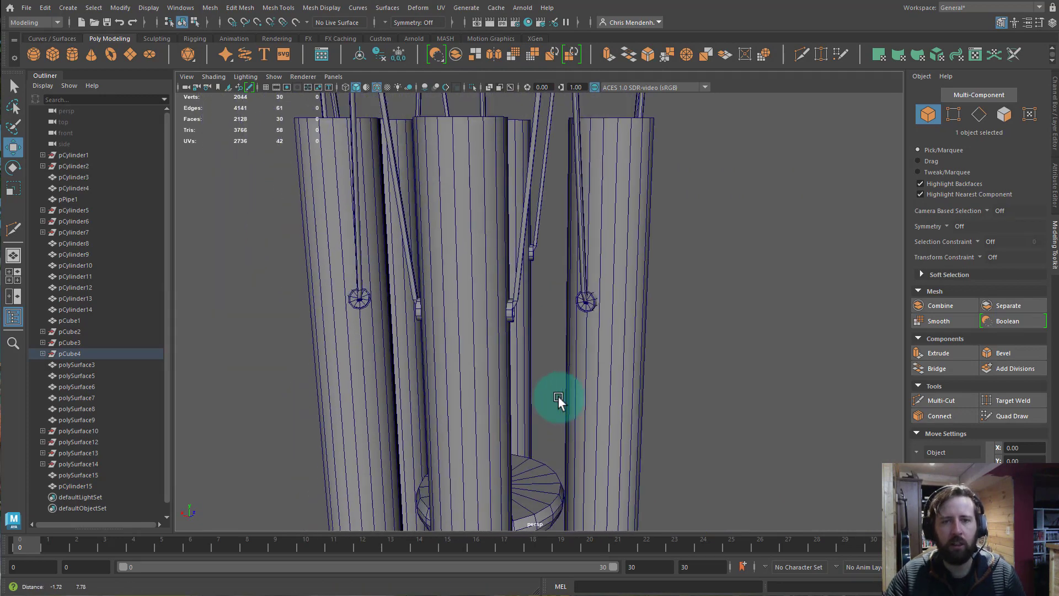
pyautogui.keyDown('alt'); pyautogui.moveTo(511, 190); pyautogui.dragTo(515, 425, button='middle'); pyautogui.keyUp('alt')
pyautogui.keyDown('alt'); pyautogui.moveTo(477, 248); pyautogui.dragTo(461, 420, button='middle'); pyautogui.keyUp('alt')
pyautogui.keyDown('alt'); pyautogui.moveTo(424, 237); pyautogui.dragTo(401, 408, button='middle'); pyautogui.keyUp('alt')
pyautogui.keyDown('alt'); pyautogui.moveTo(422, 323); pyautogui.dragTo(508, 292, button='right'); pyautogui.keyUp('alt')
pyautogui.keyDown('alt'); pyautogui.moveTo(457, 271); pyautogui.dragTo(496, 288); pyautogui.keyUp('alt')
pyautogui.keyDown('alt'); pyautogui.moveTo(502, 297); pyautogui.dragTo(609, 320, button='right'); pyautogui.keyUp('alt')
pyautogui.moveTo(453, 280)
pyautogui.keyDown('alt'); pyautogui.mouseDown()
pyautogui.moveTo(484, 277)
pyautogui.moveTo(466, 283)
pyautogui.mouseUp(); pyautogui.keyUp('alt')
# - Bevel the rim edges at both ends of the small cylinder with a fraction of 0.5 and one segment
pyautogui.click(478, 269)
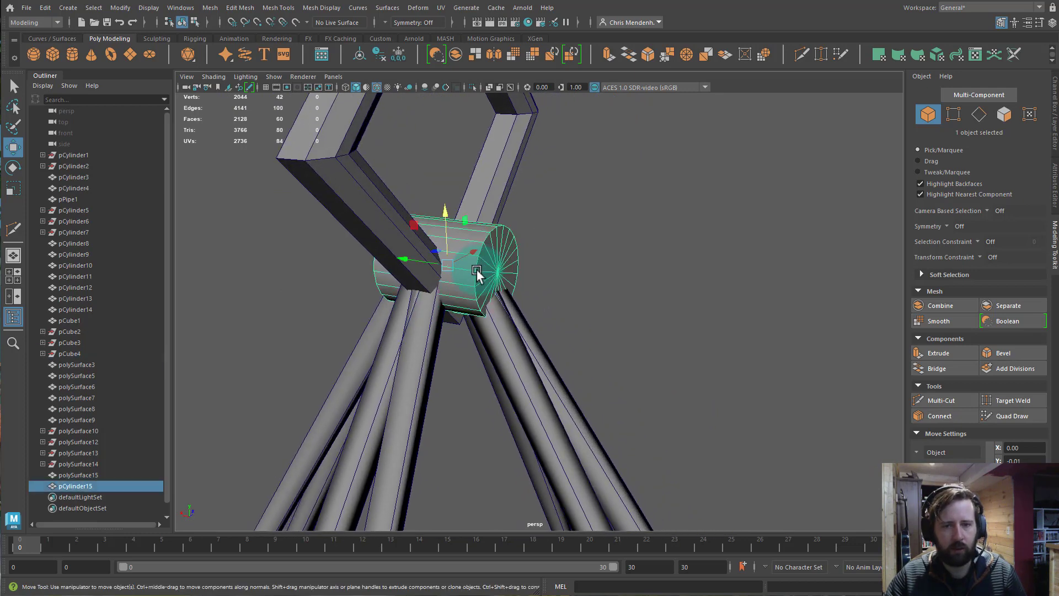
pyautogui.moveTo(477, 270); pyautogui.dragTo(492, 225, button='right')
pyautogui.doubleClick(485, 237)
pyautogui.keyDown('alt'); pyautogui.moveTo(428, 272); pyautogui.dragTo(474, 283); pyautogui.keyUp('alt')
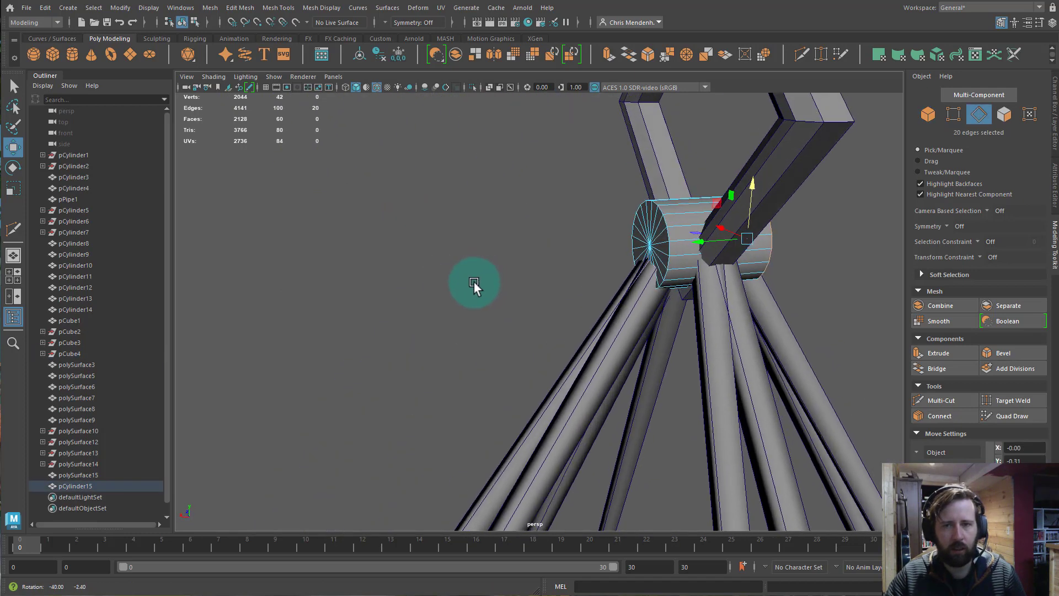
pyautogui.click(648, 54)
pyautogui.keyDown('alt'); pyautogui.moveTo(713, 302); pyautogui.dragTo(576, 274); pyautogui.keyUp('alt')
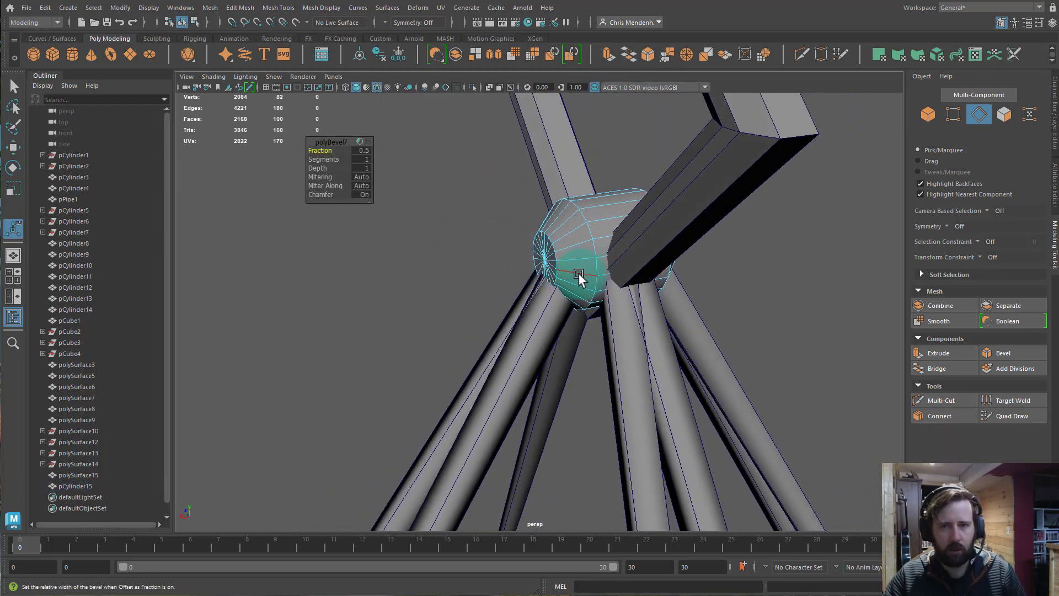
# - Lower the beveled cylinder to a height of about 44.61 and enlarge its cross-section to a scale of about 0.36
pyautogui.moveTo(578, 274); pyautogui.dragTo(606, 242, button='right')
pyautogui.press('w')
pyautogui.moveTo(612, 202); pyautogui.dragTo(603, 223)
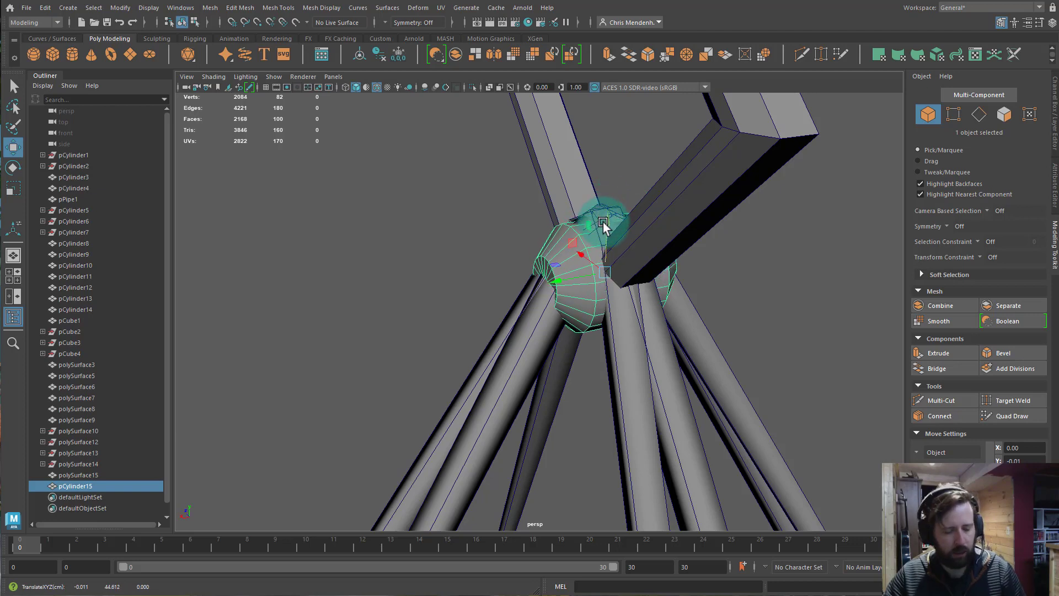
pyautogui.press('r')
pyautogui.moveTo(587, 229); pyautogui.dragTo(726, 287)
pyautogui.keyDown('alt'); pyautogui.moveTo(726, 287); pyautogui.dragTo(432, 260, button='right'); pyautogui.keyUp('alt')
pyautogui.keyDown('alt'); pyautogui.moveTo(684, 307); pyautogui.dragTo(436, 294); pyautogui.keyUp('alt')
pyautogui.keyDown('alt'); pyautogui.moveTo(435, 294); pyautogui.dragTo(860, 377, button='right'); pyautogui.keyUp('alt')
# - Check the beveled connector from several angles, and examine the top disc's underside where the tube cords end
pyautogui.click(578, 236)
pyautogui.scroll(-6, 646, 312)
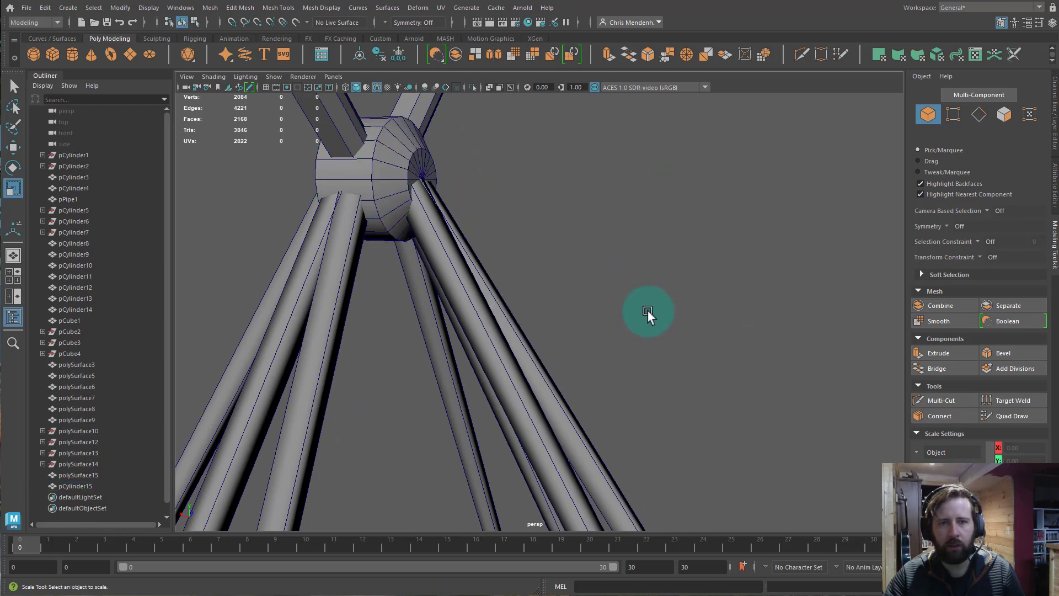
pyautogui.keyDown('alt'); pyautogui.moveTo(651, 311); pyautogui.dragTo(432, 239); pyautogui.keyUp('alt')
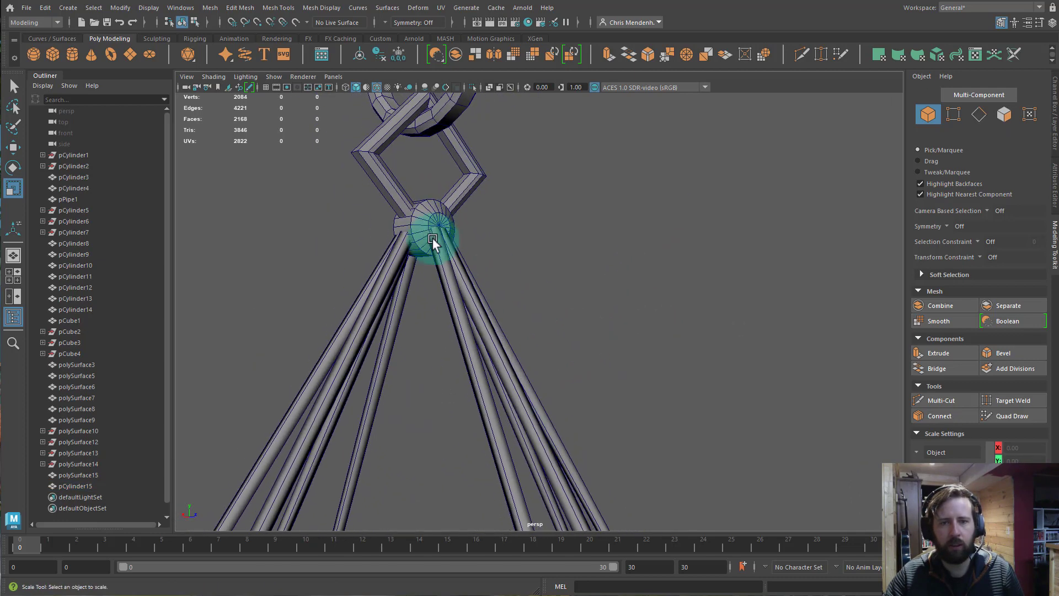
pyautogui.click(424, 216)
pyautogui.keyDown('alt'); pyautogui.moveTo(549, 335); pyautogui.dragTo(619, 319); pyautogui.keyUp('alt')
pyautogui.keyDown('alt'); pyautogui.moveTo(620, 319); pyautogui.dragTo(433, 280, button='right'); pyautogui.keyUp('alt')
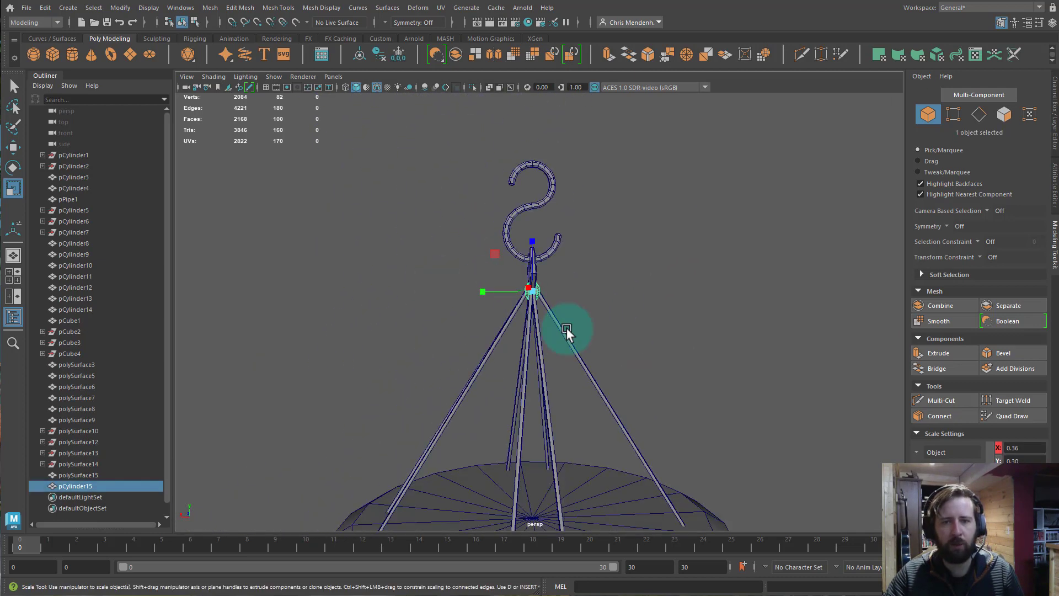
pyautogui.keyDown('alt'); pyautogui.moveTo(567, 333); pyautogui.dragTo(449, 255, button='middle'); pyautogui.keyUp('alt')
pyautogui.keyDown('alt'); pyautogui.moveTo(449, 256); pyautogui.dragTo(405, 233); pyautogui.keyUp('alt')
pyautogui.click(553, 300)
pyautogui.keyDown('alt'); pyautogui.moveTo(553, 300); pyautogui.dragTo(576, 286); pyautogui.keyUp('alt')
pyautogui.click(578, 422)
pyautogui.keyDown('alt'); pyautogui.moveTo(580, 419); pyautogui.dragTo(593, 366); pyautogui.keyUp('alt')
pyautogui.keyDown('alt'); pyautogui.moveTo(571, 421); pyautogui.dragTo(307, 279); pyautogui.keyUp('alt')
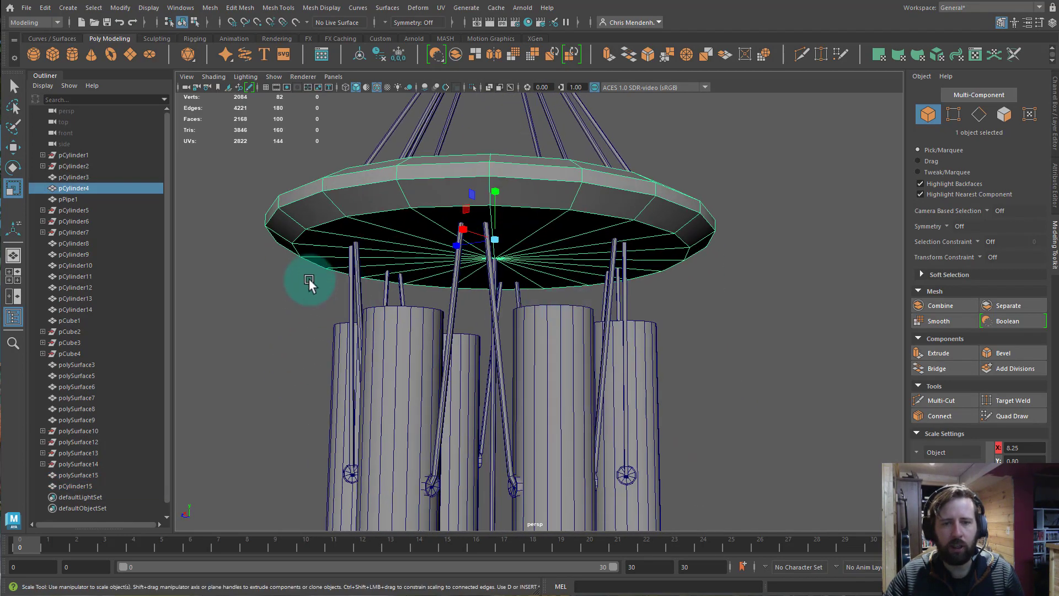
# - Select all six chime tubes and isolate them in the viewport
pyautogui.keyDown('alt'); pyautogui.moveTo(610, 359); pyautogui.dragTo(619, 199, button='middle'); pyautogui.keyUp('alt')
pyautogui.click(404, 279)
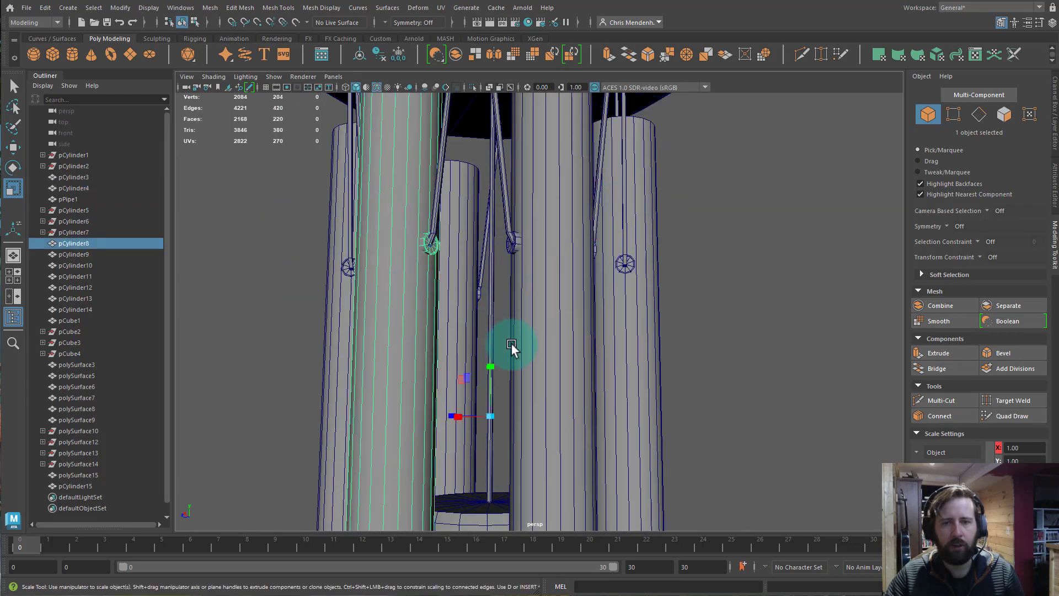
pyautogui.keyDown('alt'); pyautogui.moveTo(511, 344); pyautogui.dragTo(556, 360); pyautogui.keyUp('alt')
pyautogui.keyDown('shift'); pyautogui.click(445, 381); pyautogui.keyUp('shift')
pyautogui.keyDown('alt'); pyautogui.moveTo(448, 366); pyautogui.dragTo(555, 373); pyautogui.keyUp('alt')
pyautogui.keyDown('shift'); pyautogui.click(548, 369); pyautogui.keyUp('shift')
pyautogui.keyDown('shift'); pyautogui.click(518, 361); pyautogui.keyUp('shift')
pyautogui.keyDown('shift'); pyautogui.click(402, 366); pyautogui.keyUp('shift')
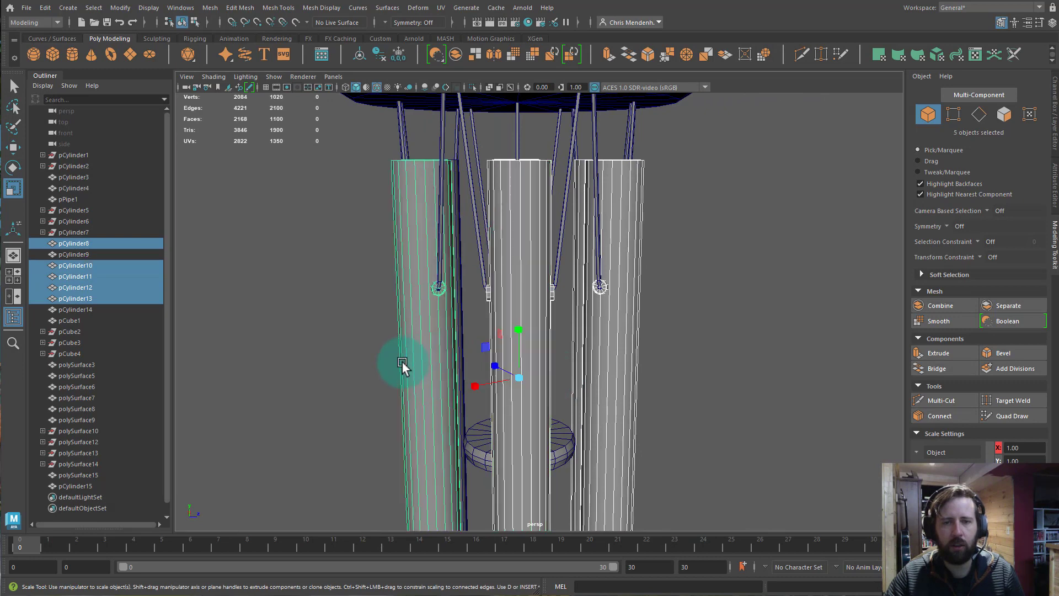
pyautogui.keyDown('alt'); pyautogui.moveTo(402, 366); pyautogui.dragTo(481, 370); pyautogui.keyUp('alt')
pyautogui.keyDown('shift'); pyautogui.click(353, 395); pyautogui.keyUp('shift')
pyautogui.hotkey('ctrl', '1')
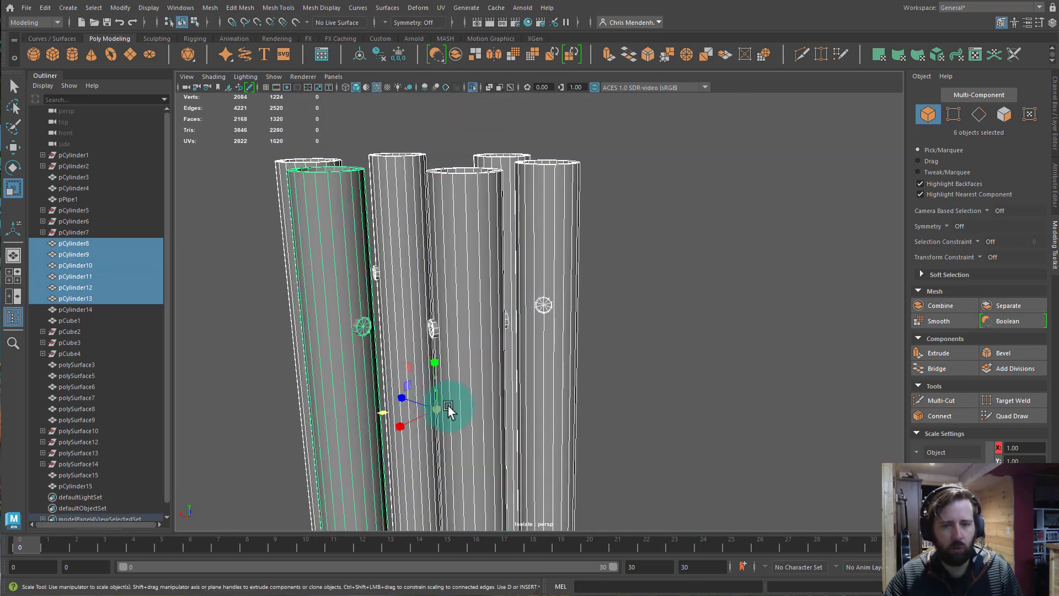
# - Combine the six isolated chime tubes into a single mesh
pyautogui.press('f')
pyautogui.keyDown('alt'); pyautogui.moveTo(543, 237); pyautogui.dragTo(530, 324); pyautogui.keyUp('alt')
pyautogui.keyDown('alt'); pyautogui.moveTo(530, 324); pyautogui.dragTo(626, 310, button='right'); pyautogui.keyUp('alt')
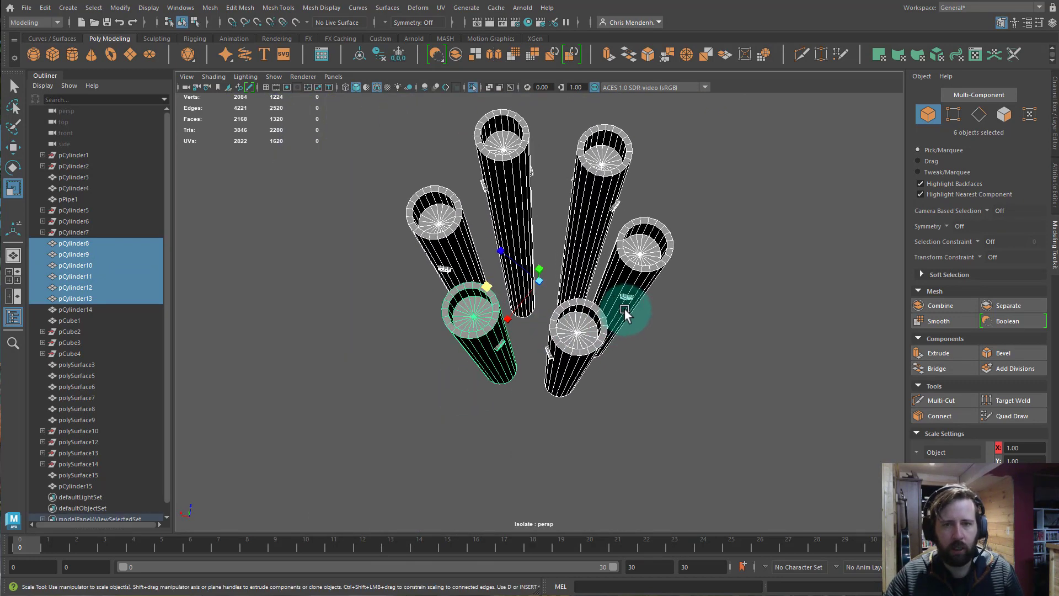
pyautogui.keyDown('alt'); pyautogui.moveTo(494, 275); pyautogui.dragTo(489, 305); pyautogui.keyUp('alt')
pyautogui.keyDown('alt'); pyautogui.moveTo(490, 305); pyautogui.dragTo(527, 333, button='right'); pyautogui.keyUp('alt')
pyautogui.moveTo(536, 346)
pyautogui.keyDown('alt'); pyautogui.mouseDown()
pyautogui.moveTo(529, 332)
pyautogui.moveTo(540, 330)
pyautogui.mouseUp(); pyautogui.keyUp('alt')
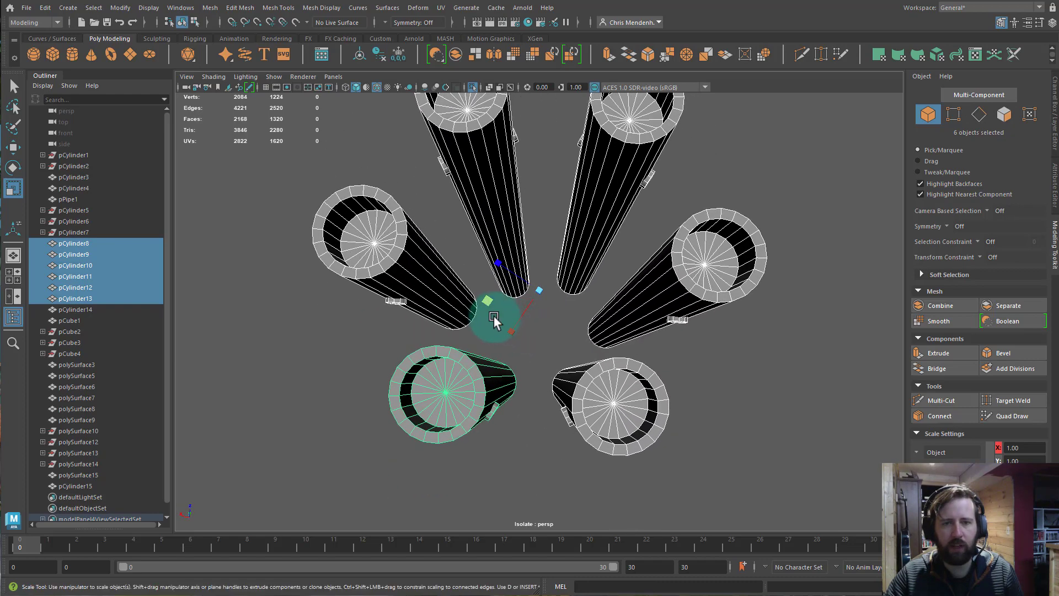
pyautogui.keyDown('alt'); pyautogui.moveTo(475, 308); pyautogui.dragTo(534, 346, button='middle'); pyautogui.keyUp('alt')
pyautogui.keyDown('alt'); pyautogui.moveTo(534, 348); pyautogui.dragTo(513, 342); pyautogui.keyUp('alt')
pyautogui.rightClick(440, 300)
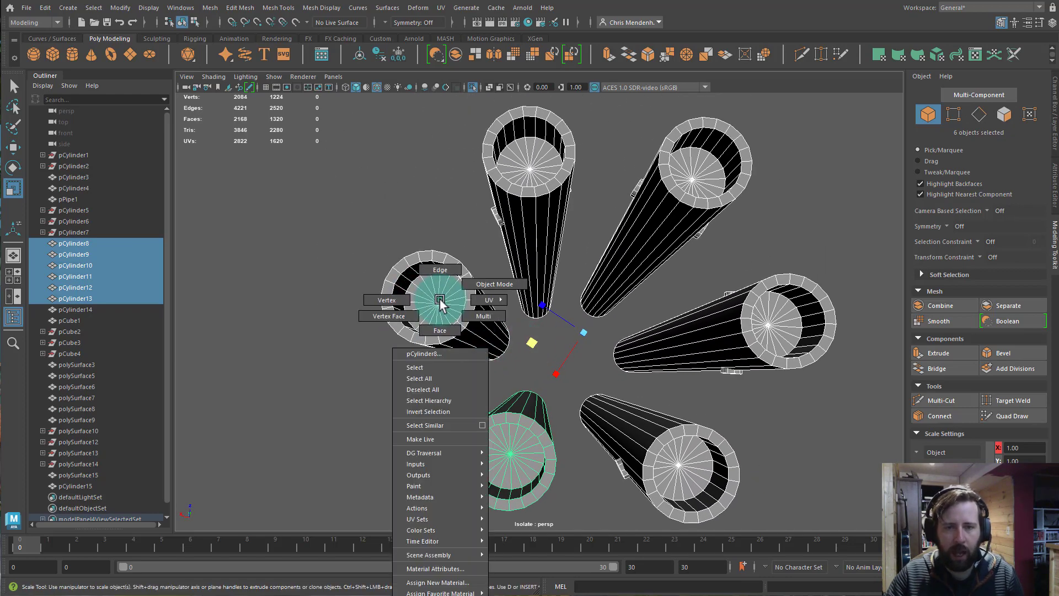
pyautogui.moveTo(441, 281); pyautogui.dragTo(477, 298, button='right')
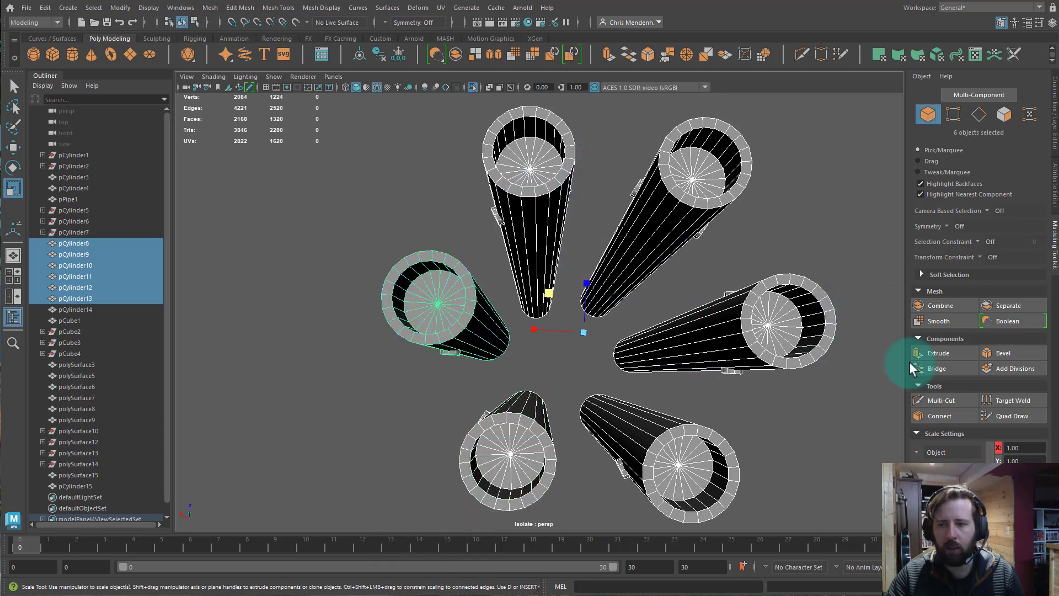
pyautogui.click(961, 304)
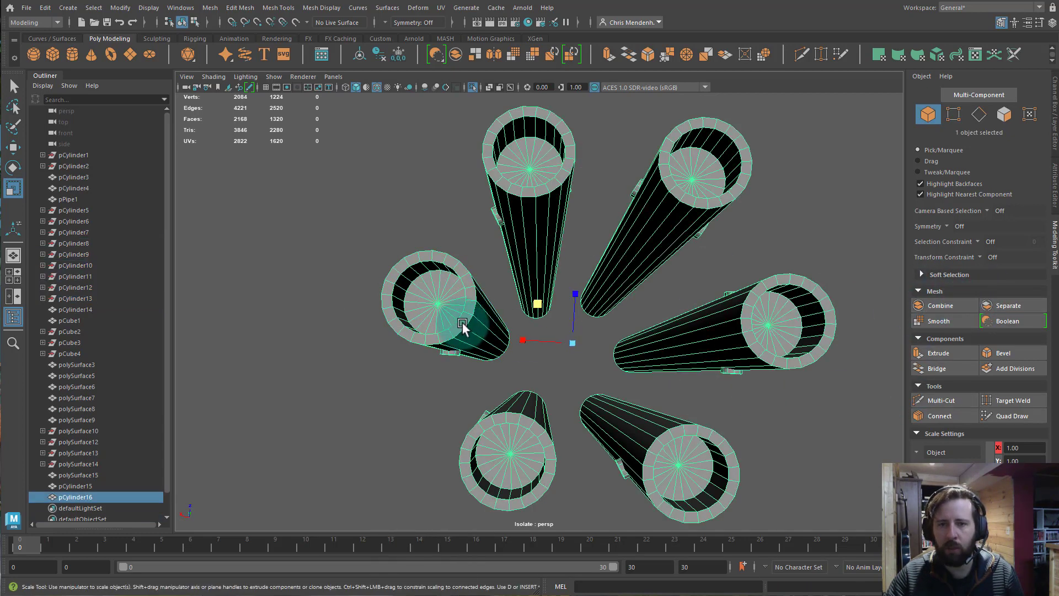
# - Delete the cap faces inside the upper ends of all six tubes by converting their centre vertices to a face selection
pyautogui.moveTo(446, 297)
pyautogui.mouseDown(button='right')
pyautogui.moveTo(420, 299)
pyautogui.moveTo(437, 302)
pyautogui.mouseUp(button='right')
pyautogui.click(437, 302)
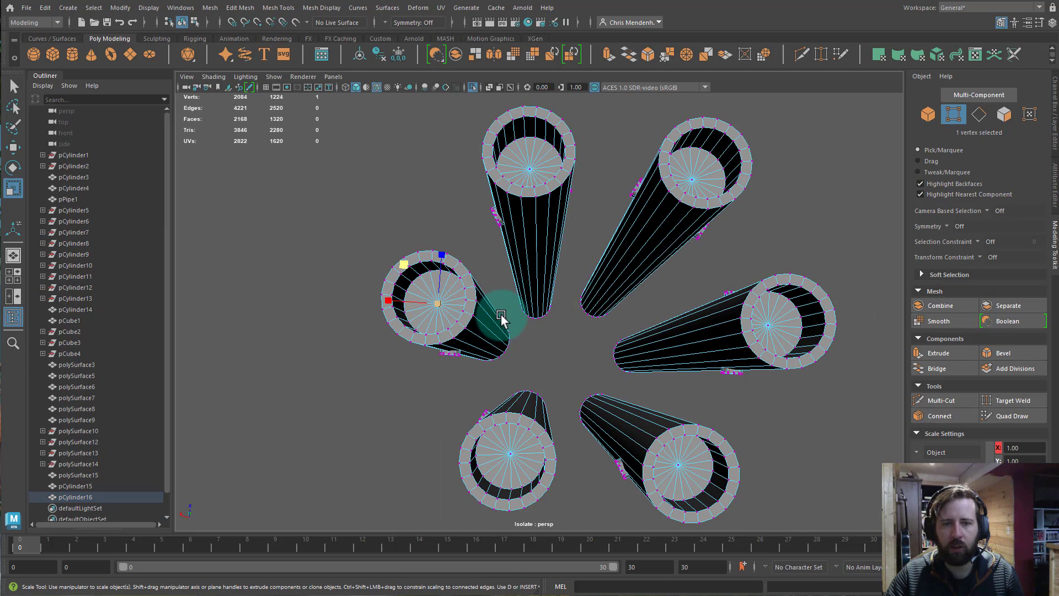
pyautogui.keyDown('shift'); pyautogui.click(531, 168); pyautogui.keyUp('shift')
pyautogui.keyDown('shift'); pyautogui.click(695, 181); pyautogui.keyUp('shift')
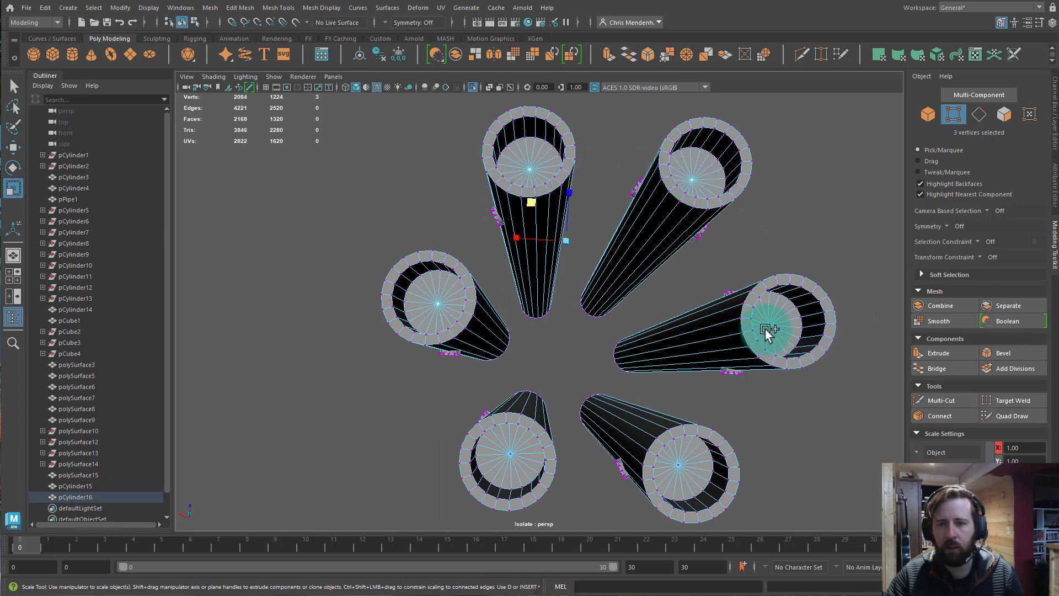
pyautogui.keyDown('shift'); pyautogui.click(679, 468); pyautogui.keyUp('shift')
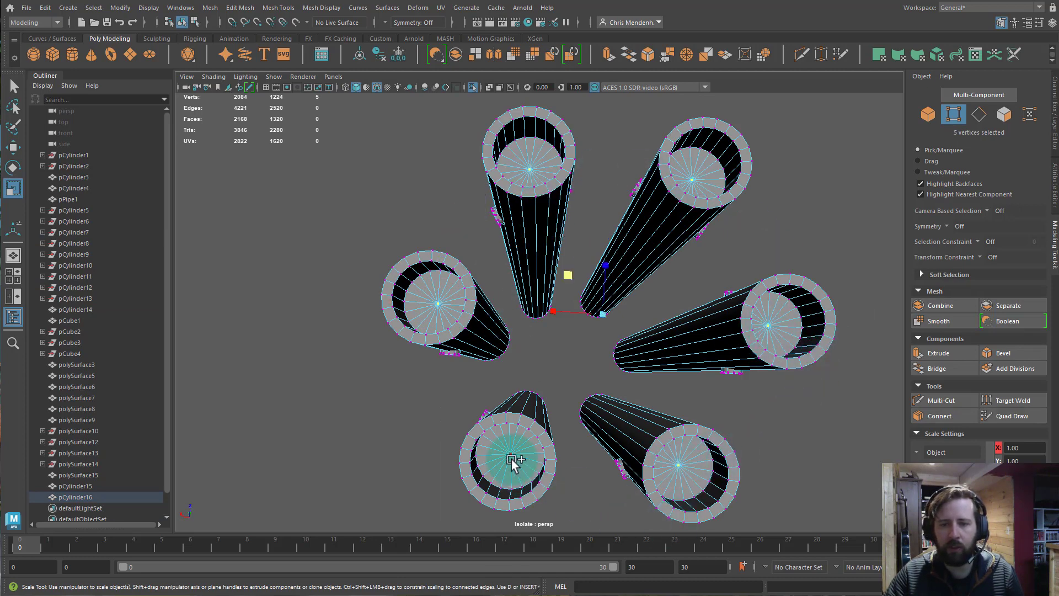
pyautogui.keyDown('alt'); pyautogui.moveTo(528, 468); pyautogui.dragTo(557, 350); pyautogui.keyUp('alt')
pyautogui.keyDown('shift'); pyautogui.rightClick(531, 212); pyautogui.keyUp('shift')
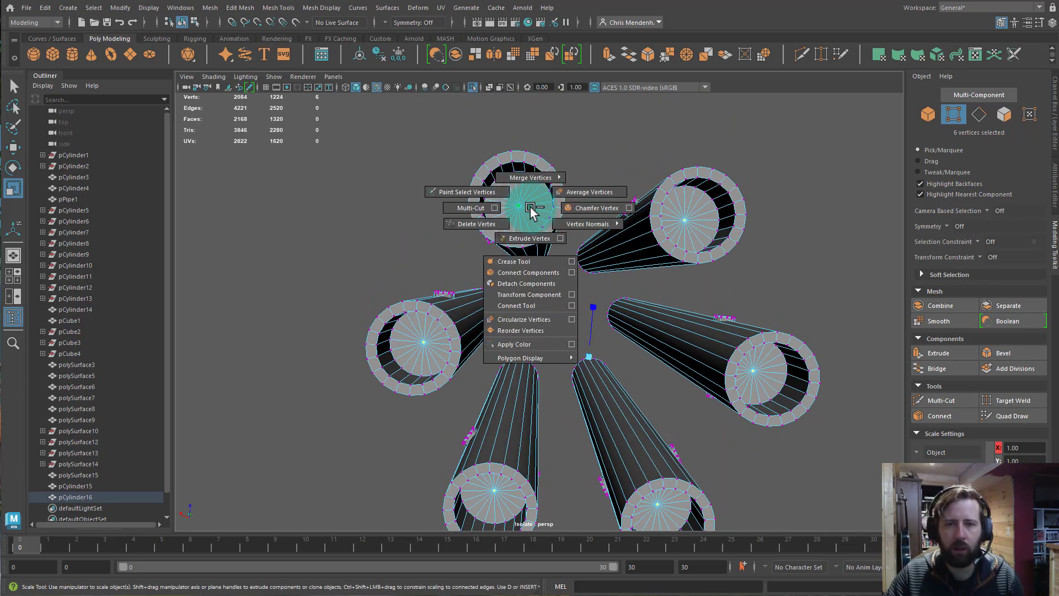
pyautogui.press('r')
pyautogui.click(530, 212)
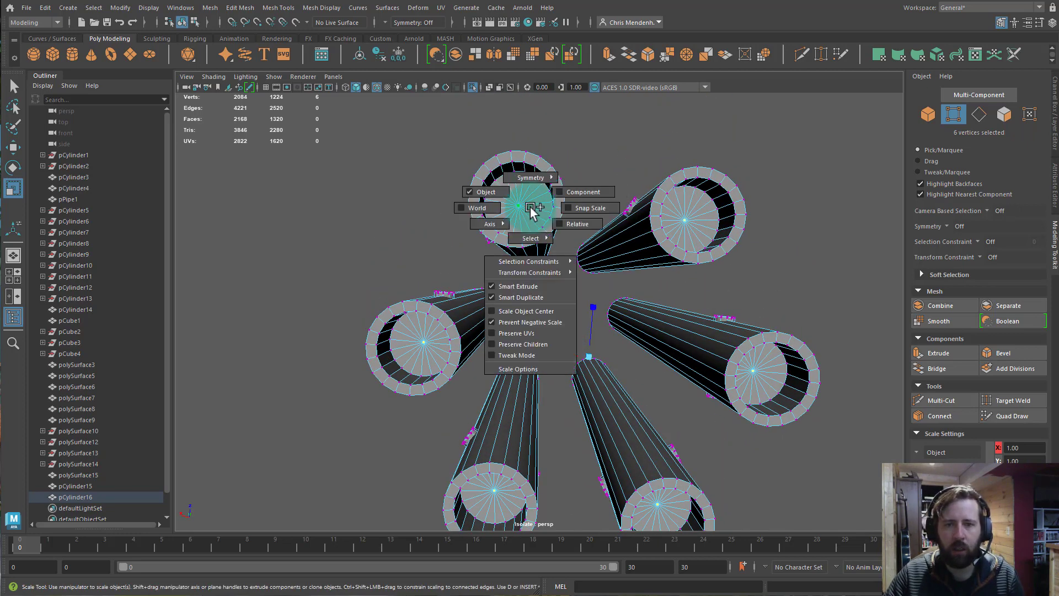
pyautogui.click(531, 213)
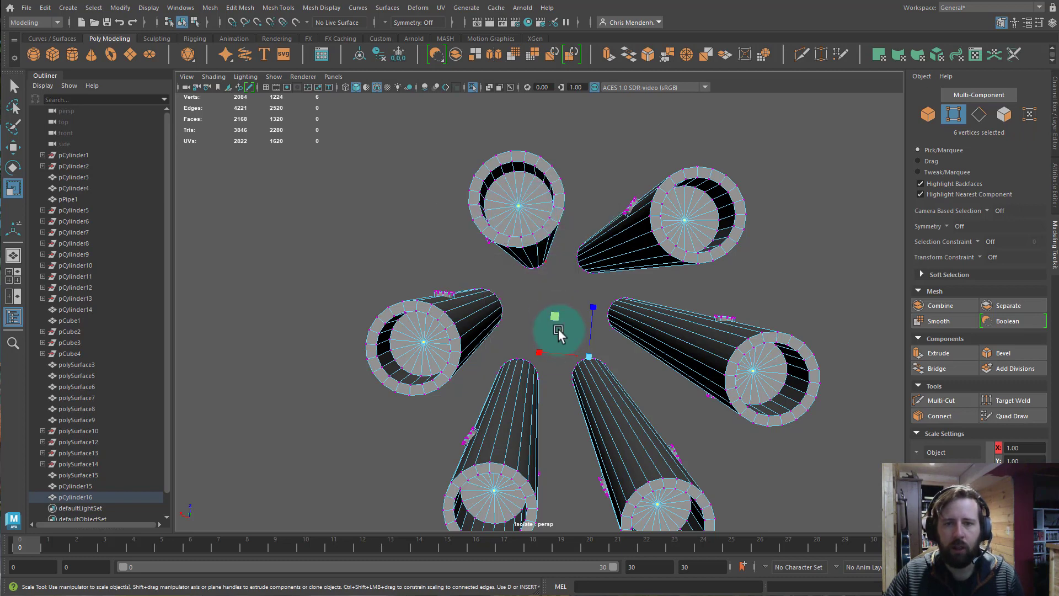
pyautogui.keyDown('alt'); pyautogui.moveTo(559, 332); pyautogui.dragTo(558, 288, button='middle'); pyautogui.keyUp('alt')
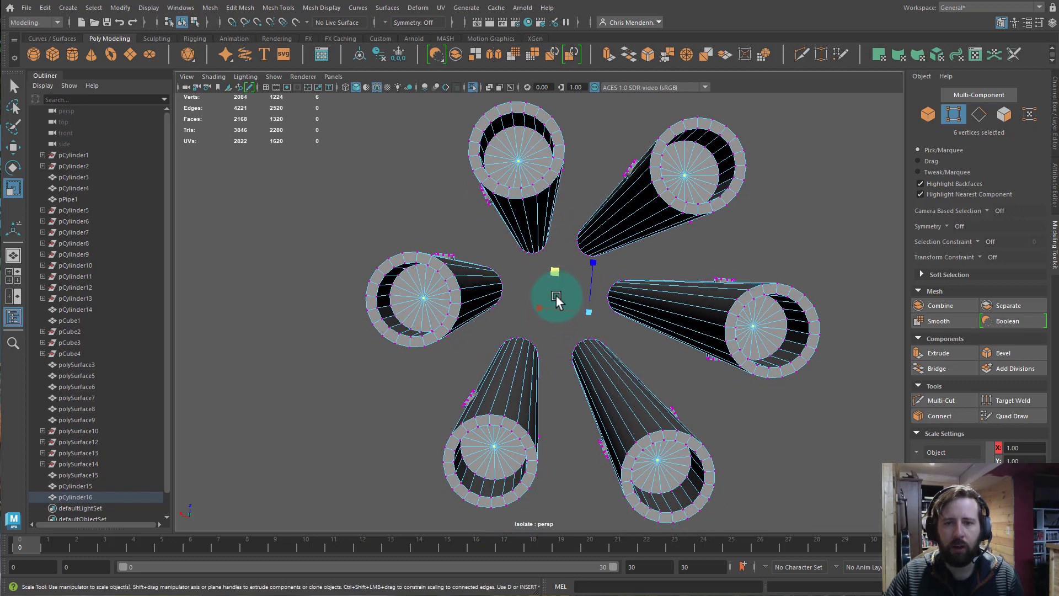
pyautogui.keyDown('ctrl'); pyautogui.rightClick(541, 165); pyautogui.keyUp('ctrl')
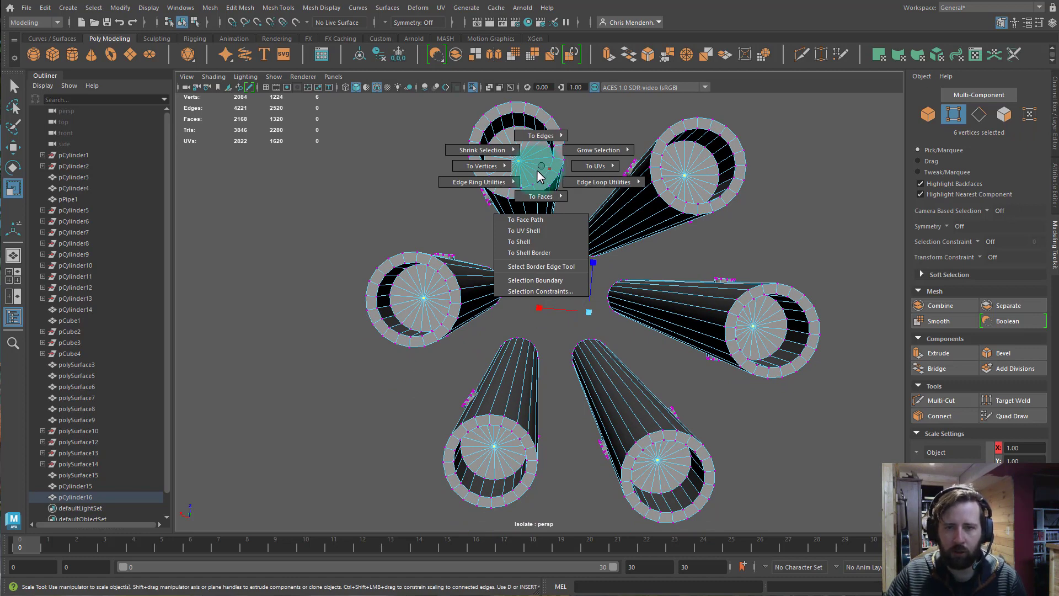
pyautogui.click(540, 196)
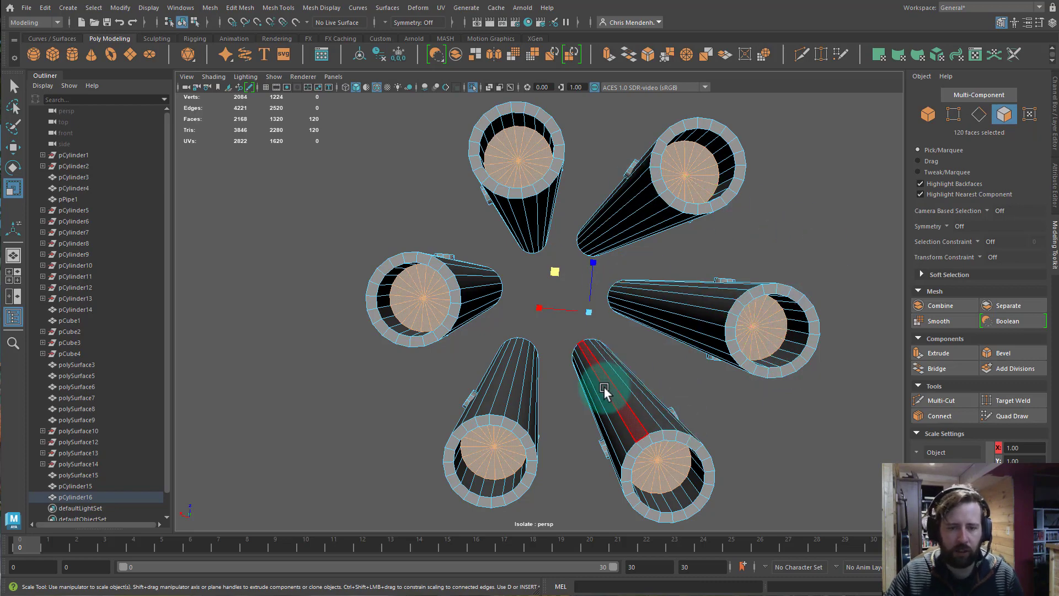
pyautogui.keyDown('alt'); pyautogui.moveTo(651, 422); pyautogui.dragTo(584, 348); pyautogui.keyUp('alt')
pyautogui.press('Delete')
# - Delete the cap faces inside the lower ends of the six tubes, again converting the centre vertices to faces
pyautogui.moveTo(612, 347); pyautogui.dragTo(594, 345, button='right')
pyautogui.keyDown('alt'); pyautogui.moveTo(627, 348); pyautogui.dragTo(592, 355); pyautogui.keyUp('alt')
pyautogui.click(524, 320)
pyautogui.click(522, 389)
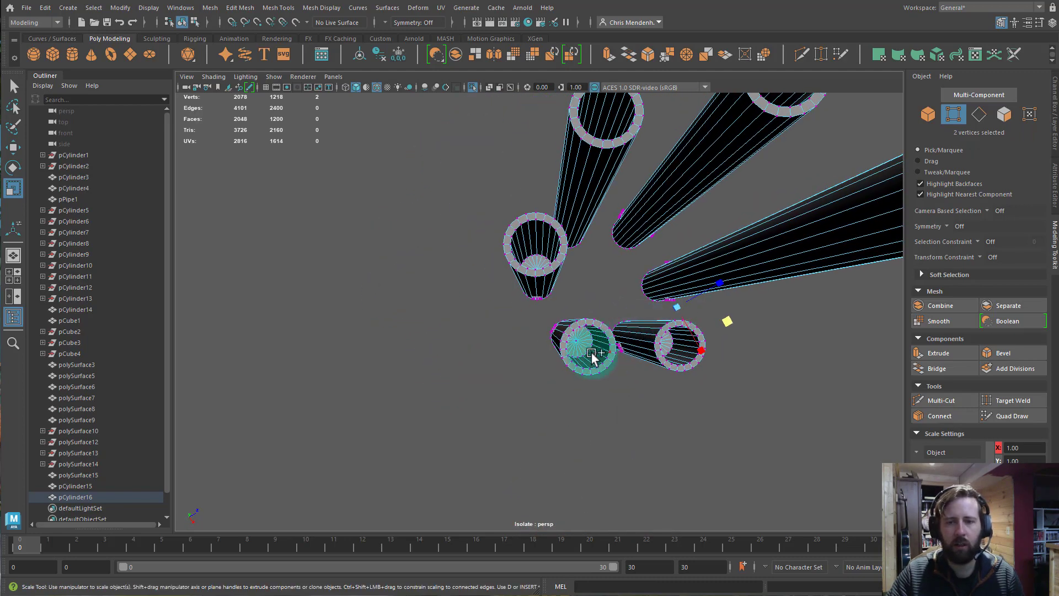
pyautogui.keyDown('alt'); pyautogui.moveTo(607, 287); pyautogui.dragTo(568, 303); pyautogui.keyUp('alt')
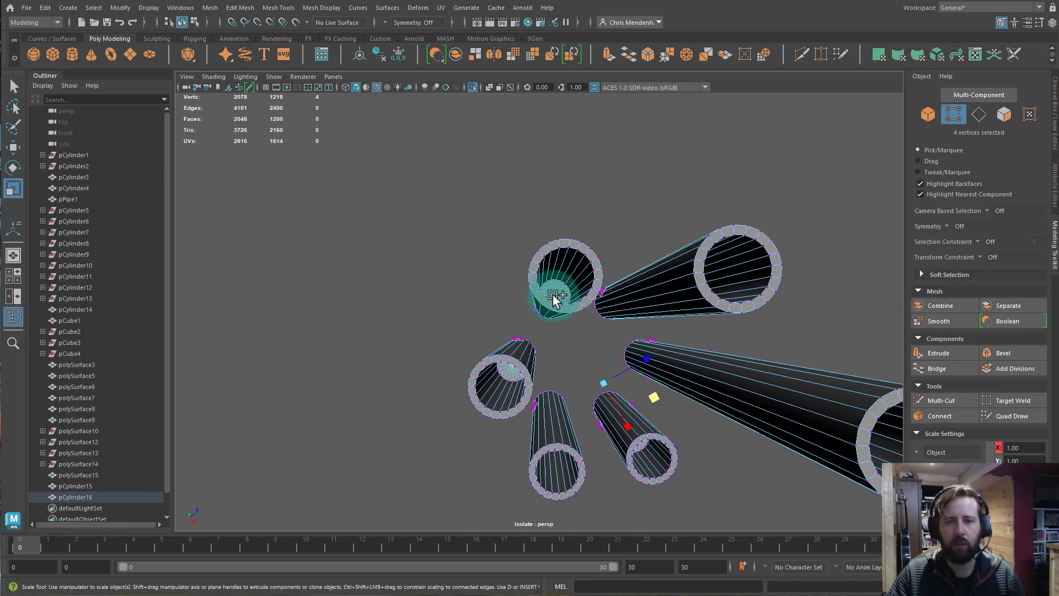
pyautogui.keyDown('shift'); pyautogui.click(554, 295); pyautogui.keyUp('shift')
pyautogui.keyDown('alt'); pyautogui.moveTo(616, 342); pyautogui.dragTo(555, 386); pyautogui.keyUp('alt')
pyautogui.keyDown('shift'); pyautogui.click(556, 369); pyautogui.keyUp('shift')
pyautogui.keyDown('alt'); pyautogui.moveTo(638, 420); pyautogui.dragTo(740, 378); pyautogui.keyUp('alt')
pyautogui.keyDown('ctrl'); pyautogui.rightClick(596, 252); pyautogui.keyUp('ctrl')
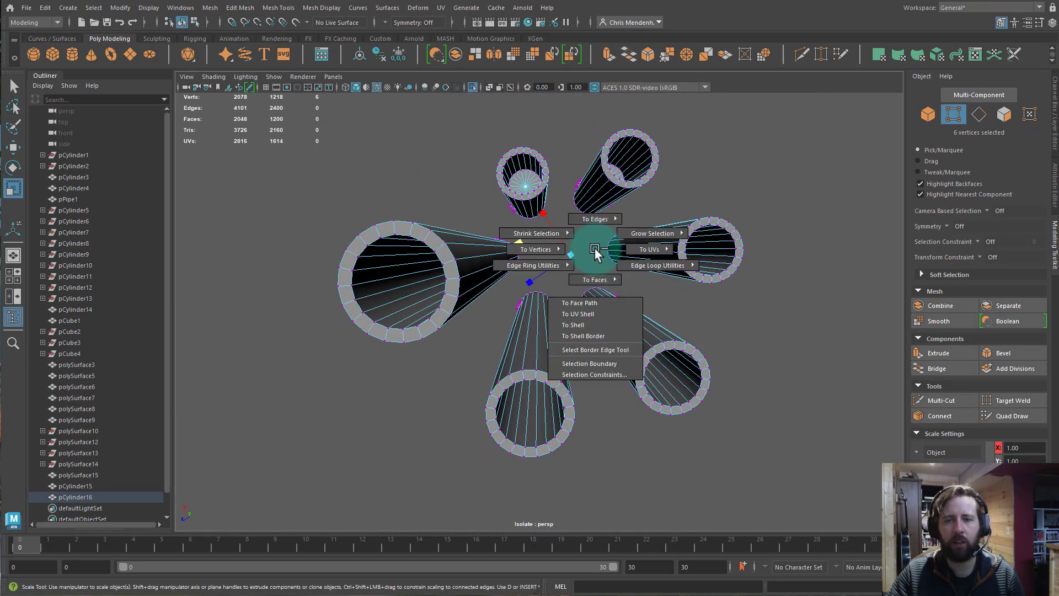
pyautogui.keyDown('ctrl'); pyautogui.moveTo(596, 260); pyautogui.dragTo(597, 310, button='right'); pyautogui.keyUp('ctrl')
pyautogui.keyDown('alt'); pyautogui.moveTo(792, 374); pyautogui.dragTo(758, 411); pyautogui.keyUp('alt')
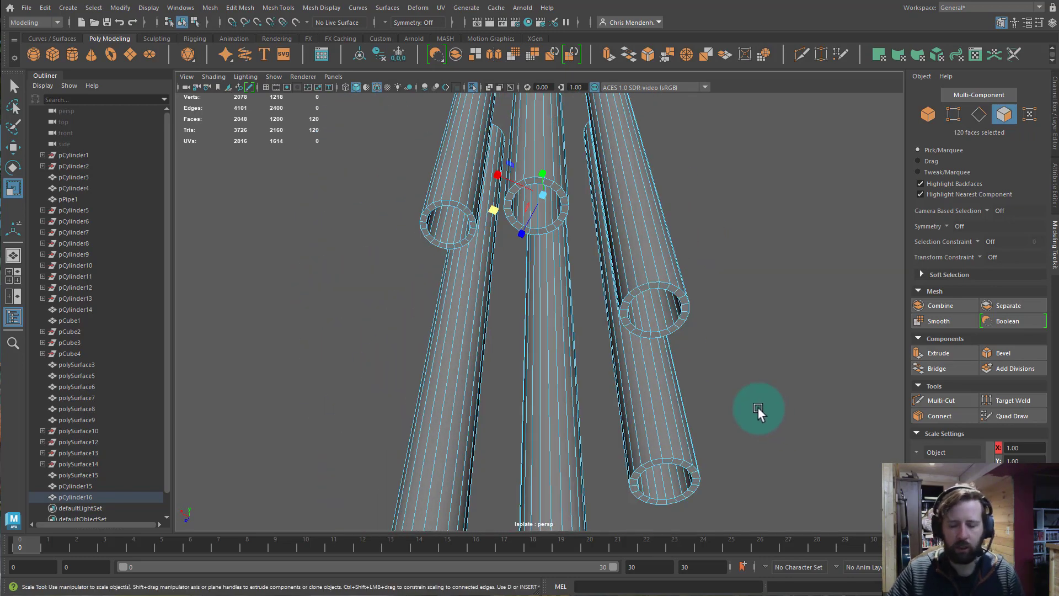
pyautogui.press('Delete')
# - Return the combined tubes to object mode and end the isolation to show the whole wind chime
pyautogui.keyDown('alt'); pyautogui.moveTo(739, 370); pyautogui.dragTo(659, 405); pyautogui.keyUp('alt')
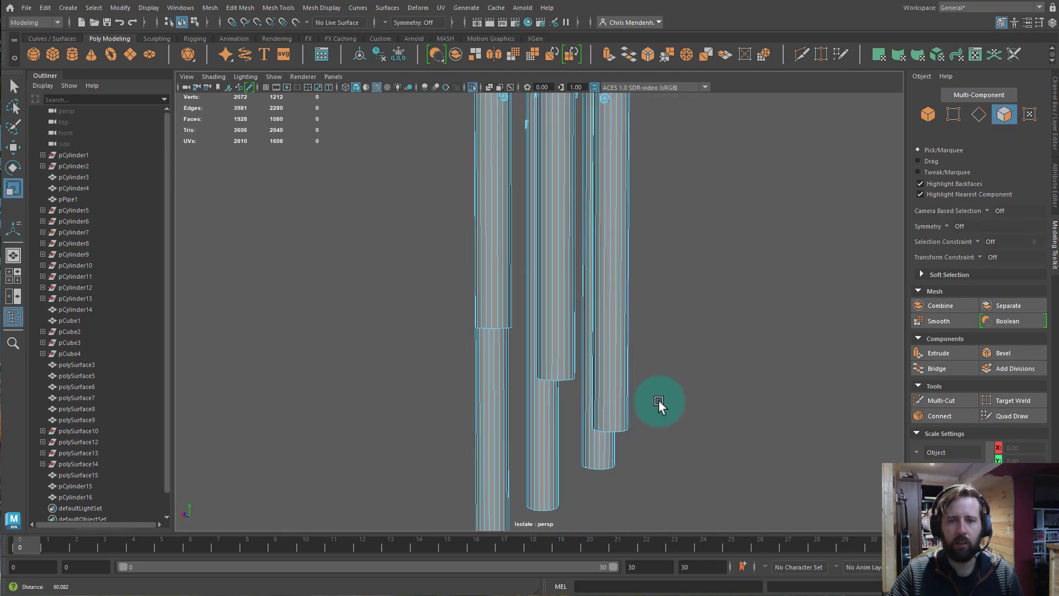
pyautogui.keyDown('alt'); pyautogui.moveTo(659, 401); pyautogui.dragTo(551, 326, button='right'); pyautogui.keyUp('alt')
pyautogui.hotkey('ctrl', '1')
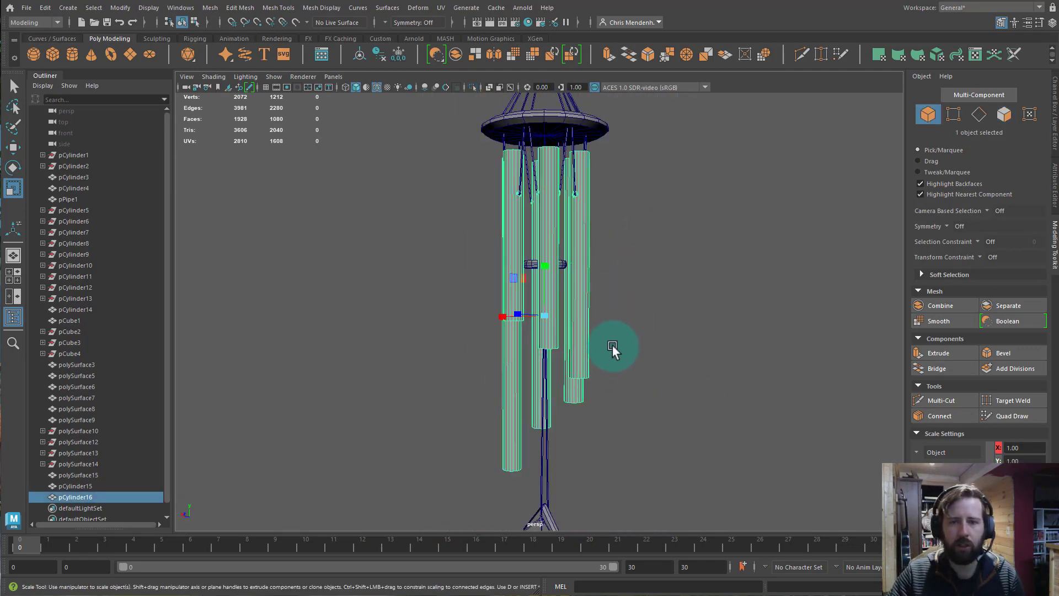
# - Examine the diamond-shaped pendant below the tubes, including the hole where its cord attaches
pyautogui.keyDown('alt'); pyautogui.moveTo(612, 346); pyautogui.dragTo(572, 389); pyautogui.keyUp('alt')
pyautogui.keyDown('alt'); pyautogui.moveTo(541, 381); pyautogui.dragTo(696, 419, button='right'); pyautogui.keyUp('alt')
pyautogui.keyDown('alt'); pyautogui.moveTo(661, 399); pyautogui.dragTo(679, 212, button='middle'); pyautogui.keyUp('alt')
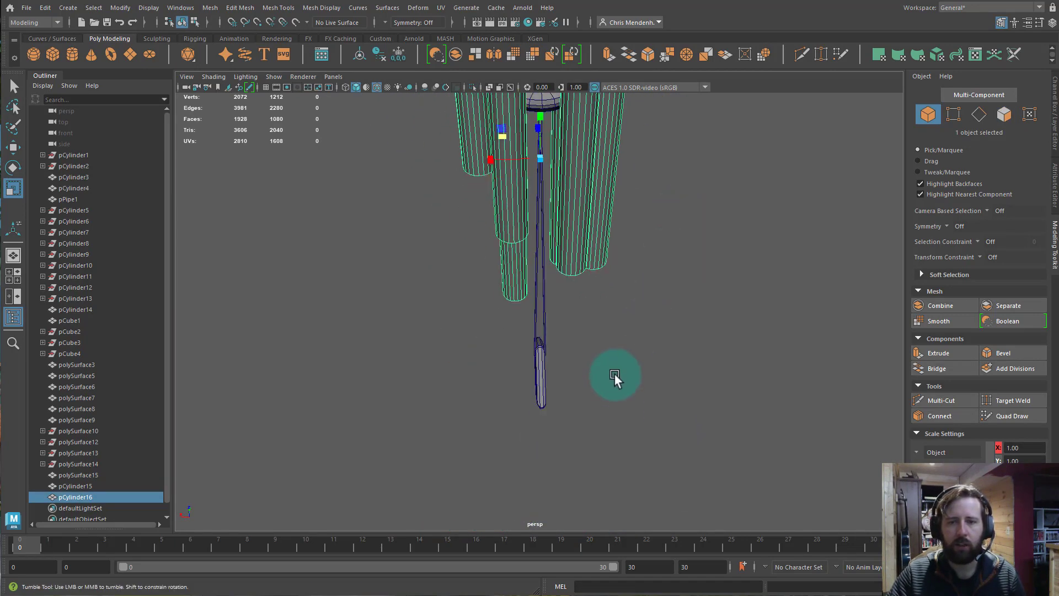
pyautogui.keyDown('alt'); pyautogui.moveTo(613, 374); pyautogui.dragTo(530, 478); pyautogui.keyUp('alt')
pyautogui.click(510, 508)
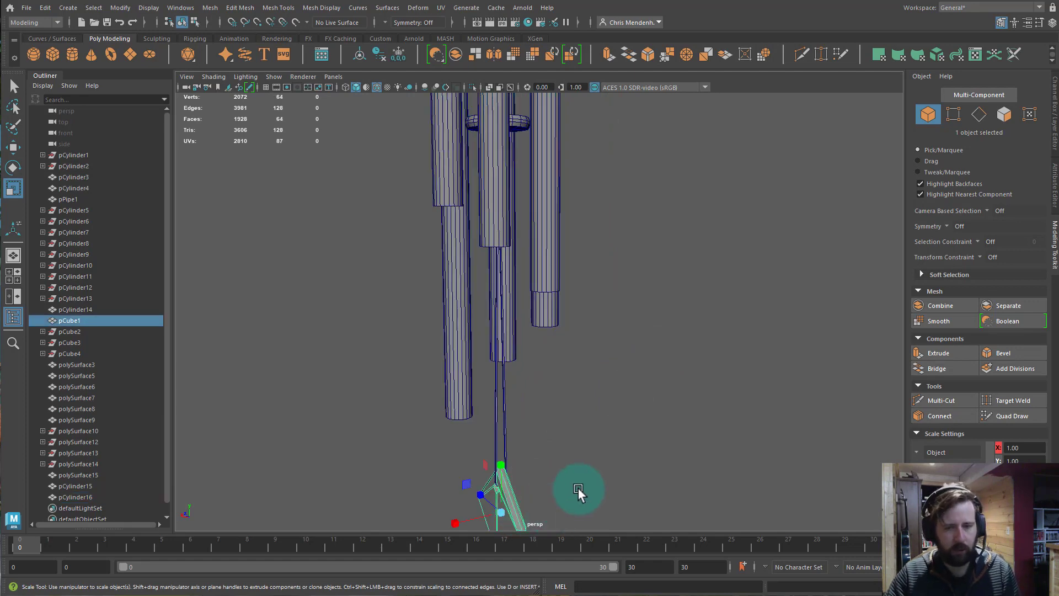
pyautogui.press('f')
pyautogui.keyDown('alt'); pyautogui.moveTo(580, 432); pyautogui.dragTo(618, 413); pyautogui.keyUp('alt')
pyautogui.keyDown('alt'); pyautogui.moveTo(526, 404); pyautogui.dragTo(616, 425, button='right'); pyautogui.keyUp('alt')
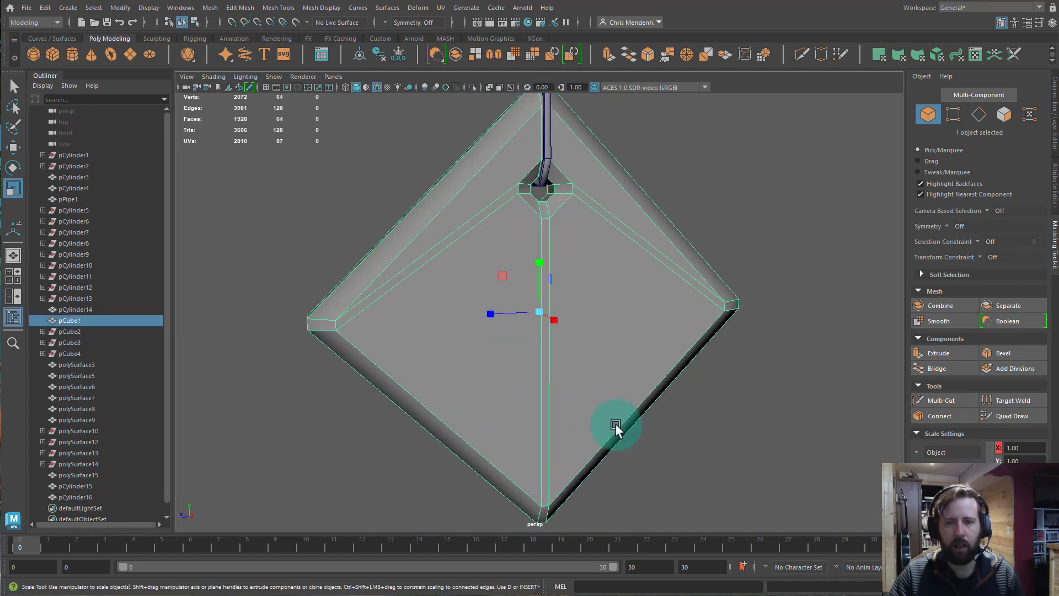
pyautogui.keyDown('alt'); pyautogui.moveTo(616, 425); pyautogui.dragTo(516, 208); pyautogui.keyUp('alt')
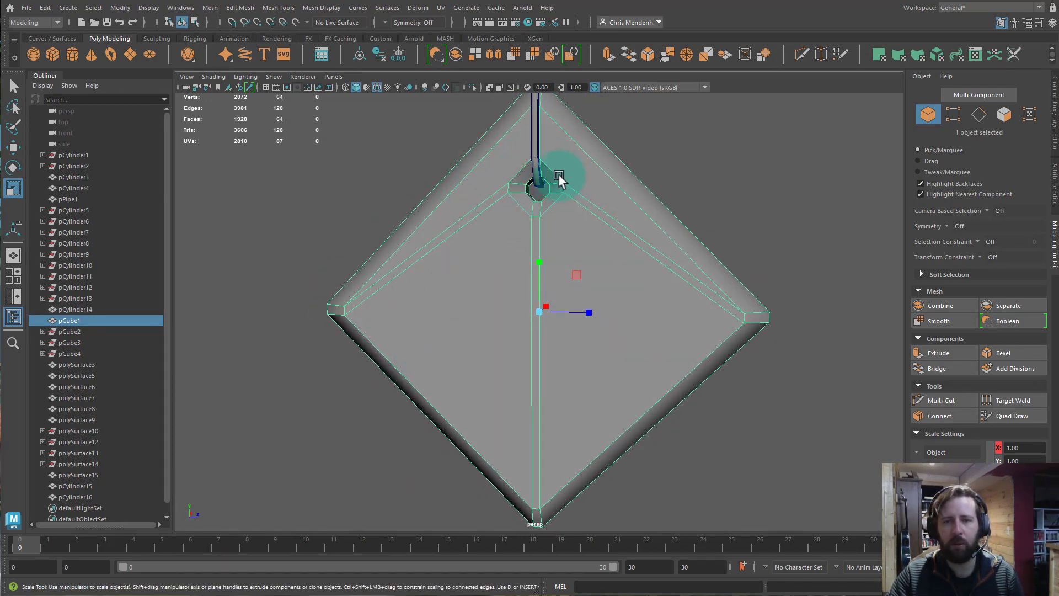
# - Select all parts of the wind chime, from the hook down to the pendant
pyautogui.keyDown('alt'); pyautogui.moveTo(717, 350); pyautogui.dragTo(606, 311); pyautogui.keyUp('alt')
pyautogui.keyDown('alt'); pyautogui.moveTo(606, 309); pyautogui.dragTo(438, 268, button='right'); pyautogui.keyUp('alt')
pyautogui.keyDown('alt'); pyautogui.moveTo(577, 212); pyautogui.dragTo(576, 419, button='middle'); pyautogui.keyUp('alt')
pyautogui.keyDown('alt'); pyautogui.moveTo(617, 325); pyautogui.dragTo(479, 286, button='right'); pyautogui.keyUp('alt')
pyautogui.keyDown('alt'); pyautogui.moveTo(528, 308); pyautogui.dragTo(524, 234); pyautogui.keyUp('alt')
pyautogui.click(534, 263)
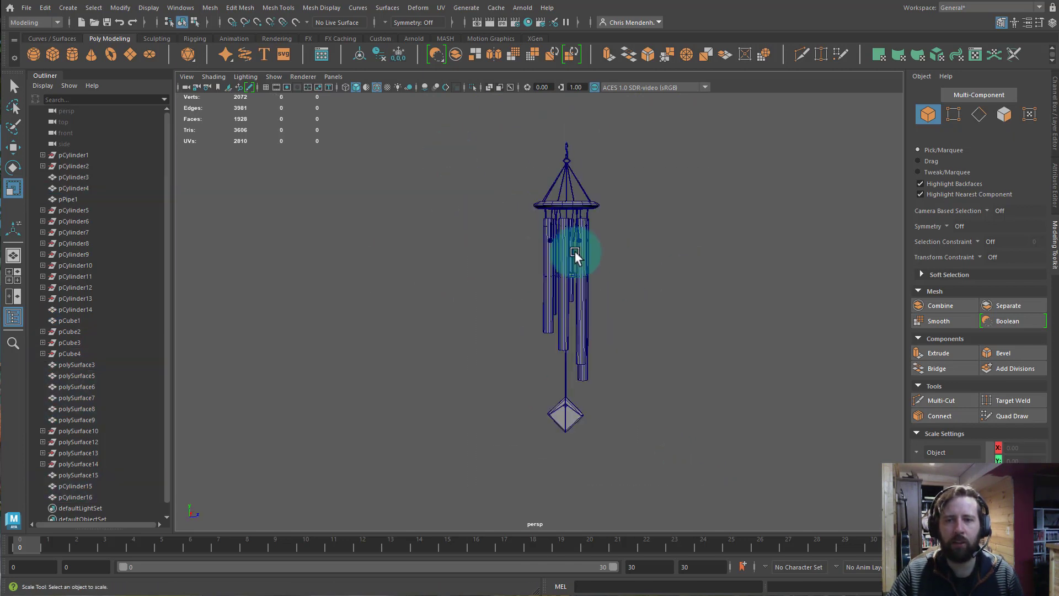
pyautogui.moveTo(685, 457); pyautogui.dragTo(634, 350)
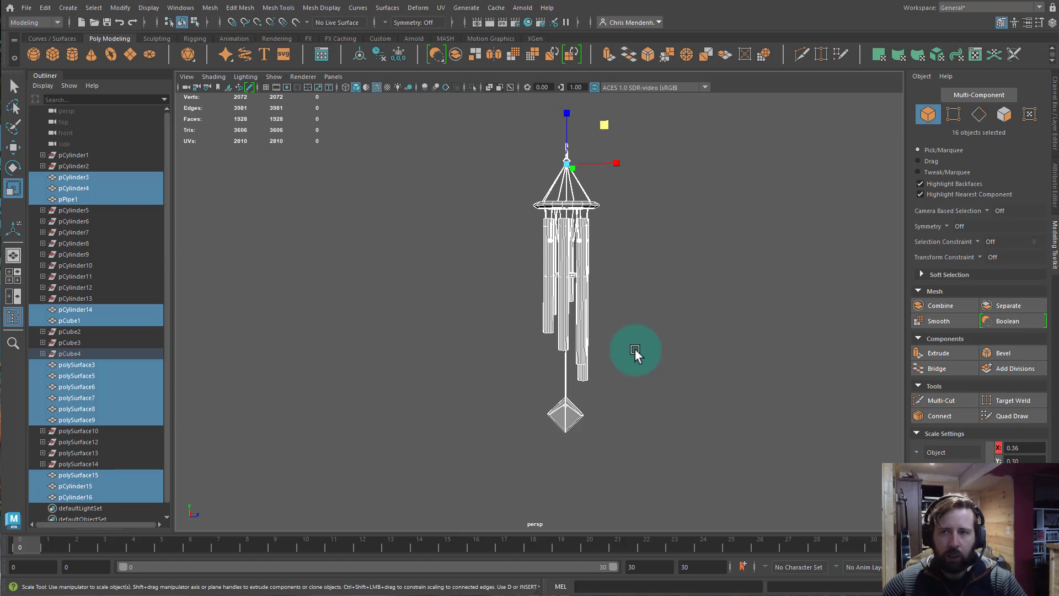
# - Switch to the UV Editing workspace, show the UV Toolkit and widen the UV Editor
pyautogui.click(961, 8)
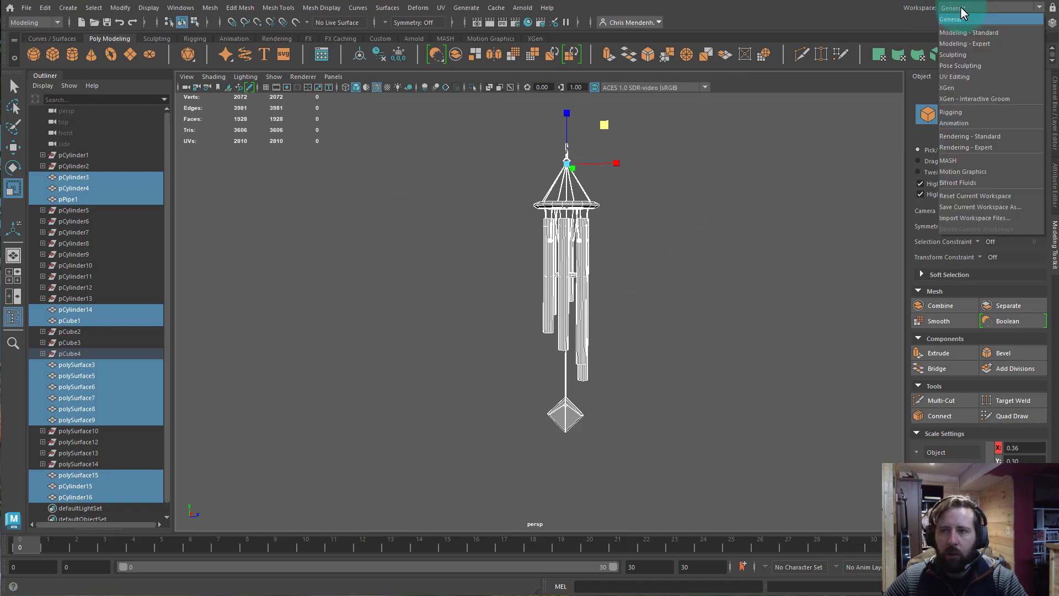
pyautogui.click(959, 78)
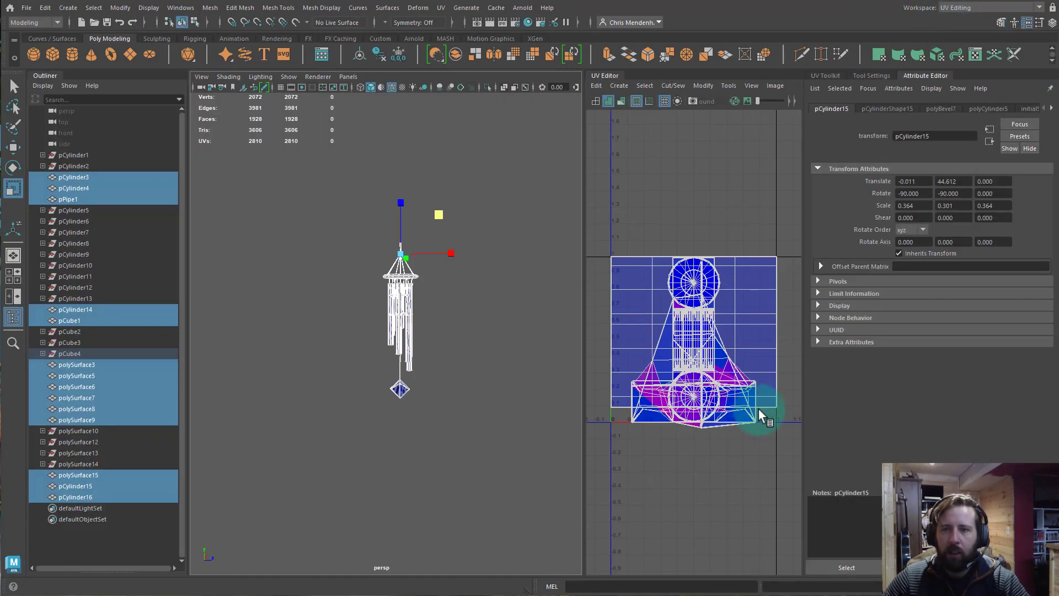
pyautogui.click(828, 75)
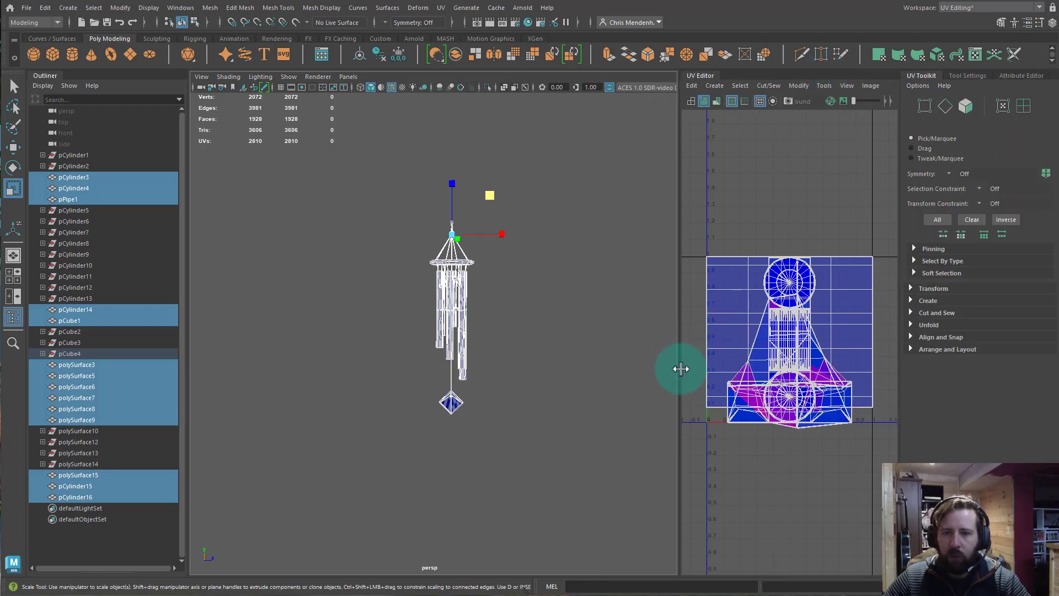
pyautogui.moveTo(677, 363); pyautogui.dragTo(589, 365)
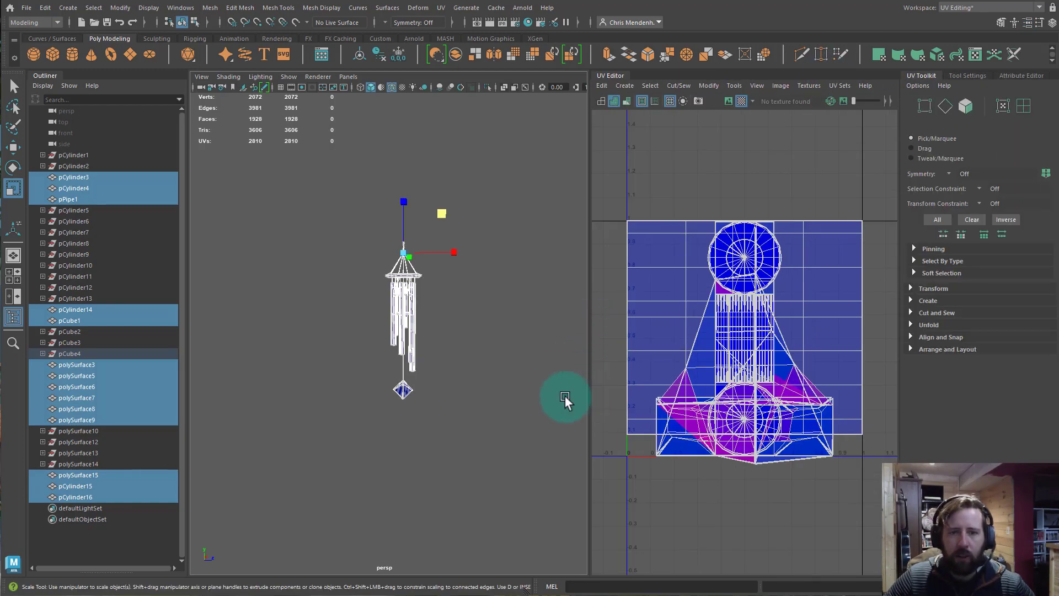
# - Select only the S-shaped hook at the top of the wind chime and frame it in the viewport
pyautogui.scroll(5, 466, 372)
pyautogui.scroll(-2, 472, 322)
pyautogui.click(489, 276)
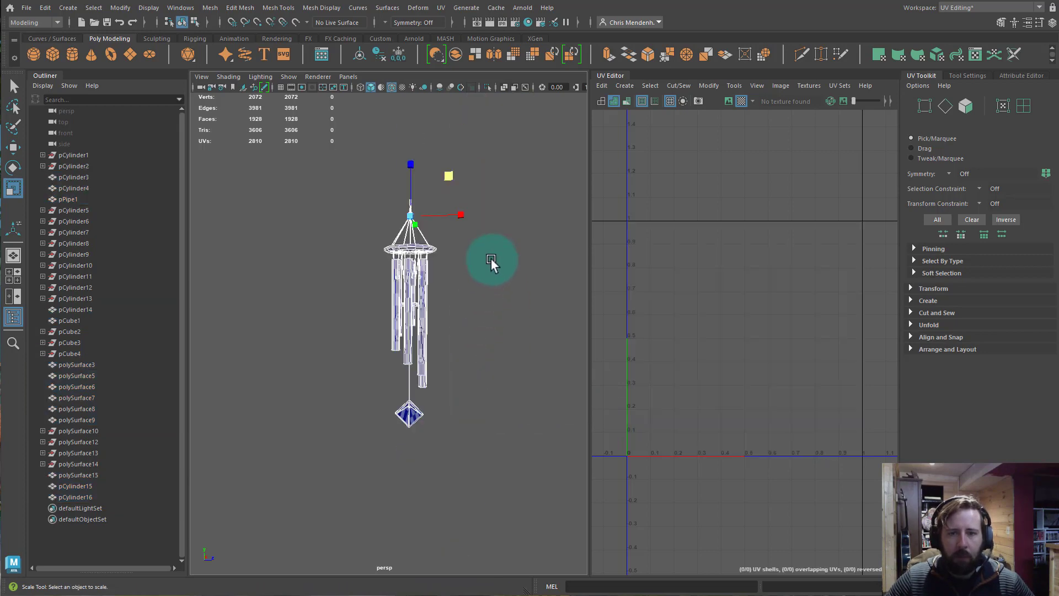
pyautogui.click(409, 208)
pyautogui.press('f')
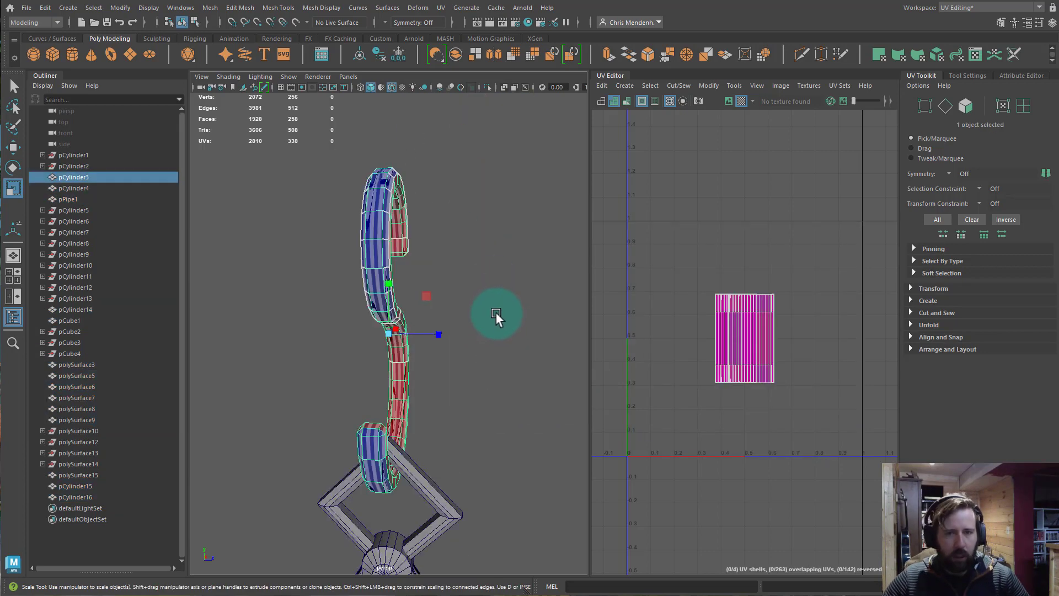
# - Create a camera-based UV projection for the hook from a view facing its S-shaped profile
pyautogui.keyDown('alt'); pyautogui.moveTo(497, 314); pyautogui.dragTo(775, 574); pyautogui.keyUp('alt')
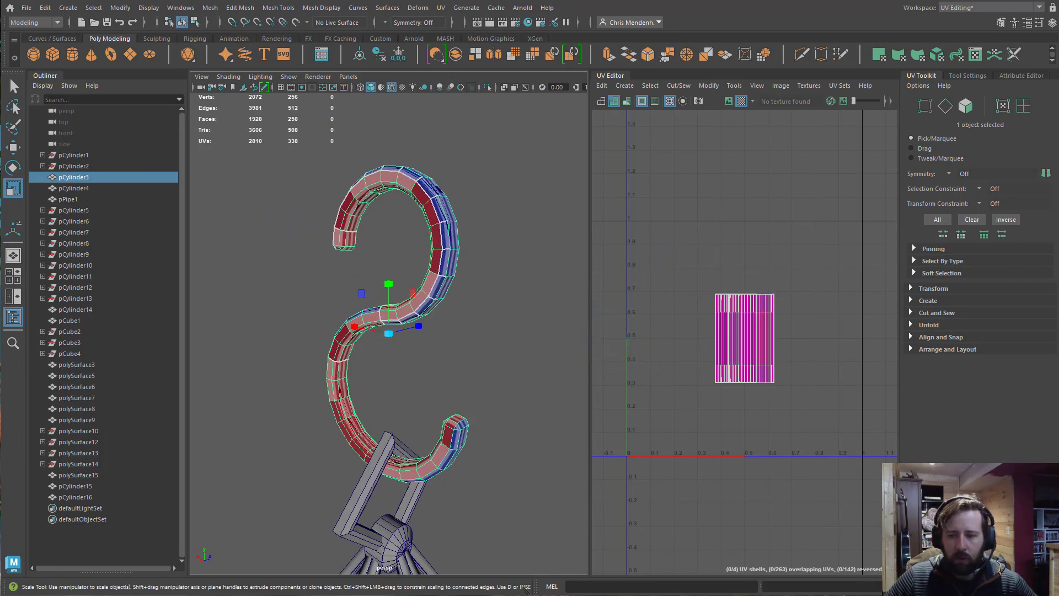
pyautogui.click(736, 148)
pyautogui.click(396, 176)
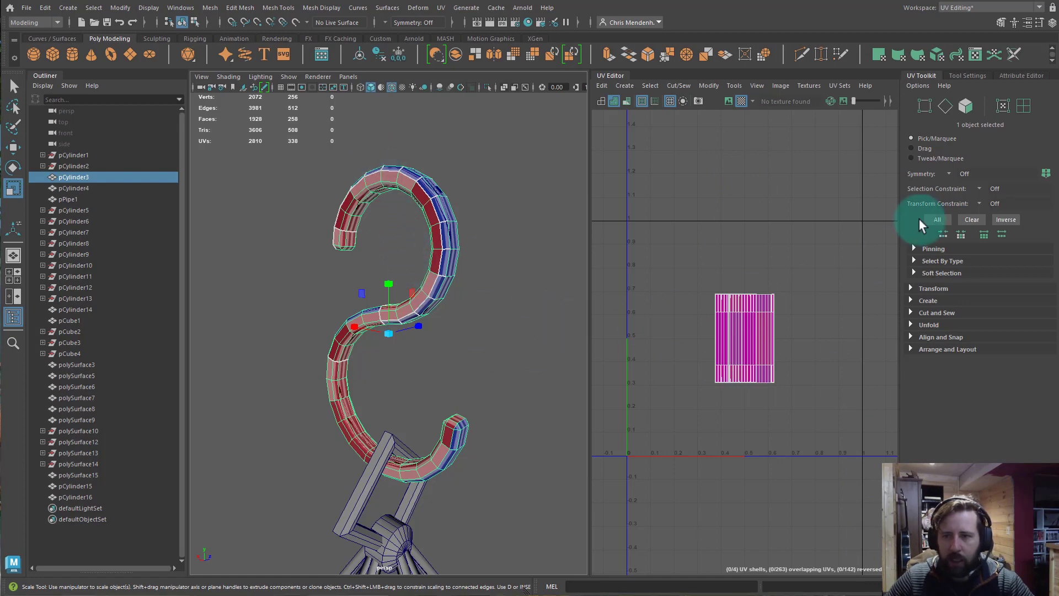
pyautogui.click(928, 300)
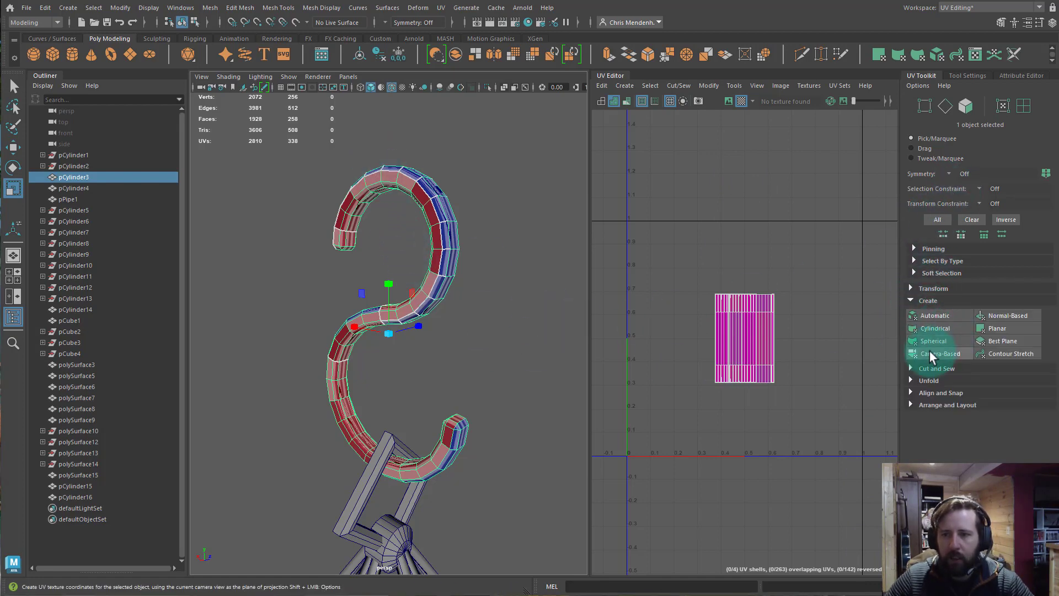
pyautogui.click(913, 353)
pyautogui.scroll(6, 428, 220)
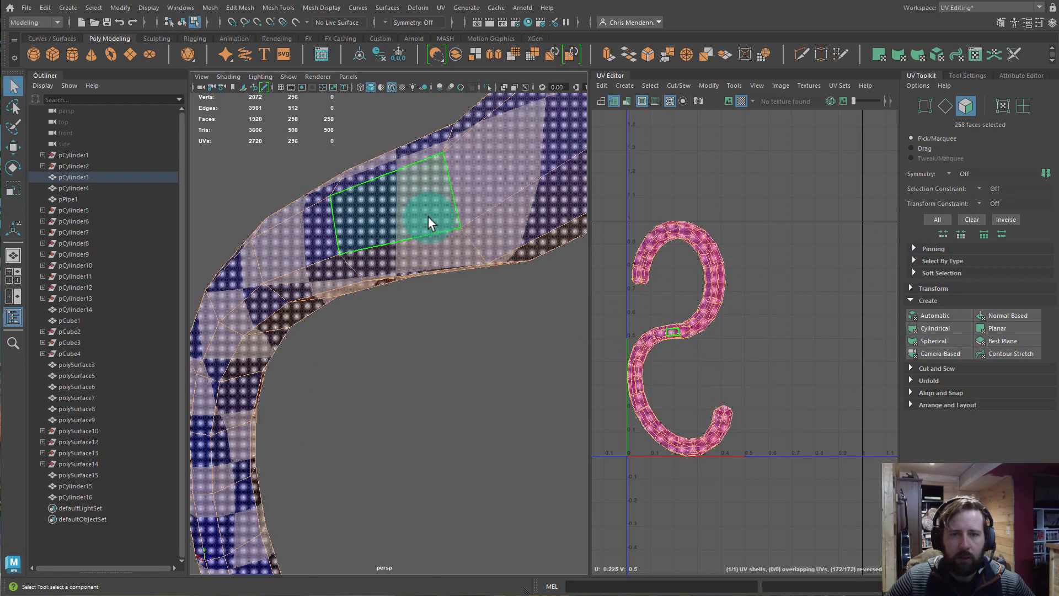
# - Cut the hook's UVs along the lengthwise edge loops that separate its front and back from its narrow sides
pyautogui.scroll(-5, 447, 238)
pyautogui.moveTo(443, 273); pyautogui.dragTo(448, 237, button='right')
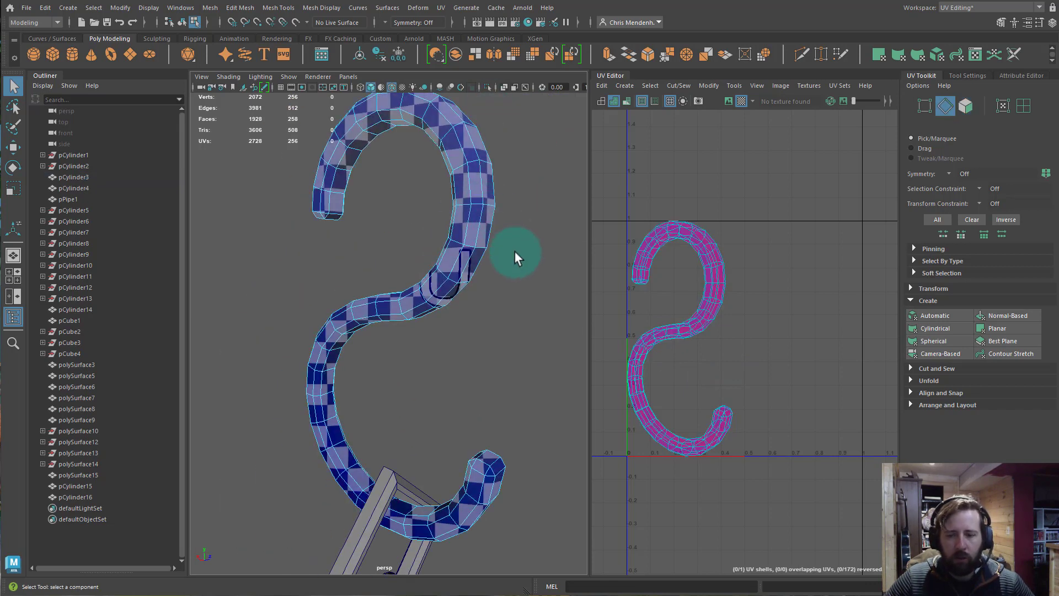
pyautogui.keyDown('alt'); pyautogui.moveTo(511, 263); pyautogui.dragTo(488, 269); pyautogui.keyUp('alt')
pyautogui.click(448, 178)
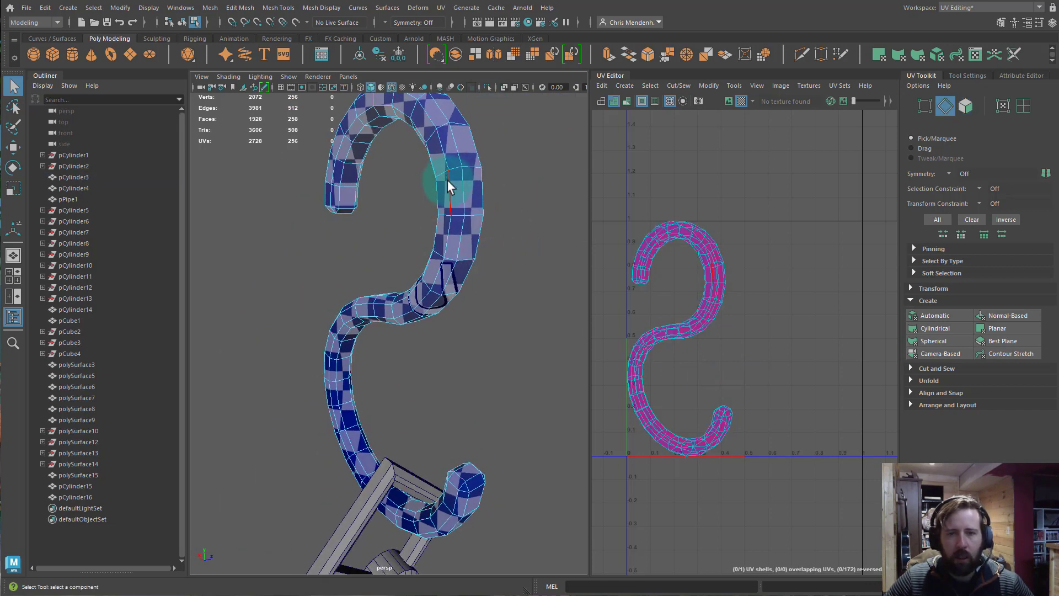
pyautogui.doubleClick(449, 182)
pyautogui.keyDown('alt'); pyautogui.moveTo(547, 176); pyautogui.dragTo(543, 304); pyautogui.keyUp('alt')
pyautogui.keyDown('shift'); pyautogui.doubleClick(369, 213); pyautogui.keyUp('shift')
pyautogui.keyDown('shift'); pyautogui.rightClick(832, 299); pyautogui.keyUp('shift')
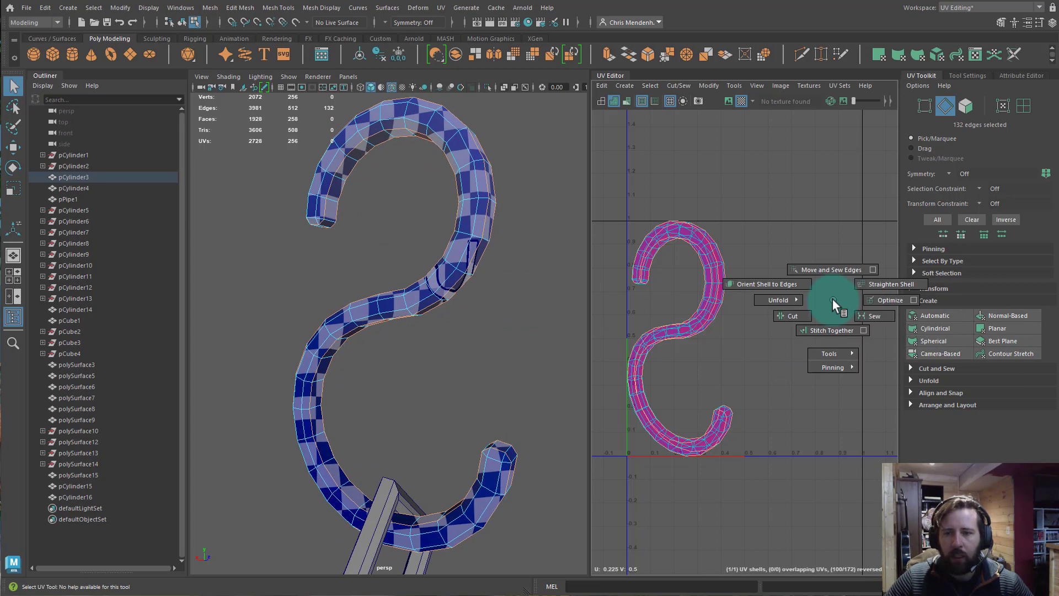
pyautogui.click(792, 313)
pyautogui.press('r')
pyautogui.click(919, 369)
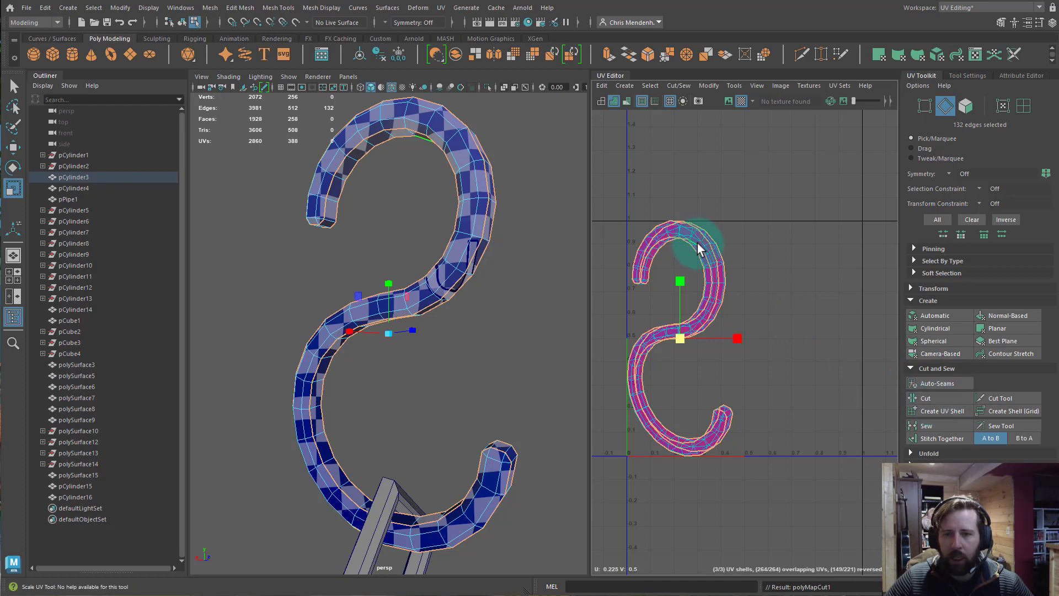
# - Separate the hook's three overlapping UV shells, spreading the front, back and narrow side shells out along U
pyautogui.moveTo(697, 243); pyautogui.dragTo(634, 221, button='right')
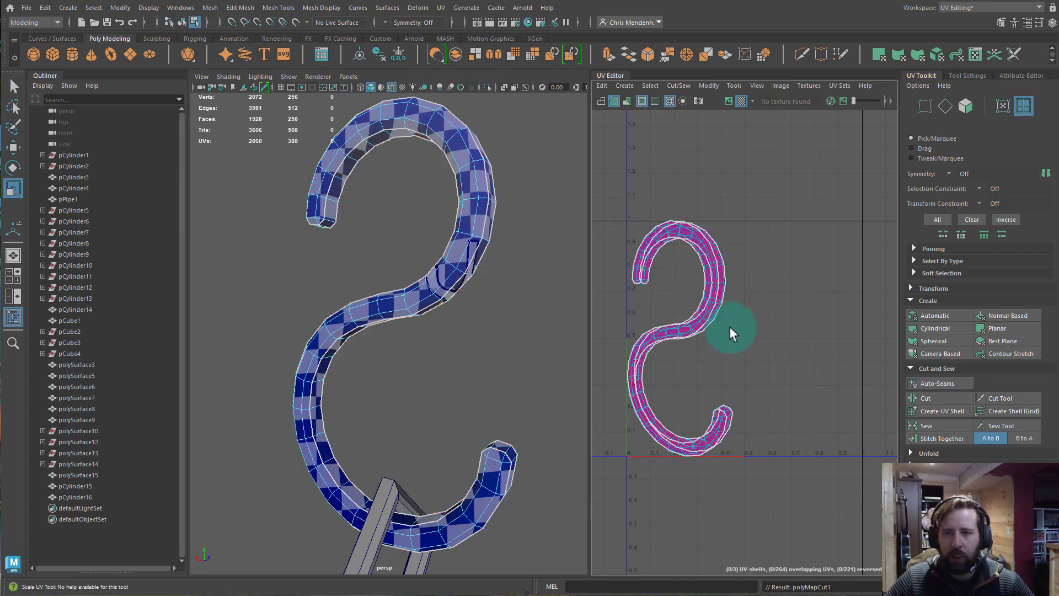
pyautogui.click(713, 288)
pyautogui.press('w')
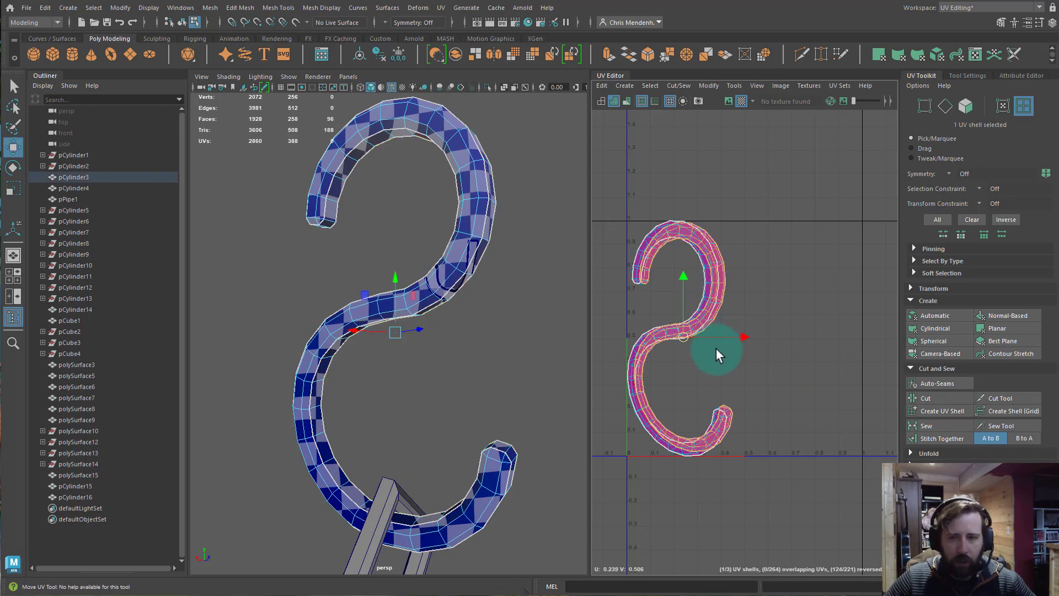
pyautogui.moveTo(735, 337); pyautogui.dragTo(814, 337)
pyautogui.click(718, 305)
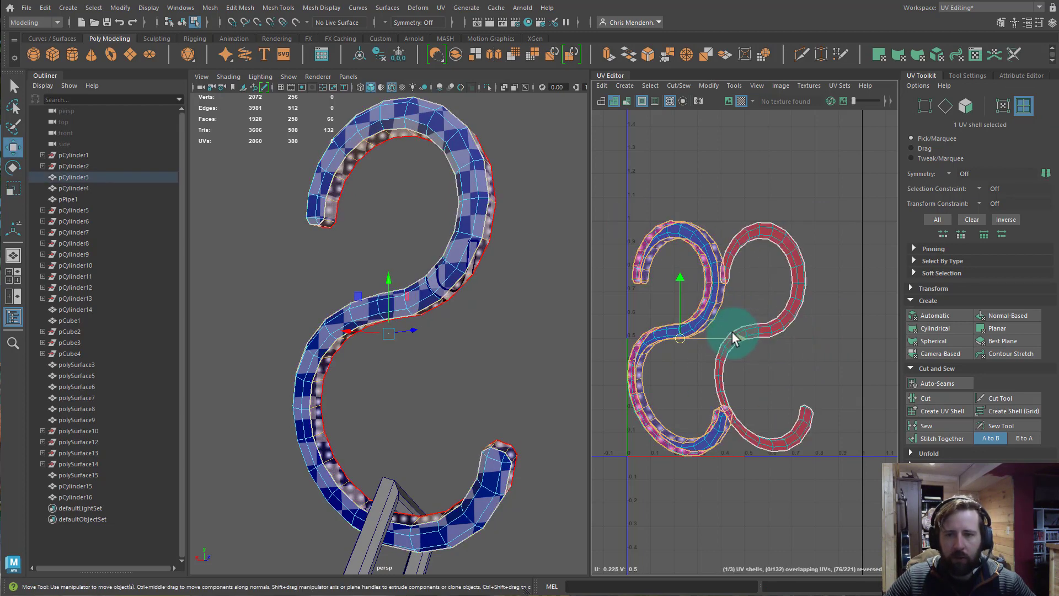
pyautogui.moveTo(736, 336); pyautogui.dragTo(952, 346)
# - Unfold the hook's front and back S-shaped shells, widen the UV Editor and move both shells slightly up
pyautogui.moveTo(701, 266); pyautogui.dragTo(759, 316)
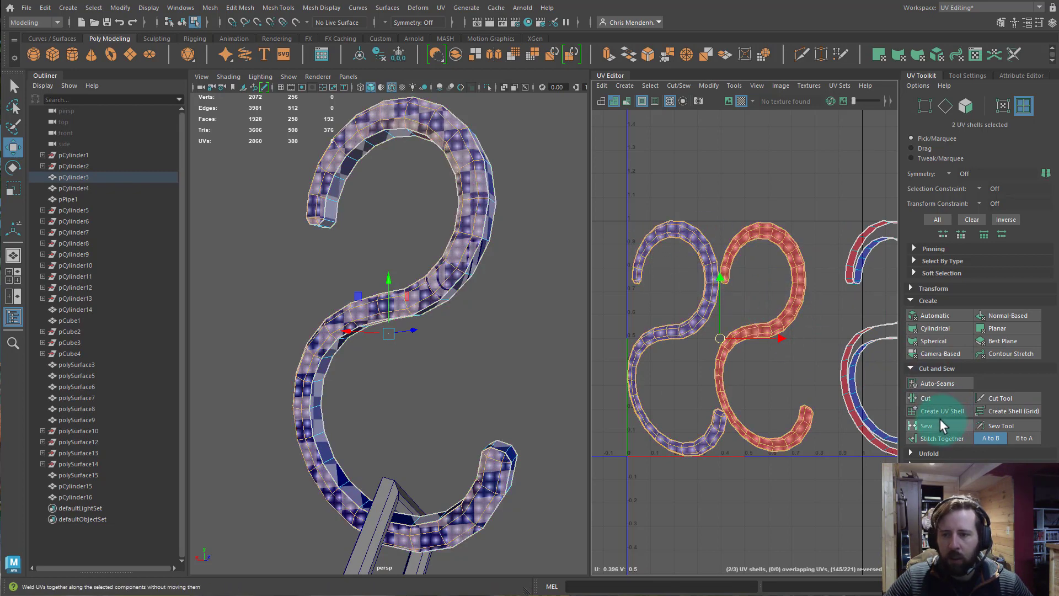
pyautogui.click(916, 453)
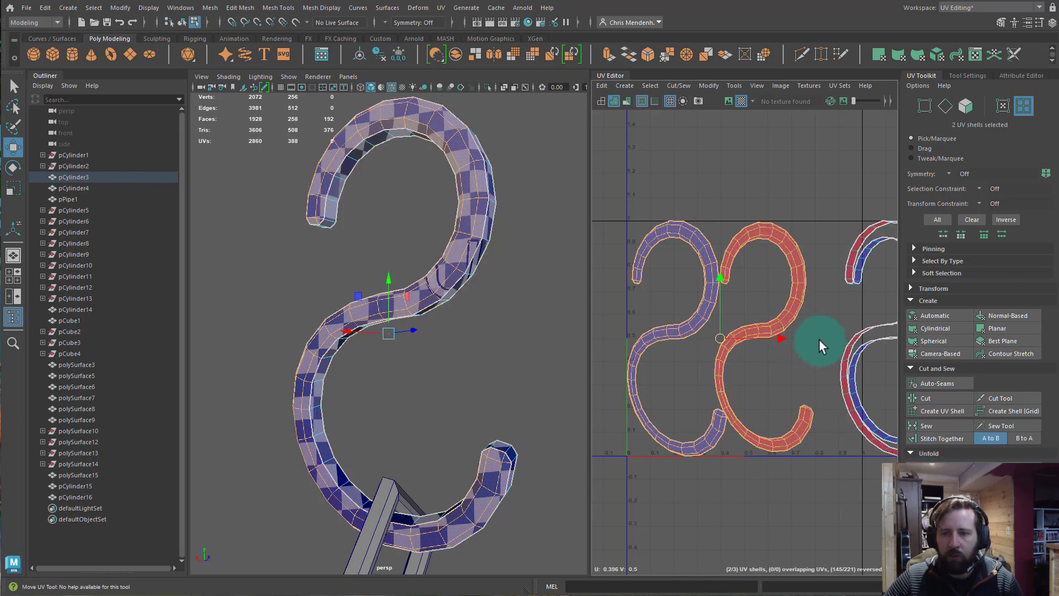
pyautogui.keyDown('shift'); pyautogui.moveTo(819, 340); pyautogui.dragTo(679, 335, button='right'); pyautogui.keyUp('shift')
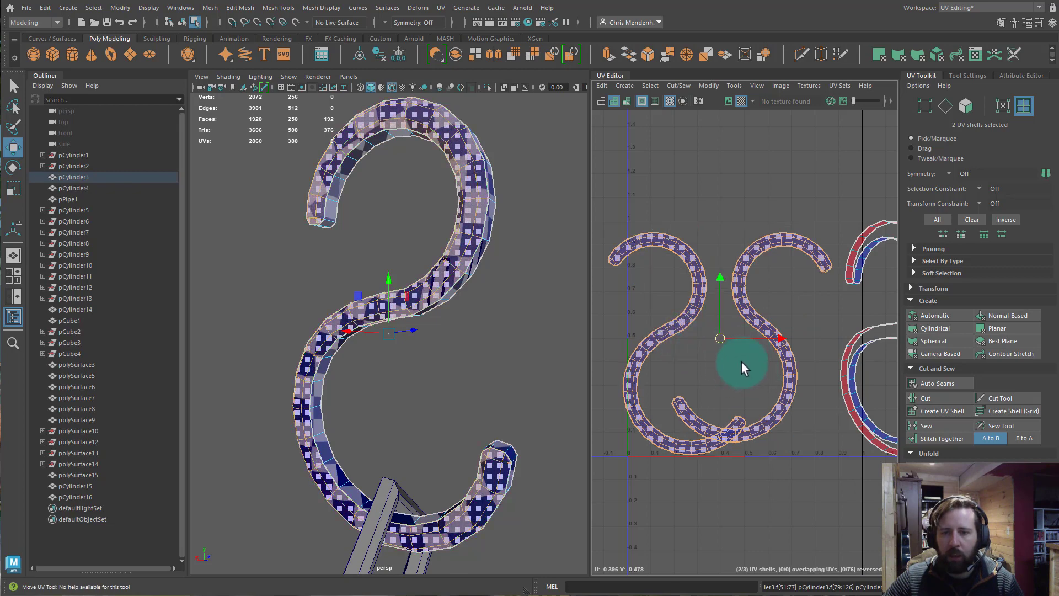
pyautogui.hotkey('ctrl', 'z')
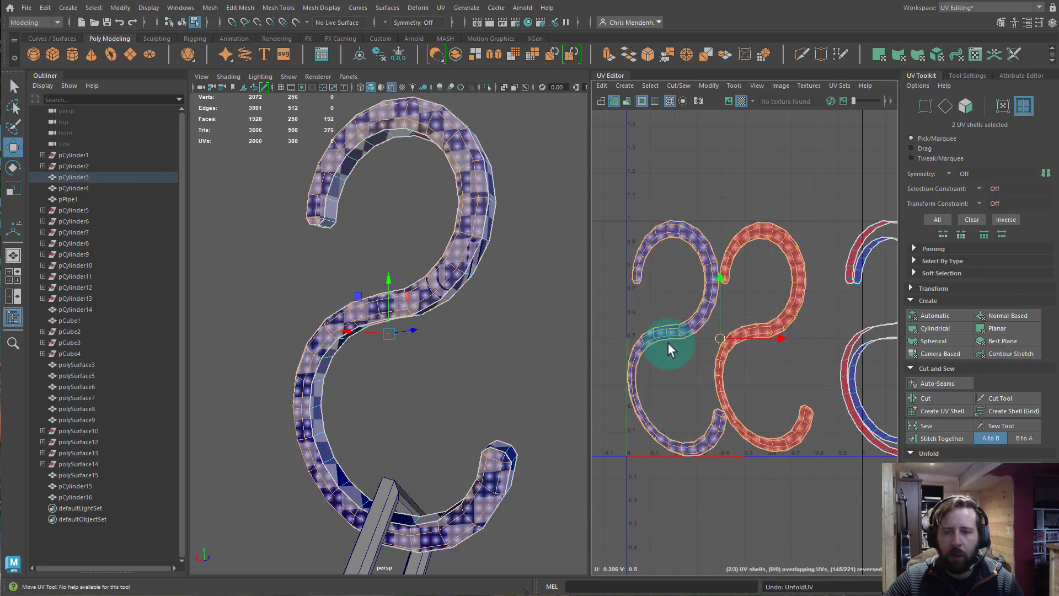
pyautogui.moveTo(590, 333); pyautogui.dragTo(552, 337)
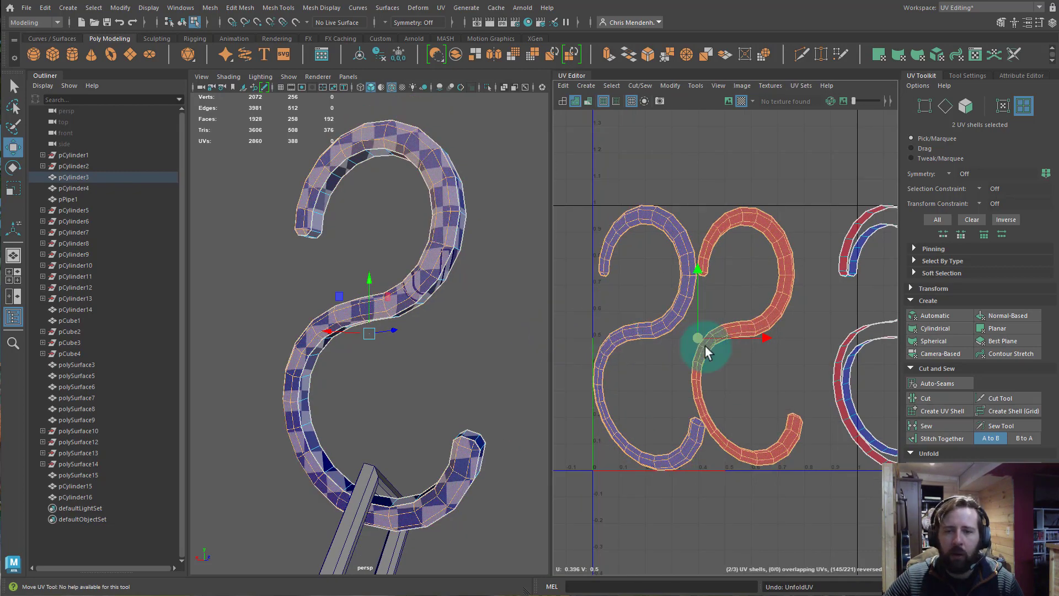
pyautogui.keyDown('shift'); pyautogui.moveTo(816, 352); pyautogui.dragTo(770, 357, button='right'); pyautogui.keyUp('shift')
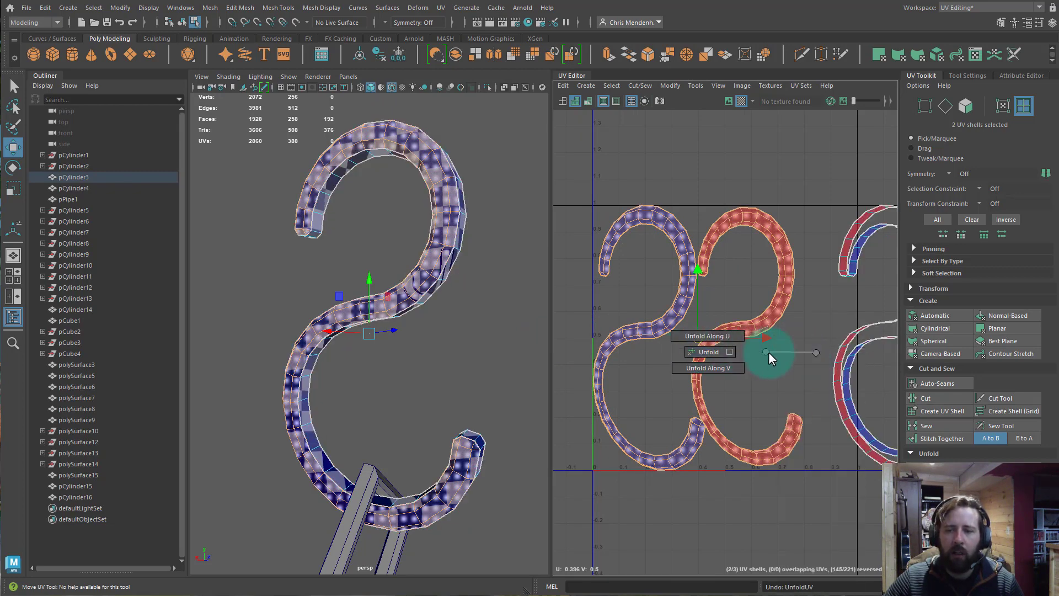
pyautogui.keyDown('shift'); pyautogui.moveTo(835, 341); pyautogui.dragTo(298, 330, button='right'); pyautogui.keyUp('shift')
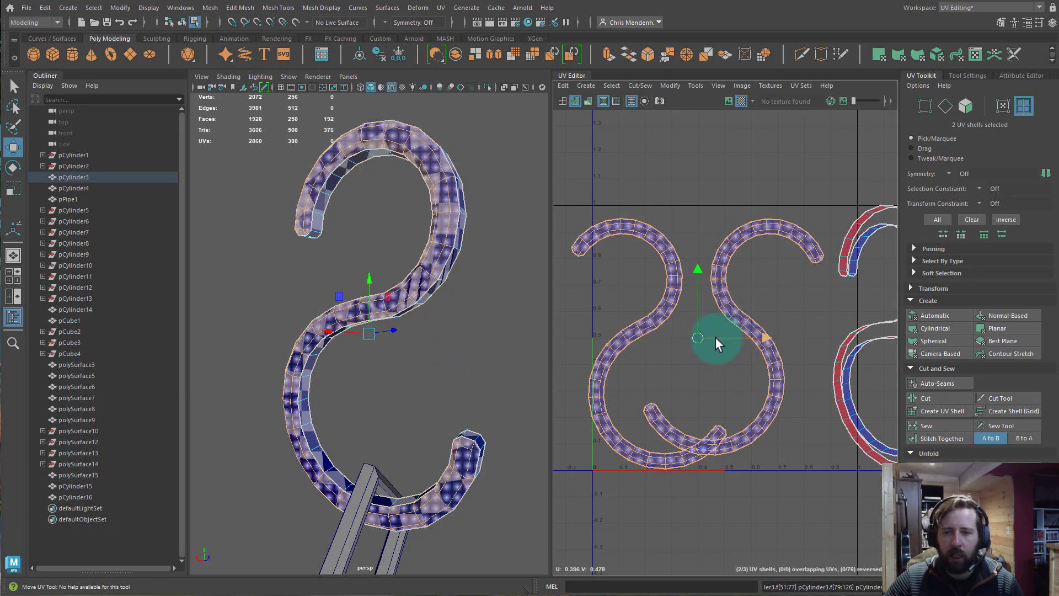
pyautogui.moveTo(715, 338); pyautogui.dragTo(737, 268)
pyautogui.click(773, 348)
# - Cut the hook's narrow side shell at one edge on each tip to split it into two strips
pyautogui.keyDown('alt'); pyautogui.moveTo(730, 361); pyautogui.dragTo(601, 348, button='middle'); pyautogui.keyUp('alt')
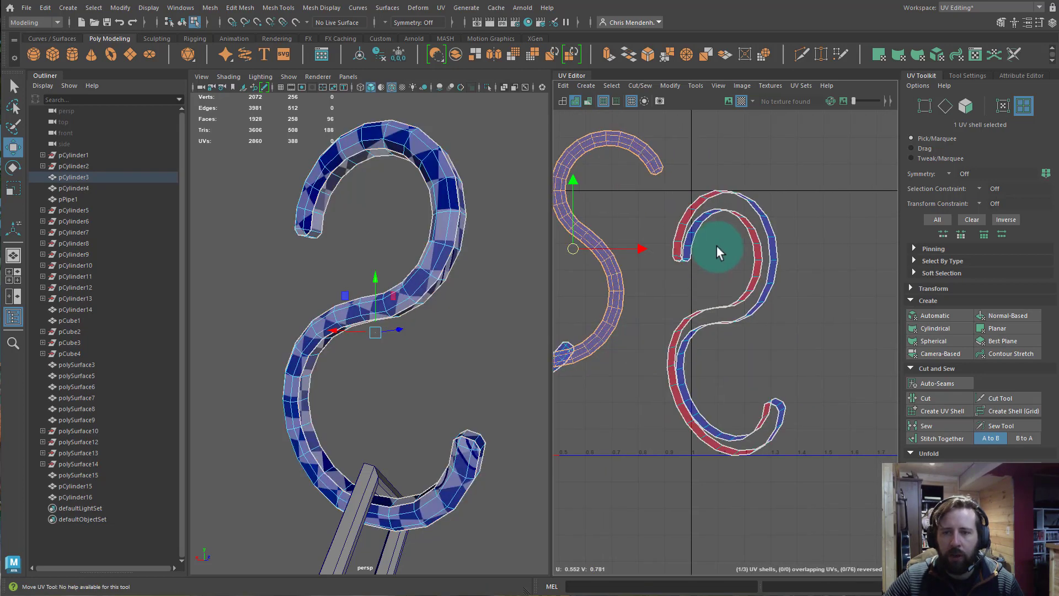
pyautogui.click(683, 253)
pyautogui.keyDown('alt'); pyautogui.moveTo(494, 338); pyautogui.dragTo(381, 223); pyautogui.keyUp('alt')
pyautogui.moveTo(305, 236); pyautogui.dragTo(315, 165, button='right')
pyautogui.click(307, 203)
pyautogui.keyDown('alt'); pyautogui.moveTo(428, 298); pyautogui.dragTo(465, 393); pyautogui.keyUp('alt')
pyautogui.keyDown('shift'); pyautogui.click(472, 389); pyautogui.keyUp('shift')
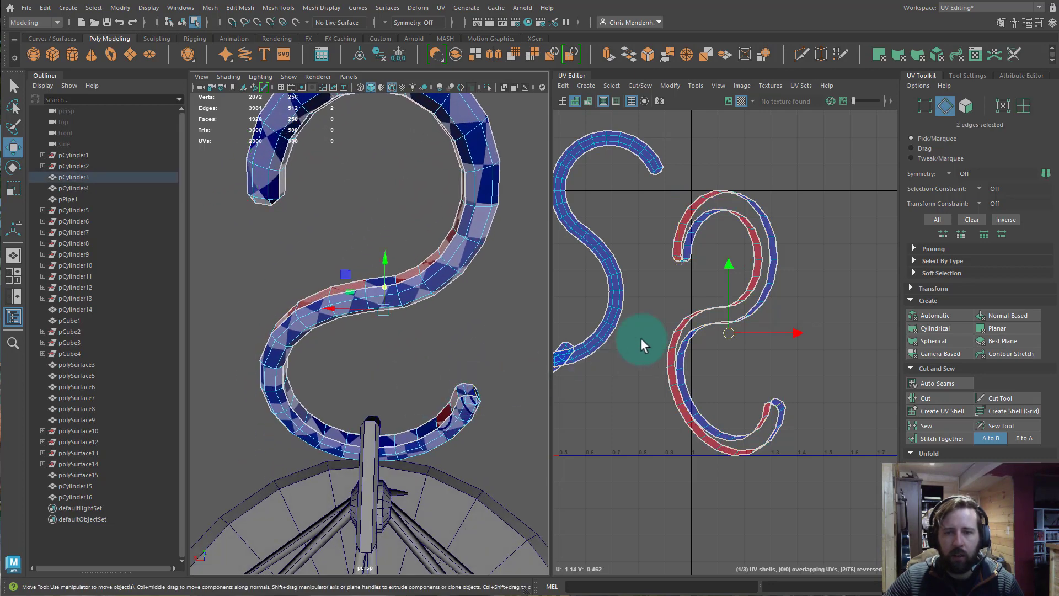
# - Unfold the two narrow side strips and move them over beside the S-shaped shells
pyautogui.moveTo(668, 222); pyautogui.dragTo(667, 223, button='right')
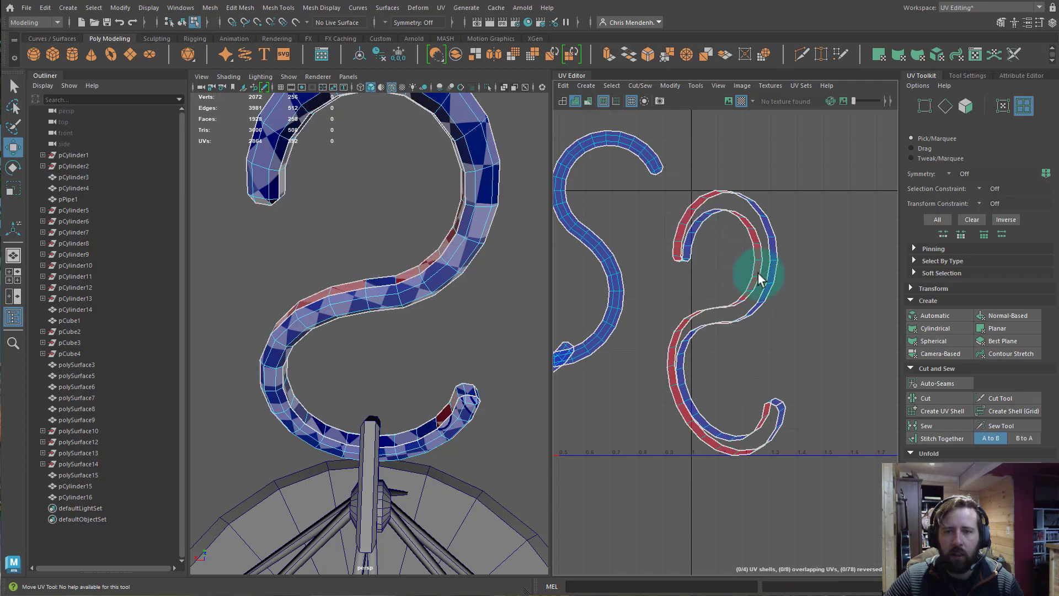
pyautogui.moveTo(760, 276); pyautogui.dragTo(789, 292)
pyautogui.hotkey('ctrl', 'u')
pyautogui.scroll(-3, 781, 333)
pyautogui.moveTo(760, 348); pyautogui.dragTo(645, 284)
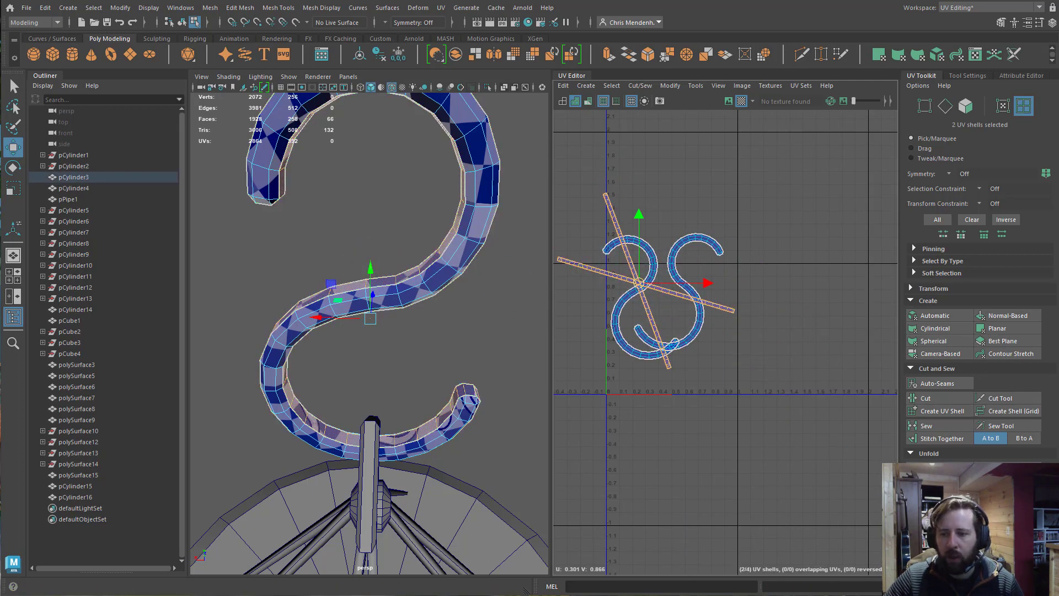
# - Orient the two side strips, followed by the two S-shaped shells, with Orient Shells
pyautogui.scroll(-3, 976, 276)
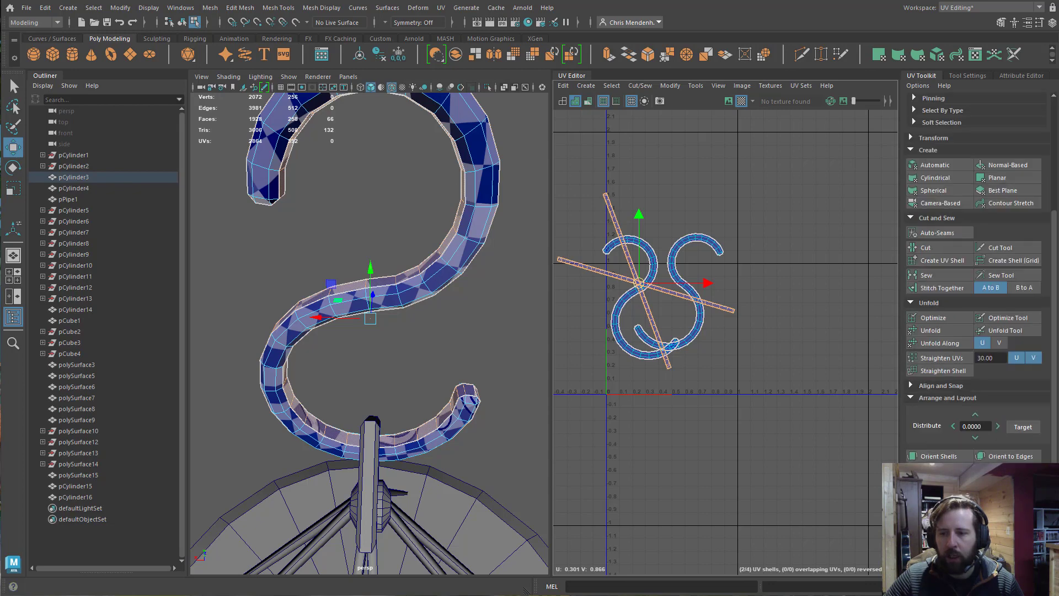
pyautogui.click(934, 455)
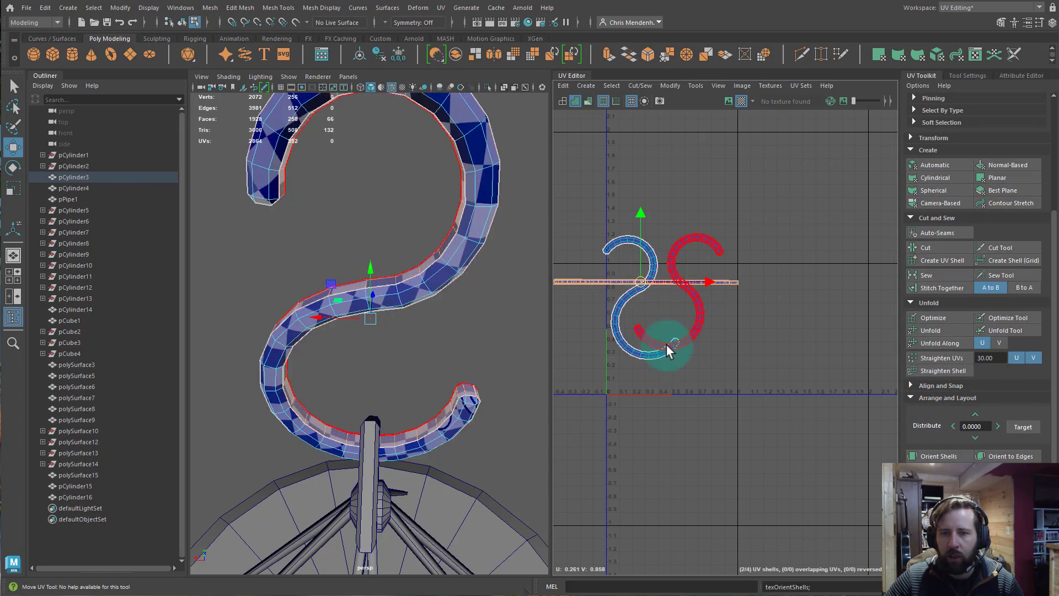
pyautogui.click(658, 332)
pyautogui.moveTo(657, 331); pyautogui.dragTo(822, 422)
pyautogui.click(938, 456)
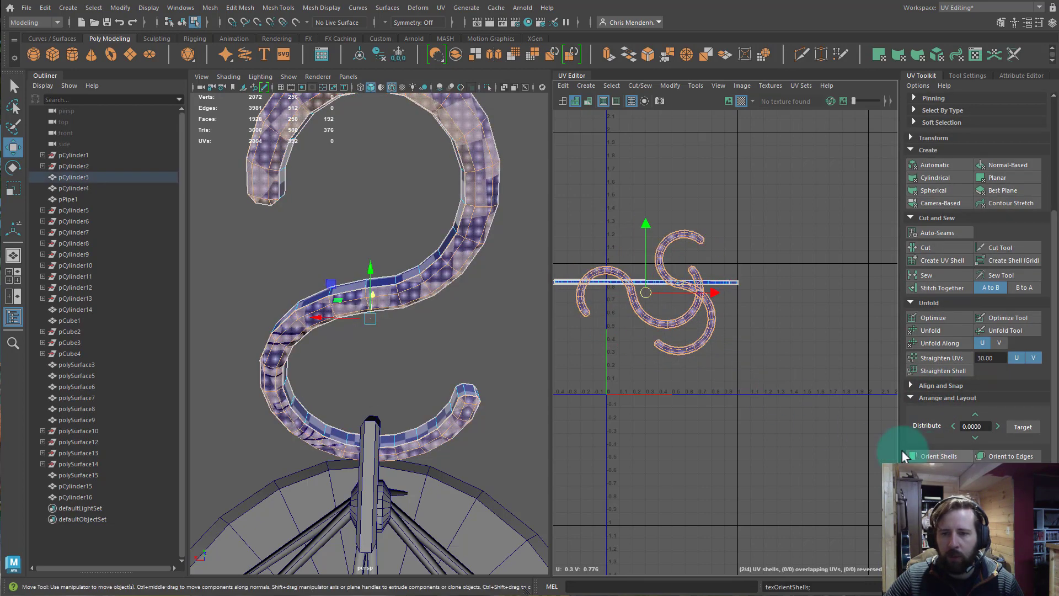
# - Rotate the sideways-lying S-shaped shell and the two side strips 90 degrees clockwise so all shells stand upright
pyautogui.moveTo(706, 347)
pyautogui.mouseDown()
pyautogui.moveTo(660, 315)
pyautogui.moveTo(724, 346)
pyautogui.mouseUp()
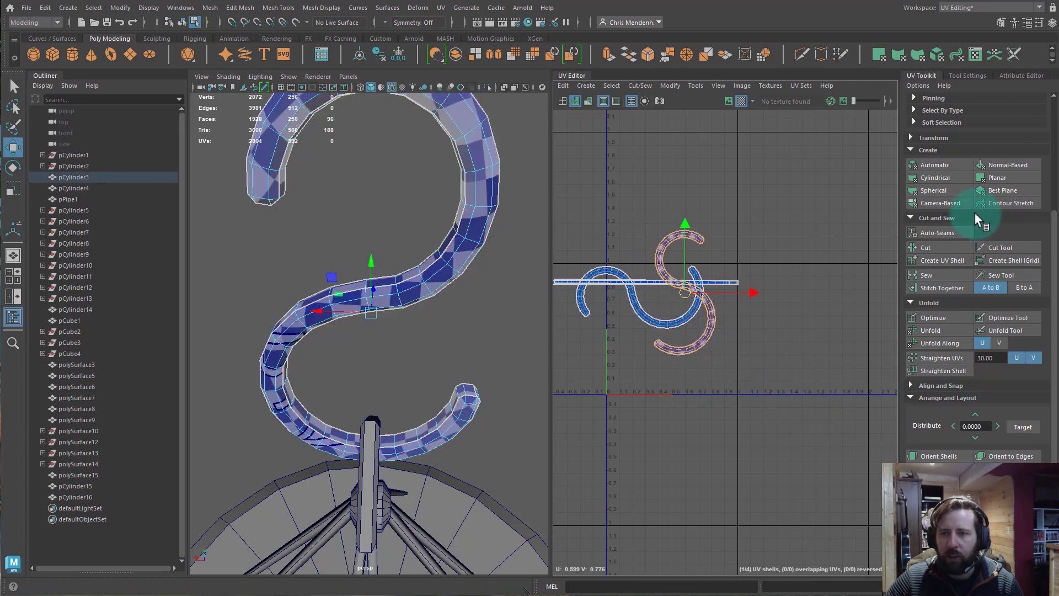
pyautogui.click(629, 307)
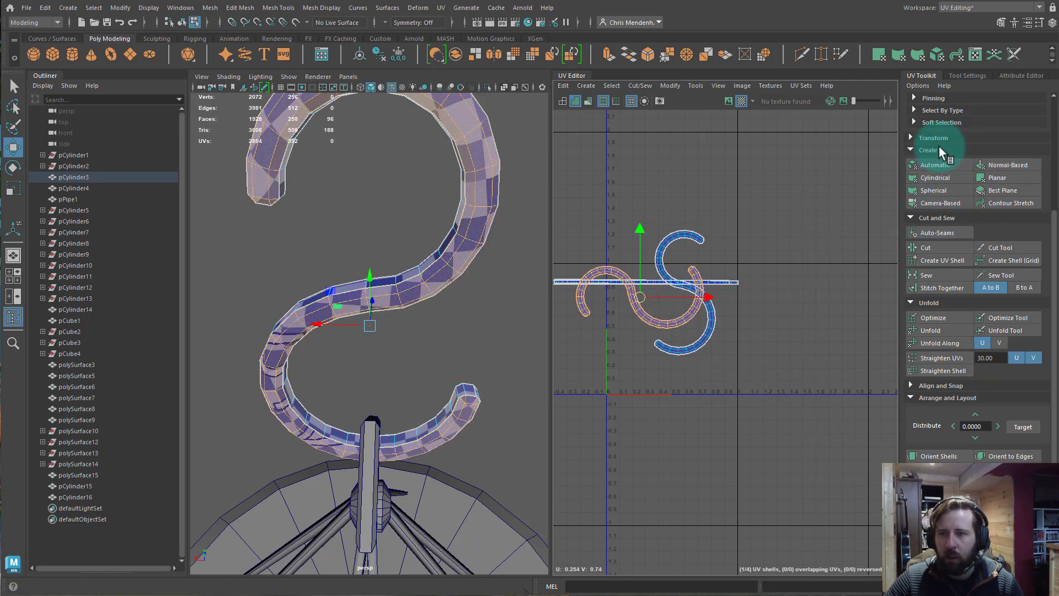
pyautogui.scroll(2, 937, 160)
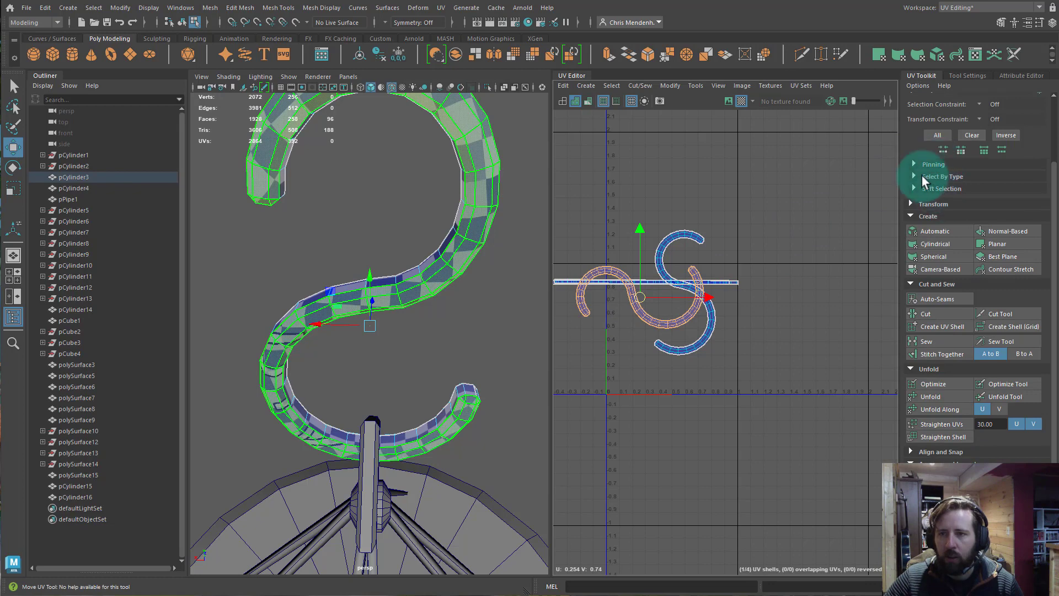
pyautogui.click(932, 204)
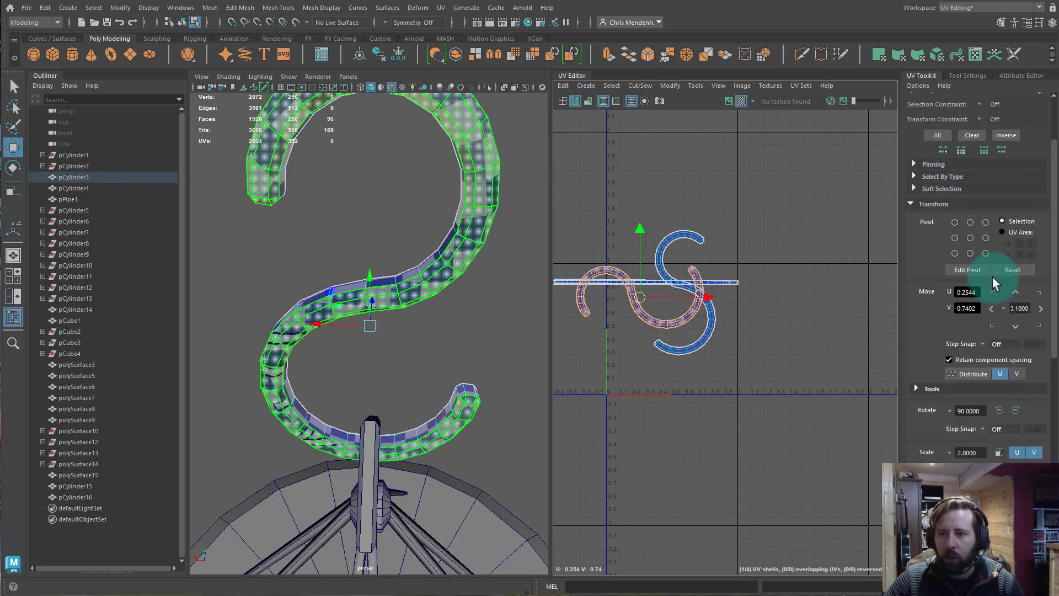
pyautogui.click(1014, 409)
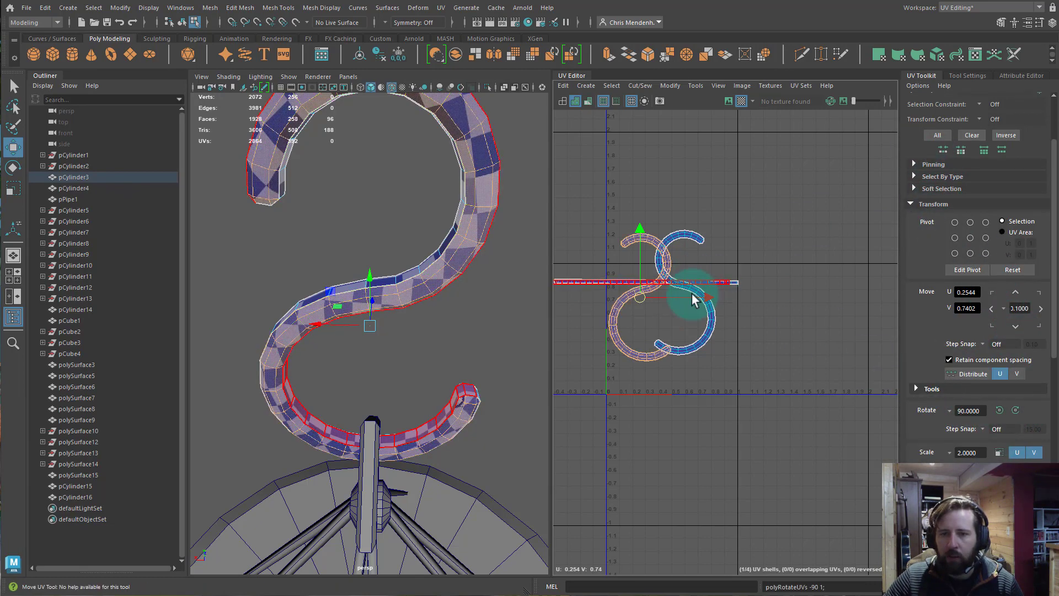
pyautogui.moveTo(582, 272); pyautogui.dragTo(597, 286)
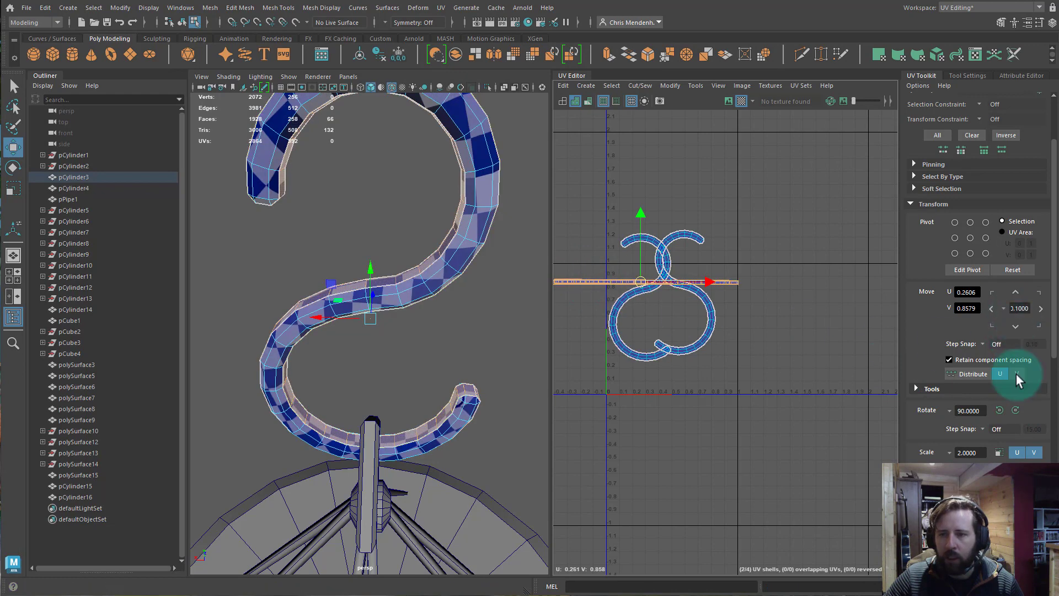
pyautogui.click(1016, 409)
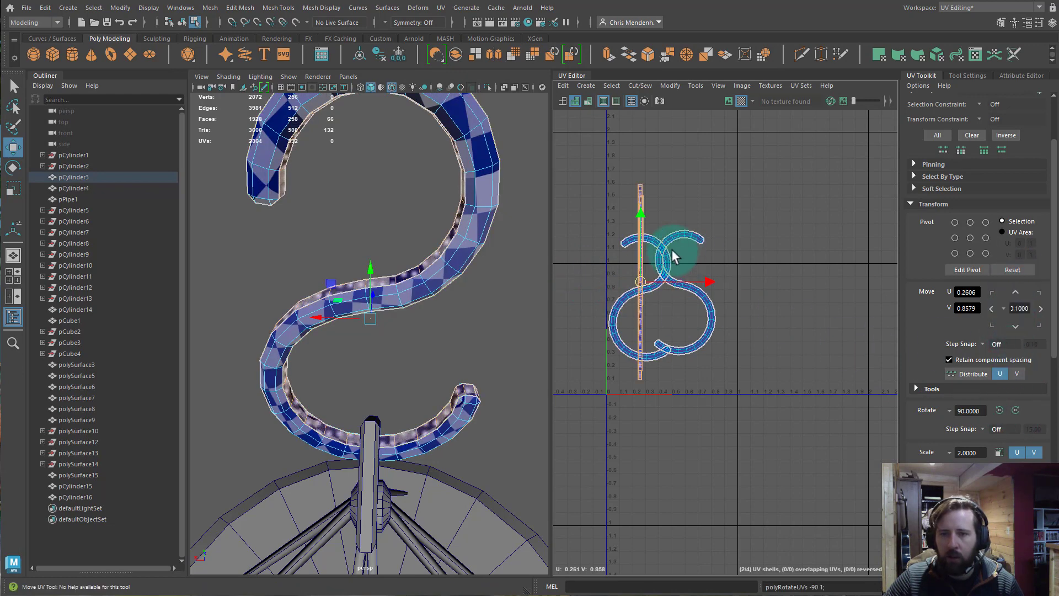
# - Move the two vertical side strips apart, placing them side by side to the left of the S-shaped shells
pyautogui.click(629, 274)
pyautogui.click(639, 276)
pyautogui.moveTo(639, 278); pyautogui.dragTo(584, 289)
pyautogui.click(641, 298)
pyautogui.keyDown('alt'); pyautogui.moveTo(682, 283); pyautogui.dragTo(709, 232, button='middle'); pyautogui.keyUp('alt')
pyautogui.keyDown('alt'); pyautogui.moveTo(684, 254); pyautogui.dragTo(773, 285, button='right'); pyautogui.keyUp('alt')
pyautogui.keyDown('alt'); pyautogui.moveTo(787, 217); pyautogui.dragTo(727, 277, button='middle'); pyautogui.keyUp('alt')
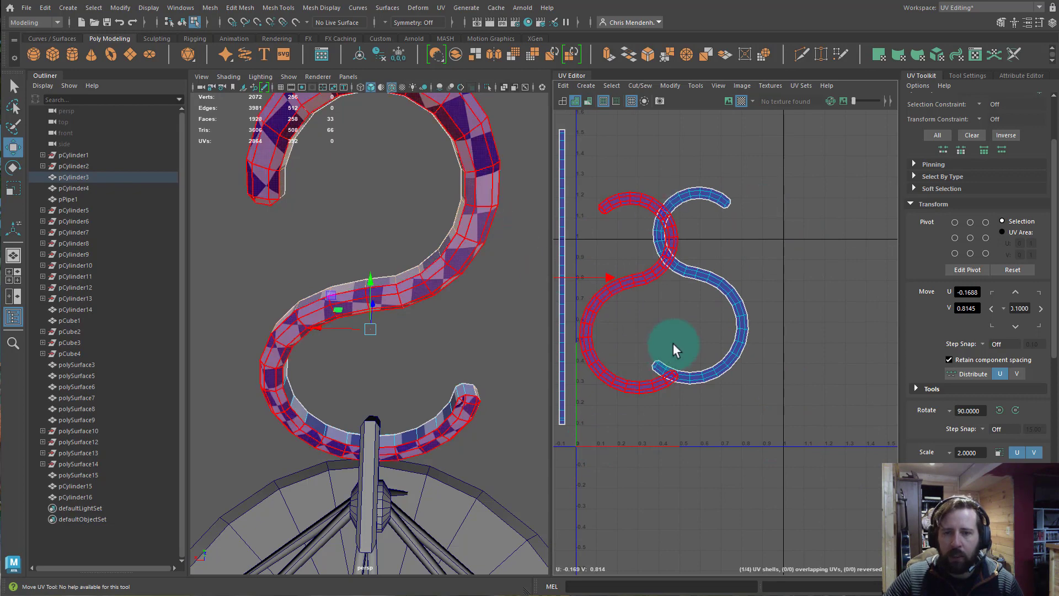
# - Select all four hook shells and move them together outside the 0–1 UV tile, to about U 1.69, V 1.31
pyautogui.keyDown('alt'); pyautogui.moveTo(689, 330); pyautogui.dragTo(827, 314, button='middle'); pyautogui.keyUp('alt')
pyautogui.keyDown('alt'); pyautogui.moveTo(838, 295); pyautogui.dragTo(656, 281, button='right'); pyautogui.keyUp('alt')
pyautogui.moveTo(708, 166); pyautogui.dragTo(869, 346)
pyautogui.keyDown('alt'); pyautogui.moveTo(834, 322); pyautogui.dragTo(726, 342, button='middle'); pyautogui.keyUp('alt')
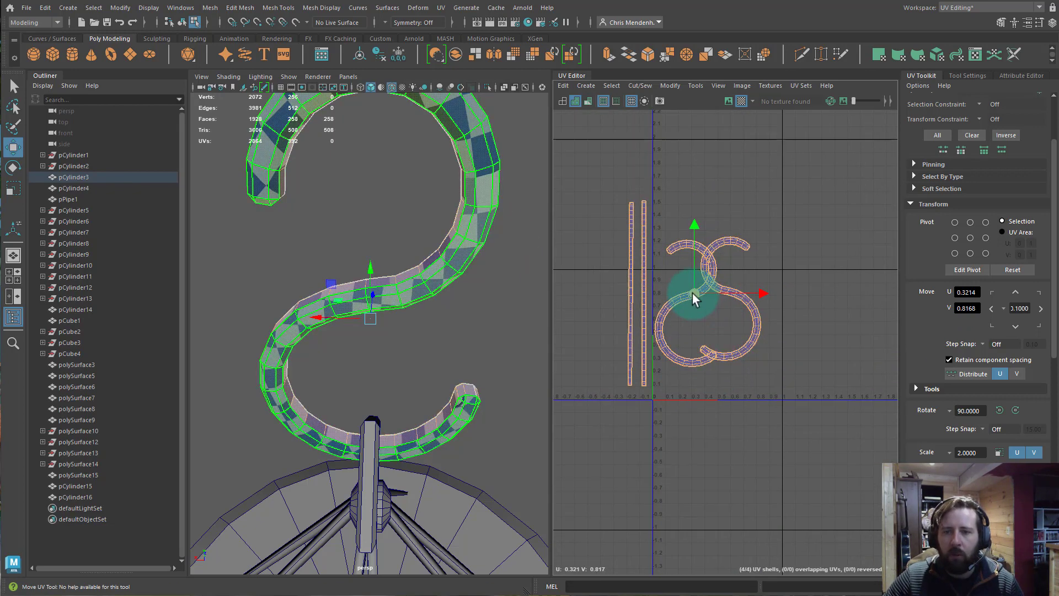
pyautogui.moveTo(692, 293); pyautogui.dragTo(871, 230)
pyautogui.keyDown('alt'); pyautogui.moveTo(764, 309); pyautogui.dragTo(715, 335, button='middle'); pyautogui.keyUp('alt')
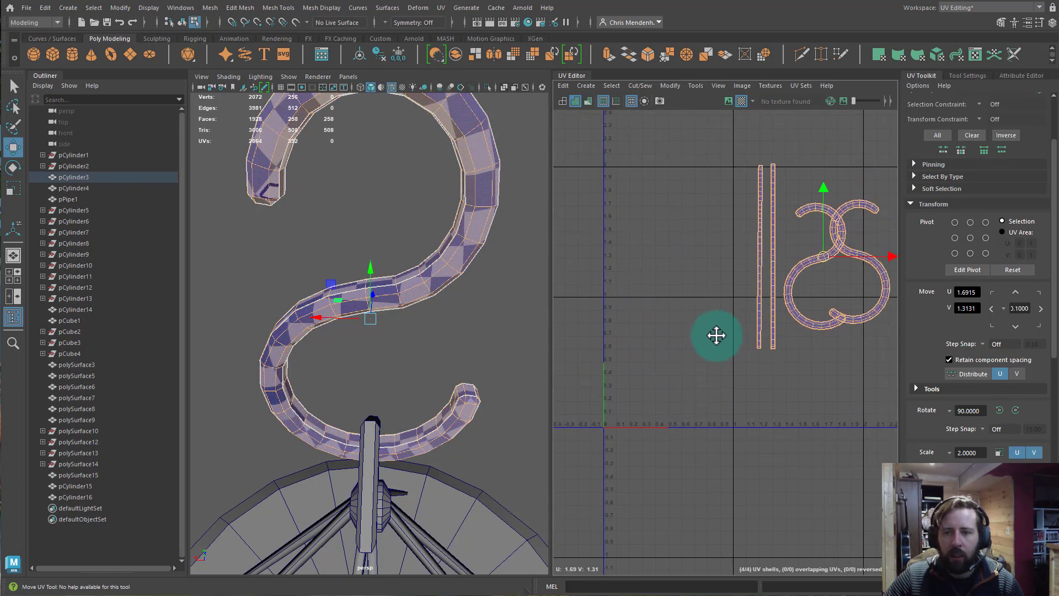
# - Move all four hook shells farther away from the 0–1 UV tile, to about U 1.78, V 1.71
pyautogui.keyDown('alt'); pyautogui.moveTo(716, 335); pyautogui.dragTo(617, 380, button='right'); pyautogui.keyUp('alt')
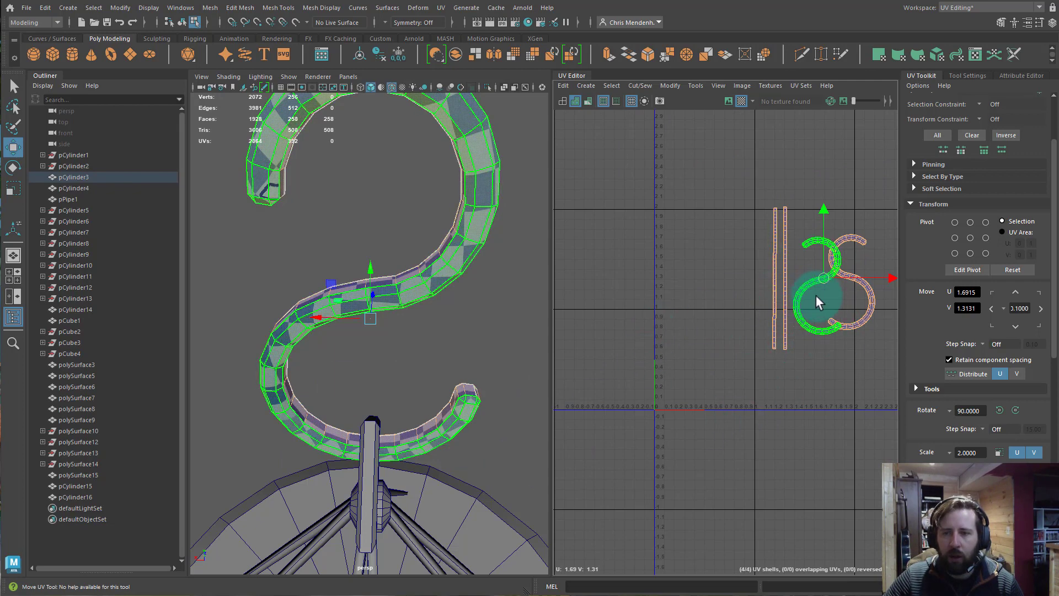
pyautogui.moveTo(816, 297); pyautogui.dragTo(832, 242)
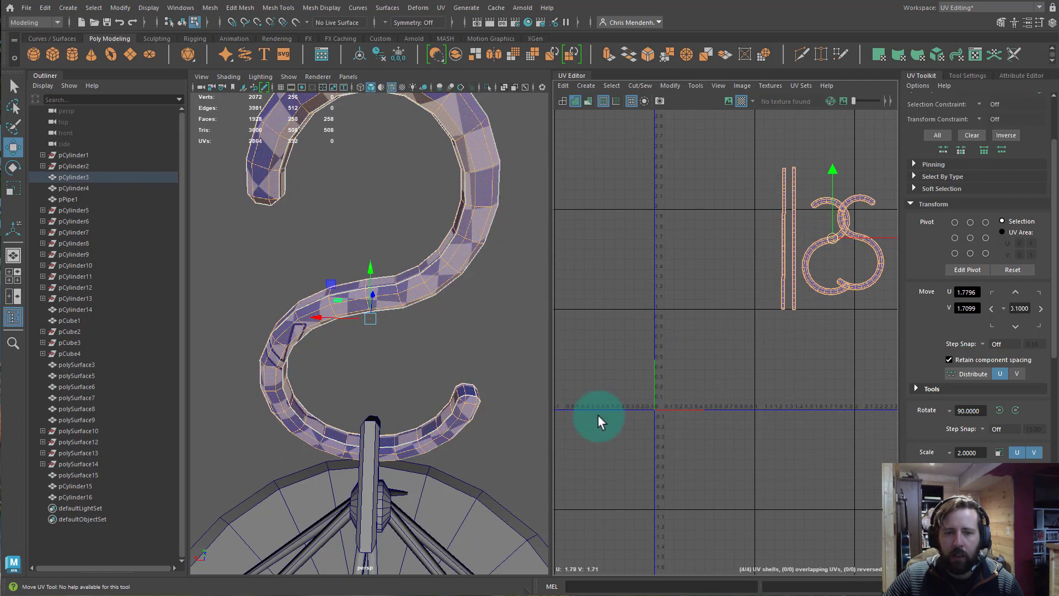
pyautogui.keyDown('alt'); pyautogui.moveTo(408, 417); pyautogui.dragTo(406, 360); pyautogui.keyUp('alt')
pyautogui.click(412, 359)
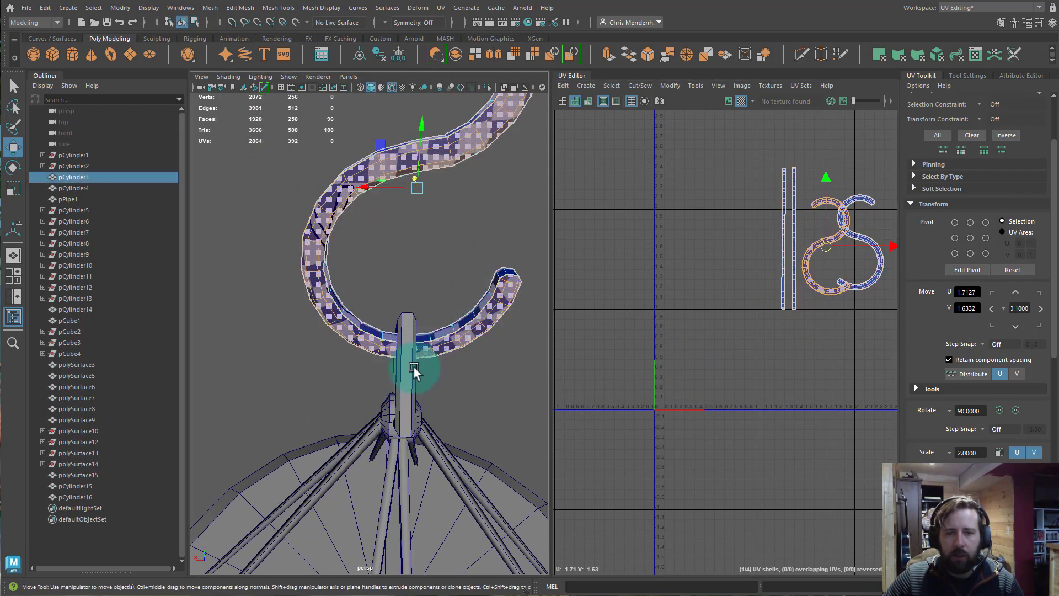
# - Create new UVs for the diamond-shaped link under the hook (pPipe1) with a Camera-Based projection
pyautogui.click(413, 368)
pyautogui.keyDown('alt'); pyautogui.moveTo(399, 425); pyautogui.dragTo(463, 408); pyautogui.keyUp('alt')
pyautogui.click(909, 205)
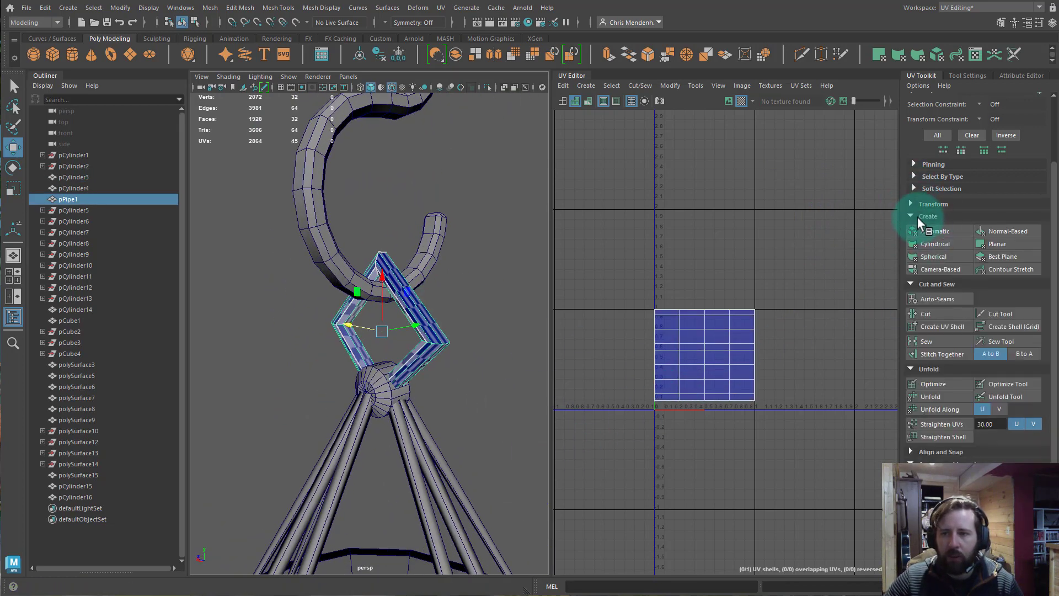
pyautogui.click(933, 271)
pyautogui.keyDown('alt'); pyautogui.moveTo(679, 425); pyautogui.dragTo(817, 323, button='right'); pyautogui.keyUp('alt')
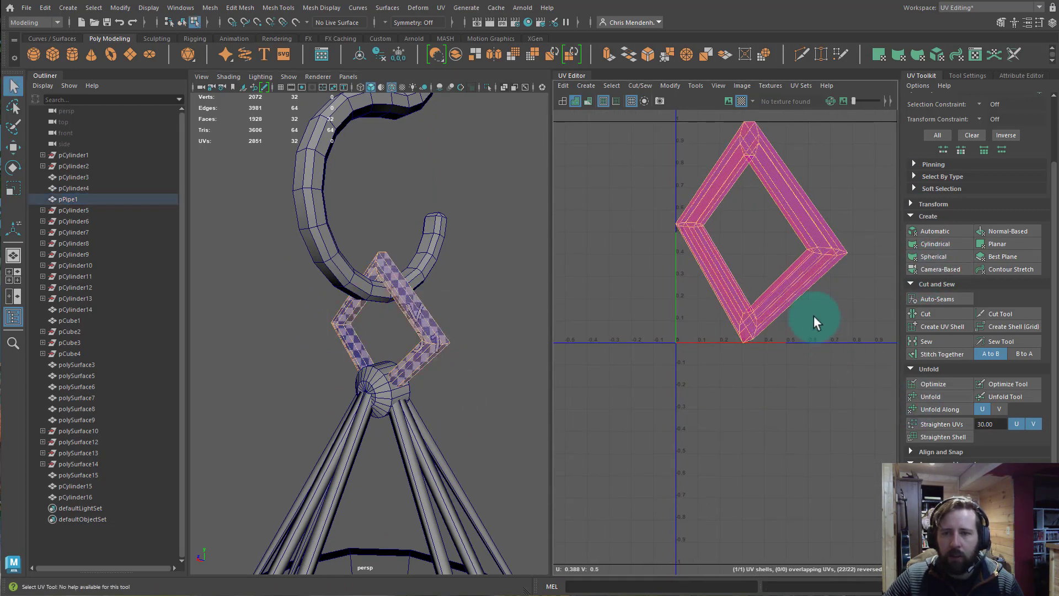
pyautogui.keyDown('alt'); pyautogui.moveTo(817, 322); pyautogui.dragTo(742, 349, button='middle'); pyautogui.keyUp('alt')
# - Cut the link's UVs along one of the edge loops running around its frame
pyautogui.click(714, 229)
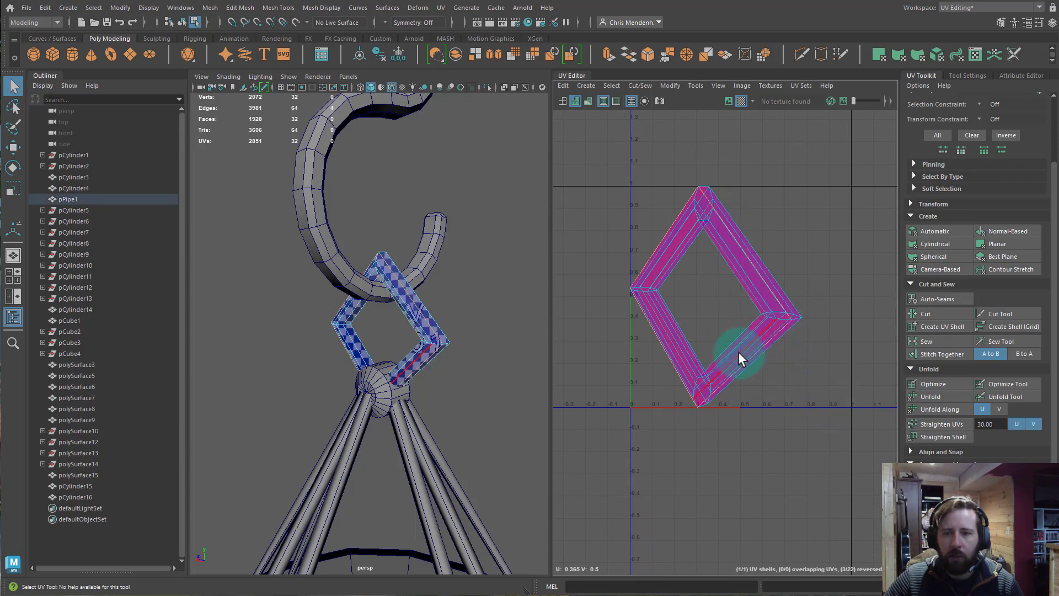
pyautogui.hotkey('shift', 'x')
pyautogui.press('w')
pyautogui.moveTo(709, 295); pyautogui.dragTo(610, 329)
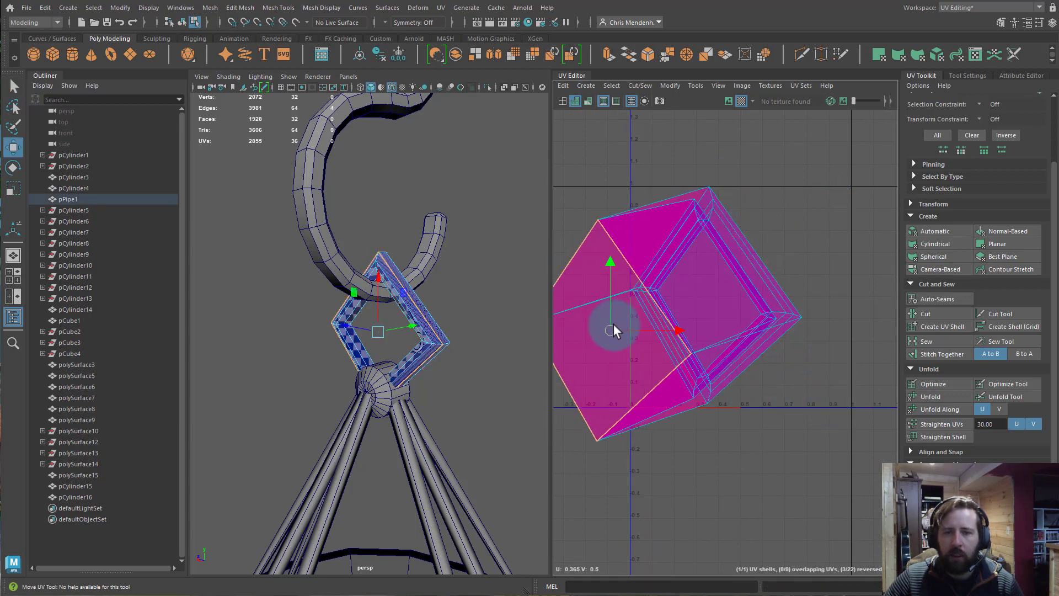
pyautogui.hotkey('ctrl', 'z')
# - Try to unfold the link's single UV shell
pyautogui.moveTo(736, 270); pyautogui.dragTo(671, 248, button='right')
pyautogui.click(735, 271)
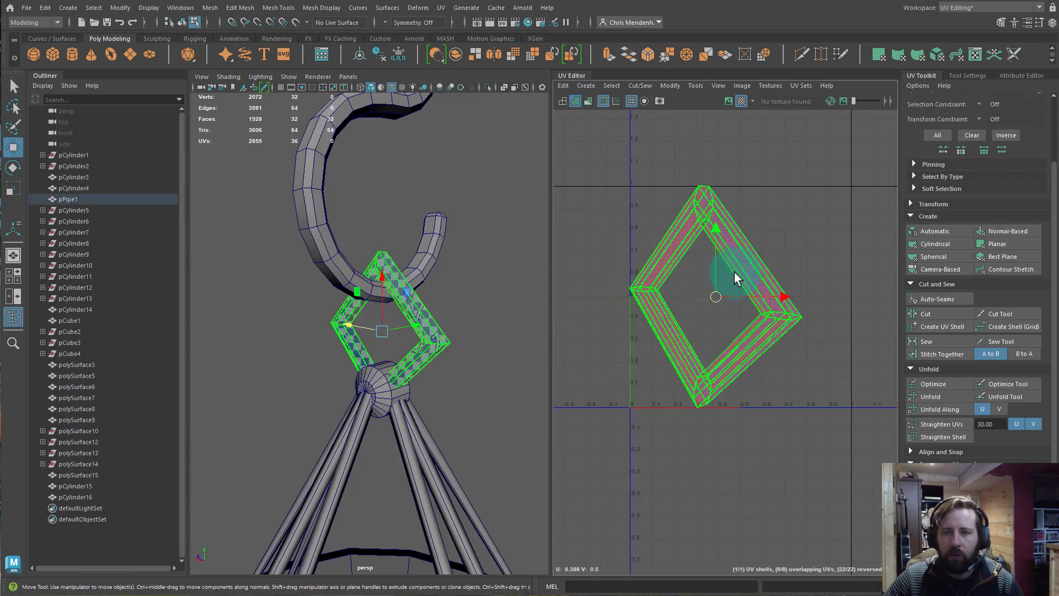
pyautogui.hotkey('ctrl', 'u')
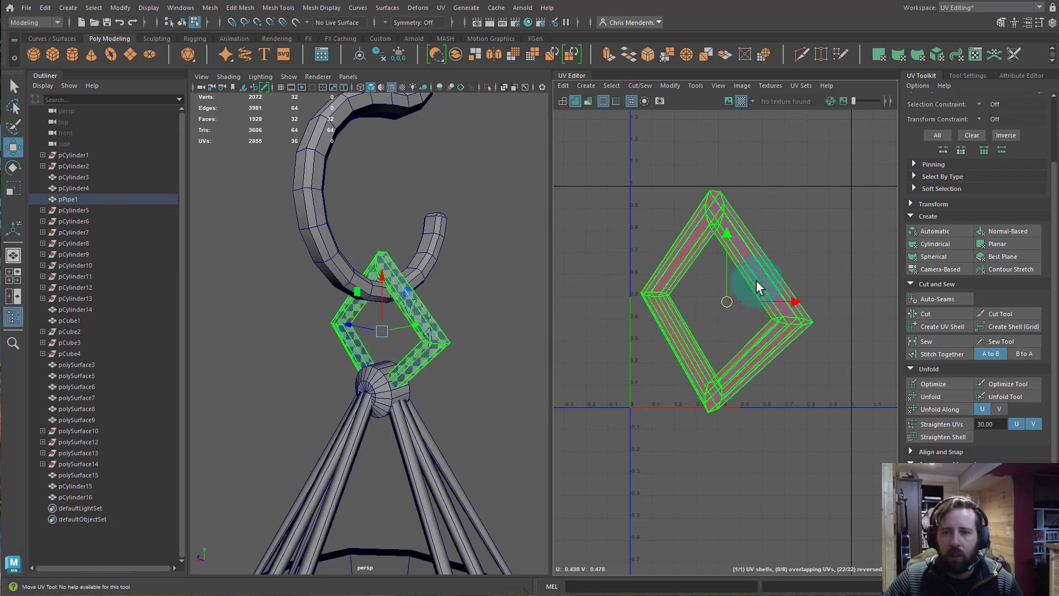
pyautogui.hotkey('ctrl', 'z')
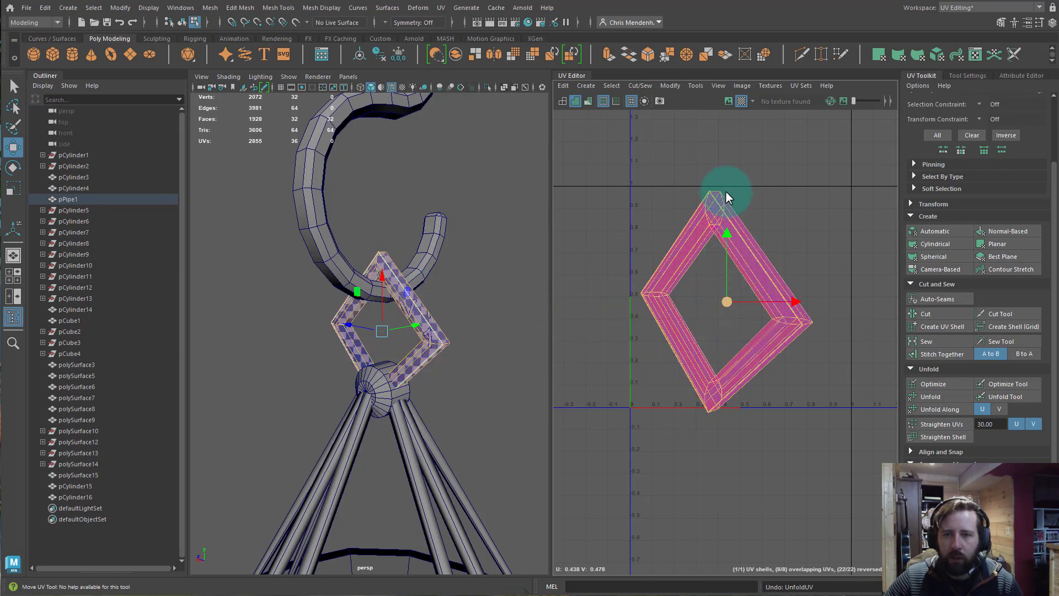
# - Isolate the diamond-shaped link and examine its edge loops from several sides
pyautogui.keyDown('alt'); pyautogui.moveTo(343, 356); pyautogui.dragTo(397, 351); pyautogui.keyUp('alt')
pyautogui.moveTo(398, 352); pyautogui.dragTo(510, 273, button='right')
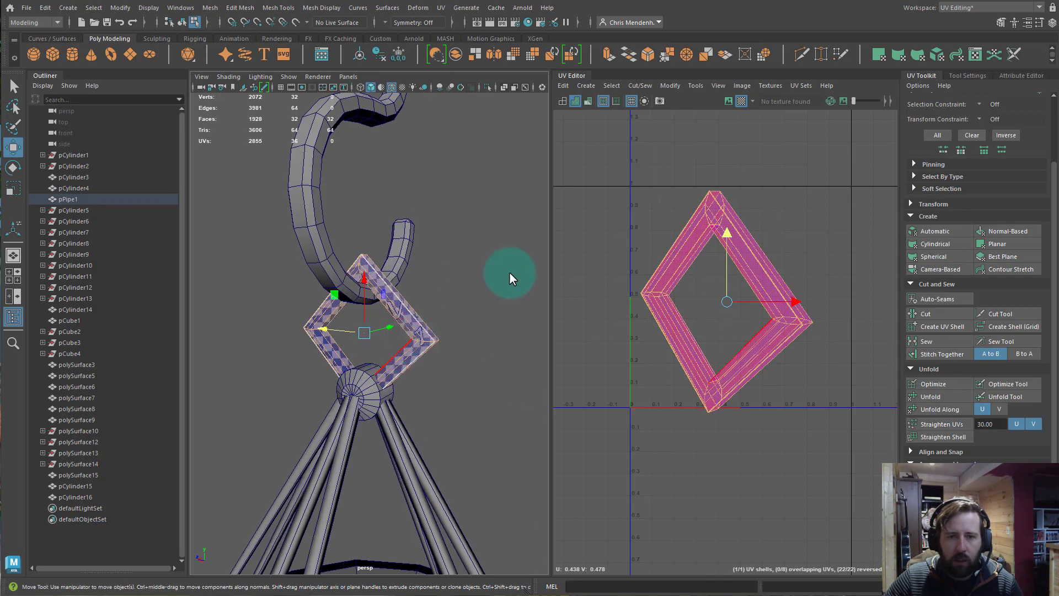
pyautogui.click(432, 308)
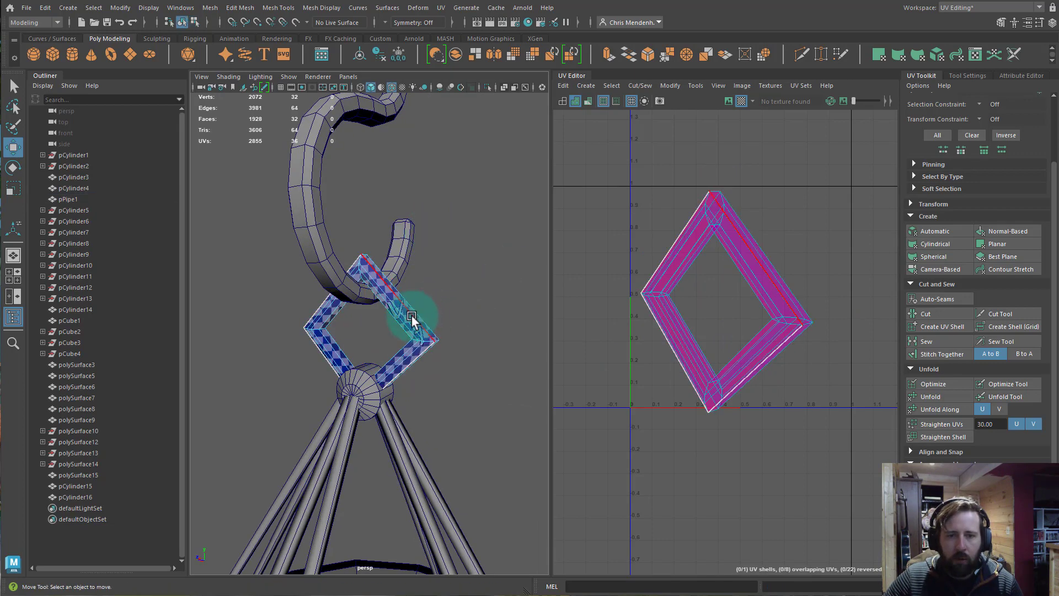
pyautogui.moveTo(412, 316); pyautogui.dragTo(408, 295, button='right')
pyautogui.doubleClick(402, 303)
pyautogui.keyDown('alt'); pyautogui.moveTo(462, 372); pyautogui.dragTo(496, 321); pyautogui.keyUp('alt')
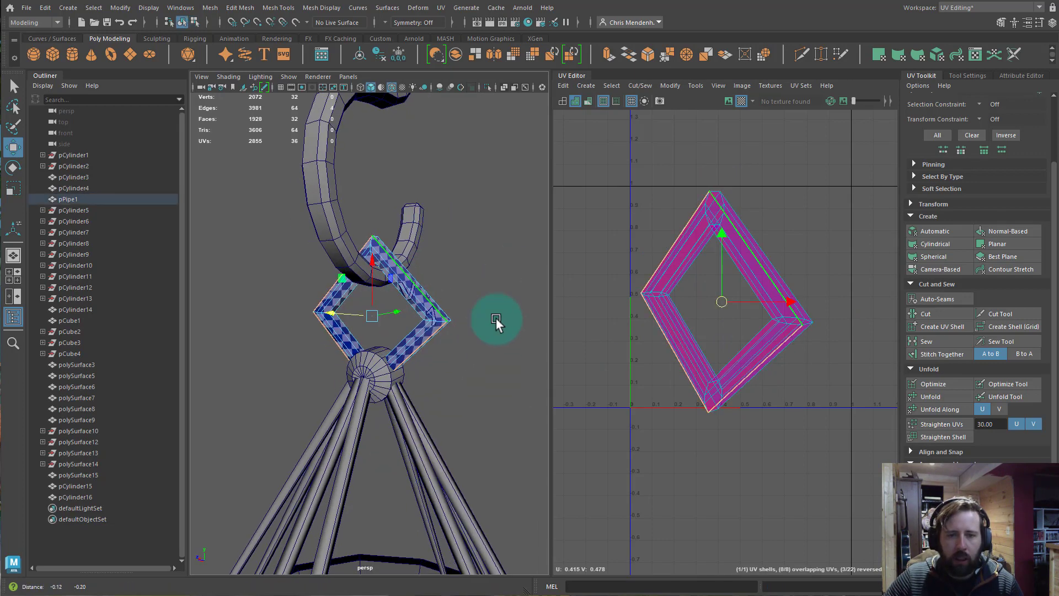
pyautogui.keyDown('alt'); pyautogui.moveTo(360, 364); pyautogui.dragTo(404, 320, button='middle'); pyautogui.keyUp('alt')
pyautogui.hotkey('ctrl', '1')
pyautogui.keyDown('alt'); pyautogui.moveTo(439, 356); pyautogui.dragTo(520, 378); pyautogui.keyUp('alt')
# - Shift the link's whole UV shell to about U 0.53, V 0.43 and show the rest of the model again
pyautogui.keyDown('shift'); pyautogui.moveTo(804, 271); pyautogui.dragTo(696, 264, button='right'); pyautogui.keyUp('shift')
pyautogui.click(753, 280)
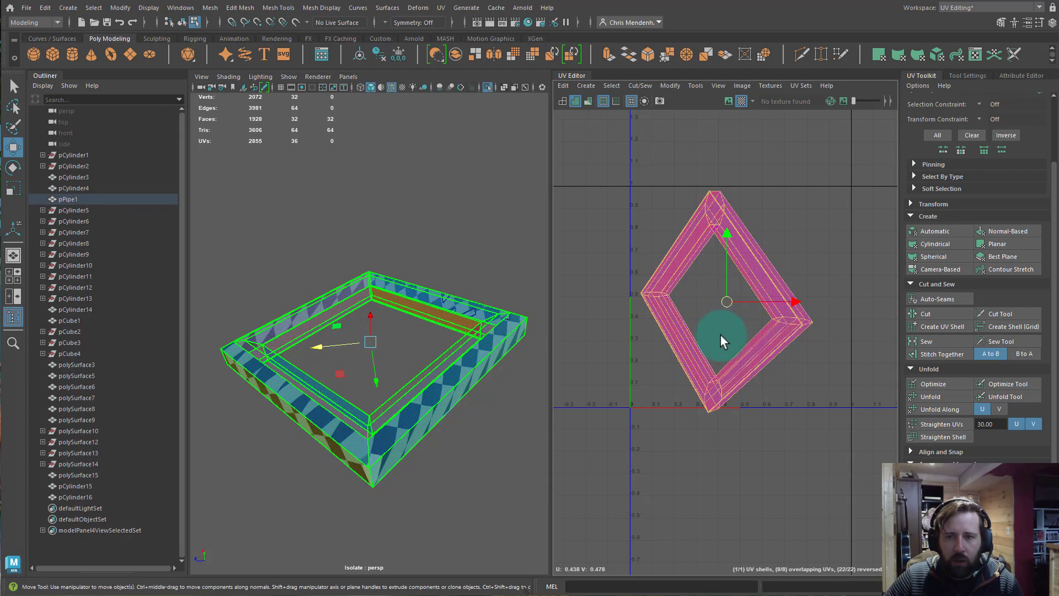
pyautogui.moveTo(721, 313); pyautogui.dragTo(744, 321)
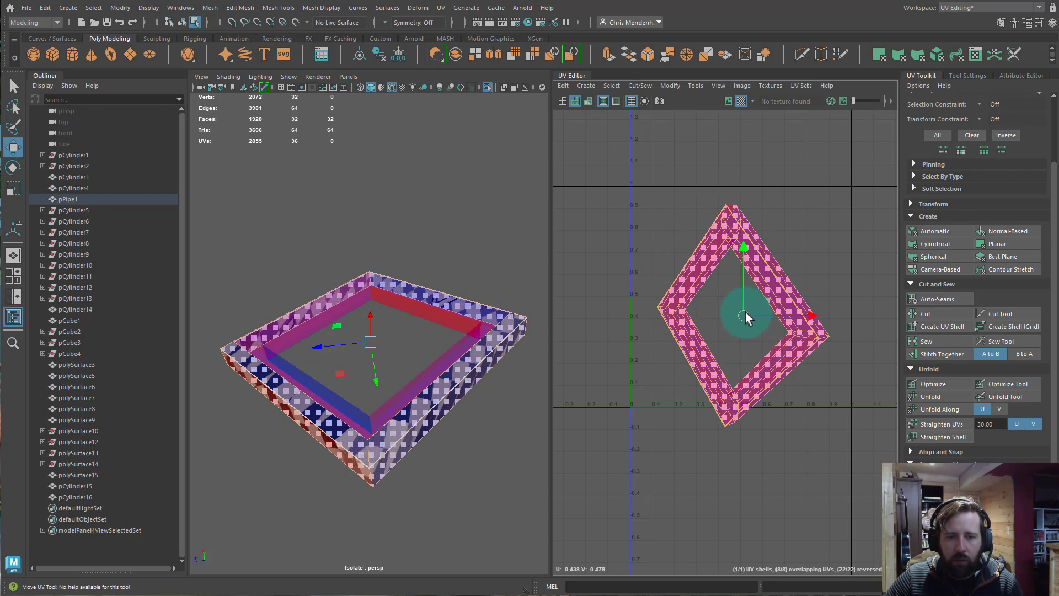
pyautogui.keyDown('alt'); pyautogui.moveTo(386, 342); pyautogui.dragTo(354, 425); pyautogui.keyUp('alt')
pyautogui.hotkey('ctrl', '1')
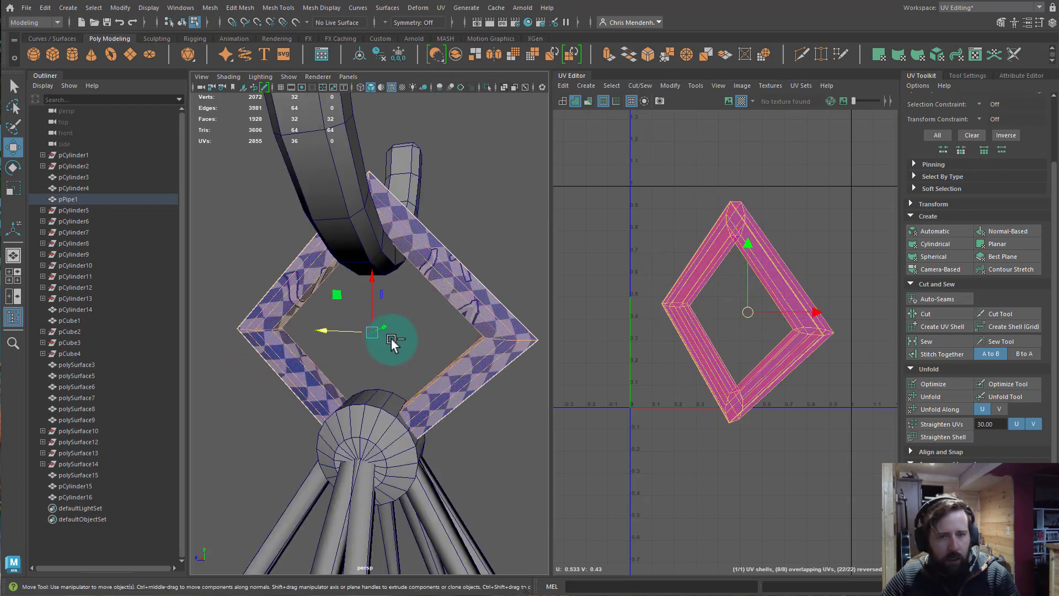
# - Cut the link along an inner edge loop and move the detached diamond shell aside toward negative U
pyautogui.keyDown('alt'); pyautogui.moveTo(376, 346); pyautogui.dragTo(296, 350); pyautogui.keyUp('alt')
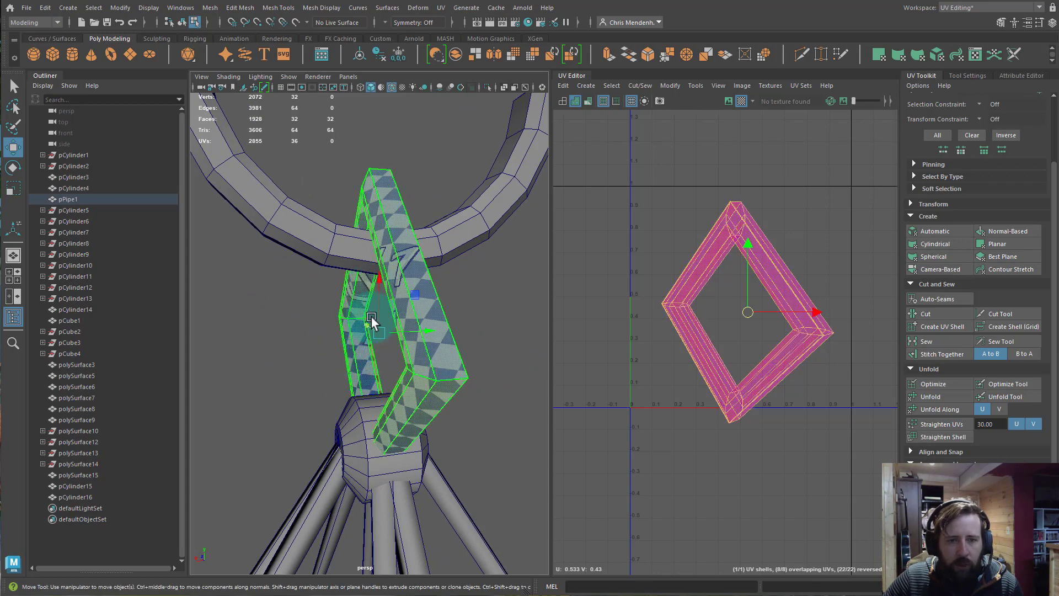
pyautogui.doubleClick(369, 350)
pyautogui.hotkey('shift', 'x')
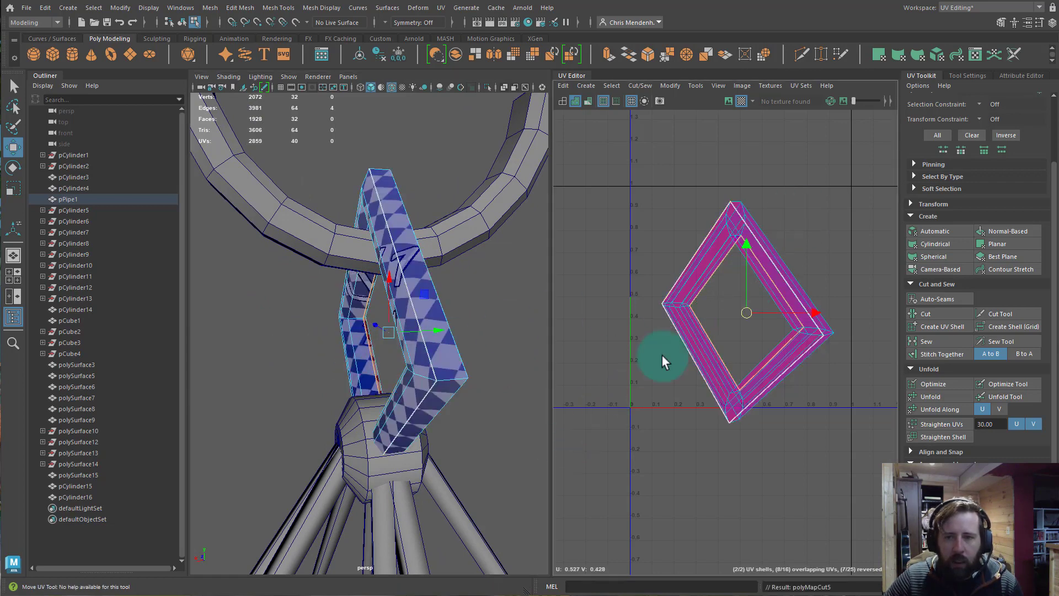
pyautogui.rightClick(694, 276)
pyautogui.moveTo(695, 276); pyautogui.dragTo(648, 261, button='right')
pyautogui.click(686, 276)
pyautogui.moveTo(729, 313); pyautogui.dragTo(611, 290, button='middle')
# - Unfold both of the link's shells, one after the other
pyautogui.click(754, 300)
pyautogui.click(773, 286)
pyautogui.keyDown('shift'); pyautogui.moveTo(774, 286); pyautogui.dragTo(701, 288, button='right'); pyautogui.keyUp('shift')
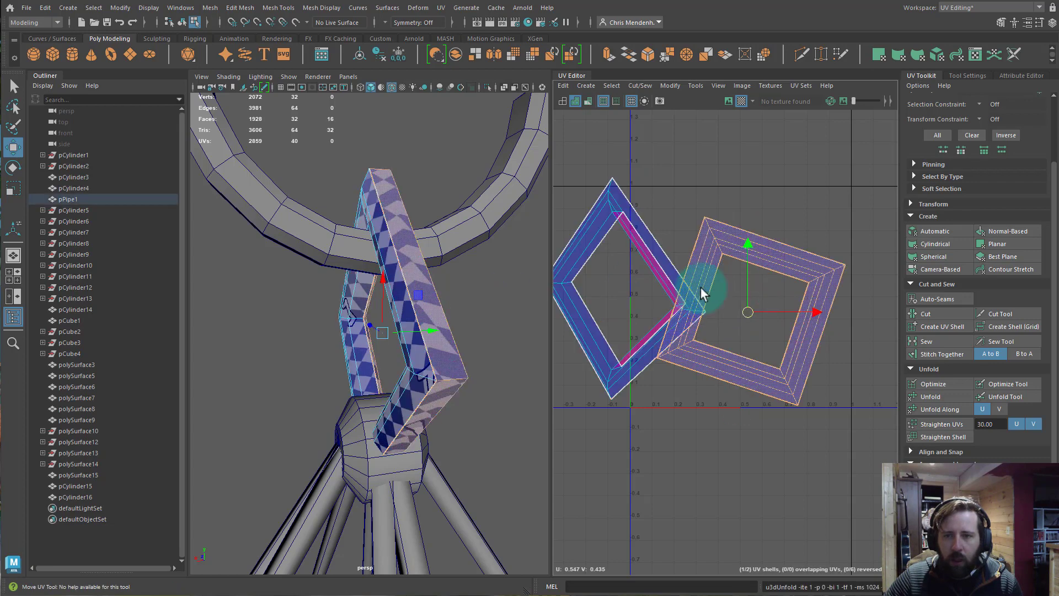
pyautogui.click(661, 255)
pyautogui.keyDown('shift'); pyautogui.moveTo(660, 256); pyautogui.dragTo(439, 300, button='right'); pyautogui.keyUp('shift')
# - Cut a side strip off the tilted square shell along its edge loop, and split that strip at one corner edge
pyautogui.keyDown('alt'); pyautogui.moveTo(397, 353); pyautogui.dragTo(313, 320); pyautogui.keyUp('alt')
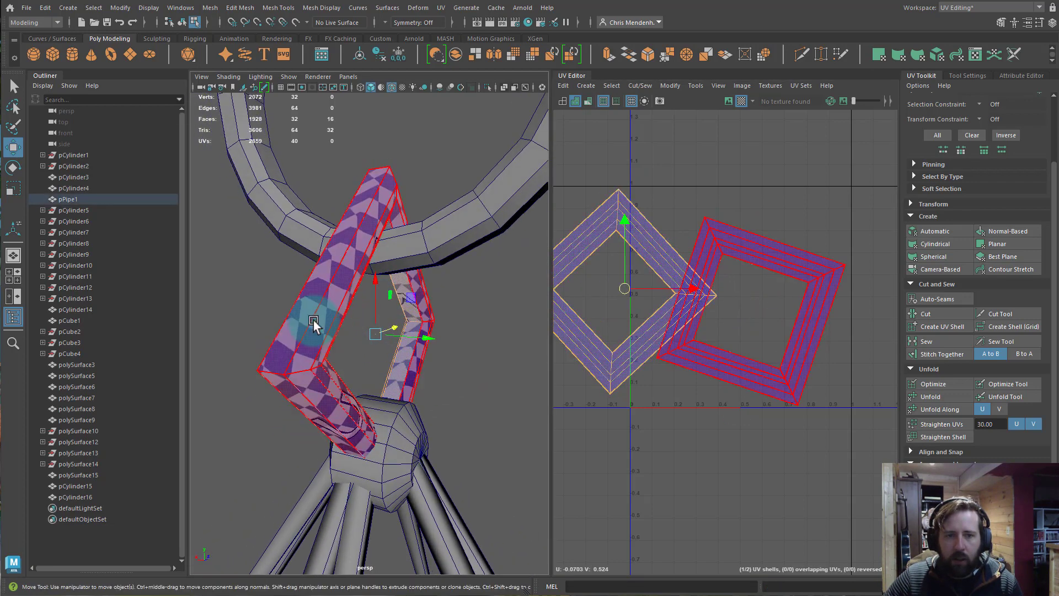
pyautogui.moveTo(310, 359); pyautogui.dragTo(304, 334, button='right')
pyautogui.doubleClick(303, 335)
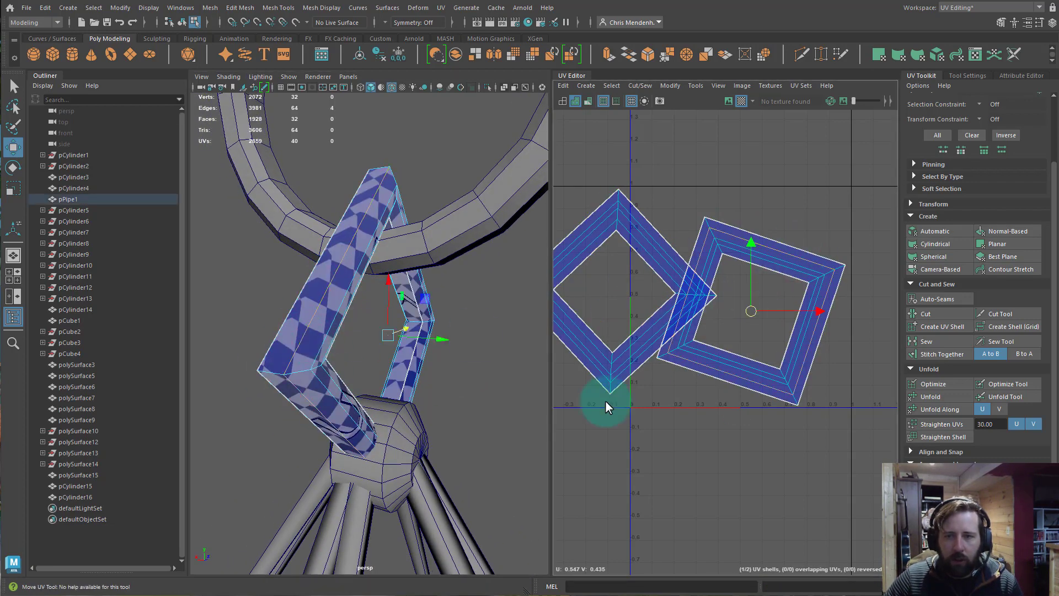
pyautogui.click(708, 226)
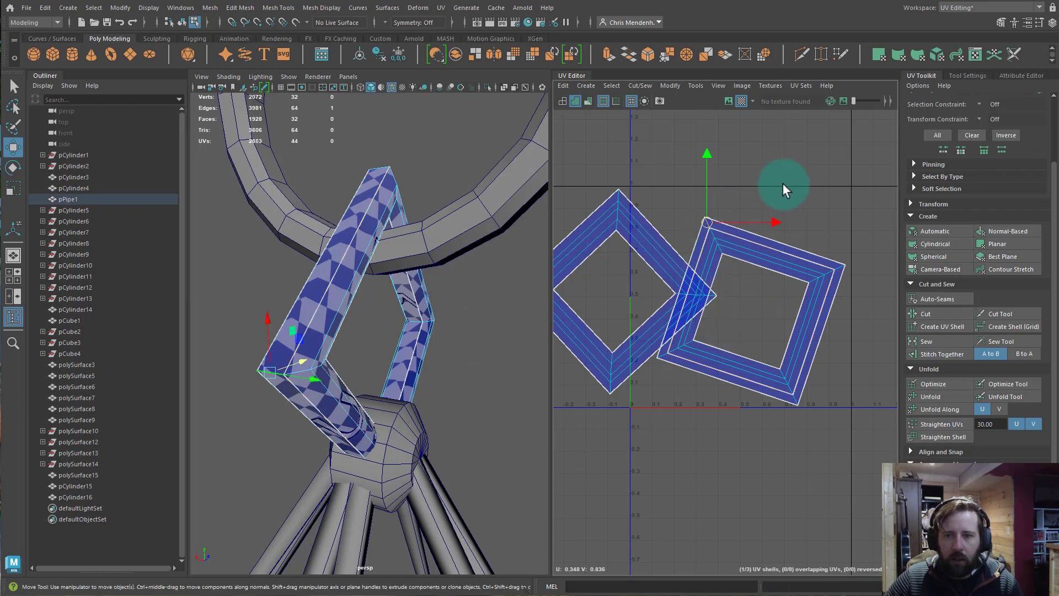
# - Unfold the split side strip of the tilted square shell into a straight band
pyautogui.moveTo(709, 231); pyautogui.dragTo(678, 213, button='right')
pyautogui.hotkey('ctrl', 'u')
pyautogui.moveTo(792, 327); pyautogui.dragTo(538, 386)
pyautogui.click(649, 330)
# - Cut the inner strip off the other diamond shell along its edge loop, and split it at an inner corner edge
pyautogui.scroll(5, 621, 353)
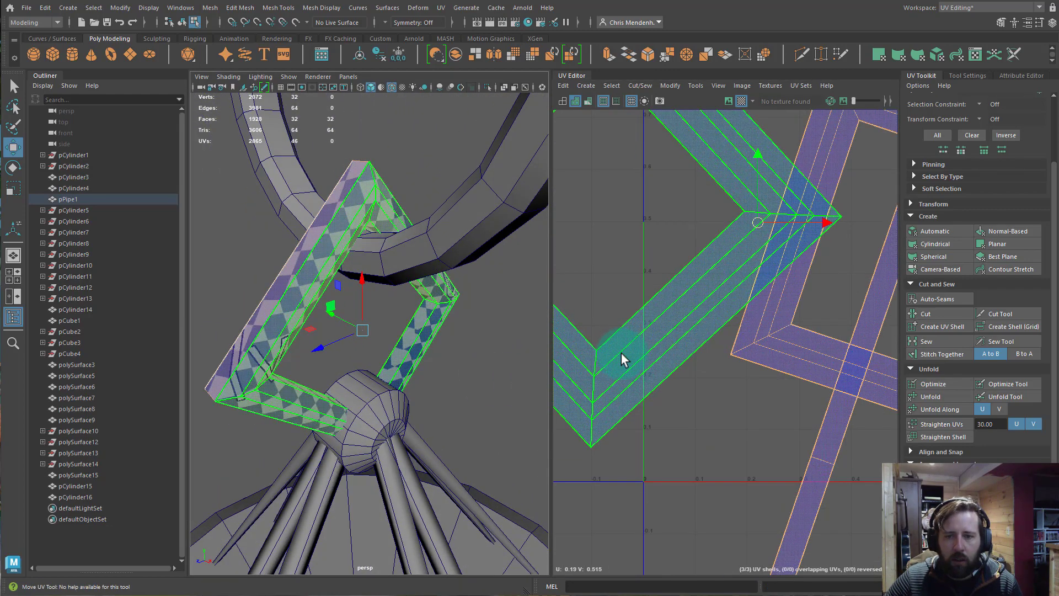
pyautogui.moveTo(621, 353); pyautogui.dragTo(623, 319, button='right')
pyautogui.doubleClick(623, 345)
pyautogui.click(596, 359)
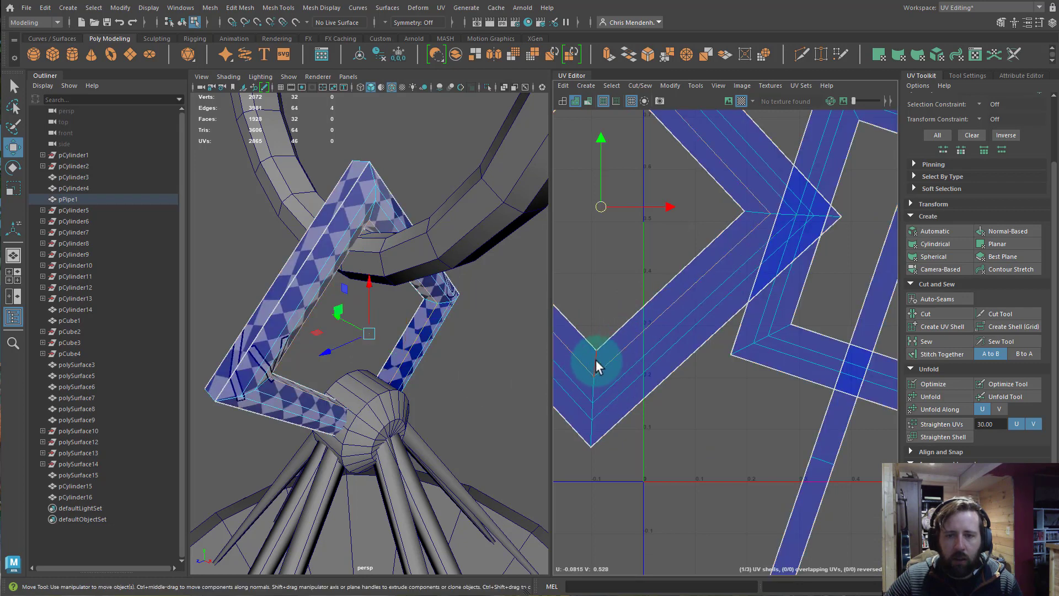
pyautogui.keyDown('shift'); pyautogui.moveTo(562, 488); pyautogui.dragTo(561, 491, button='right'); pyautogui.keyUp('shift')
# - Select the diamond shell together with its detached inner strip and unfold them
pyautogui.keyDown('alt'); pyautogui.moveTo(676, 379); pyautogui.dragTo(776, 482, button='middle'); pyautogui.keyUp('alt')
pyautogui.moveTo(766, 418); pyautogui.dragTo(721, 397, button='right')
pyautogui.scroll(-2, 707, 435)
pyautogui.scroll(-3, 707, 435)
pyautogui.moveTo(674, 412); pyautogui.dragTo(711, 482)
pyautogui.keyDown('shift'); pyautogui.moveTo(708, 475); pyautogui.dragTo(457, 462, button='right'); pyautogui.keyUp('shift')
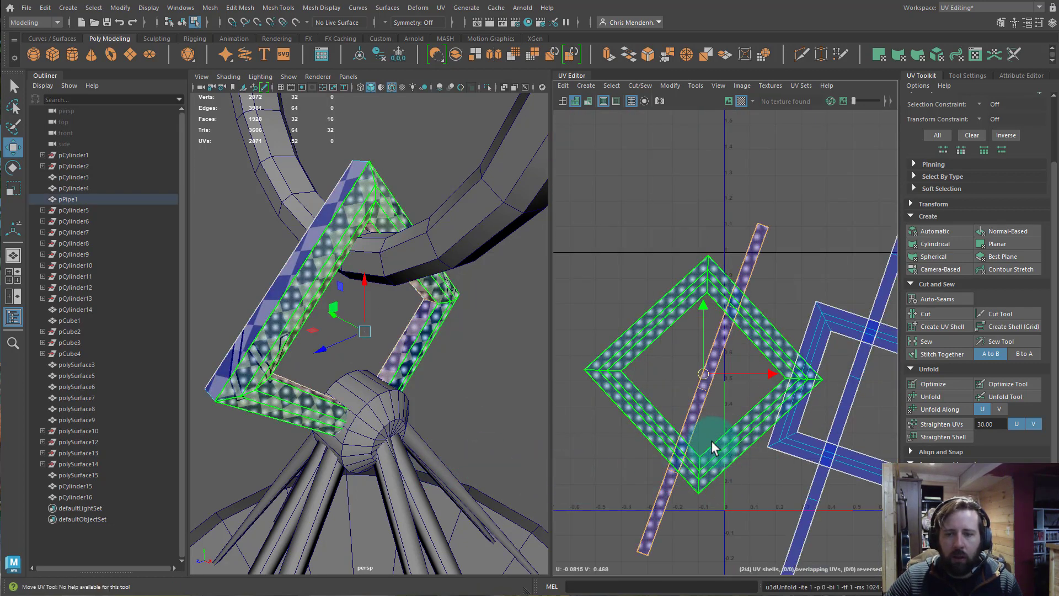
# - Move all four link shells out of the 0–1 tile into negative U and straighten them with Orient Shells
pyautogui.scroll(-4, 709, 442)
pyautogui.keyDown('shift'); pyautogui.click(810, 469); pyautogui.keyUp('shift')
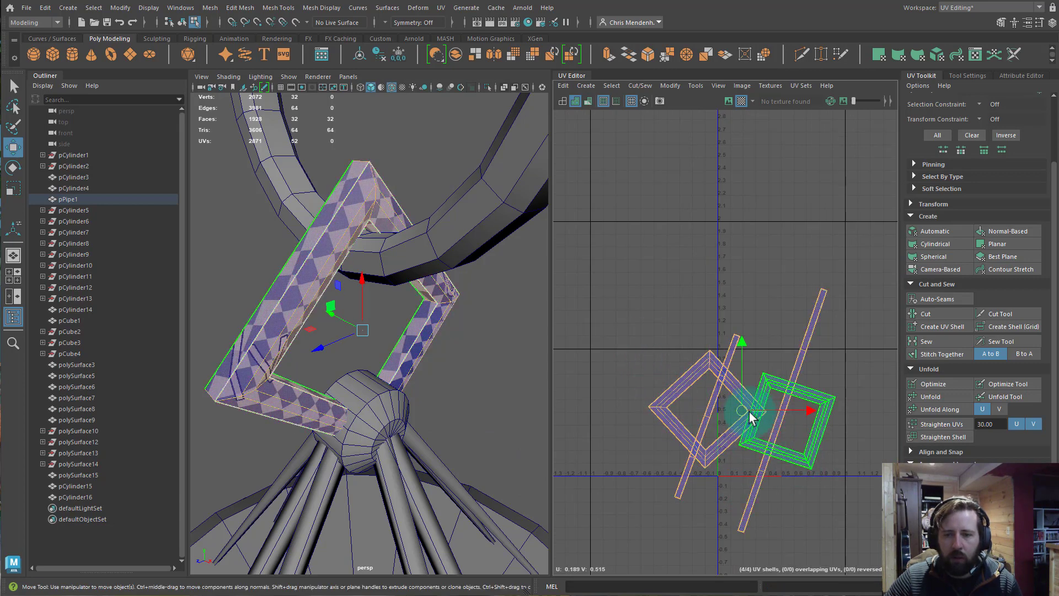
pyautogui.moveTo(749, 412); pyautogui.dragTo(652, 296)
pyautogui.click(942, 493)
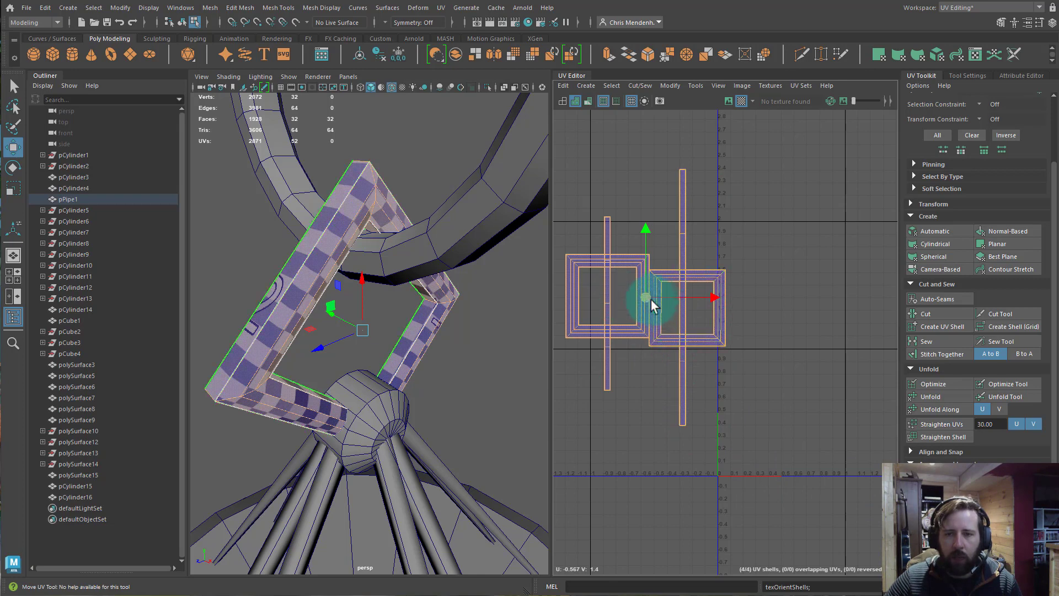
pyautogui.moveTo(651, 300); pyautogui.dragTo(624, 293)
# - Unfold the rectangular middle shell of the ball under the link (pCylinder15)
pyautogui.keyDown('alt'); pyautogui.moveTo(409, 405); pyautogui.dragTo(313, 407, button='right'); pyautogui.keyUp('alt')
pyautogui.keyDown('alt'); pyautogui.moveTo(369, 405); pyautogui.dragTo(409, 338, button='middle'); pyautogui.keyUp('alt')
pyautogui.click(398, 344)
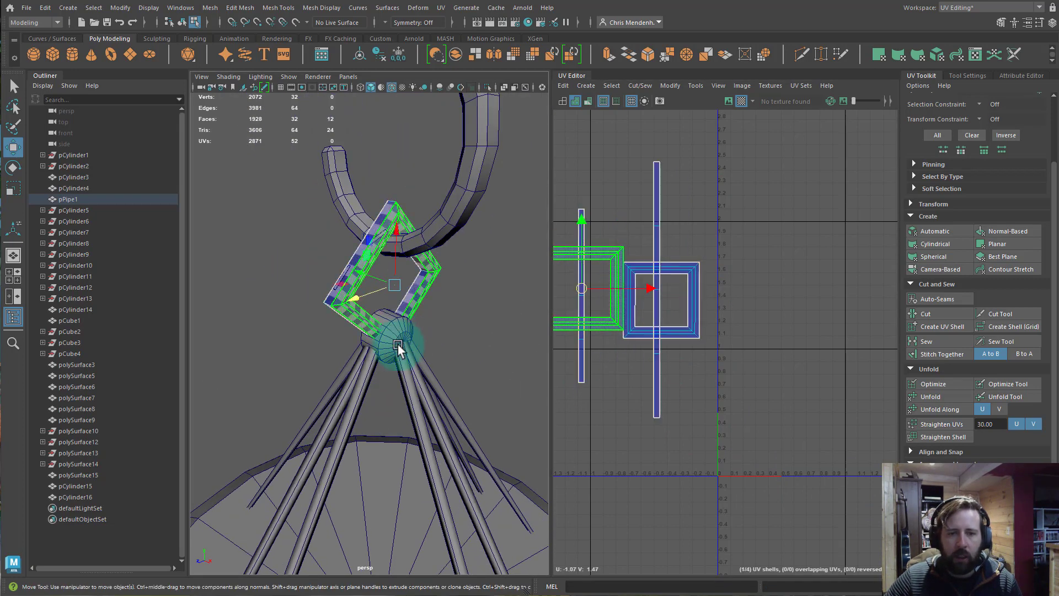
pyautogui.moveTo(427, 309); pyautogui.dragTo(439, 299, button='right')
pyautogui.click(399, 336)
pyautogui.scroll(4, 772, 448)
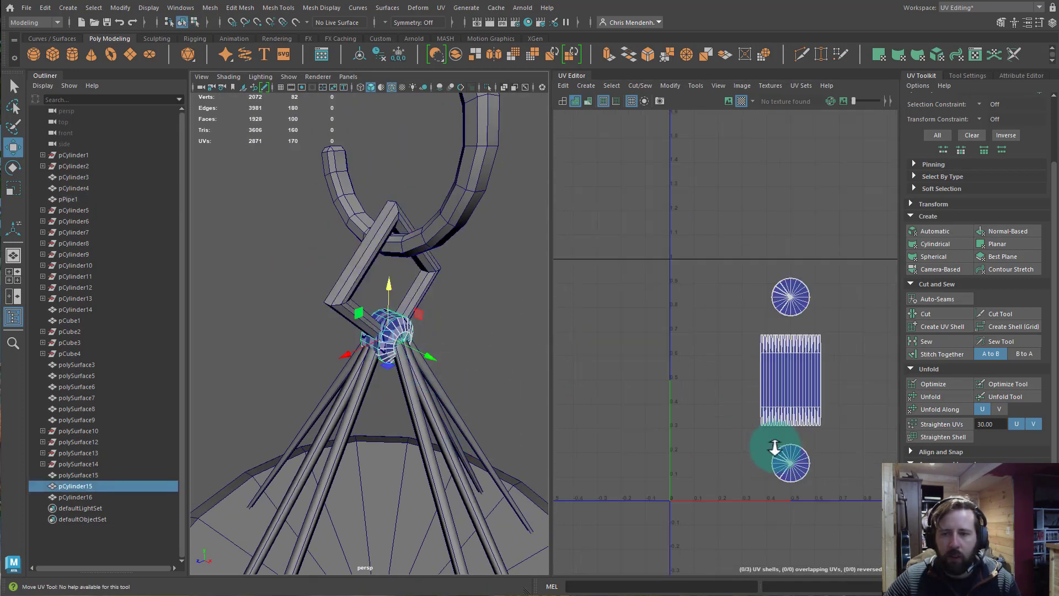
pyautogui.scroll(3, 775, 447)
pyautogui.moveTo(785, 338); pyautogui.dragTo(749, 322, button='right')
pyautogui.click(834, 351)
pyautogui.keyDown('shift'); pyautogui.moveTo(833, 352); pyautogui.dragTo(495, 353, button='right'); pyautogui.keyUp('shift')
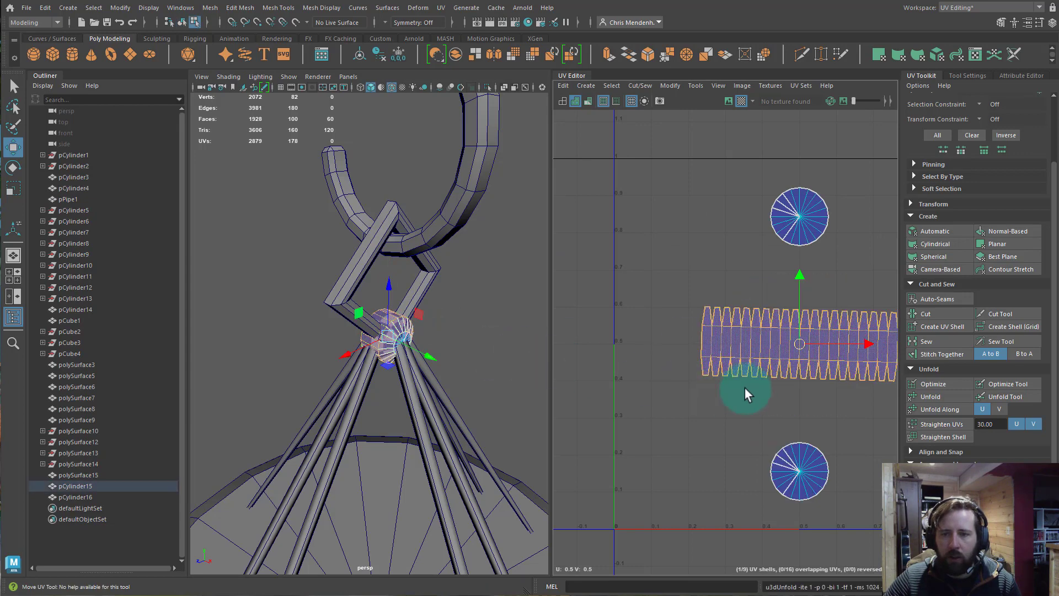
# - Check the ball's unfolded middle strip and round cap shells, and isolate the ball in the 3D view
pyautogui.keyDown('alt'); pyautogui.moveTo(713, 365); pyautogui.dragTo(556, 362, button='middle'); pyautogui.keyUp('alt')
pyautogui.scroll(3, 704, 380)
pyautogui.keyDown('alt'); pyautogui.moveTo(644, 371); pyautogui.dragTo(739, 381, button='middle'); pyautogui.keyUp('alt')
pyautogui.scroll(2, 706, 394)
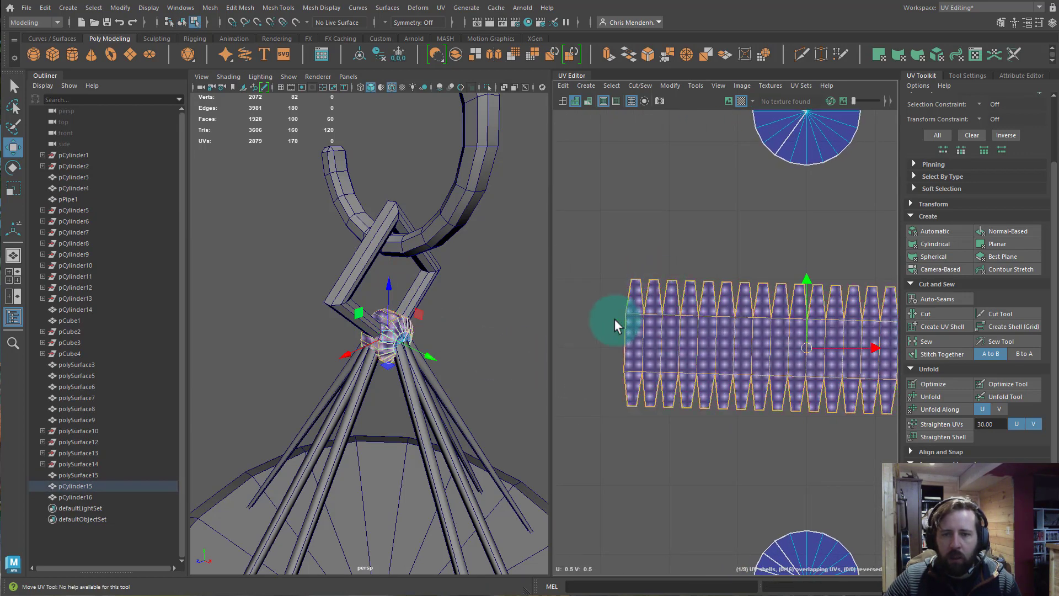
pyautogui.keyDown('alt'); pyautogui.moveTo(816, 293); pyautogui.dragTo(747, 379, button='middle'); pyautogui.keyUp('alt')
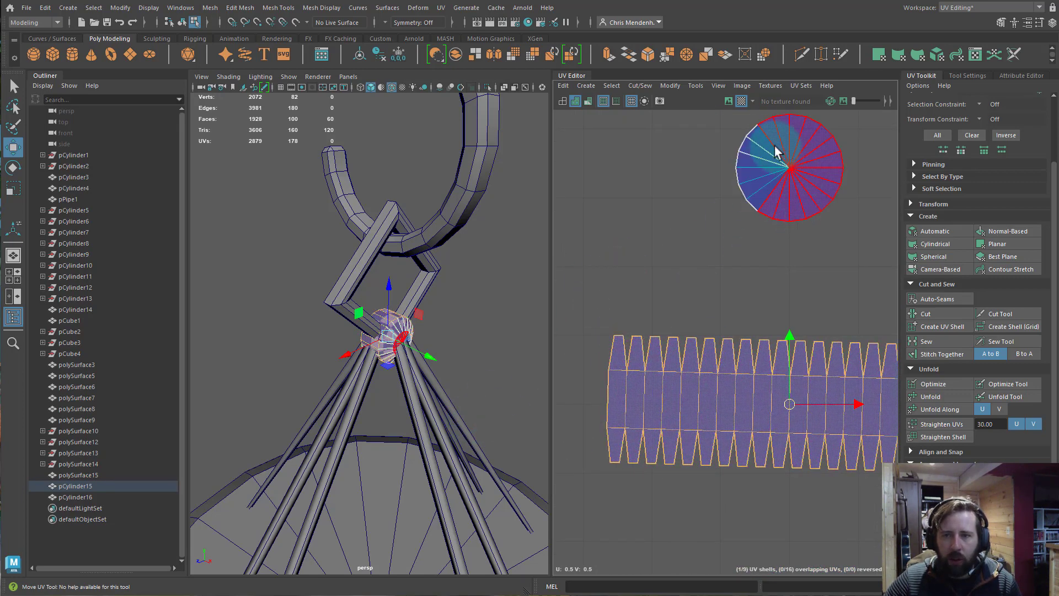
pyautogui.scroll(6, 358, 410)
pyautogui.press('F8')
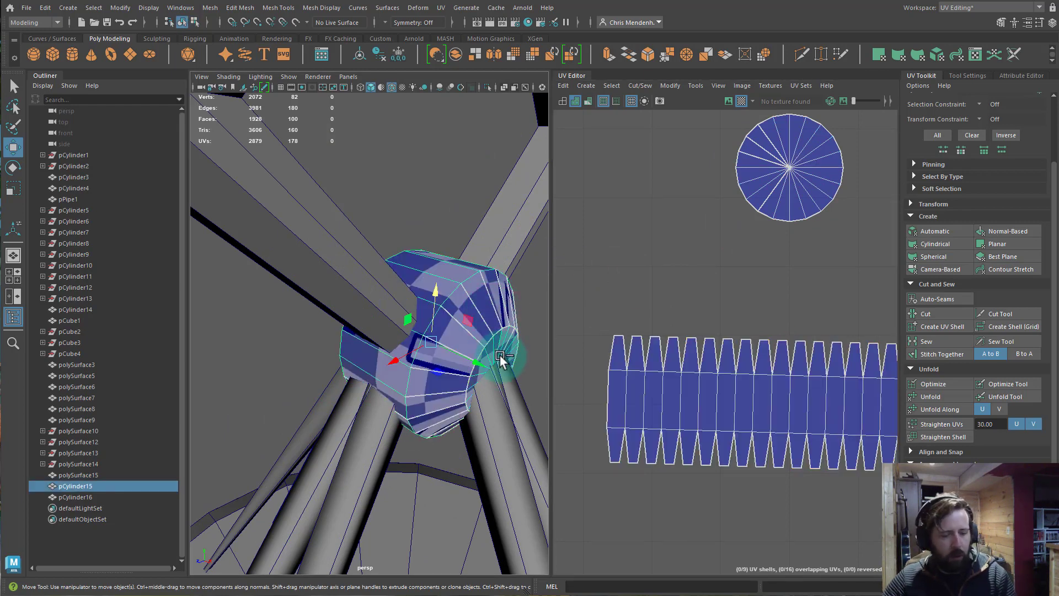
pyautogui.hotkey('ctrl', '1')
pyautogui.keyDown('alt'); pyautogui.moveTo(510, 385); pyautogui.dragTo(461, 402); pyautogui.keyUp('alt')
pyautogui.keyDown('alt'); pyautogui.moveTo(461, 402); pyautogui.dragTo(384, 354, button='middle'); pyautogui.keyUp('alt')
# - Select the faces of both round end caps of the ball together with the surrounding rings of tapered faces
pyautogui.keyDown('alt'); pyautogui.moveTo(383, 357); pyautogui.dragTo(465, 300); pyautogui.keyUp('alt')
pyautogui.moveTo(466, 300)
pyautogui.mouseDown(button='right')
pyautogui.moveTo(466, 283)
pyautogui.moveTo(484, 295)
pyautogui.mouseUp(button='right')
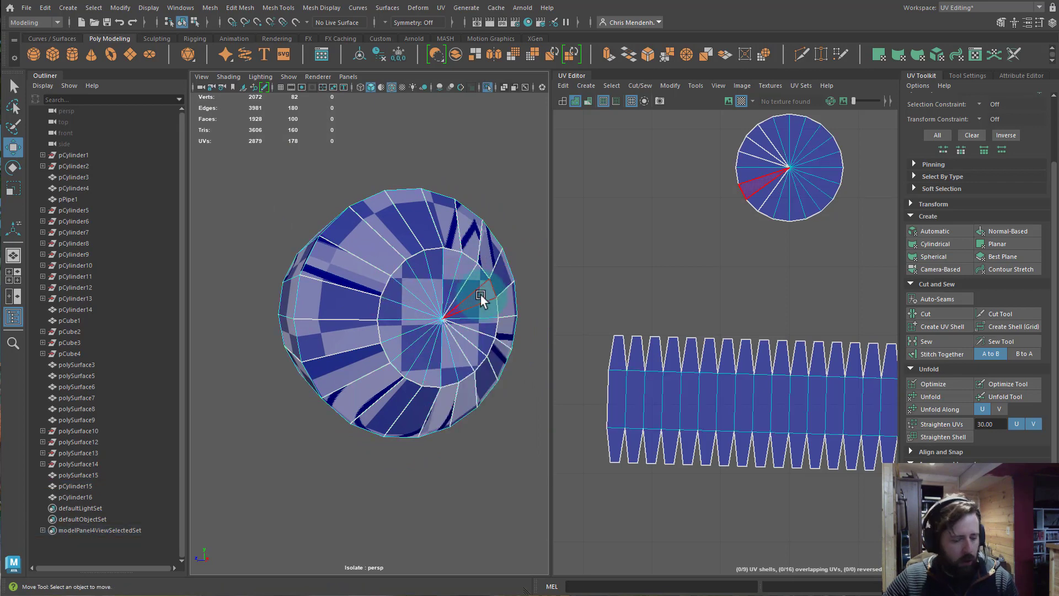
pyautogui.moveTo(480, 303)
pyautogui.mouseDown()
pyautogui.moveTo(414, 288)
pyautogui.moveTo(481, 327)
pyautogui.moveTo(414, 366)
pyautogui.moveTo(425, 379)
pyautogui.moveTo(482, 381)
pyautogui.moveTo(448, 385)
pyautogui.moveTo(426, 414)
pyautogui.moveTo(348, 449)
pyautogui.moveTo(504, 445)
pyautogui.mouseUp()
pyautogui.hotkey('shift', '.')
pyautogui.hotkey('shift', ',')
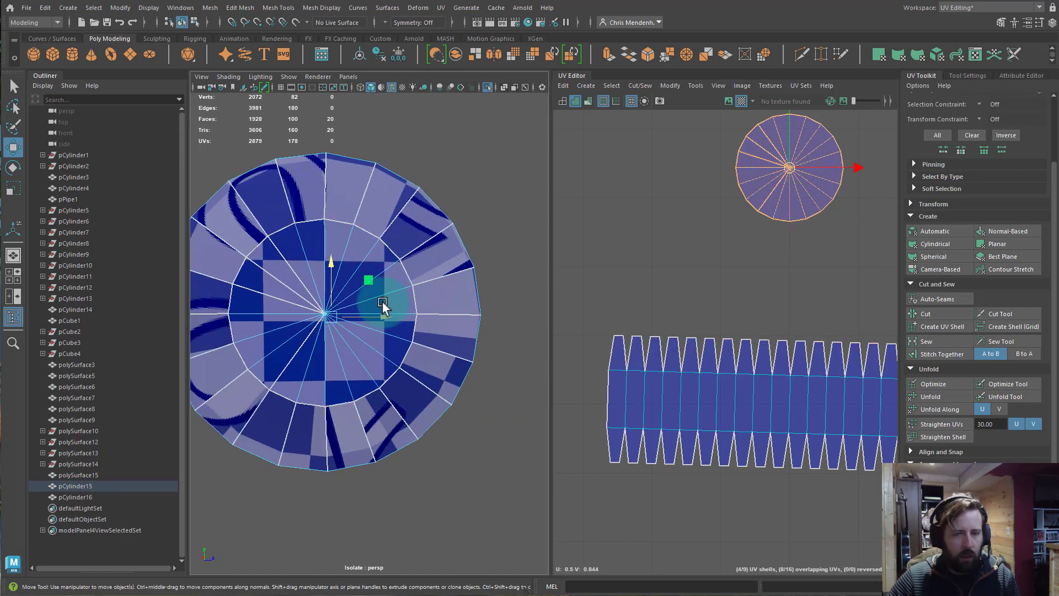
pyautogui.moveTo(382, 326)
pyautogui.keyDown('shift'); pyautogui.mouseDown()
pyautogui.moveTo(362, 280)
pyautogui.moveTo(320, 340)
pyautogui.moveTo(383, 333)
pyautogui.mouseUp(); pyautogui.keyUp('shift')
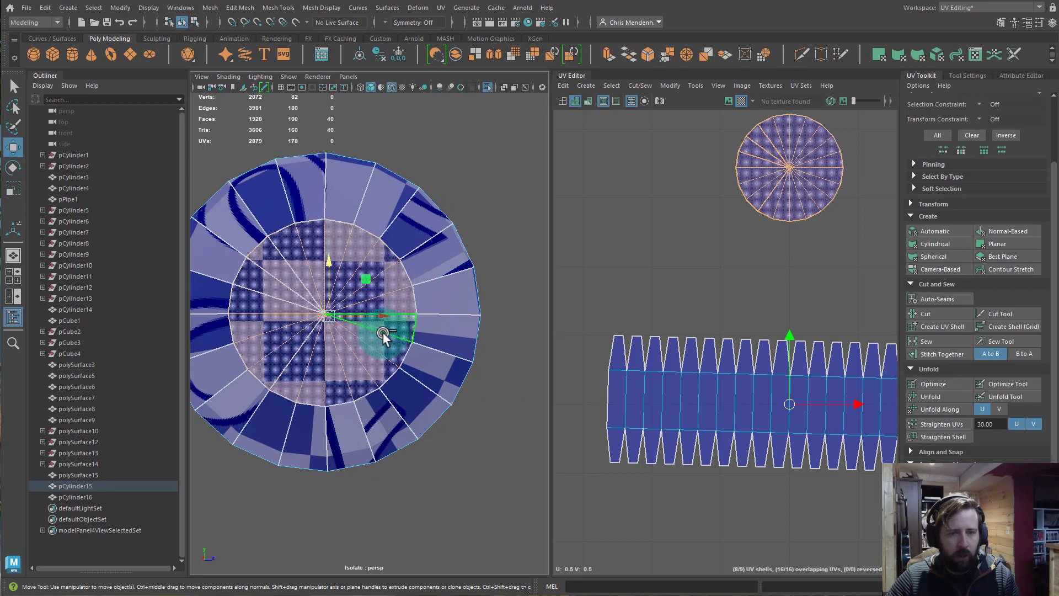
pyautogui.hotkey('shift', '.')
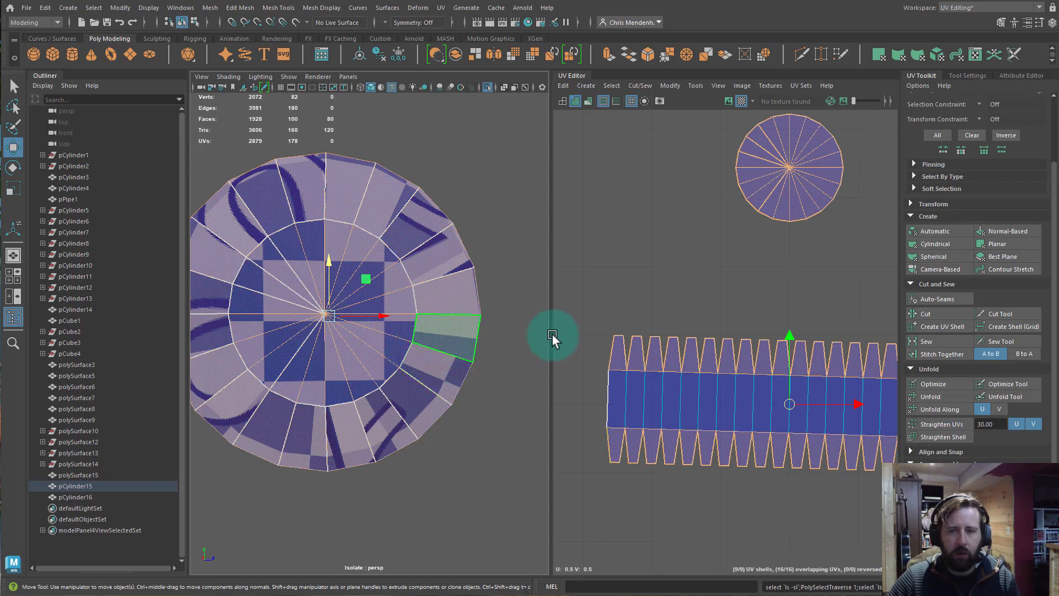
pyautogui.scroll(-2, 694, 381)
pyautogui.scroll(-2, 786, 404)
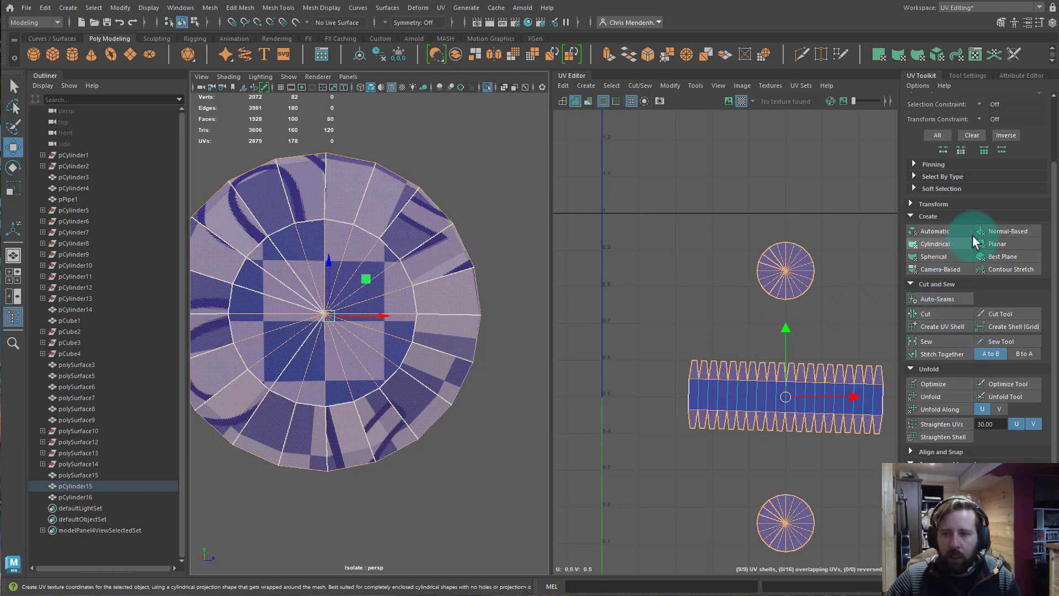
# - Apply a planar projection from the X axis to the selected end faces, fitted to the bounding box with the image ratio kept
pyautogui.keyDown('alt'); pyautogui.moveTo(277, 397); pyautogui.dragTo(287, 474); pyautogui.keyUp('alt')
pyautogui.press('f')
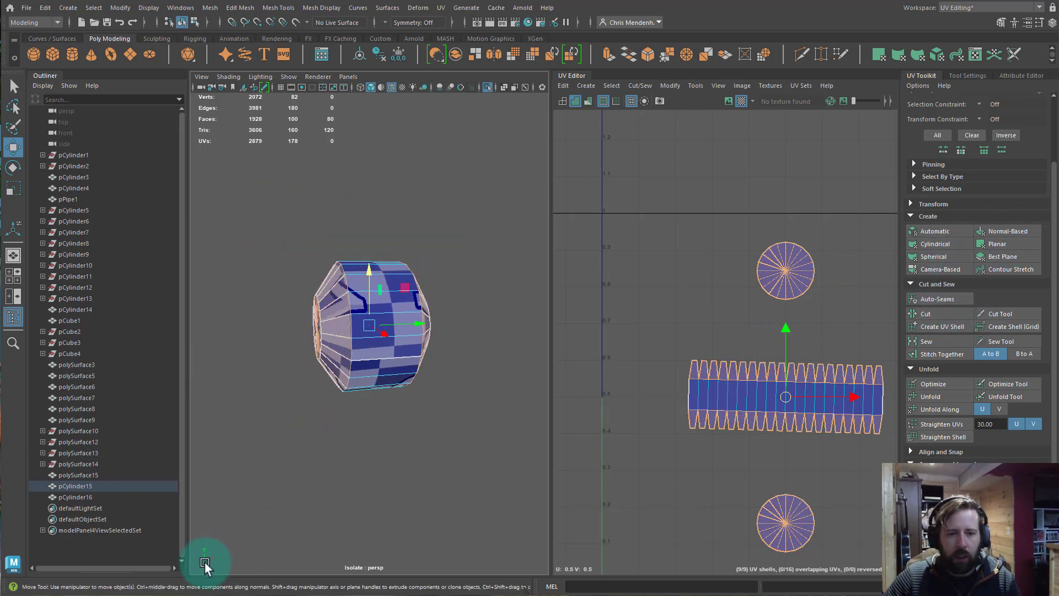
pyautogui.keyDown('shift'); pyautogui.click(1015, 247); pyautogui.keyUp('shift')
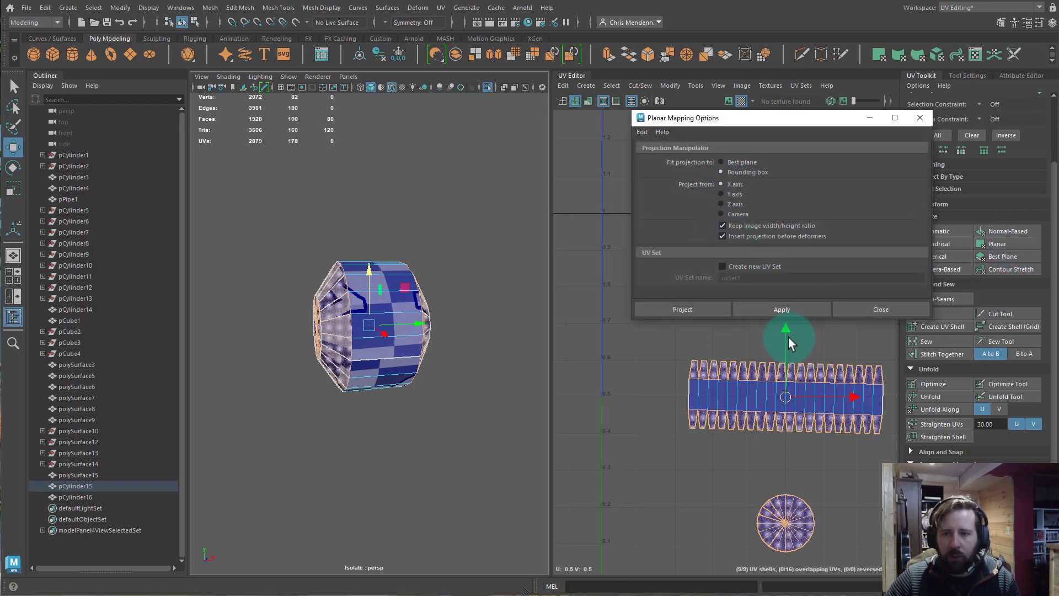
pyautogui.click(780, 309)
pyautogui.click(920, 118)
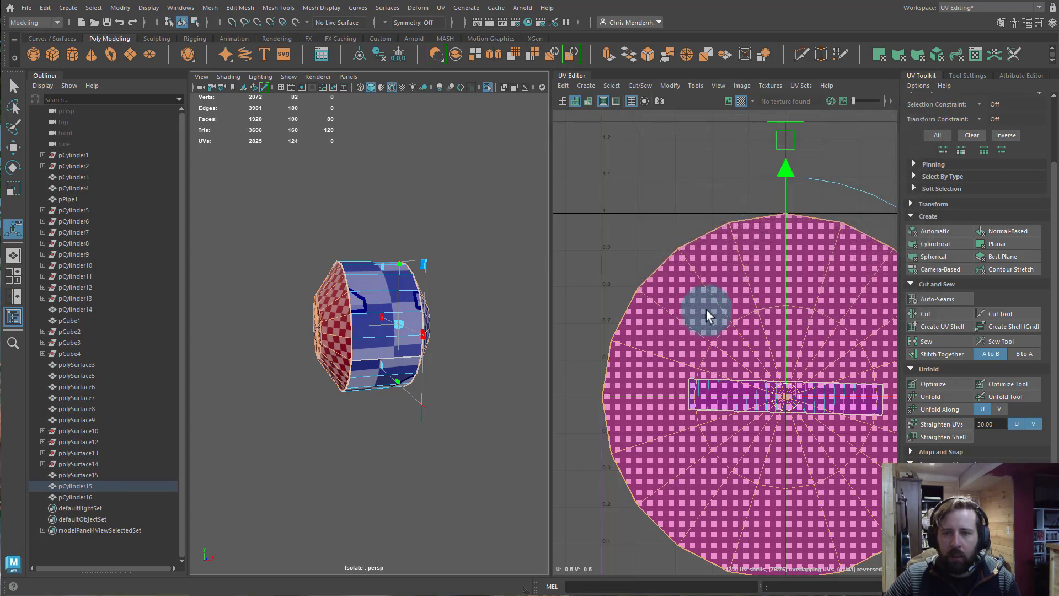
# - Unfold the two overlapping round end-cap shells of the ball
pyautogui.moveTo(707, 310); pyautogui.dragTo(670, 296, button='right')
pyautogui.click(718, 328)
pyautogui.click(823, 303)
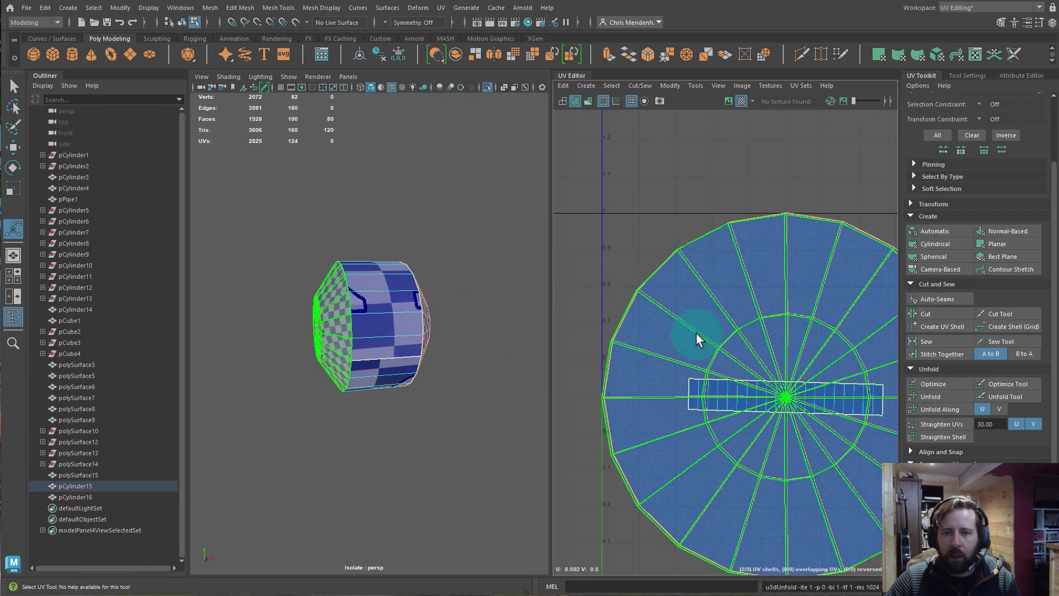
# - Move the two round cap shells one by one off the middle strip toward negative U
pyautogui.scroll(-5, 727, 331)
pyautogui.press('w')
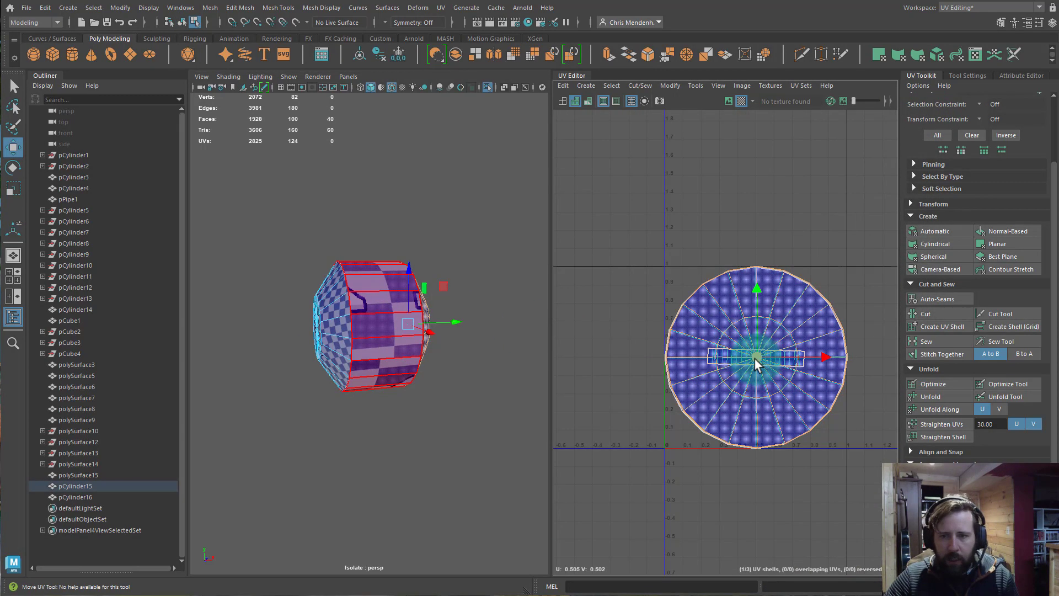
pyautogui.moveTo(754, 359); pyautogui.dragTo(607, 257)
pyautogui.click(762, 344)
pyautogui.moveTo(756, 357); pyautogui.dragTo(575, 405)
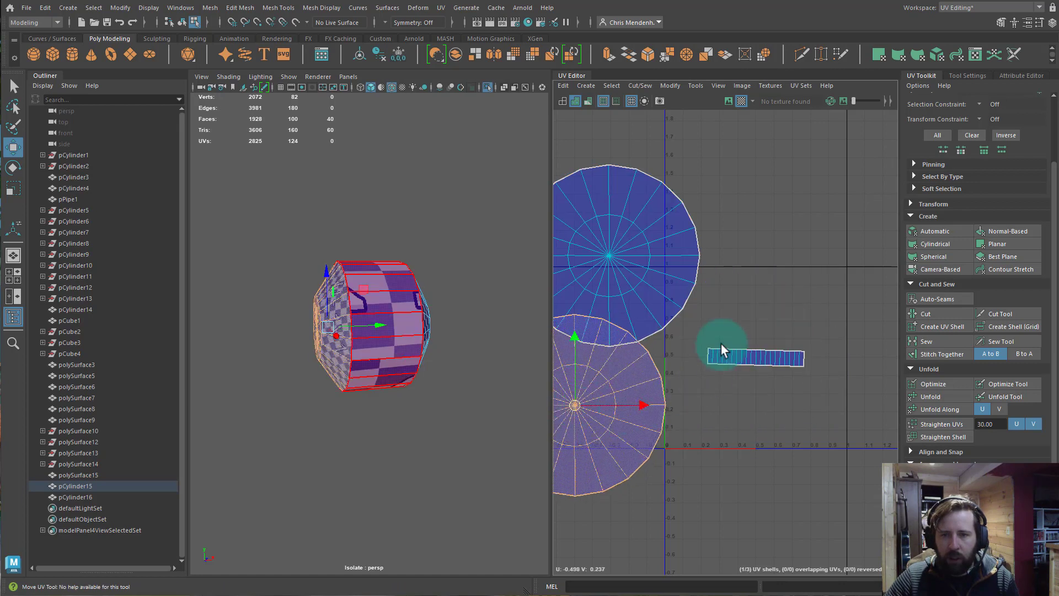
# - Unfold the ball's middle strip shell and straighten it with Orient Shells
pyautogui.click(731, 356)
pyautogui.keyDown('shift'); pyautogui.moveTo(804, 411); pyautogui.dragTo(506, 383, button='right'); pyautogui.keyUp('shift')
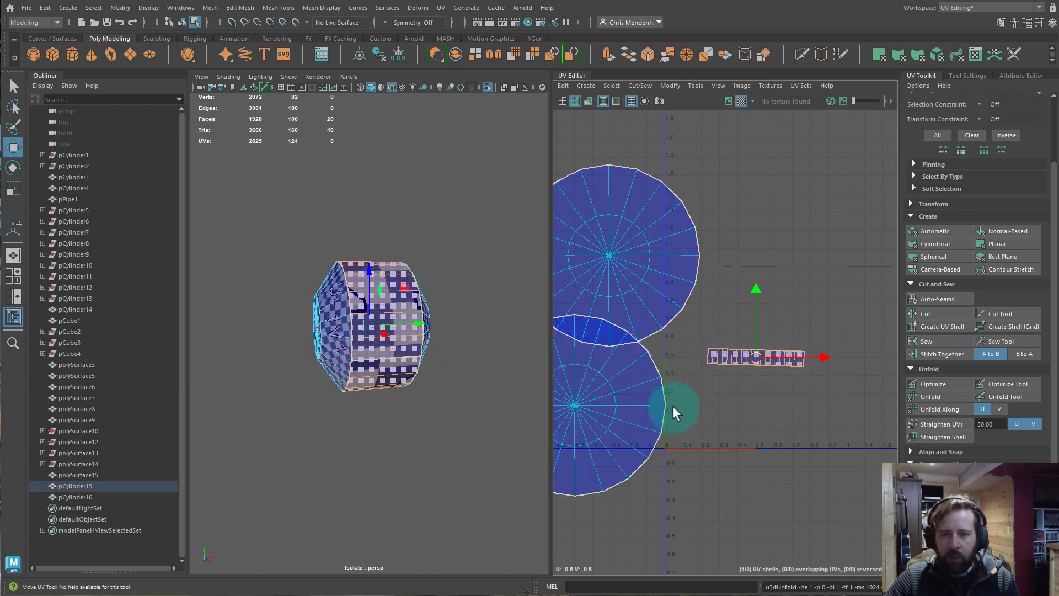
pyautogui.keyDown('alt'); pyautogui.moveTo(773, 417); pyautogui.dragTo(752, 405, button='middle'); pyautogui.keyUp('alt')
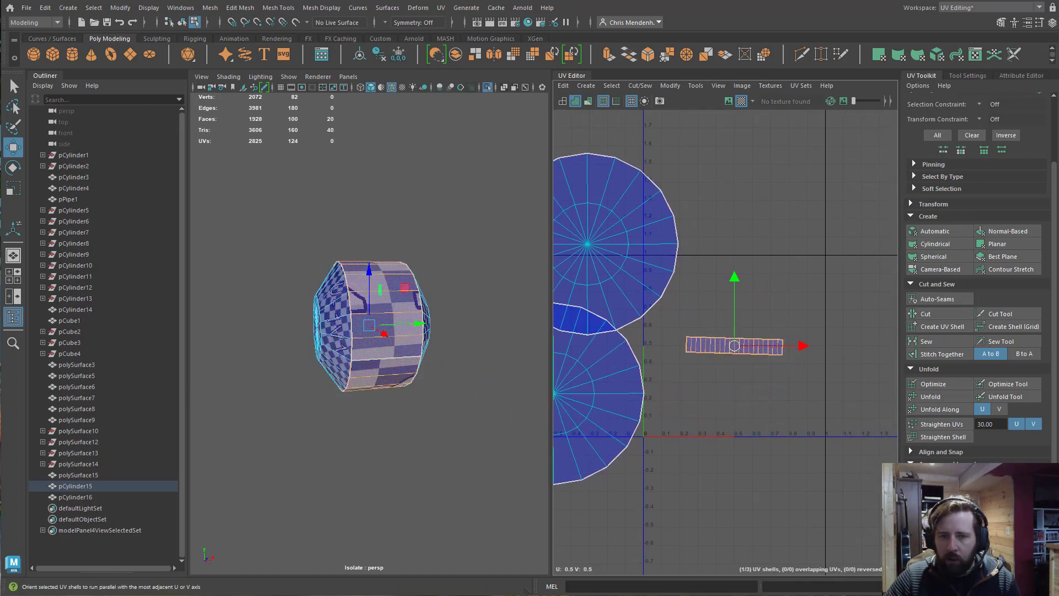
pyautogui.click(941, 494)
# - Scale the middle strip shell up uniformly so its checker squares match the size of those on the caps
pyautogui.press('r')
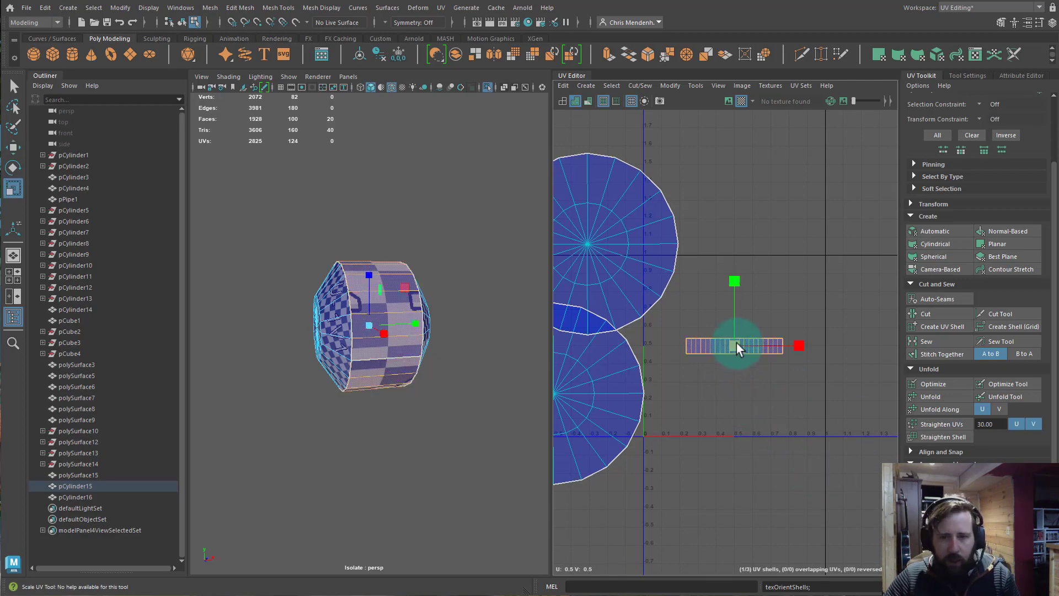
pyautogui.moveTo(736, 343); pyautogui.dragTo(931, 329)
pyautogui.click(931, 329)
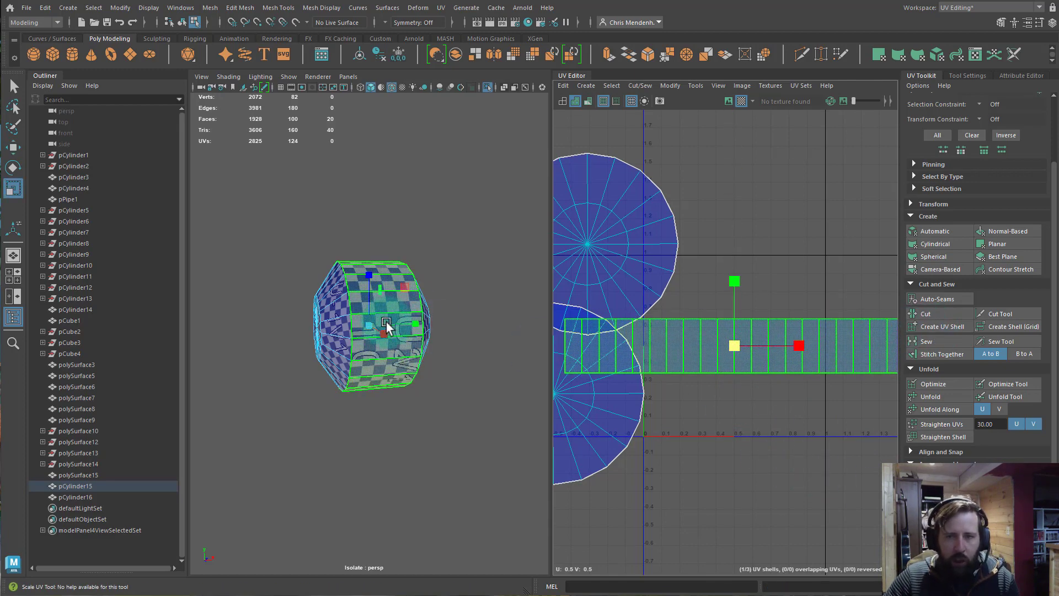
# - Turn off the checker map and switch the UV shells to wireframe and back to shaded display
pyautogui.click(792, 86)
pyautogui.click(740, 103)
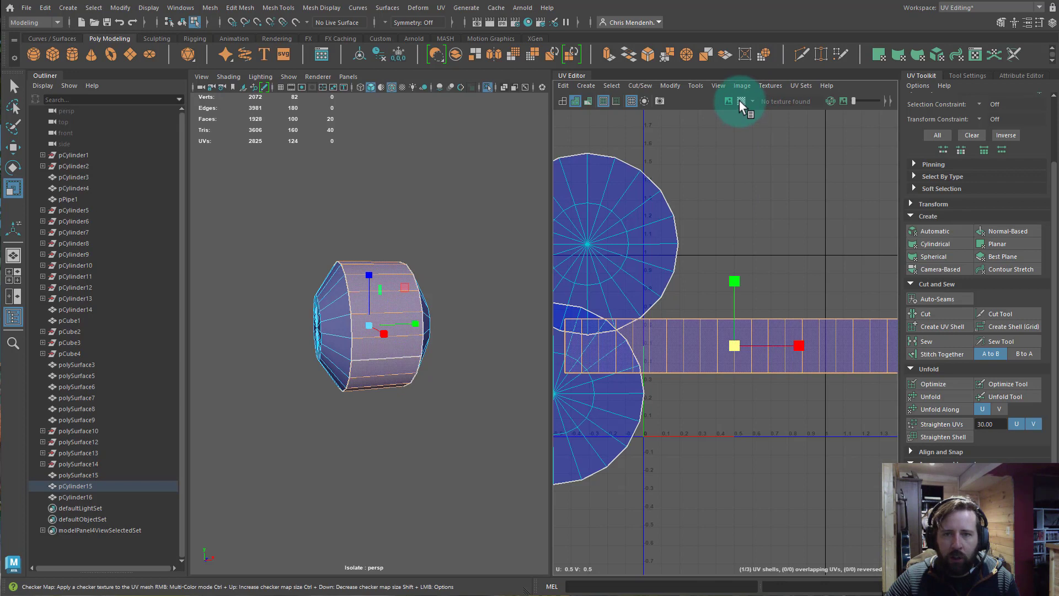
pyautogui.click(740, 102)
pyautogui.click(740, 101)
pyautogui.click(741, 101)
pyautogui.click(741, 102)
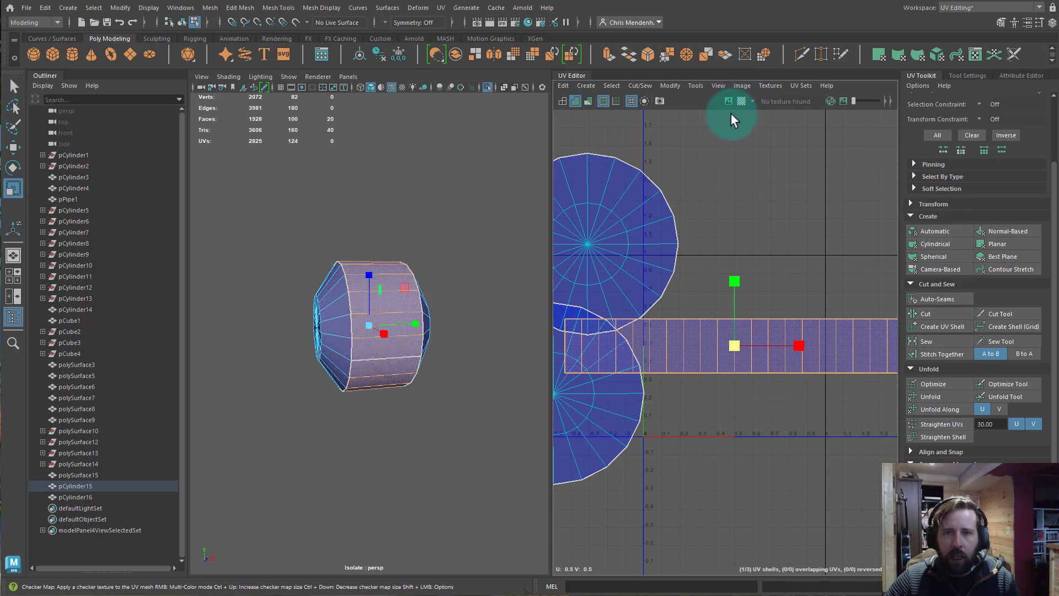
pyautogui.click(567, 104)
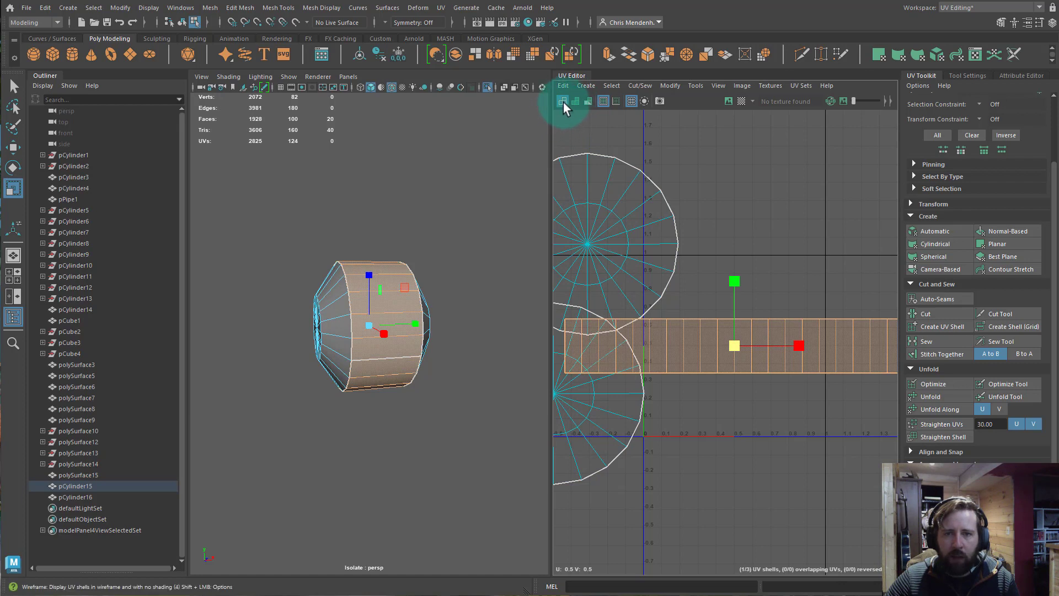
pyautogui.click(574, 102)
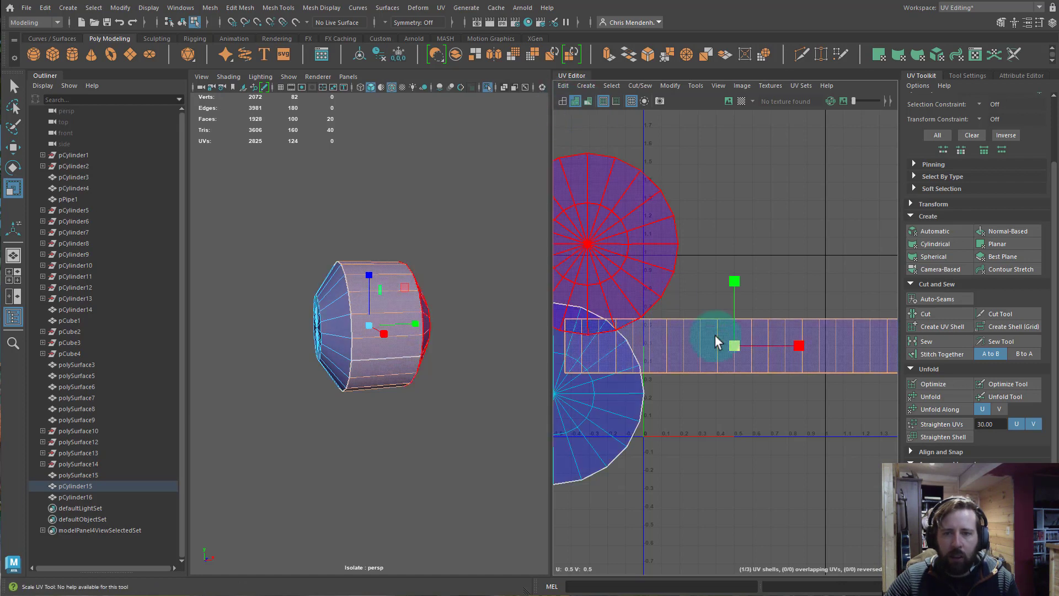
# - Move the middle strip shell up above the 0–1 tile
pyautogui.click(750, 344)
pyautogui.press('w')
pyautogui.moveTo(751, 362); pyautogui.dragTo(756, 212)
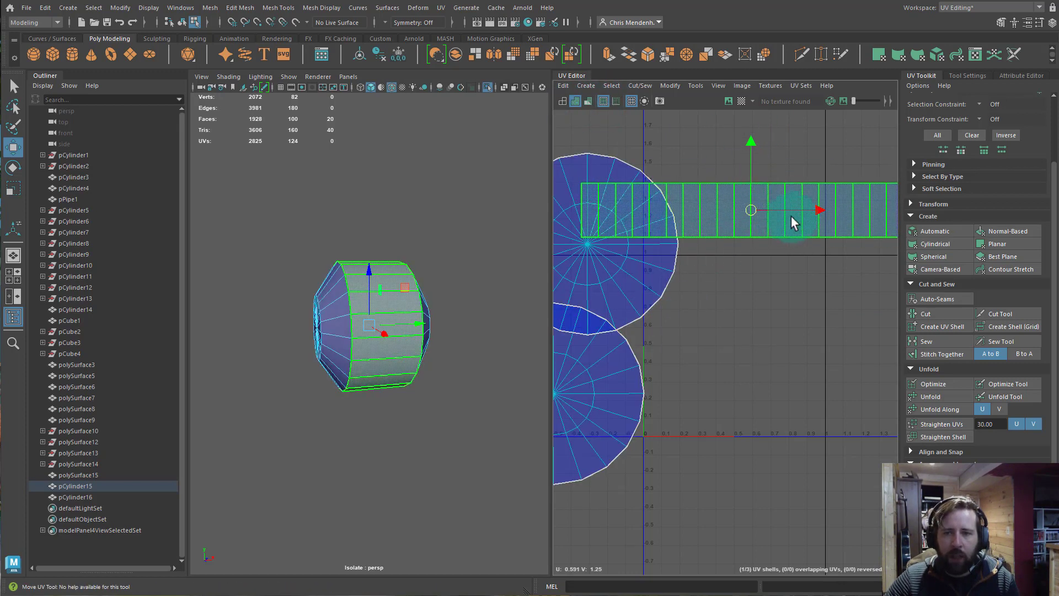
pyautogui.hotkey('ctrl', 'z')
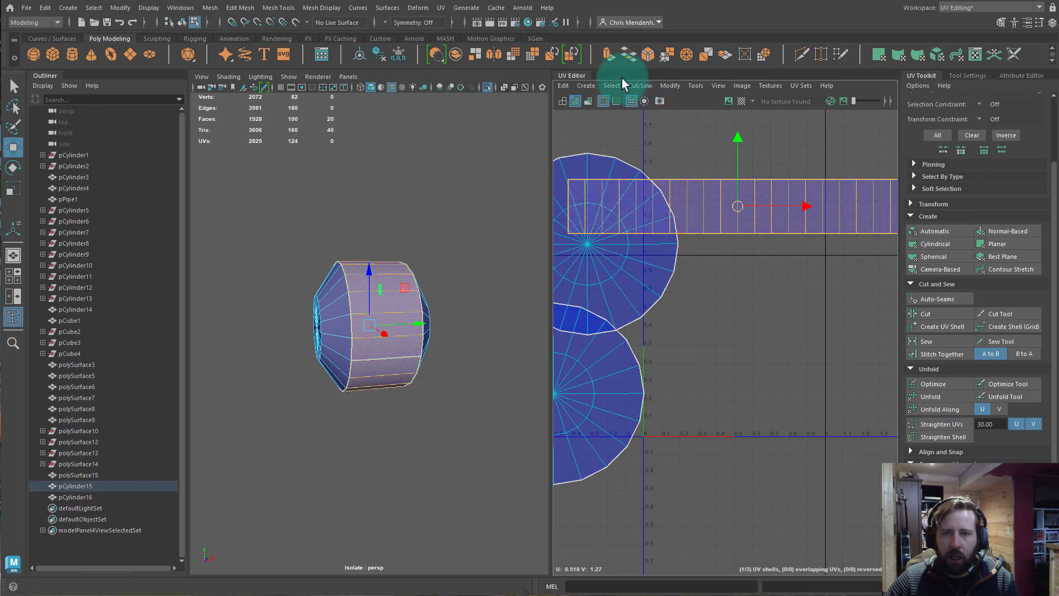
# - Flip the middle strip shell to show the reversed-UV shading, and flip it back to its original orientation
pyautogui.click(670, 85)
pyautogui.click(680, 132)
pyautogui.click(825, 336)
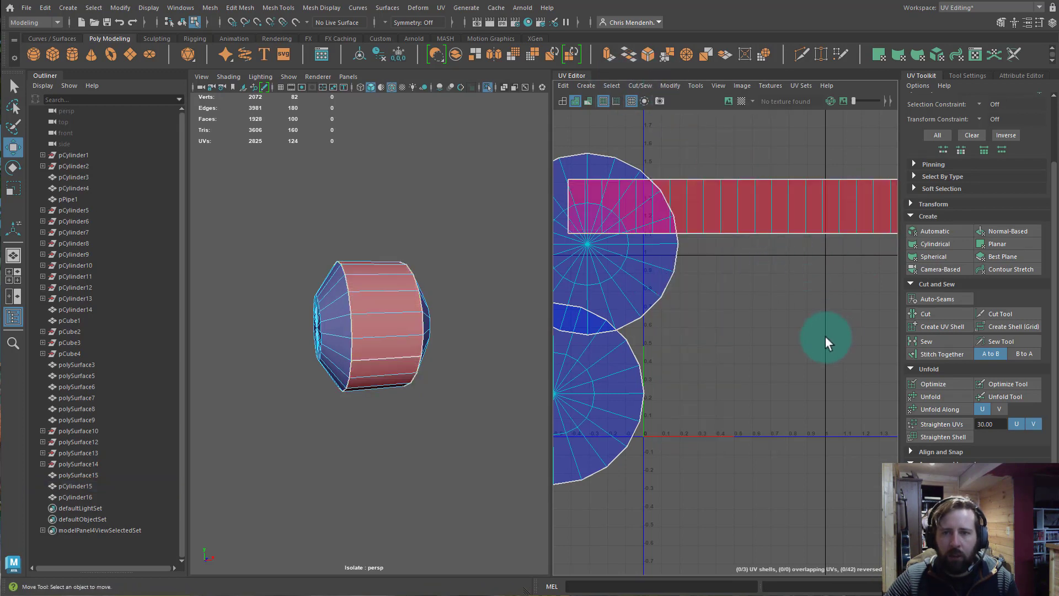
pyautogui.click(760, 183)
pyautogui.click(669, 85)
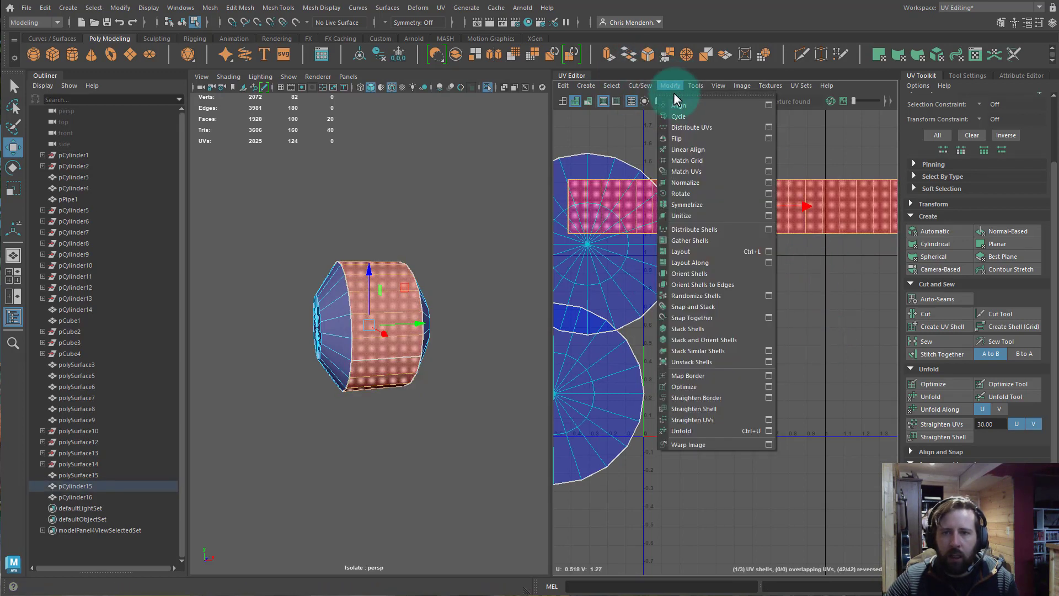
pyautogui.click(690, 134)
pyautogui.moveTo(680, 156); pyautogui.dragTo(612, 271)
pyautogui.click(663, 144)
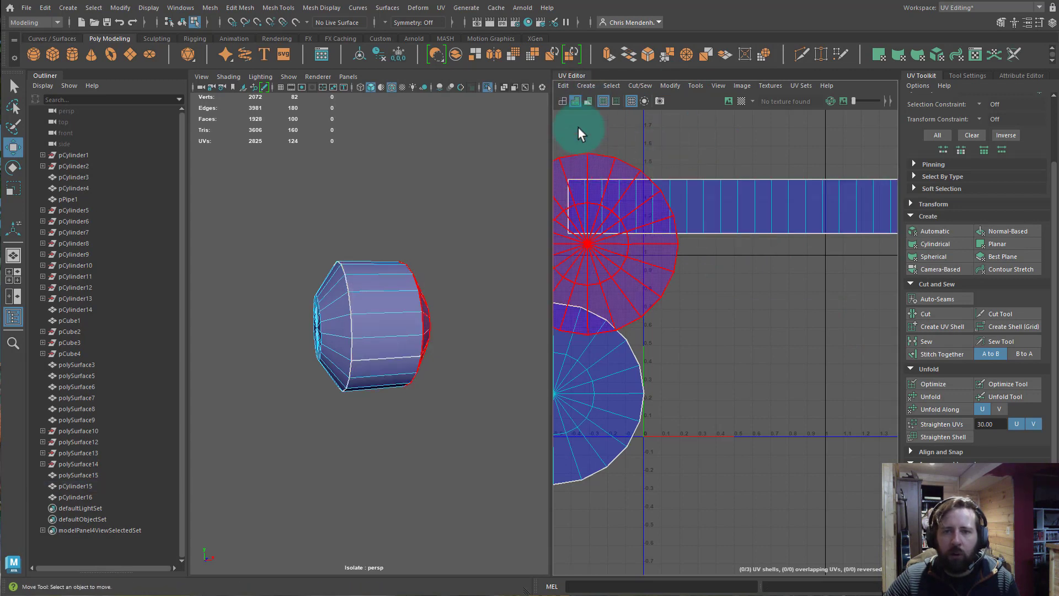
# - Examine how the overlapping shells look with the semi-transparent UV shading switched off and on
pyautogui.click(575, 102)
pyautogui.keyDown('alt'); pyautogui.moveTo(738, 342); pyautogui.dragTo(847, 335, button='middle'); pyautogui.keyUp('alt')
pyautogui.click(574, 101)
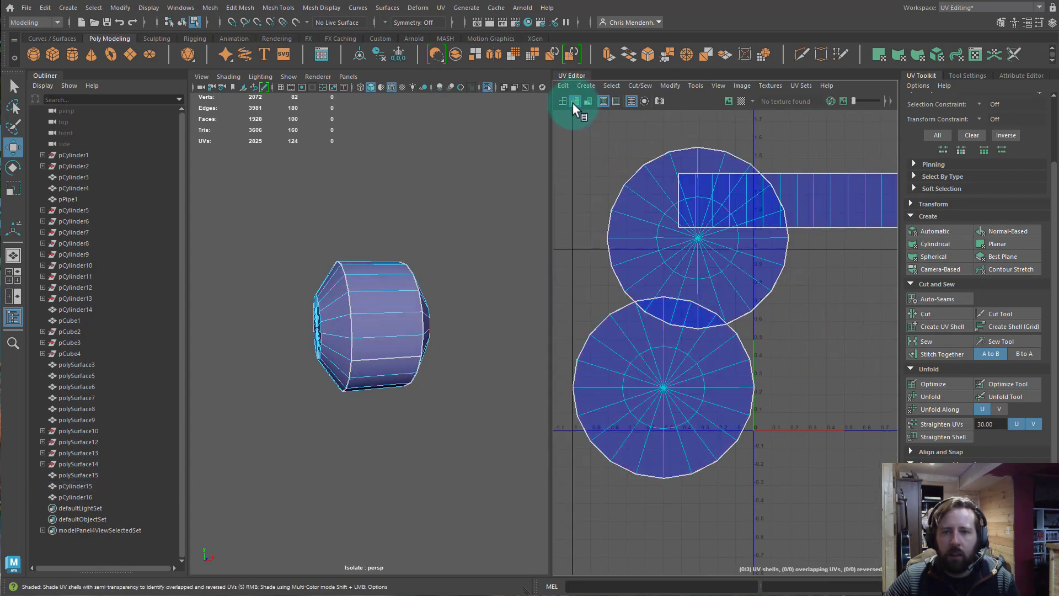
pyautogui.click(573, 103)
pyautogui.click(573, 103)
pyautogui.click(572, 103)
pyautogui.click(573, 103)
pyautogui.click(572, 104)
pyautogui.click(572, 103)
pyautogui.click(574, 102)
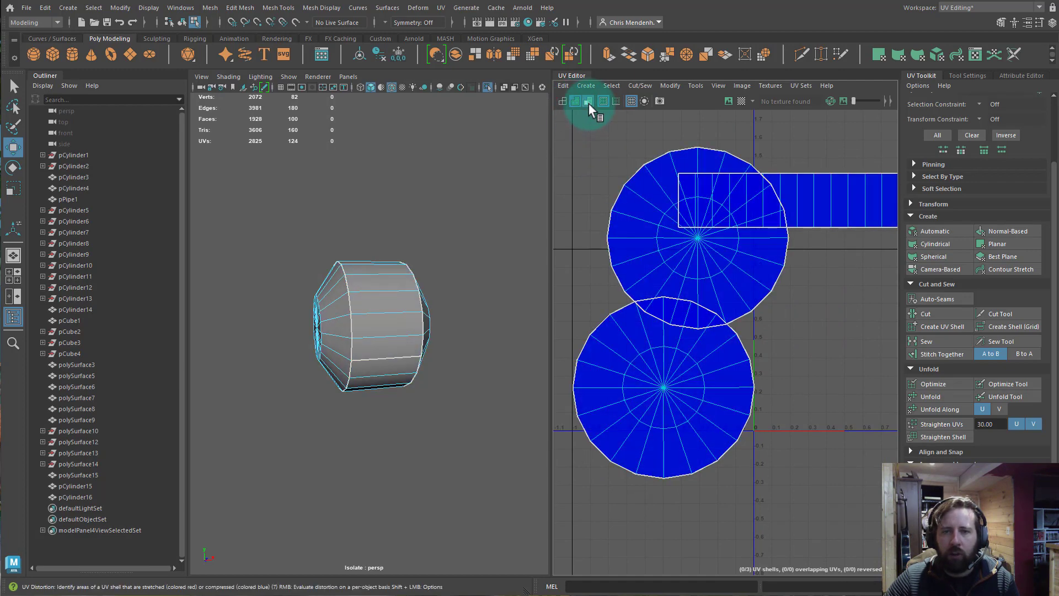
pyautogui.click(575, 102)
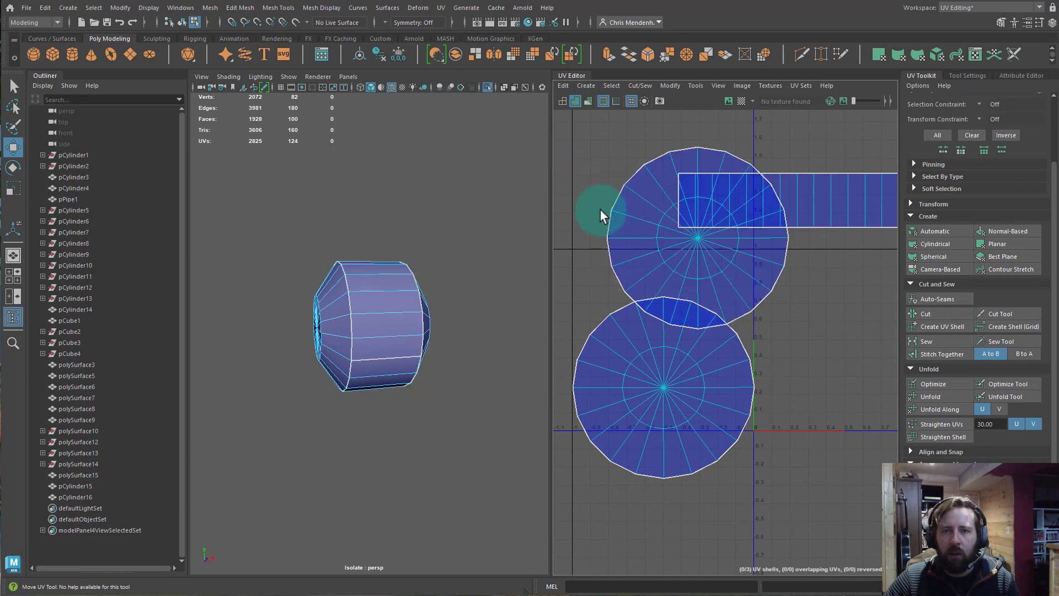
# - Select all three ball shells, move them down, and scale them to a small group in negative U and V
pyautogui.moveTo(713, 173); pyautogui.dragTo(815, 392)
pyautogui.moveTo(803, 307); pyautogui.dragTo(765, 465)
pyautogui.press('r')
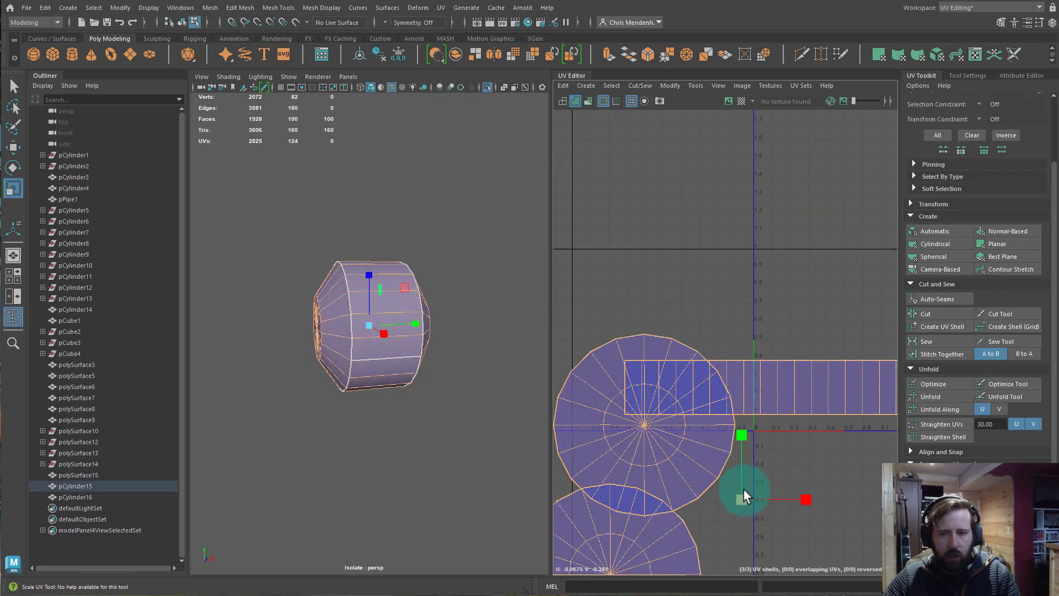
pyautogui.moveTo(743, 501); pyautogui.dragTo(662, 502)
pyautogui.press('w')
# - End the isolation of the ball and select the object of slanted rods above the disc (polySurface15)
pyautogui.click(431, 412)
pyautogui.hotkey('ctrl', '1')
pyautogui.scroll(-10, 418, 361)
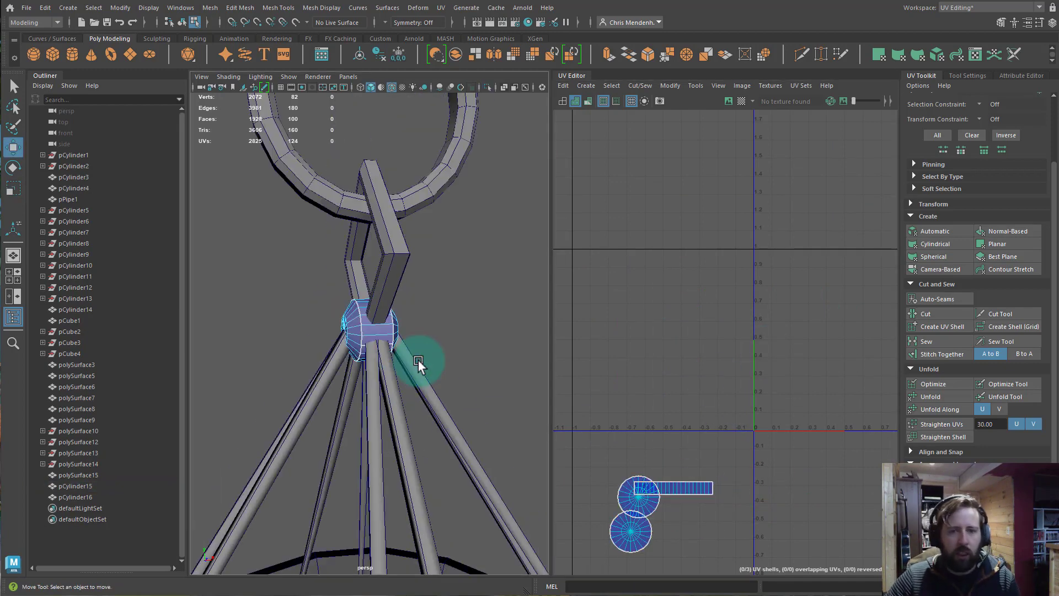
pyautogui.keyDown('alt'); pyautogui.moveTo(391, 371); pyautogui.dragTo(444, 415); pyautogui.keyUp('alt')
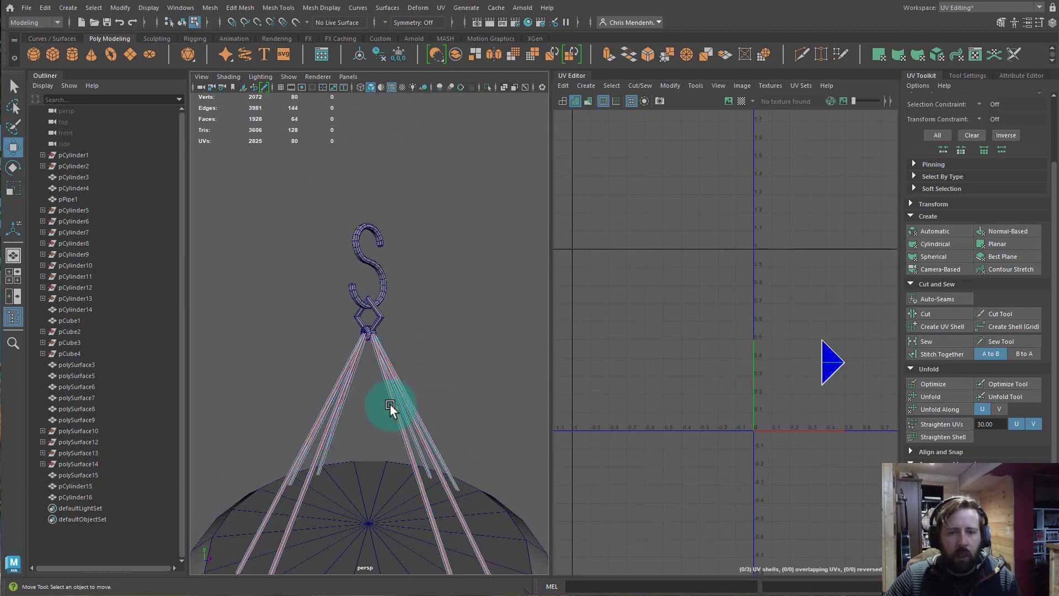
pyautogui.click(390, 404)
pyautogui.moveTo(390, 405); pyautogui.dragTo(446, 332, button='right')
pyautogui.click(435, 414)
pyautogui.click(424, 421)
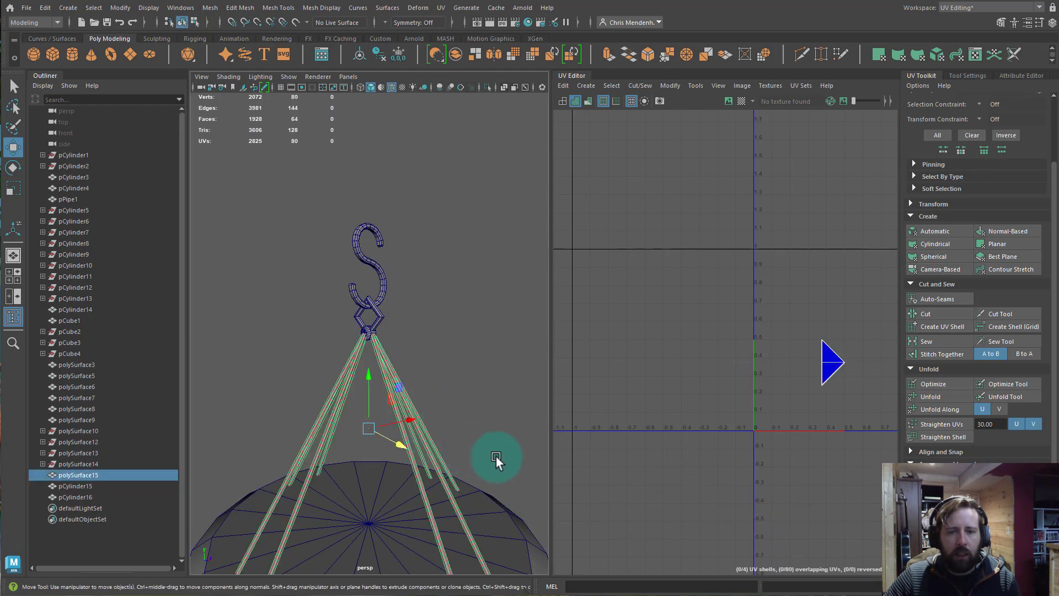
pyautogui.keyDown('alt'); pyautogui.moveTo(495, 456); pyautogui.dragTo(475, 325, button='middle'); pyautogui.keyUp('alt')
pyautogui.keyDown('alt'); pyautogui.moveTo(475, 326); pyautogui.dragTo(492, 376); pyautogui.keyUp('alt')
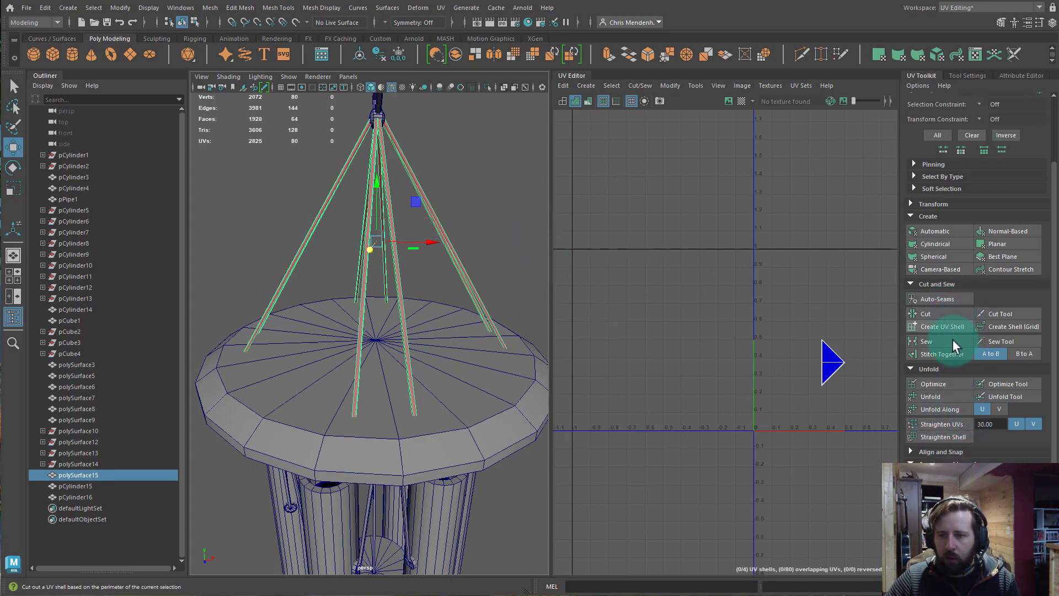
# - Collapse the UV creation options and switch the workspace to General with the modeling tools shown
pyautogui.click(915, 216)
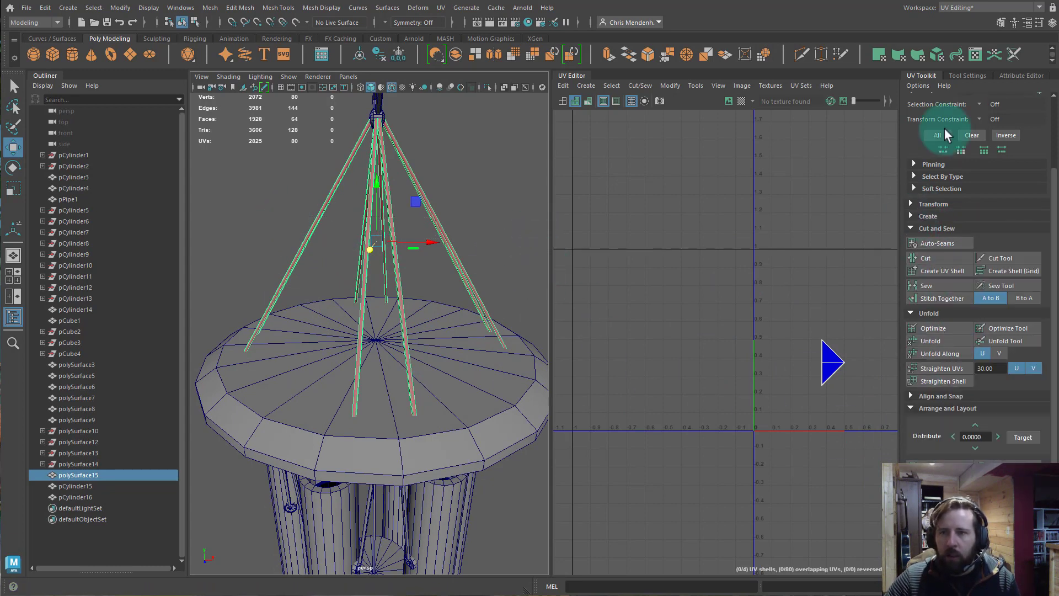
pyautogui.click(960, 9)
pyautogui.click(974, 18)
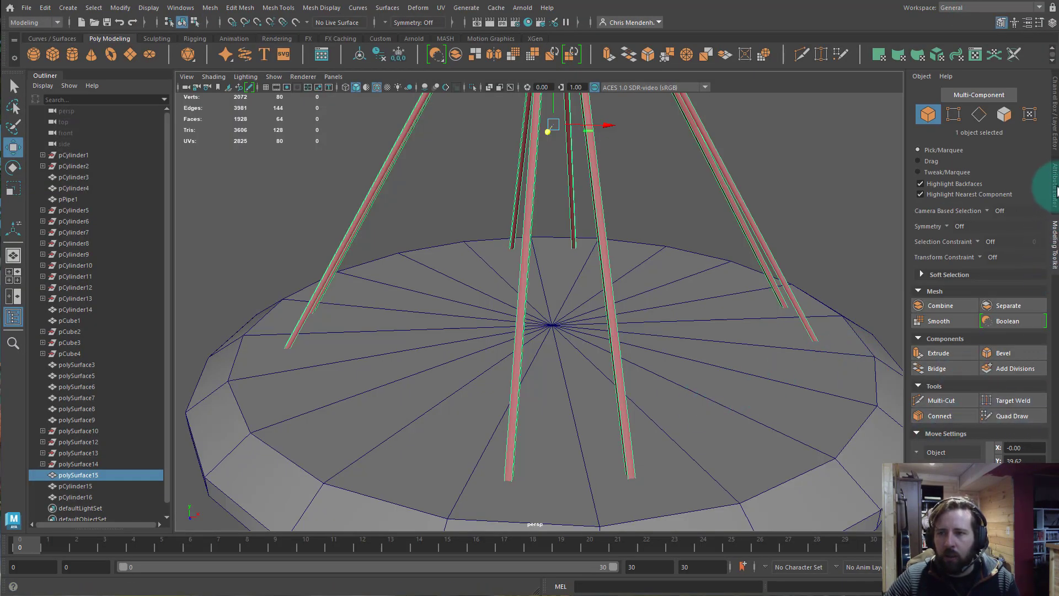
pyautogui.click(1054, 113)
pyautogui.click(1053, 227)
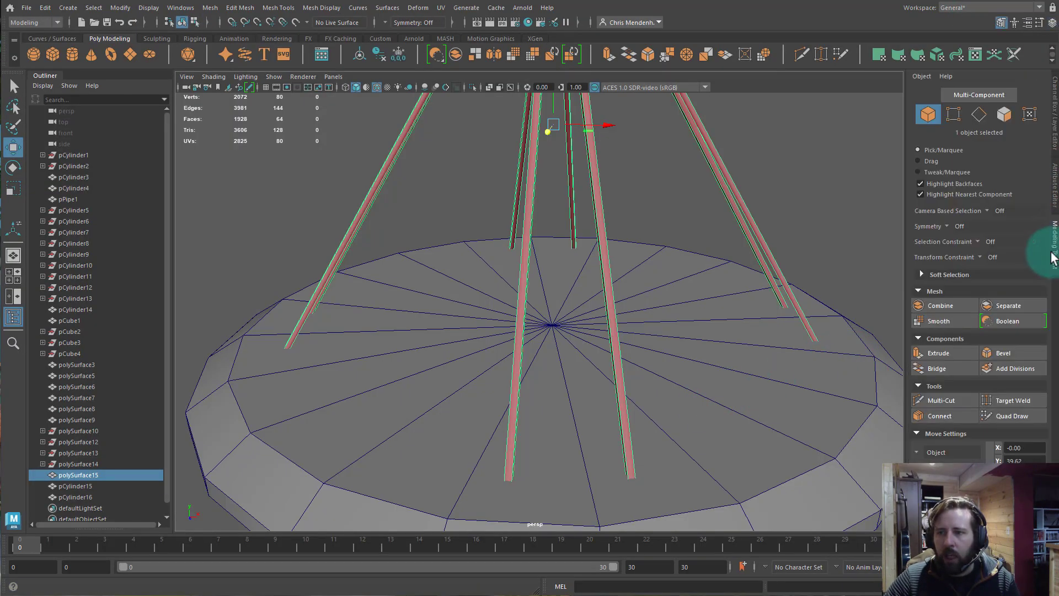
# - Separate the slanted rods object polySurface15 into individual inverted-V rods and clear the selection
pyautogui.click(1005, 305)
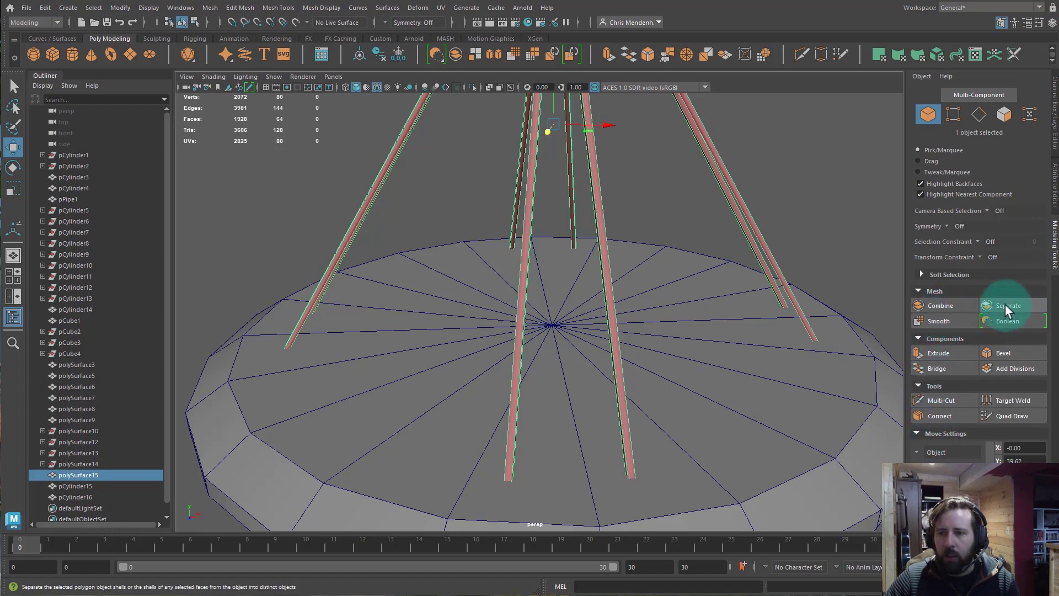
pyautogui.keyDown('alt'); pyautogui.moveTo(648, 378); pyautogui.dragTo(580, 338); pyautogui.keyUp('alt')
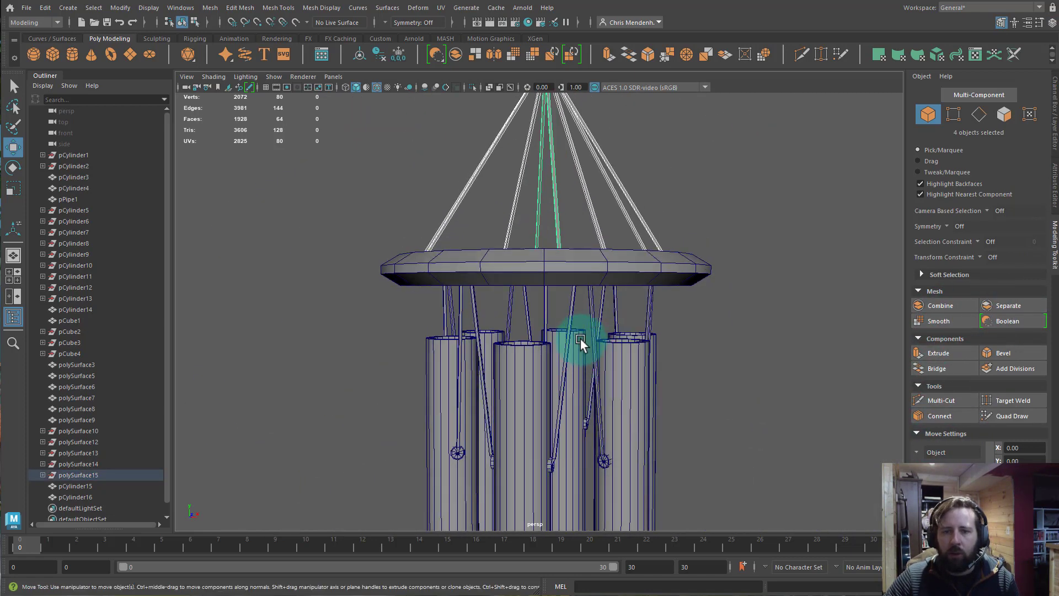
pyautogui.click(571, 312)
# - Try moving the central string (polySurface6) upward and undo the move
pyautogui.moveTo(433, 296); pyautogui.dragTo(681, 299)
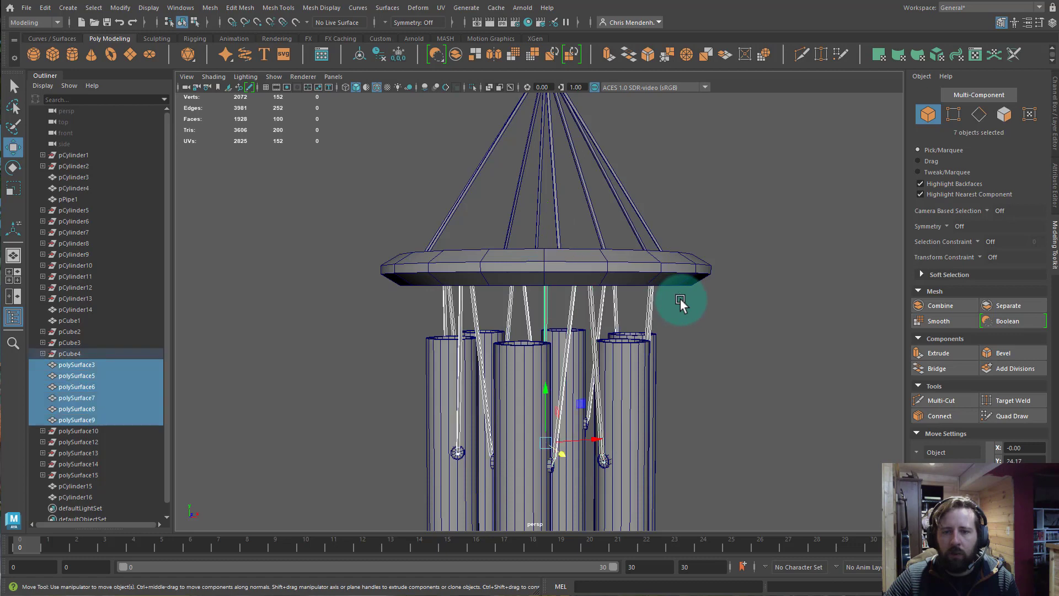
pyautogui.click(564, 318)
pyautogui.click(547, 202)
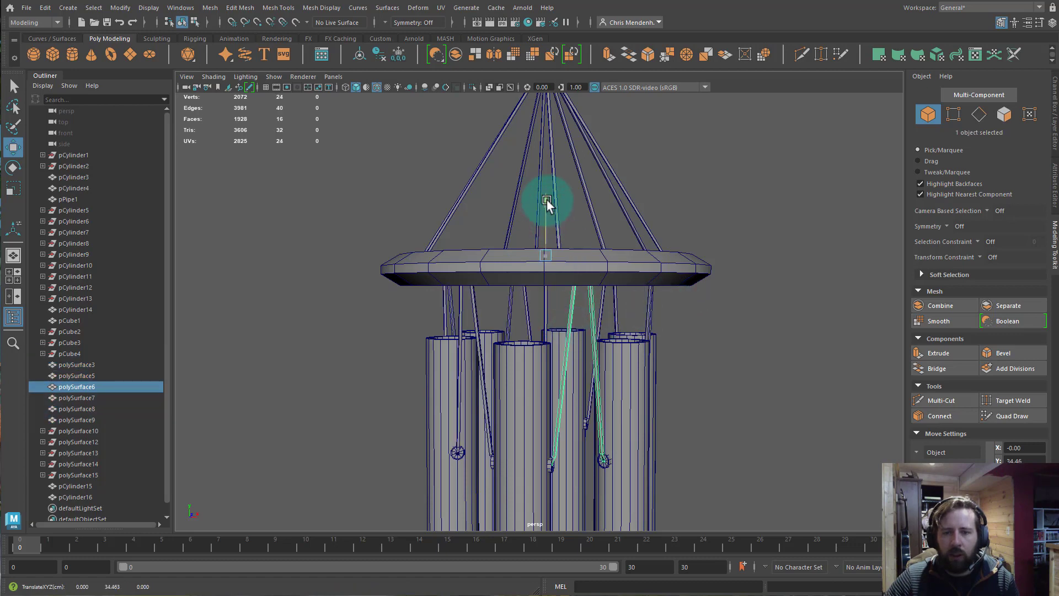
pyautogui.moveTo(547, 201); pyautogui.dragTo(553, 169)
pyautogui.hotkey('ctrl', 'z')
# - Select all the separated inverted-V rods above the disc and switch to the UV Editing workspace
pyautogui.keyDown('alt'); pyautogui.moveTo(593, 375); pyautogui.dragTo(670, 66, button='middle'); pyautogui.keyUp('alt')
pyautogui.keyDown('alt'); pyautogui.moveTo(623, 508); pyautogui.dragTo(669, 55, button='middle'); pyautogui.keyUp('alt')
pyautogui.keyDown('alt'); pyautogui.moveTo(693, 419); pyautogui.dragTo(549, 324, button='middle'); pyautogui.keyUp('alt')
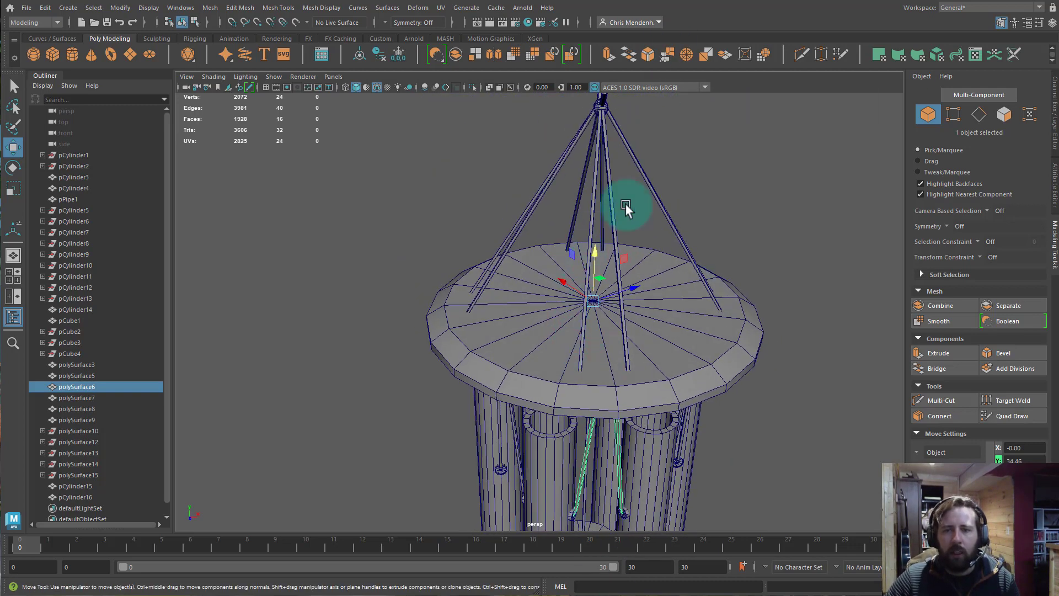
pyautogui.moveTo(532, 147); pyautogui.dragTo(701, 172)
pyautogui.click(960, 12)
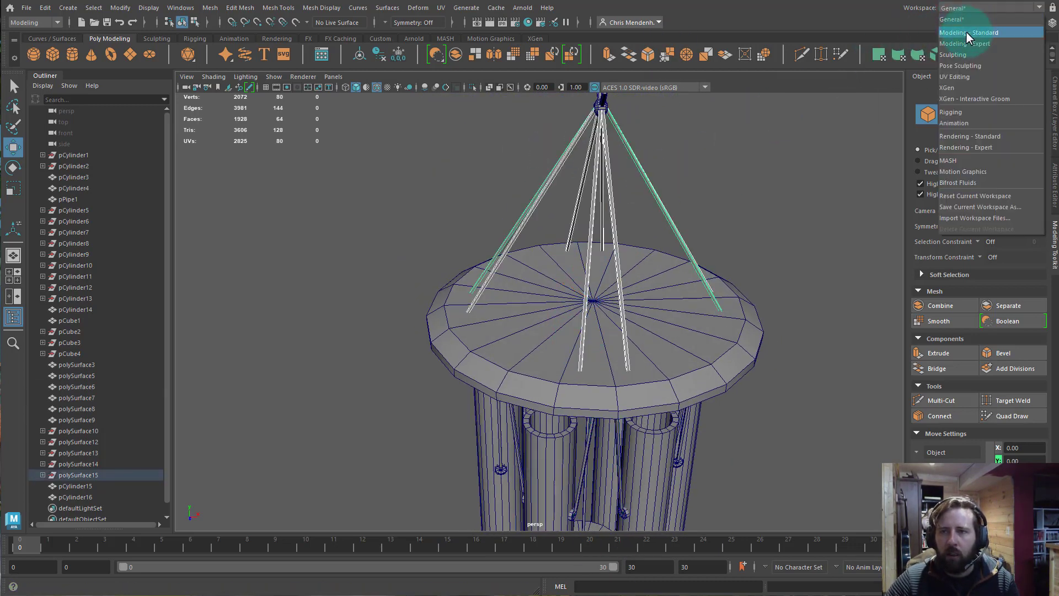
pyautogui.click(951, 75)
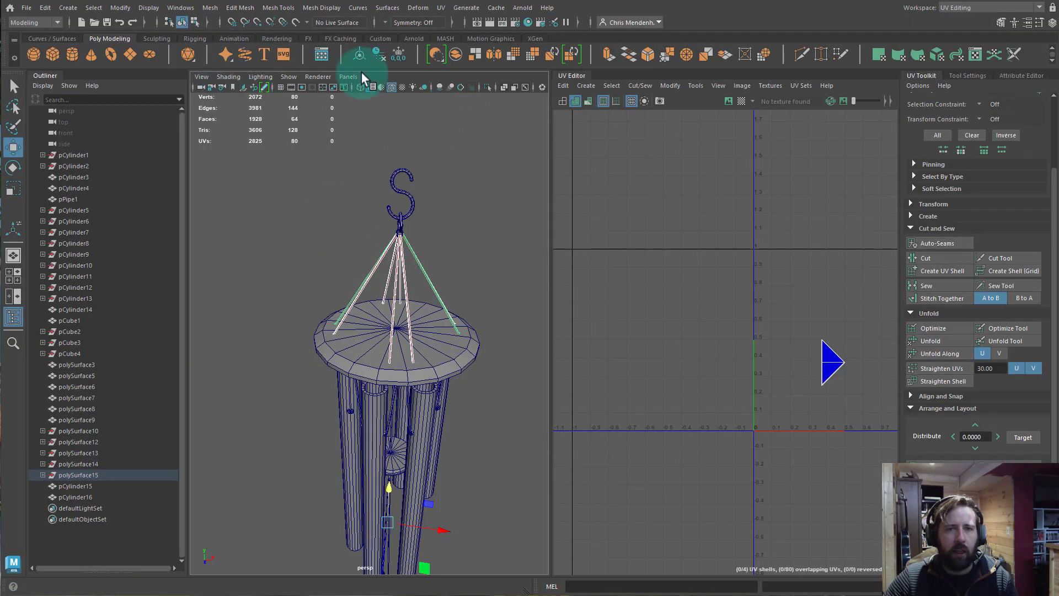
# - Center the pivots of the separated rods and deselect them
pyautogui.click(360, 56)
pyautogui.keyDown('alt'); pyautogui.moveTo(503, 307); pyautogui.dragTo(534, 282); pyautogui.keyUp('alt')
pyautogui.click(475, 267)
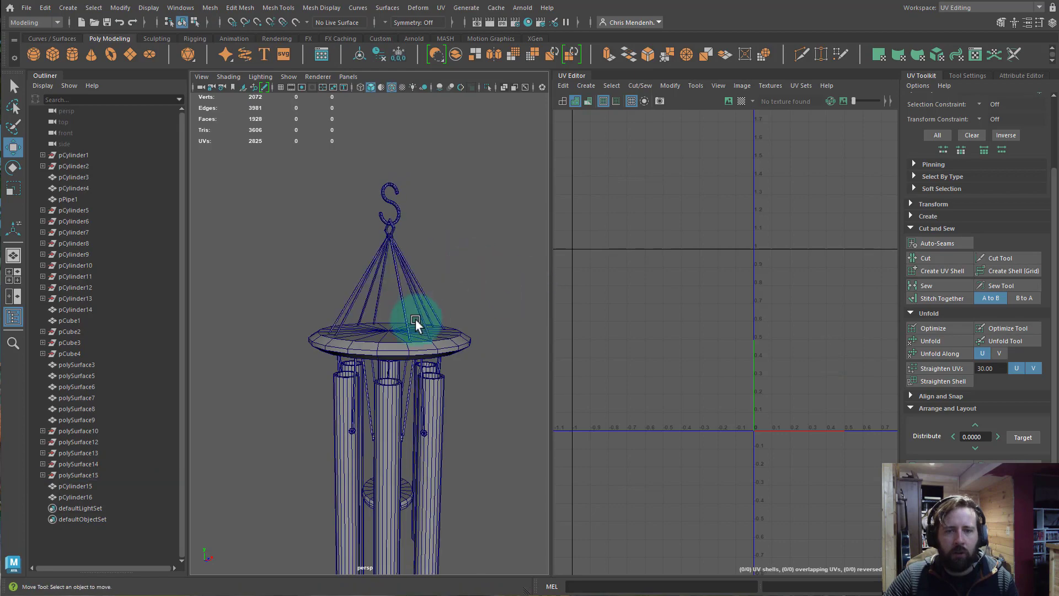
# - Select one inverted-V rod above the disc and create a camera-based UV projection for it
pyautogui.click(404, 313)
pyautogui.scroll(5, 463, 336)
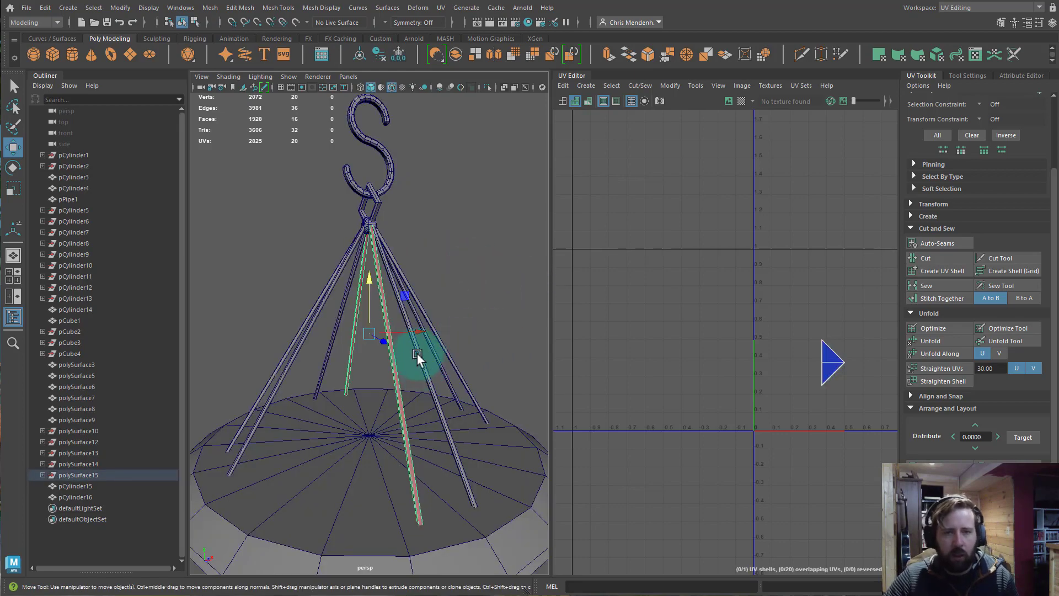
pyautogui.keyDown('alt'); pyautogui.moveTo(417, 354); pyautogui.dragTo(468, 332); pyautogui.keyUp('alt')
pyautogui.scroll(5, 442, 340)
pyautogui.scroll(-5, 469, 332)
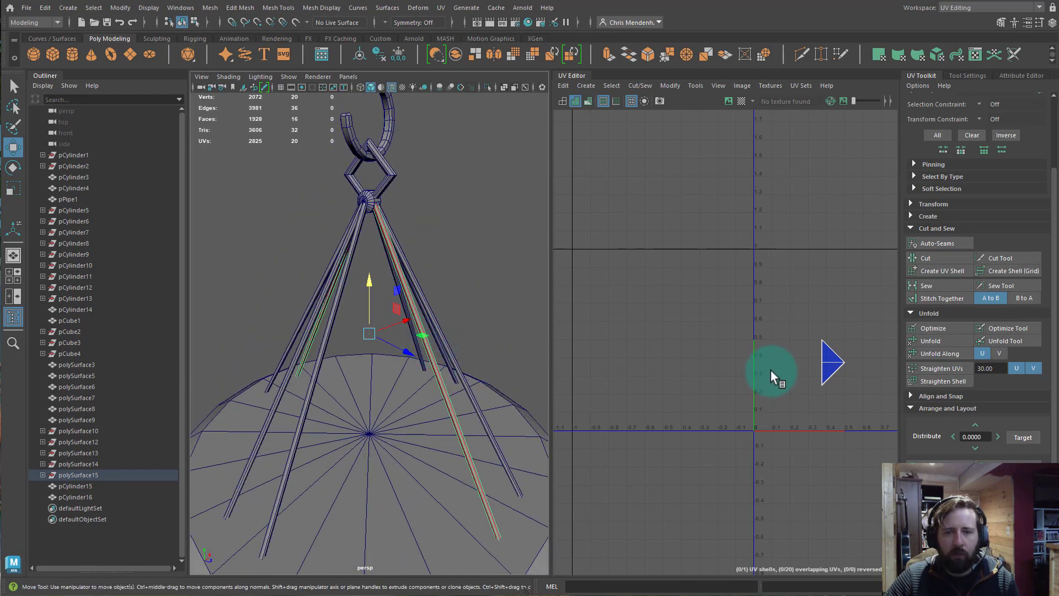
pyautogui.keyDown('alt'); pyautogui.moveTo(770, 370); pyautogui.dragTo(702, 357, button='middle'); pyautogui.keyUp('alt')
pyautogui.keyDown('alt'); pyautogui.moveTo(353, 404); pyautogui.dragTo(325, 363); pyautogui.keyUp('alt')
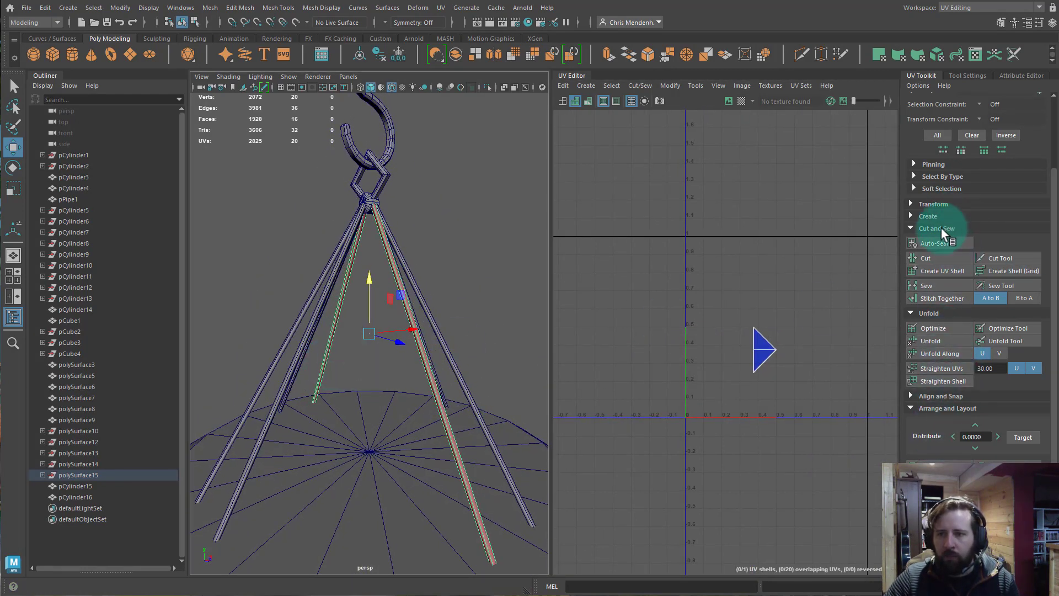
pyautogui.click(926, 229)
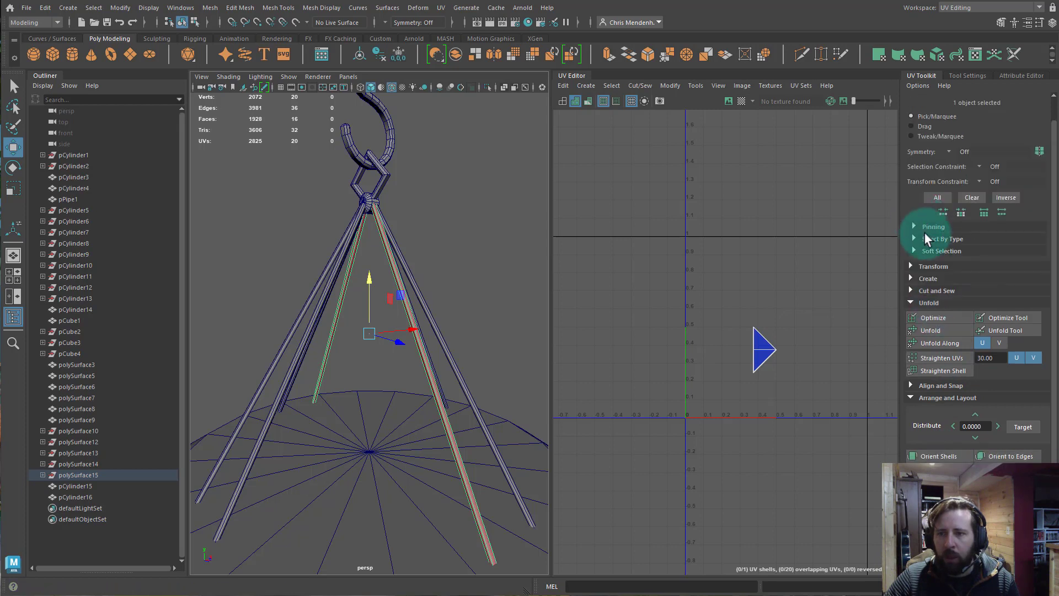
pyautogui.click(916, 280)
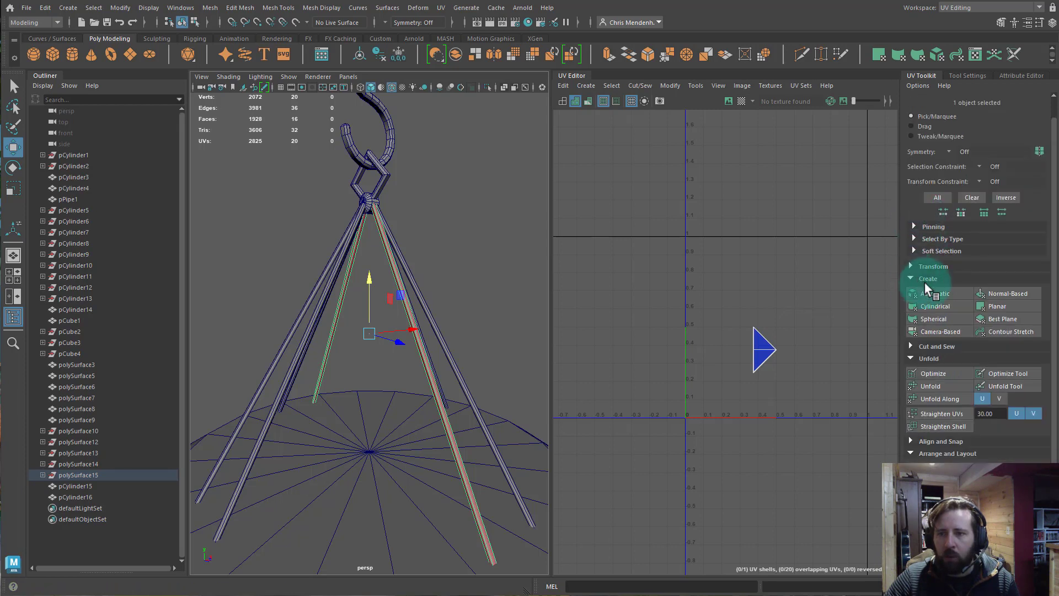
pyautogui.click(1012, 331)
pyautogui.keyDown('alt'); pyautogui.moveTo(780, 352); pyautogui.dragTo(796, 314, button='middle'); pyautogui.keyUp('alt')
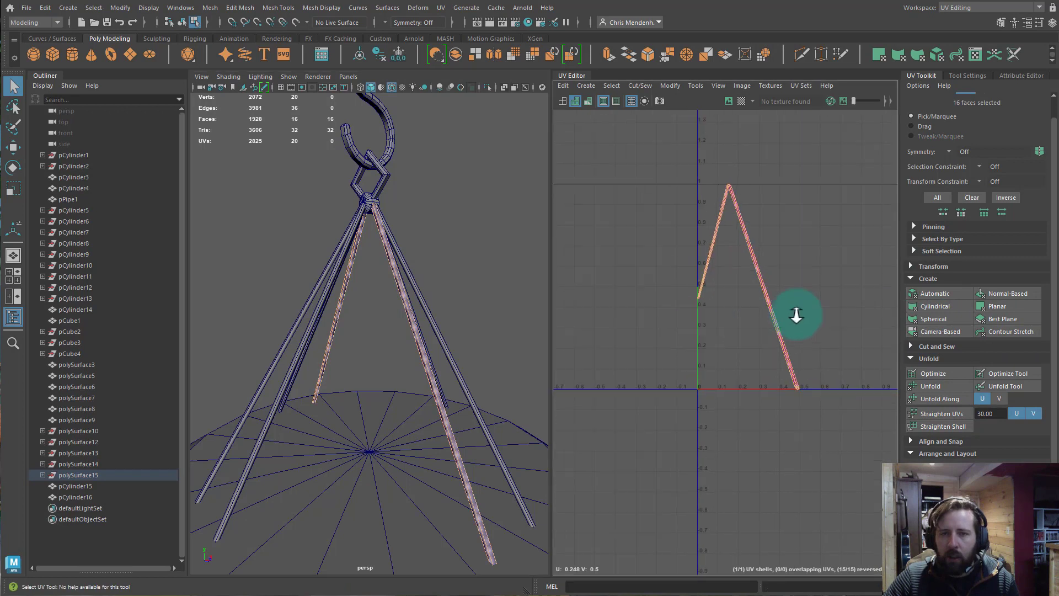
pyautogui.scroll(6, 805, 320)
# - Return to object mode and isolate the projected inverted-V rod in the perspective view
pyautogui.press('F8')
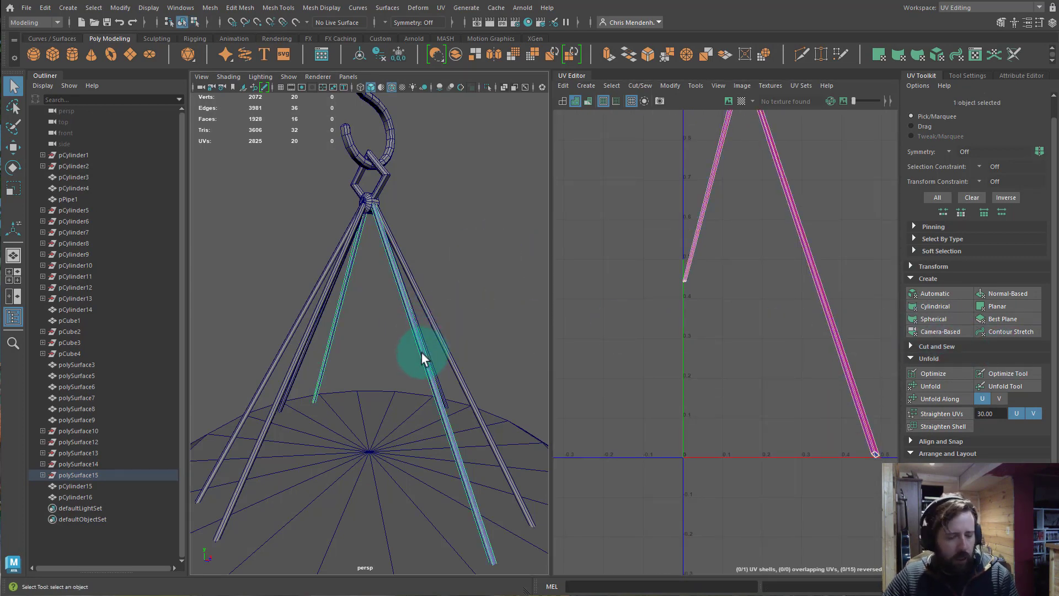
pyautogui.hotkey('ctrl', '1')
pyautogui.keyDown('alt'); pyautogui.moveTo(413, 343); pyautogui.dragTo(414, 278, button='middle'); pyautogui.keyUp('alt')
pyautogui.keyDown('alt'); pyautogui.moveTo(414, 278); pyautogui.dragTo(436, 270, button='right'); pyautogui.keyUp('alt')
pyautogui.keyDown('alt'); pyautogui.moveTo(435, 269); pyautogui.dragTo(430, 384, button='middle'); pyautogui.keyUp('alt')
# - Select the edge loop running lengthwise along the isolated rod and cut its UVs there
pyautogui.moveTo(387, 332); pyautogui.dragTo(396, 227, button='right')
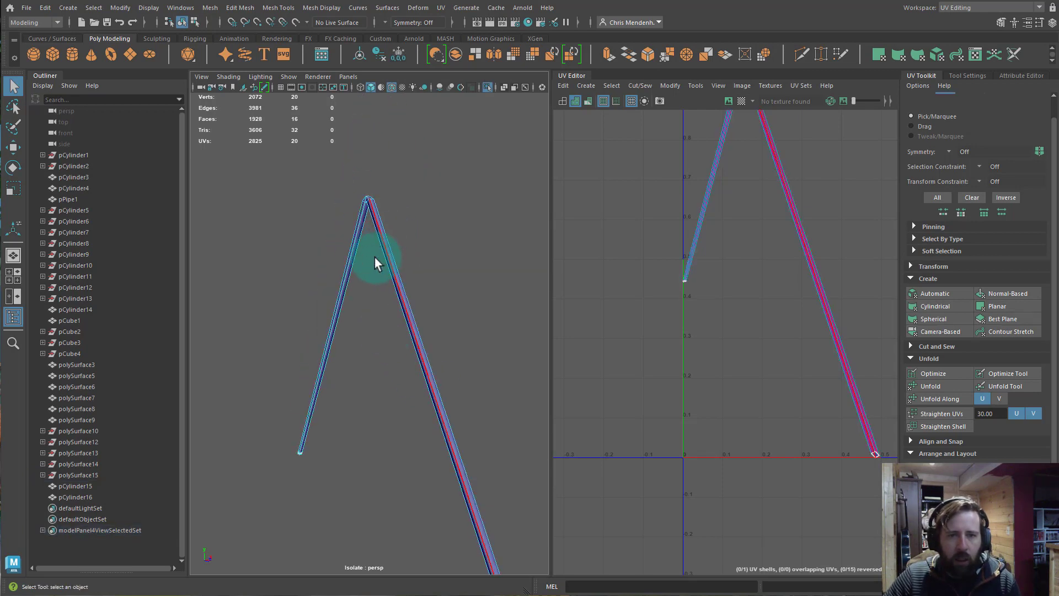
pyautogui.keyDown('alt'); pyautogui.moveTo(375, 263); pyautogui.dragTo(386, 235); pyautogui.keyUp('alt')
pyautogui.doubleClick(376, 242)
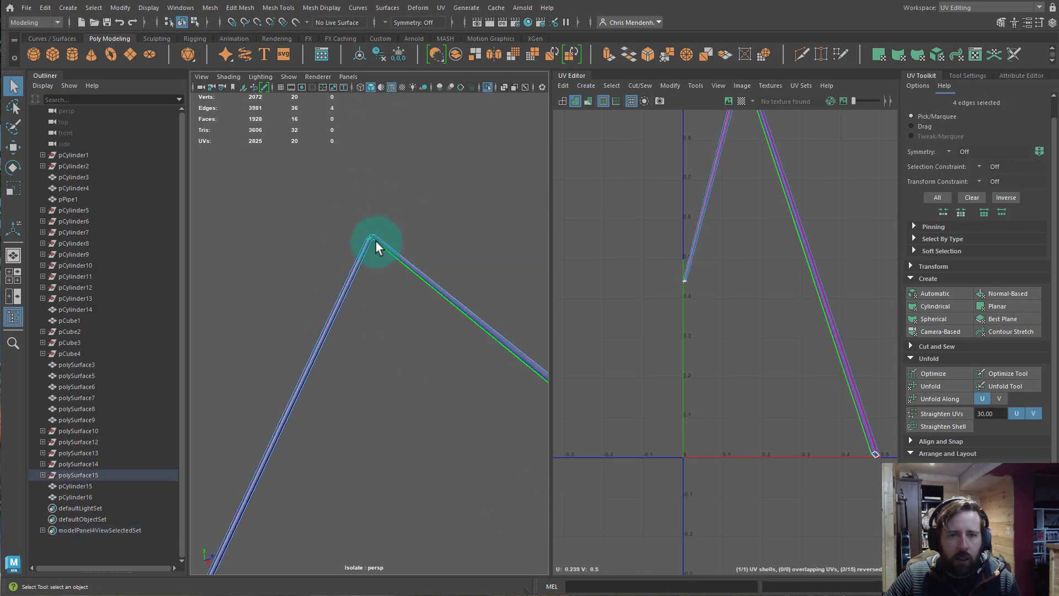
pyautogui.keyDown('shift'); pyautogui.moveTo(818, 226); pyautogui.dragTo(763, 207, button='right'); pyautogui.keyUp('shift')
# - Unfold the rod's UV shell and orient it vertically, keeping the shell selected
pyautogui.press('w')
pyautogui.click(794, 215)
pyautogui.keyDown('shift'); pyautogui.moveTo(845, 215); pyautogui.dragTo(660, 233, button='right'); pyautogui.keyUp('shift')
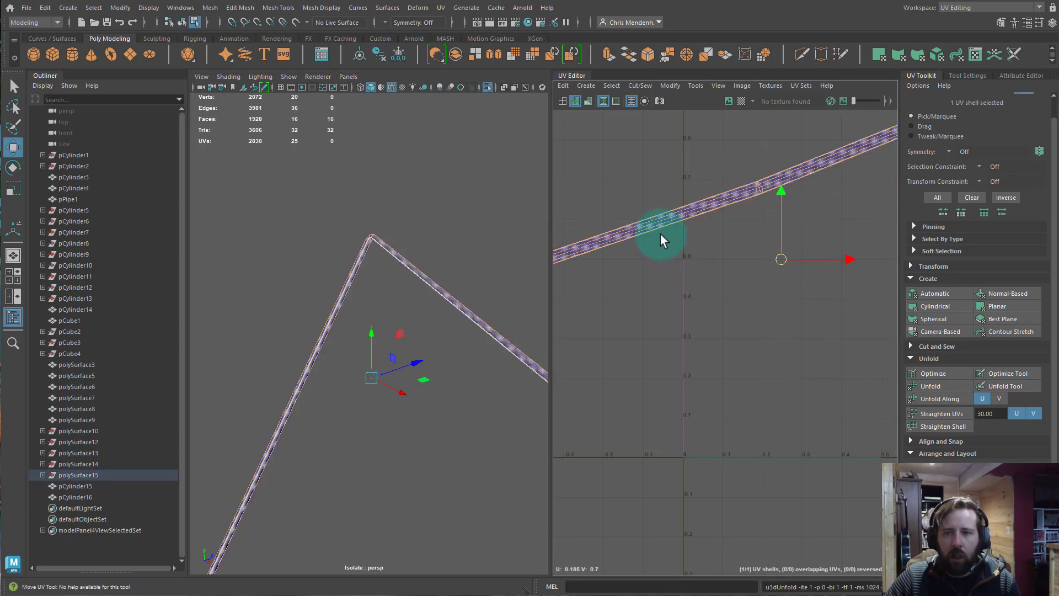
pyautogui.keyDown('alt'); pyautogui.moveTo(777, 243); pyautogui.dragTo(442, 342, button='right'); pyautogui.keyUp('alt')
pyautogui.keyDown('alt'); pyautogui.moveTo(728, 381); pyautogui.dragTo(607, 355, button='middle'); pyautogui.keyUp('alt')
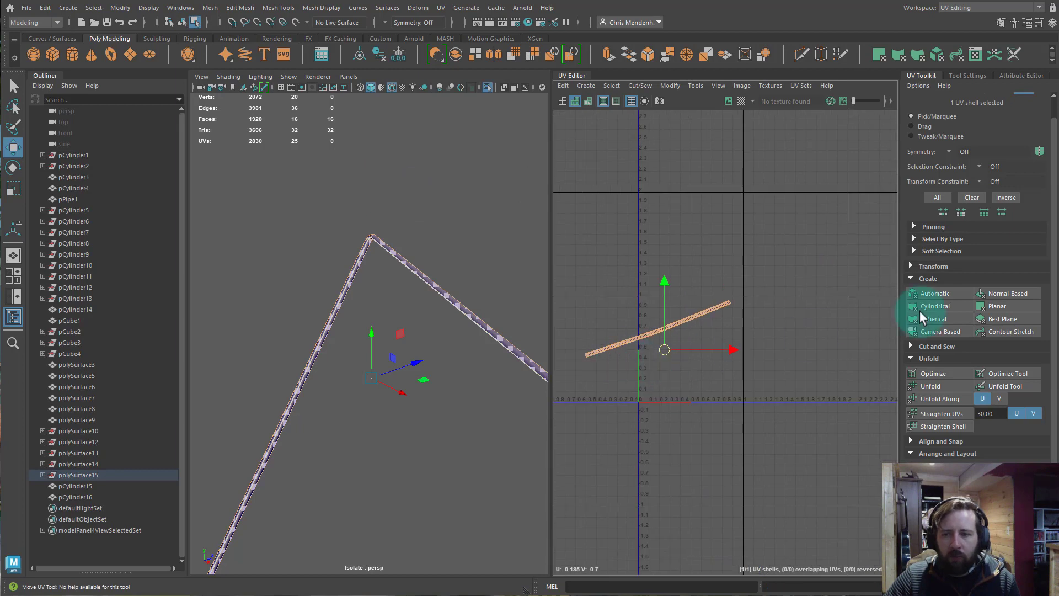
pyautogui.click(938, 481)
pyautogui.click(700, 377)
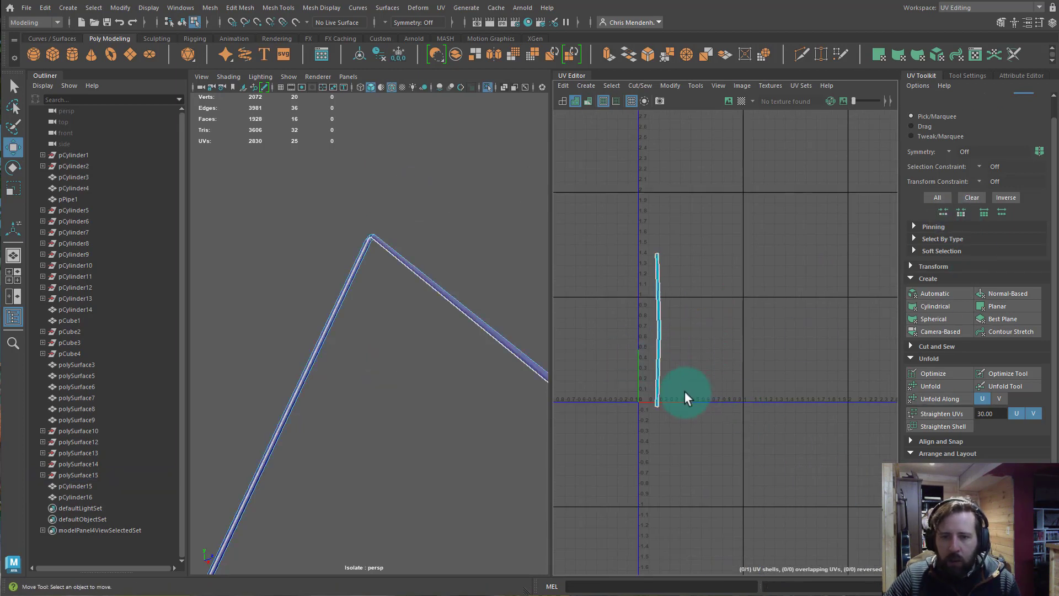
pyautogui.moveTo(642, 317); pyautogui.dragTo(690, 364)
# - Straighten the UVs of the rod's shell in both U and V
pyautogui.scroll(-2, 971, 386)
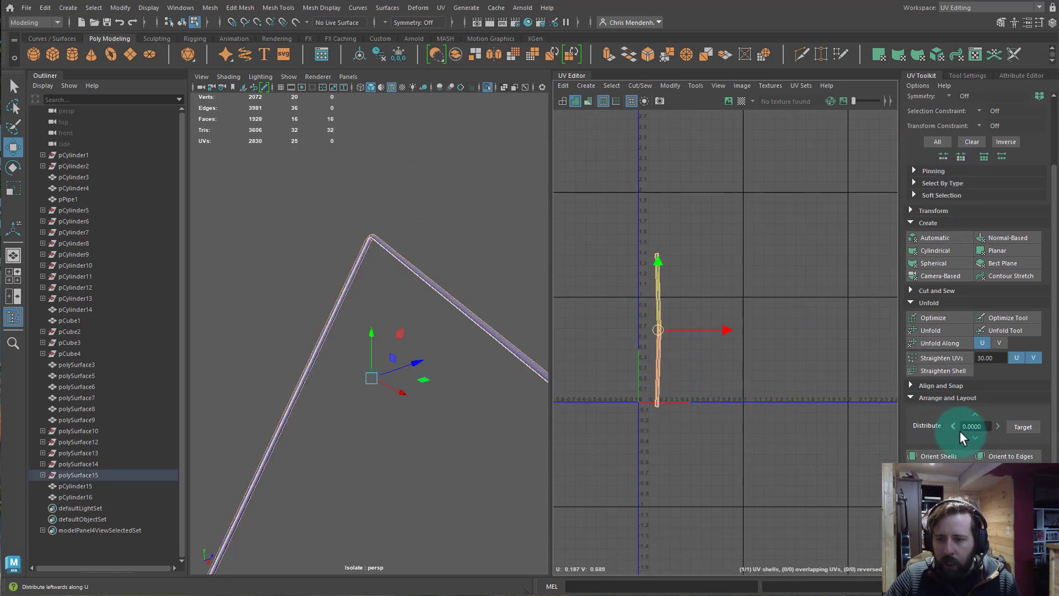
pyautogui.scroll(2, 941, 339)
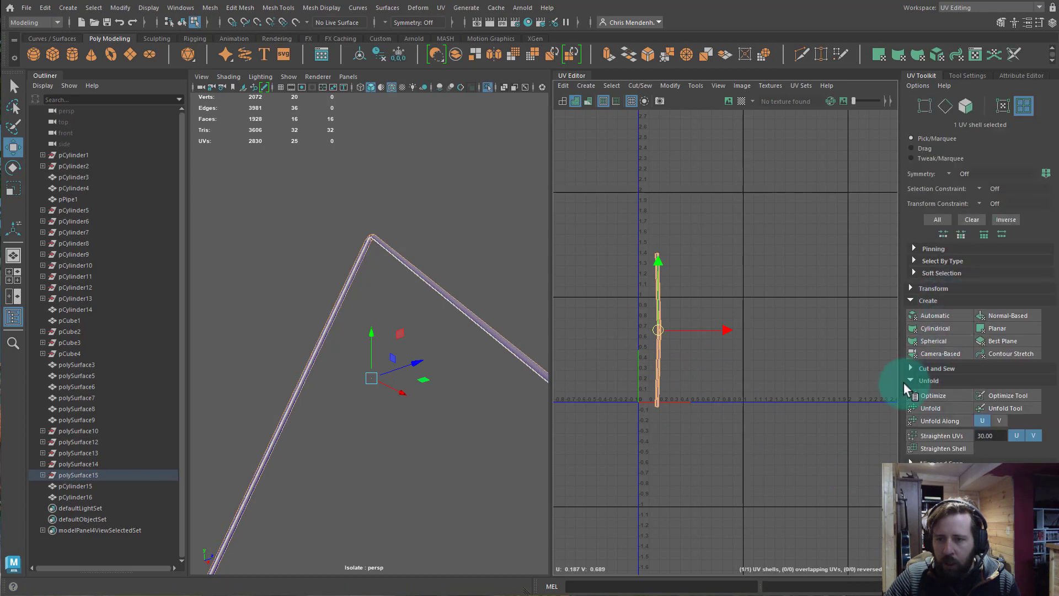
pyautogui.click(940, 436)
pyautogui.scroll(5, 670, 325)
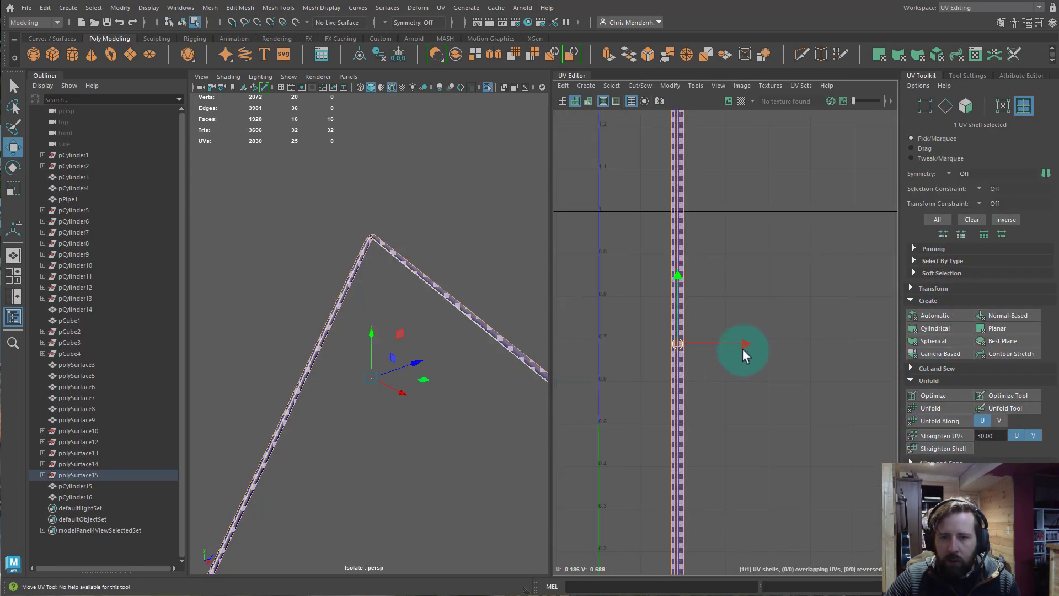
pyautogui.keyDown('alt'); pyautogui.moveTo(720, 303); pyautogui.dragTo(743, 373, button='middle'); pyautogui.keyUp('alt')
pyautogui.scroll(-4, 762, 353)
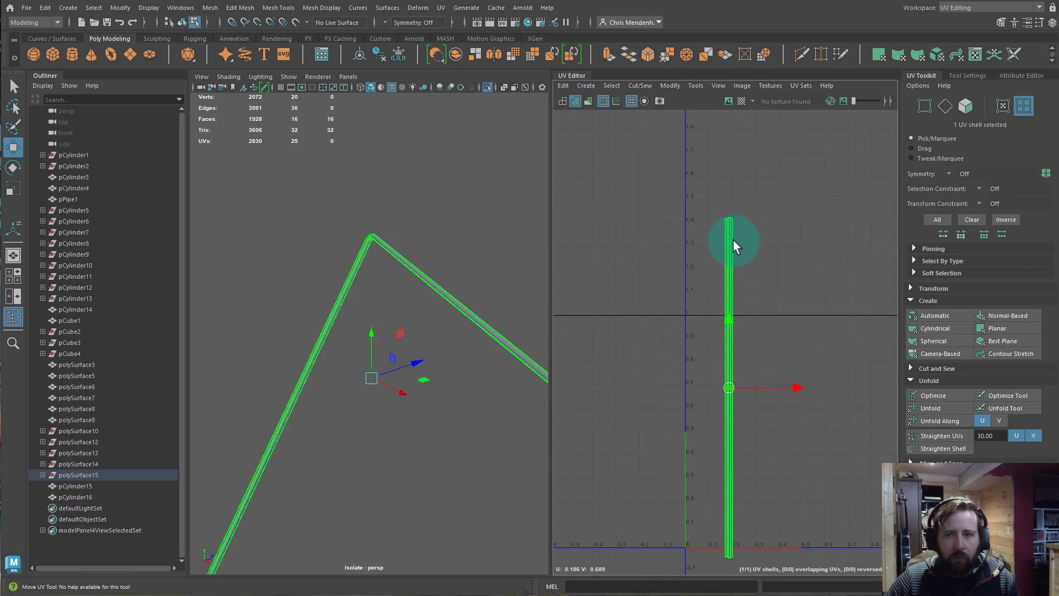
# - Display the checker map on the isolated rod and examine the pattern along both legs
pyautogui.rightClick(729, 220)
pyautogui.moveTo(729, 221); pyautogui.dragTo(684, 207, button='right')
pyautogui.moveTo(713, 218); pyautogui.dragTo(763, 253)
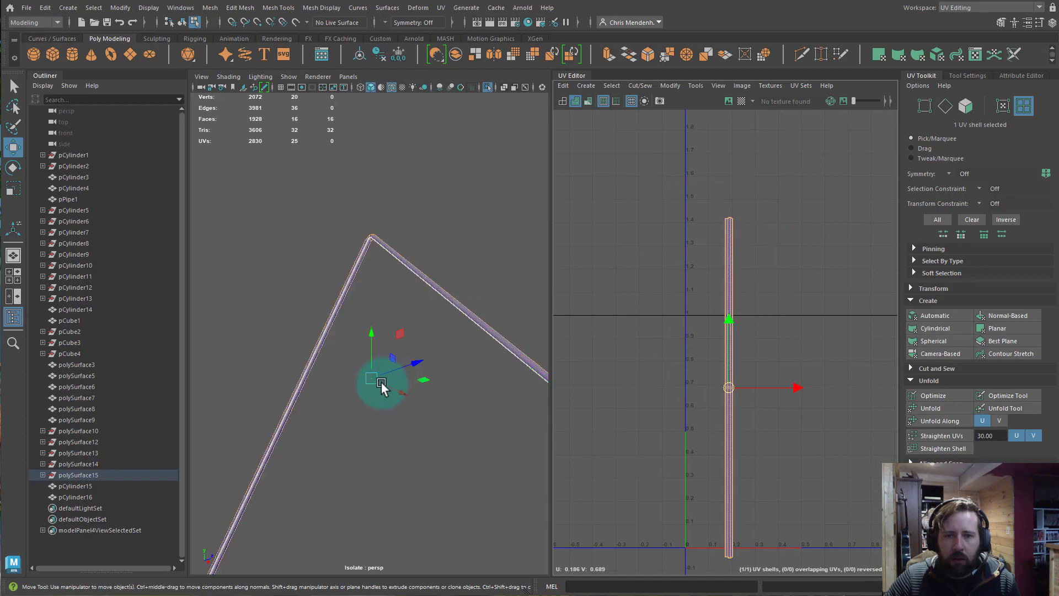
pyautogui.keyDown('alt'); pyautogui.moveTo(381, 386); pyautogui.dragTo(379, 368); pyautogui.keyUp('alt')
pyautogui.click(742, 102)
pyautogui.keyDown('alt'); pyautogui.moveTo(421, 271); pyautogui.dragTo(693, 298); pyautogui.keyUp('alt')
pyautogui.keyDown('alt'); pyautogui.moveTo(770, 311); pyautogui.dragTo(748, 177, button='middle'); pyautogui.keyUp('alt')
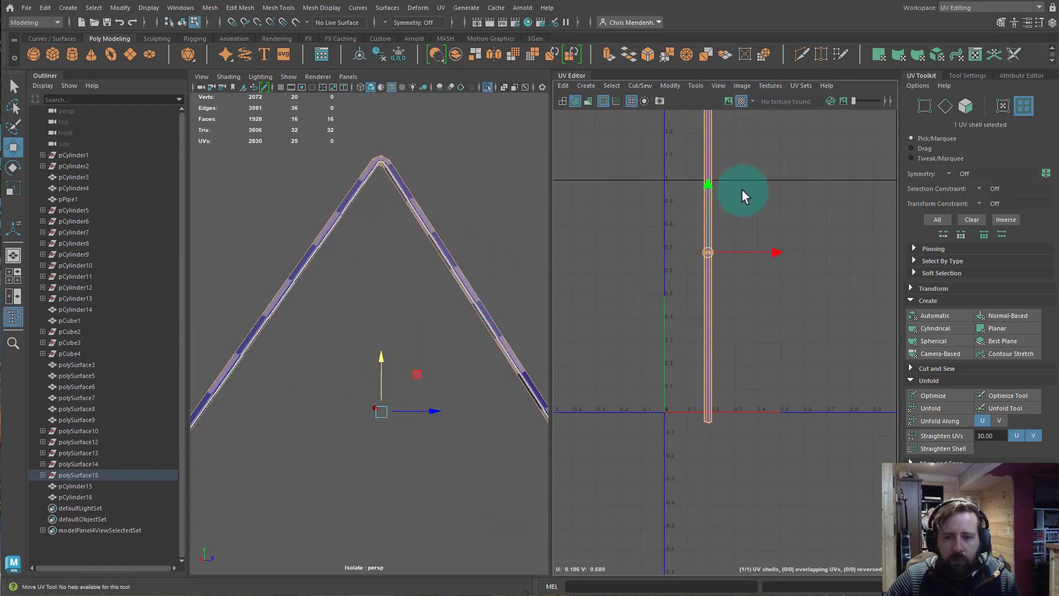
pyautogui.keyDown('alt'); pyautogui.moveTo(456, 426); pyautogui.dragTo(454, 314, button='middle'); pyautogui.keyUp('alt')
pyautogui.keyDown('alt'); pyautogui.moveTo(454, 315); pyautogui.dragTo(208, 299, button='right'); pyautogui.keyUp('alt')
pyautogui.keyDown('alt'); pyautogui.moveTo(389, 362); pyautogui.dragTo(432, 339, button='middle'); pyautogui.keyUp('alt')
pyautogui.keyDown('alt'); pyautogui.moveTo(304, 343); pyautogui.dragTo(560, 395, button='right'); pyautogui.keyUp('alt')
pyautogui.keyDown('alt'); pyautogui.moveTo(689, 117); pyautogui.dragTo(662, 312, button='middle'); pyautogui.keyUp('alt')
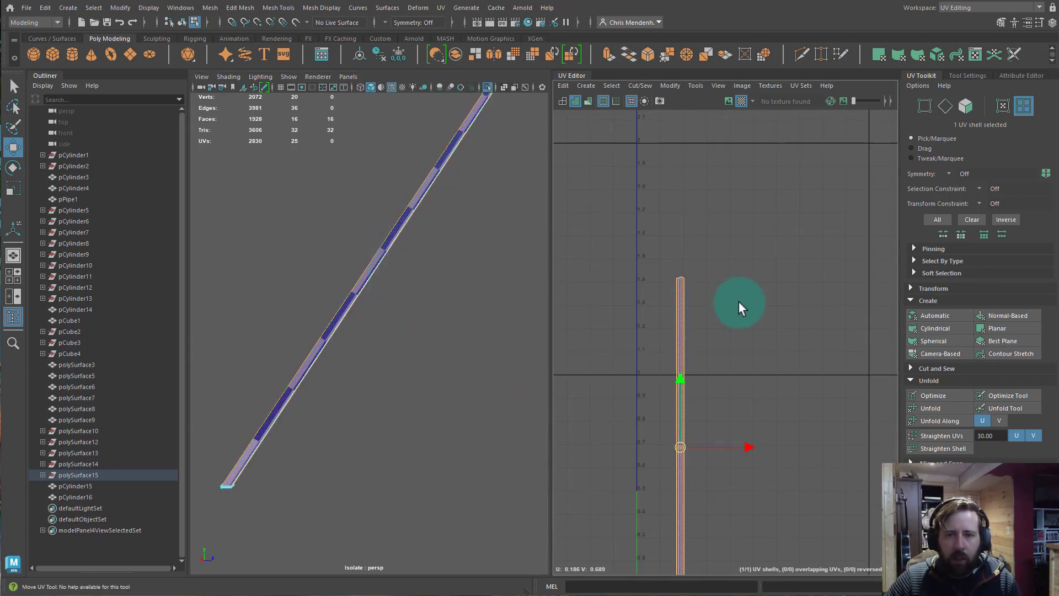
# - Return to object mode and end the isolation of the unwrapped rod
pyautogui.moveTo(369, 311); pyautogui.dragTo(435, 279, button='right')
pyautogui.hotkey('ctrl', '1')
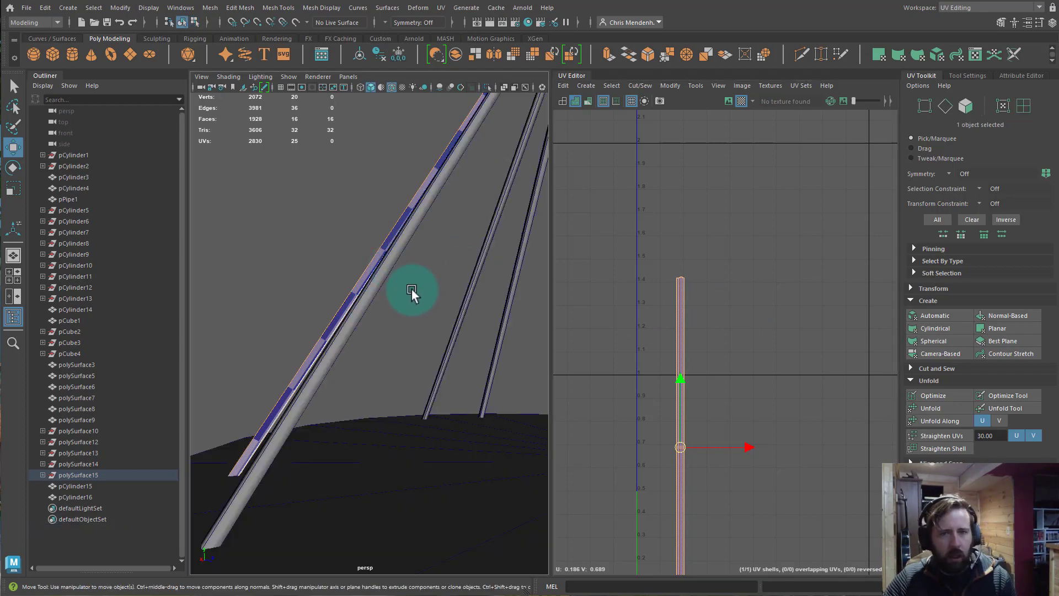
pyautogui.scroll(-8, 412, 291)
pyautogui.keyDown('alt'); pyautogui.moveTo(373, 299); pyautogui.dragTo(455, 326); pyautogui.keyUp('alt')
pyautogui.keyDown('alt'); pyautogui.moveTo(455, 326); pyautogui.dragTo(532, 328, button='right'); pyautogui.keyUp('alt')
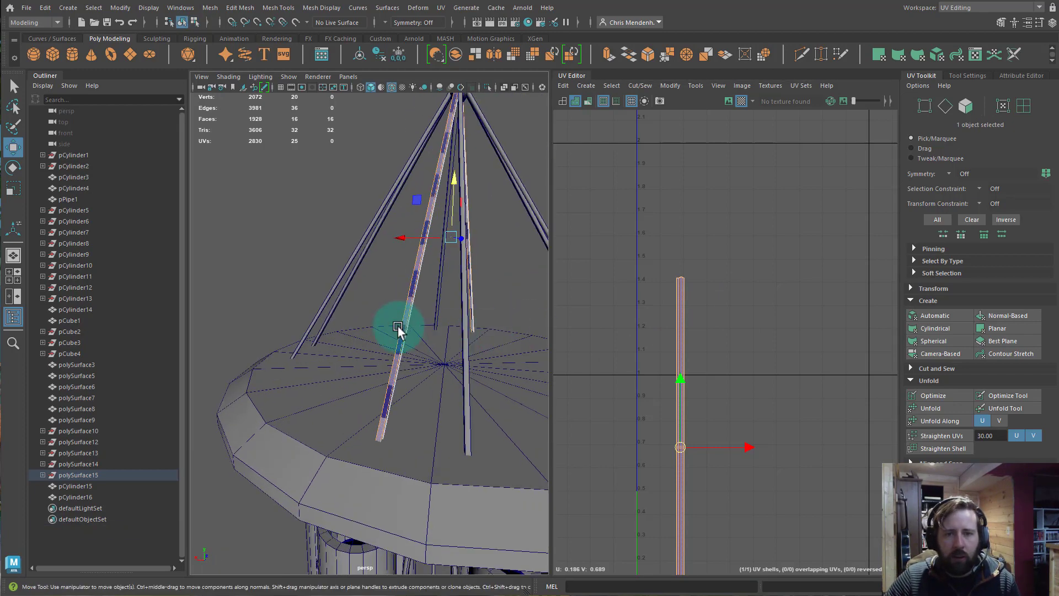
# - Select the inverted-V rods around the disc one at a time to compare their UVs with the unwrapped rod's
pyautogui.click(456, 336)
pyautogui.click(464, 318)
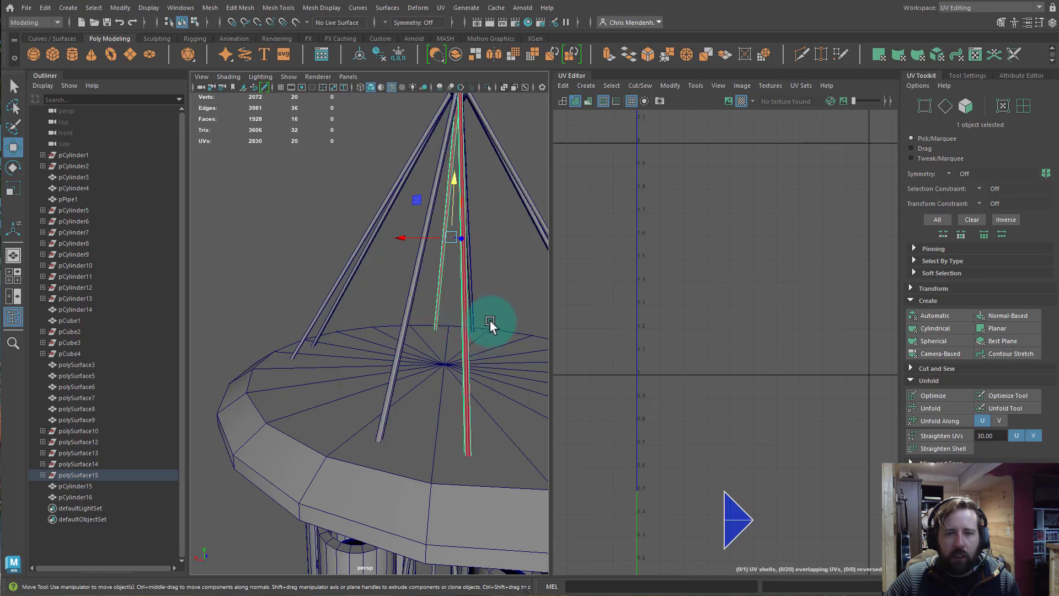
pyautogui.keyDown('alt'); pyautogui.moveTo(469, 328); pyautogui.dragTo(434, 340); pyautogui.keyUp('alt')
pyautogui.click(478, 231)
pyautogui.keyDown('alt'); pyautogui.moveTo(486, 309); pyautogui.dragTo(405, 279); pyautogui.keyUp('alt')
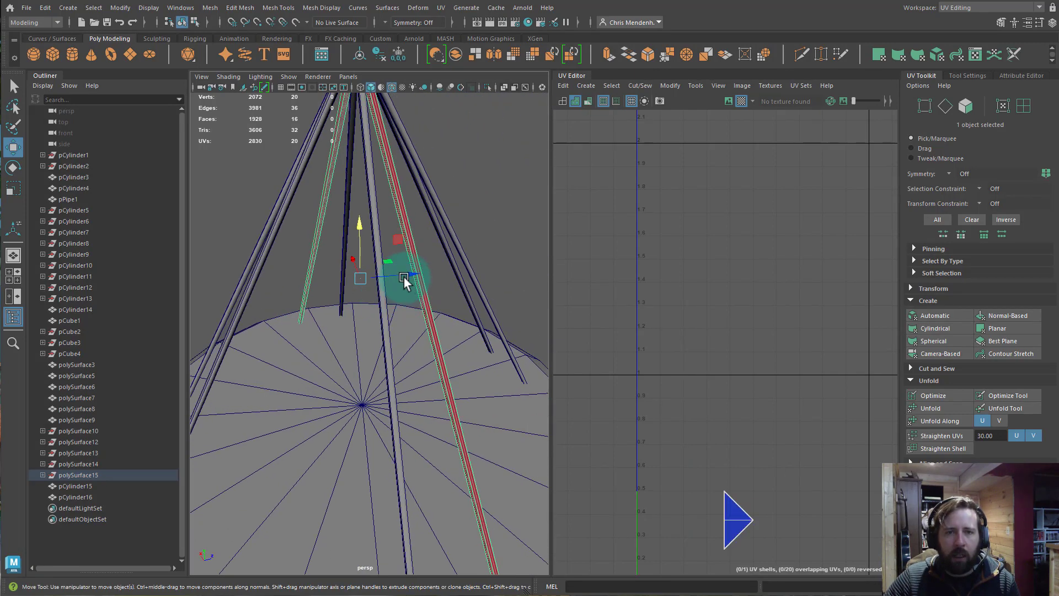
pyautogui.click(442, 211)
pyautogui.click(432, 224)
pyautogui.click(404, 209)
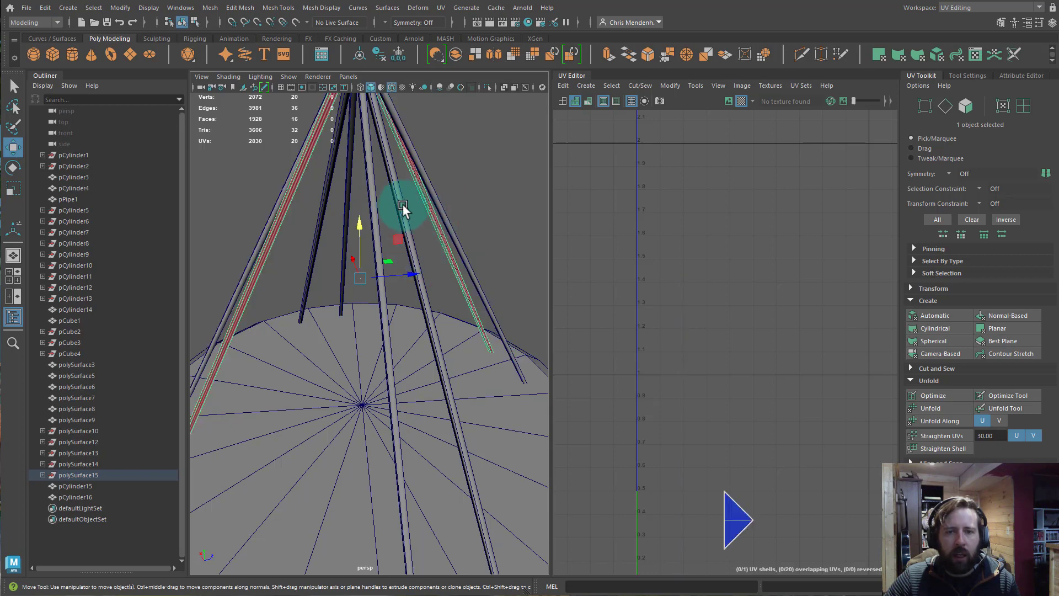
pyautogui.click(379, 210)
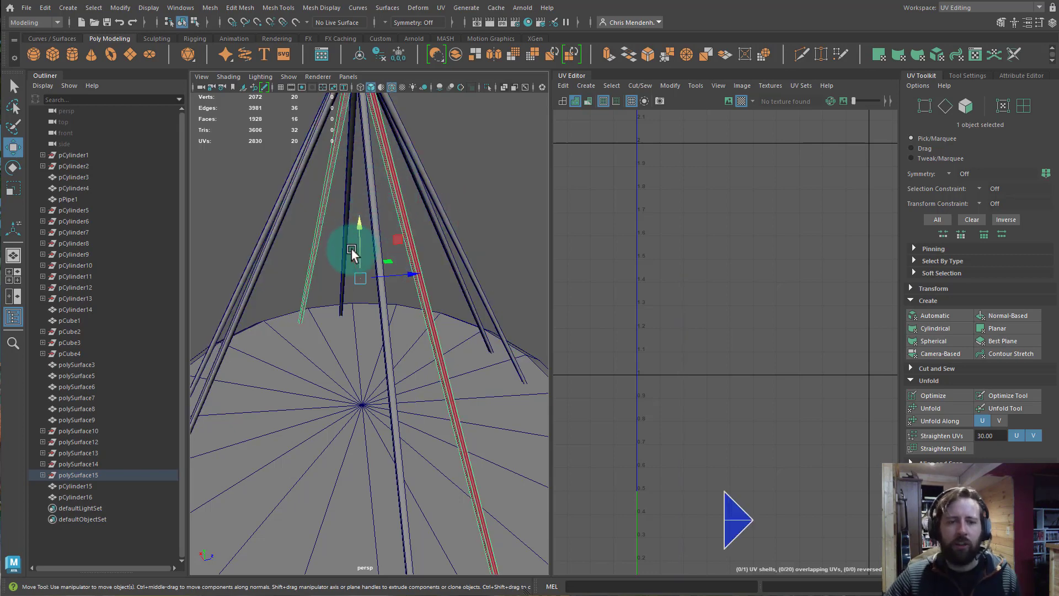
pyautogui.click(256, 289)
pyautogui.click(252, 281)
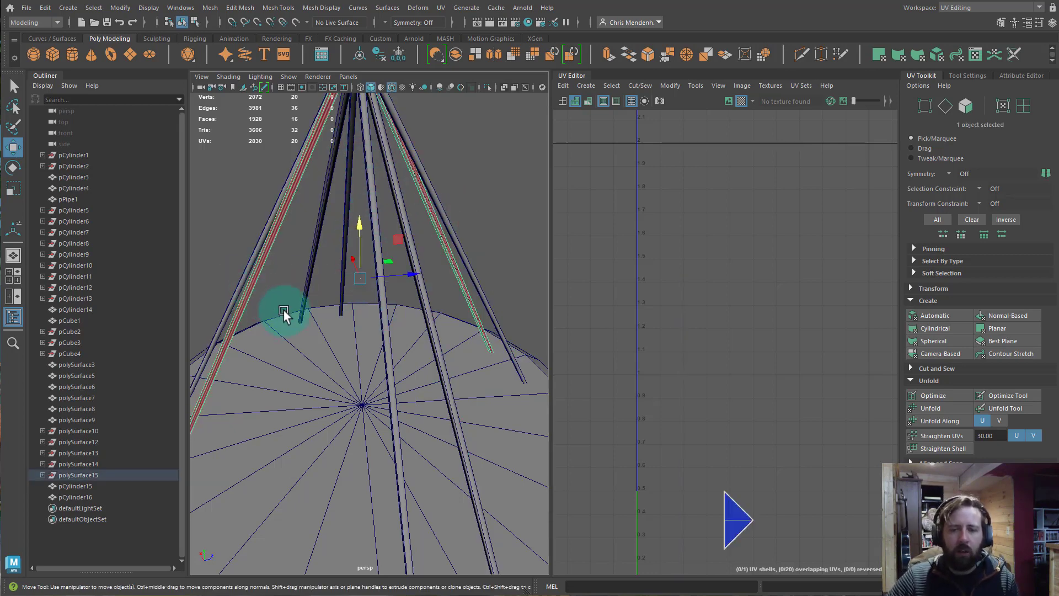
pyautogui.keyDown('alt'); pyautogui.moveTo(284, 312); pyautogui.dragTo(316, 237); pyautogui.keyUp('alt')
pyautogui.click(320, 194)
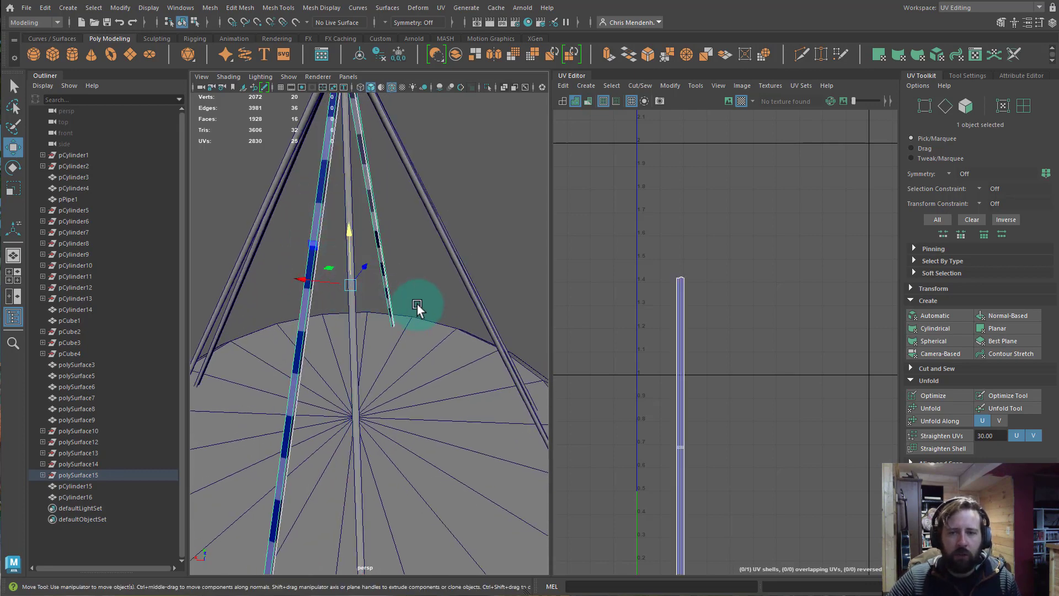
# - Copy the unwrapped rod's UVs to the neighbouring rod with Transfer Attributes, using all UV sets, component sample space and closest-to-point search
pyautogui.keyDown('alt'); pyautogui.moveTo(419, 308); pyautogui.dragTo(479, 227, button='middle'); pyautogui.keyUp('alt')
pyautogui.keyDown('alt'); pyautogui.moveTo(762, 342); pyautogui.dragTo(651, 393, button='right'); pyautogui.keyUp('alt')
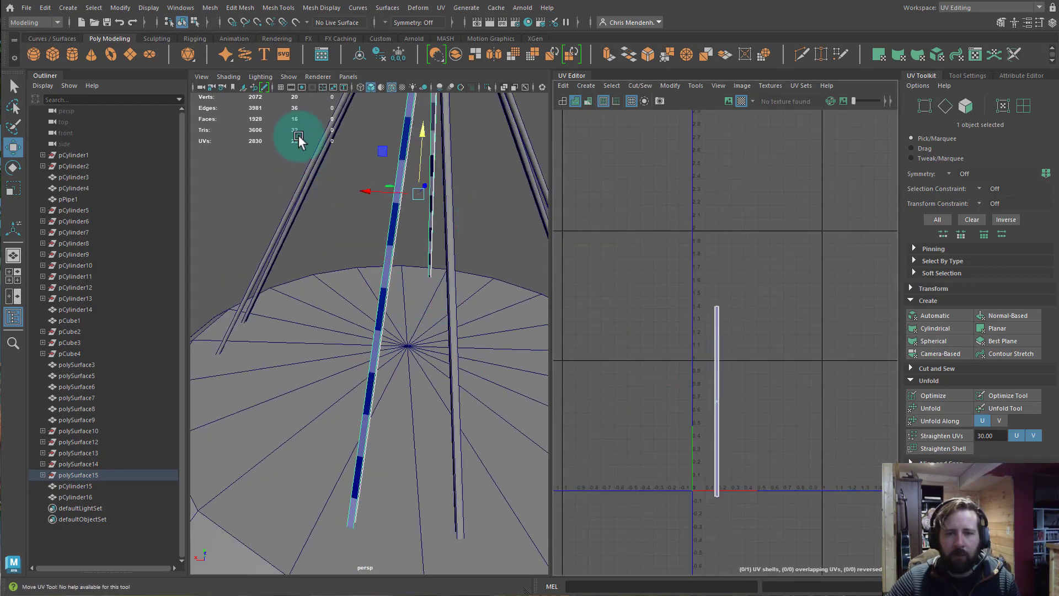
pyautogui.keyDown('alt'); pyautogui.moveTo(473, 296); pyautogui.dragTo(400, 468); pyautogui.keyUp('alt')
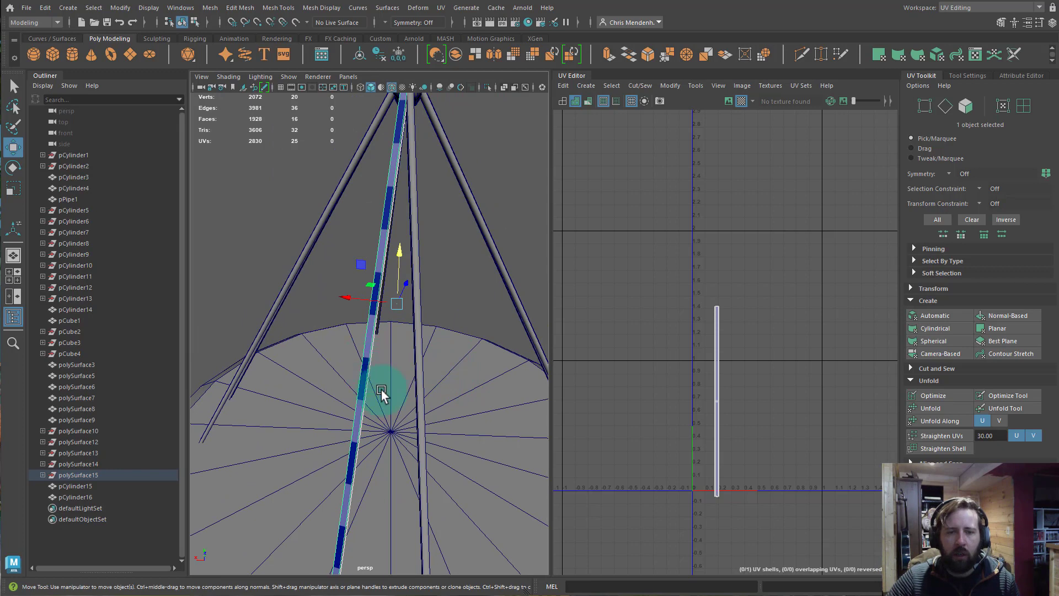
pyautogui.keyDown('alt'); pyautogui.moveTo(378, 386); pyautogui.dragTo(443, 386); pyautogui.keyUp('alt')
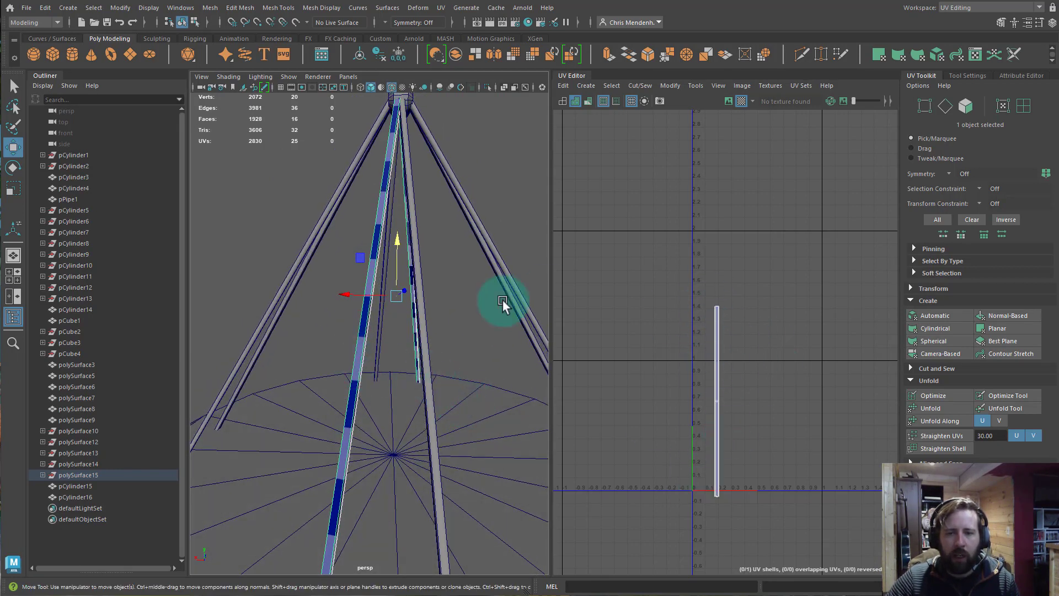
pyautogui.keyDown('shift'); pyautogui.click(428, 384); pyautogui.keyUp('shift')
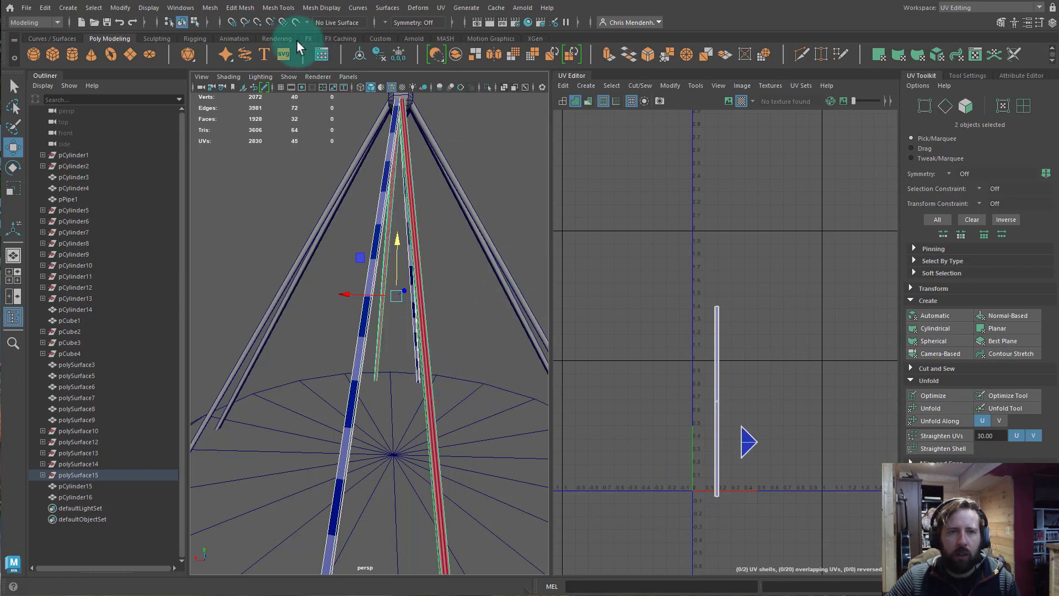
pyautogui.click(231, 9)
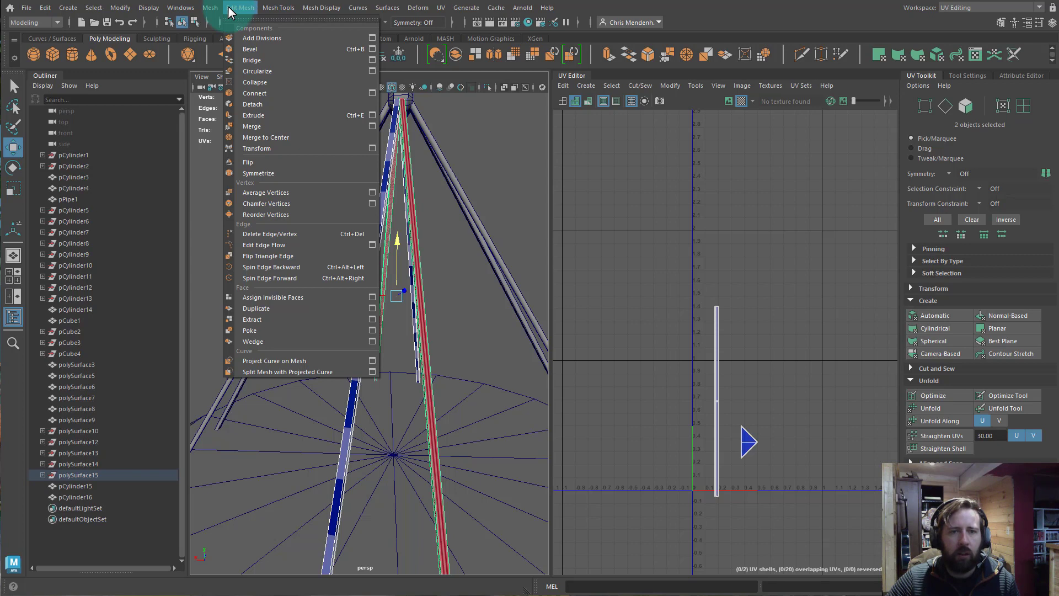
pyautogui.moveTo(210, 10)
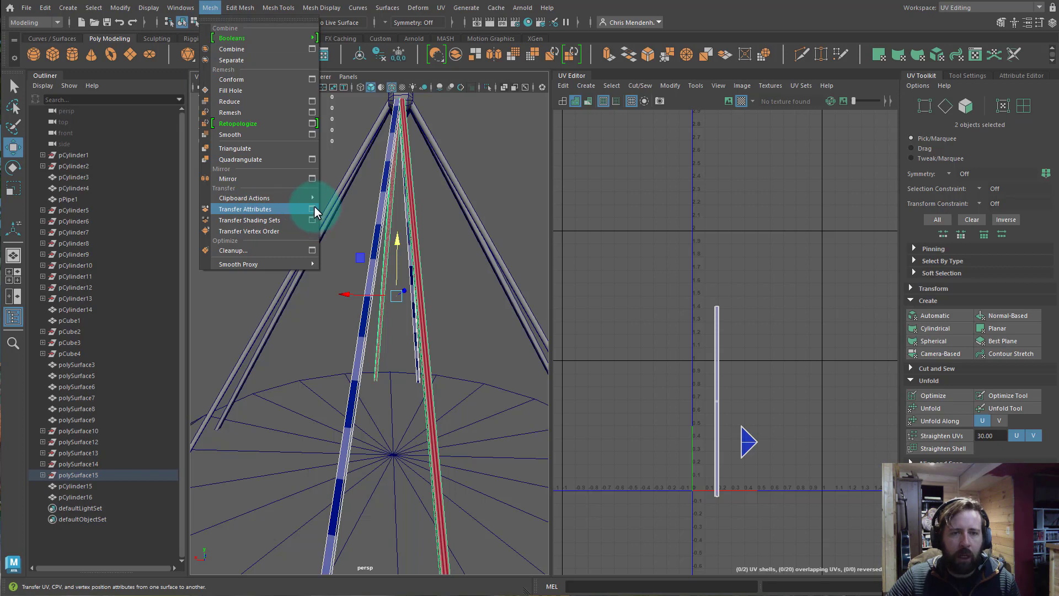
pyautogui.click(313, 209)
pyautogui.moveTo(729, 116); pyautogui.dragTo(589, 188)
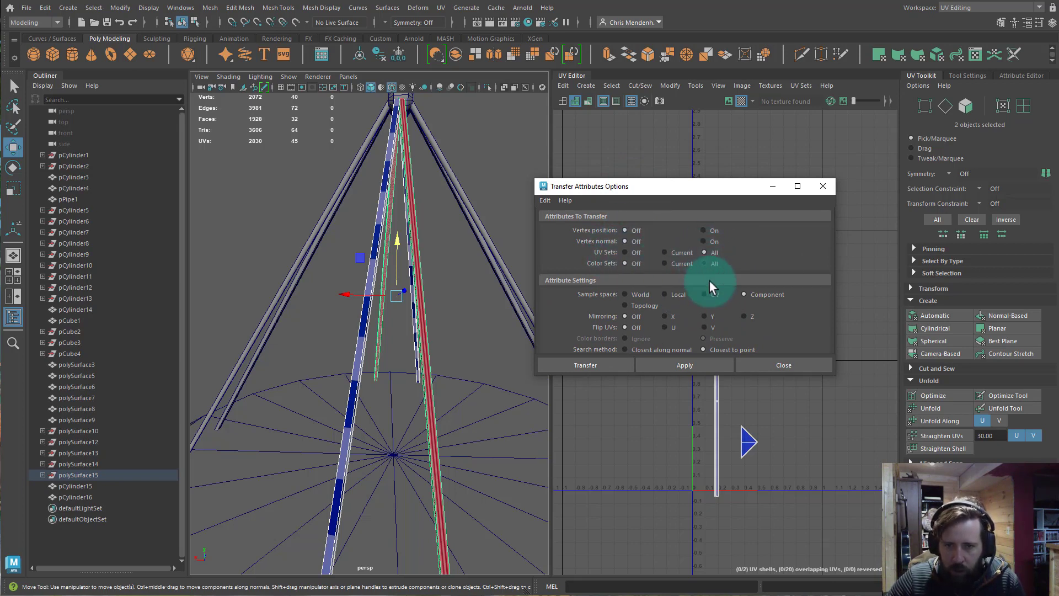
pyautogui.click(677, 364)
pyautogui.moveTo(778, 180); pyautogui.dragTo(1050, 163)
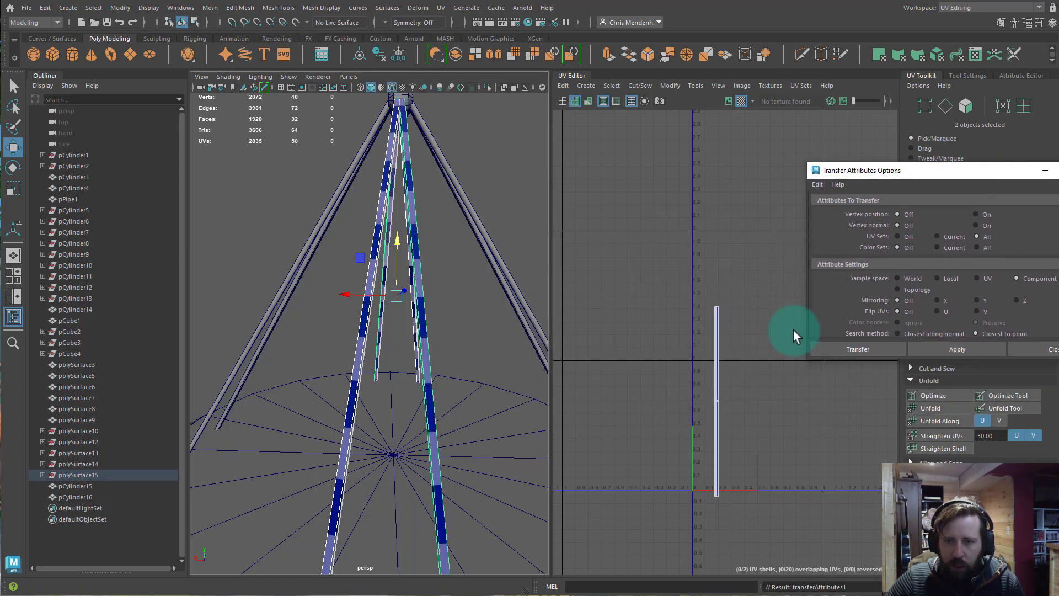
# - Move one rod's UV shell sideways to about U -0.034
pyautogui.moveTo(726, 342); pyautogui.dragTo(713, 351, button='right')
pyautogui.click(729, 388)
pyautogui.moveTo(783, 401)
pyautogui.mouseDown()
pyautogui.moveTo(816, 403)
pyautogui.moveTo(765, 400)
pyautogui.mouseUp()
pyautogui.click(742, 383)
pyautogui.click(703, 369)
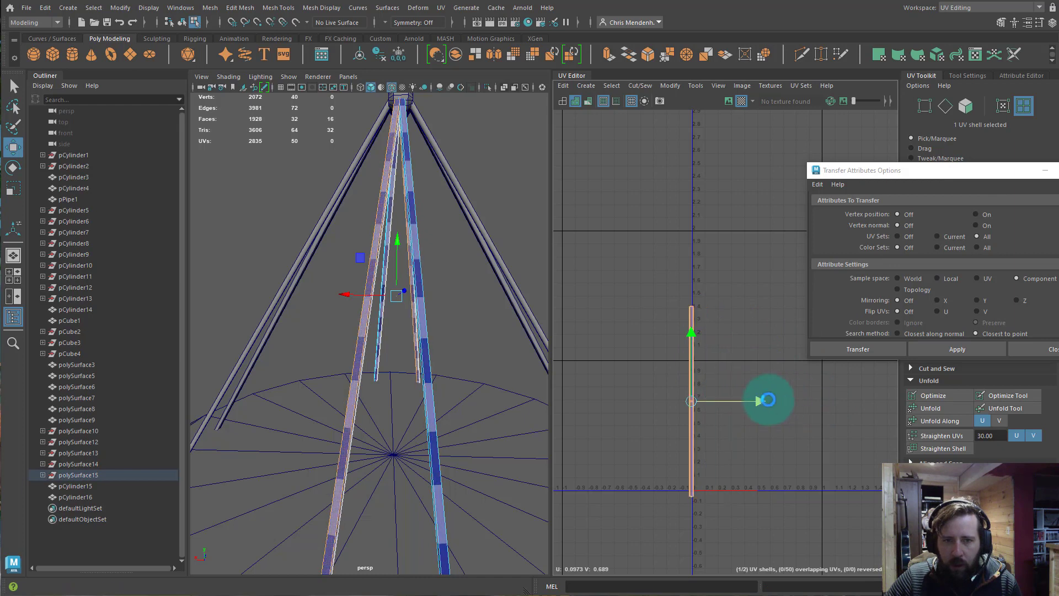
# - Select both rods together and move one of their overlapping UV shells apart to U 0.148
pyautogui.moveTo(409, 249); pyautogui.dragTo(412, 233, button='right')
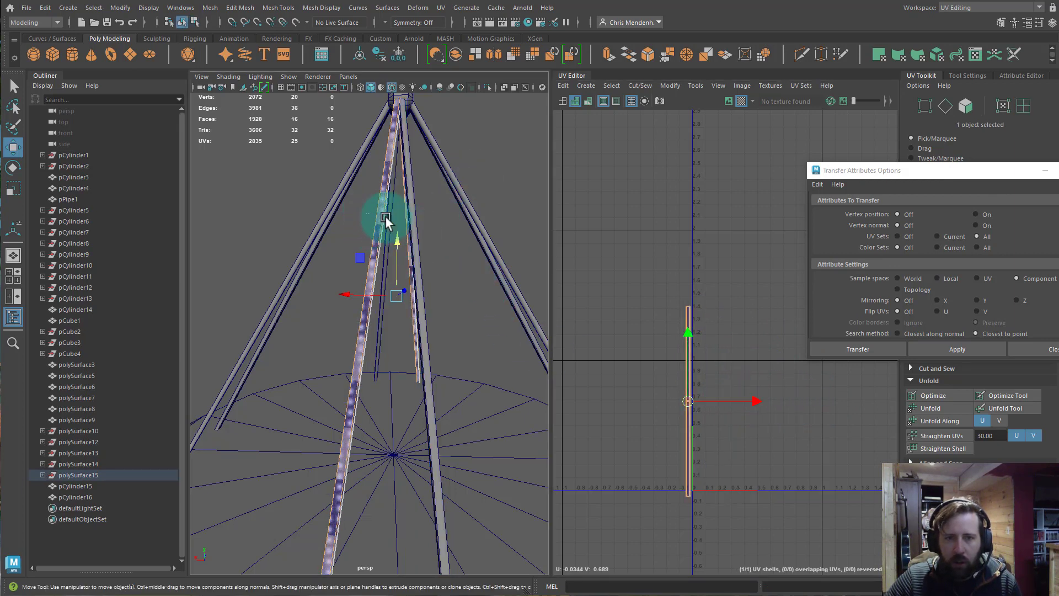
pyautogui.keyDown('shift'); pyautogui.click(409, 243); pyautogui.keyUp('shift')
pyautogui.moveTo(688, 375); pyautogui.dragTo(643, 366, button='right')
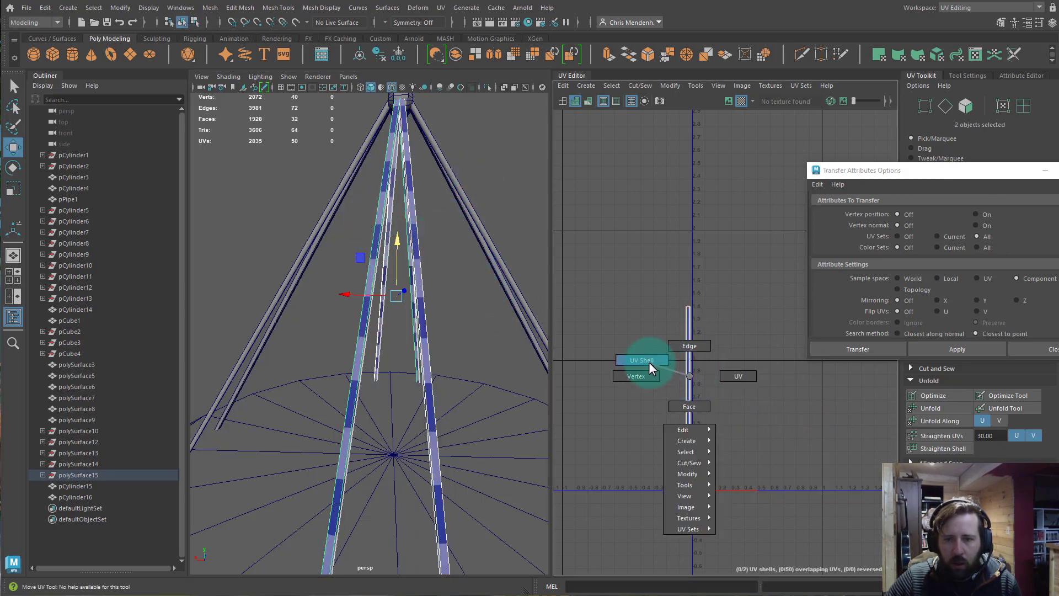
pyautogui.click(688, 385)
pyautogui.moveTo(756, 405); pyautogui.dragTo(783, 398)
pyautogui.click(780, 425)
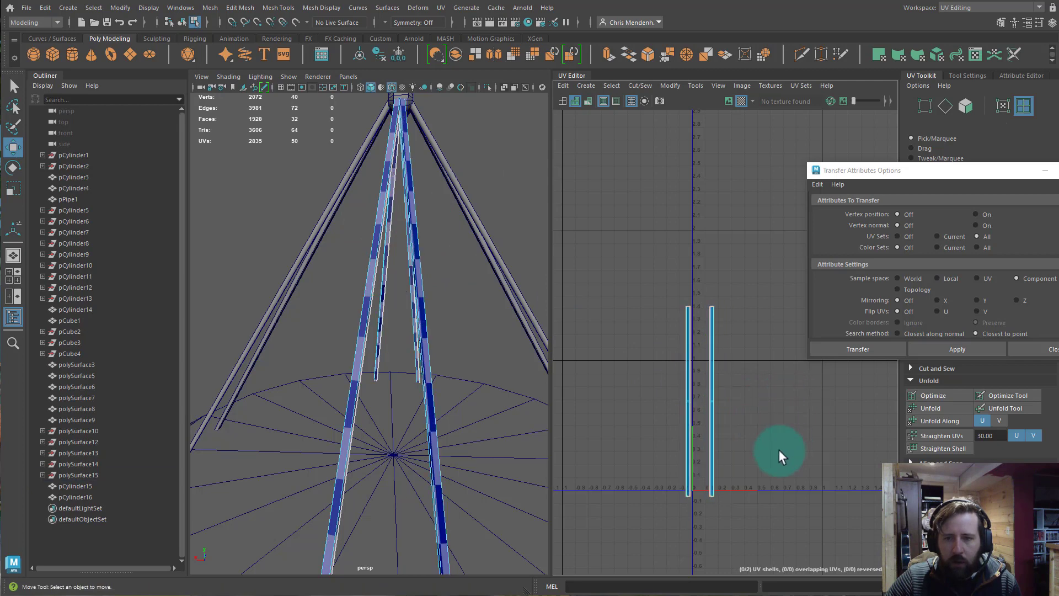
pyautogui.scroll(3, 733, 398)
pyautogui.scroll(1, 732, 397)
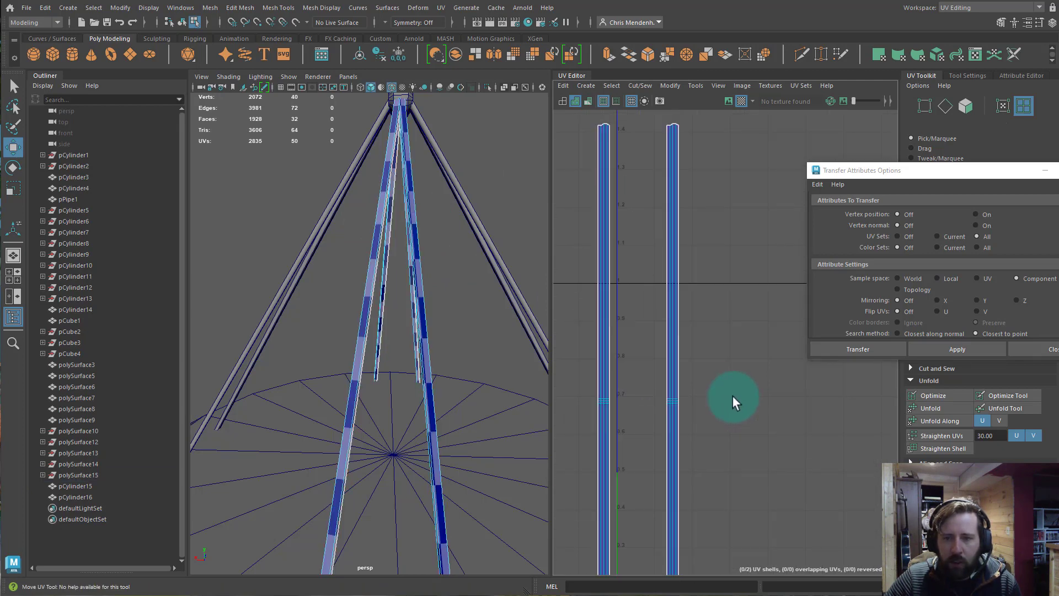
pyautogui.scroll(-3, 717, 408)
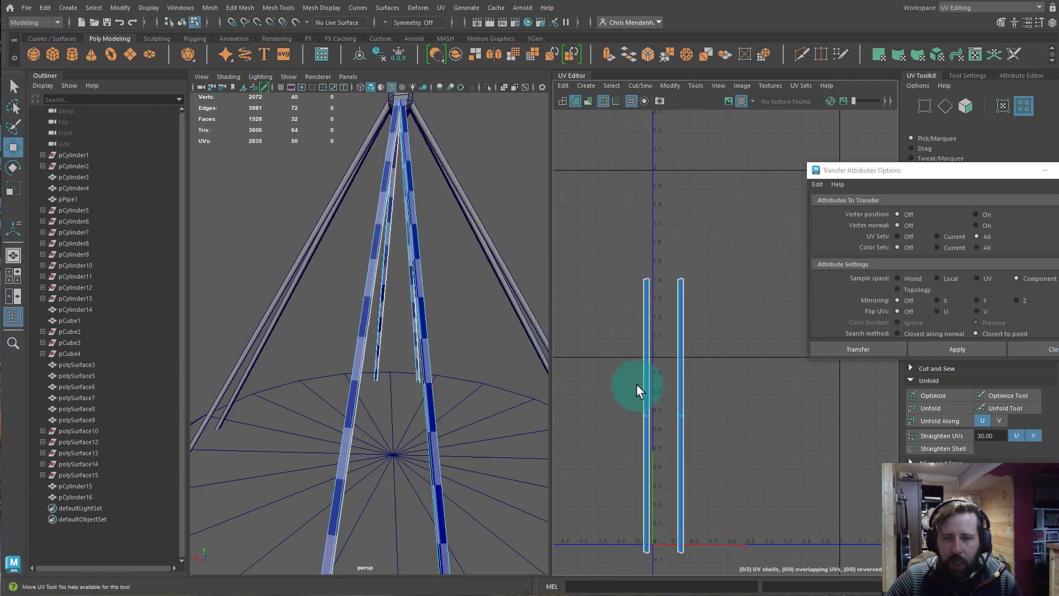
# - Transfer the UVs from the rod whose shell sits at U 0.148 to the next rod around the disc
pyautogui.click(681, 413)
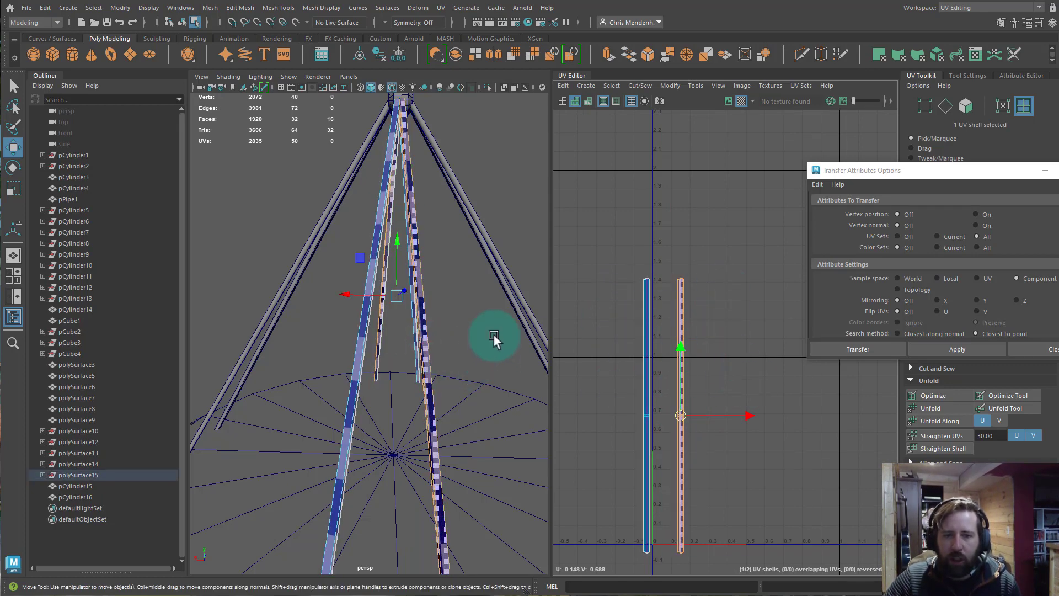
pyautogui.keyDown('alt'); pyautogui.moveTo(494, 336); pyautogui.dragTo(457, 339); pyautogui.keyUp('alt')
pyautogui.moveTo(358, 354); pyautogui.dragTo(443, 254, button='right')
pyautogui.click(351, 347)
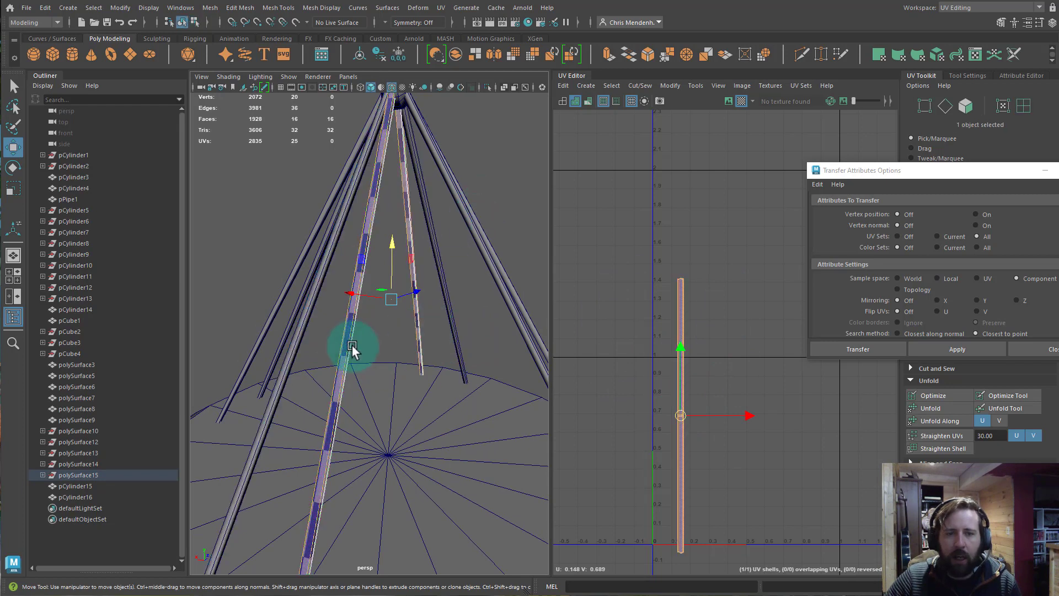
pyautogui.click(668, 375)
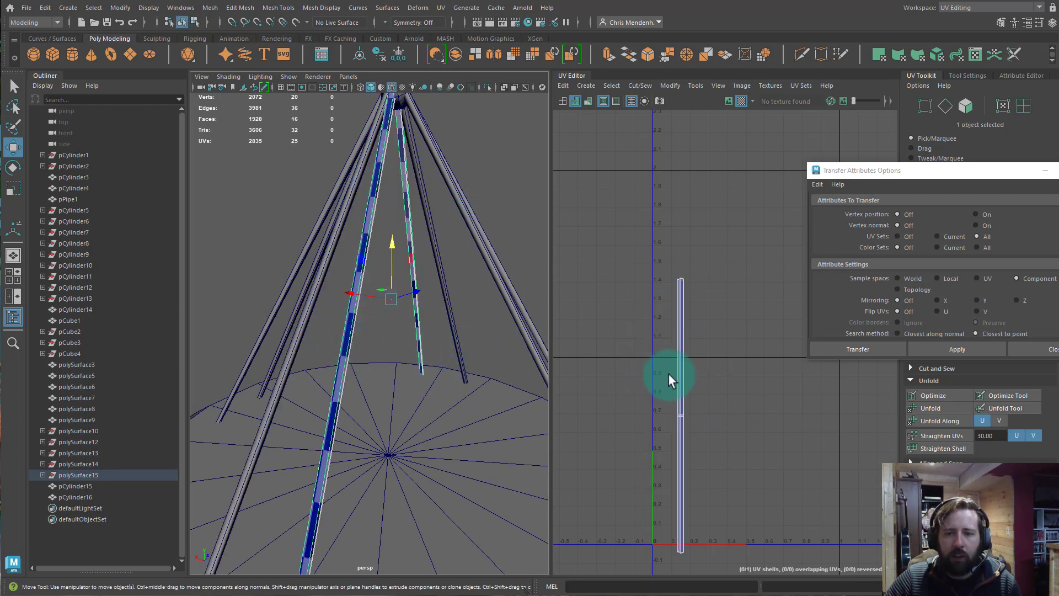
pyautogui.keyDown('shift'); pyautogui.click(474, 234); pyautogui.keyUp('shift')
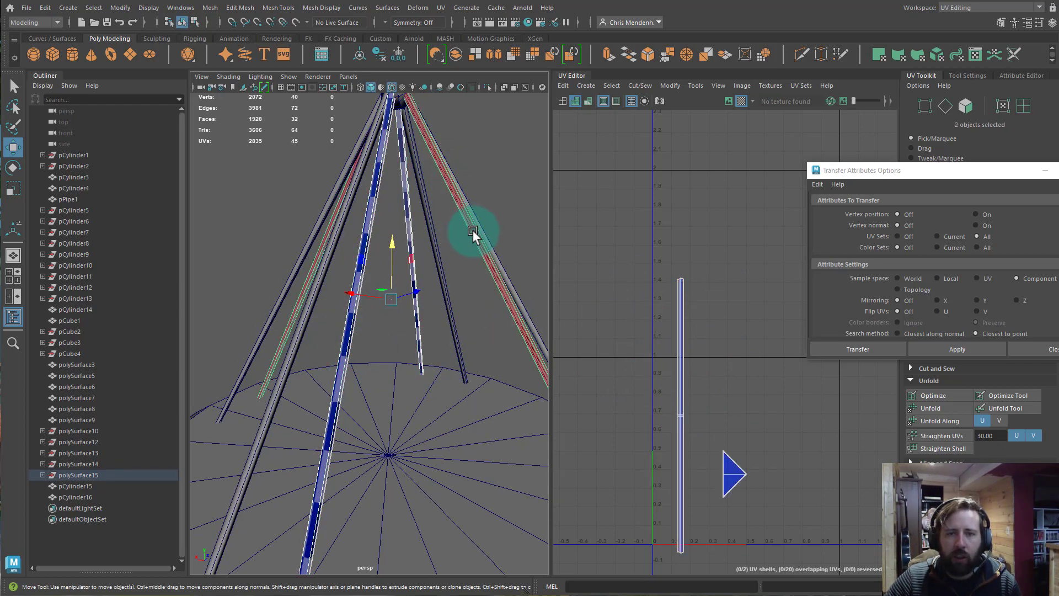
pyautogui.click(981, 350)
# - Transfer the newly mapped rod's UVs to the following inverted-V rod around the disc
pyautogui.keyDown('alt'); pyautogui.moveTo(485, 260); pyautogui.dragTo(488, 298); pyautogui.keyUp('alt')
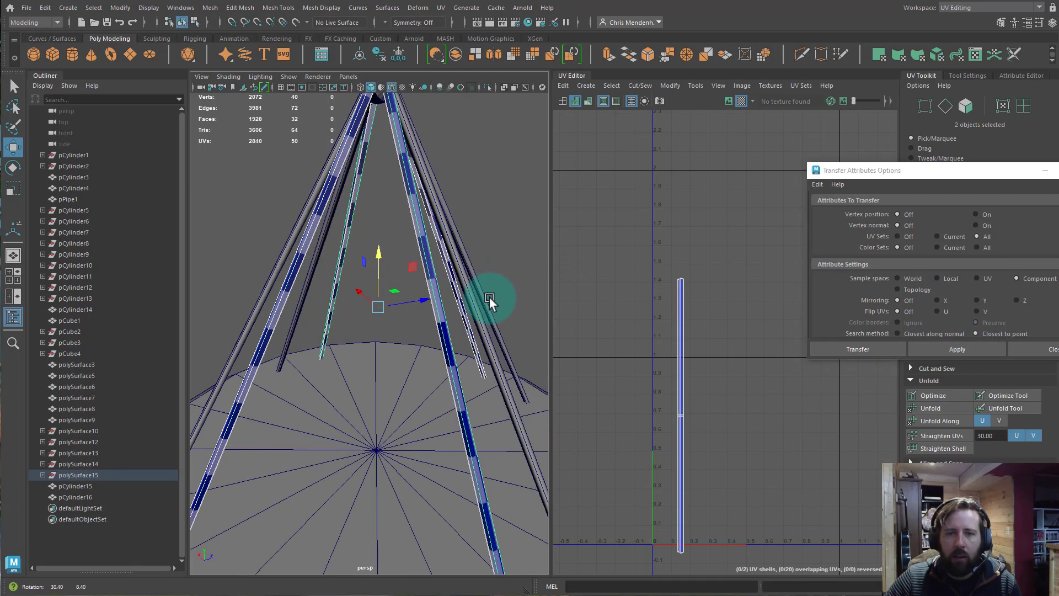
pyautogui.click(436, 324)
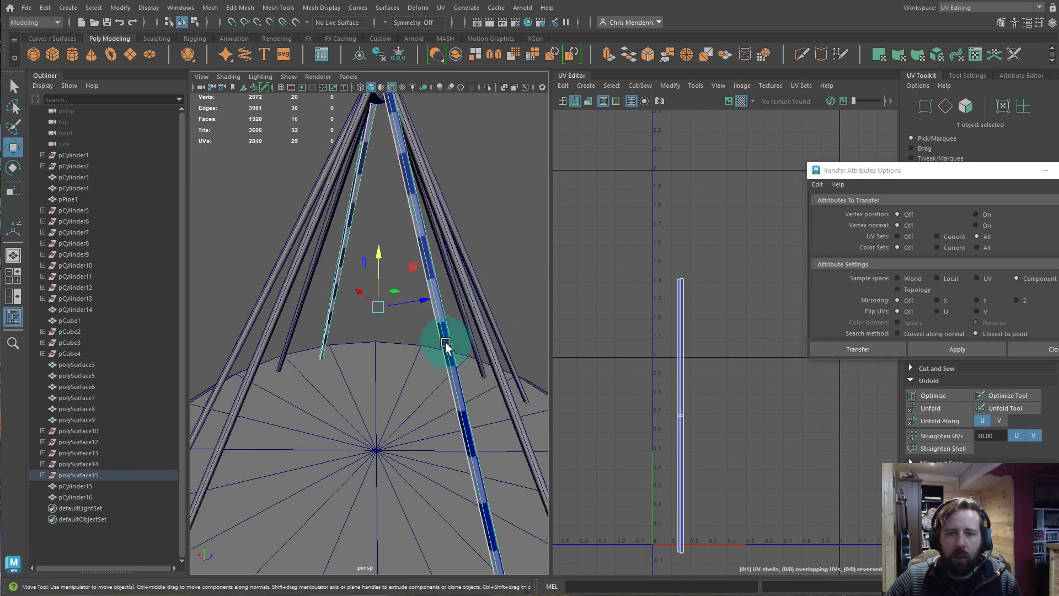
pyautogui.keyDown('shift'); pyautogui.click(481, 328); pyautogui.keyUp('shift')
pyautogui.click(944, 348)
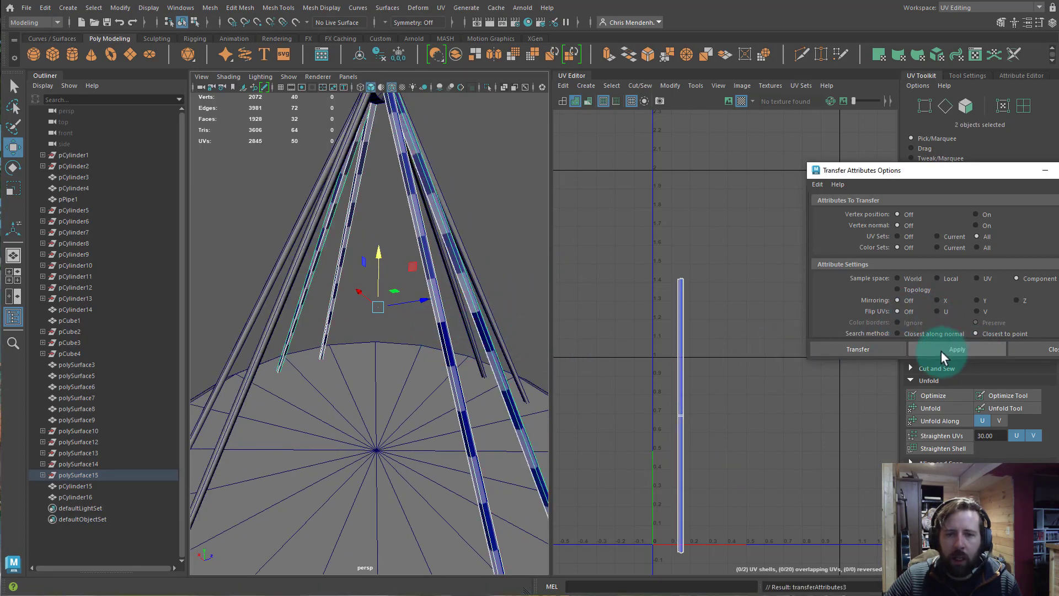
# - Select the mapped rods around the disc to compare where their UV shells sit
pyautogui.keyDown('alt'); pyautogui.moveTo(513, 325); pyautogui.dragTo(412, 337); pyautogui.keyUp('alt')
pyautogui.click(412, 337)
pyautogui.keyDown('shift'); pyautogui.click(493, 321); pyautogui.keyUp('shift')
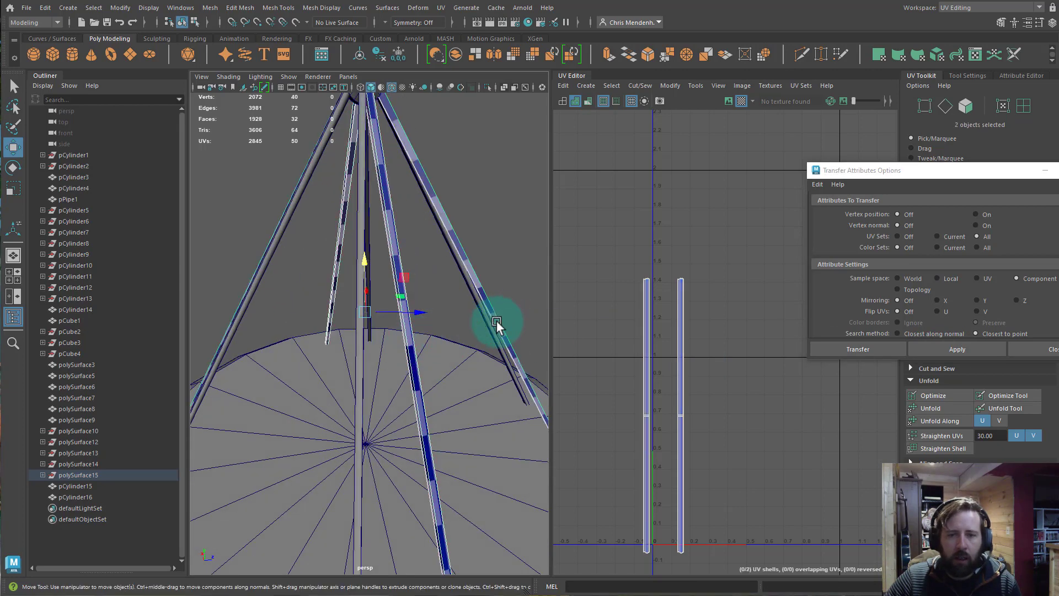
pyautogui.click(491, 348)
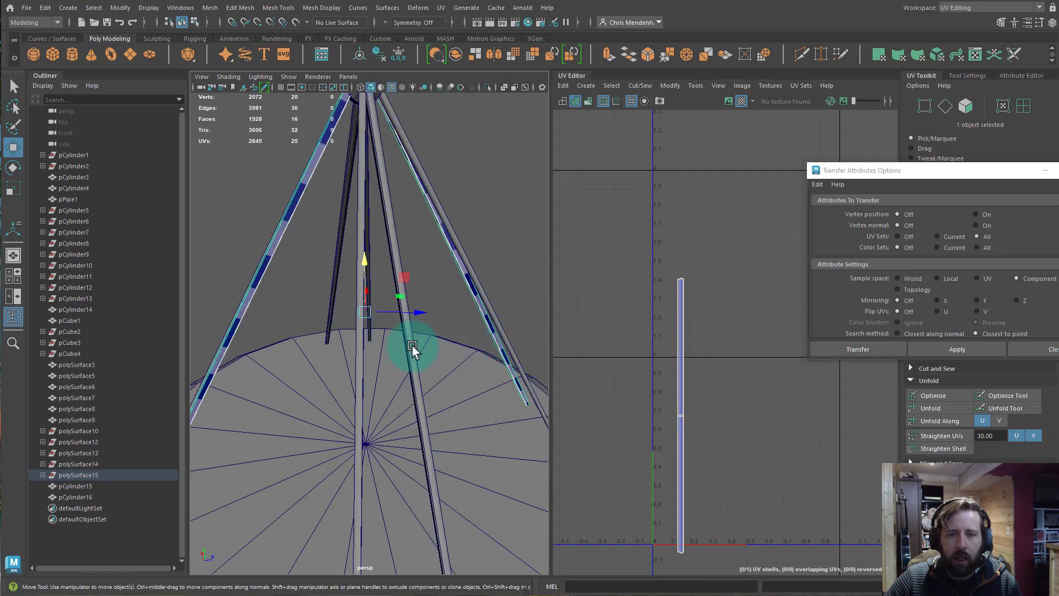
pyautogui.click(358, 346)
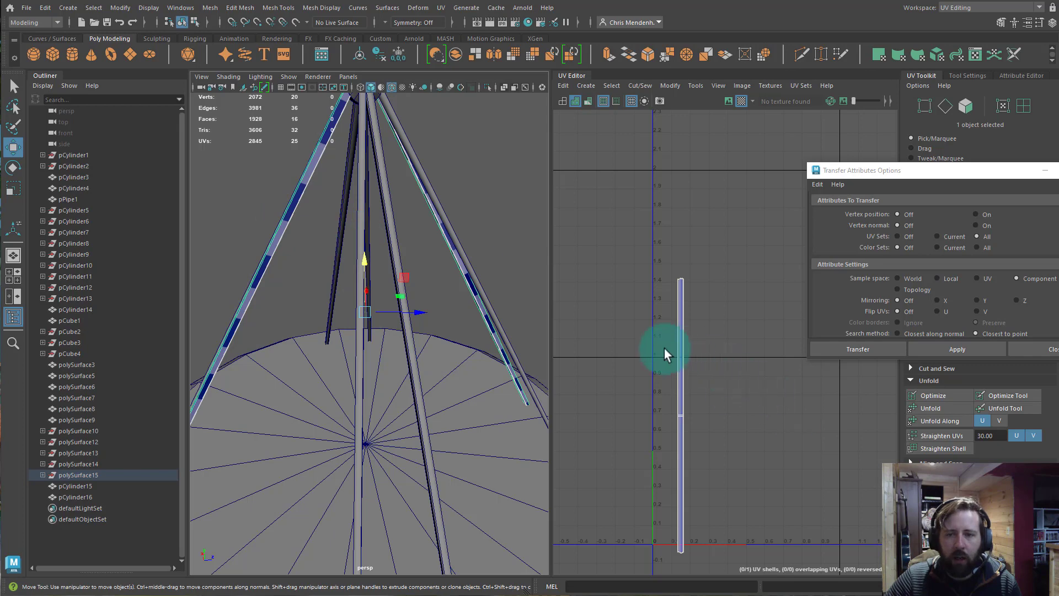
# - Select the four mapped rods together and move one stacked UV shell sideways to U 0.231
pyautogui.moveTo(272, 188); pyautogui.dragTo(522, 232)
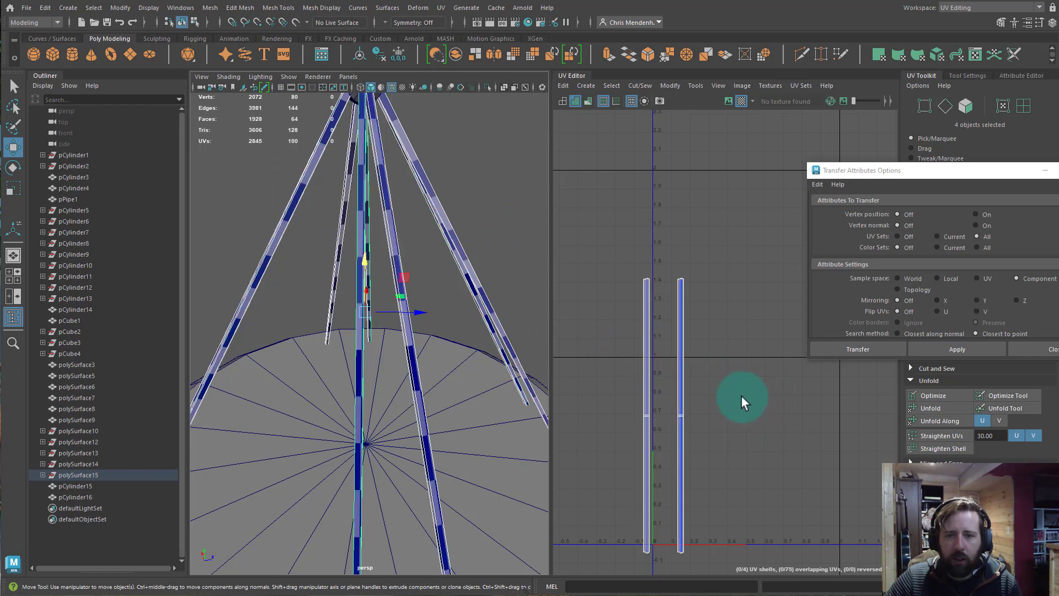
pyautogui.moveTo(674, 377); pyautogui.dragTo(633, 361, button='right')
pyautogui.click(678, 377)
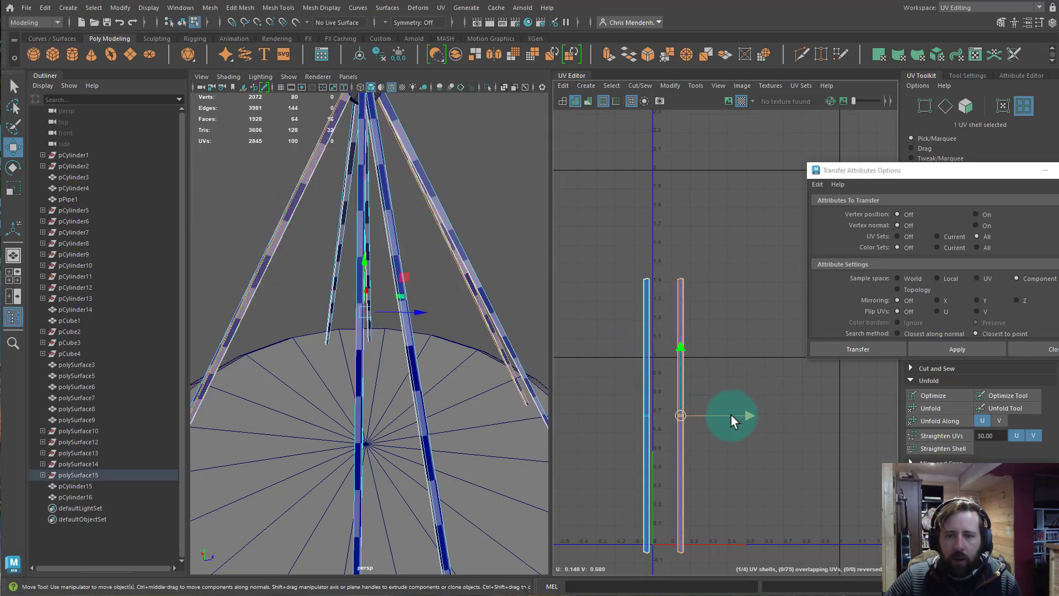
pyautogui.click(788, 423)
pyautogui.click(678, 410)
pyautogui.moveTo(739, 416)
pyautogui.mouseDown()
pyautogui.moveTo(790, 415)
pyautogui.moveTo(755, 416)
pyautogui.mouseUp()
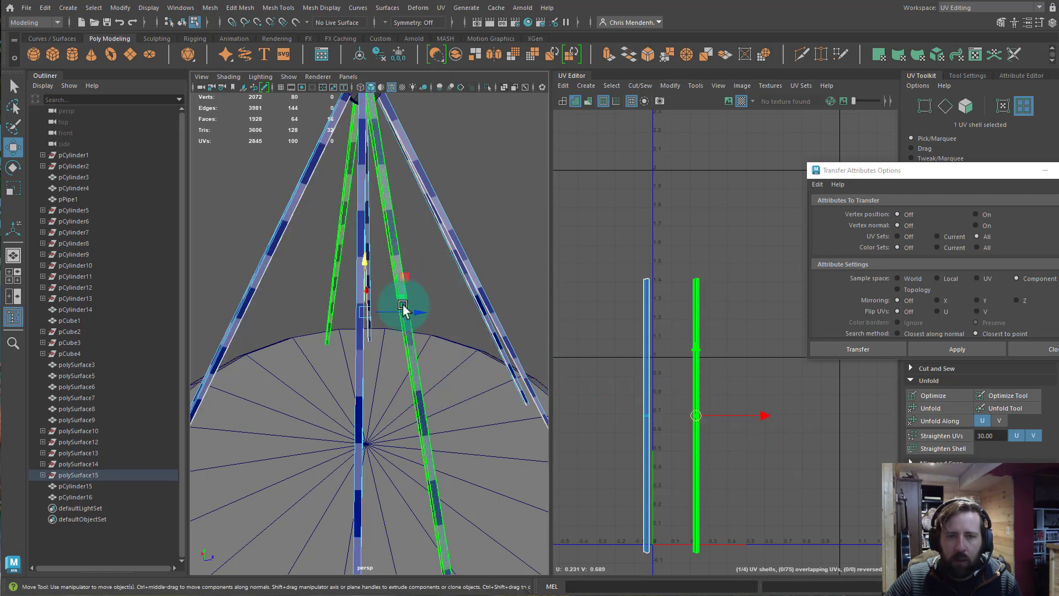
# - Select the single rod whose UV shell lies outside the tile and move that shell to about U 0.08
pyautogui.moveTo(404, 303); pyautogui.dragTo(441, 241, button='right')
pyautogui.click(458, 247)
pyautogui.click(664, 422)
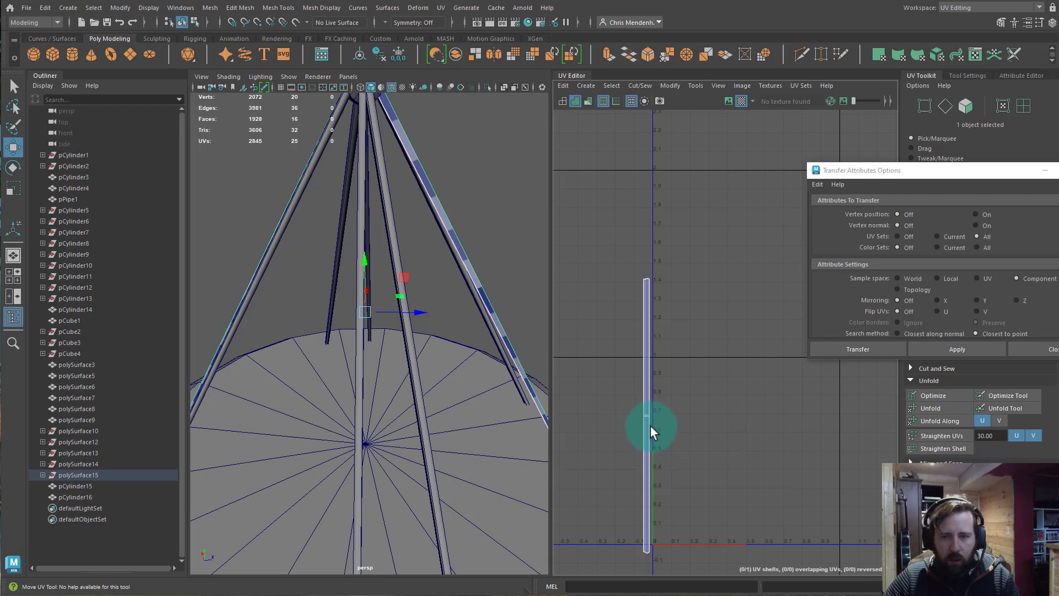
pyautogui.moveTo(647, 426); pyautogui.dragTo(604, 412, button='right')
pyautogui.click(650, 431)
pyautogui.moveTo(703, 415); pyautogui.dragTo(675, 415)
# - Select the rod with its UV shell near U 0.08 and move the shell across to U 0.703
pyautogui.keyDown('alt'); pyautogui.moveTo(485, 267); pyautogui.dragTo(413, 283); pyautogui.keyUp('alt')
pyautogui.moveTo(413, 283); pyautogui.dragTo(426, 262, button='right')
pyautogui.click(413, 282)
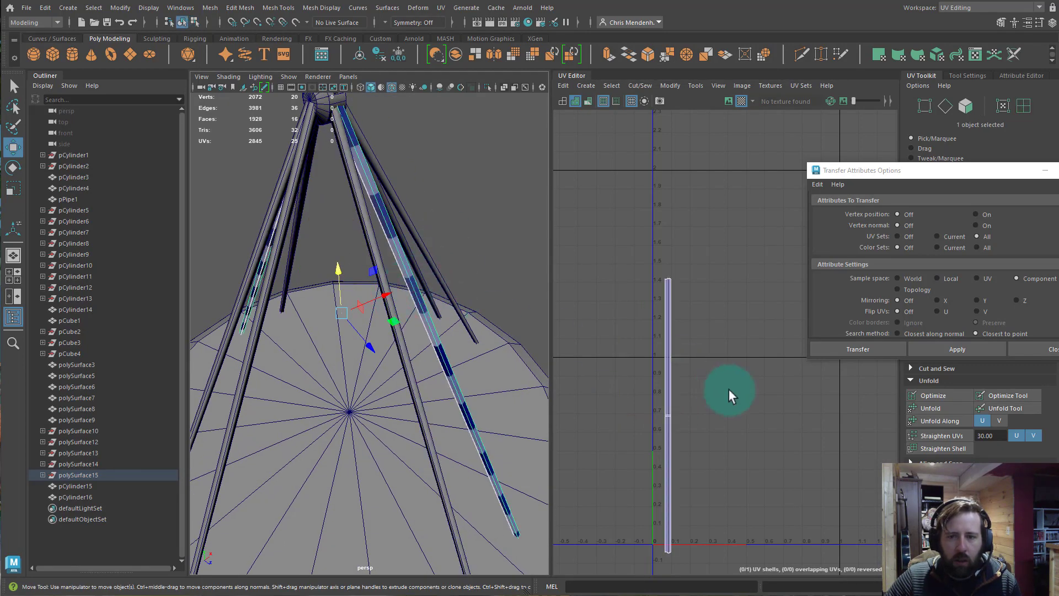
pyautogui.moveTo(668, 406); pyautogui.dragTo(619, 390, button='right')
pyautogui.click(674, 403)
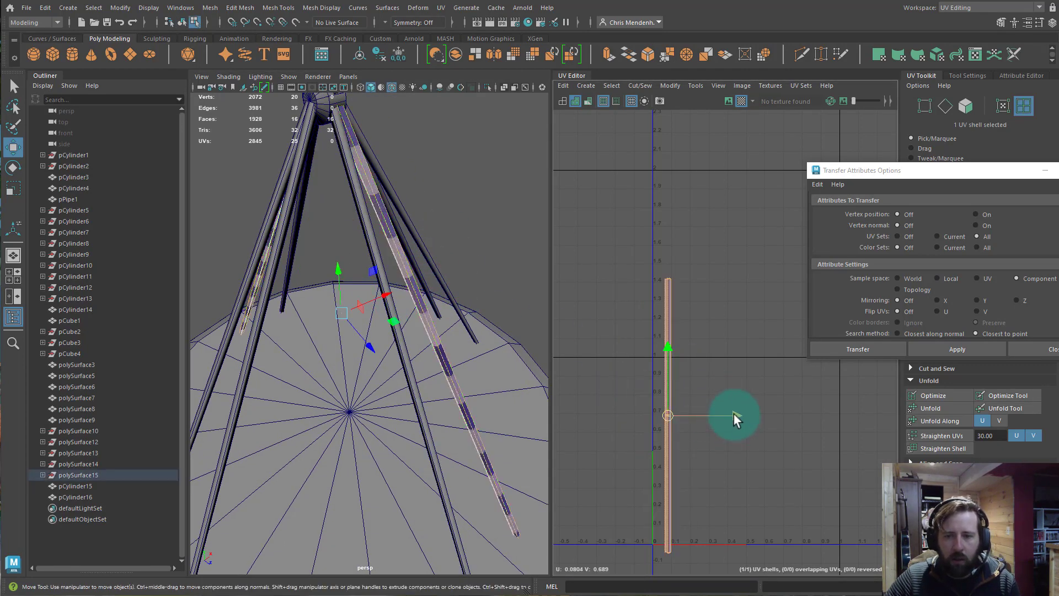
pyautogui.moveTo(734, 414); pyautogui.dragTo(803, 422)
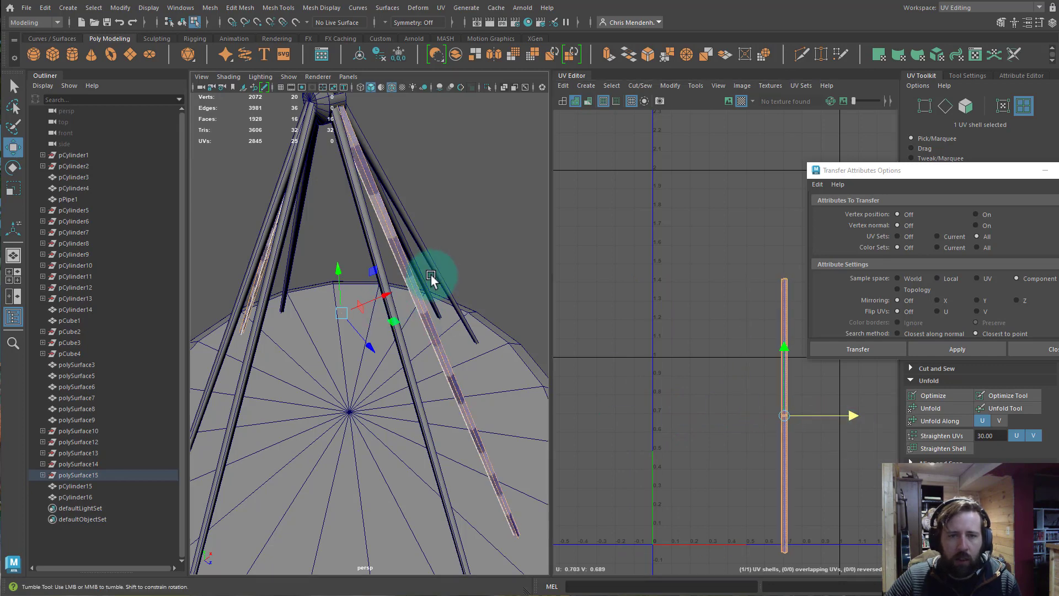
# - Select the other rods in turn and check whether their UV shells moved along with the edited one
pyautogui.keyDown('alt'); pyautogui.moveTo(431, 278); pyautogui.dragTo(390, 283); pyautogui.keyUp('alt')
pyautogui.moveTo(343, 243); pyautogui.dragTo(349, 229, button='right')
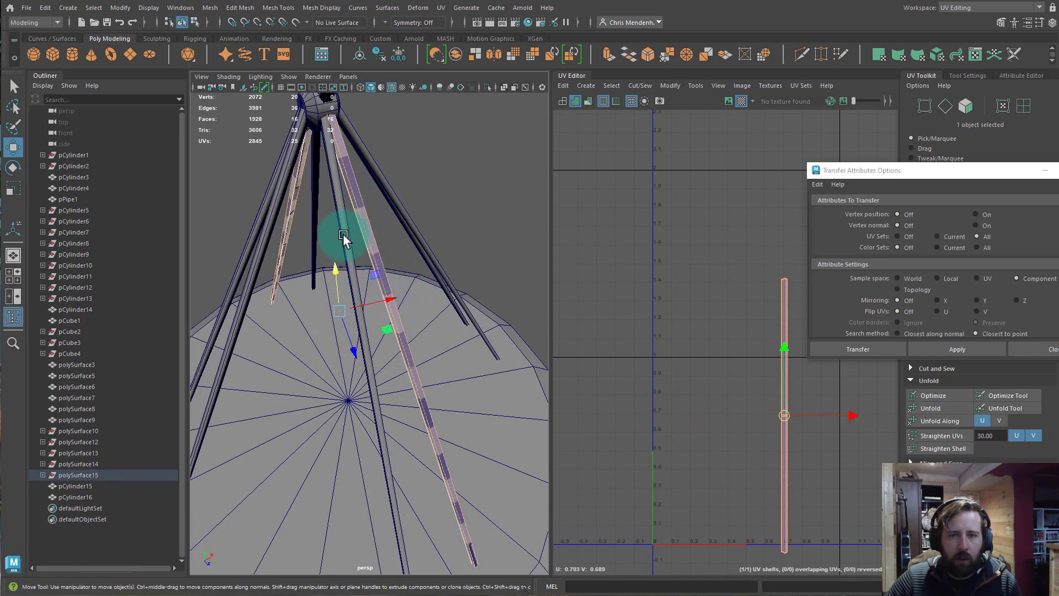
pyautogui.click(343, 235)
pyautogui.click(370, 239)
pyautogui.click(409, 217)
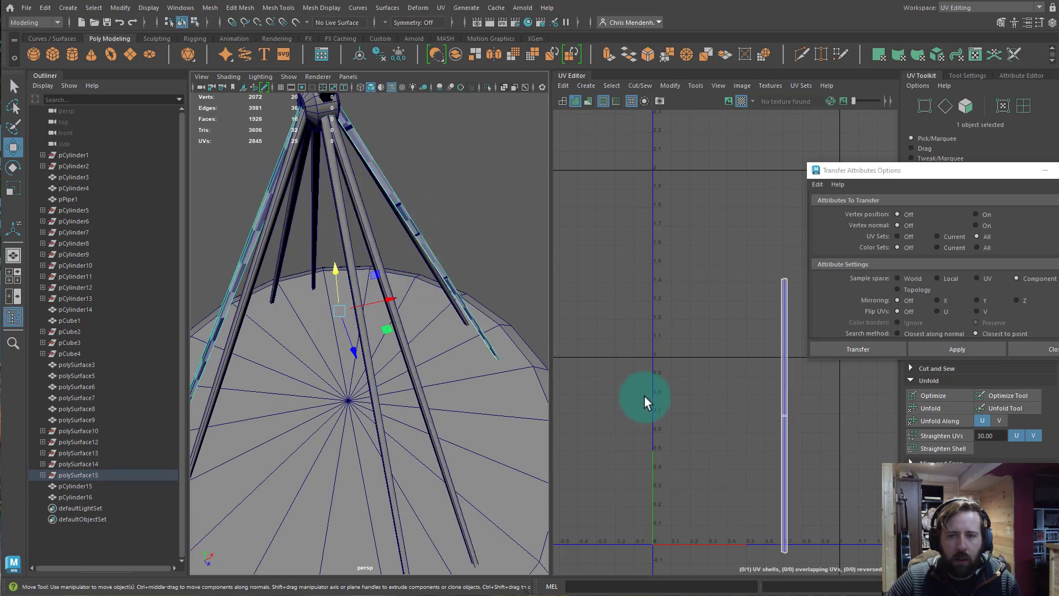
# - Delete the construction history of all objects in the scene
pyautogui.click(455, 284)
pyautogui.keyDown('alt'); pyautogui.moveTo(462, 281); pyautogui.dragTo(418, 252); pyautogui.keyUp('alt')
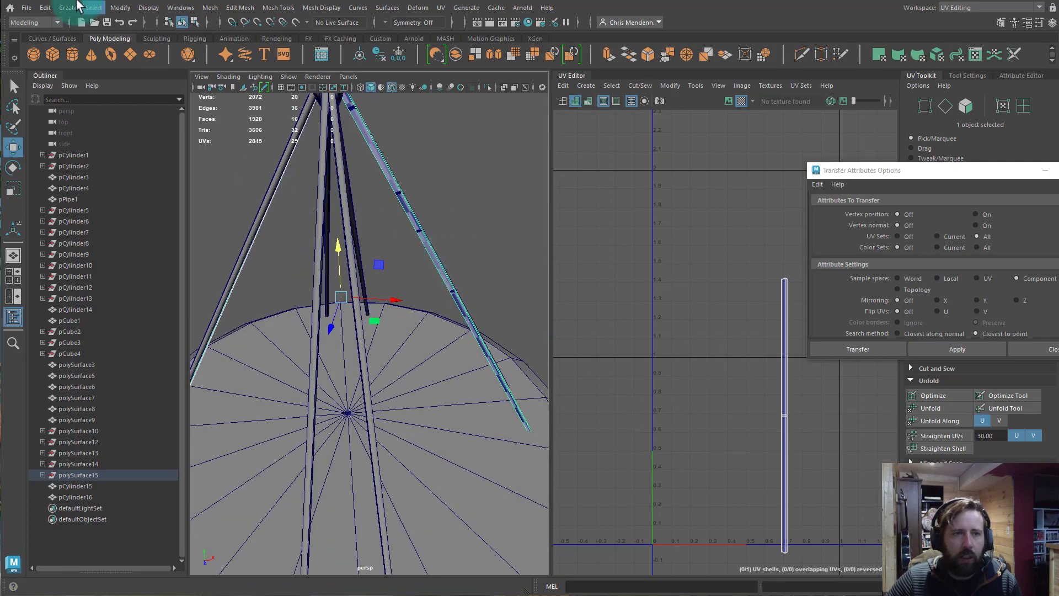
pyautogui.click(45, 8)
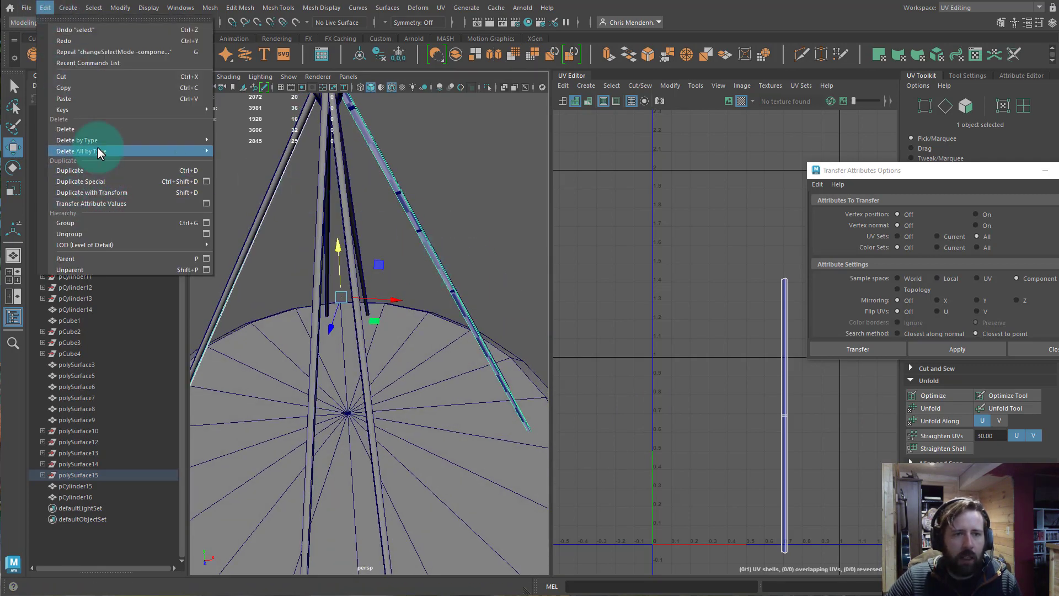
pyautogui.moveTo(97, 150)
pyautogui.click(228, 151)
# - Select the four rods together and move their stacked UV shells sideways to about U 0.243 and U 0.381
pyautogui.moveTo(302, 223); pyautogui.dragTo(491, 196)
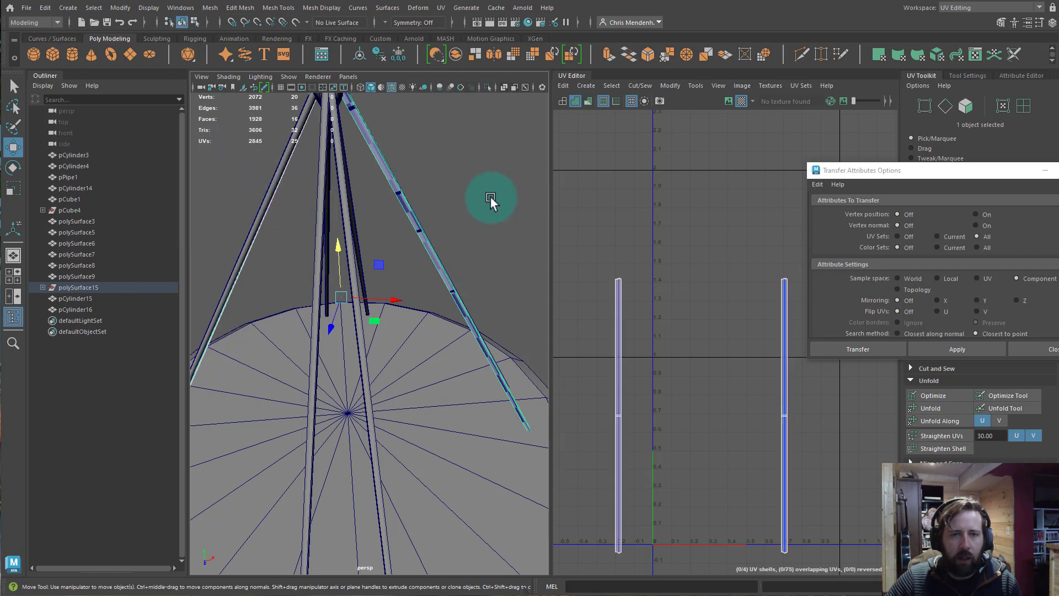
pyautogui.moveTo(336, 233); pyautogui.dragTo(361, 207, button='right')
pyautogui.moveTo(779, 343); pyautogui.dragTo(742, 331, button='right')
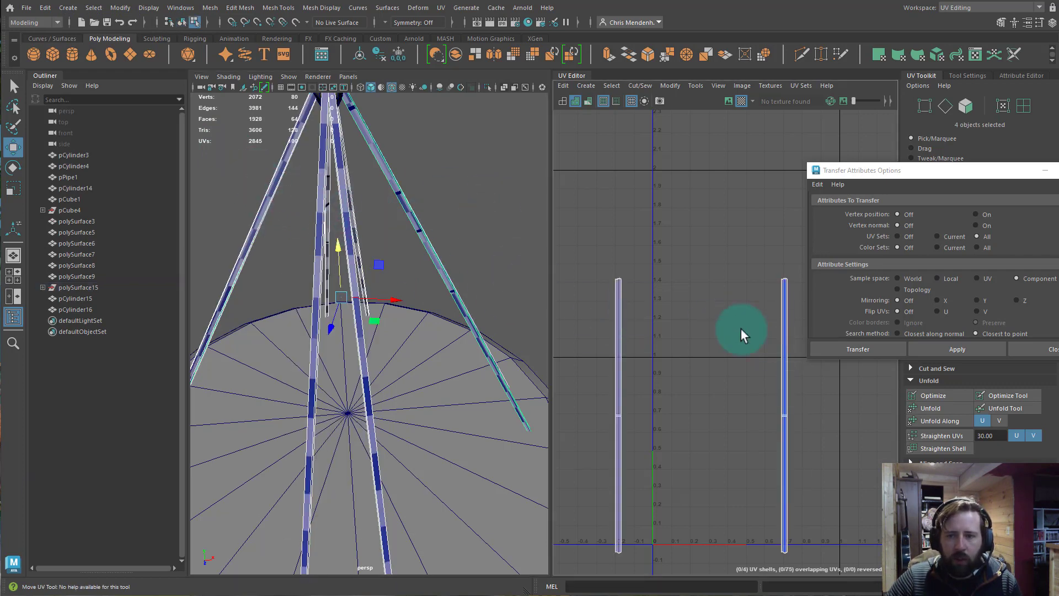
pyautogui.click(780, 343)
pyautogui.moveTo(841, 412); pyautogui.dragTo(756, 414)
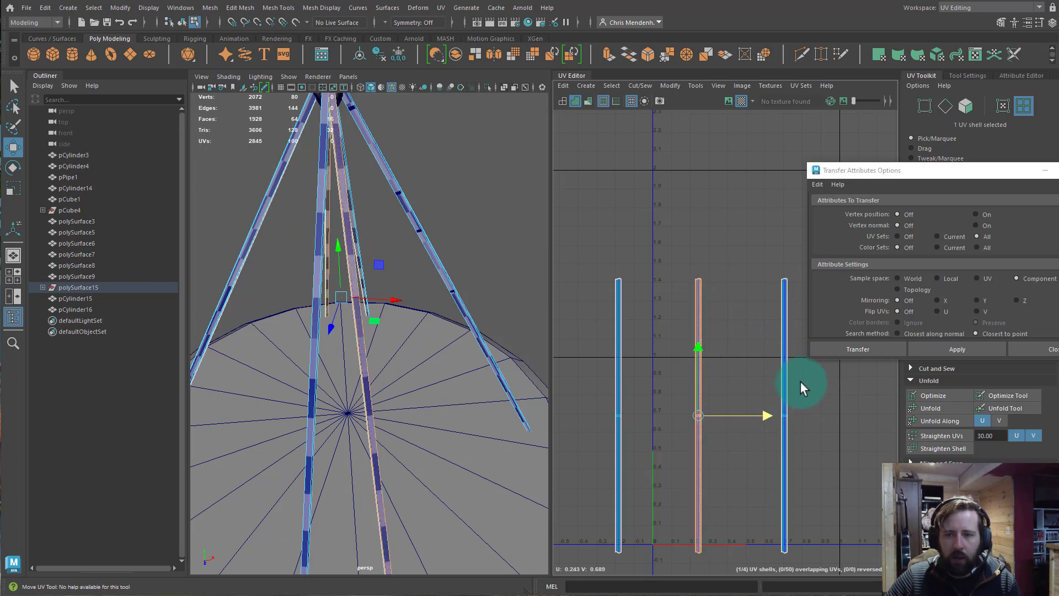
pyautogui.moveTo(799, 382); pyautogui.dragTo(770, 413)
pyautogui.click(643, 332)
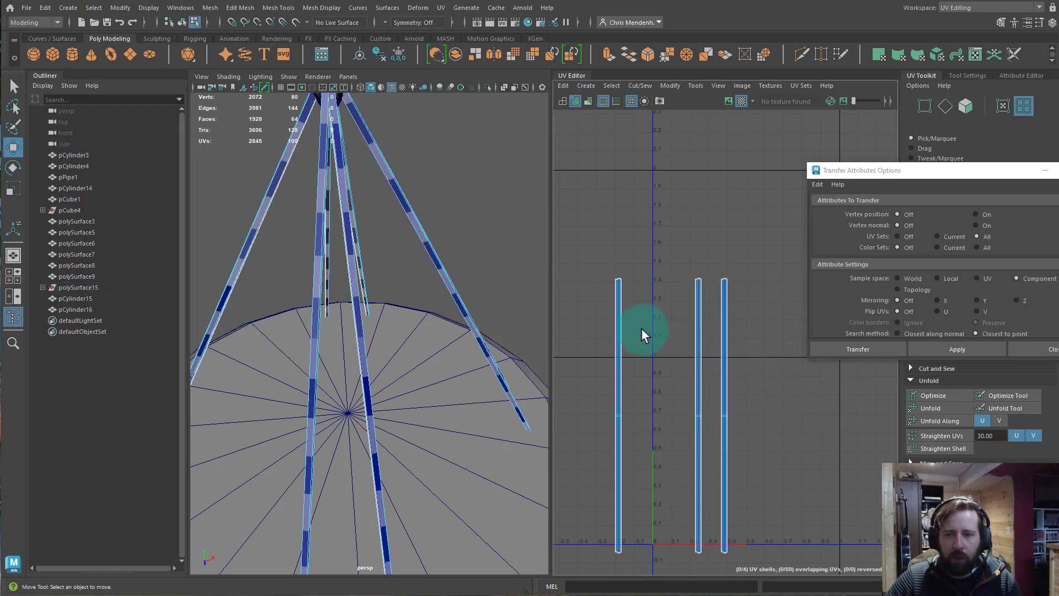
# - Spread the four rod shells apart in the UV layout and move them together outside the tile to about U -0.321
pyautogui.click(619, 352)
pyautogui.moveTo(681, 414); pyautogui.dragTo(672, 412)
pyautogui.click(699, 399)
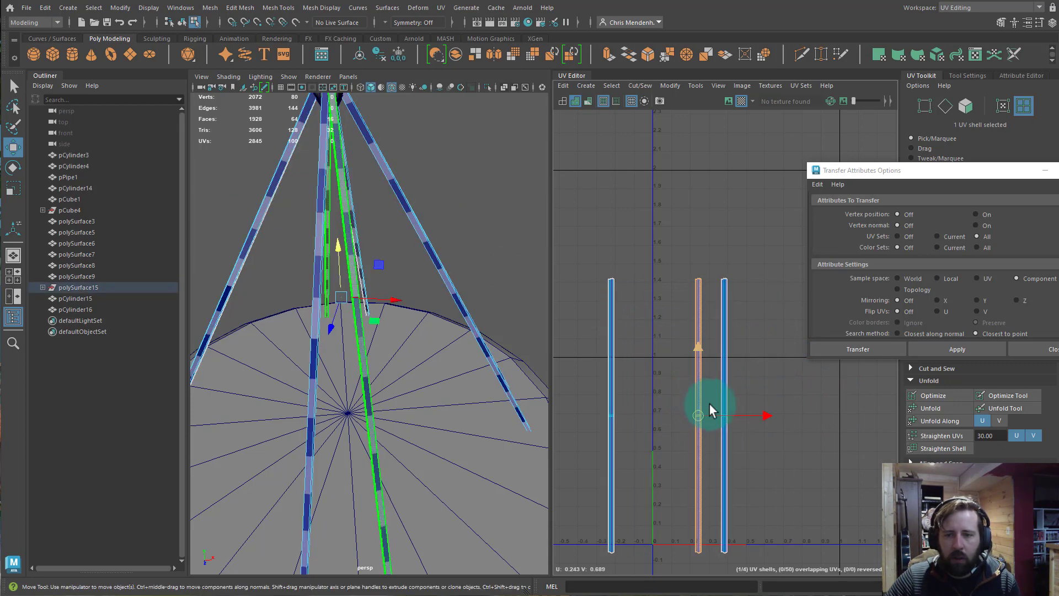
pyautogui.moveTo(749, 414); pyautogui.dragTo(690, 413)
pyautogui.click(724, 390)
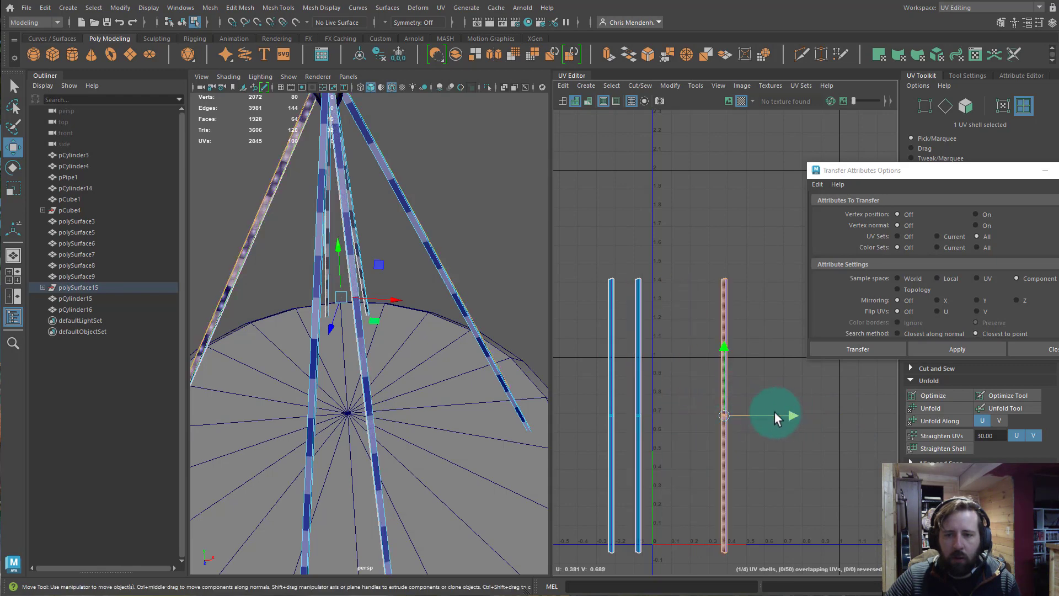
pyautogui.moveTo(789, 415); pyautogui.dragTo(720, 414)
pyautogui.click(723, 389)
pyautogui.moveTo(794, 416); pyautogui.dragTo(755, 413)
pyautogui.click(743, 373)
pyautogui.keyDown('alt'); pyautogui.moveTo(404, 324); pyautogui.dragTo(370, 322); pyautogui.keyUp('alt')
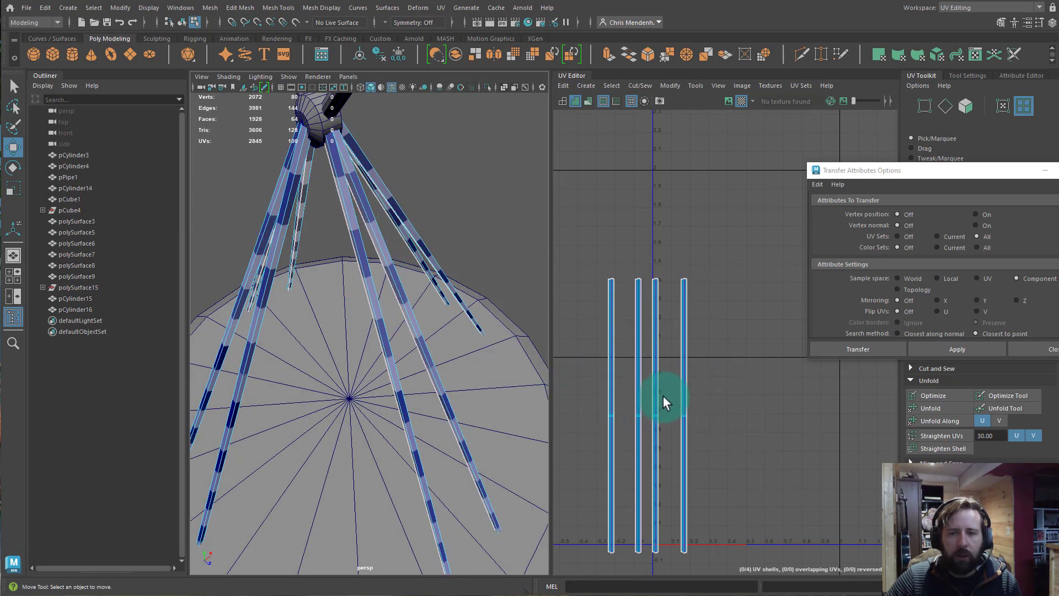
pyautogui.moveTo(607, 376); pyautogui.dragTo(664, 420)
# - Select the large round disc below the rods and select a full ring of faces around its rim
pyautogui.keyDown('alt'); pyautogui.moveTo(295, 375); pyautogui.dragTo(395, 345); pyautogui.keyUp('alt')
pyautogui.scroll(-6, 365, 364)
pyautogui.keyDown('alt'); pyautogui.moveTo(395, 359); pyautogui.dragTo(431, 315, button='middle'); pyautogui.keyUp('alt')
pyautogui.scroll(5, 430, 315)
pyautogui.keyDown('alt'); pyautogui.moveTo(380, 309); pyautogui.dragTo(377, 306); pyautogui.keyUp('alt')
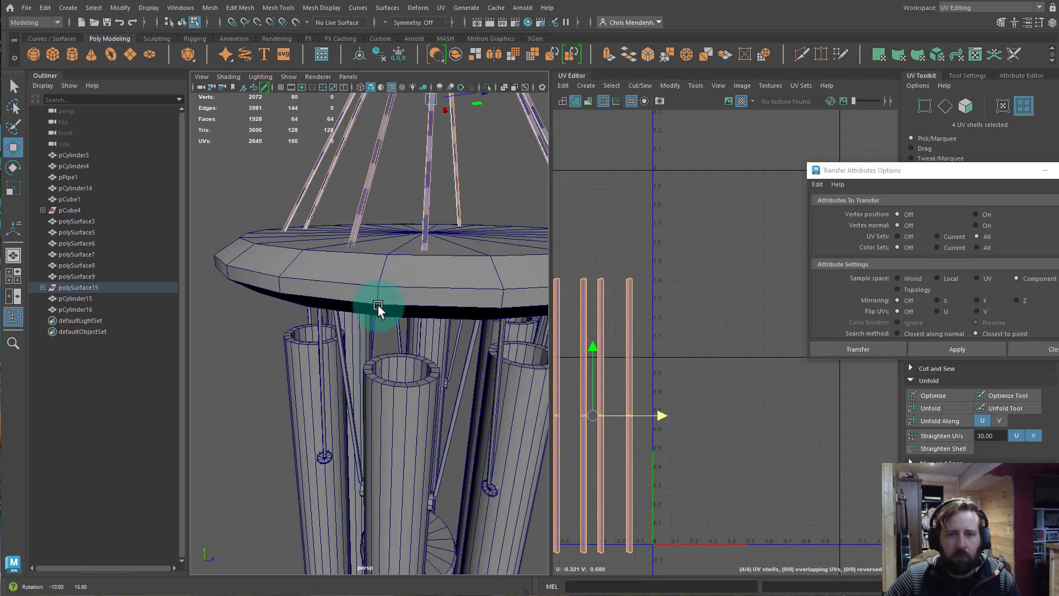
pyautogui.click(381, 303)
pyautogui.keyDown('alt'); pyautogui.moveTo(817, 459); pyautogui.dragTo(777, 460, button='middle'); pyautogui.keyUp('alt')
pyautogui.keyDown('alt'); pyautogui.moveTo(453, 334); pyautogui.dragTo(443, 313); pyautogui.keyUp('alt')
pyautogui.keyDown('alt'); pyautogui.moveTo(744, 454); pyautogui.dragTo(789, 375, button='middle'); pyautogui.keyUp('alt')
pyautogui.keyDown('alt'); pyautogui.moveTo(788, 381); pyautogui.dragTo(815, 441, button='right'); pyautogui.keyUp('alt')
pyautogui.keyDown('alt'); pyautogui.moveTo(403, 258); pyautogui.dragTo(410, 304); pyautogui.keyUp('alt')
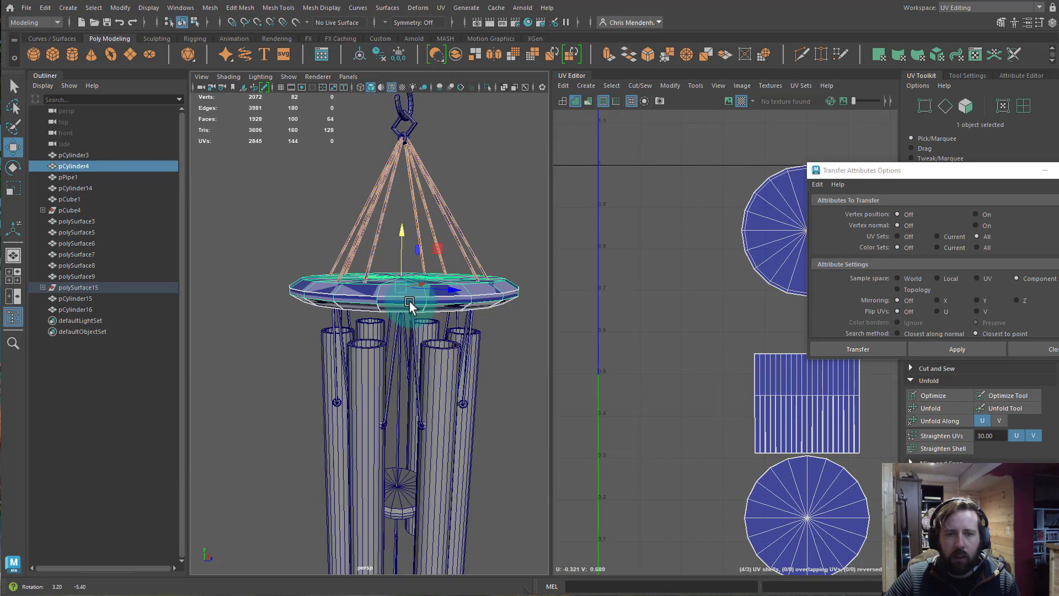
pyautogui.moveTo(374, 300); pyautogui.dragTo(375, 331, button='right')
pyautogui.click(381, 303)
pyautogui.keyDown('shift'); pyautogui.doubleClick(364, 300); pyautogui.keyUp('shift')
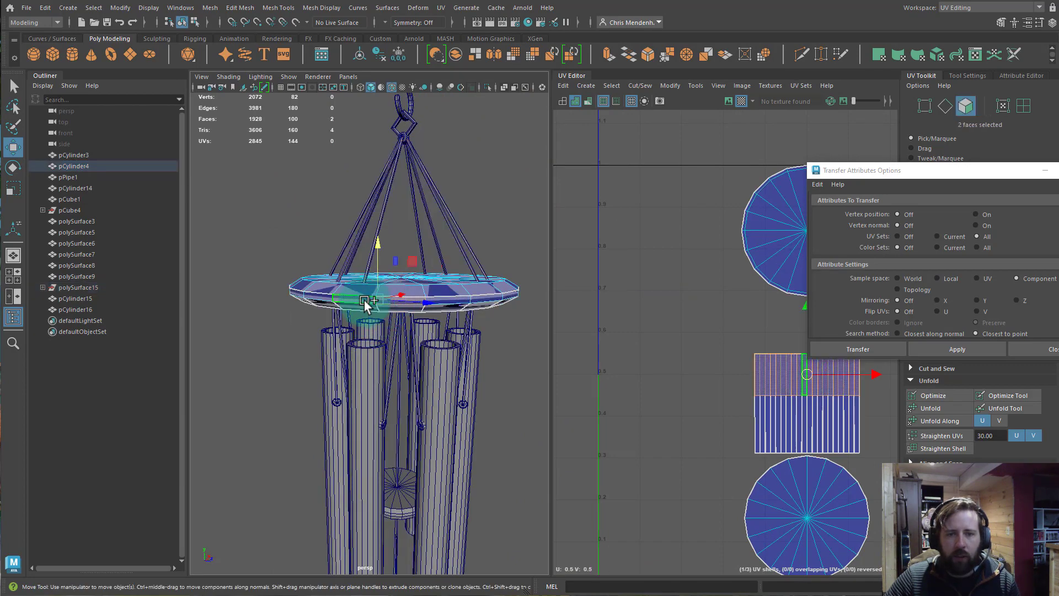
# - Close the Transfer Attributes options and apply a cylindrical UV projection to the disc's selected rim faces
pyautogui.keyDown('alt'); pyautogui.moveTo(479, 350); pyautogui.dragTo(526, 318); pyautogui.keyUp('alt')
pyautogui.moveTo(861, 169); pyautogui.dragTo(650, 163)
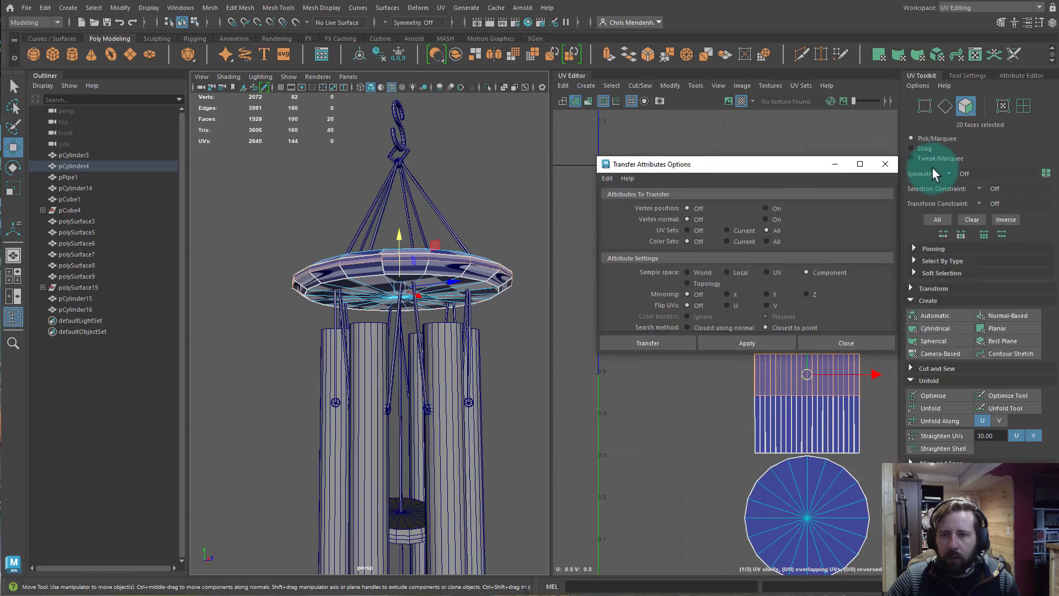
pyautogui.click(885, 164)
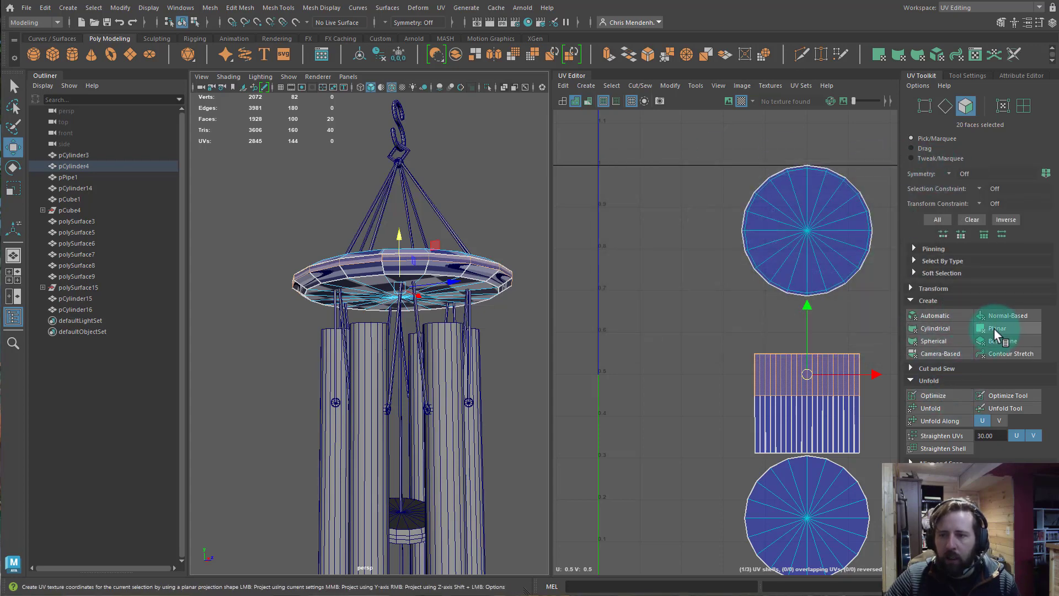
pyautogui.click(942, 328)
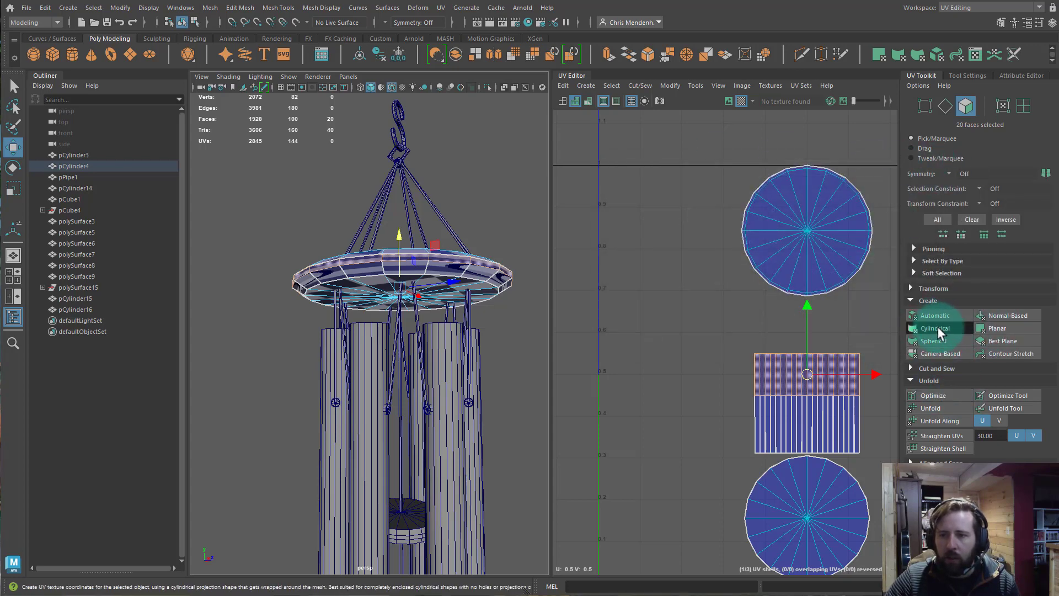
# - Unfold the disc rim's UV shell and orient it into a straight horizontal strip
pyautogui.moveTo(710, 341); pyautogui.dragTo(677, 330, button='right')
pyautogui.click(676, 329)
pyautogui.scroll(-5, 738, 350)
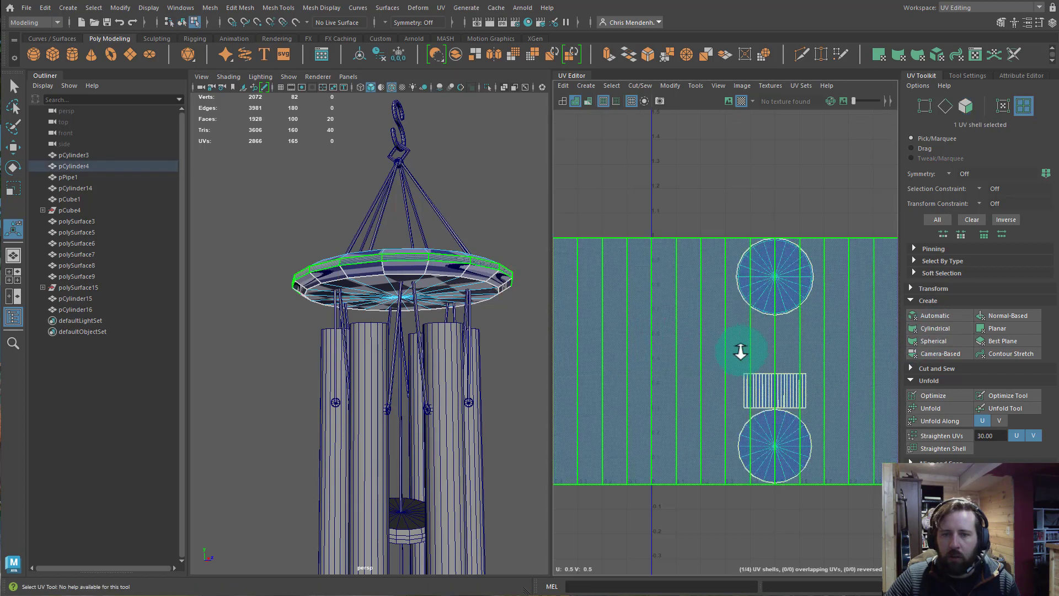
pyautogui.keyDown('shift'); pyautogui.moveTo(807, 372); pyautogui.dragTo(637, 366, button='right'); pyautogui.keyUp('shift')
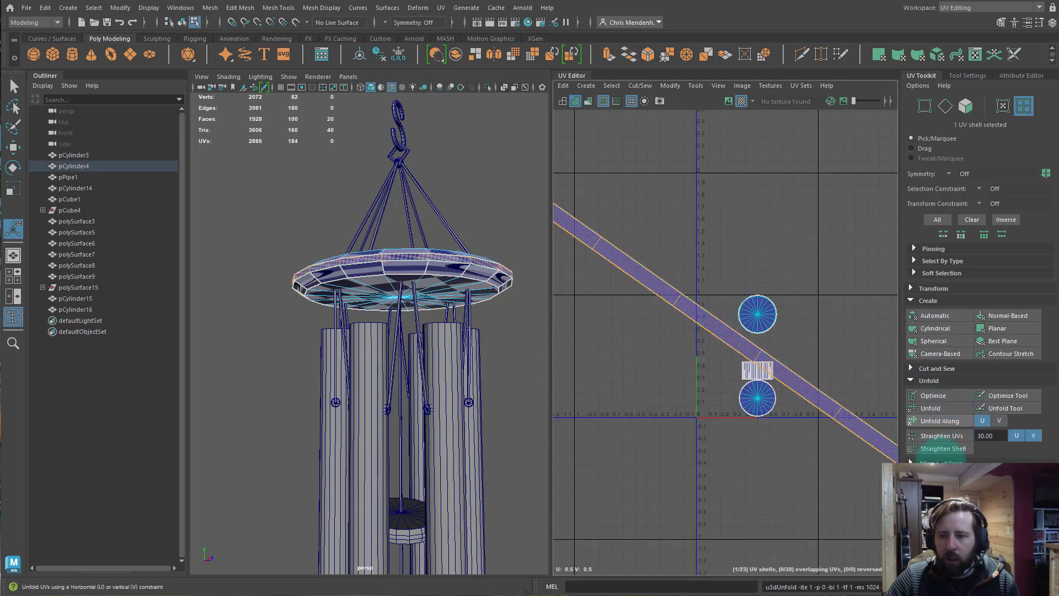
pyautogui.click(934, 476)
pyautogui.click(937, 503)
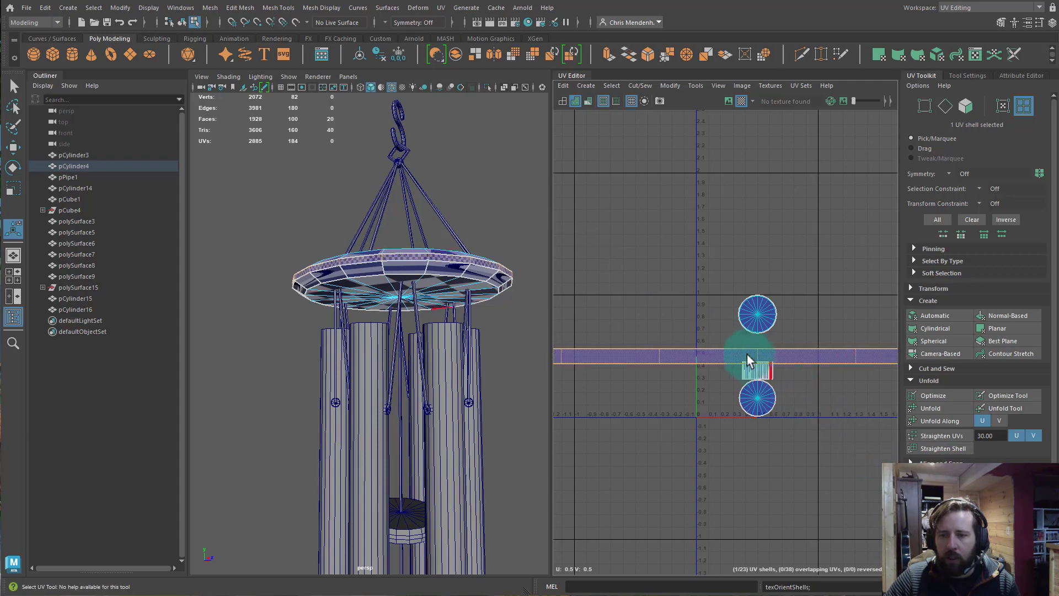
# - Scale the rim strip down and place it below the UV tile at about U 0.554, V -0.621
pyautogui.scroll(-5, 740, 345)
pyautogui.scroll(-3, 740, 362)
pyautogui.scroll(5, 743, 365)
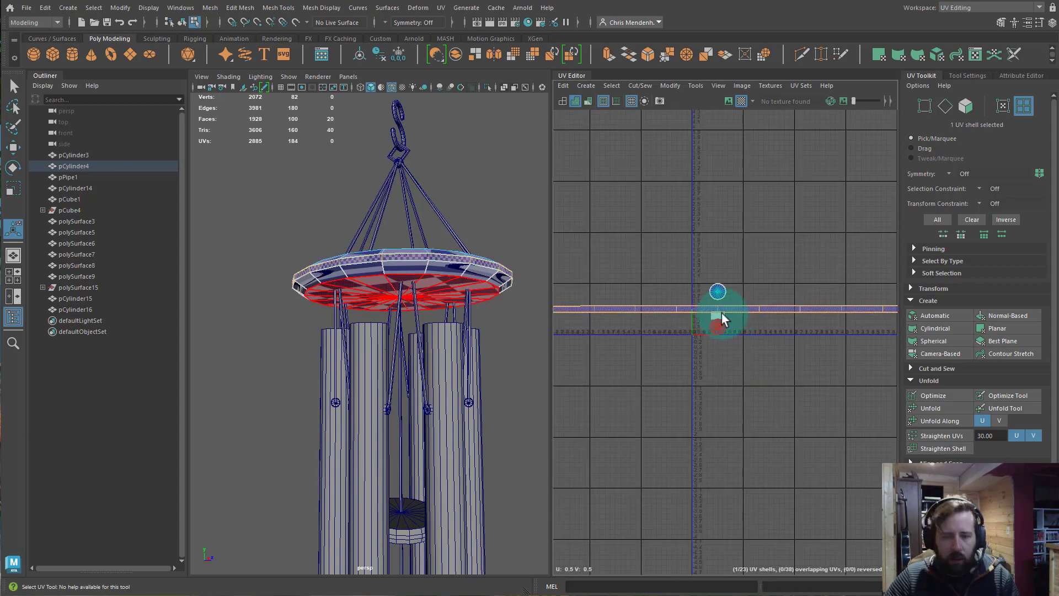
pyautogui.press('r')
pyautogui.moveTo(720, 304); pyautogui.dragTo(729, 369)
pyautogui.press('w')
pyautogui.scroll(3, 712, 339)
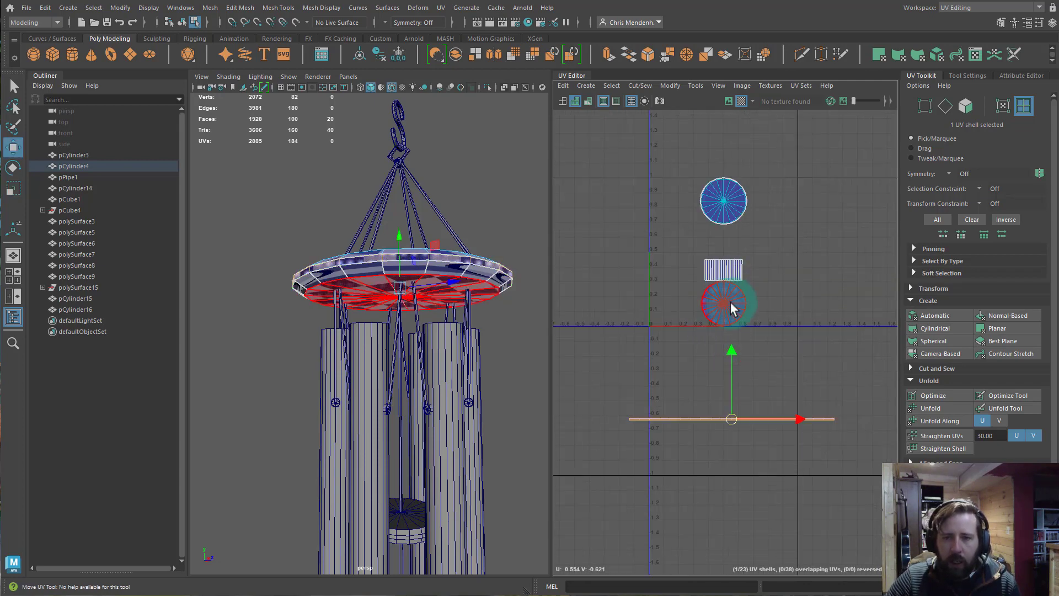
# - Select all the disc's UV shells except the rim strip and apply a camera-based projection to them
pyautogui.click(729, 302)
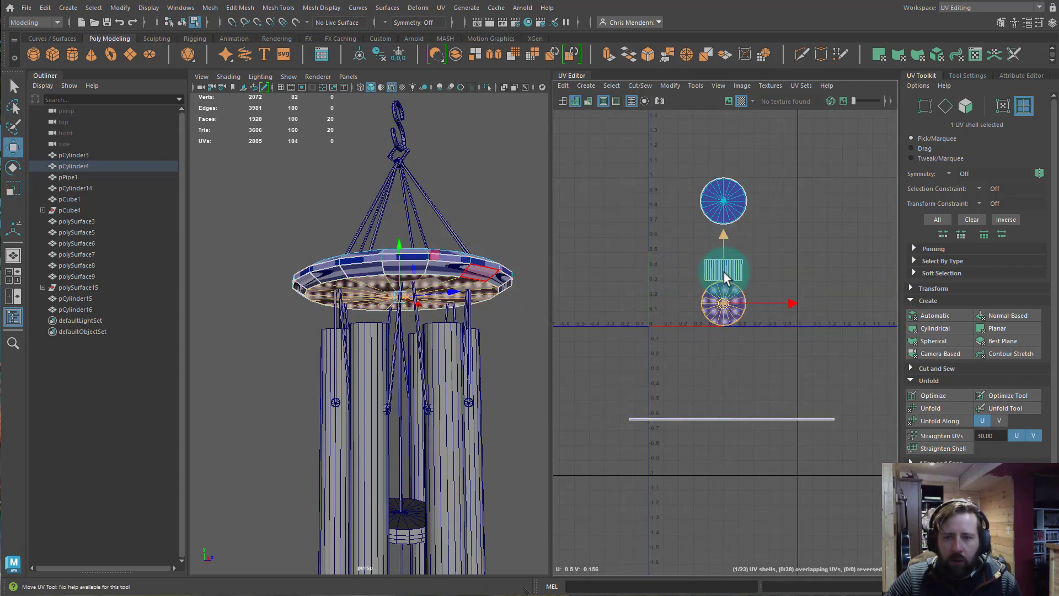
pyautogui.moveTo(724, 272); pyautogui.dragTo(683, 255, button='right')
pyautogui.moveTo(666, 200); pyautogui.dragTo(771, 321)
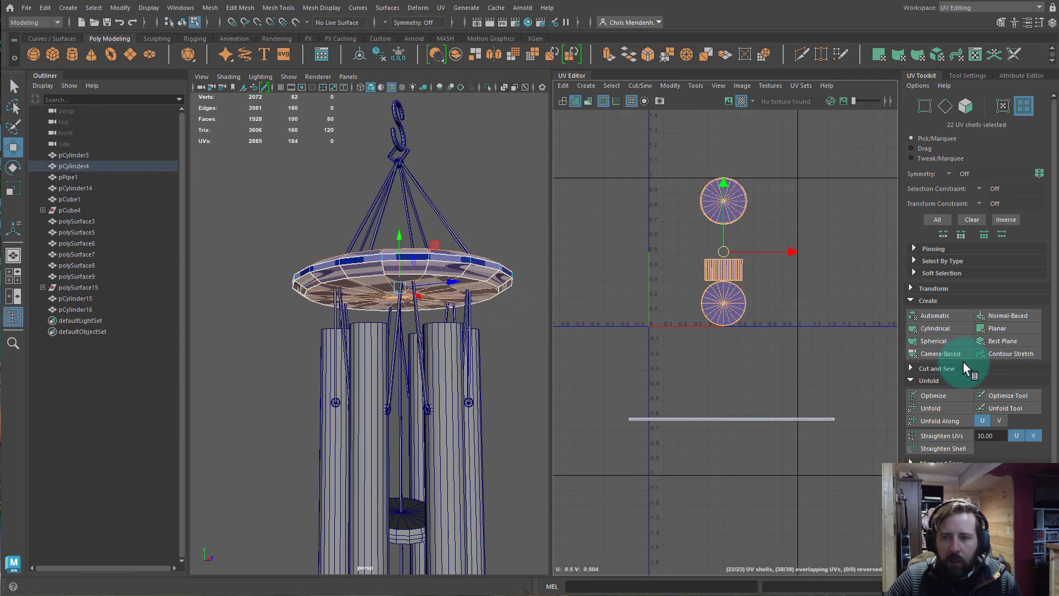
pyautogui.click(948, 350)
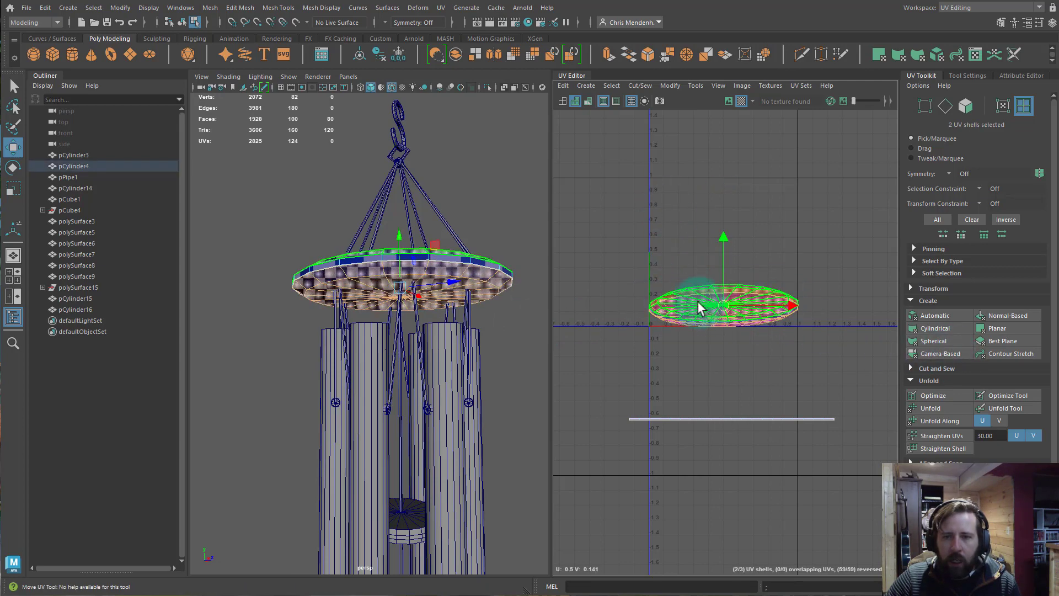
# - Select the two overlapping disc shells and unfold them into round shapes
pyautogui.moveTo(672, 272); pyautogui.dragTo(743, 270, button='right')
pyautogui.moveTo(638, 267); pyautogui.dragTo(793, 367)
pyautogui.rightClick(726, 309)
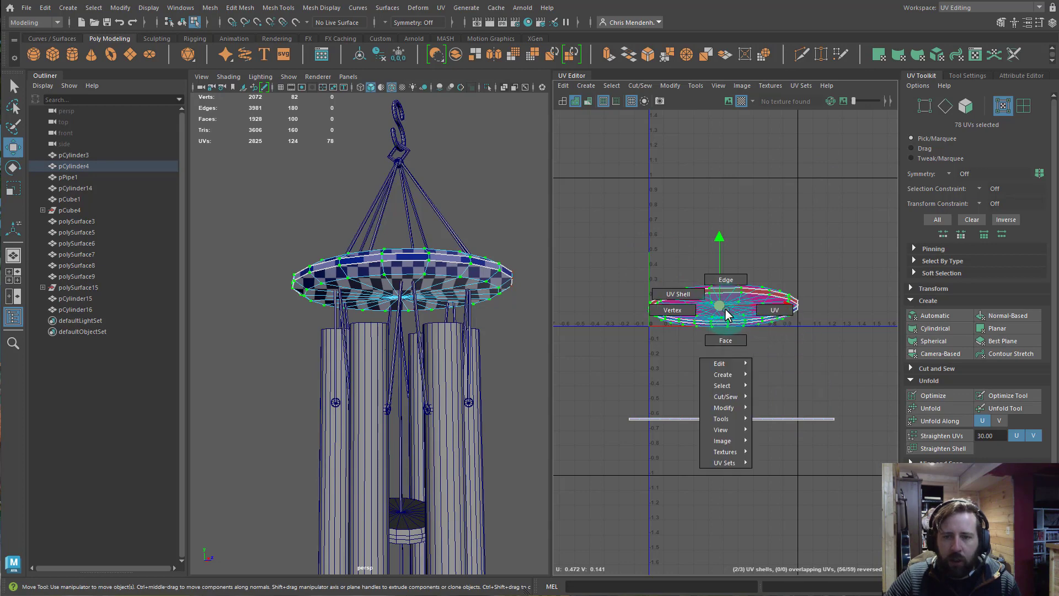
pyautogui.moveTo(726, 309); pyautogui.dragTo(679, 294, button='right')
pyautogui.moveTo(640, 266); pyautogui.dragTo(810, 359)
pyautogui.hotkey('ctrl', 'u')
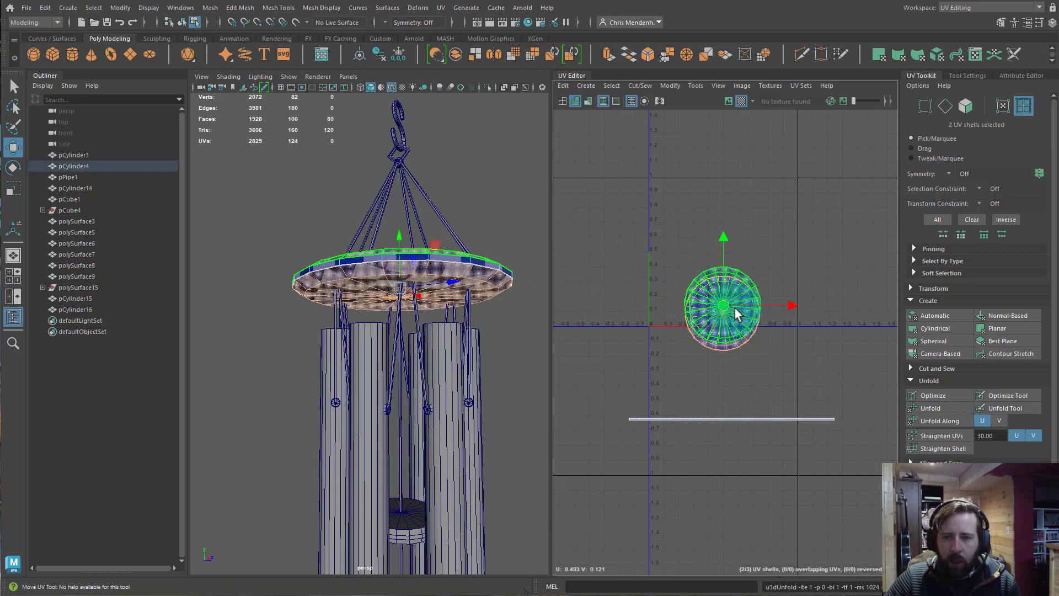
# - Place the two round disc shells side by side and move them with the rim strip below the UV tile
pyautogui.click(786, 254)
pyautogui.click(727, 283)
pyautogui.moveTo(727, 306); pyautogui.dragTo(687, 351)
pyautogui.click(713, 312)
pyautogui.moveTo(578, 303); pyautogui.dragTo(723, 426)
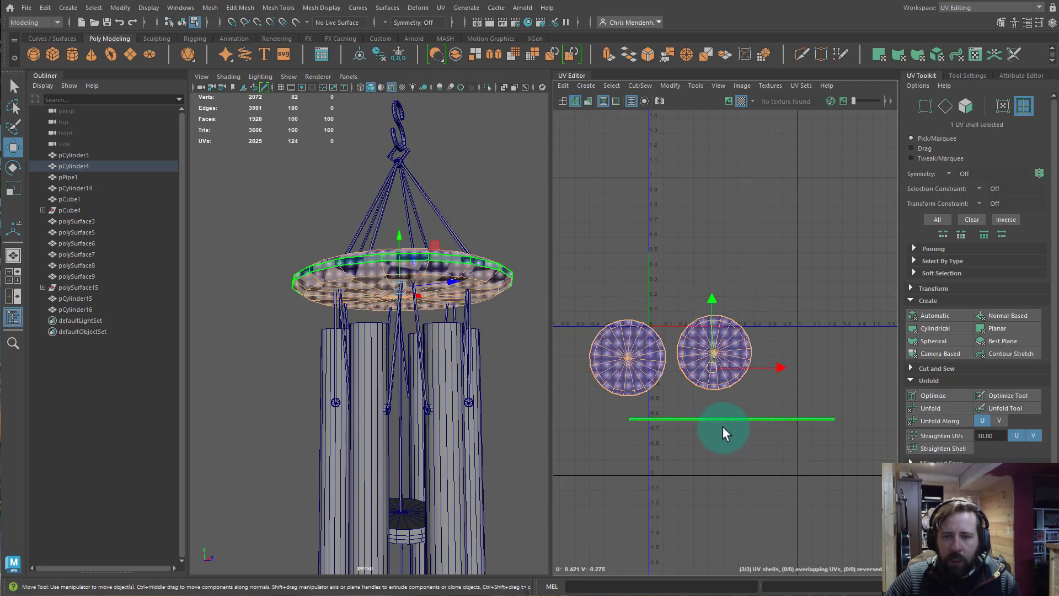
pyautogui.moveTo(733, 415); pyautogui.dragTo(785, 475, button='middle')
pyautogui.click(660, 336)
# - Select the pair of thin strings polySurface3 beneath the disc and isolate it in the view
pyautogui.keyDown('alt'); pyautogui.moveTo(347, 345); pyautogui.dragTo(332, 373); pyautogui.keyUp('alt')
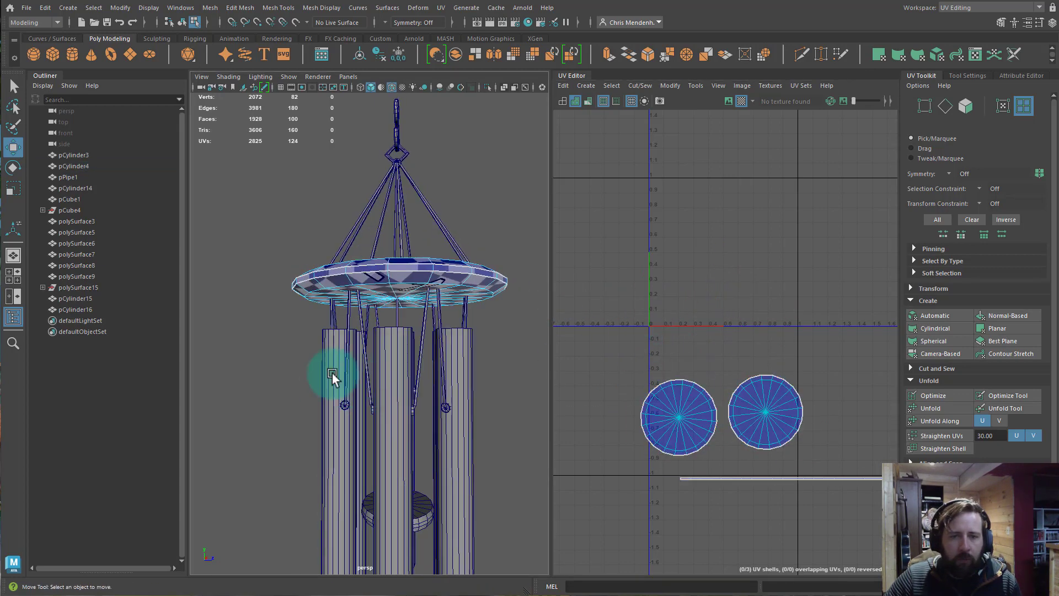
pyautogui.scroll(5, 332, 373)
pyautogui.press('F8')
pyautogui.click(349, 291)
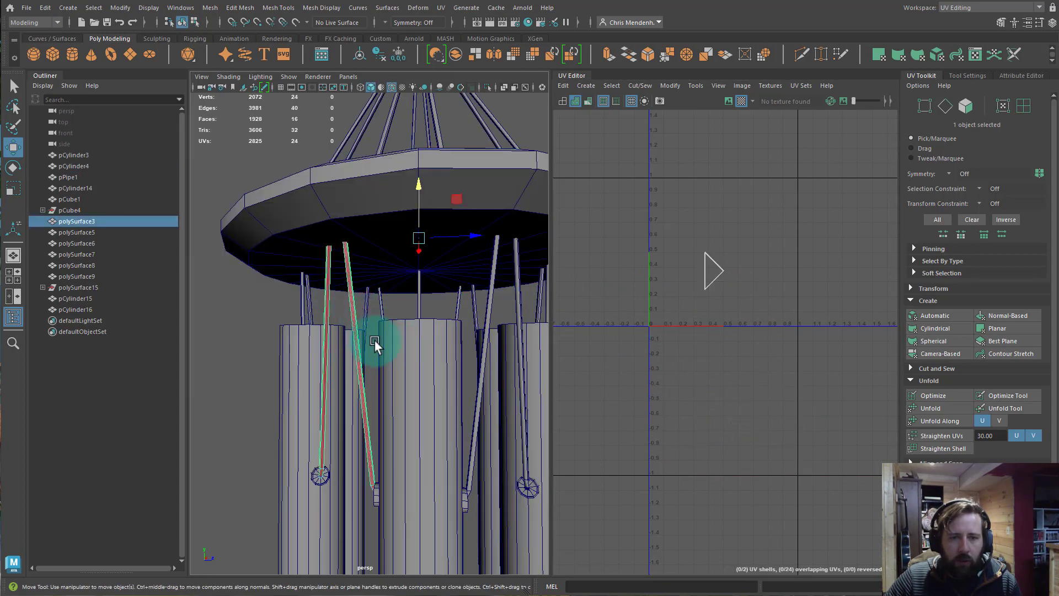
pyautogui.moveTo(375, 341)
pyautogui.keyDown('alt'); pyautogui.mouseDown()
pyautogui.moveTo(432, 355)
pyautogui.moveTo(469, 312)
pyautogui.moveTo(383, 332)
pyautogui.mouseUp(); pyautogui.keyUp('alt')
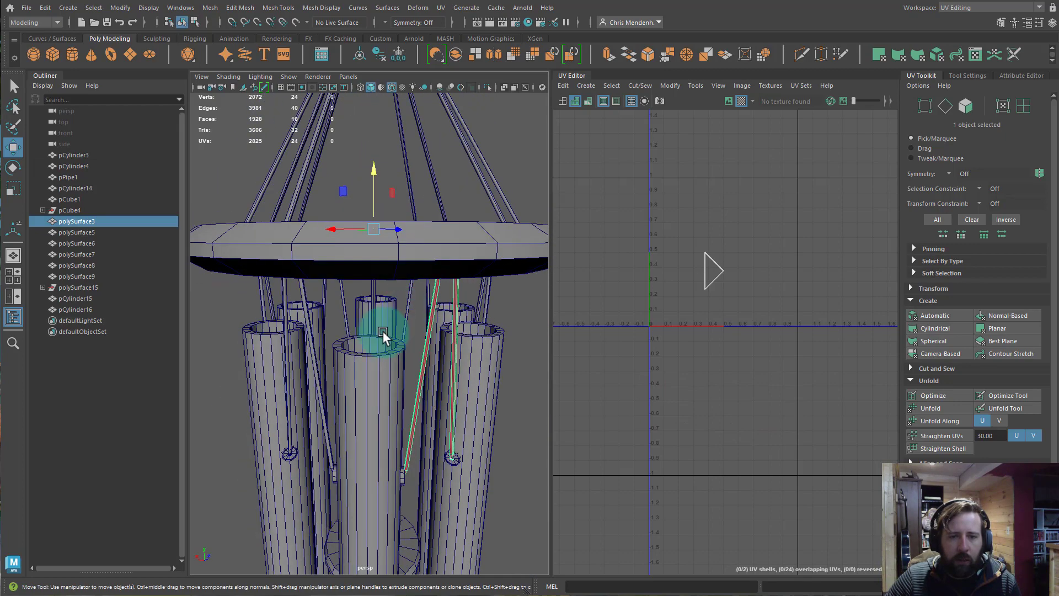
pyautogui.keyDown('alt'); pyautogui.moveTo(587, 322); pyautogui.dragTo(538, 346, button='middle'); pyautogui.keyUp('alt')
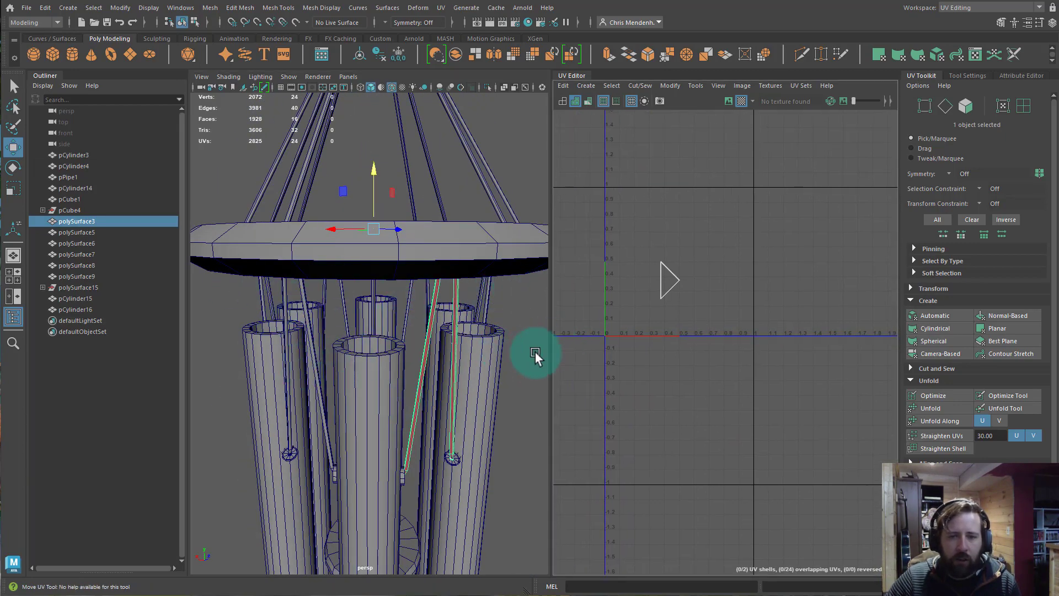
pyautogui.scroll(3, 469, 387)
pyautogui.keyDown('alt'); pyautogui.moveTo(486, 391); pyautogui.dragTo(524, 373); pyautogui.keyUp('alt')
pyautogui.hotkey('ctrl', '1')
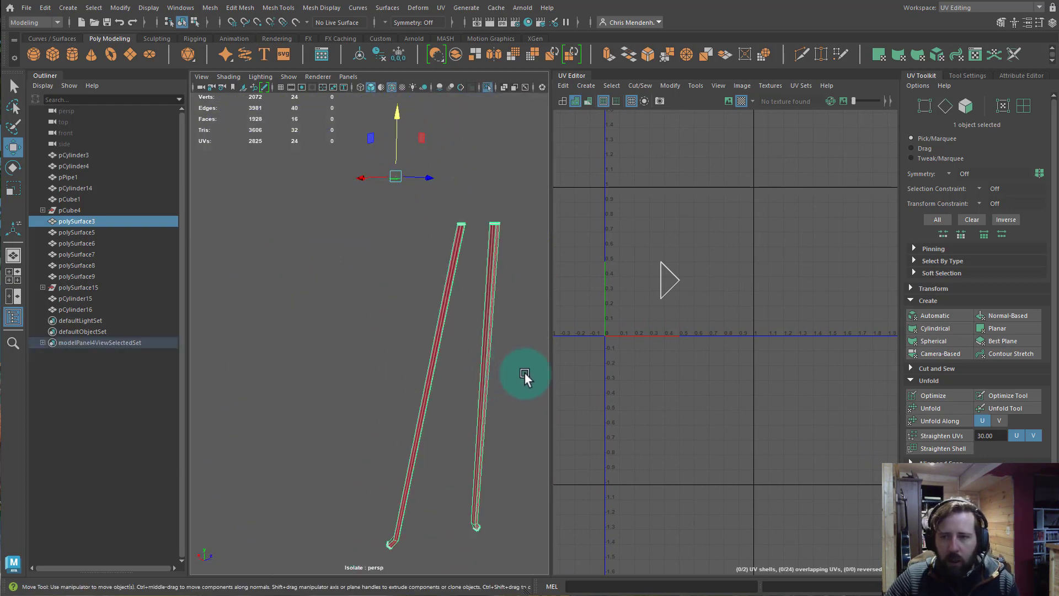
# - Apply a camera-based UV projection to the string pair and cut a lengthwise seam along each string
pyautogui.click(934, 356)
pyautogui.keyDown('alt'); pyautogui.moveTo(622, 281); pyautogui.dragTo(704, 323, button='middle'); pyautogui.keyUp('alt')
pyautogui.keyDown('alt'); pyautogui.moveTo(703, 323); pyautogui.dragTo(812, 361, button='right'); pyautogui.keyUp('alt')
pyautogui.keyDown('alt'); pyautogui.moveTo(421, 448); pyautogui.dragTo(466, 415); pyautogui.keyUp('alt')
pyautogui.press('F10')
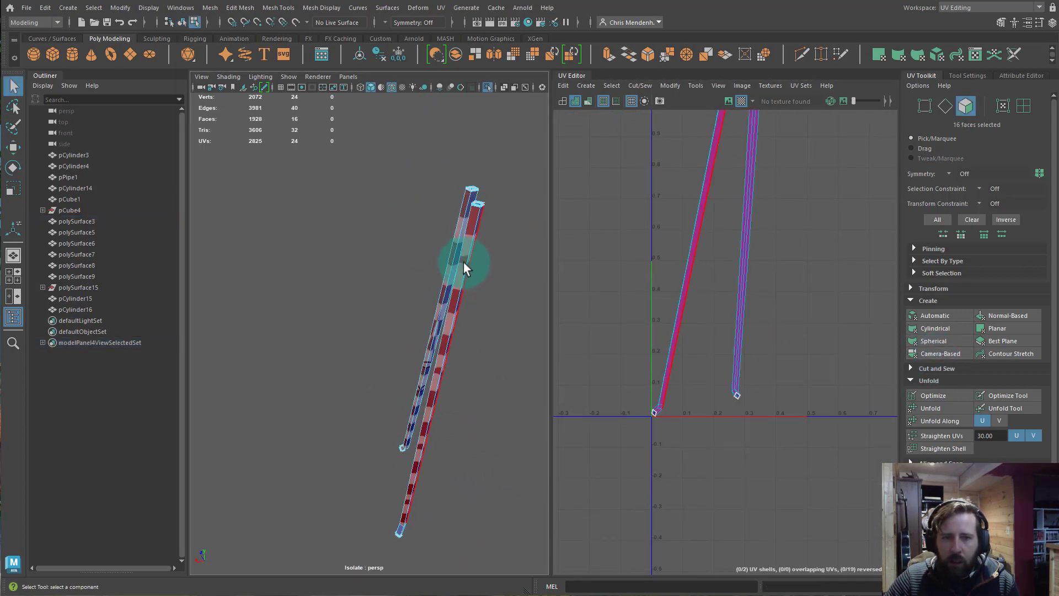
pyautogui.doubleClick(457, 258)
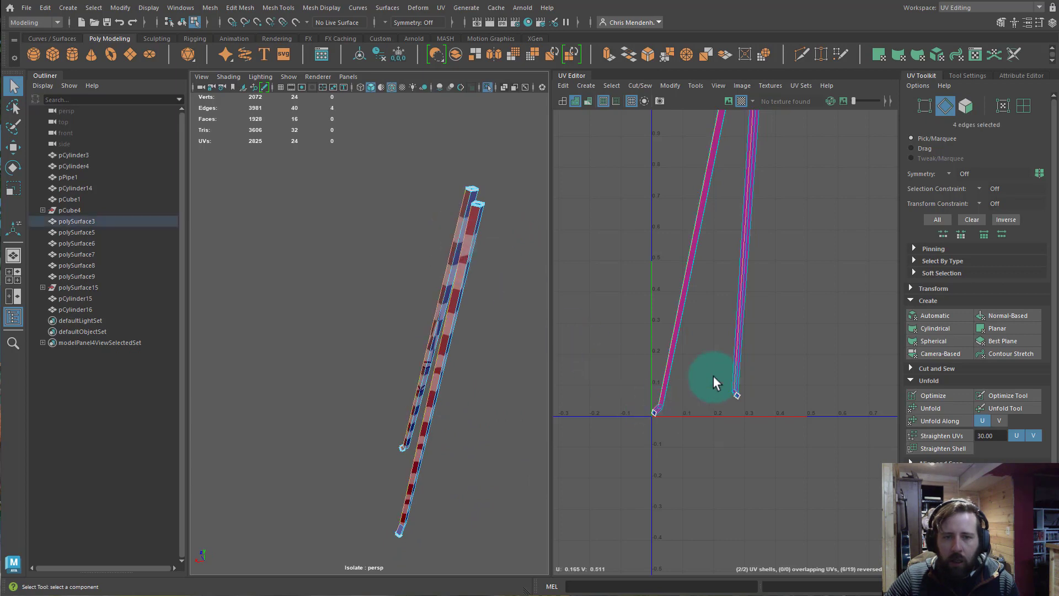
pyautogui.moveTo(713, 376)
pyautogui.keyDown('alt'); pyautogui.mouseDown(button='middle')
pyautogui.moveTo(734, 359)
pyautogui.moveTo(719, 363)
pyautogui.mouseUp(button='middle'); pyautogui.keyUp('alt')
pyautogui.keyDown('shift'); pyautogui.moveTo(832, 286); pyautogui.dragTo(712, 284, button='right'); pyautogui.keyUp('shift')
# - Select both string UV shells, unfold them and orient them upright
pyautogui.press('w')
pyautogui.moveTo(659, 253); pyautogui.dragTo(822, 313)
pyautogui.keyDown('shift'); pyautogui.moveTo(827, 316); pyautogui.dragTo(479, 280, button='right'); pyautogui.keyUp('shift')
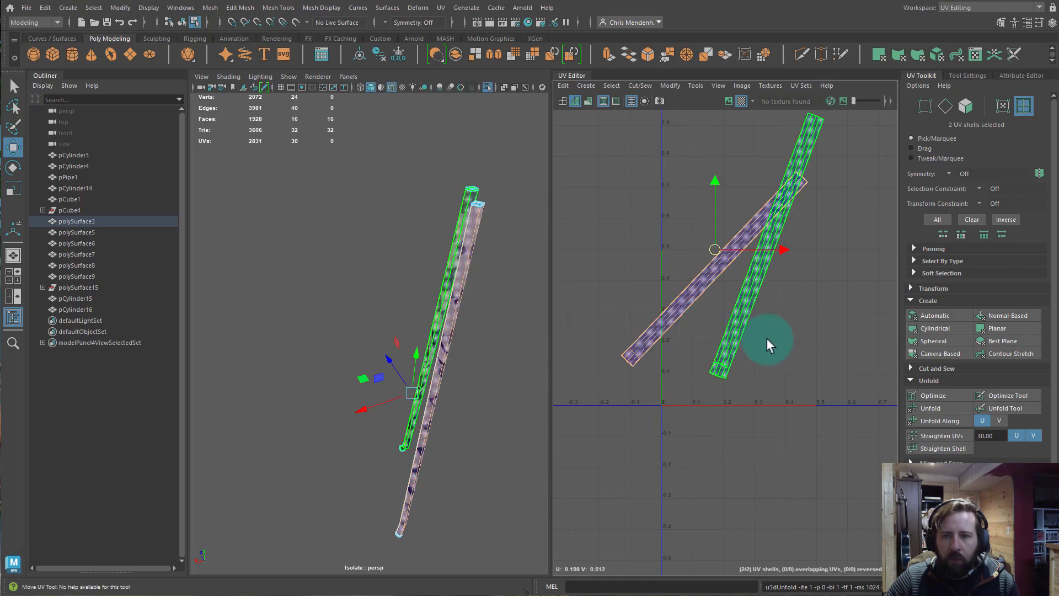
pyautogui.click(932, 508)
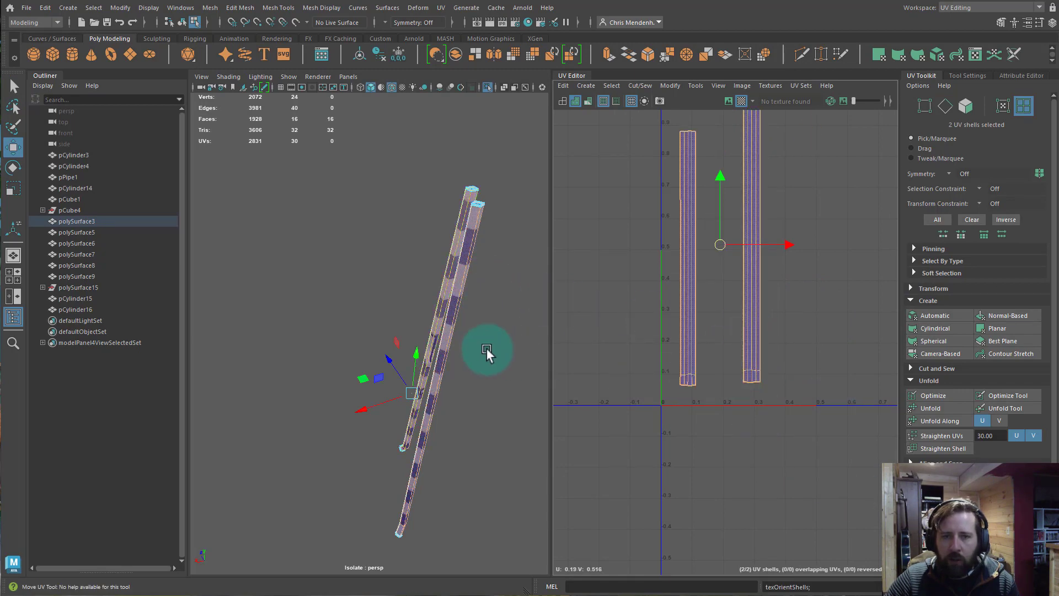
# - Return the string pair to object mode, turn off isolation to show the whole wind chime and clear the selection
pyautogui.keyDown('alt'); pyautogui.moveTo(486, 350); pyautogui.dragTo(552, 340); pyautogui.keyUp('alt')
pyautogui.keyDown('alt'); pyautogui.moveTo(731, 318); pyautogui.dragTo(724, 423, button='middle'); pyautogui.keyUp('alt')
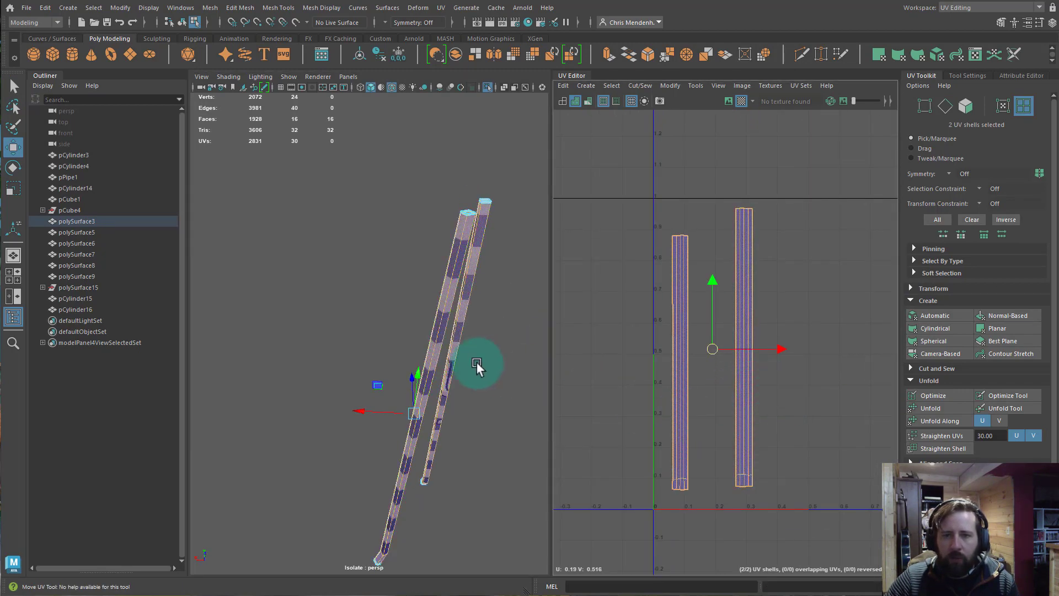
pyautogui.moveTo(419, 391); pyautogui.dragTo(498, 342, button='right')
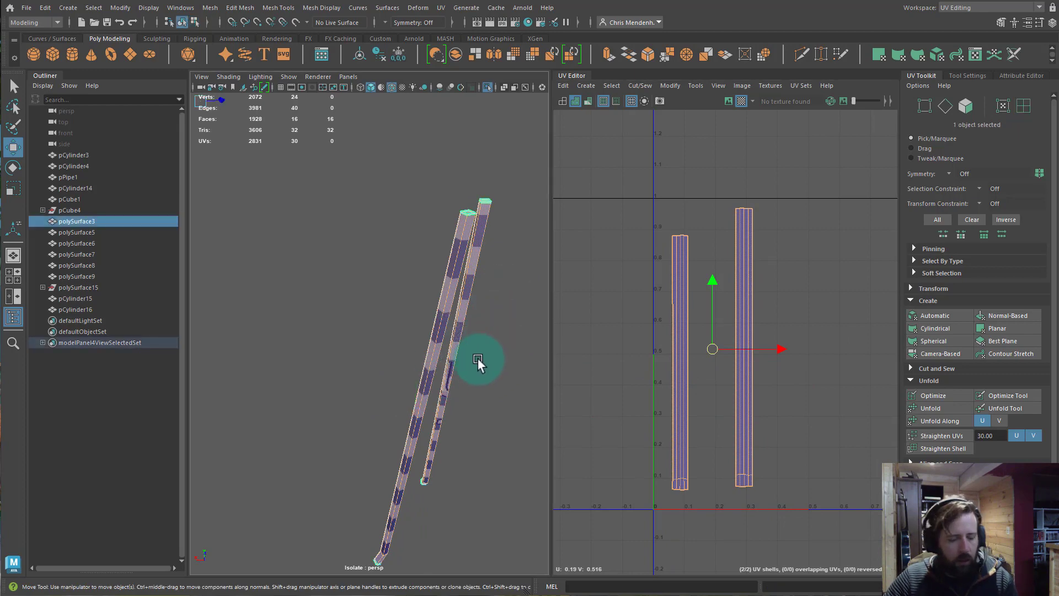
pyautogui.hotkey('ctrl', '1')
pyautogui.moveTo(454, 369)
pyautogui.keyDown('alt'); pyautogui.mouseDown(button='right')
pyautogui.moveTo(445, 385)
pyautogui.moveTo(372, 374)
pyautogui.moveTo(462, 371)
pyautogui.mouseUp(button='right'); pyautogui.keyUp('alt')
pyautogui.click(516, 345)
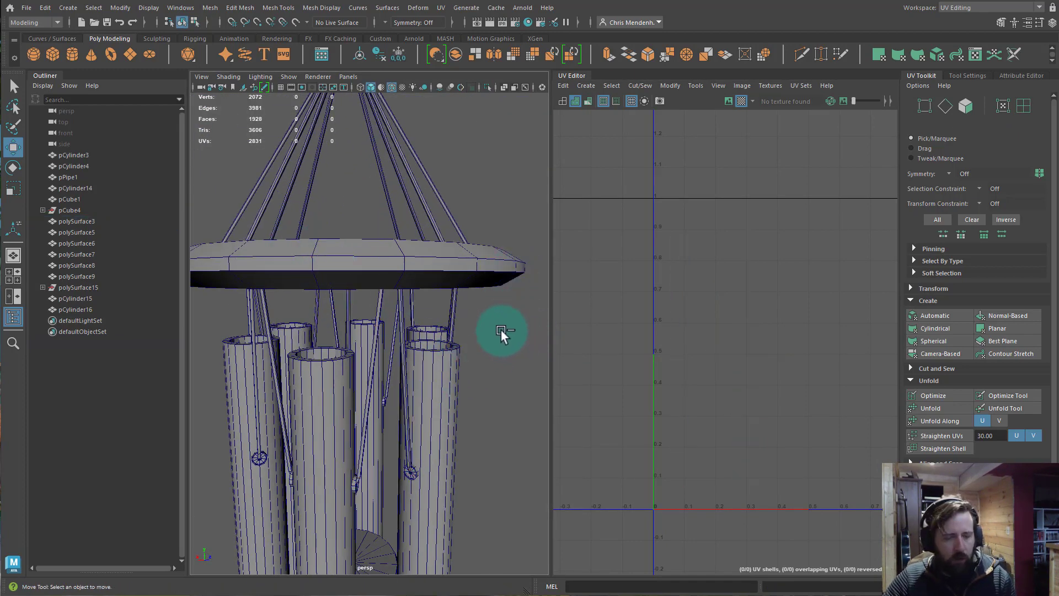
# - Save the scene as a new version named Chimes_V02.mb on the Desktop
pyautogui.click(27, 8)
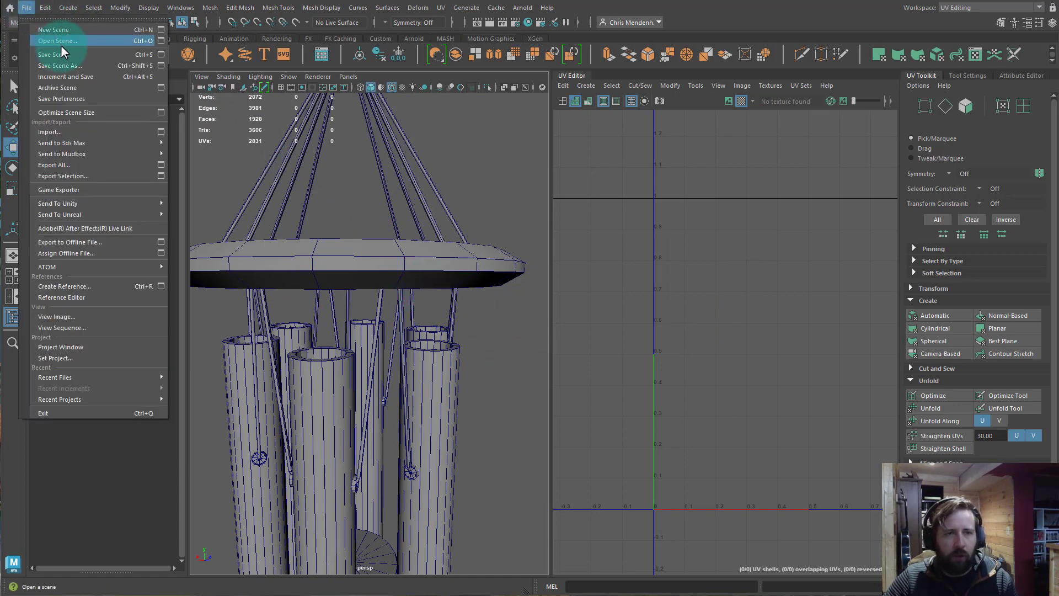
pyautogui.click(62, 65)
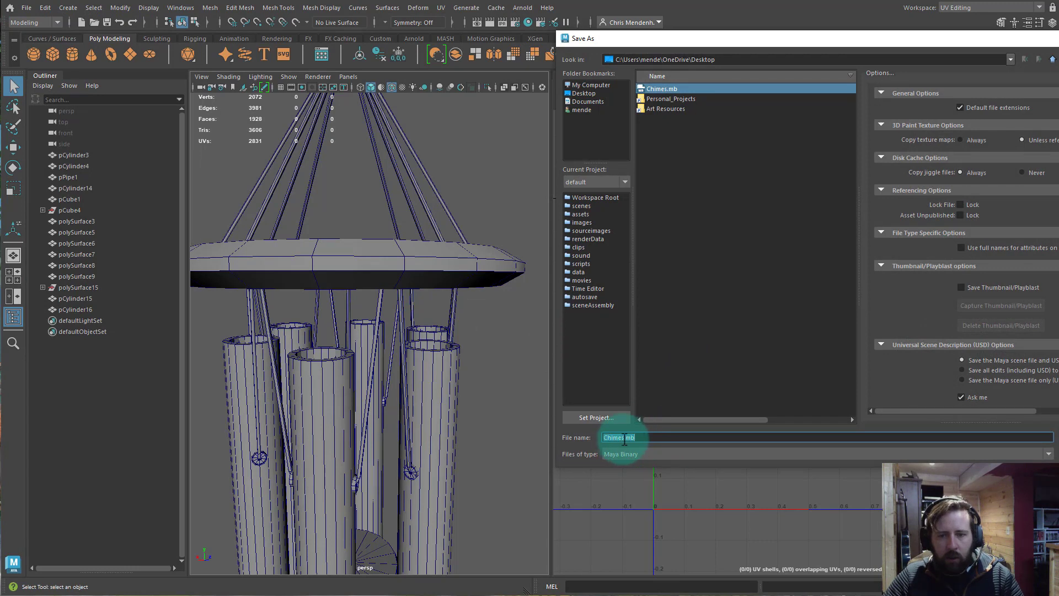
pyautogui.click(625, 437)
pyautogui.write('_V')
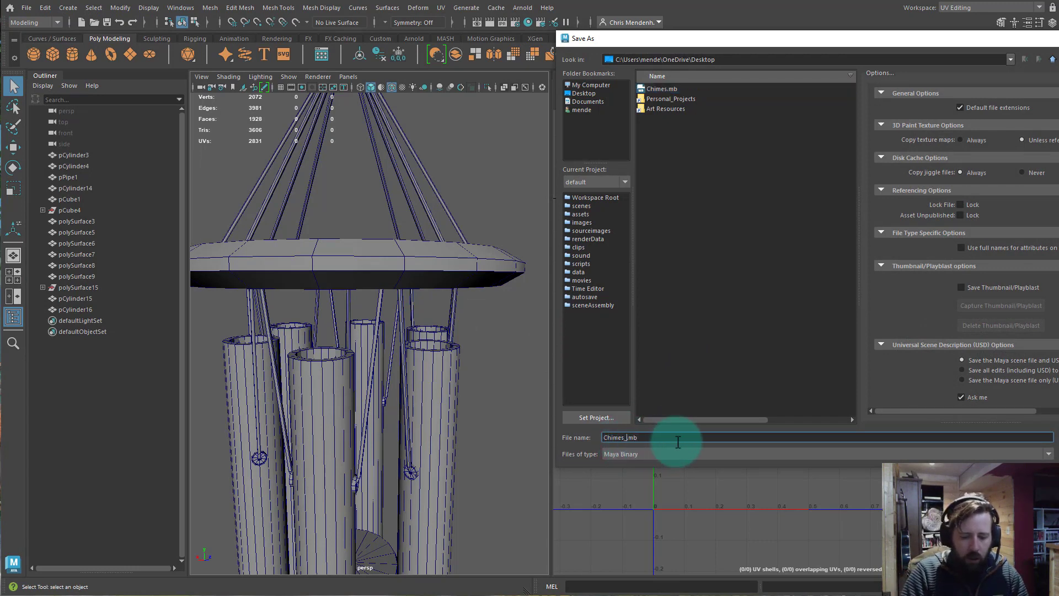
pyautogui.write('02')
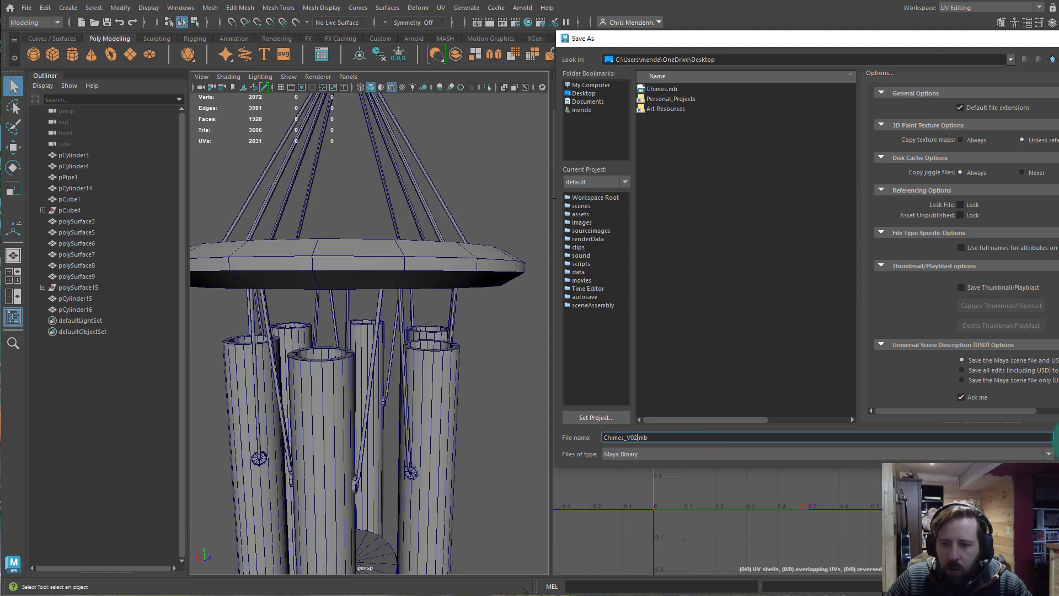
pyautogui.press('Return')
pyautogui.press('w')
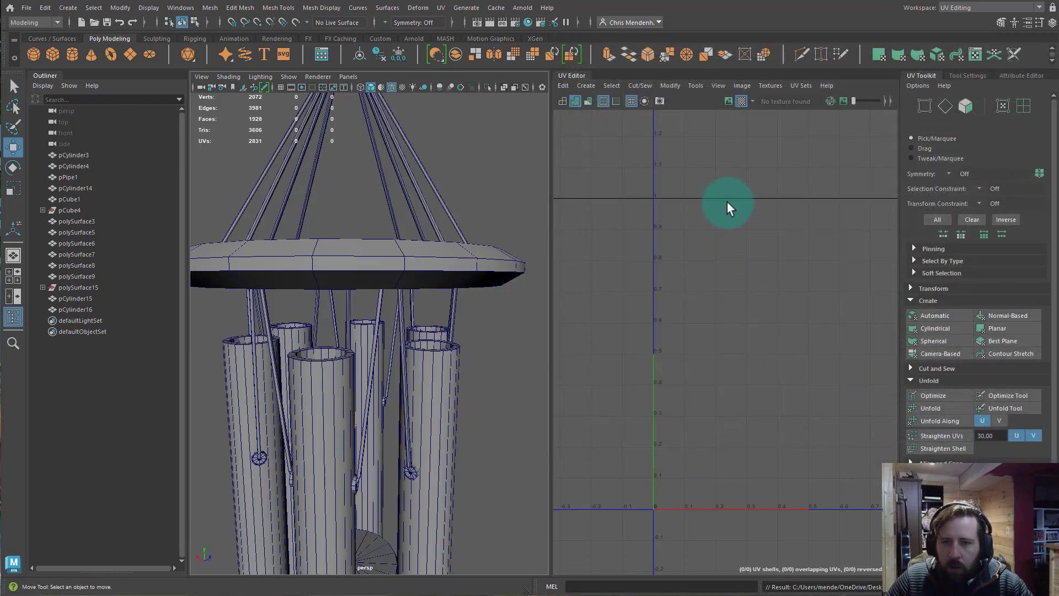
# - Transfer the UVs from string pair polySurface3 to polySurface5 with Transfer Attributes, using all UV sets and Component sample space
pyautogui.click(379, 309)
pyautogui.keyDown('alt'); pyautogui.moveTo(480, 401); pyautogui.dragTo(508, 354); pyautogui.keyUp('alt')
pyautogui.keyDown('shift'); pyautogui.click(486, 325); pyautogui.keyUp('shift')
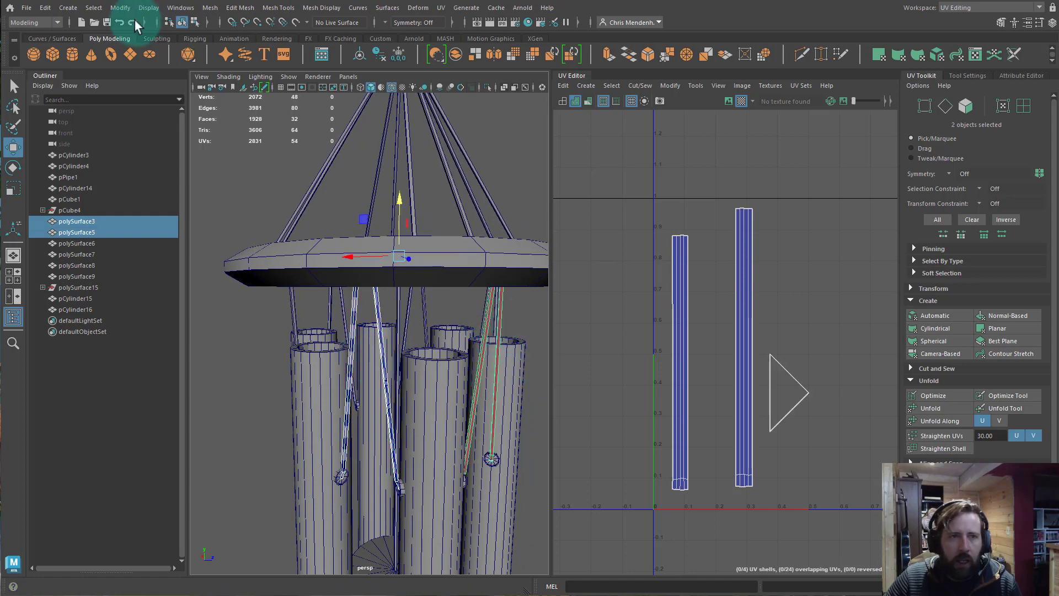
pyautogui.click(117, 9)
pyautogui.moveTo(46, 8)
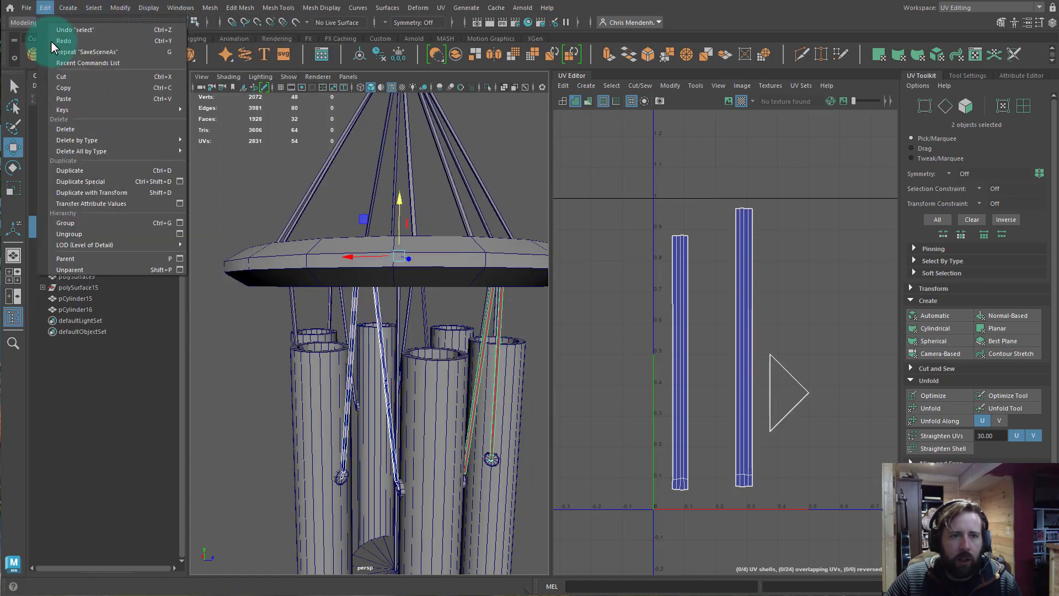
pyautogui.moveTo(240, 7)
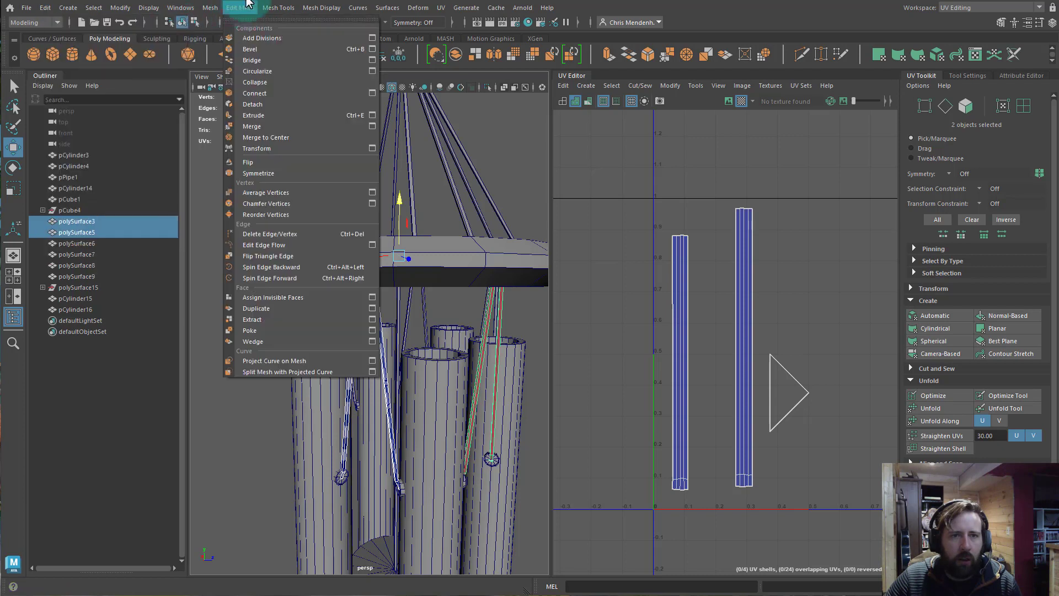
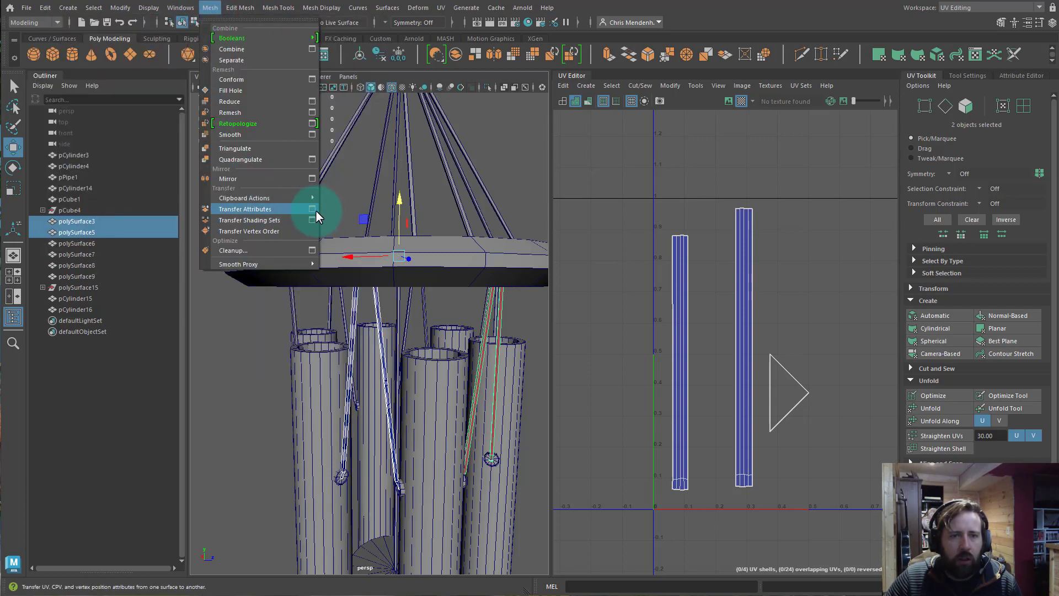
pyautogui.click(312, 210)
pyautogui.moveTo(650, 173); pyautogui.dragTo(445, 27)
pyautogui.click(527, 213)
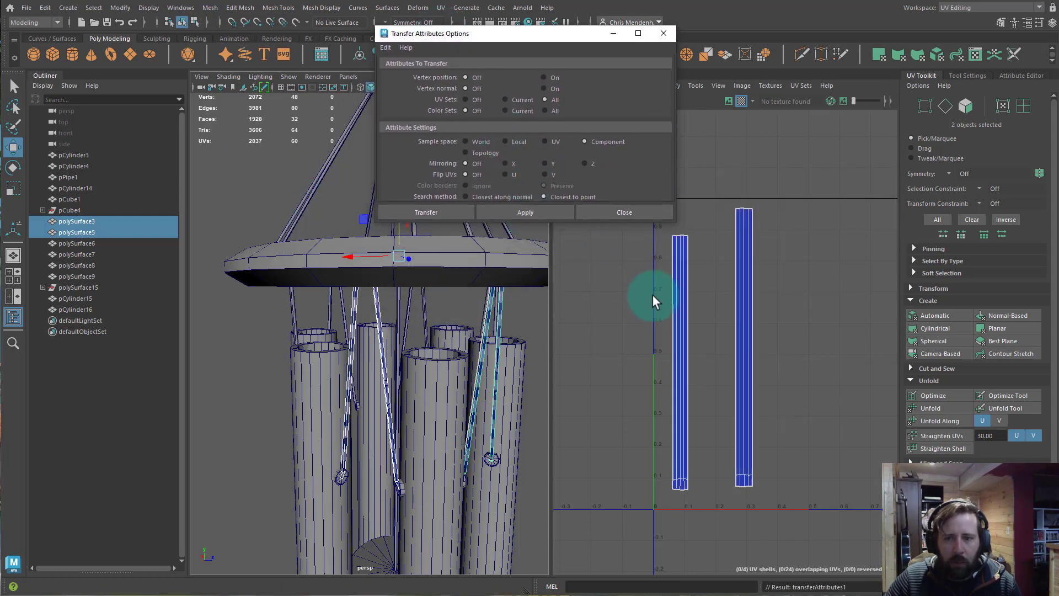
# - Transfer the UVs from string pair polySurface5 to polySurface8 and to polySurface6 using the same attribute settings
pyautogui.keyDown('alt'); pyautogui.moveTo(530, 388); pyautogui.dragTo(328, 338); pyautogui.keyUp('alt')
pyautogui.click(329, 336)
pyautogui.keyDown('shift'); pyautogui.click(412, 317); pyautogui.keyUp('shift')
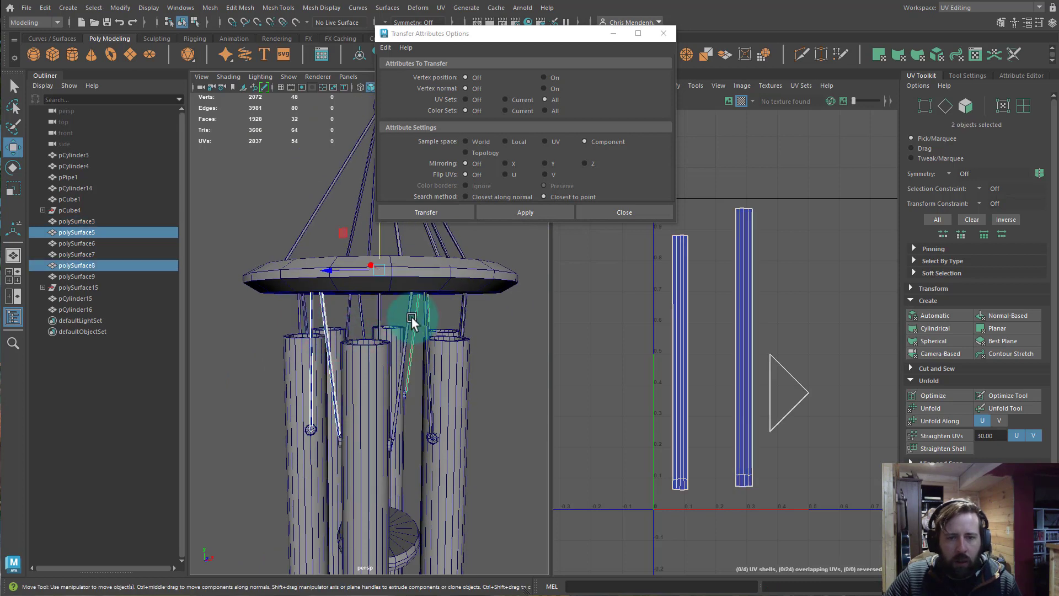
pyautogui.click(497, 213)
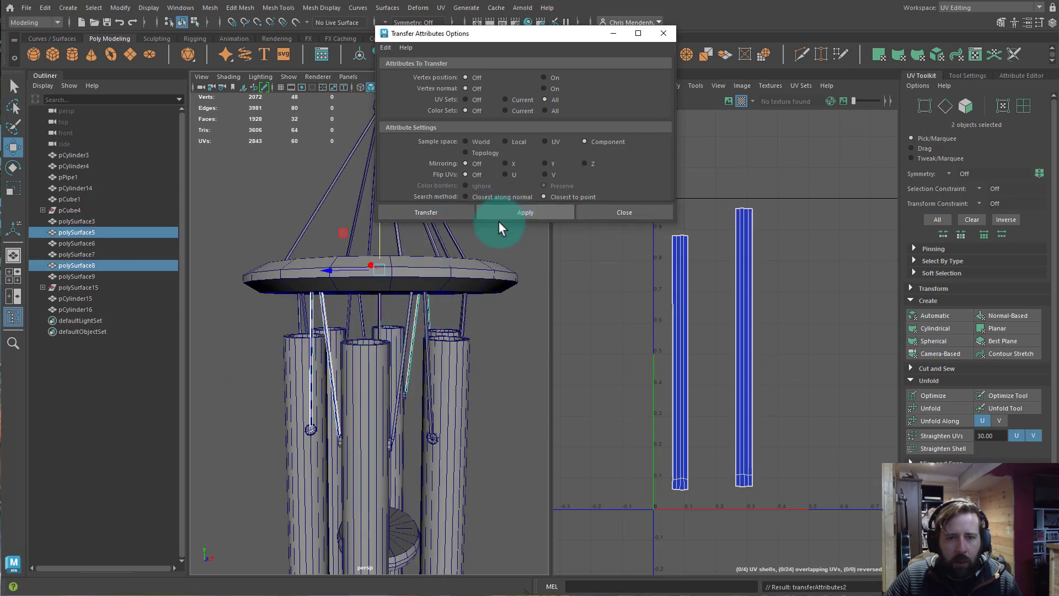
pyautogui.click(325, 336)
pyautogui.keyDown('shift'); pyautogui.click(411, 315); pyautogui.keyUp('shift')
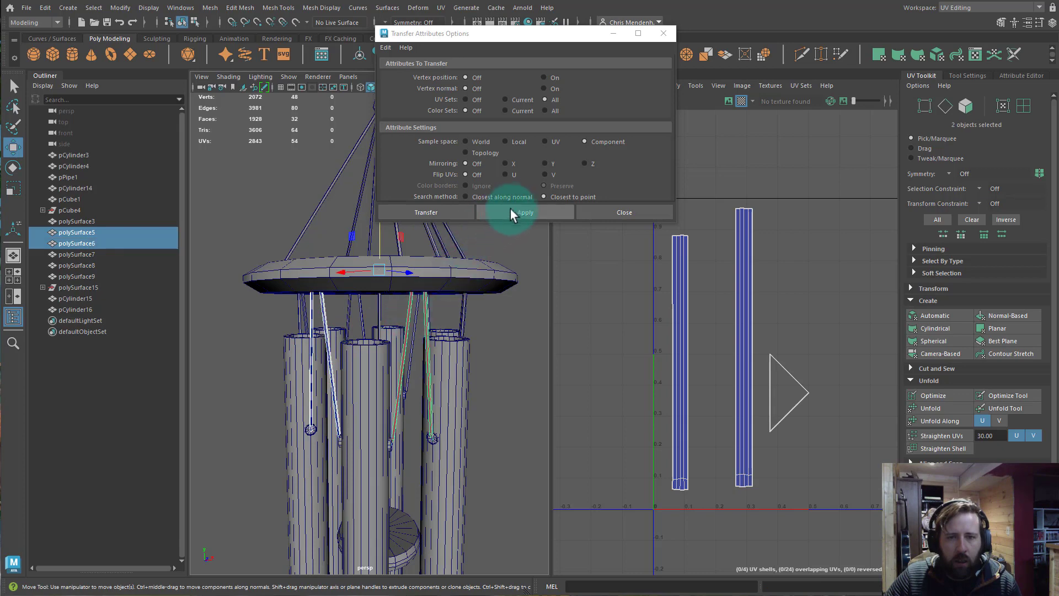
pyautogui.click(513, 211)
# - Transfer the finished string UVs to the remaining pairs polySurface7 and polySurface9
pyautogui.keyDown('alt'); pyautogui.moveTo(483, 331); pyautogui.dragTo(394, 356); pyautogui.keyUp('alt')
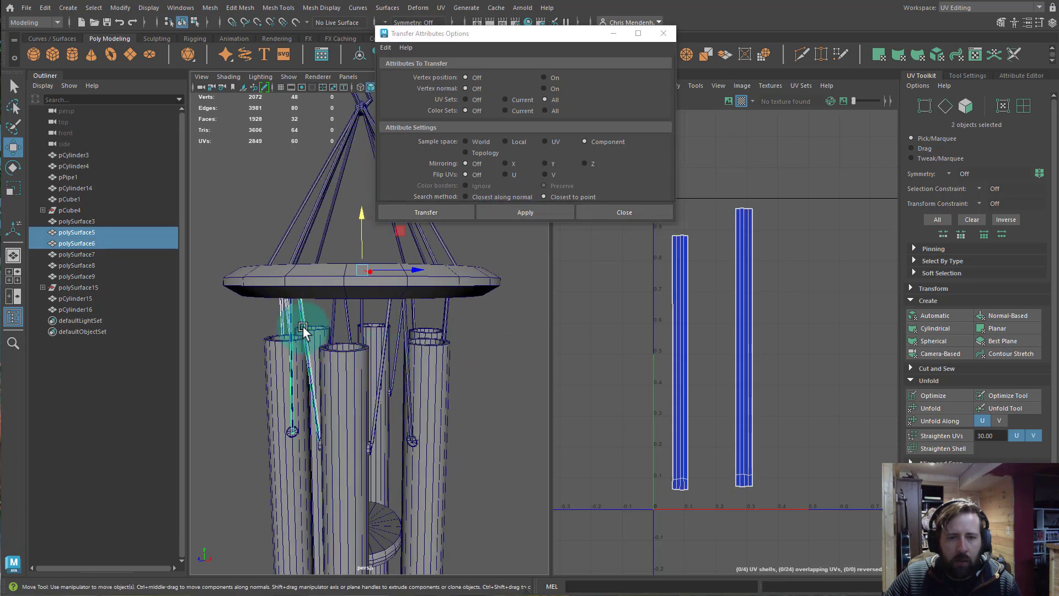
pyautogui.click(303, 330)
pyautogui.keyDown('shift'); pyautogui.click(390, 348); pyautogui.keyUp('shift')
pyautogui.click(524, 214)
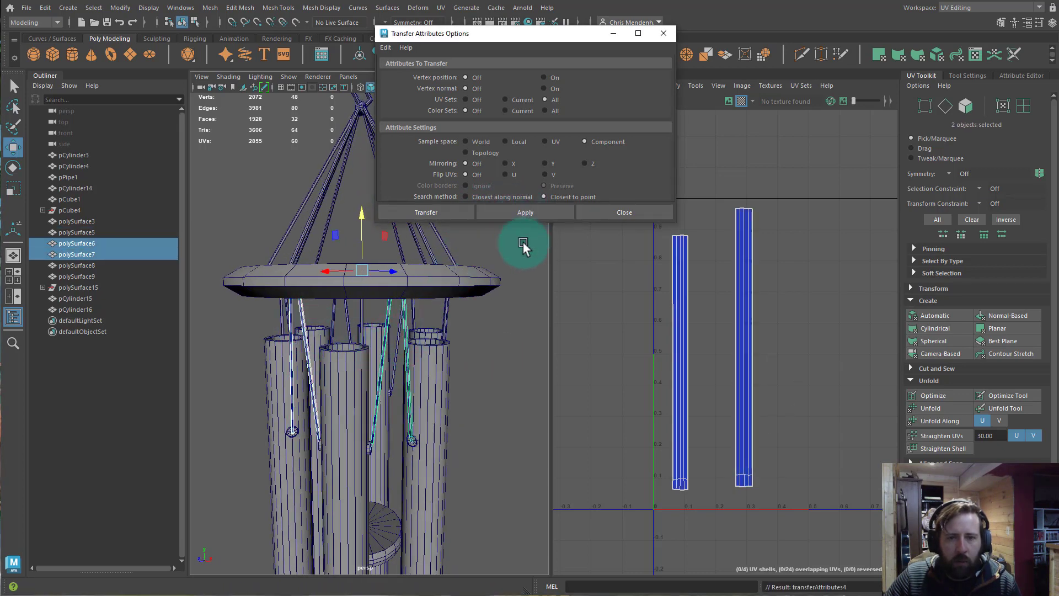
pyautogui.keyDown('alt'); pyautogui.moveTo(485, 336); pyautogui.dragTo(451, 357); pyautogui.keyUp('alt')
pyautogui.click(397, 338)
pyautogui.keyDown('alt'); pyautogui.moveTo(397, 338); pyautogui.dragTo(339, 351); pyautogui.keyUp('alt')
pyautogui.click(417, 328)
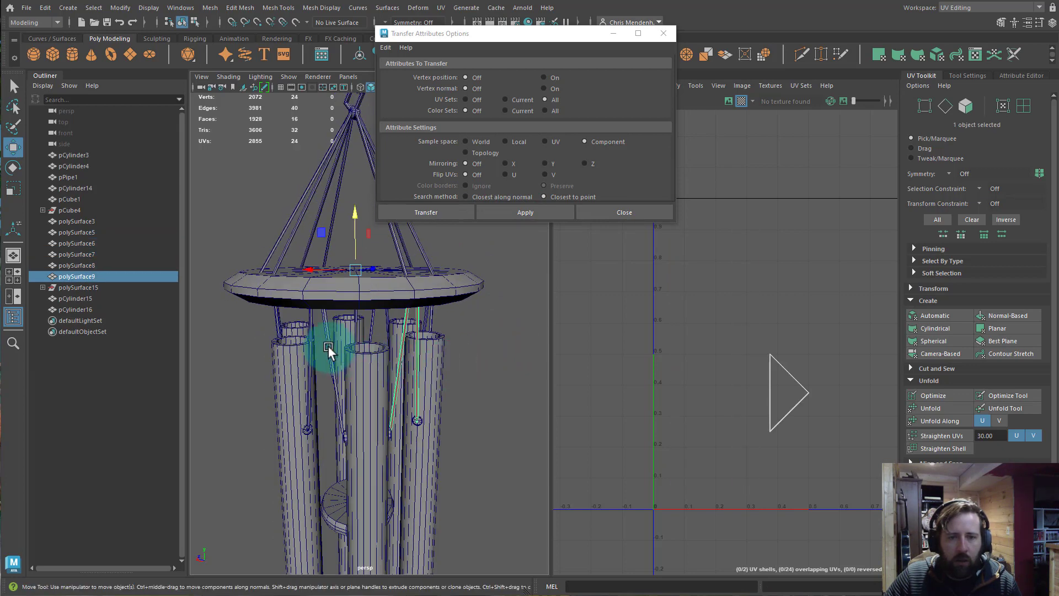
pyautogui.keyDown('shift'); pyautogui.click(404, 332); pyautogui.keyUp('shift')
pyautogui.click(525, 212)
# - Check the UVs on the remaining strings, close the Transfer Attributes options and delete the construction history
pyautogui.keyDown('alt'); pyautogui.moveTo(474, 358); pyautogui.dragTo(416, 316); pyautogui.keyUp('alt')
pyautogui.click(432, 315)
pyautogui.keyDown('alt'); pyautogui.moveTo(478, 342); pyautogui.dragTo(449, 331); pyautogui.keyUp('alt')
pyautogui.click(456, 318)
pyautogui.click(467, 320)
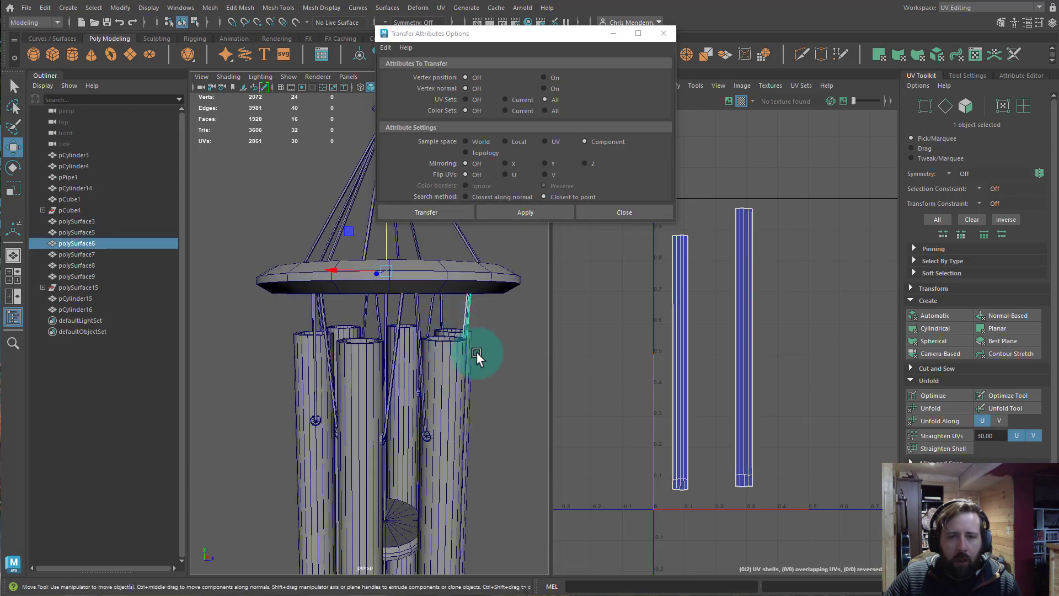
pyautogui.click(649, 205)
pyautogui.click(46, 7)
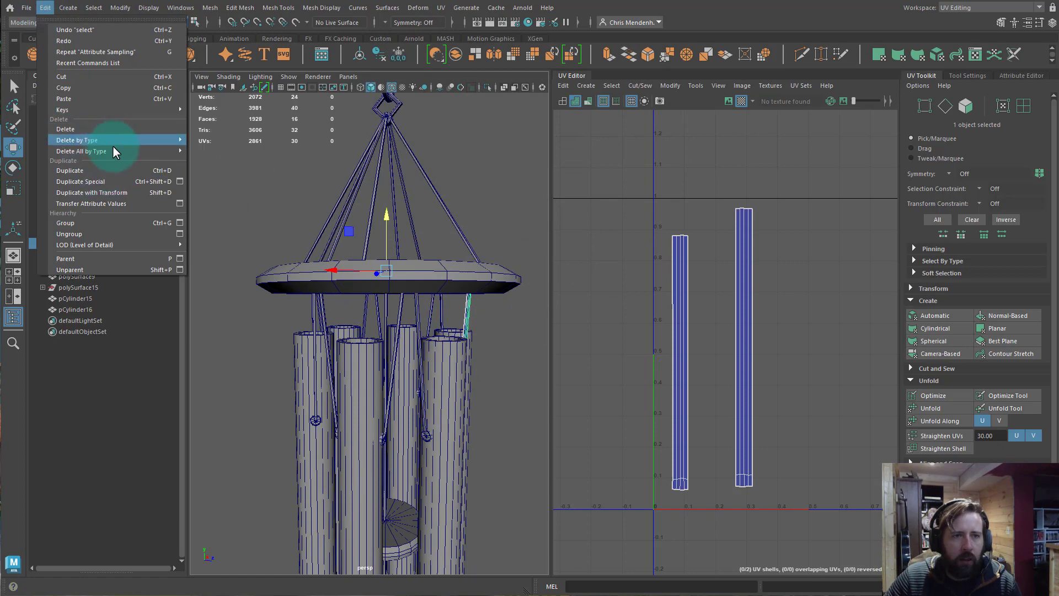
pyautogui.moveTo(115, 151)
pyautogui.click(206, 147)
# - Select all six string pairs beneath the disc, leaving out the centre string, and switch to UV shell selection
pyautogui.keyDown('alt'); pyautogui.moveTo(402, 294); pyautogui.dragTo(332, 316); pyautogui.keyUp('alt')
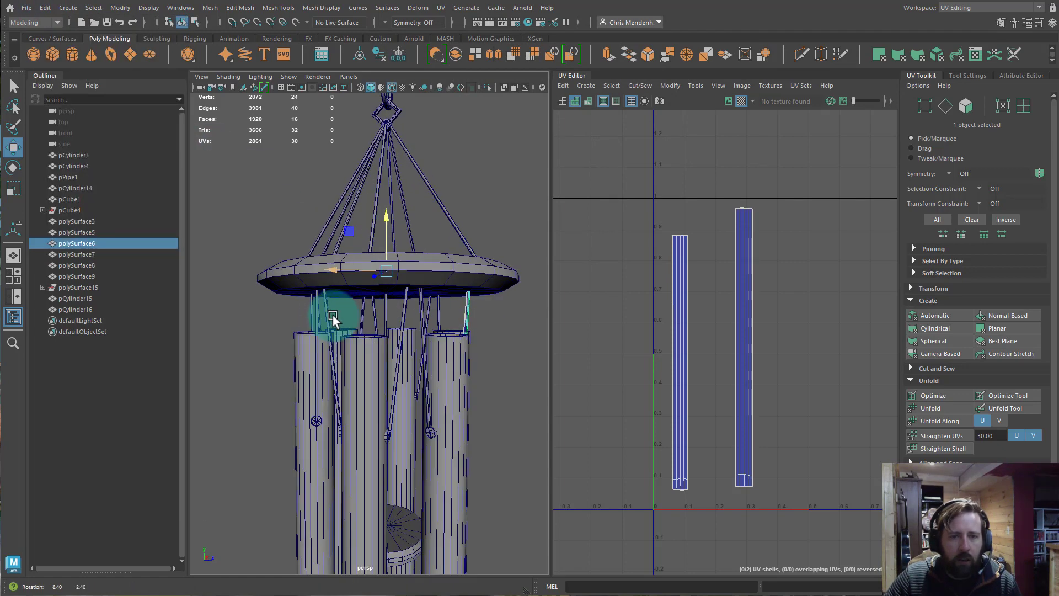
pyautogui.moveTo(257, 303); pyautogui.dragTo(509, 310)
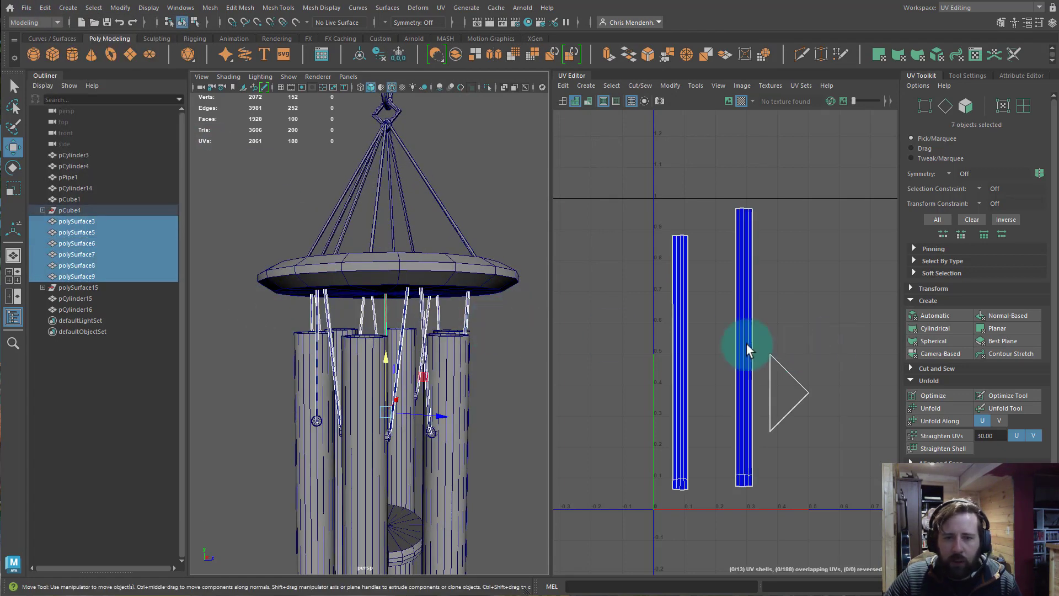
pyautogui.keyDown('alt'); pyautogui.moveTo(425, 306); pyautogui.dragTo(386, 312); pyautogui.keyUp('alt')
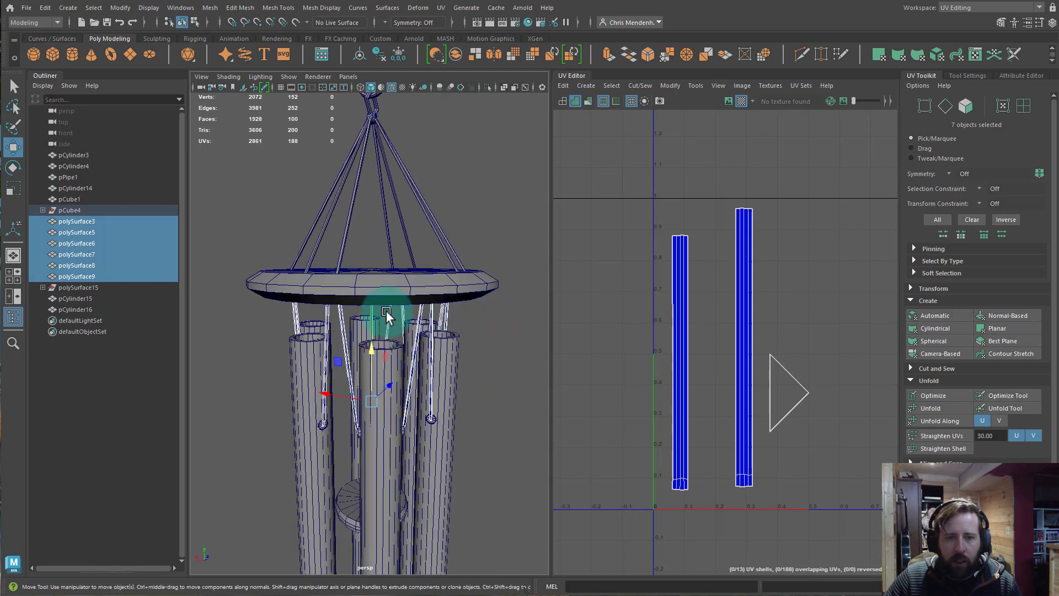
pyautogui.keyDown('shift'); pyautogui.click(398, 322); pyautogui.keyUp('shift')
pyautogui.keyDown('alt'); pyautogui.moveTo(553, 332); pyautogui.dragTo(581, 327, button='middle'); pyautogui.keyUp('alt')
pyautogui.moveTo(712, 256); pyautogui.dragTo(660, 244, button='right')
# - Spread the stacked short string shells apart horizontally into a row of six separate shells
pyautogui.click(681, 284)
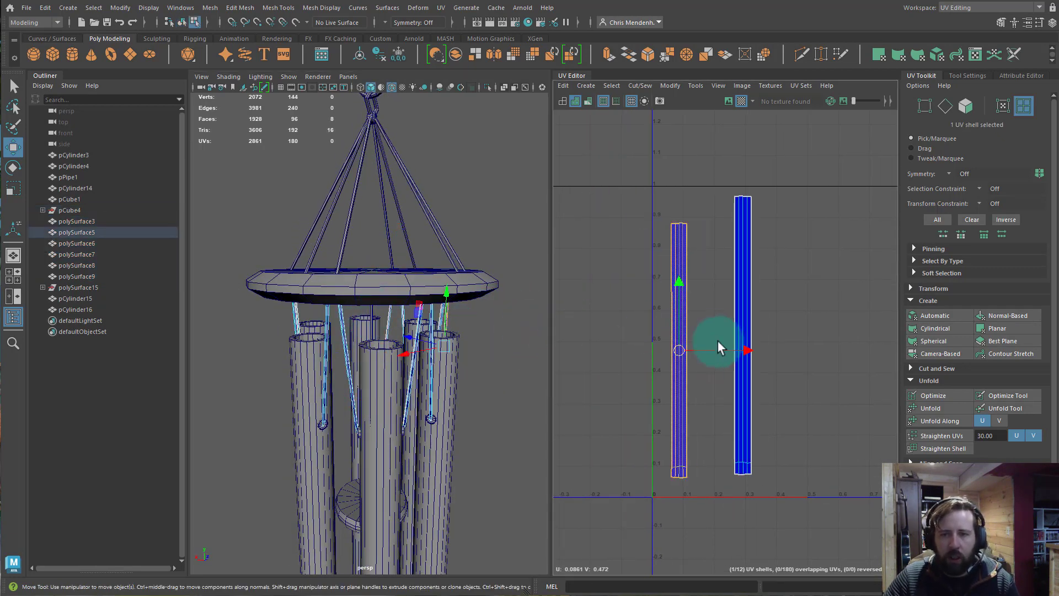
pyautogui.moveTo(716, 350); pyautogui.dragTo(656, 350)
pyautogui.click(676, 306)
pyautogui.moveTo(743, 350); pyautogui.dragTo(658, 350)
pyautogui.click(680, 299)
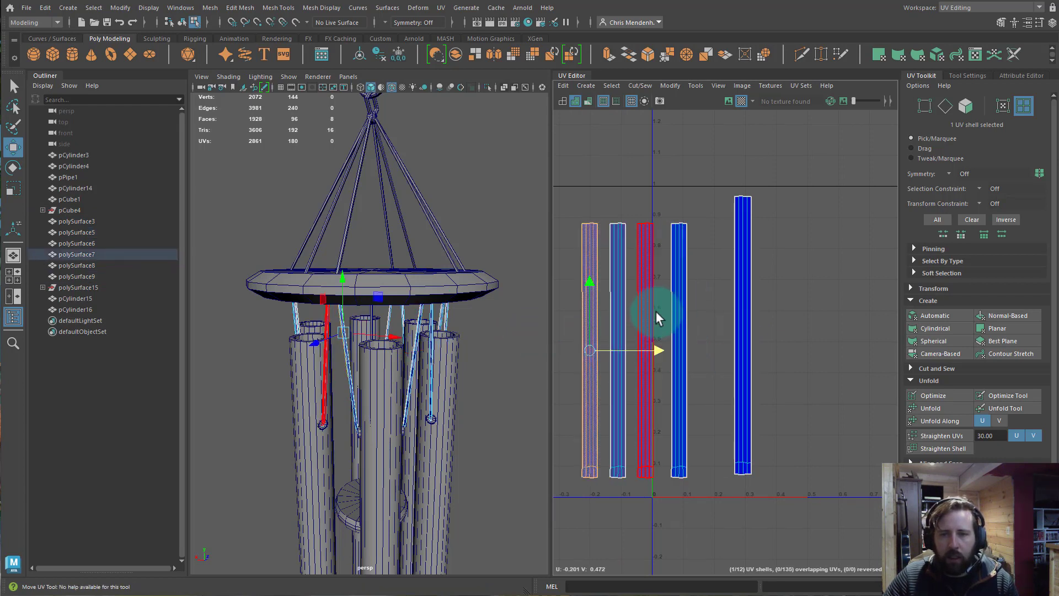
pyautogui.click(679, 319)
pyautogui.moveTo(742, 349); pyautogui.dragTo(625, 350)
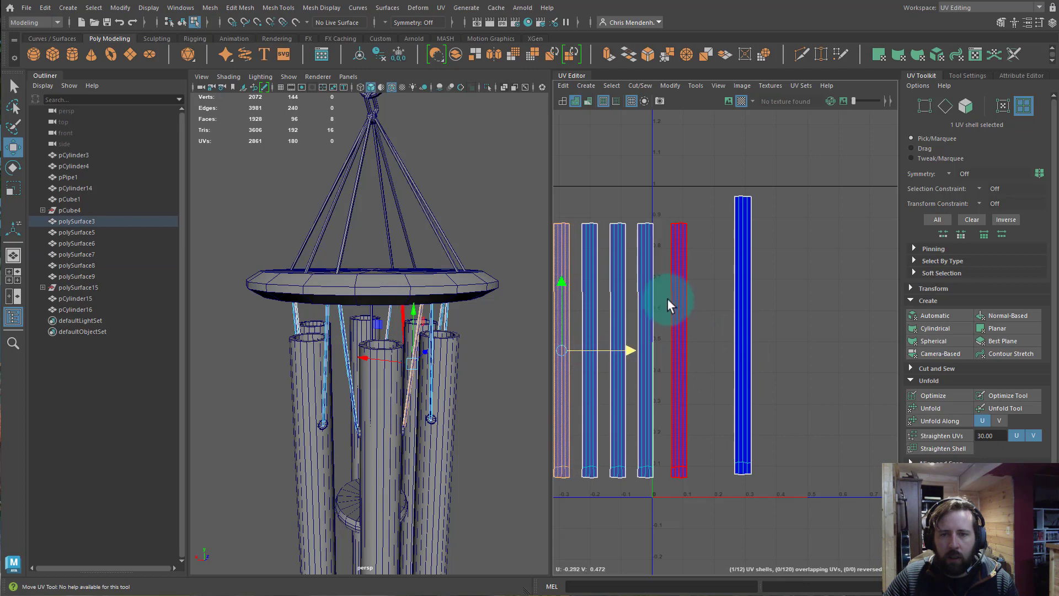
pyautogui.click(678, 307)
pyautogui.moveTo(744, 349); pyautogui.dragTo(900, 337)
# - Spread the stacked long string shells apart horizontally into a row of six separate shells
pyautogui.click(742, 305)
pyautogui.click(756, 308)
pyautogui.click(742, 292)
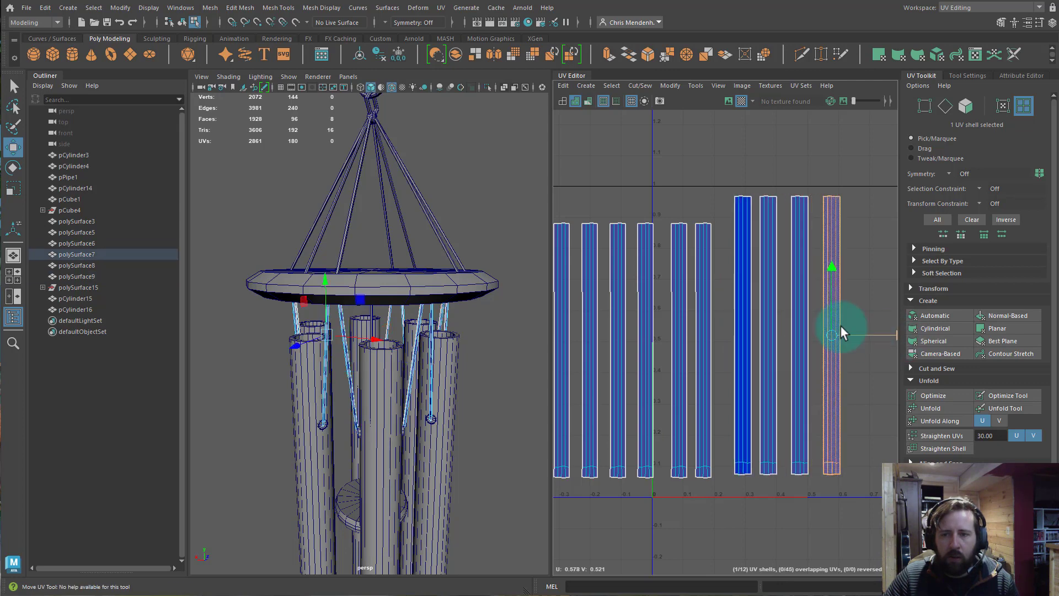
pyautogui.click(740, 297)
pyautogui.moveTo(810, 333); pyautogui.dragTo(931, 342)
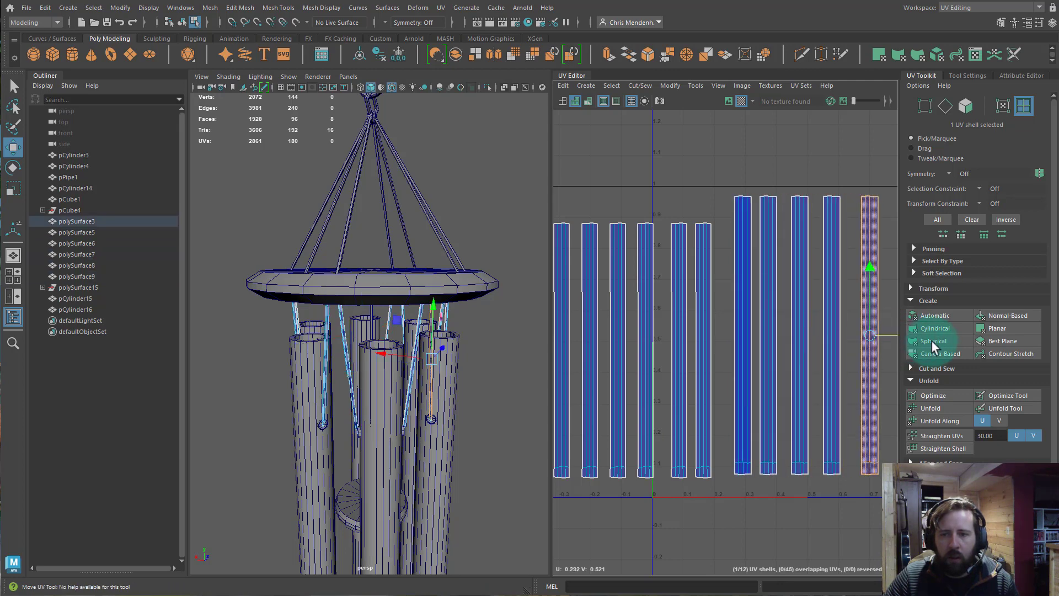
pyautogui.click(746, 317)
pyautogui.moveTo(799, 339); pyautogui.dragTo(967, 332)
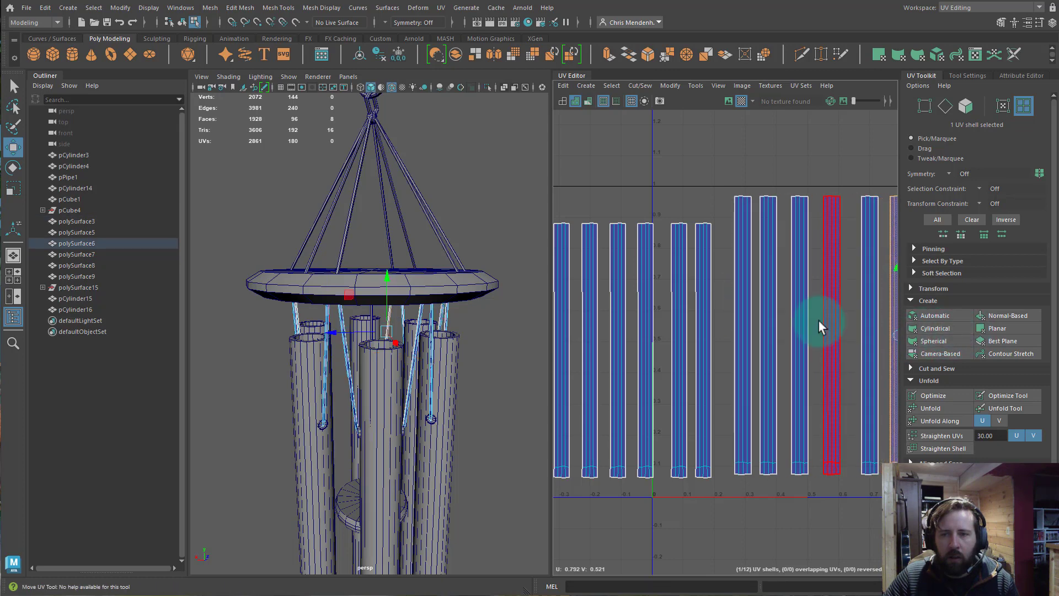
# - Select all twelve string UV shells and move them together outside the UV tile, above and to its left
pyautogui.scroll(-3, 830, 318)
pyautogui.click(832, 426)
pyautogui.moveTo(657, 325); pyautogui.dragTo(624, 306, button='right')
pyautogui.moveTo(625, 307); pyautogui.dragTo(883, 394)
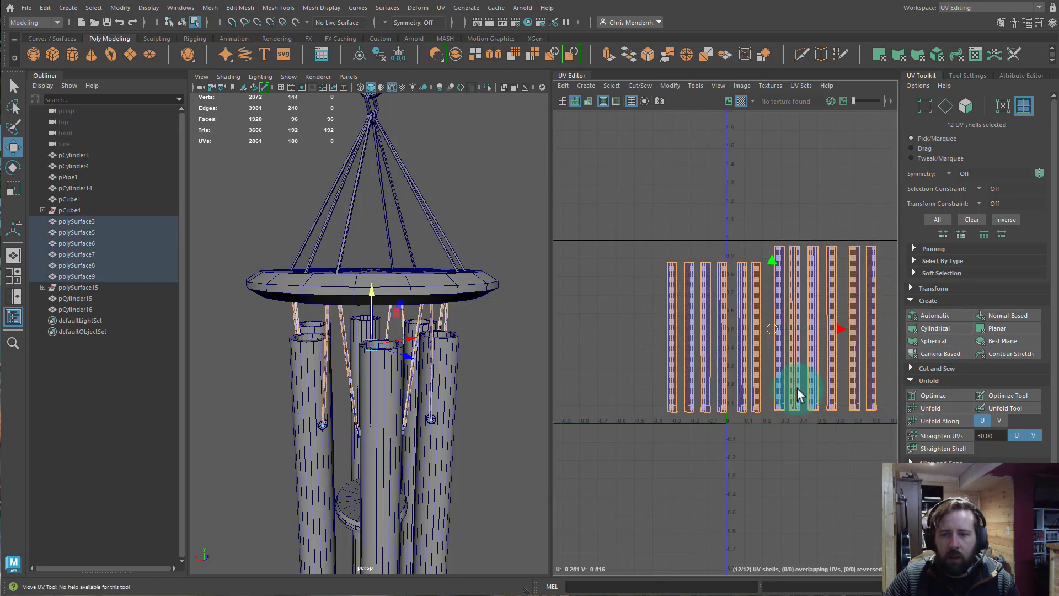
pyautogui.moveTo(776, 336); pyautogui.dragTo(598, 143)
# - Inspect the checker pattern on the strings, return to object mode and select the chime rods pCylinder16
pyautogui.keyDown('alt'); pyautogui.moveTo(374, 333); pyautogui.dragTo(364, 236); pyautogui.keyUp('alt')
pyautogui.keyDown('alt'); pyautogui.moveTo(364, 236); pyautogui.dragTo(350, 350, button='right'); pyautogui.keyUp('alt')
pyautogui.keyDown('alt'); pyautogui.moveTo(350, 349); pyautogui.dragTo(456, 352); pyautogui.keyUp('alt')
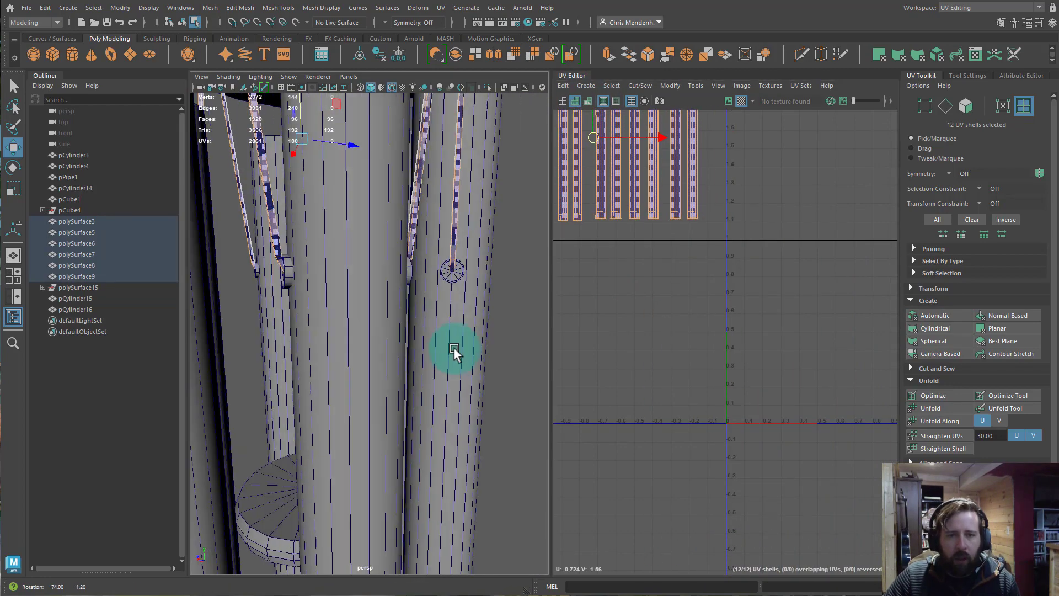
pyautogui.keyDown('alt'); pyautogui.moveTo(456, 352); pyautogui.dragTo(344, 336, button='right'); pyautogui.keyUp('alt')
pyautogui.keyDown('alt'); pyautogui.moveTo(344, 335); pyautogui.dragTo(352, 345); pyautogui.keyUp('alt')
pyautogui.click(354, 343)
pyautogui.keyDown('alt'); pyautogui.moveTo(402, 386); pyautogui.dragTo(366, 381); pyautogui.keyUp('alt')
pyautogui.click(362, 382)
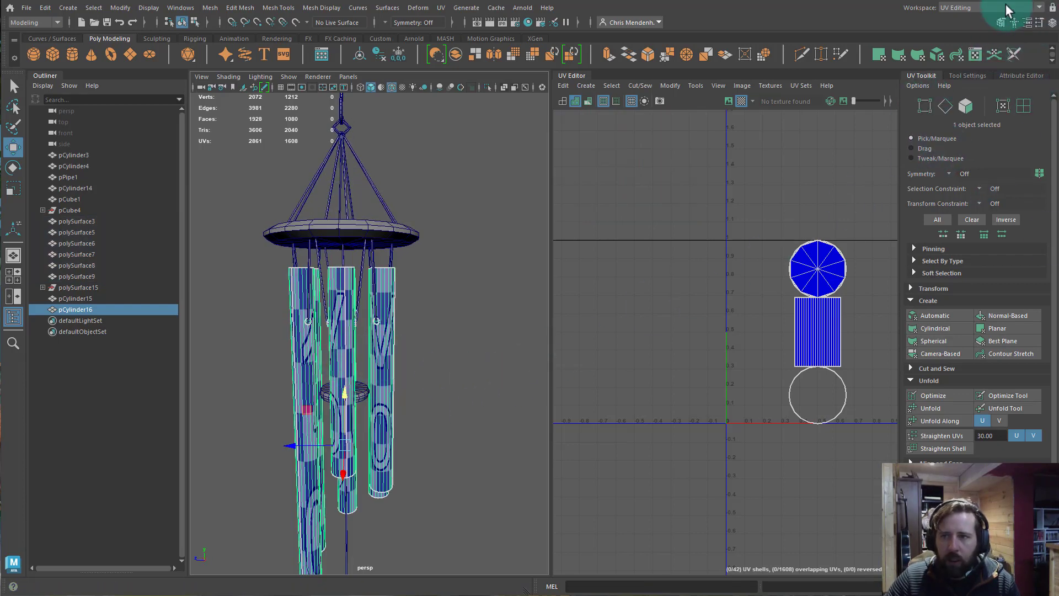
# - Switch to the General workspace and view the selected rods up close
pyautogui.click(985, 8)
pyautogui.click(973, 21)
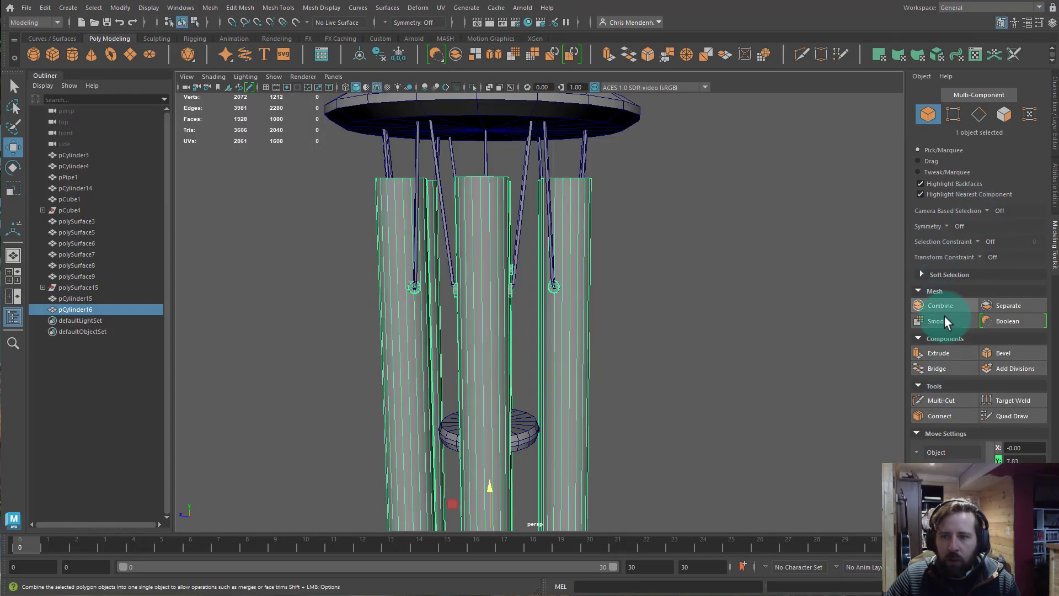
pyautogui.keyDown('alt'); pyautogui.moveTo(512, 364); pyautogui.dragTo(509, 323); pyautogui.keyUp('alt')
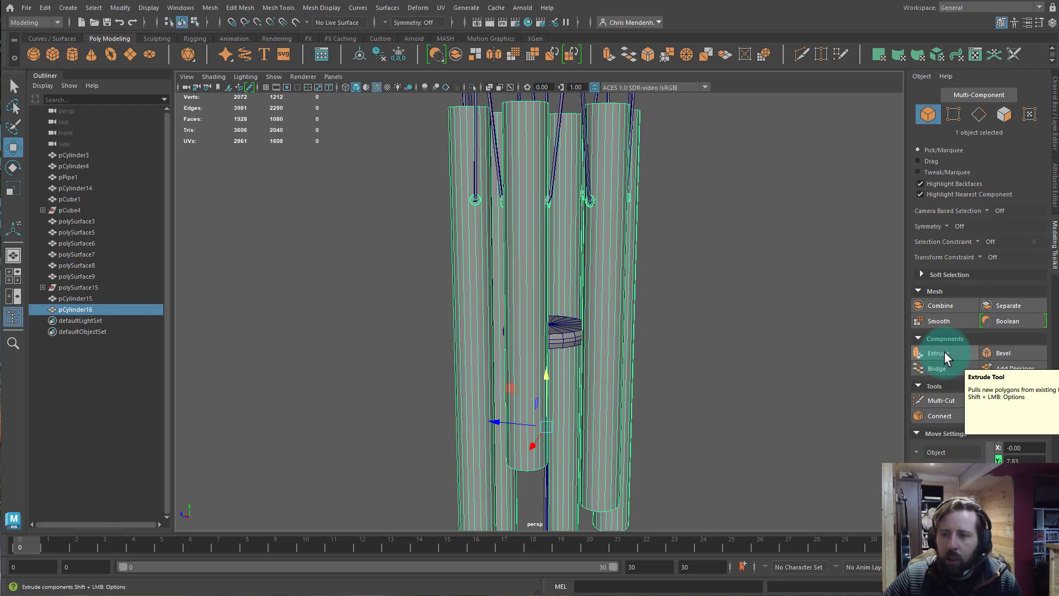
# - Separate the chime rods mesh pCylinder16 into individual objects and center their pivots
pyautogui.click(1008, 306)
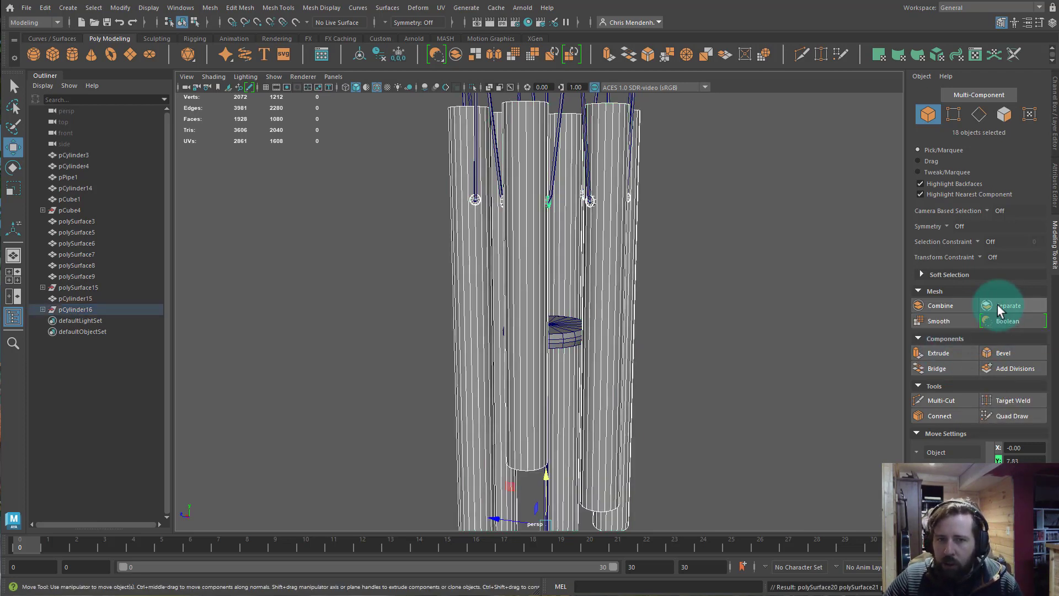
pyautogui.click(355, 56)
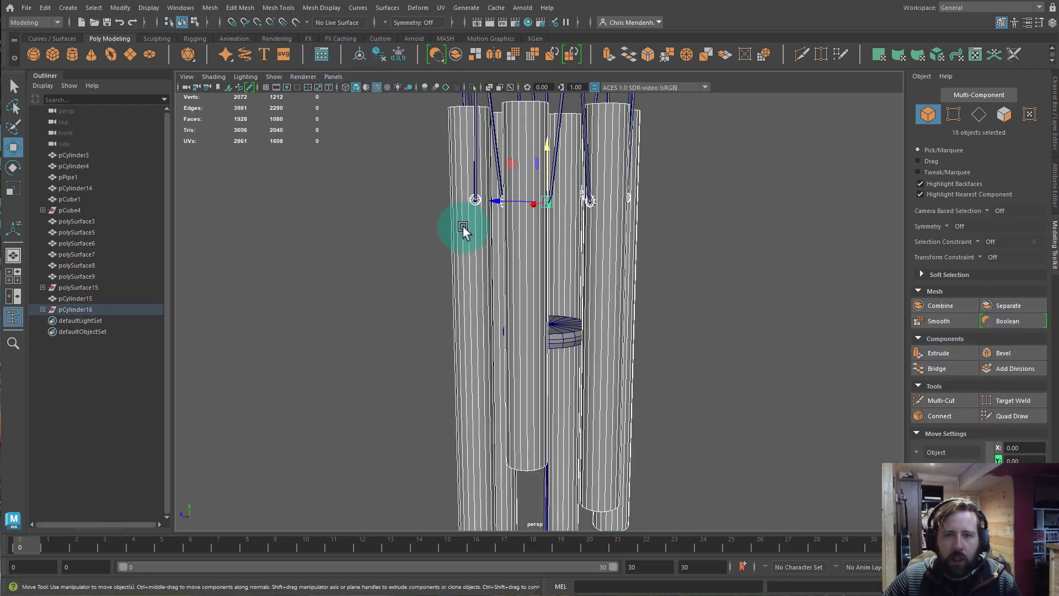
# - Combine the shortest chime rod with its two side pegs into one mesh
pyautogui.keyDown('alt'); pyautogui.moveTo(574, 283); pyautogui.dragTo(478, 299); pyautogui.keyUp('alt')
pyautogui.click(502, 287)
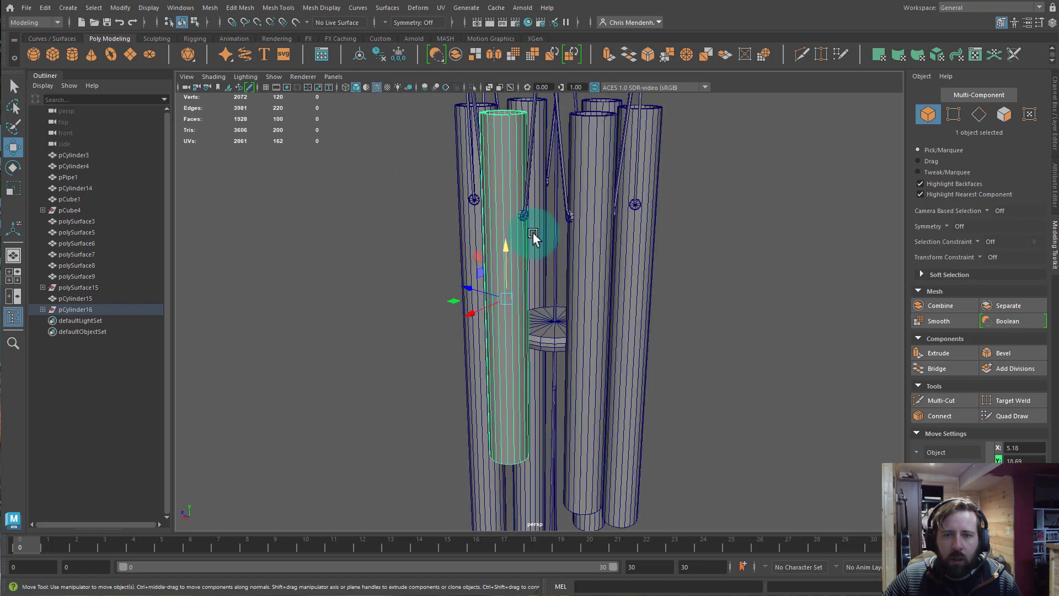
pyautogui.moveTo(520, 218)
pyautogui.keyDown('alt'); pyautogui.mouseDown()
pyautogui.moveTo(526, 231)
pyautogui.moveTo(507, 218)
pyautogui.moveTo(538, 211)
pyautogui.mouseUp(); pyautogui.keyUp('alt')
pyautogui.click(538, 209)
pyautogui.keyDown('alt'); pyautogui.moveTo(558, 253); pyautogui.dragTo(544, 256); pyautogui.keyUp('alt')
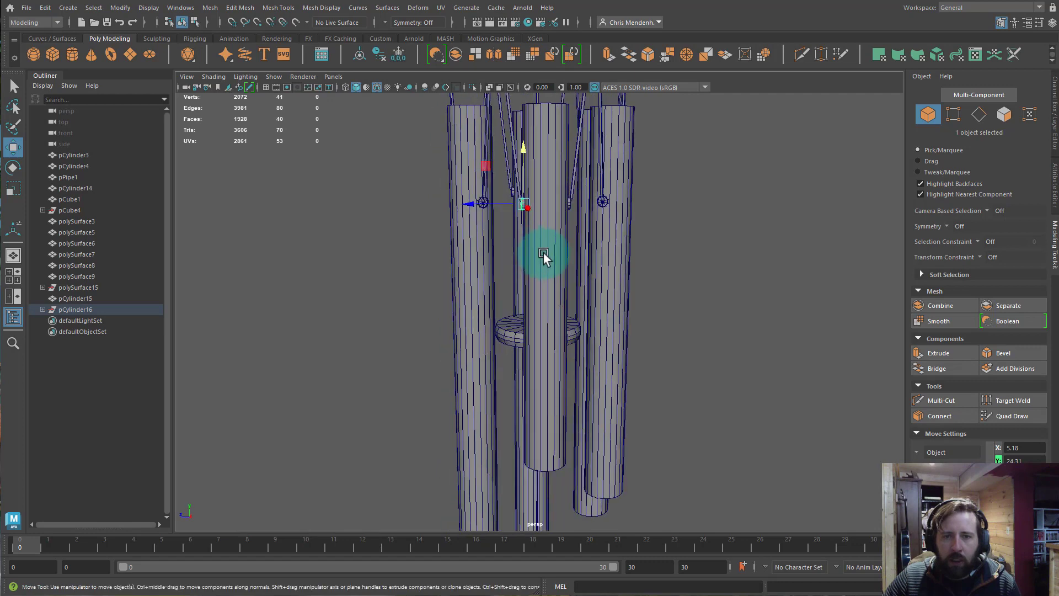
pyautogui.keyDown('shift'); pyautogui.click(567, 216); pyautogui.keyUp('shift')
pyautogui.hotkey('ctrl', 'z')
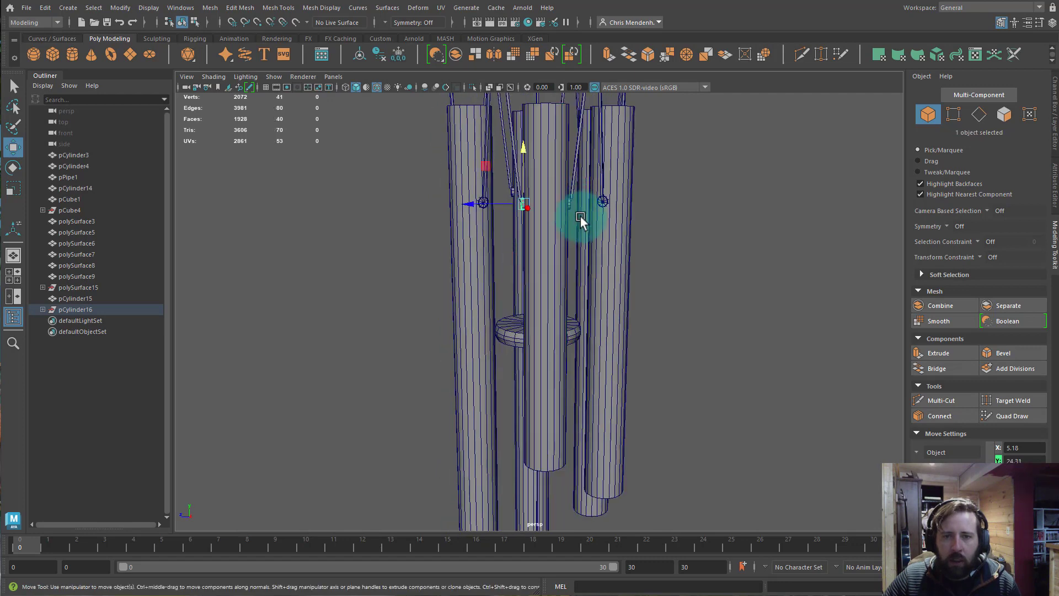
pyautogui.keyDown('shift'); pyautogui.click(551, 269); pyautogui.keyUp('shift')
pyautogui.keyDown('shift'); pyautogui.click(571, 205); pyautogui.keyUp('shift')
pyautogui.keyDown('alt'); pyautogui.moveTo(719, 302); pyautogui.dragTo(662, 298); pyautogui.keyUp('alt')
pyautogui.click(945, 305)
# - Select the neighbouring second rod with the pegs on both of its sides and combine them into one mesh
pyautogui.click(584, 224)
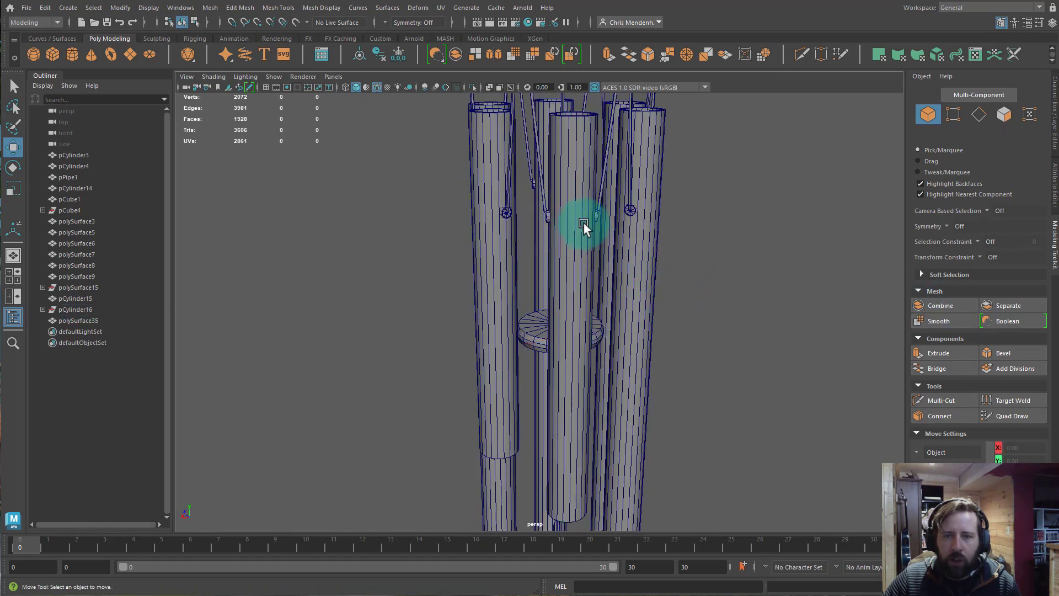
pyautogui.click(567, 221)
pyautogui.keyDown('shift'); pyautogui.click(598, 218); pyautogui.keyUp('shift')
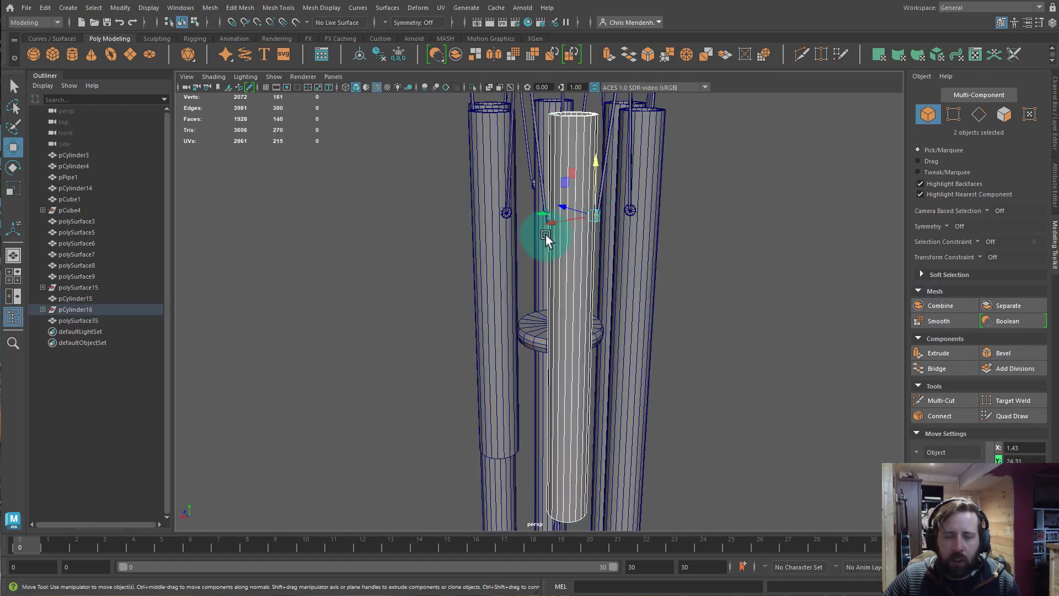
pyautogui.press('q')
pyautogui.keyDown('ctrl'); pyautogui.click(565, 230); pyautogui.keyUp('ctrl')
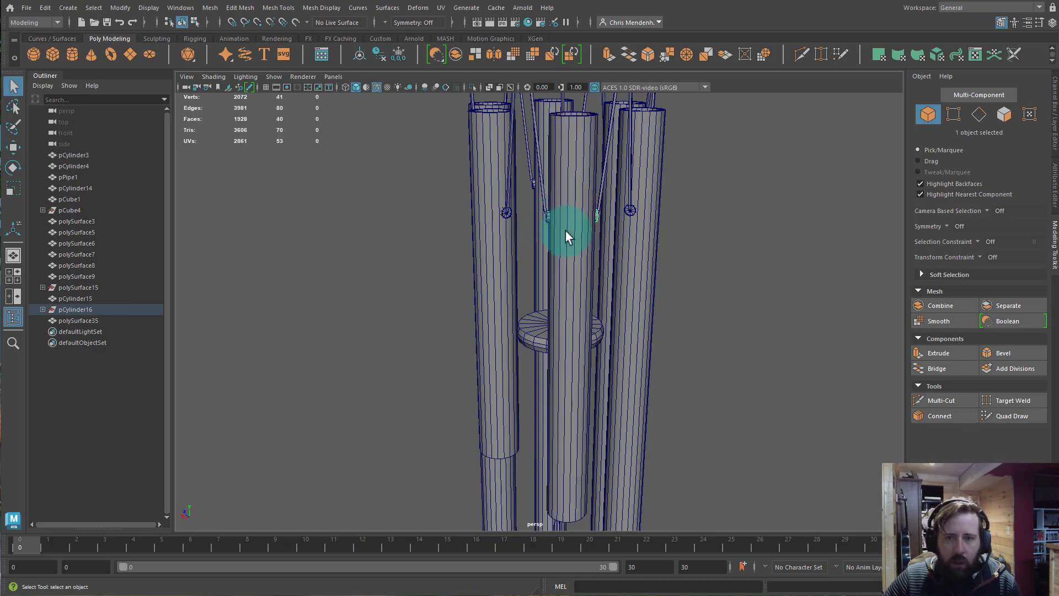
pyautogui.keyDown('shift'); pyautogui.click(548, 219); pyautogui.keyUp('shift')
pyautogui.keyDown('shift'); pyautogui.click(570, 230); pyautogui.keyUp('shift')
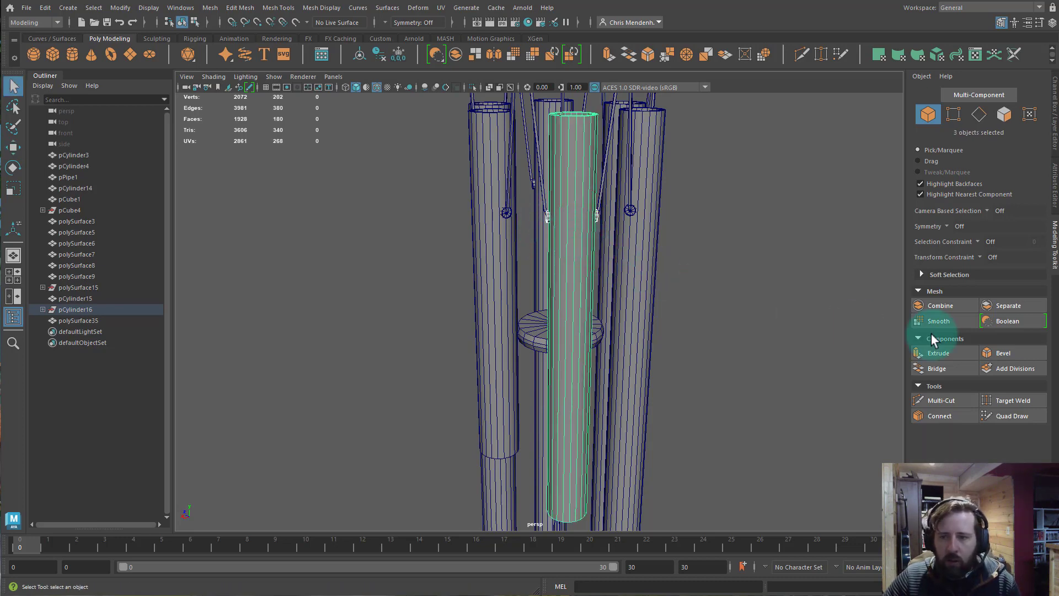
pyautogui.click(943, 305)
# - Combine the third chime rod with the pegs on both of its sides into one mesh
pyautogui.keyDown('alt'); pyautogui.moveTo(681, 331); pyautogui.dragTo(584, 266); pyautogui.keyUp('alt')
pyautogui.click(574, 213)
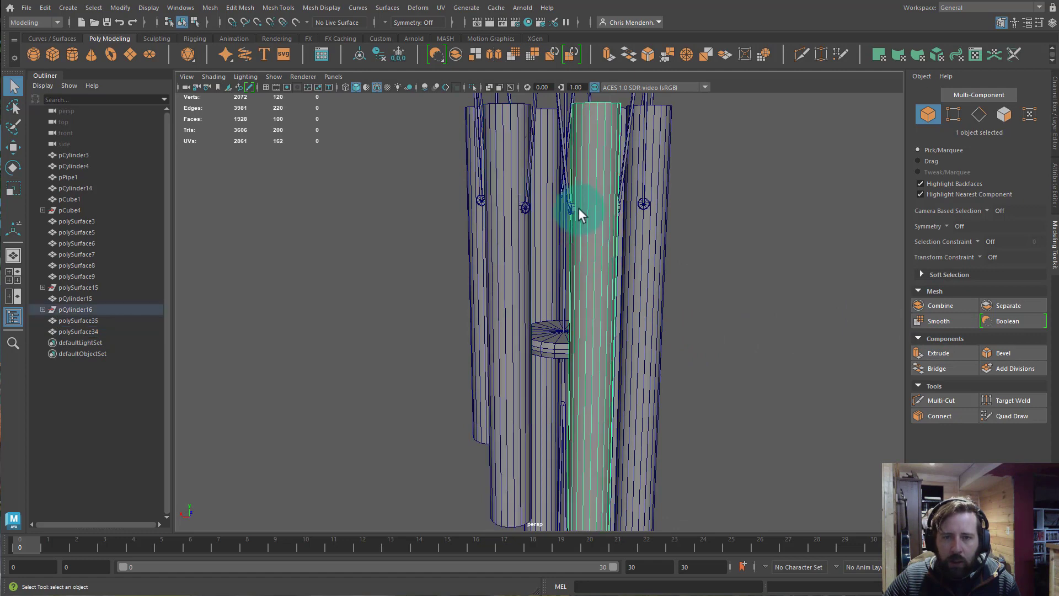
pyautogui.keyDown('ctrl'); pyautogui.click(575, 212); pyautogui.keyUp('ctrl')
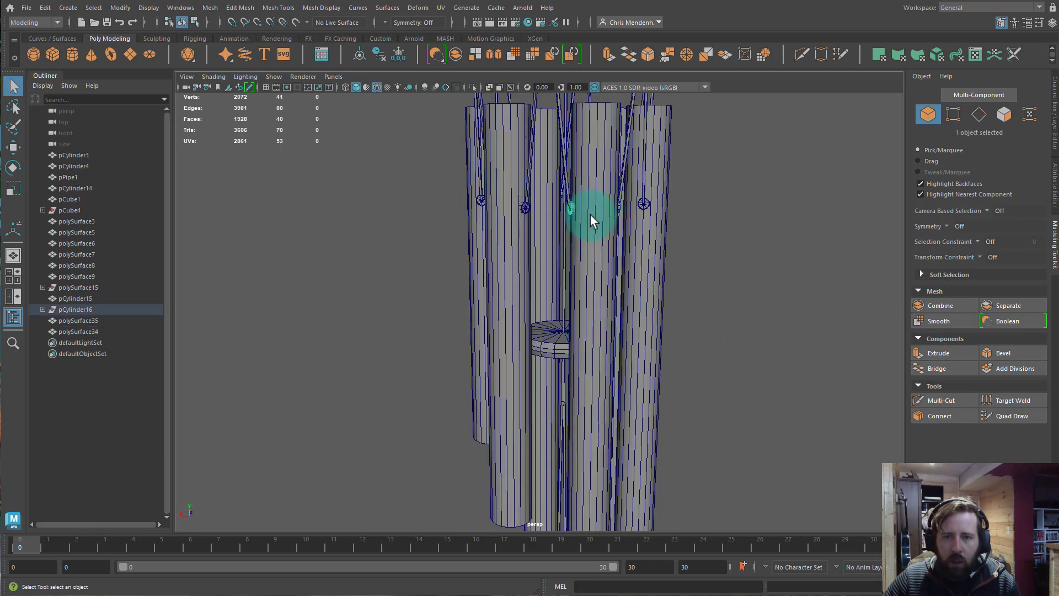
pyautogui.keyDown('shift'); pyautogui.click(591, 216); pyautogui.keyUp('shift')
pyautogui.keyDown('alt'); pyautogui.moveTo(646, 220); pyautogui.dragTo(611, 229); pyautogui.keyUp('alt')
pyautogui.scroll(3, 617, 230)
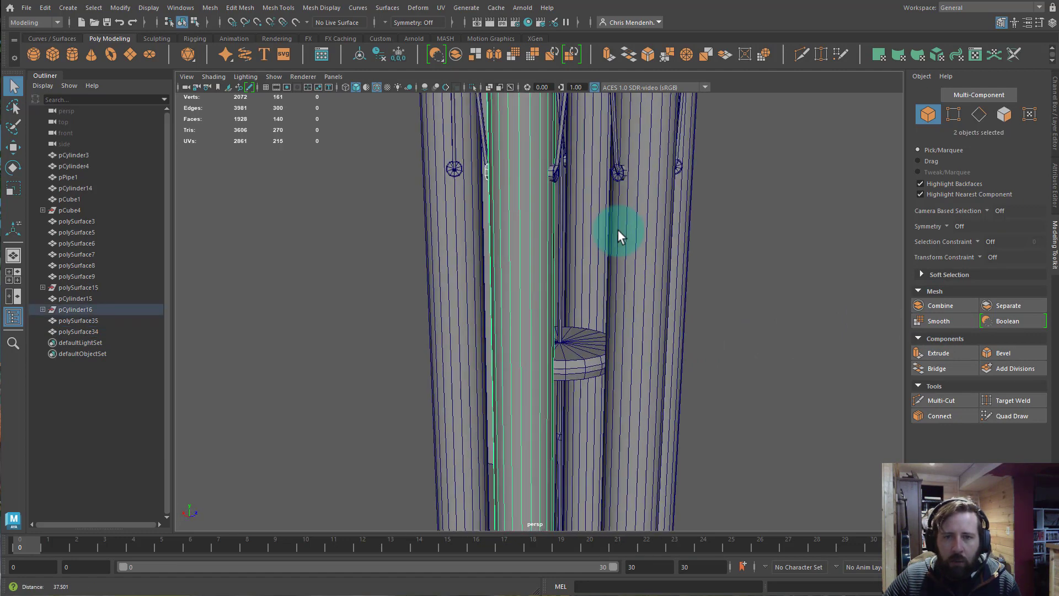
pyautogui.keyDown('shift'); pyautogui.click(552, 171); pyautogui.keyUp('shift')
pyautogui.press('g')
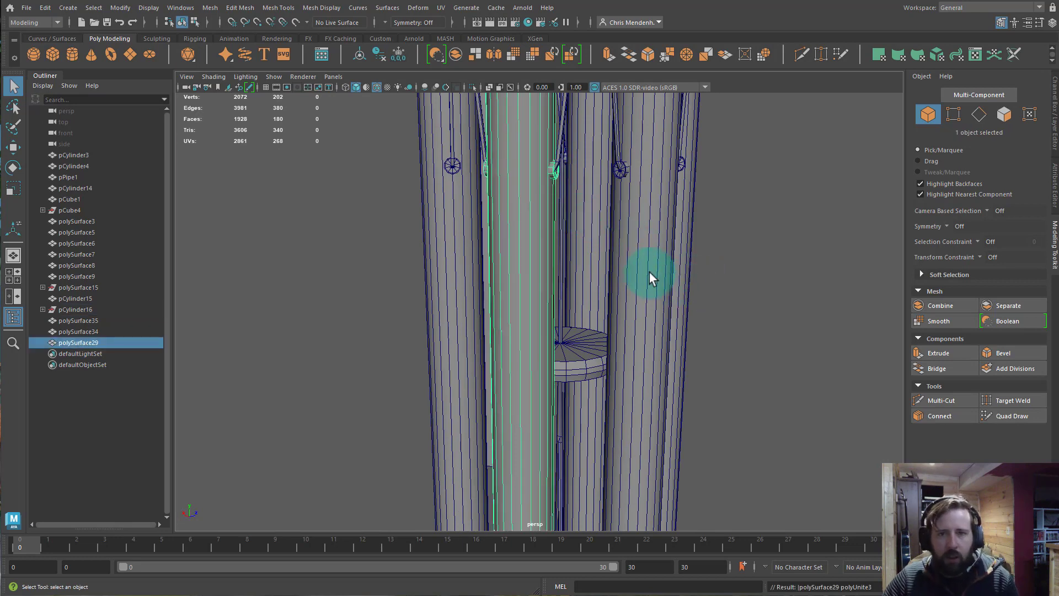
# - Combine the fourth chime rod and its two pegs into one mesh
pyautogui.keyDown('alt'); pyautogui.moveTo(650, 273); pyautogui.dragTo(620, 260); pyautogui.keyUp('alt')
pyautogui.click(581, 227)
pyautogui.keyDown('shift'); pyautogui.click(553, 191); pyautogui.keyUp('shift')
pyautogui.keyDown('alt'); pyautogui.moveTo(554, 196); pyautogui.dragTo(517, 212); pyautogui.keyUp('alt')
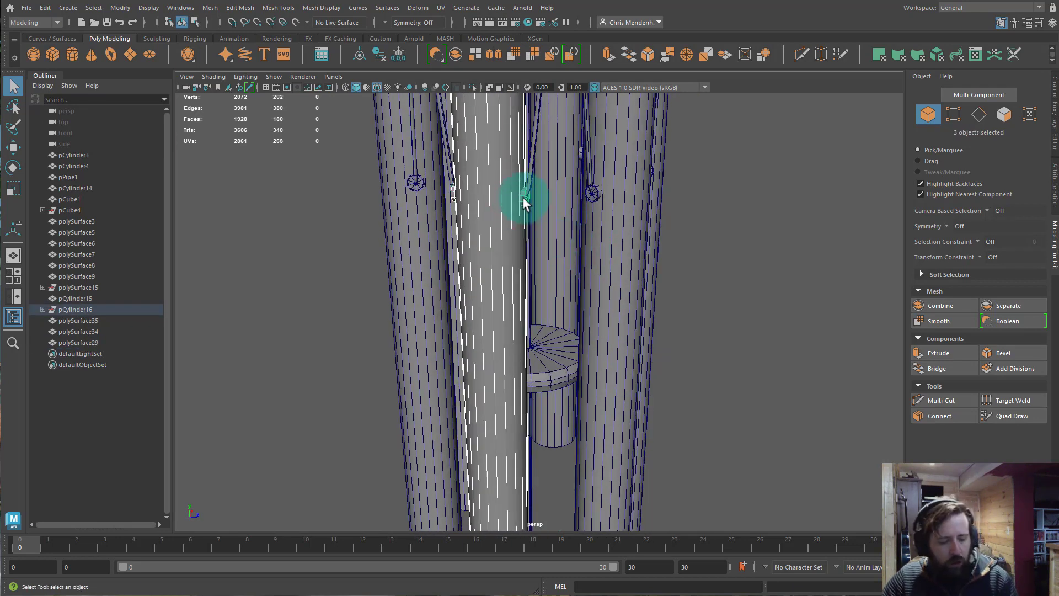
pyautogui.press('g')
# - Combine the fifth chime rod and its two pegs into one mesh
pyautogui.keyDown('alt'); pyautogui.moveTo(632, 260); pyautogui.dragTo(503, 220); pyautogui.keyUp('alt')
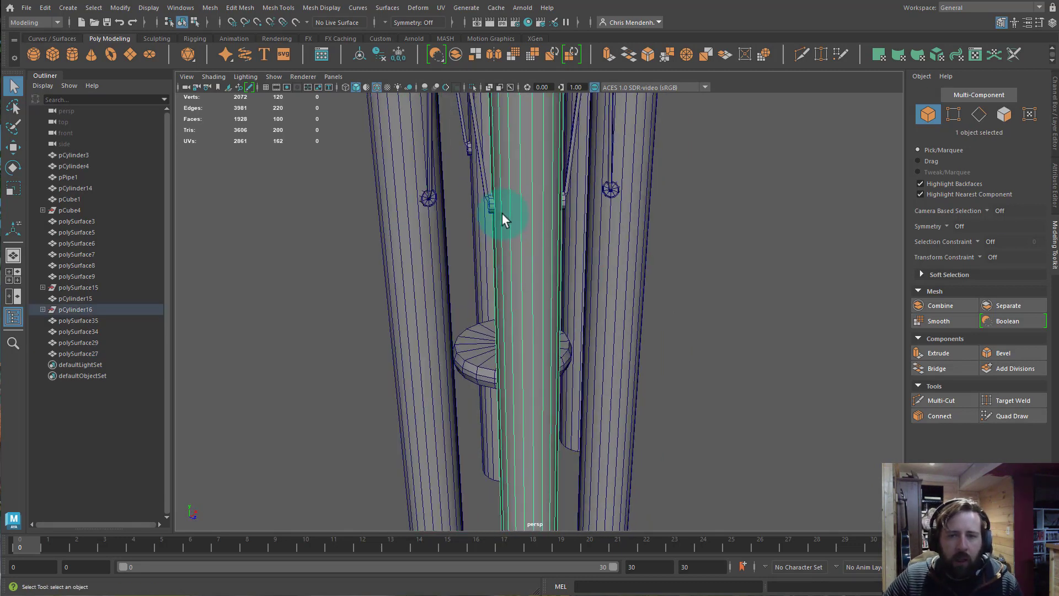
pyautogui.keyDown('shift'); pyautogui.click(493, 212); pyautogui.keyUp('shift')
pyautogui.keyDown('shift'); pyautogui.click(552, 206); pyautogui.keyUp('shift')
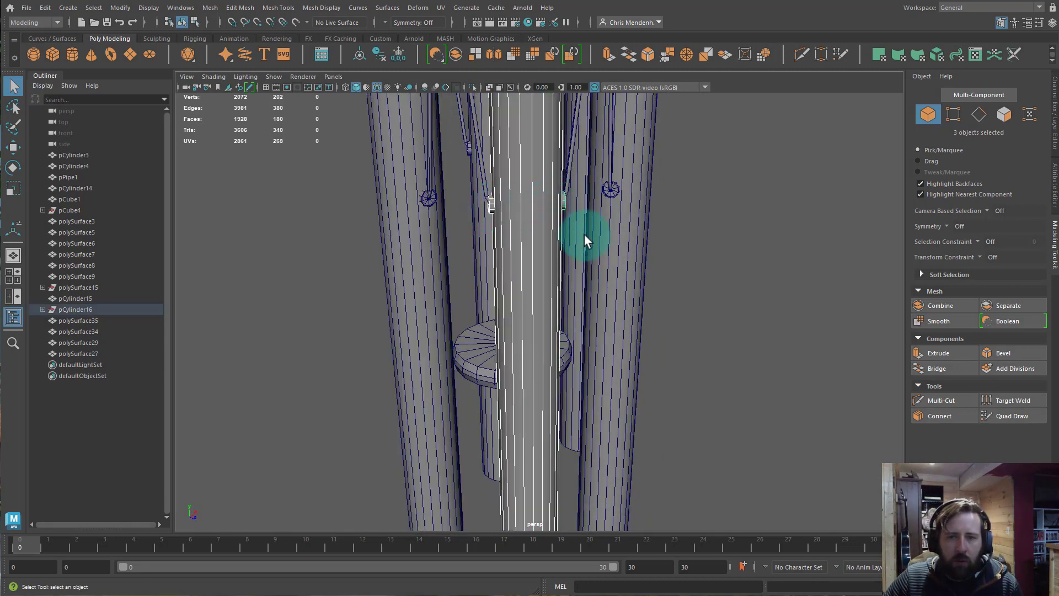
pyautogui.keyDown('alt'); pyautogui.moveTo(582, 236); pyautogui.dragTo(574, 272); pyautogui.keyUp('alt')
pyautogui.press('g')
# - Combine the last remaining chime rod and its two pegs into one mesh
pyautogui.keyDown('alt'); pyautogui.moveTo(662, 284); pyautogui.dragTo(513, 196); pyautogui.keyUp('alt')
pyautogui.click(513, 196)
pyautogui.keyDown('shift'); pyautogui.click(506, 193); pyautogui.keyUp('shift')
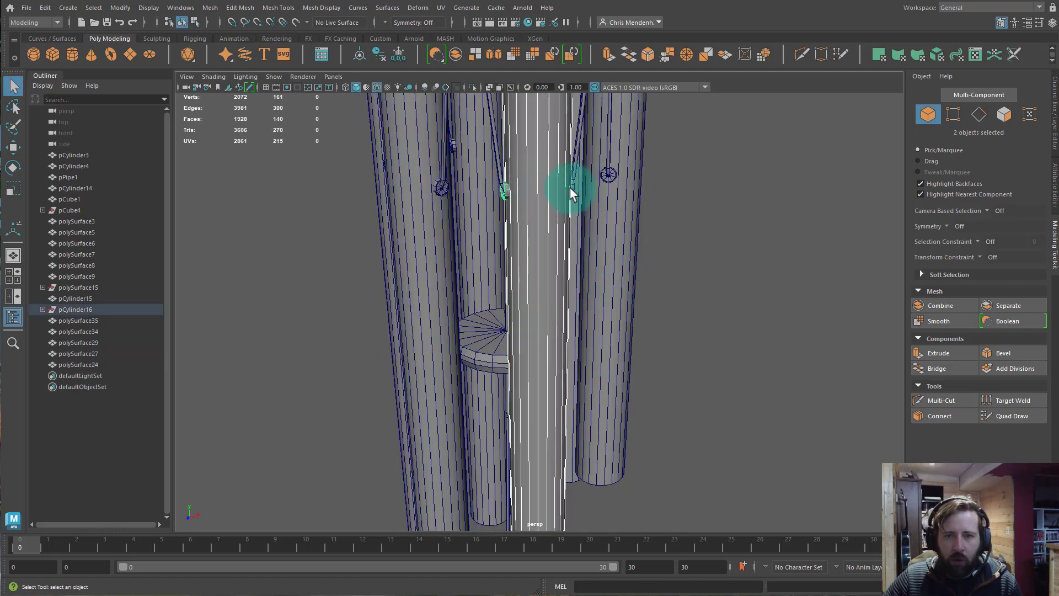
pyautogui.keyDown('shift'); pyautogui.click(572, 192); pyautogui.keyUp('shift')
pyautogui.keyDown('shift'); pyautogui.click(574, 192); pyautogui.keyUp('shift')
pyautogui.keyDown('alt'); pyautogui.moveTo(633, 217); pyautogui.dragTo(537, 202); pyautogui.keyUp('alt')
pyautogui.keyDown('shift'); pyautogui.click(517, 187); pyautogui.keyUp('shift')
pyautogui.press('g')
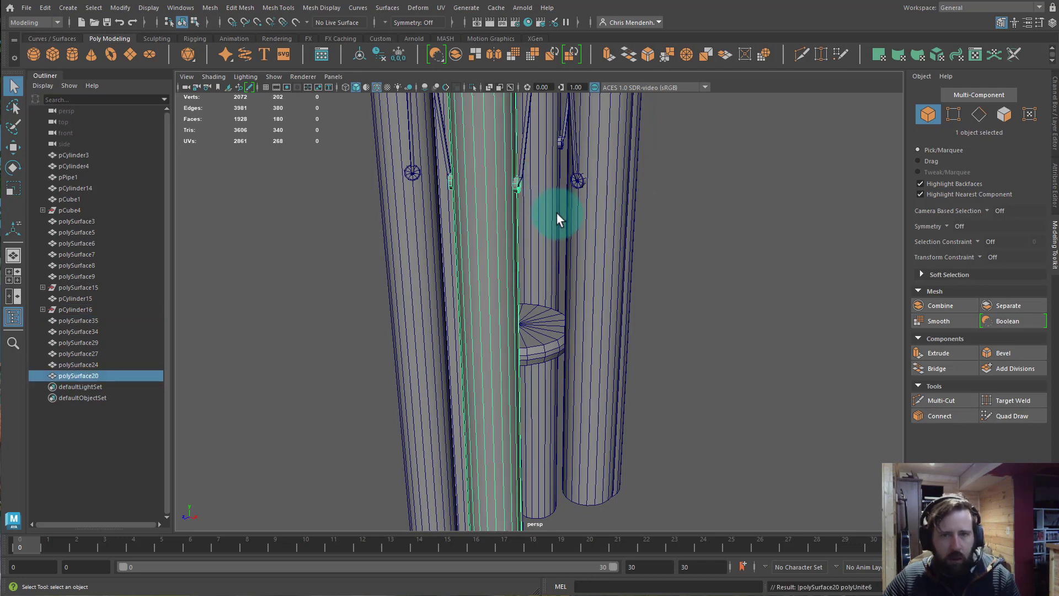
# - Check around the chime that each rod selects together with its own pegs
pyautogui.click(608, 217)
pyautogui.keyDown('alt'); pyautogui.moveTo(683, 254); pyautogui.dragTo(627, 239); pyautogui.keyUp('alt')
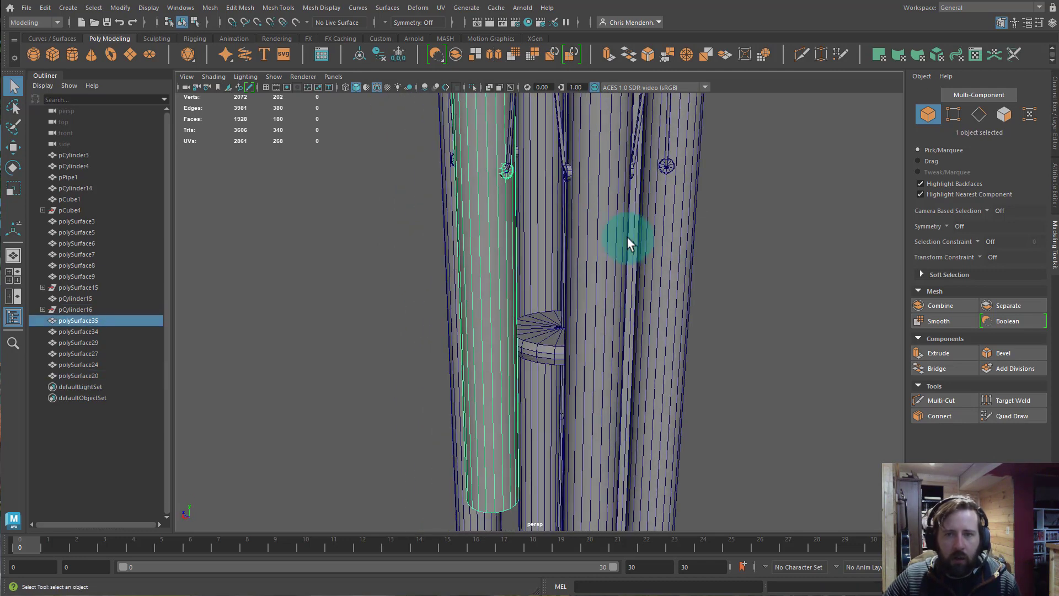
pyautogui.click(583, 231)
pyautogui.keyDown('alt'); pyautogui.moveTo(709, 260); pyautogui.dragTo(641, 249); pyautogui.keyUp('alt')
pyautogui.click(648, 227)
pyautogui.keyDown('alt'); pyautogui.moveTo(753, 262); pyautogui.dragTo(624, 264); pyautogui.keyUp('alt')
pyautogui.click(630, 248)
pyautogui.click(607, 249)
pyautogui.click(586, 249)
pyautogui.click(608, 252)
pyautogui.keyDown('alt'); pyautogui.moveTo(728, 279); pyautogui.dragTo(659, 277); pyautogui.keyUp('alt')
pyautogui.click(660, 276)
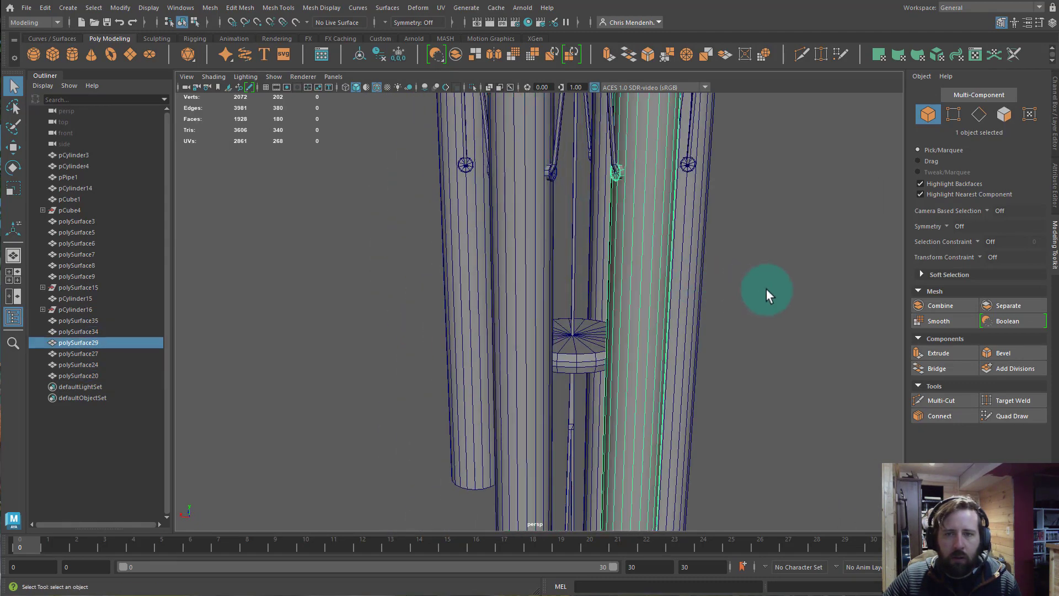
pyautogui.keyDown('alt'); pyautogui.moveTo(761, 290); pyautogui.dragTo(669, 291); pyautogui.keyUp('alt')
pyautogui.click(669, 291)
# - Select the shortest rod polySurface35, switch to the UV Editing workspace, and isolate and frame the rod
pyautogui.keyDown('alt'); pyautogui.moveTo(751, 307); pyautogui.dragTo(586, 295, button='right'); pyautogui.keyUp('alt')
pyautogui.keyDown('alt'); pyautogui.moveTo(586, 296); pyautogui.dragTo(766, 288); pyautogui.keyUp('alt')
pyautogui.click(547, 296)
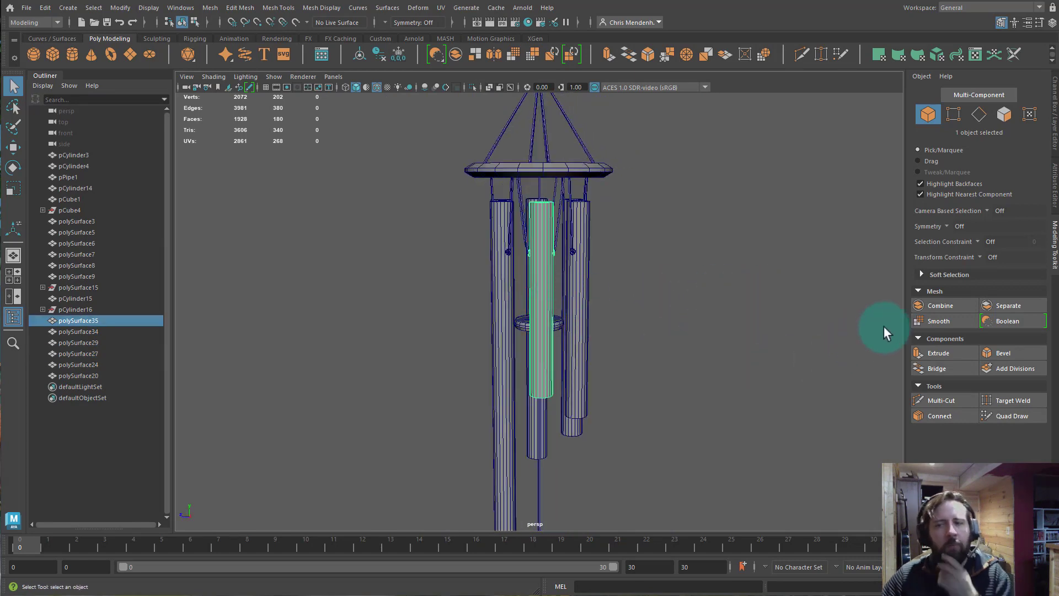
pyautogui.click(968, 13)
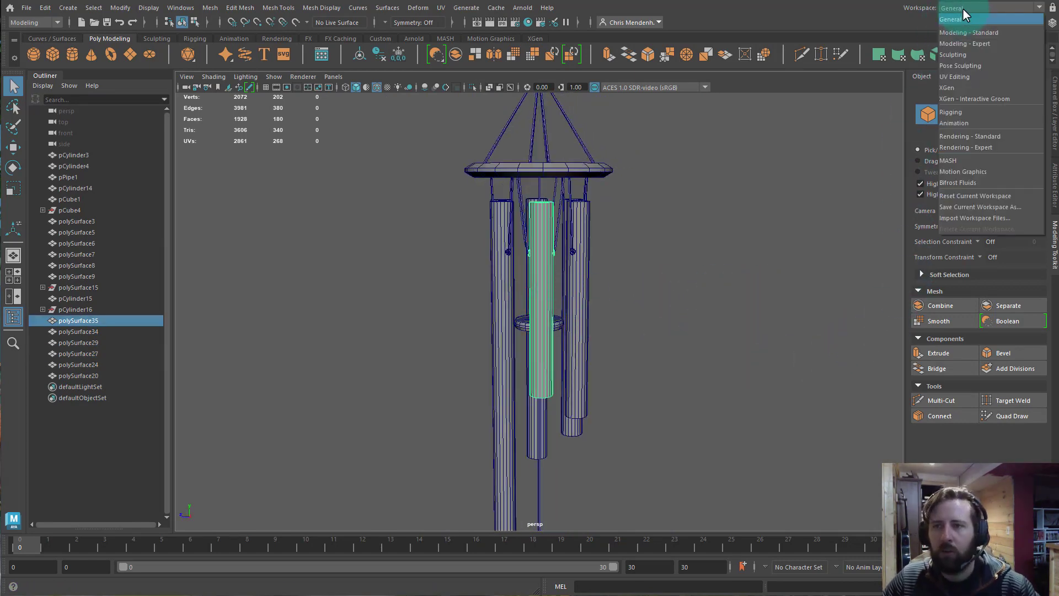
pyautogui.click(965, 75)
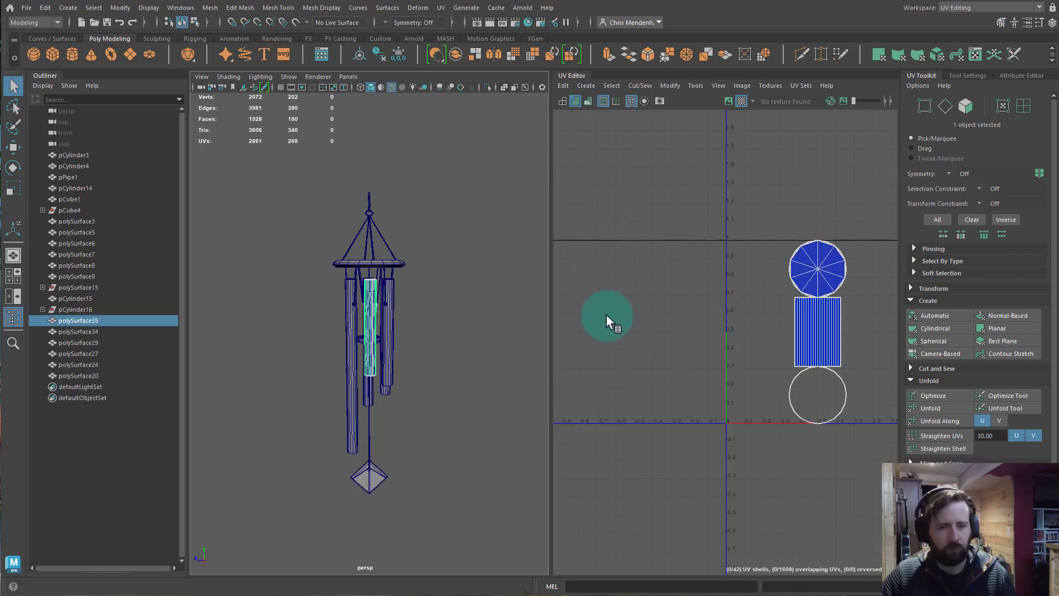
pyautogui.hotkey('ctrl', '1')
pyautogui.press('f')
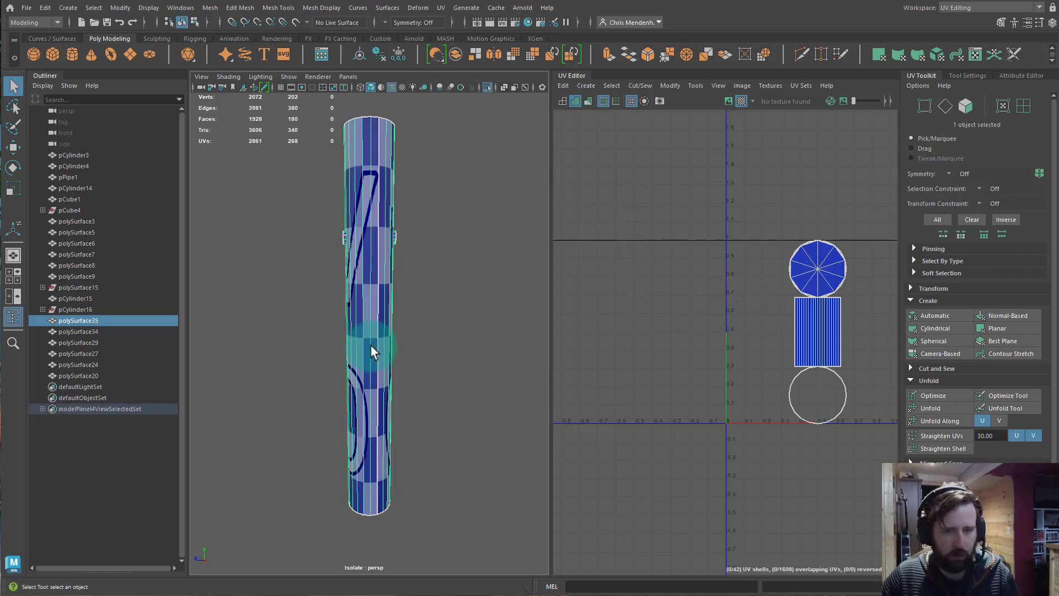
# - Select the rod's outer and inner side faces plus the face ring at its open end and apply a Cylindrical UV projection
pyautogui.keyDown('alt'); pyautogui.moveTo(332, 329); pyautogui.dragTo(587, 345); pyautogui.keyUp('alt')
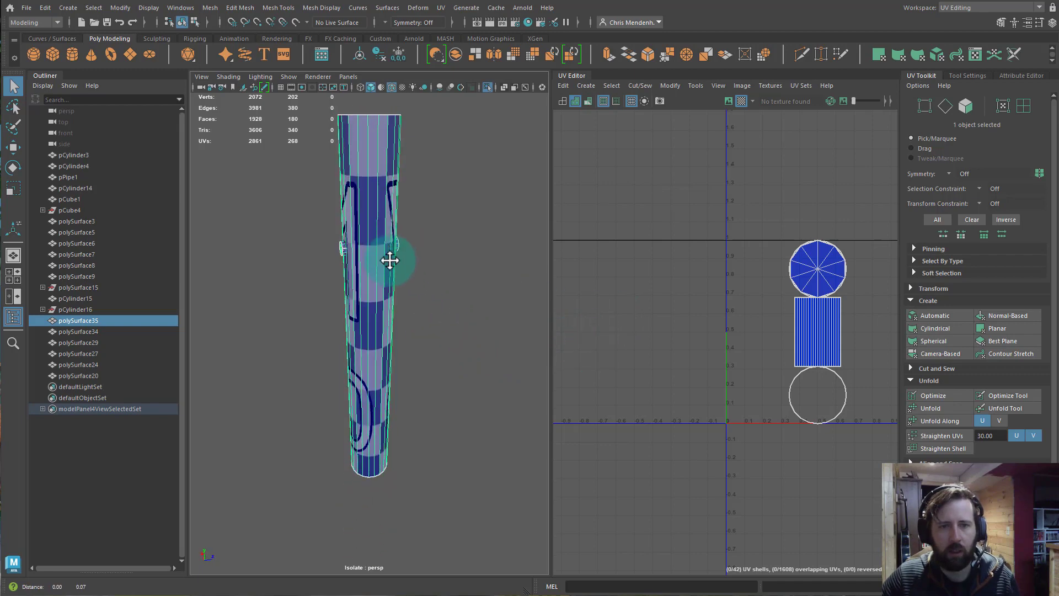
pyautogui.keyDown('alt'); pyautogui.moveTo(386, 259); pyautogui.dragTo(407, 265, button='right'); pyautogui.keyUp('alt')
pyautogui.keyDown('alt'); pyautogui.moveTo(406, 265); pyautogui.dragTo(418, 229); pyautogui.keyUp('alt')
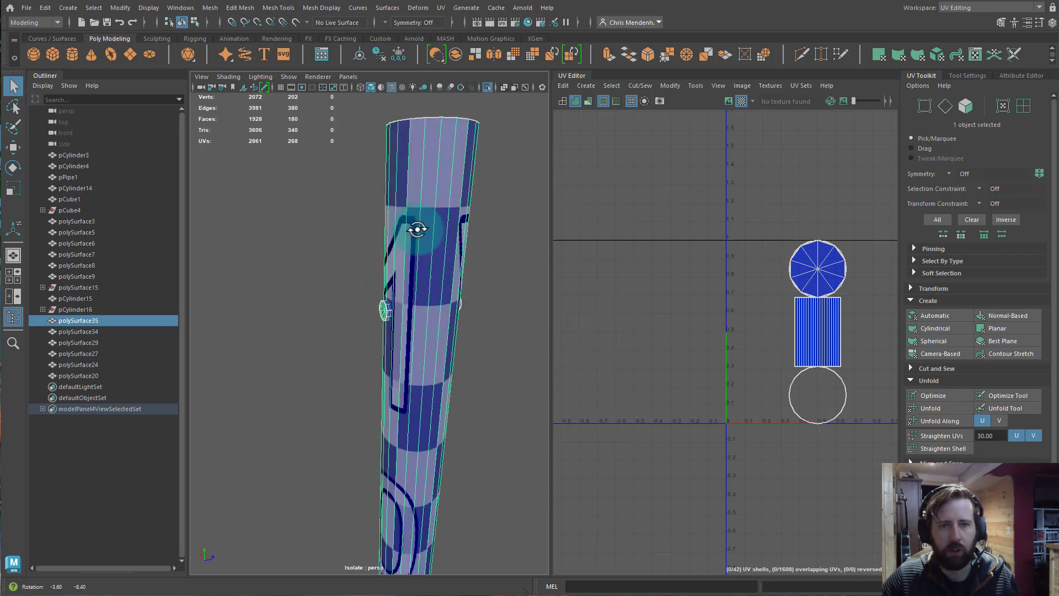
pyautogui.moveTo(414, 178); pyautogui.dragTo(410, 208, button='right')
pyautogui.moveTo(325, 177); pyautogui.dragTo(546, 196)
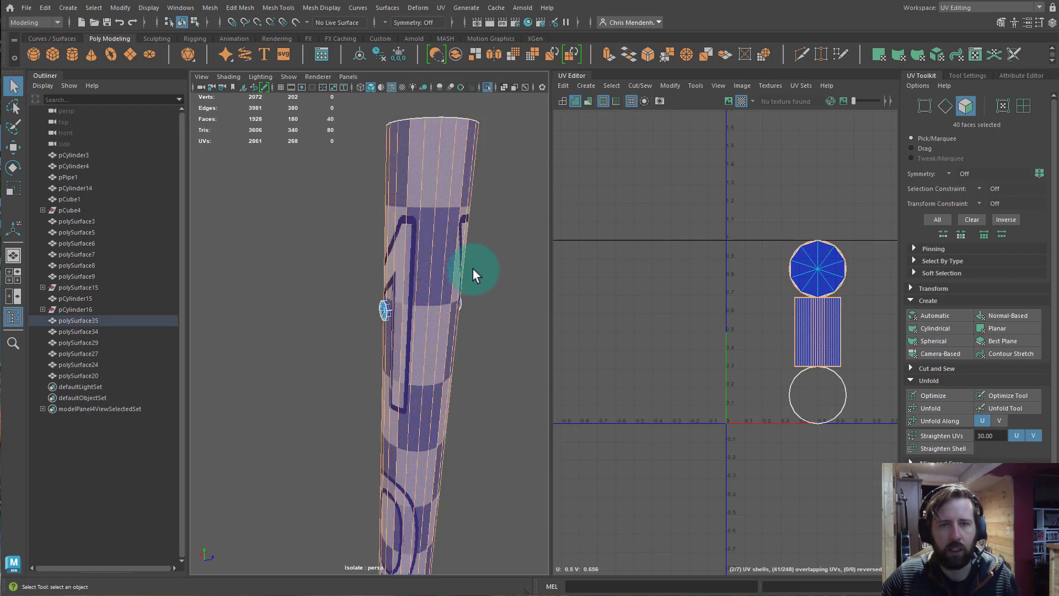
pyautogui.keyDown('alt'); pyautogui.moveTo(472, 268); pyautogui.dragTo(432, 279); pyautogui.keyUp('alt')
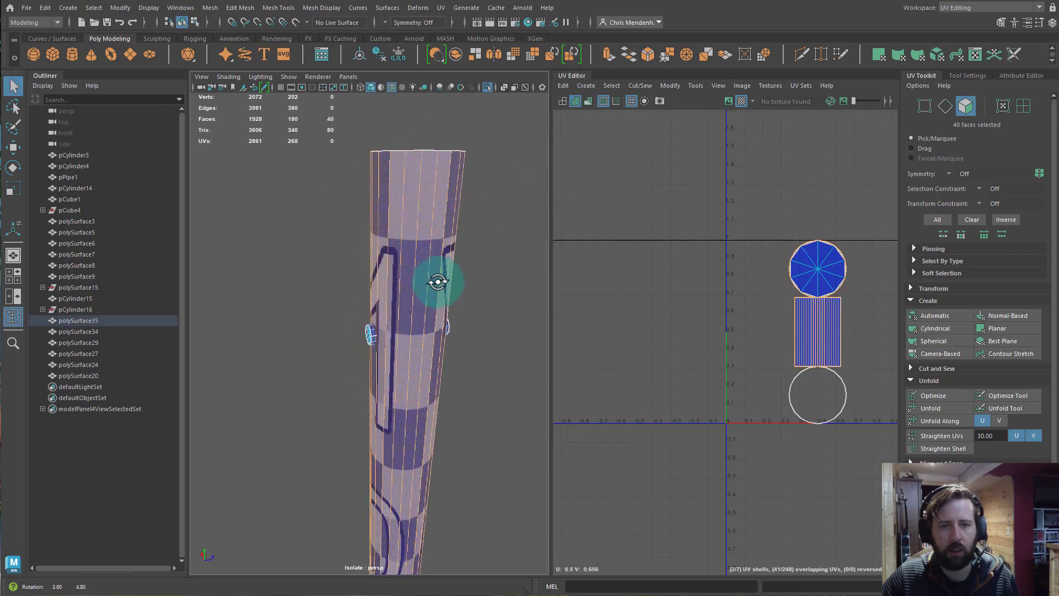
pyautogui.keyDown('alt'); pyautogui.moveTo(433, 279); pyautogui.dragTo(403, 86, button='right'); pyautogui.keyUp('alt')
pyautogui.keyDown('alt'); pyautogui.moveTo(402, 86); pyautogui.dragTo(415, 186); pyautogui.keyUp('alt')
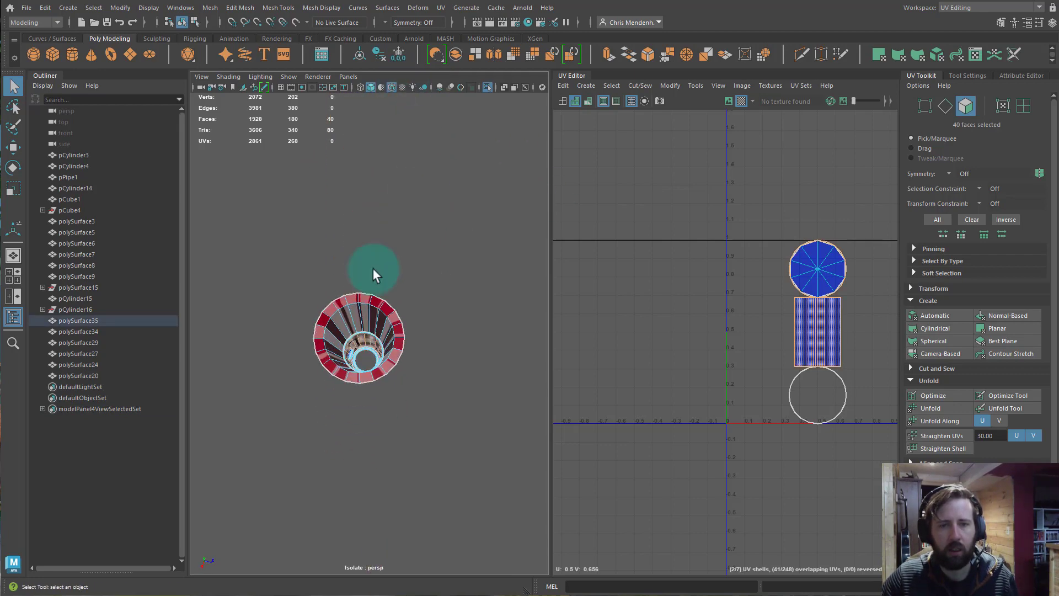
pyautogui.keyDown('shift'); pyautogui.doubleClick(346, 315); pyautogui.keyUp('shift')
pyautogui.keyDown('alt'); pyautogui.moveTo(456, 266); pyautogui.dragTo(453, 330); pyautogui.keyUp('alt')
pyautogui.click(934, 326)
# - Unfold the rod's two large side UV shells and orient them upright
pyautogui.keyDown('alt'); pyautogui.moveTo(744, 349); pyautogui.dragTo(554, 337, button='middle'); pyautogui.keyUp('alt')
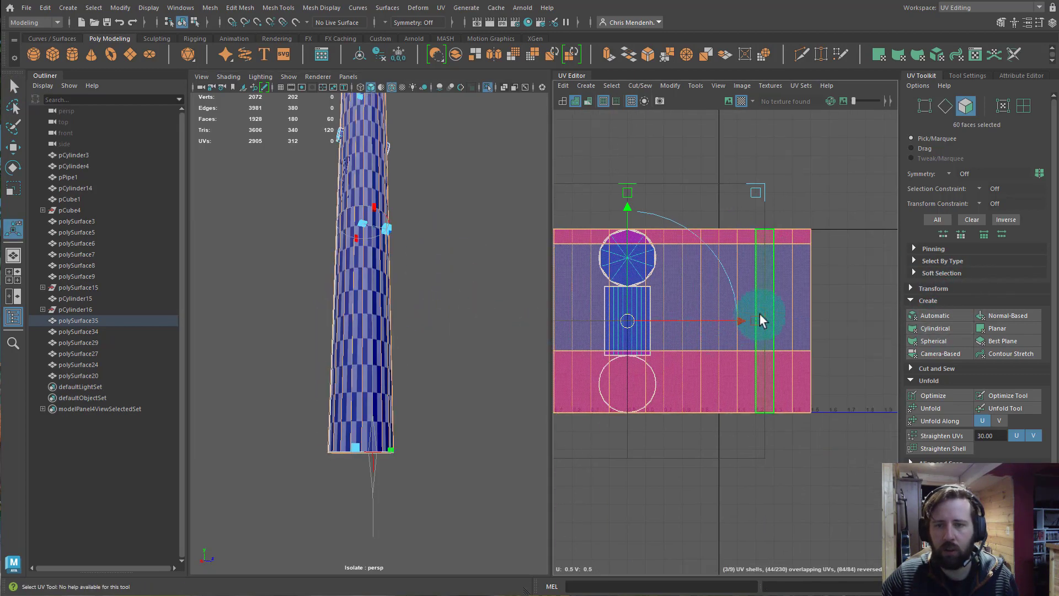
pyautogui.moveTo(760, 315); pyautogui.dragTo(701, 298, button='right')
pyautogui.moveTo(846, 427); pyautogui.dragTo(785, 320)
pyautogui.keyDown('shift'); pyautogui.moveTo(849, 293); pyautogui.dragTo(445, 262, button='right'); pyautogui.keyUp('shift')
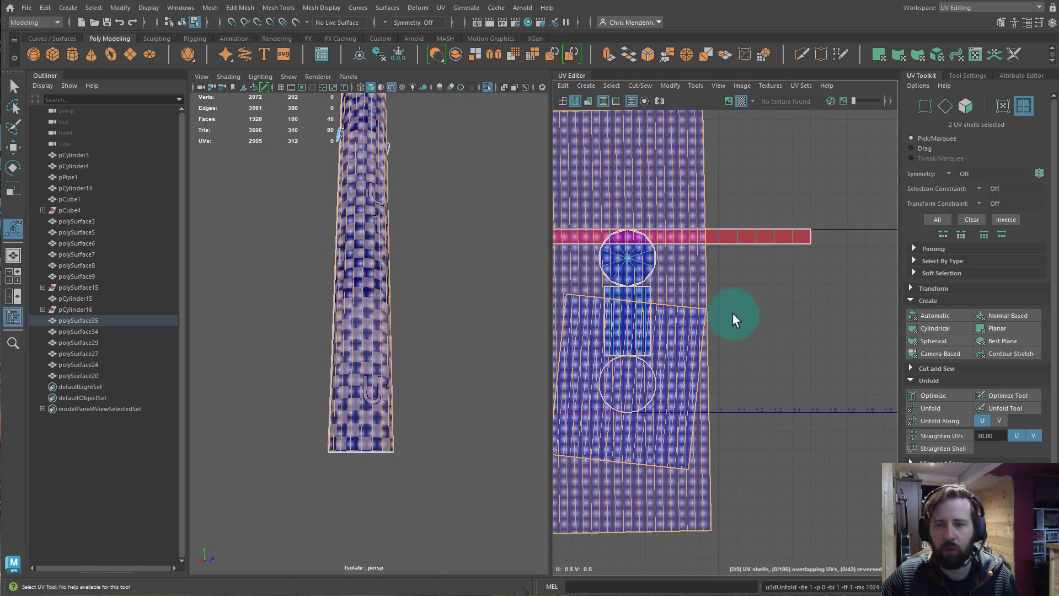
pyautogui.keyDown('alt'); pyautogui.moveTo(749, 282); pyautogui.dragTo(878, 311, button='middle'); pyautogui.keyUp('alt')
pyautogui.click(941, 506)
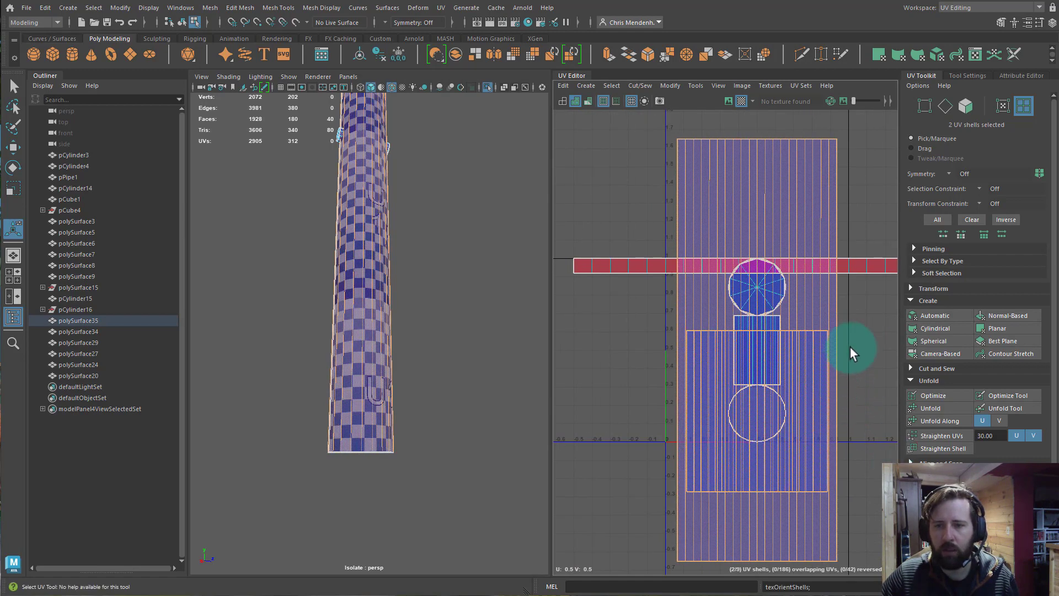
# - Move the two large side shells together horizontally out of the UV tile, into the empty space on its left
pyautogui.moveTo(685, 363); pyautogui.dragTo(655, 341, button='right')
pyautogui.moveTo(651, 340); pyautogui.dragTo(700, 377)
pyautogui.press('w')
pyautogui.moveTo(759, 352); pyautogui.dragTo(484, 348)
# - Select the thin horizontal strip shell of the rod's end ring and unfold it
pyautogui.click(621, 270)
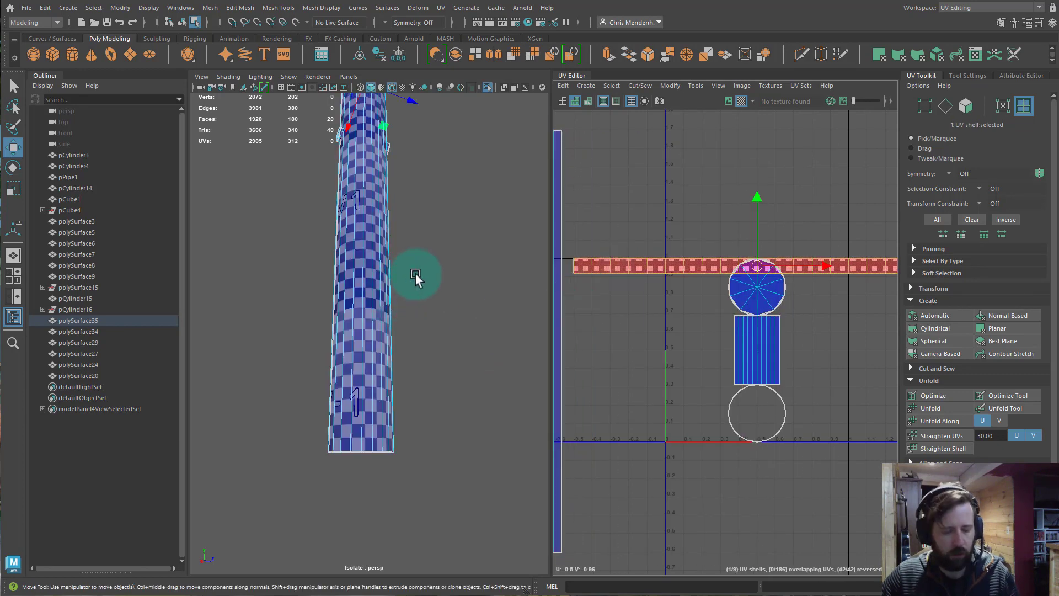
pyautogui.press('f')
pyautogui.keyDown('alt'); pyautogui.moveTo(461, 265); pyautogui.dragTo(471, 364); pyautogui.keyUp('alt')
pyautogui.moveTo(702, 265); pyautogui.dragTo(658, 248, button='right')
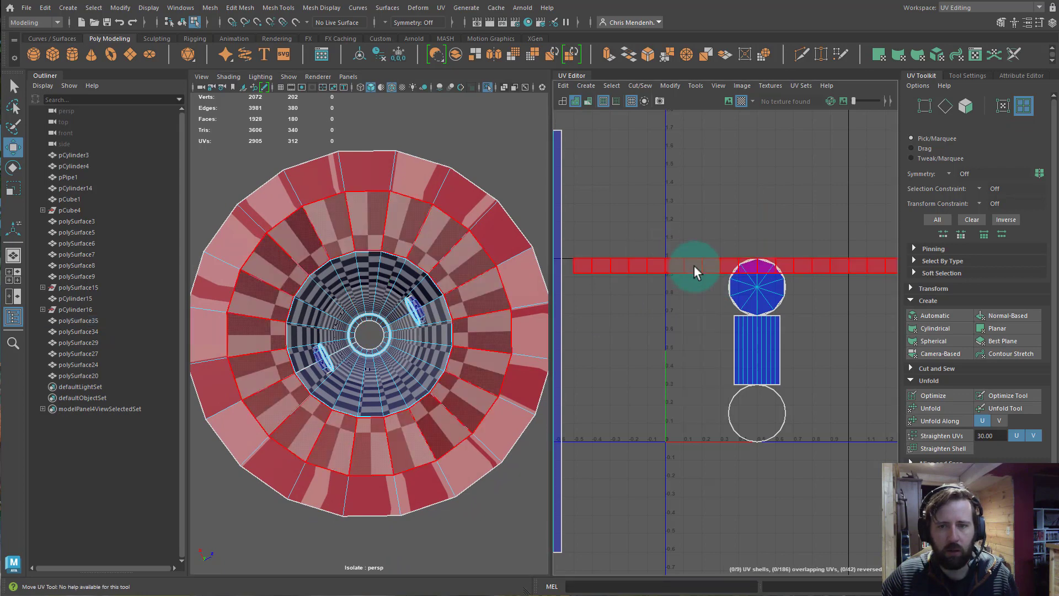
pyautogui.click(694, 266)
pyautogui.hotkey('ctrl', 'u')
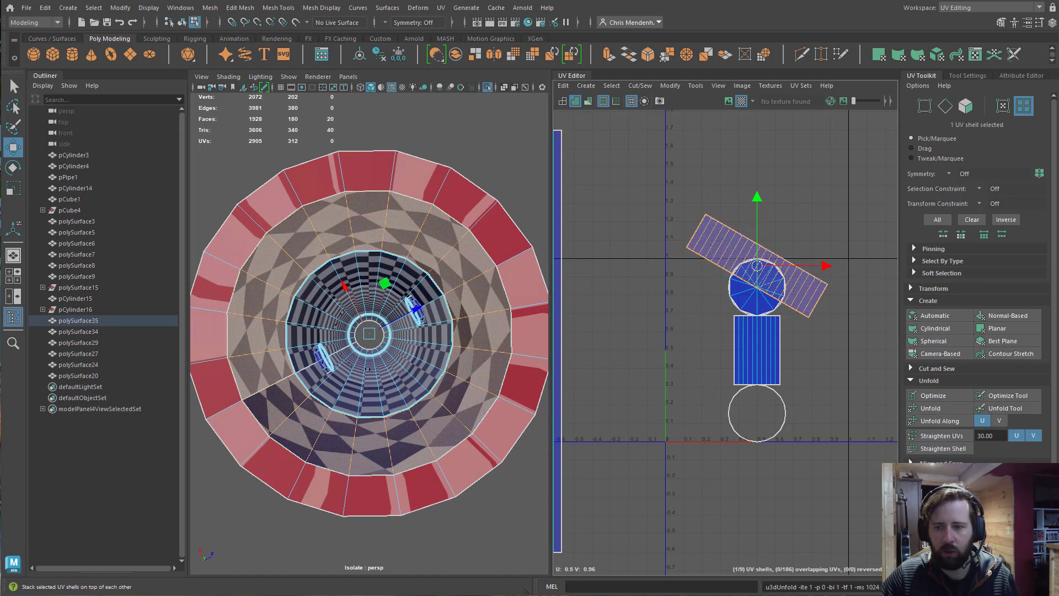
# - Orient the rod end's strip shell horizontally and move it to the empty space above and left of the peg shells
pyautogui.click(936, 514)
pyautogui.moveTo(755, 266); pyautogui.dragTo(642, 213)
# - Select the two ring-shaped end shells of the rod, unfold them, and move them left beneath the horizontal strip shell
pyautogui.keyDown('alt'); pyautogui.moveTo(427, 388); pyautogui.dragTo(443, 355); pyautogui.keyUp('alt')
pyautogui.keyDown('alt'); pyautogui.moveTo(443, 355); pyautogui.dragTo(384, 409, button='right'); pyautogui.keyUp('alt')
pyautogui.keyDown('alt'); pyautogui.moveTo(385, 409); pyautogui.dragTo(396, 368); pyautogui.keyUp('alt')
pyautogui.moveTo(396, 368)
pyautogui.keyDown('alt'); pyautogui.mouseDown(button='right')
pyautogui.moveTo(422, 345)
pyautogui.moveTo(355, 315)
pyautogui.moveTo(388, 379)
pyautogui.moveTo(386, 353)
pyautogui.mouseUp(button='right'); pyautogui.keyUp('alt')
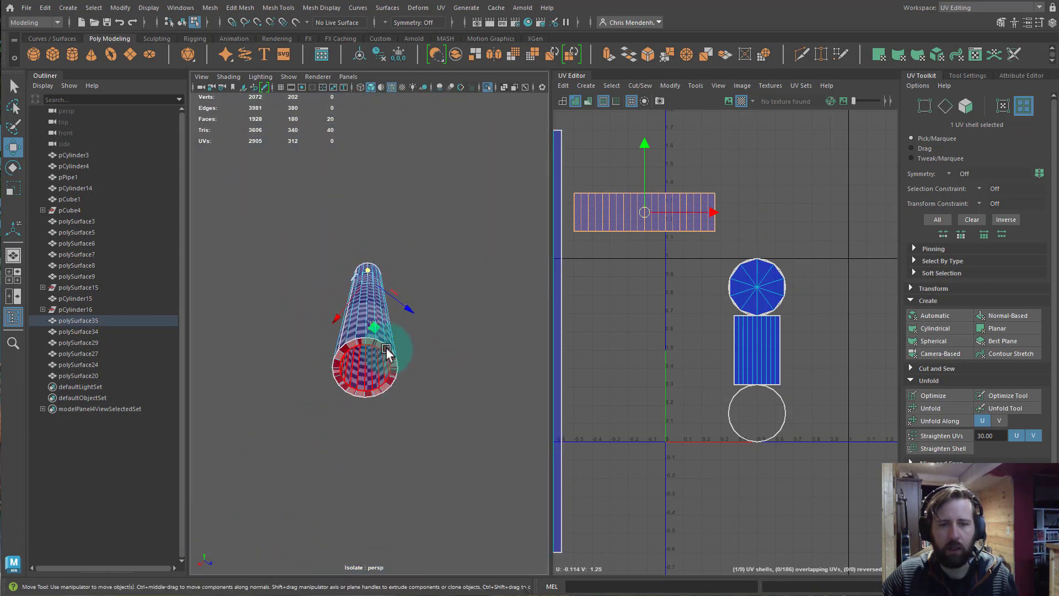
pyautogui.rightClick(386, 351)
pyautogui.click(392, 358)
pyautogui.keyDown('alt'); pyautogui.moveTo(440, 251); pyautogui.dragTo(444, 336); pyautogui.keyUp('alt')
pyautogui.keyDown('alt'); pyautogui.moveTo(359, 332); pyautogui.dragTo(444, 346, button='right'); pyautogui.keyUp('alt')
pyautogui.keyDown('shift'); pyautogui.click(421, 329); pyautogui.keyUp('shift')
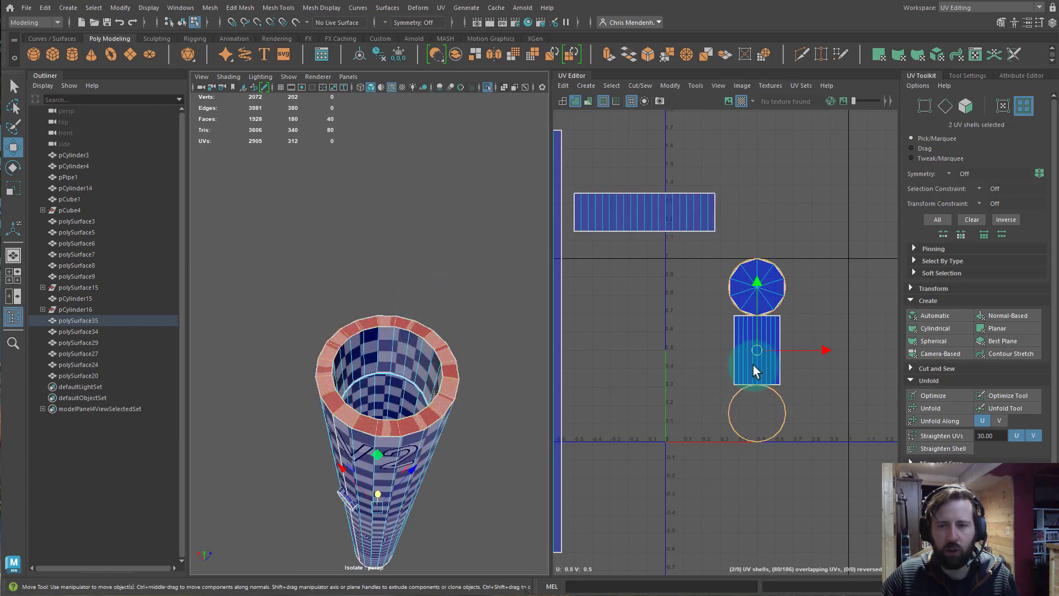
pyautogui.keyDown('shift'); pyautogui.moveTo(871, 293); pyautogui.dragTo(452, 298, button='right'); pyautogui.keyUp('shift')
pyautogui.moveTo(759, 348)
pyautogui.mouseDown()
pyautogui.moveTo(660, 356)
pyautogui.moveTo(609, 333)
pyautogui.mouseUp()
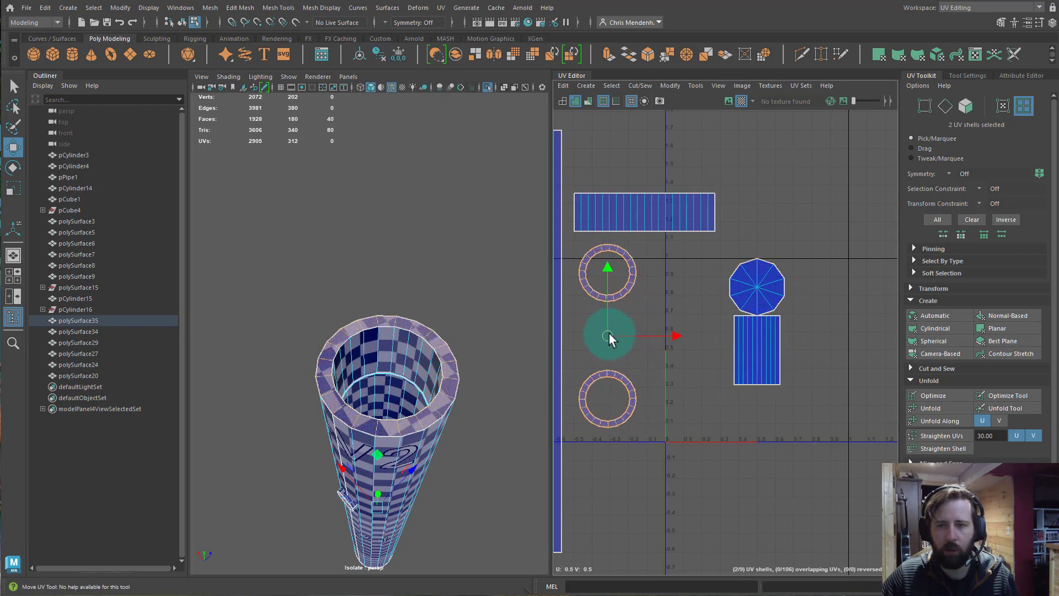
pyautogui.click(665, 301)
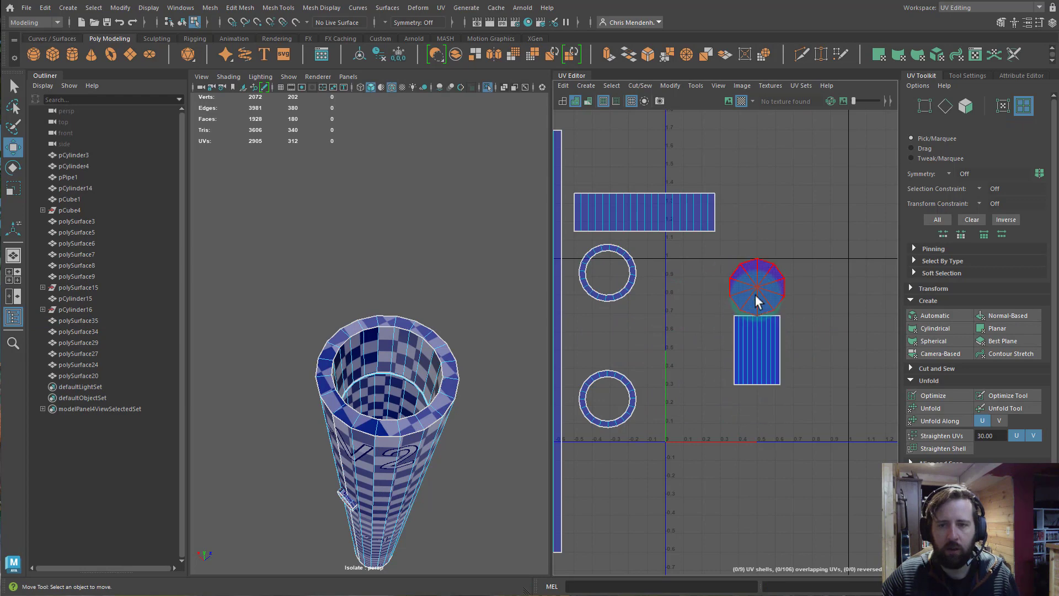
# - Move one peg's cap shell and side shell to the right, clear of the overlapping shells of the other peg
pyautogui.click(757, 299)
pyautogui.click(770, 371)
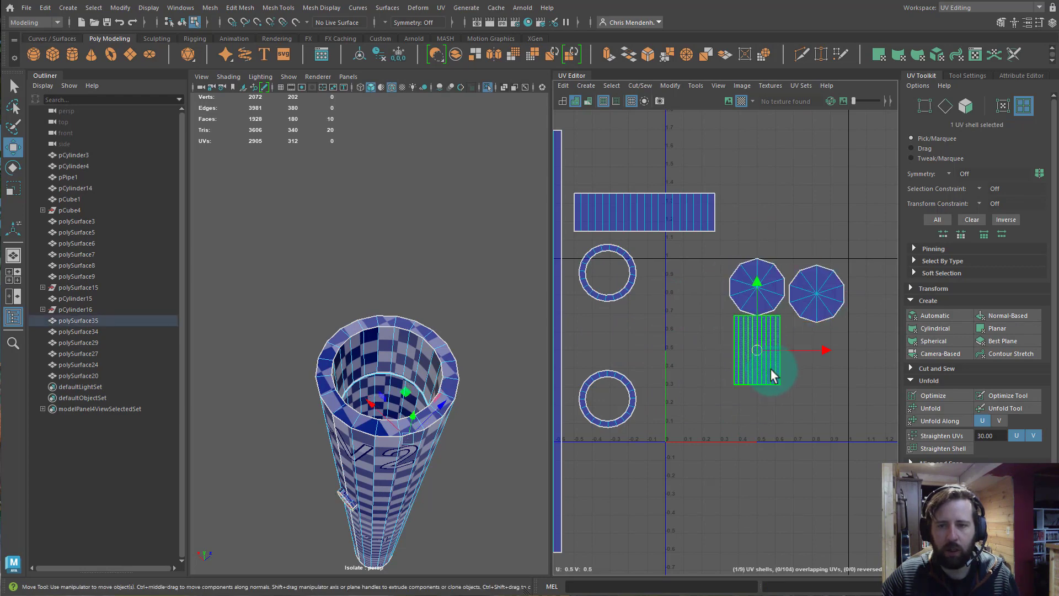
# - Unfold the two round peg cap shells and the two rectangular peg side shells
pyautogui.keyDown('alt'); pyautogui.moveTo(430, 430); pyautogui.dragTo(259, 392); pyautogui.keyUp('alt')
pyautogui.keyDown('alt'); pyautogui.moveTo(259, 392); pyautogui.dragTo(428, 371, button='middle'); pyautogui.keyUp('alt')
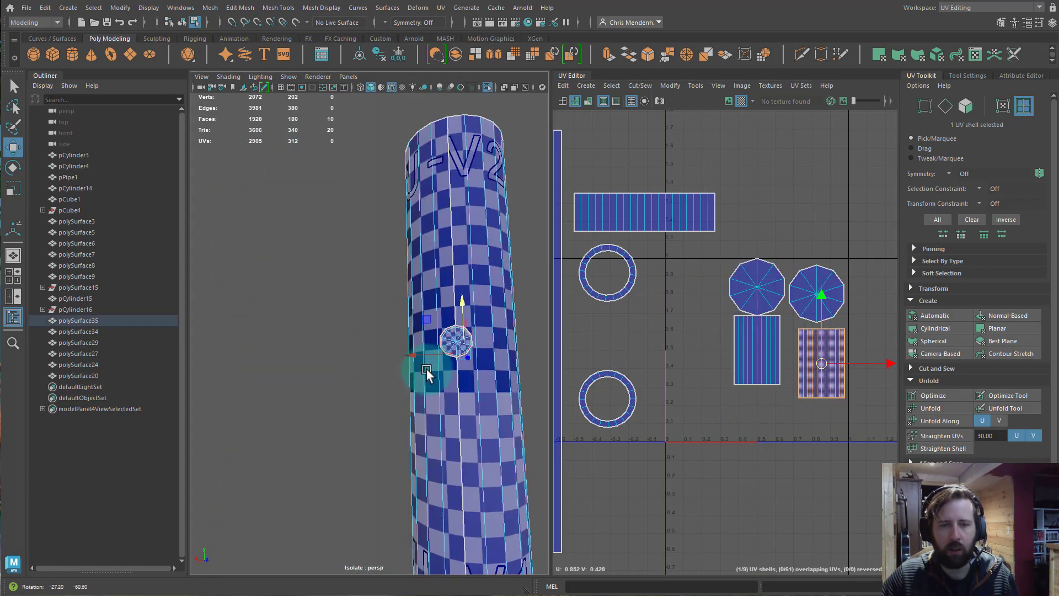
pyautogui.keyDown('alt'); pyautogui.moveTo(375, 371); pyautogui.dragTo(474, 386, button='right'); pyautogui.keyUp('alt')
pyautogui.keyDown('alt'); pyautogui.moveTo(475, 386); pyautogui.dragTo(288, 346, button='middle'); pyautogui.keyUp('alt')
pyautogui.keyDown('alt'); pyautogui.moveTo(331, 357); pyautogui.dragTo(380, 354, button='right'); pyautogui.keyUp('alt')
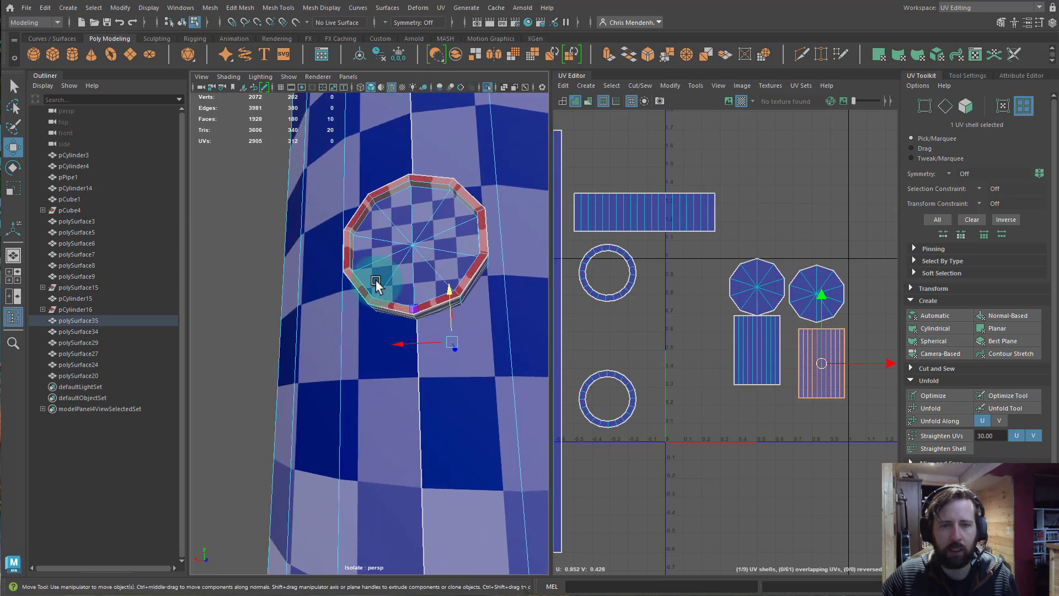
pyautogui.click(419, 234)
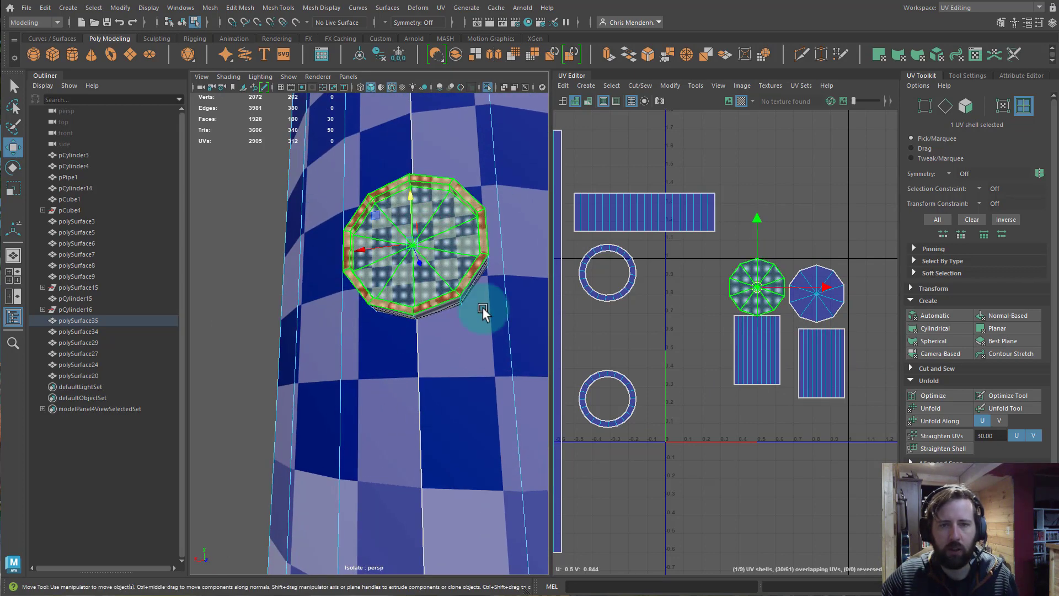
pyautogui.click(816, 299)
pyautogui.keyDown('shift'); pyautogui.moveTo(818, 300); pyautogui.dragTo(686, 296, button='right'); pyautogui.keyUp('shift')
pyautogui.moveTo(747, 351); pyautogui.dragTo(846, 382)
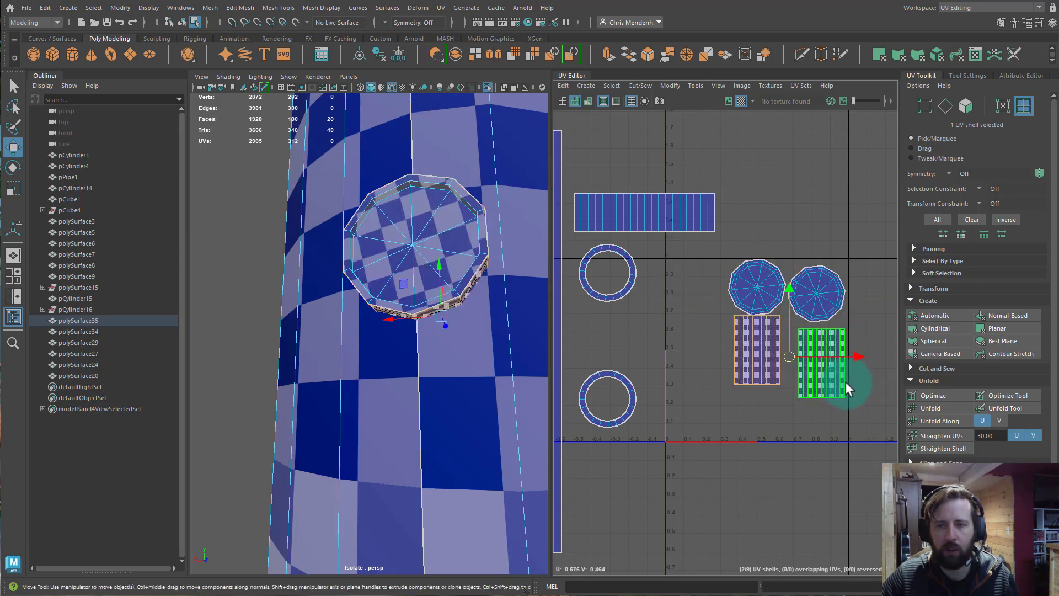
pyautogui.keyDown('shift'); pyautogui.moveTo(757, 362); pyautogui.dragTo(642, 361, button='right'); pyautogui.keyUp('shift')
# - Scale the four peg shells down together and place them between the rod's two ring shells
pyautogui.moveTo(729, 246); pyautogui.dragTo(864, 391)
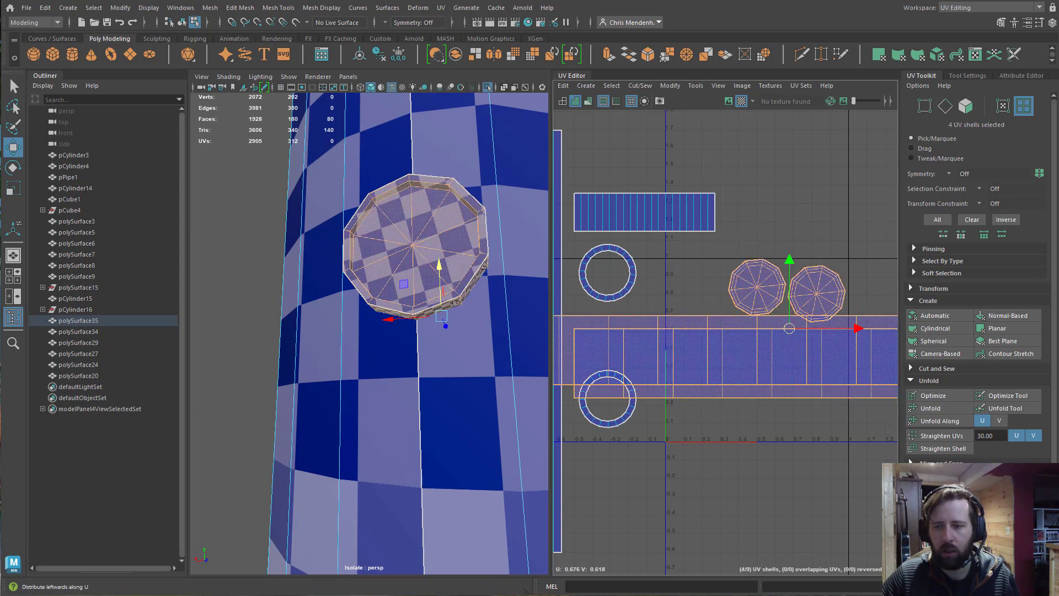
pyautogui.keyDown('shift'); pyautogui.moveTo(789, 342); pyautogui.dragTo(788, 429, button='right'); pyautogui.keyUp('shift')
pyautogui.keyDown('alt'); pyautogui.moveTo(378, 246); pyautogui.dragTo(297, 273); pyautogui.keyUp('alt')
pyautogui.press('a')
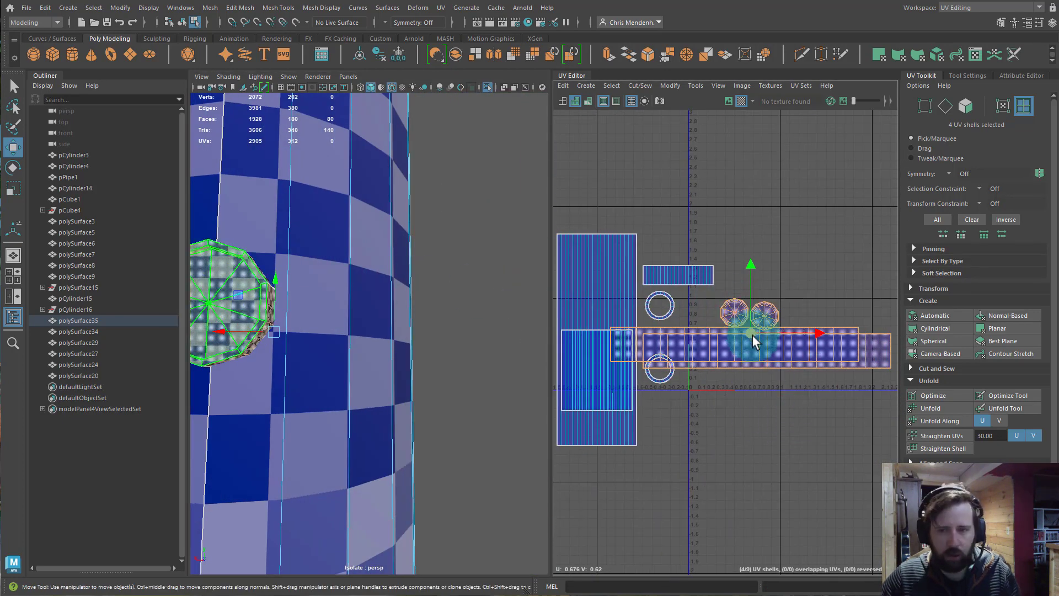
pyautogui.press('r')
pyautogui.moveTo(752, 336); pyautogui.dragTo(668, 331)
pyautogui.press('w')
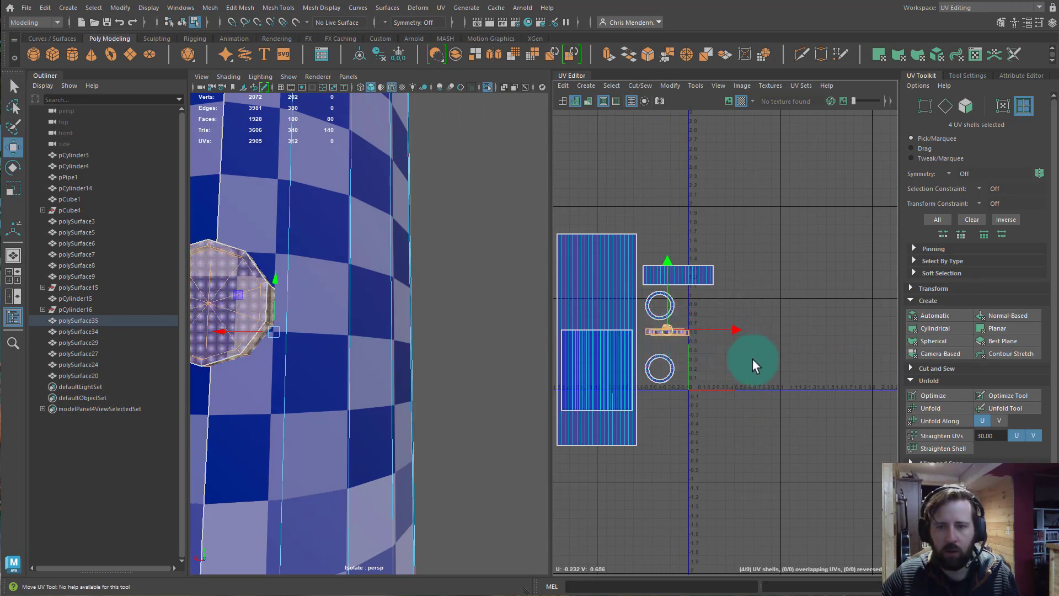
# - Select all nine UV shells of the rod, scale them down together, and move them outside the tile to its lower right
pyautogui.scroll(-3, 752, 359)
pyautogui.moveTo(621, 287); pyautogui.dragTo(722, 387)
pyautogui.moveTo(637, 362); pyautogui.dragTo(633, 320, button='right')
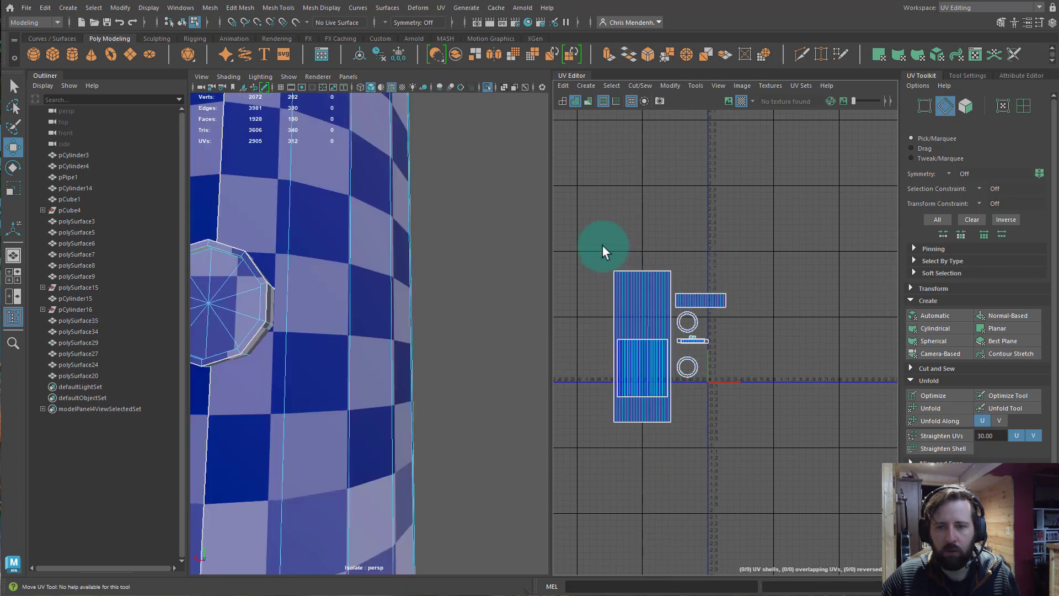
pyautogui.moveTo(603, 246); pyautogui.dragTo(741, 432)
pyautogui.moveTo(672, 346); pyautogui.dragTo(619, 336, button='right')
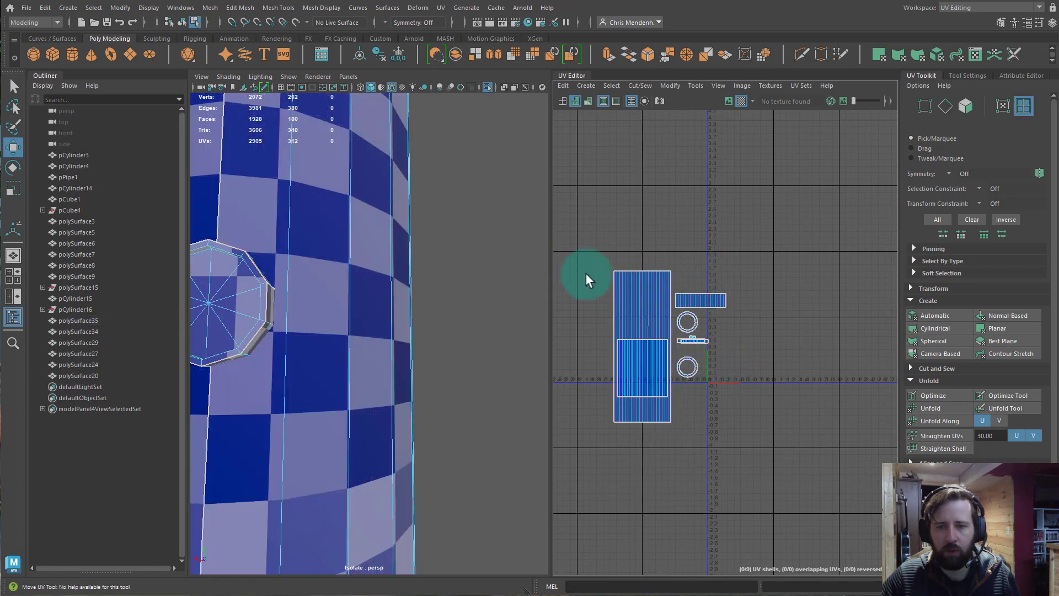
pyautogui.moveTo(686, 358); pyautogui.dragTo(793, 445)
pyautogui.press('r')
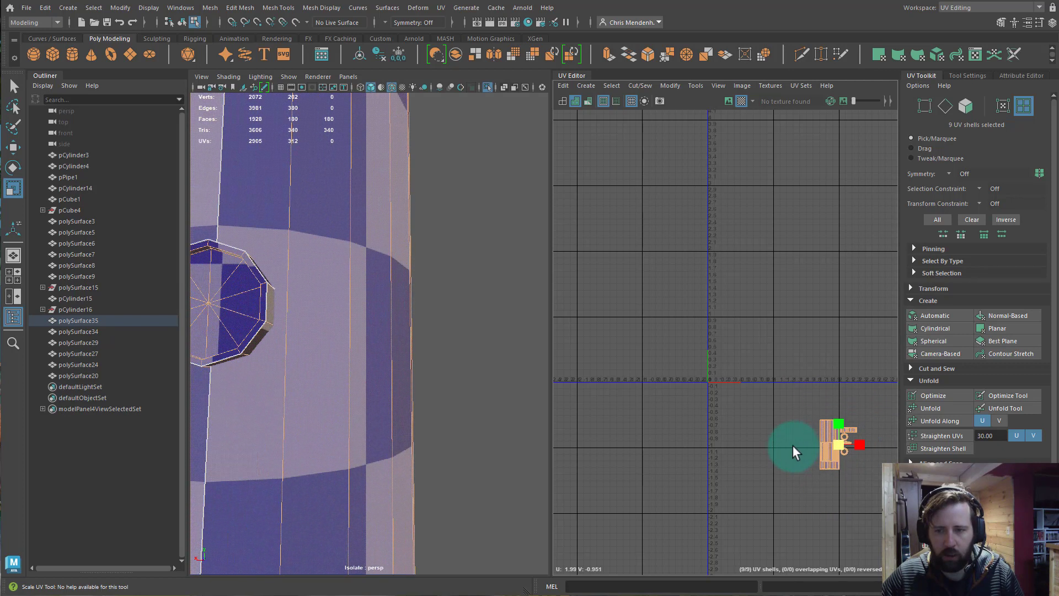
pyautogui.press('w')
pyautogui.moveTo(858, 455); pyautogui.dragTo(818, 431)
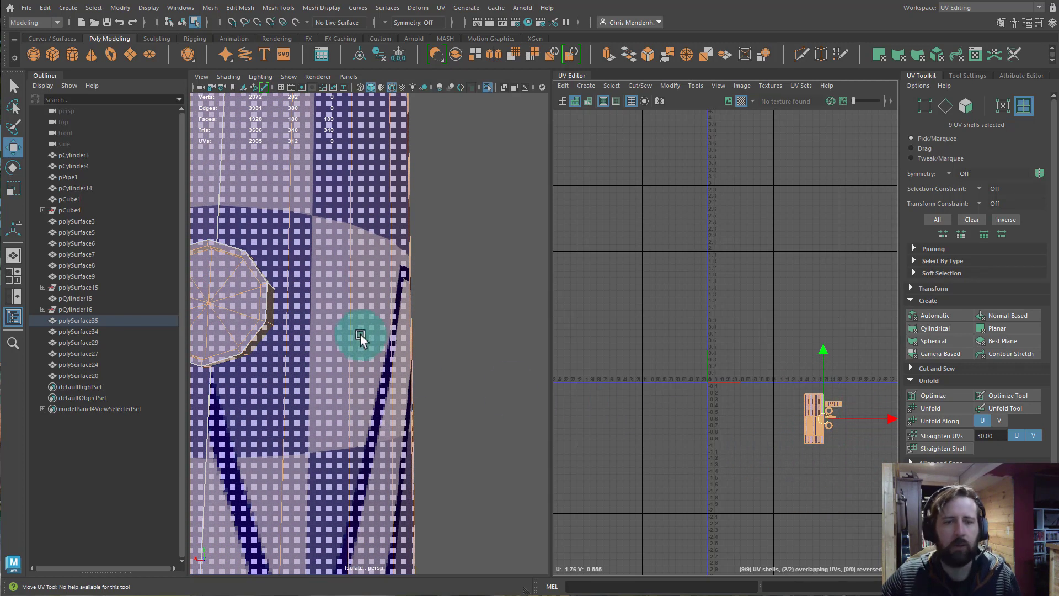
# - Return to object mode, end the isolation to show the whole wind chime, and select the unwrapped rod
pyautogui.scroll(-8, 360, 338)
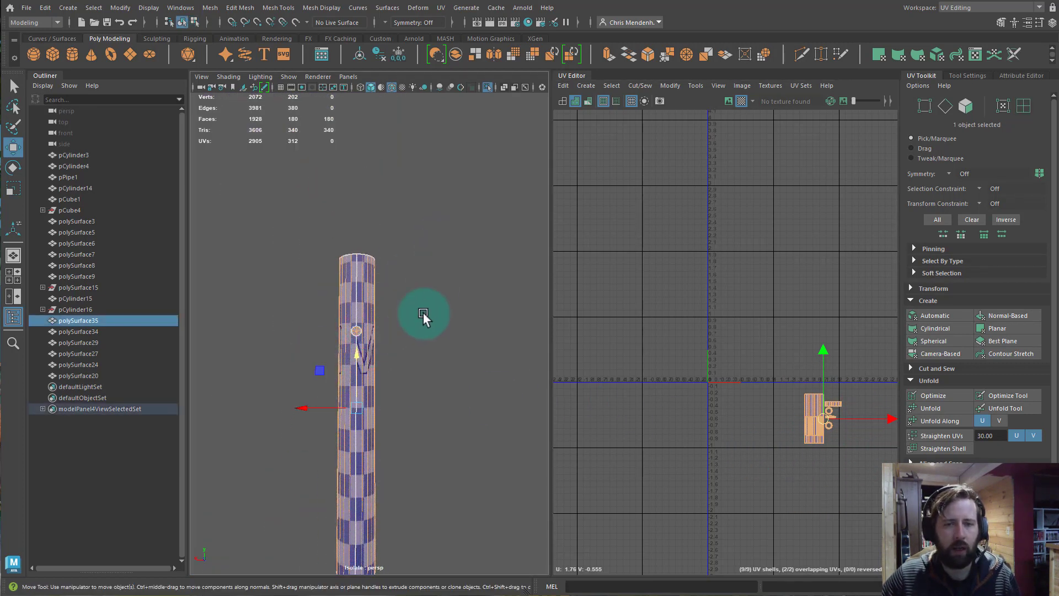
pyautogui.click(422, 312)
pyautogui.hotkey('ctrl', '1')
pyautogui.keyDown('alt'); pyautogui.moveTo(356, 347); pyautogui.dragTo(377, 369); pyautogui.keyUp('alt')
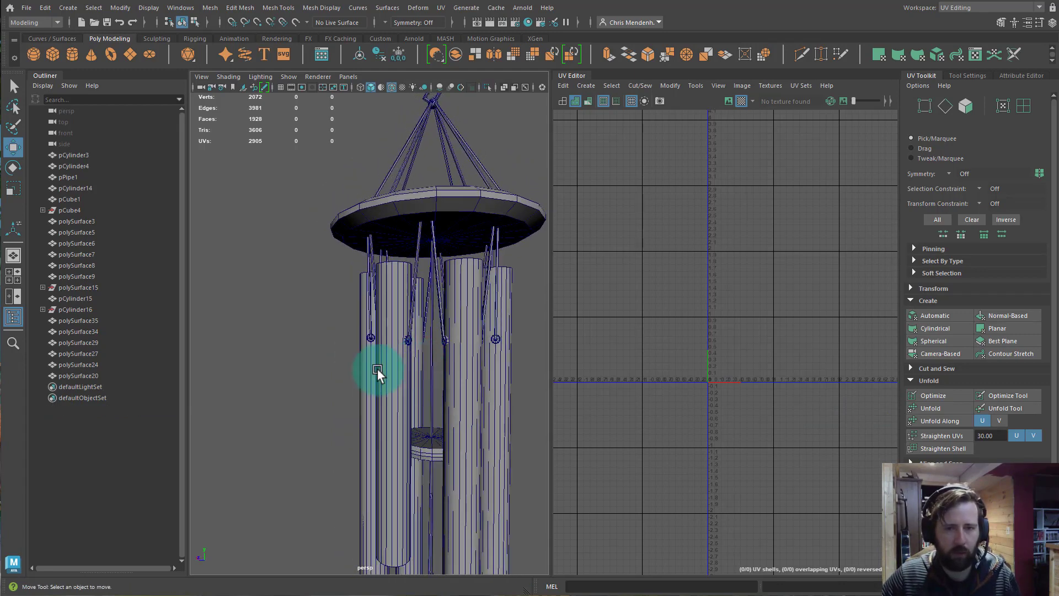
pyautogui.click(377, 370)
pyautogui.press('f')
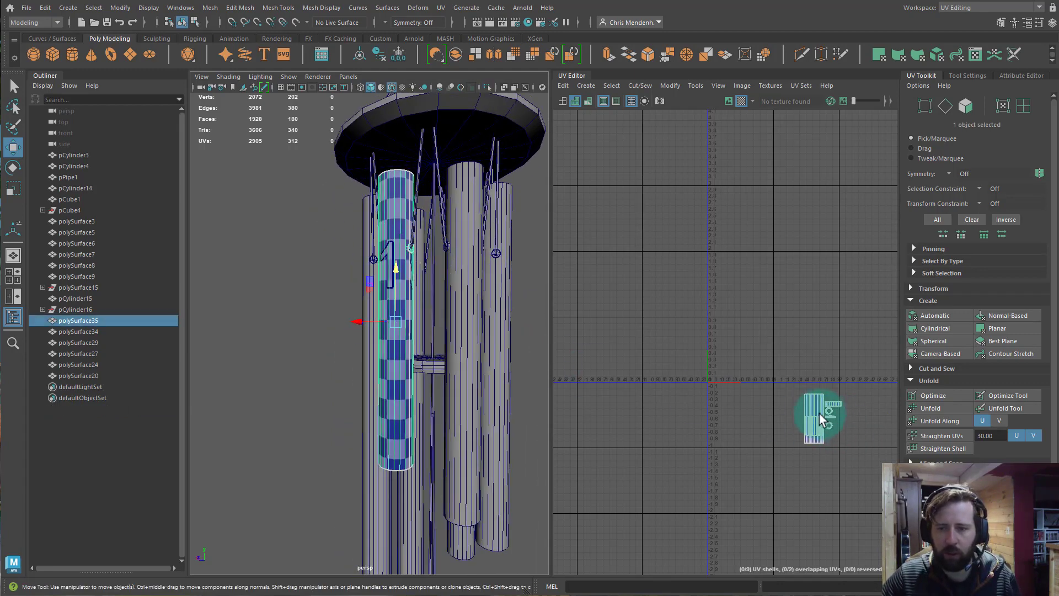
# - Select all nine UV shells of the unwrapped rod and move them together into the 0 to 1 UV tile
pyautogui.rightClick(816, 413)
pyautogui.moveTo(795, 385); pyautogui.dragTo(824, 416, button='right')
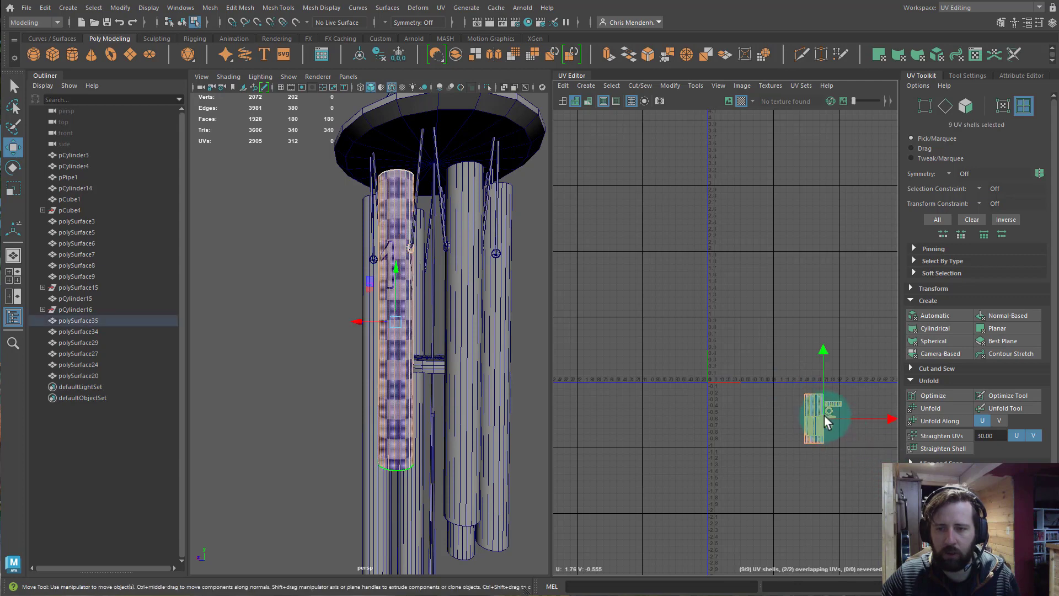
pyautogui.moveTo(824, 416); pyautogui.dragTo(730, 344)
# - Try to transfer all UV sets from the unwrapped rod to the neighbouring longer rod, using Component sample space and Closest to point
pyautogui.moveTo(428, 300); pyautogui.dragTo(452, 270, button='right')
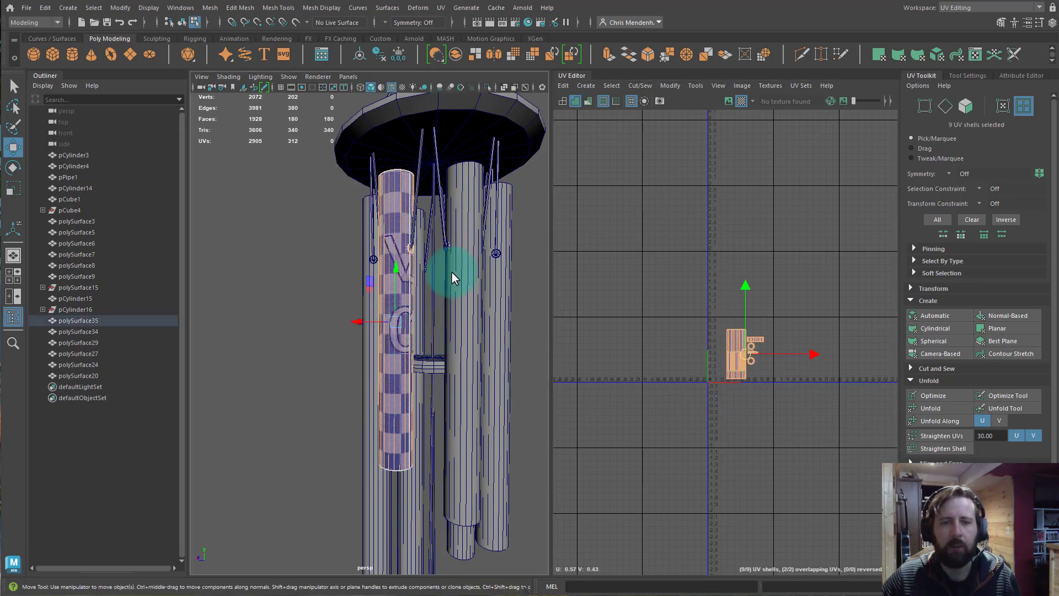
pyautogui.click(405, 355)
pyautogui.keyDown('alt'); pyautogui.moveTo(443, 382); pyautogui.dragTo(436, 385); pyautogui.keyUp('alt')
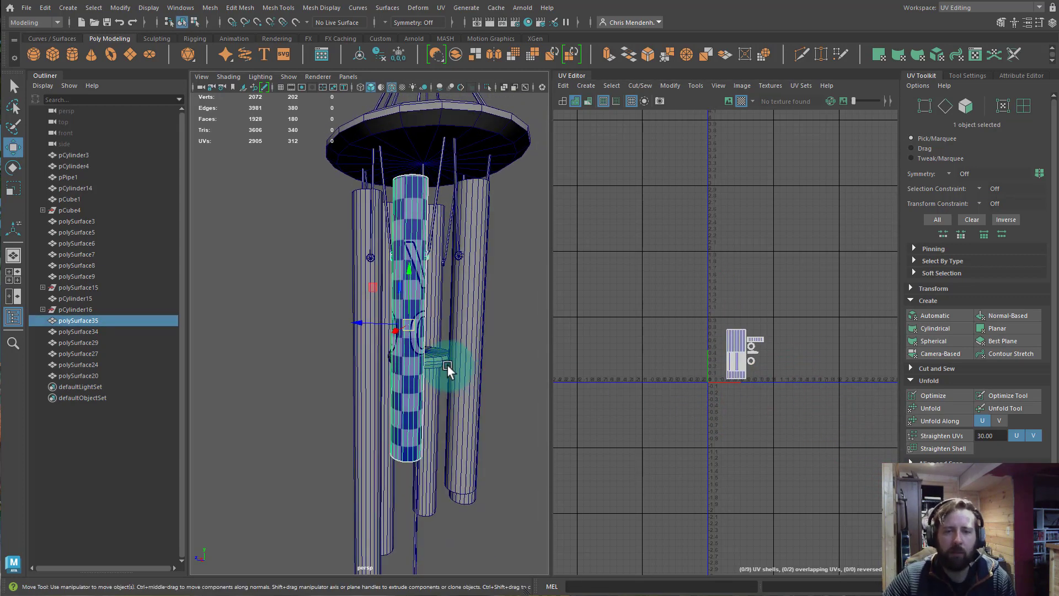
pyautogui.scroll(5, 448, 365)
pyautogui.keyDown('shift'); pyautogui.click(465, 365); pyautogui.keyUp('shift')
pyautogui.scroll(-5, 465, 368)
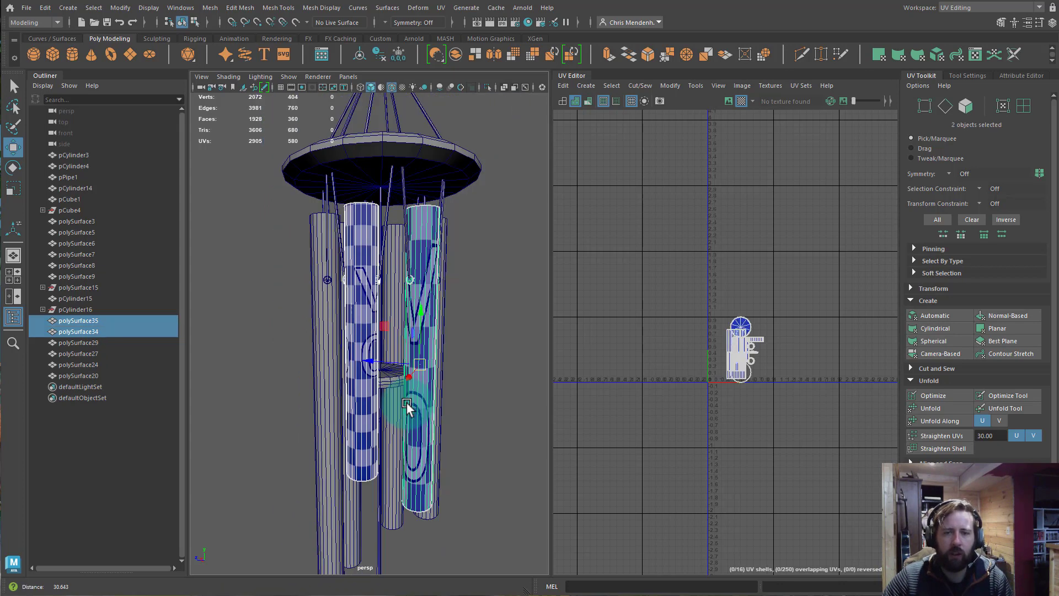
pyautogui.click(120, 8)
pyautogui.moveTo(212, 7)
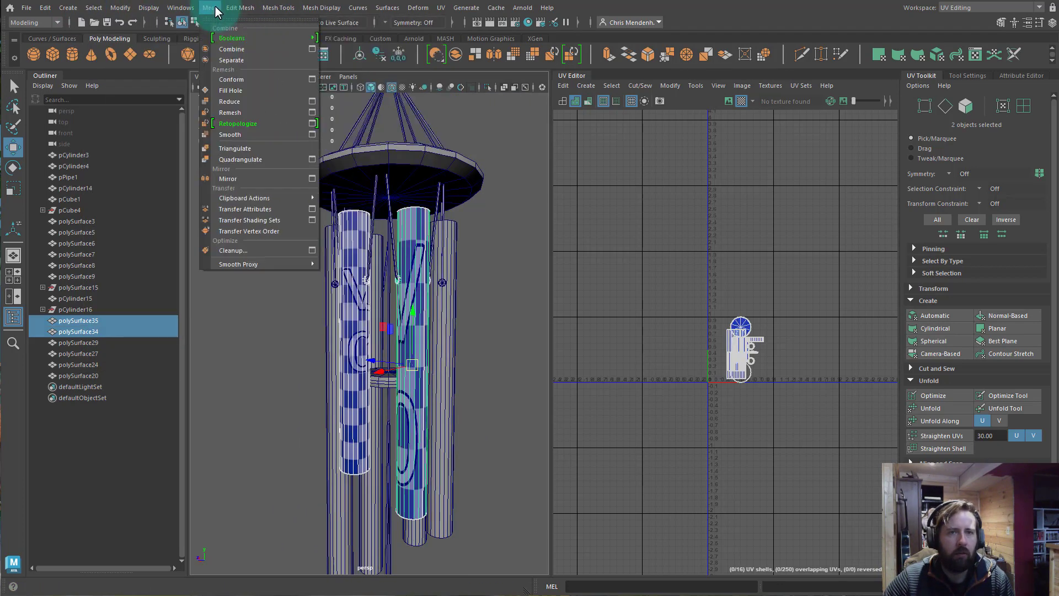
pyautogui.click(312, 208)
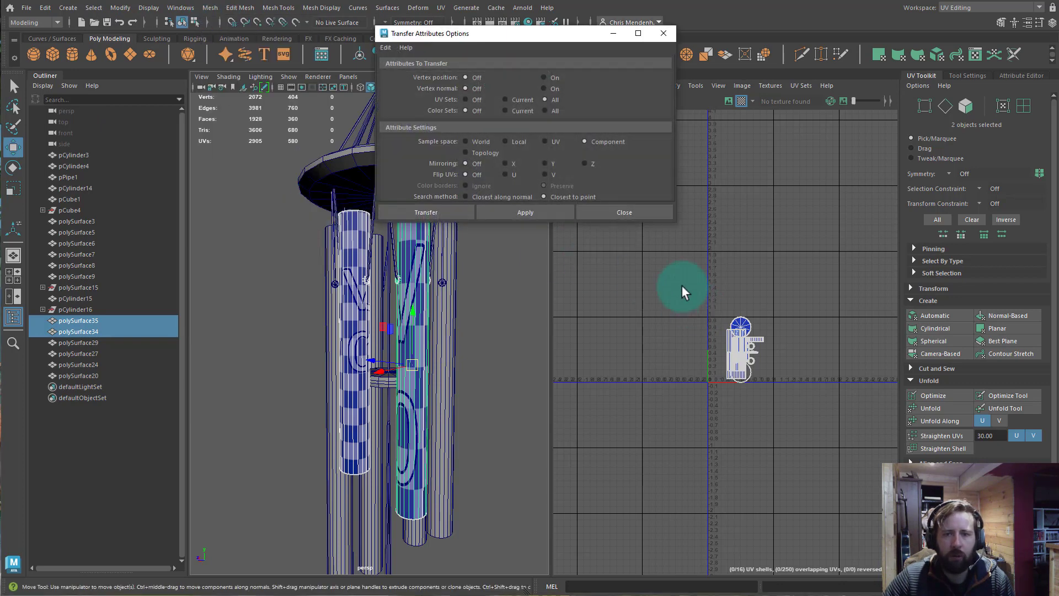
pyautogui.click(525, 212)
pyautogui.press('f')
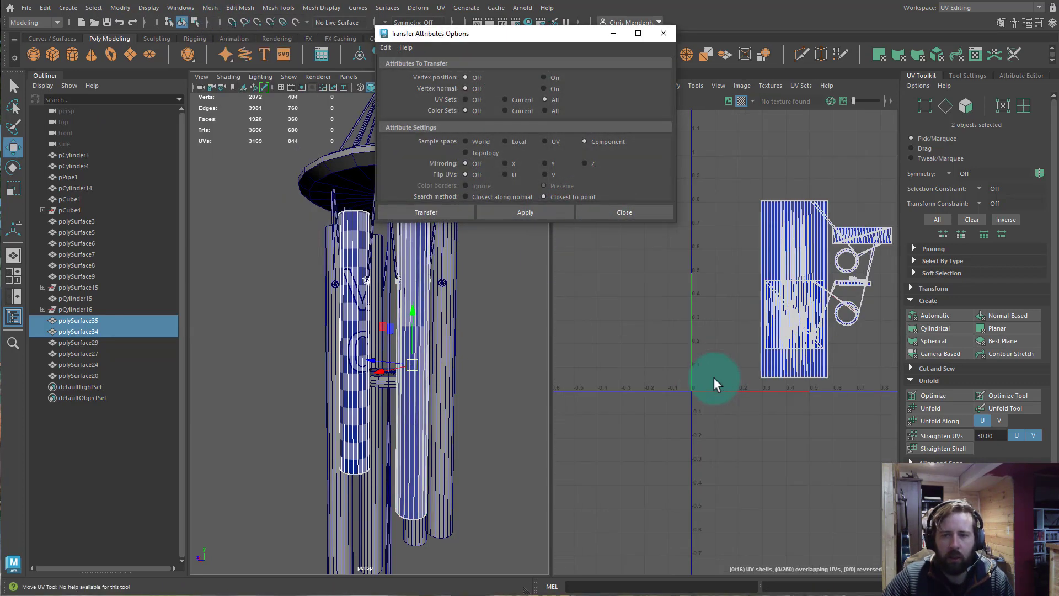
pyautogui.keyDown('alt'); pyautogui.moveTo(749, 284); pyautogui.dragTo(619, 349, button='middle'); pyautogui.keyUp('alt')
pyautogui.keyDown('alt'); pyautogui.moveTo(618, 349); pyautogui.dragTo(729, 363, button='right'); pyautogui.keyUp('alt')
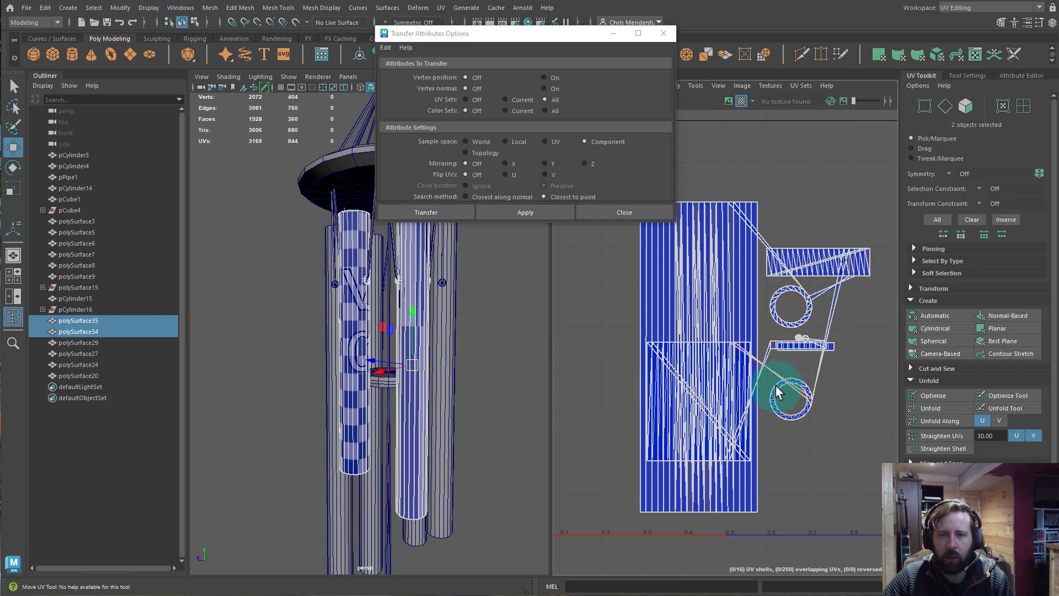
# - Undo the attribute transfer, reselect the unwrapped rod followed by the longer rod, and apply the same Component transfer again
pyautogui.hotkey('ctrl', 'z')
pyautogui.click(356, 338)
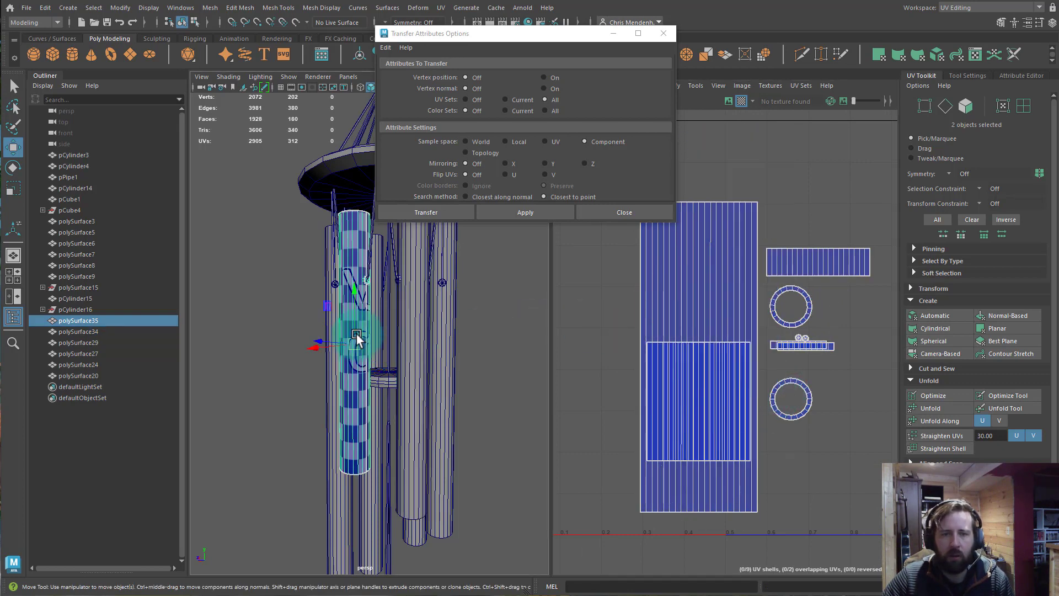
pyautogui.keyDown('shift'); pyautogui.click(430, 309); pyautogui.keyUp('shift')
pyautogui.click(521, 214)
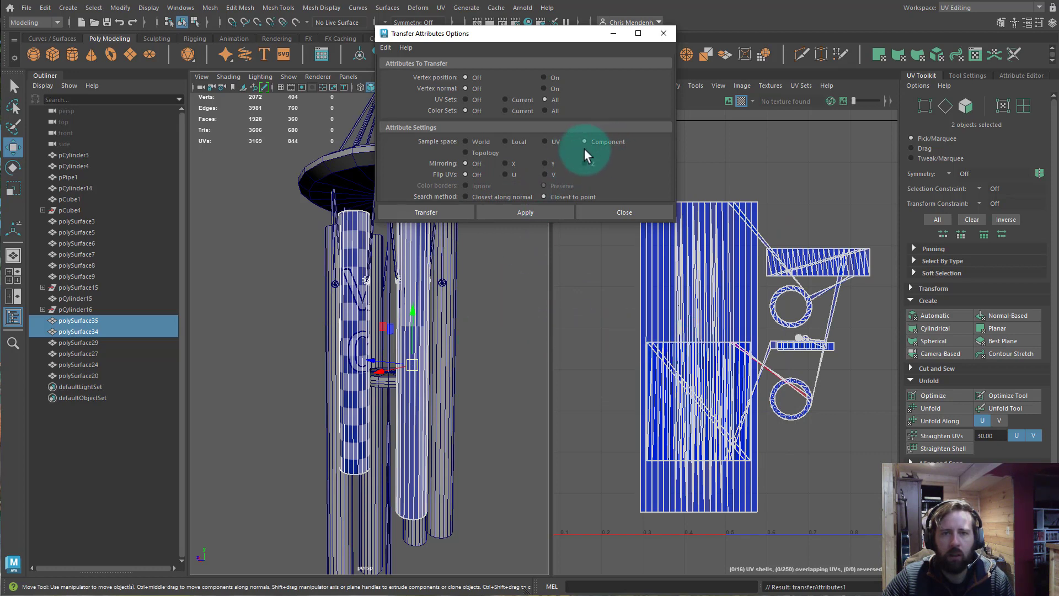
# - Try the UV transfer with Topology and Component sample space, and close the transfer options
pyautogui.click(475, 164)
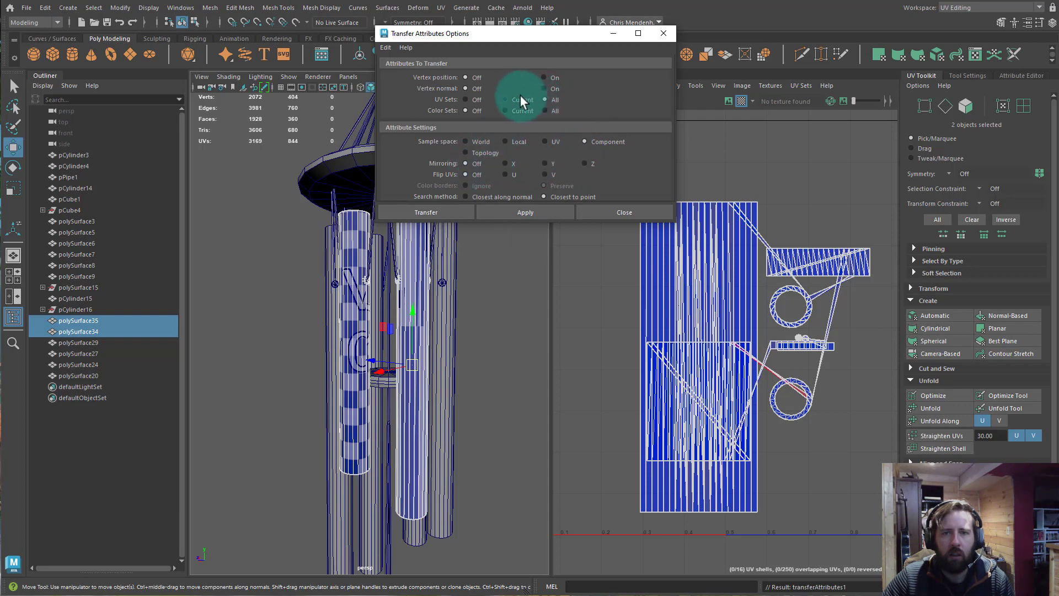
pyautogui.click(543, 161)
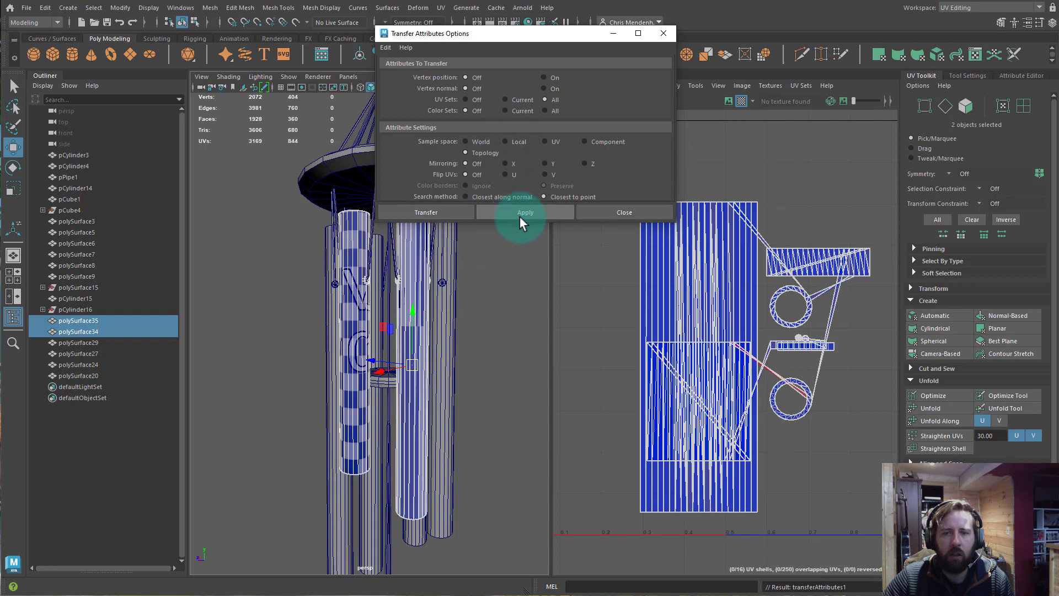
pyautogui.click(600, 159)
pyautogui.click(546, 214)
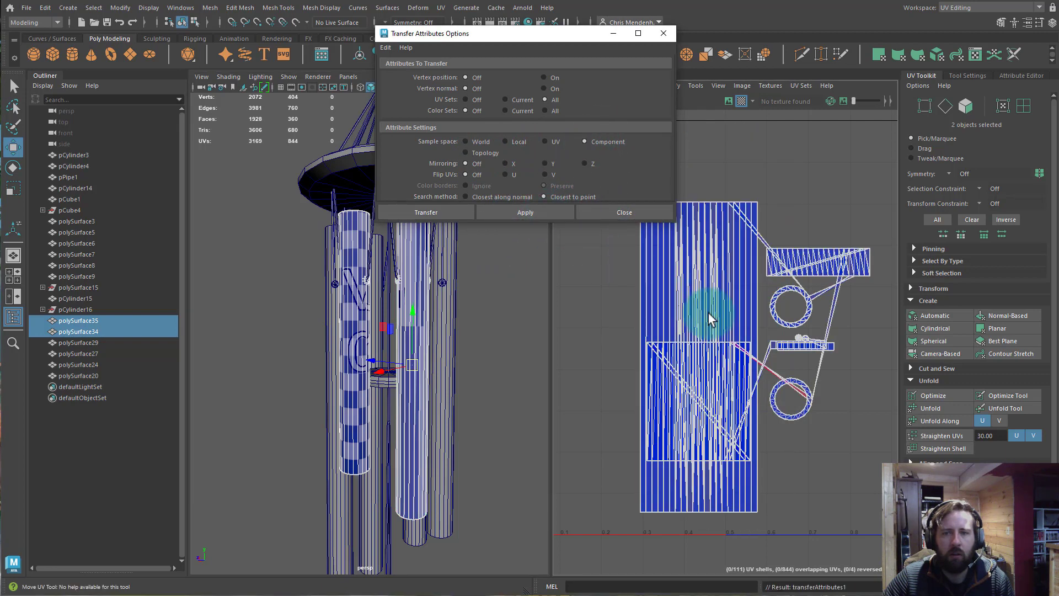
pyautogui.click(638, 218)
# - Delete the construction history of the unwrapped rod
pyautogui.keyDown('alt'); pyautogui.moveTo(470, 322); pyautogui.dragTo(393, 303); pyautogui.keyUp('alt')
pyautogui.scroll(3, 463, 320)
pyautogui.click(390, 294)
pyautogui.click(440, 310)
pyautogui.click(391, 302)
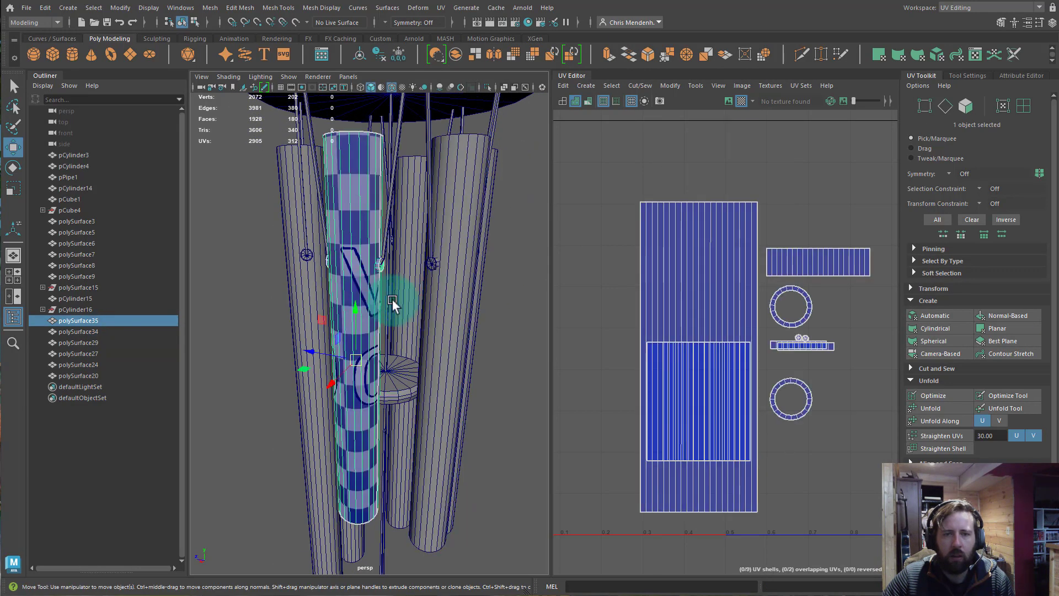
pyautogui.keyDown('alt'); pyautogui.moveTo(507, 372); pyautogui.dragTo(474, 353); pyautogui.keyUp('alt')
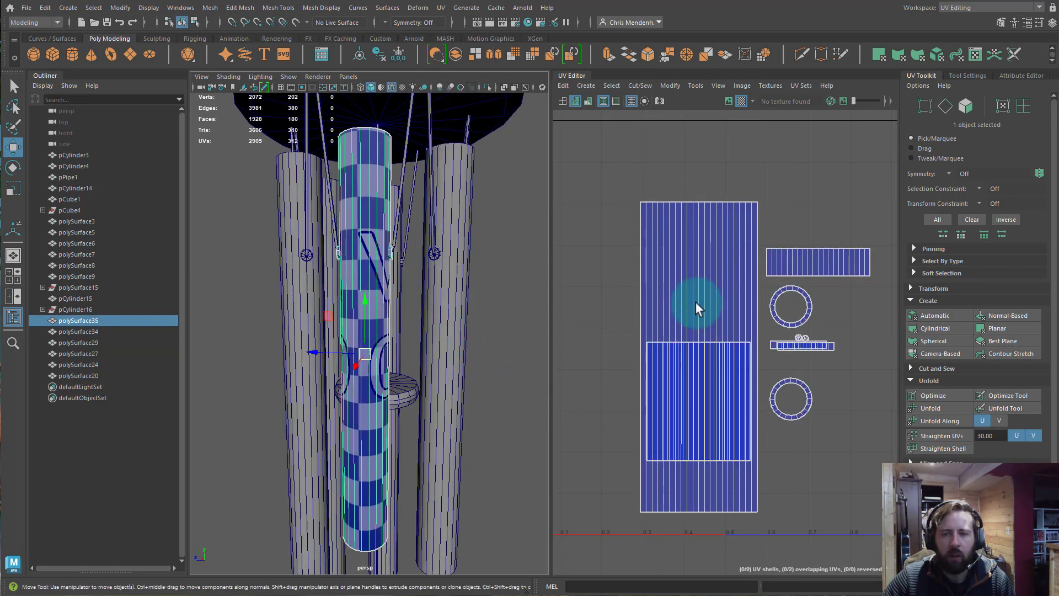
pyautogui.moveTo(696, 306); pyautogui.dragTo(656, 285, button='right')
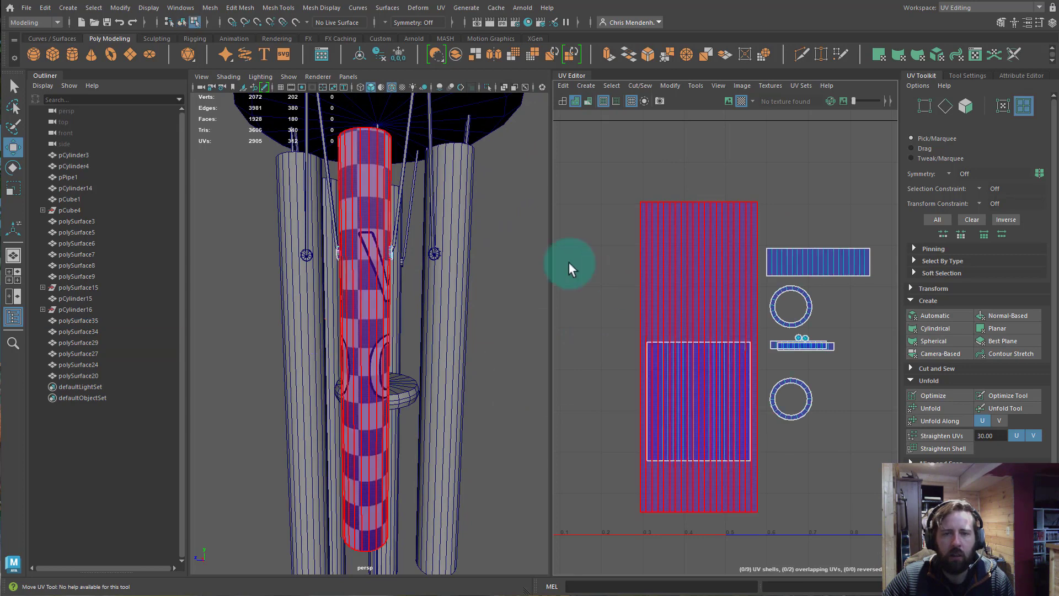
pyautogui.click(48, 7)
pyautogui.click(104, 151)
pyautogui.click(224, 154)
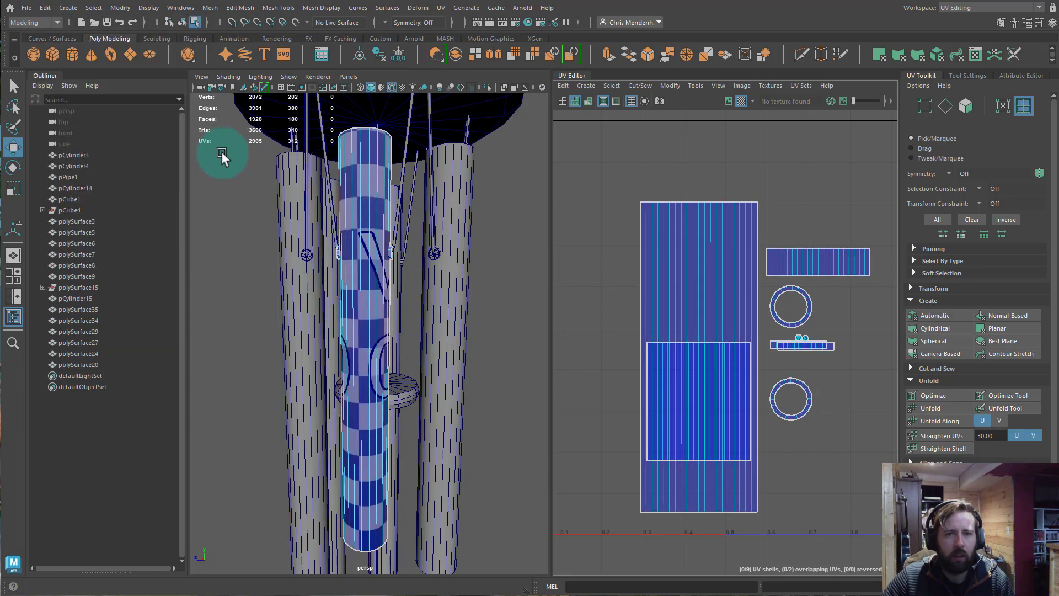
# - Select the unwrapped rod in object mode and add the neighbouring longer rod as the target for an attribute transfer
pyautogui.keyDown('alt'); pyautogui.moveTo(447, 331); pyautogui.dragTo(405, 334); pyautogui.keyUp('alt')
pyautogui.click(359, 339)
pyautogui.moveTo(346, 354); pyautogui.dragTo(398, 283, button='right')
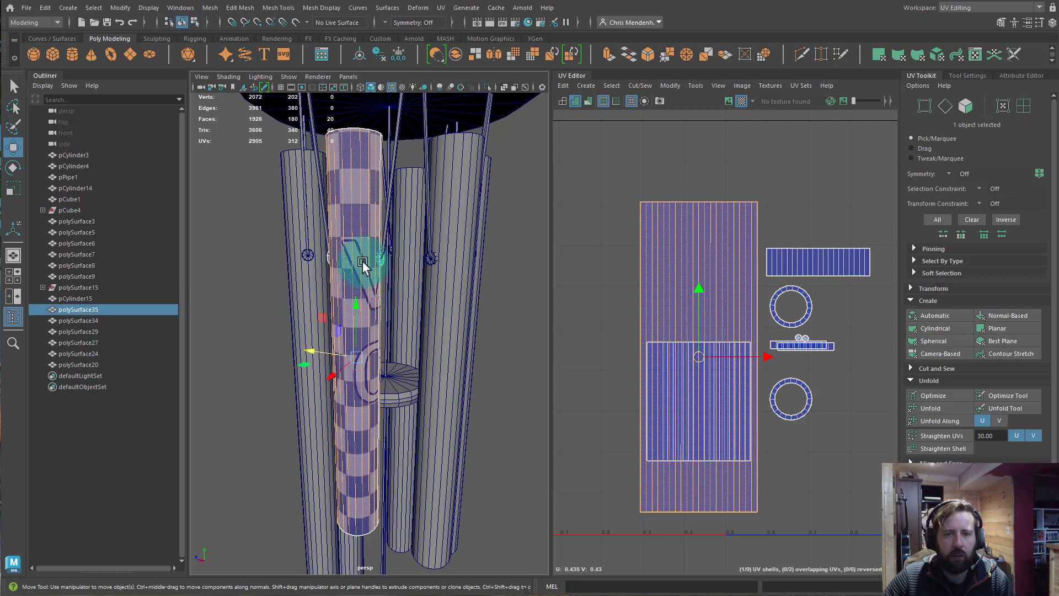
pyautogui.click(533, 326)
pyautogui.click(374, 290)
pyautogui.keyDown('shift'); pyautogui.click(453, 272); pyautogui.keyUp('shift')
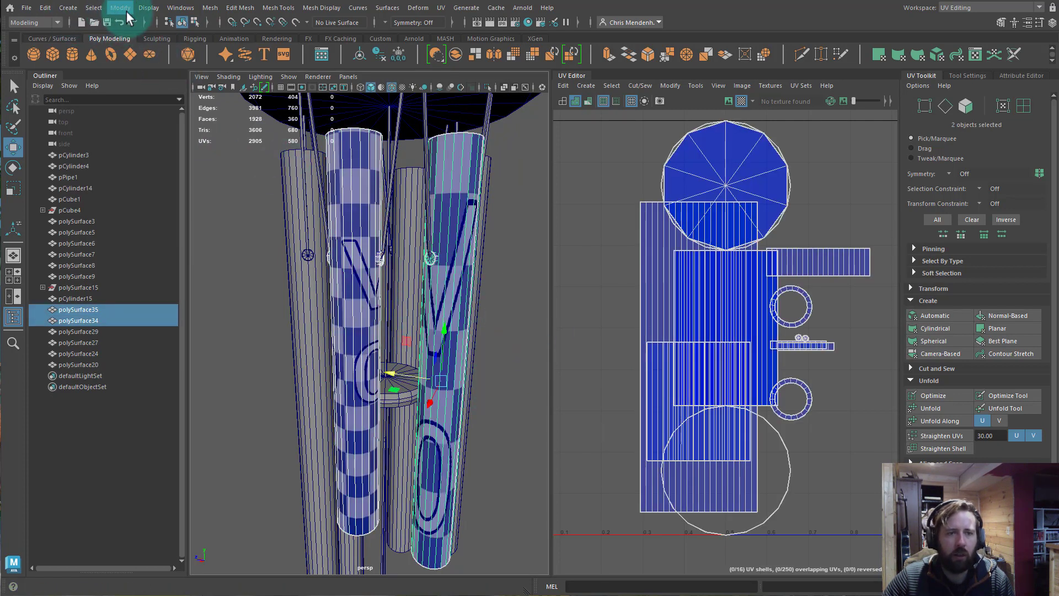
pyautogui.click(232, 14)
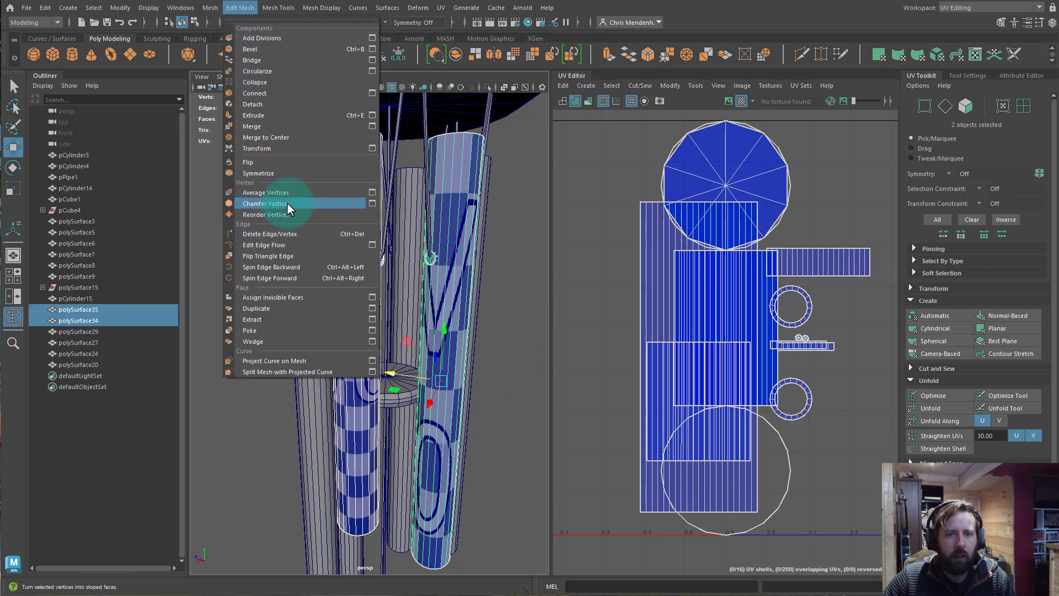
# - Transfer all UV sets from polySurface35 to polySurface34 with Transfer Attributes, using Component sample space
pyautogui.moveTo(213, 7)
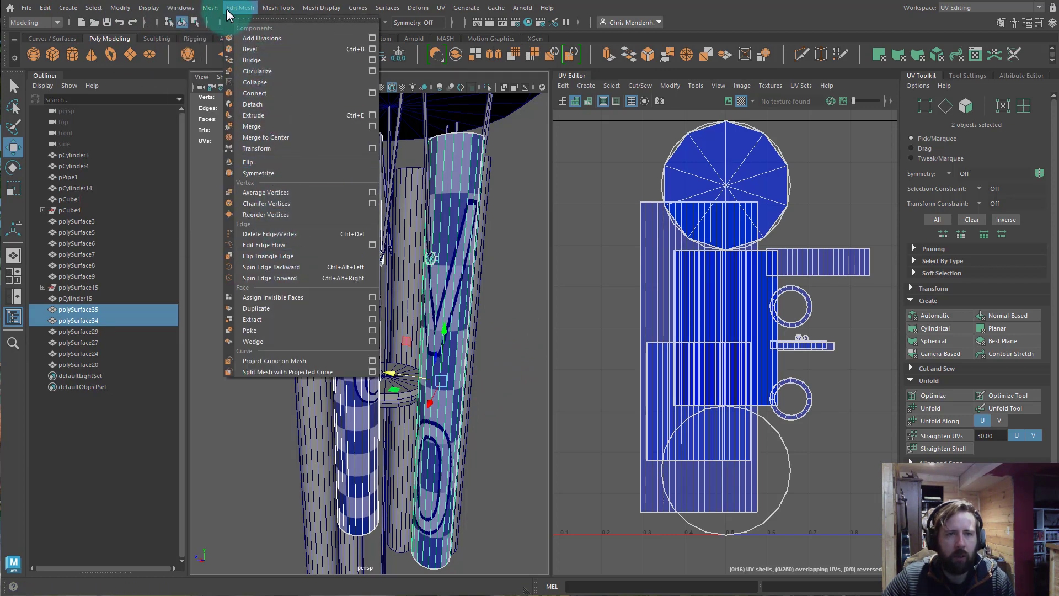
pyautogui.click(315, 208)
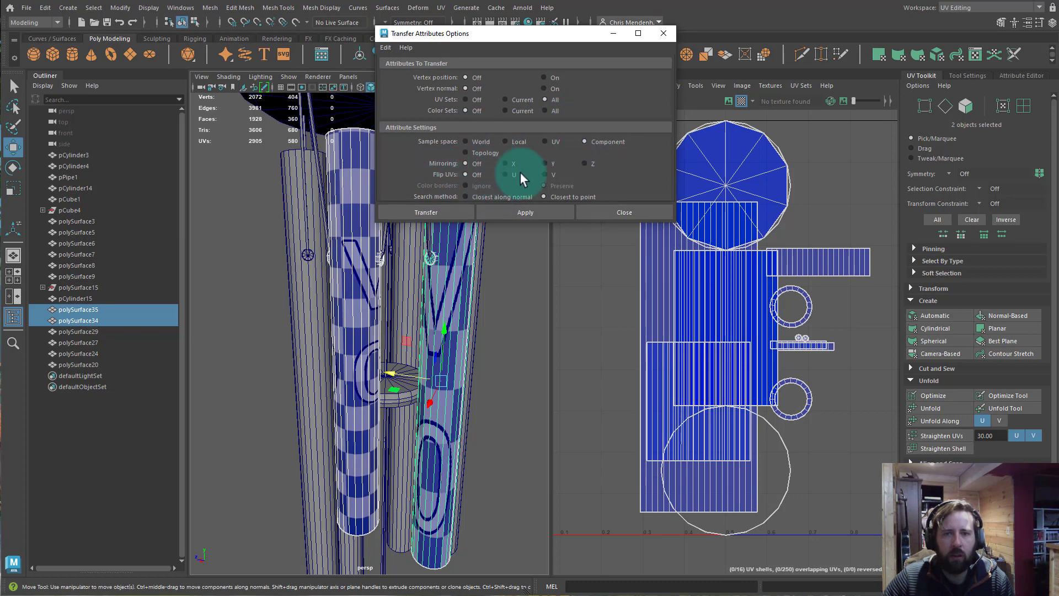
pyautogui.click(530, 210)
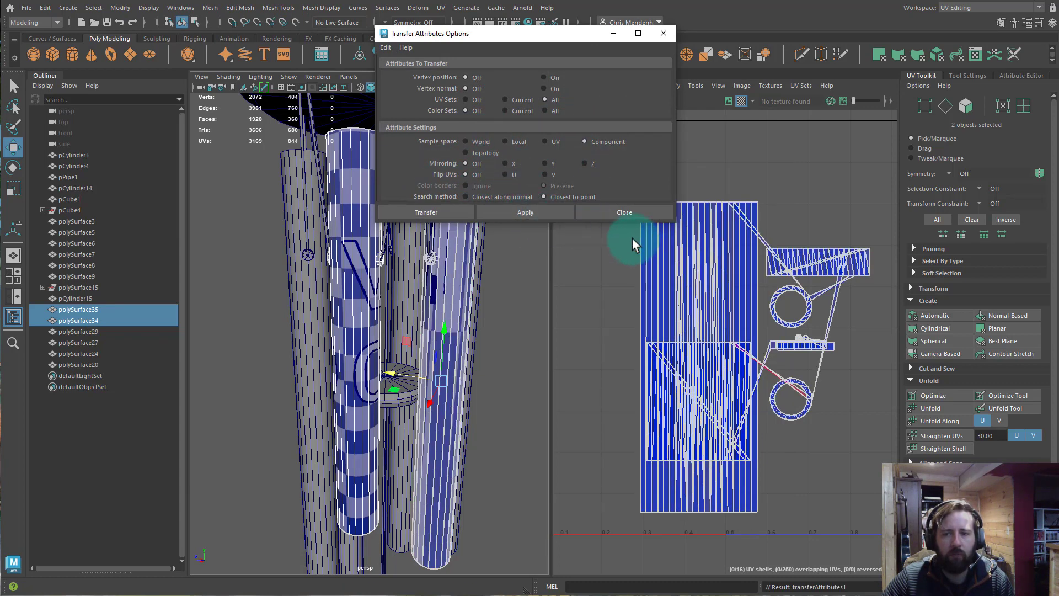
pyautogui.click(538, 309)
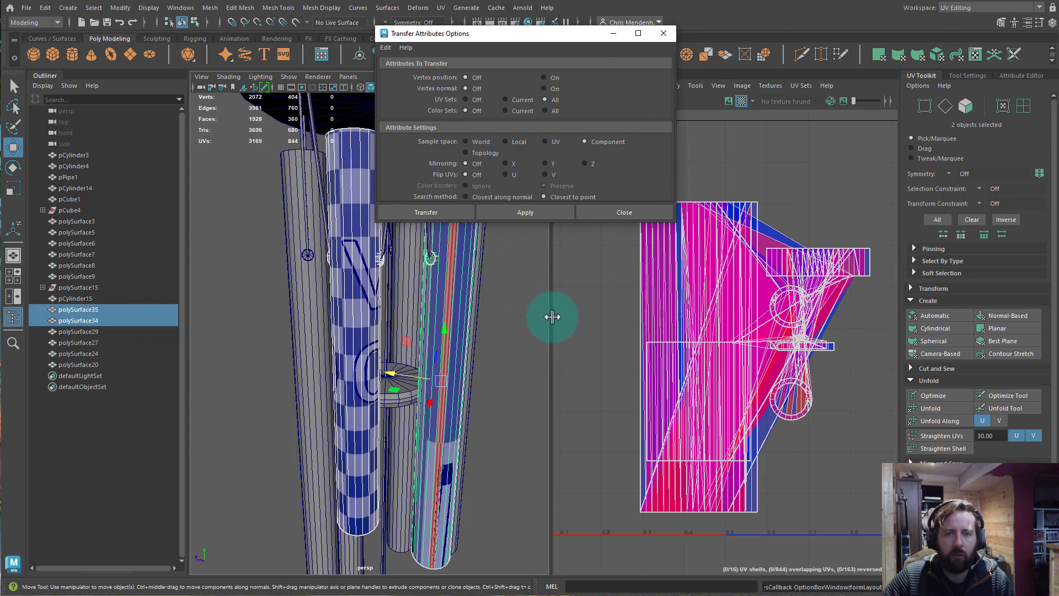
# - Transfer all UV sets from polySurface35 to the neighbouring chime tube polySurface20
pyautogui.click(349, 311)
pyautogui.keyDown('shift'); pyautogui.click(306, 285); pyautogui.keyUp('shift')
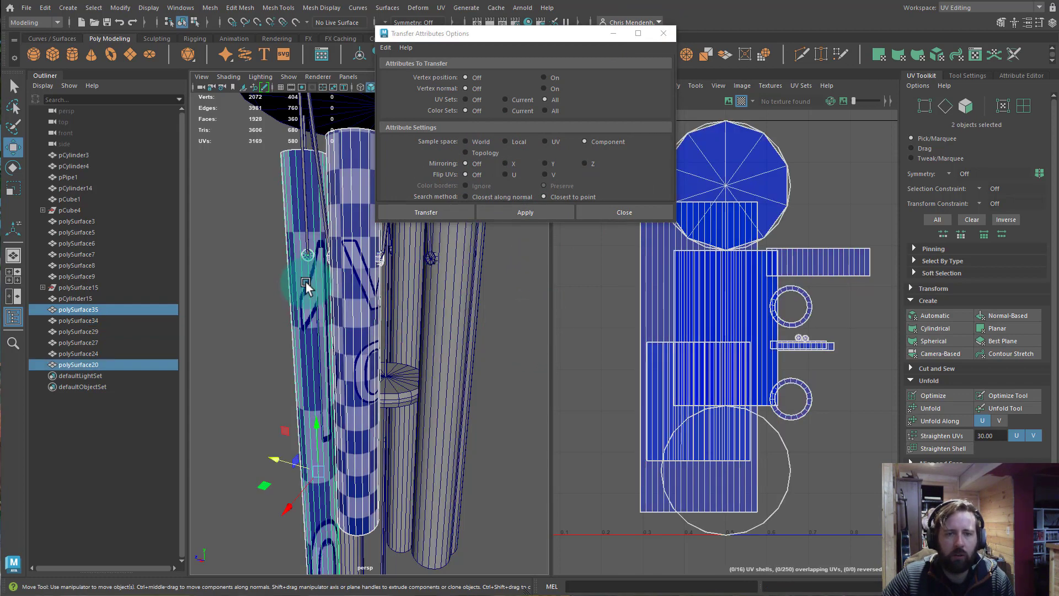
pyautogui.click(524, 212)
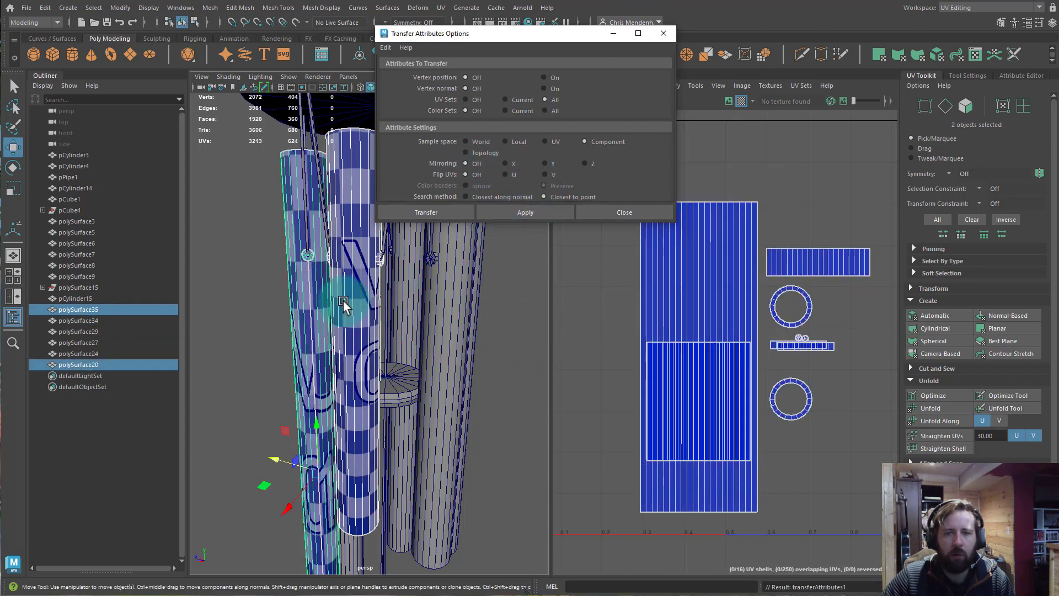
# - Transfer all UV sets from polySurface35 to the chime tube polySurface24
pyautogui.keyDown('alt'); pyautogui.moveTo(343, 301); pyautogui.dragTo(397, 305); pyautogui.keyUp('alt')
pyautogui.keyDown('alt'); pyautogui.moveTo(397, 305); pyautogui.dragTo(357, 309, button='right'); pyautogui.keyUp('alt')
pyautogui.click(379, 326)
pyautogui.keyDown('alt'); pyautogui.moveTo(365, 338); pyautogui.dragTo(387, 333); pyautogui.keyUp('alt')
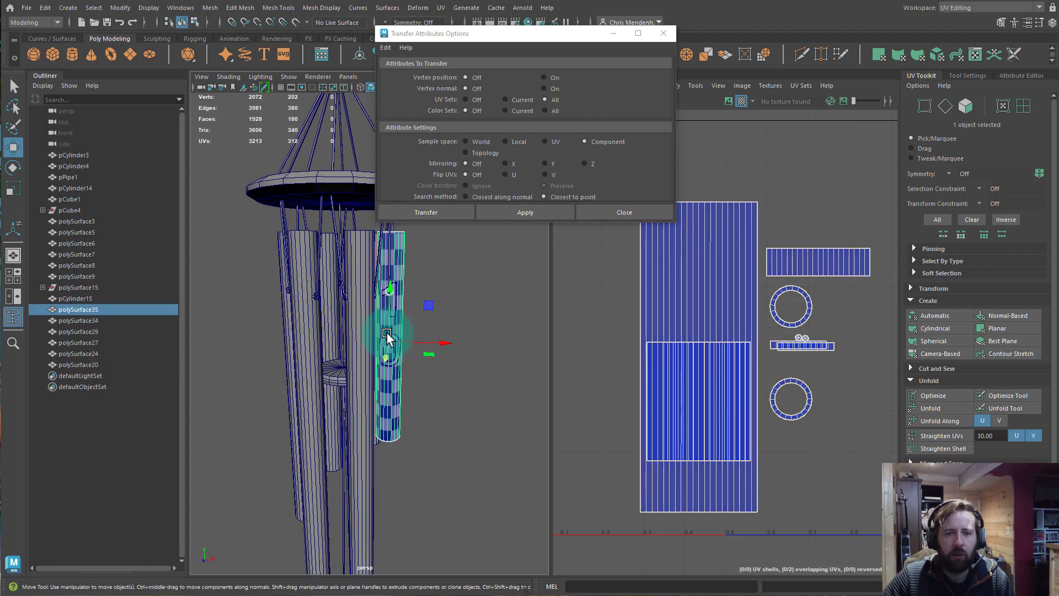
pyautogui.keyDown('shift'); pyautogui.click(314, 340); pyautogui.keyUp('shift')
pyautogui.click(513, 213)
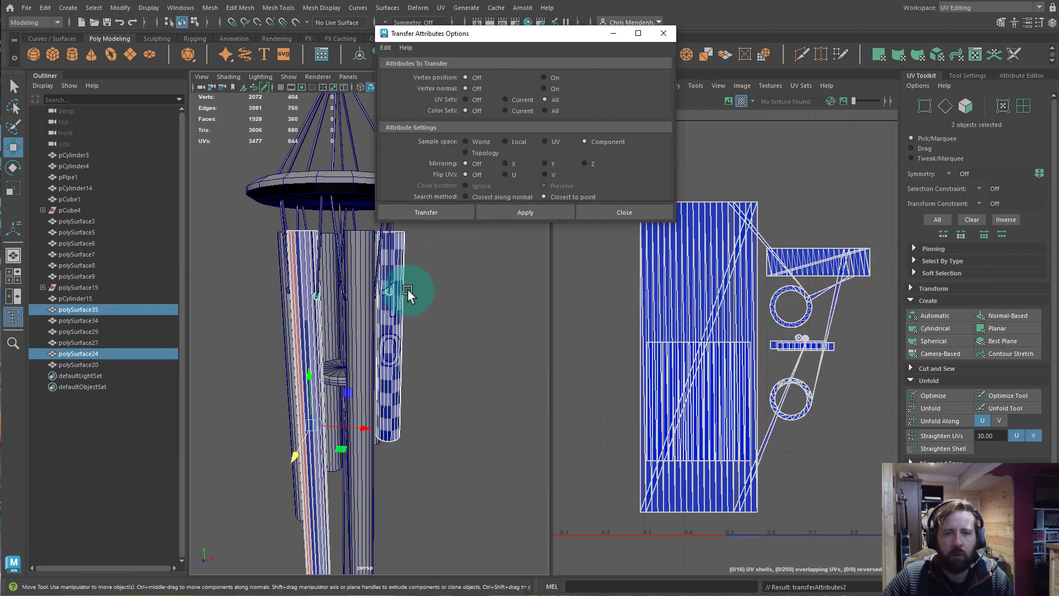
# - Transfer all UV sets to polySurface24 again, using polySurface20 as the source tube, and clear the selection
pyautogui.moveTo(432, 322)
pyautogui.keyDown('alt'); pyautogui.mouseDown()
pyautogui.moveTo(409, 326)
pyautogui.moveTo(453, 343)
pyautogui.moveTo(473, 333)
pyautogui.moveTo(442, 332)
pyautogui.mouseUp(); pyautogui.keyUp('alt')
pyautogui.click(390, 329)
pyautogui.click(370, 322)
pyautogui.keyDown('shift'); pyautogui.click(322, 331); pyautogui.keyUp('shift')
pyautogui.click(526, 214)
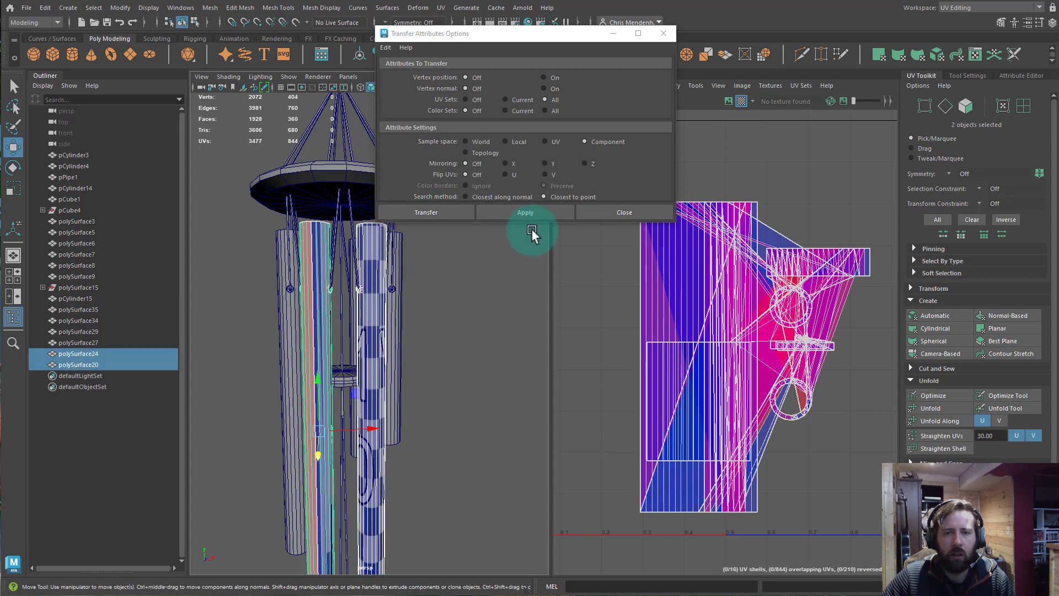
pyautogui.click(505, 299)
# - Transfer all UV sets from polySurface20 to the chime tube polySurface27 and clear the selection
pyautogui.click(385, 329)
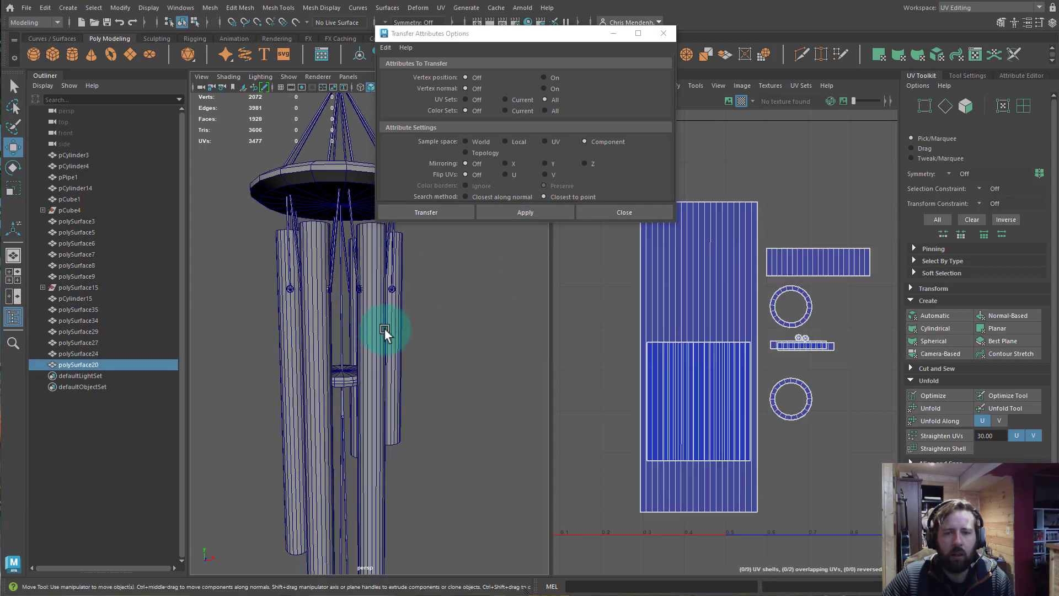
pyautogui.keyDown('alt'); pyautogui.moveTo(385, 329); pyautogui.dragTo(339, 341); pyautogui.keyUp('alt')
pyautogui.keyDown('shift'); pyautogui.click(339, 341); pyautogui.keyUp('shift')
pyautogui.click(508, 218)
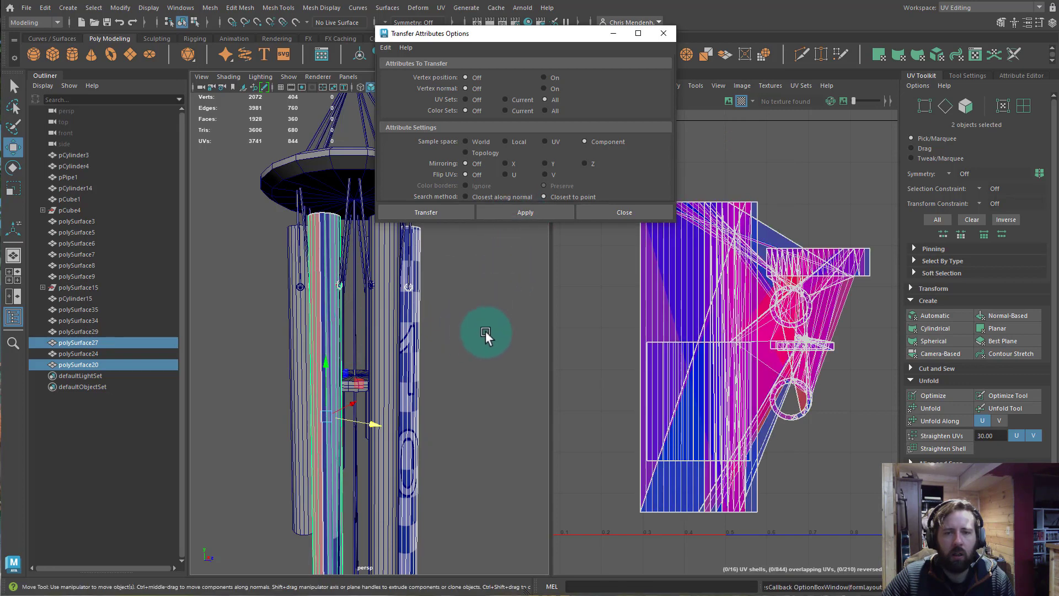
pyautogui.click(482, 330)
# - Reselect polySurface20 and polySurface27 and repeat the UV set transfer onto polySurface27
pyautogui.click(386, 334)
pyautogui.keyDown('alt'); pyautogui.moveTo(428, 345); pyautogui.dragTo(388, 335); pyautogui.keyUp('alt')
pyautogui.keyDown('shift'); pyautogui.click(344, 332); pyautogui.keyUp('shift')
pyautogui.click(410, 330)
pyautogui.keyDown('shift'); pyautogui.click(388, 335); pyautogui.keyUp('shift')
pyautogui.click(525, 212)
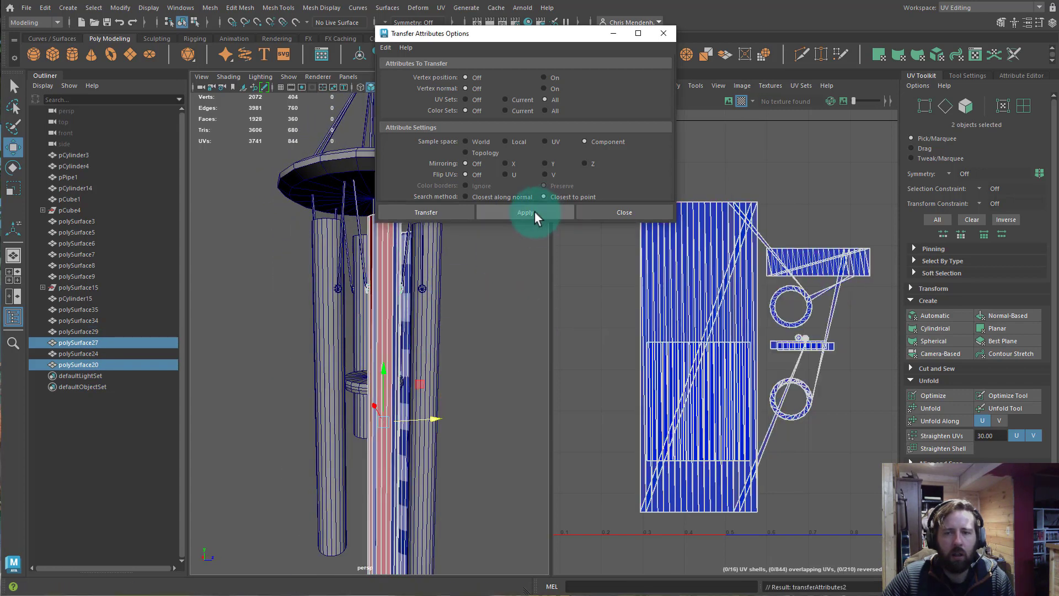
# - Transfer all UV sets from polySurface20 to the chime tube polySurface29
pyautogui.keyDown('alt'); pyautogui.moveTo(511, 333); pyautogui.dragTo(365, 334); pyautogui.keyUp('alt')
pyautogui.click(361, 341)
pyautogui.keyDown('shift'); pyautogui.click(365, 335); pyautogui.keyUp('shift')
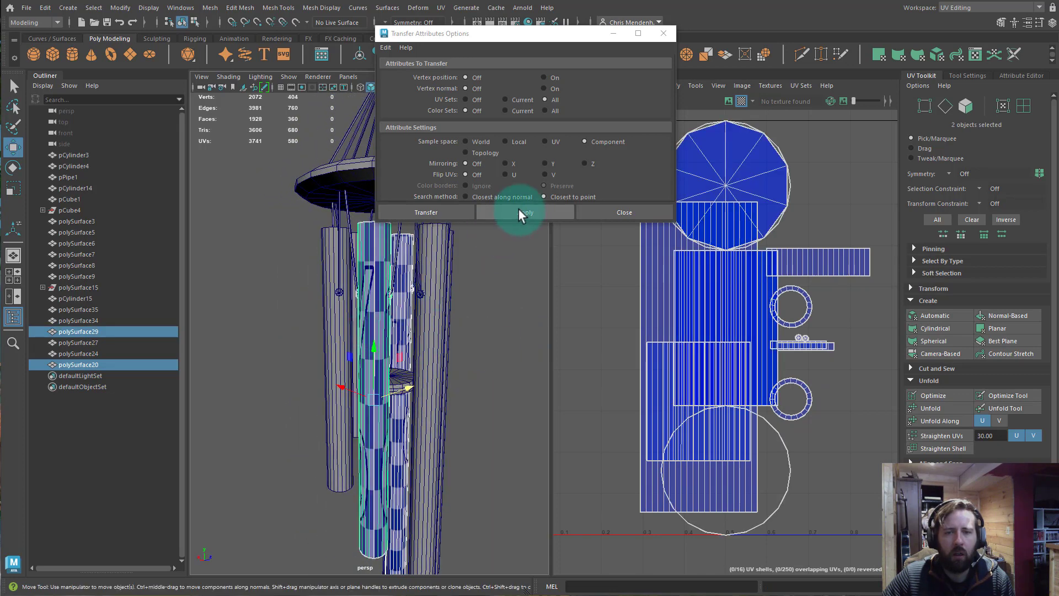
pyautogui.click(522, 211)
pyautogui.keyDown('alt'); pyautogui.moveTo(469, 305); pyautogui.dragTo(521, 308); pyautogui.keyUp('alt')
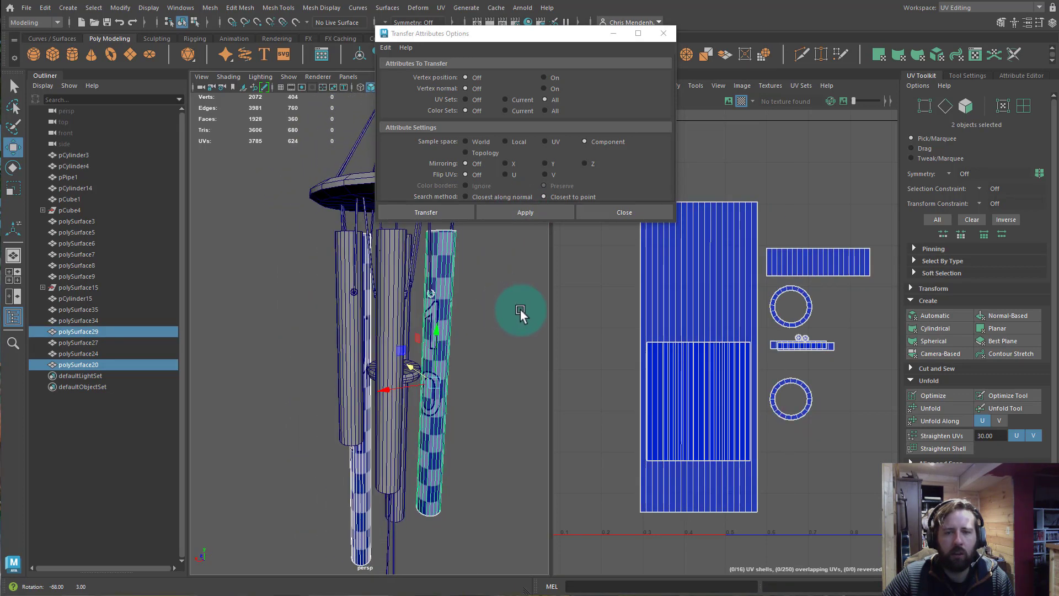
# - Transfer all UV sets from polySurface29 to polySurface34 and close the transfer options
pyautogui.click(386, 312)
pyautogui.click(437, 329)
pyautogui.keyDown('shift'); pyautogui.click(390, 320); pyautogui.keyUp('shift')
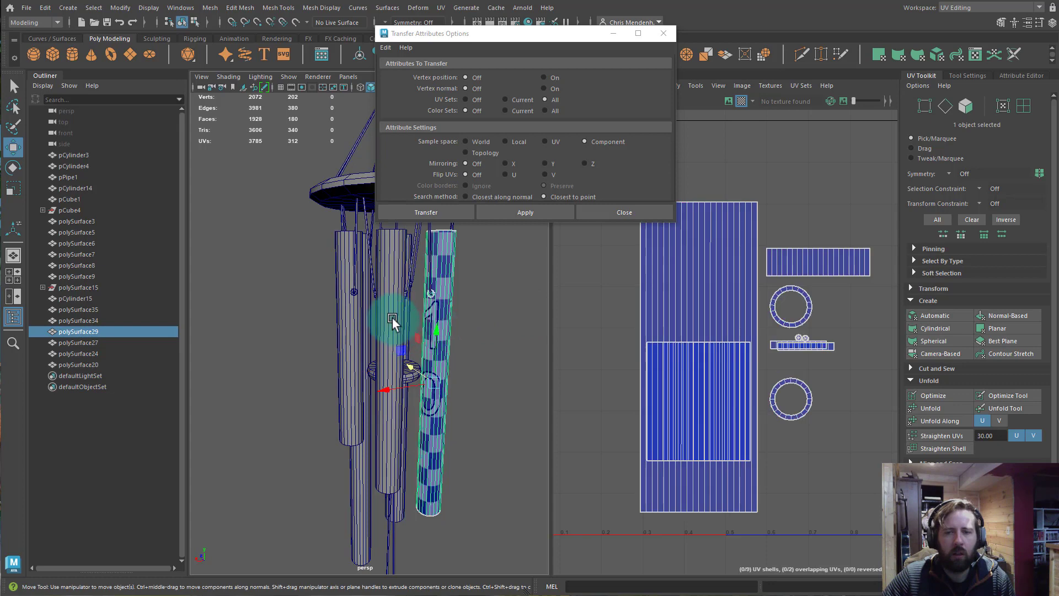
pyautogui.click(515, 217)
pyautogui.click(518, 313)
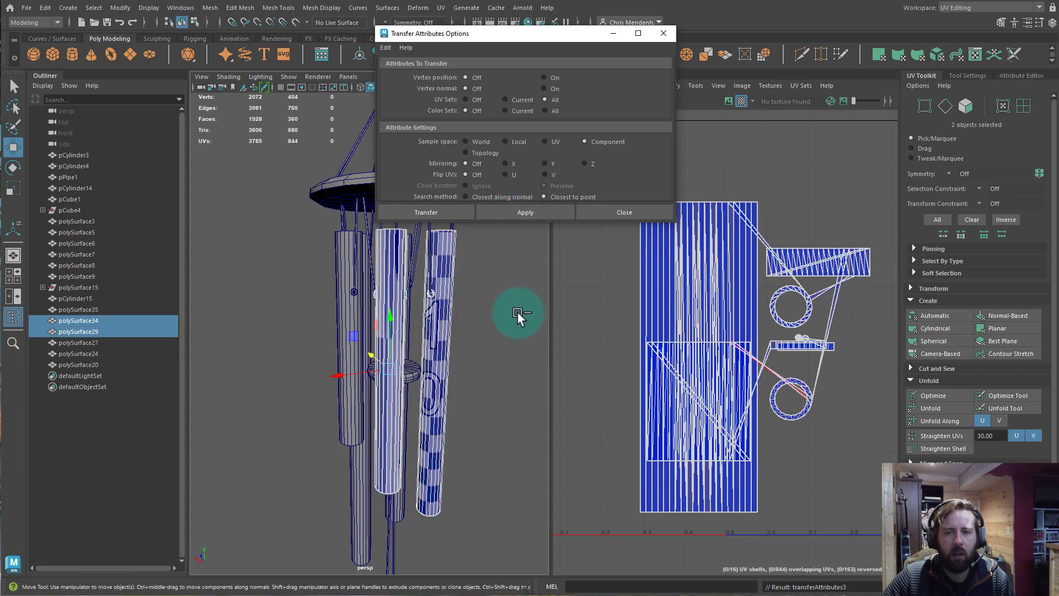
pyautogui.click(624, 210)
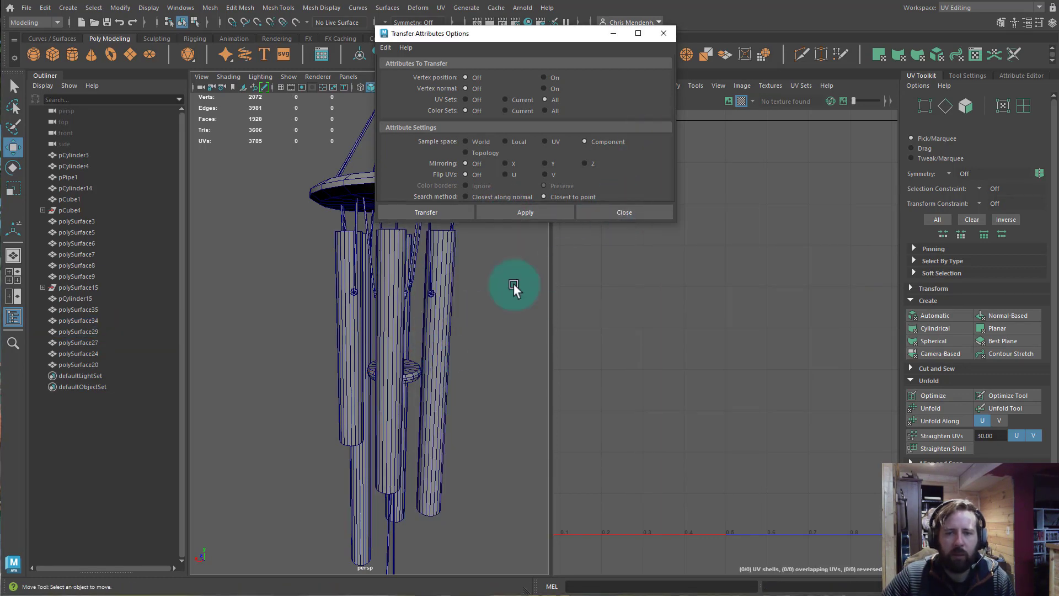
pyautogui.click(613, 213)
# - Isolate polySurface34 and polySurface29, examine the geometry inside the tubes, and return to the full scene
pyautogui.click(397, 283)
pyautogui.keyDown('shift'); pyautogui.click(457, 334); pyautogui.keyUp('shift')
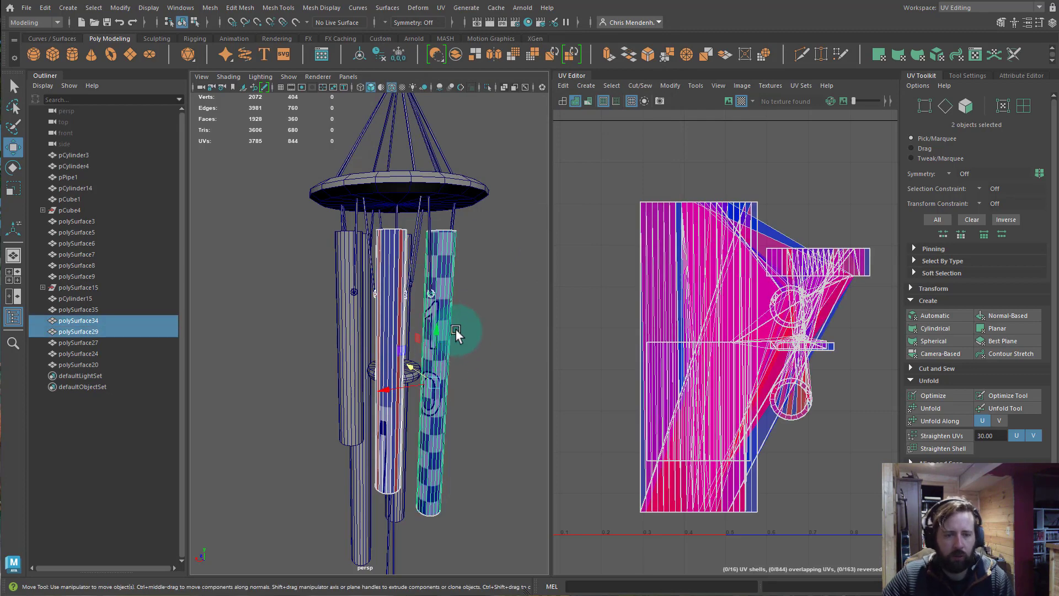
pyautogui.hotkey('ctrl', '1')
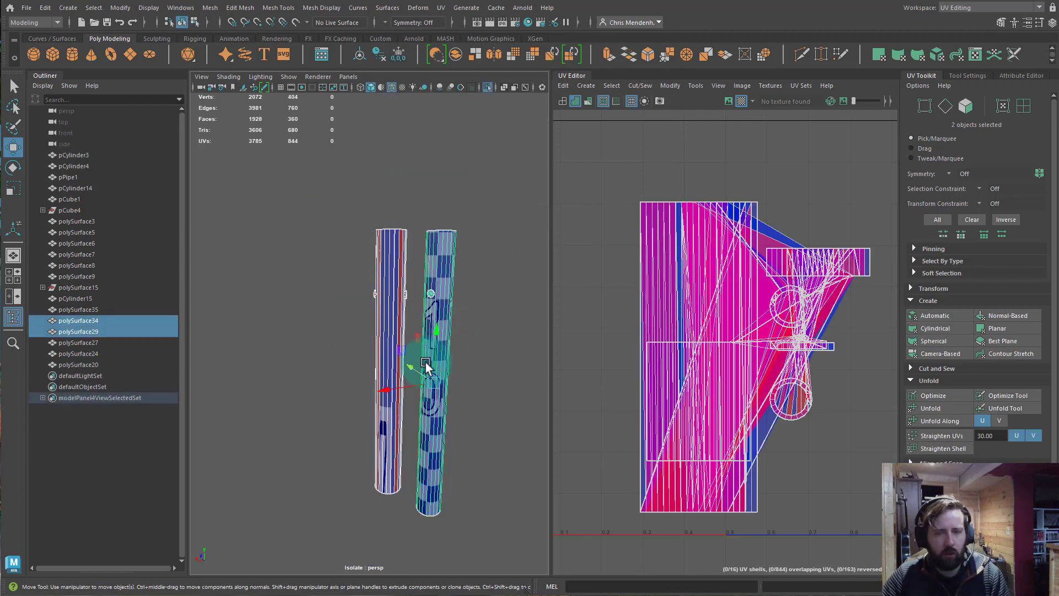
pyautogui.press('f')
pyautogui.keyDown('alt'); pyautogui.moveTo(408, 293); pyautogui.dragTo(420, 340); pyautogui.keyUp('alt')
pyautogui.click(478, 301)
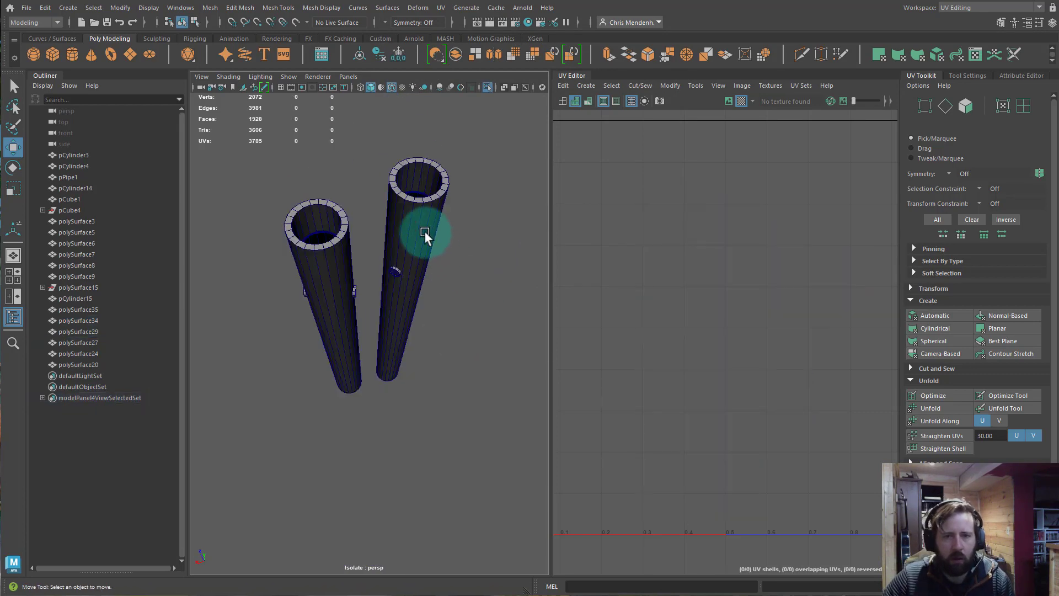
pyautogui.click(424, 236)
pyautogui.keyDown('alt'); pyautogui.moveTo(414, 242); pyautogui.dragTo(368, 337); pyautogui.keyUp('alt')
pyautogui.keyDown('alt'); pyautogui.moveTo(368, 338); pyautogui.dragTo(346, 364, button='right'); pyautogui.keyUp('alt')
pyautogui.keyDown('alt'); pyautogui.moveTo(345, 364); pyautogui.dragTo(454, 307, button='middle'); pyautogui.keyUp('alt')
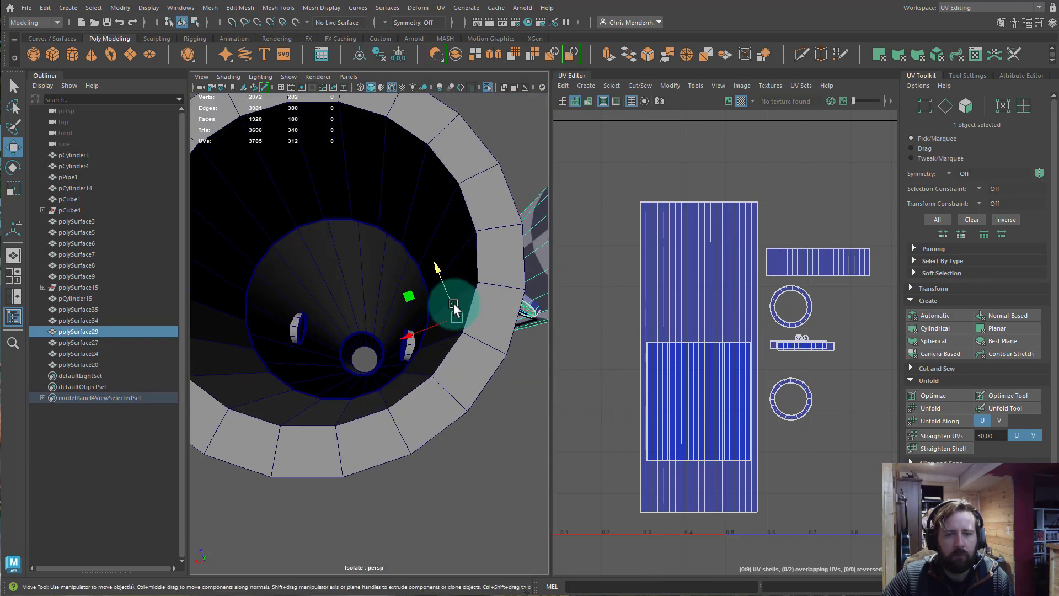
pyautogui.keyDown('alt'); pyautogui.moveTo(453, 307); pyautogui.dragTo(420, 304, button='right'); pyautogui.keyUp('alt')
pyautogui.hotkey('ctrl', '1')
pyautogui.keyDown('alt'); pyautogui.moveTo(452, 367); pyautogui.dragTo(467, 291); pyautogui.keyUp('alt')
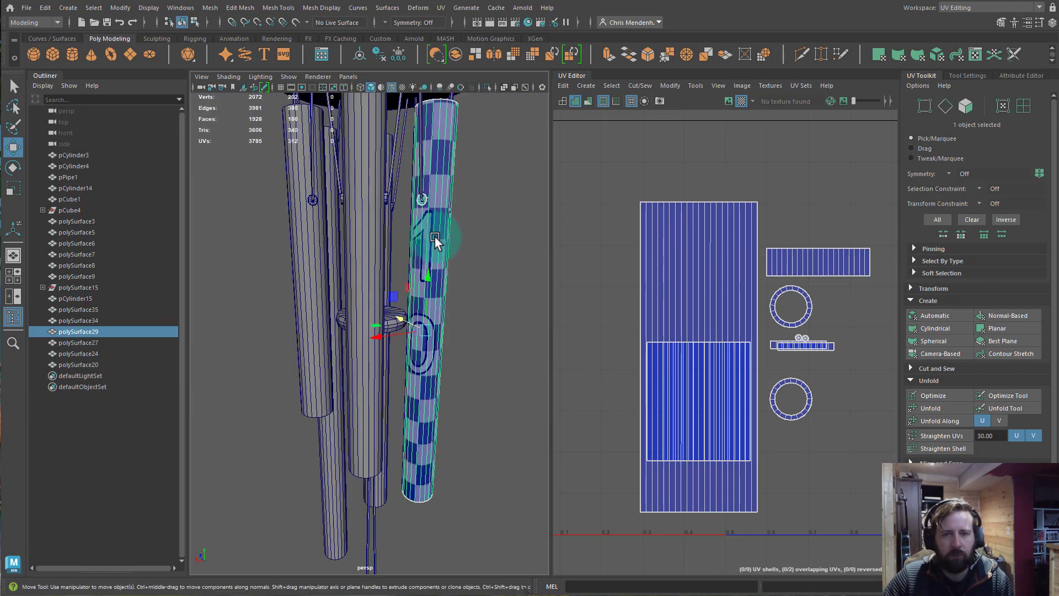
# - Check the chime tubes around the wind chime one by one for correctly transferred UV layouts
pyautogui.click(65, 8)
pyautogui.click(258, 187)
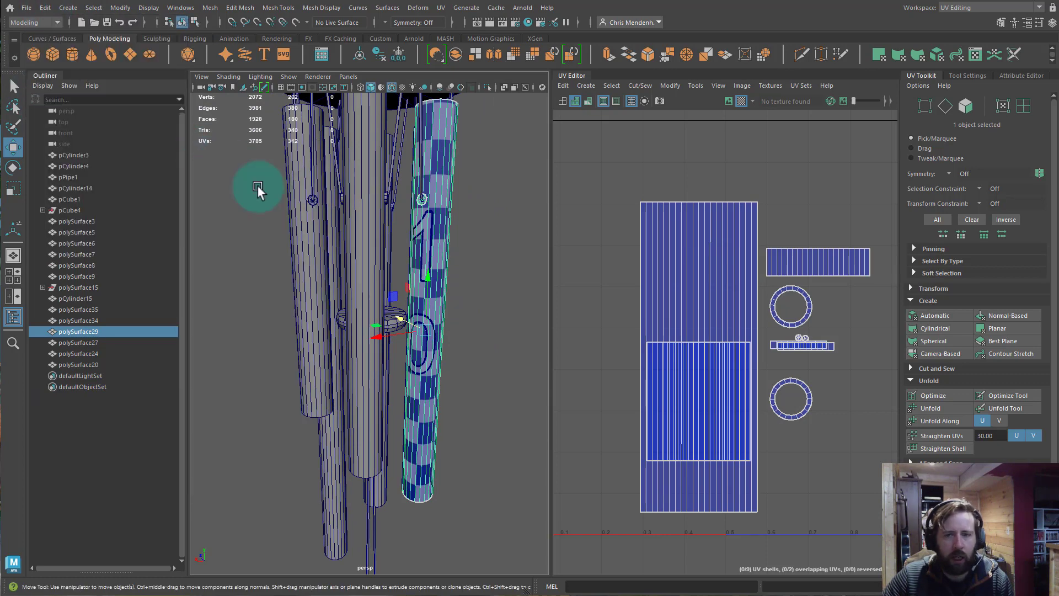
pyautogui.keyDown('alt'); pyautogui.moveTo(438, 237); pyautogui.dragTo(301, 273); pyautogui.keyUp('alt')
pyautogui.click(300, 271)
pyautogui.keyDown('alt'); pyautogui.moveTo(427, 278); pyautogui.dragTo(408, 247); pyautogui.keyUp('alt')
pyautogui.click(408, 247)
pyautogui.keyDown('alt'); pyautogui.moveTo(489, 290); pyautogui.dragTo(329, 280); pyautogui.keyUp('alt')
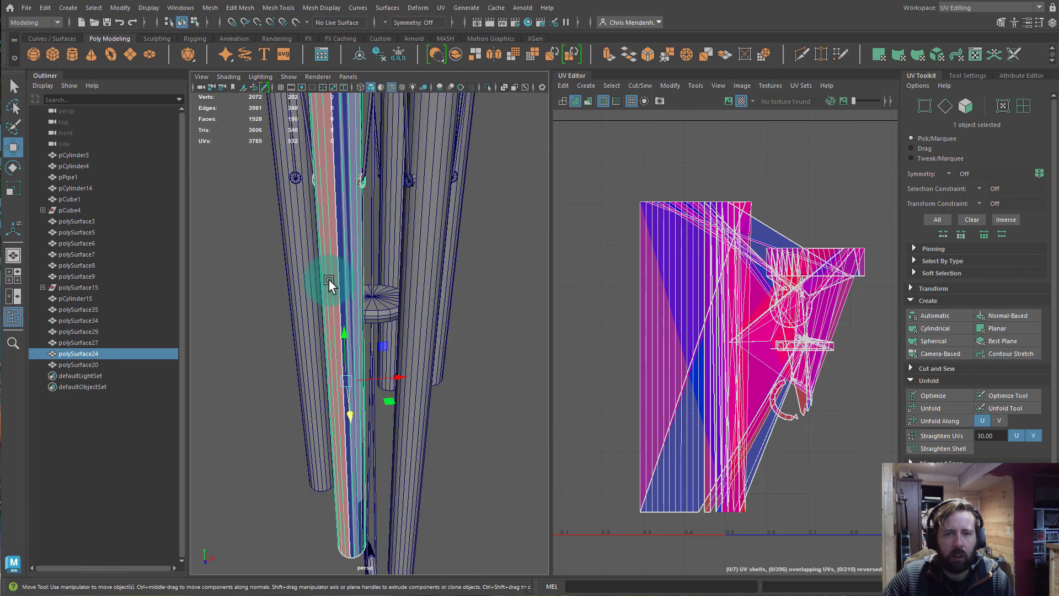
pyautogui.click(418, 269)
pyautogui.keyDown('alt'); pyautogui.moveTo(418, 269); pyautogui.dragTo(386, 288); pyautogui.keyUp('alt')
pyautogui.keyDown('alt'); pyautogui.moveTo(481, 289); pyautogui.dragTo(387, 263); pyautogui.keyUp('alt')
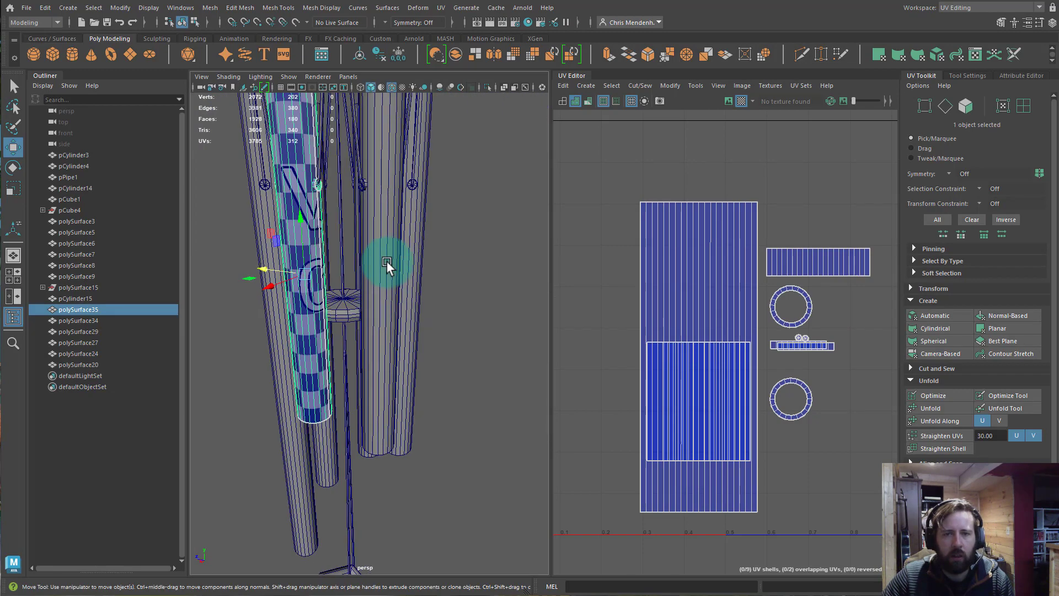
pyautogui.click(386, 263)
pyautogui.keyDown('alt'); pyautogui.moveTo(465, 313); pyautogui.dragTo(356, 301); pyautogui.keyUp('alt')
pyautogui.click(446, 252)
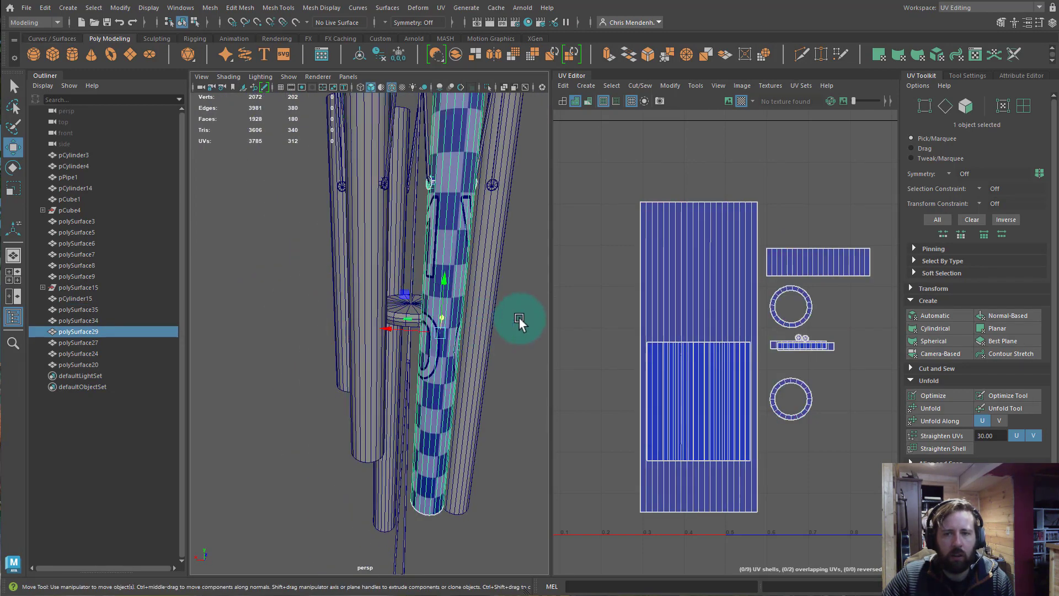
pyautogui.keyDown('alt'); pyautogui.moveTo(518, 320); pyautogui.dragTo(461, 270); pyautogui.keyUp('alt')
pyautogui.click(461, 270)
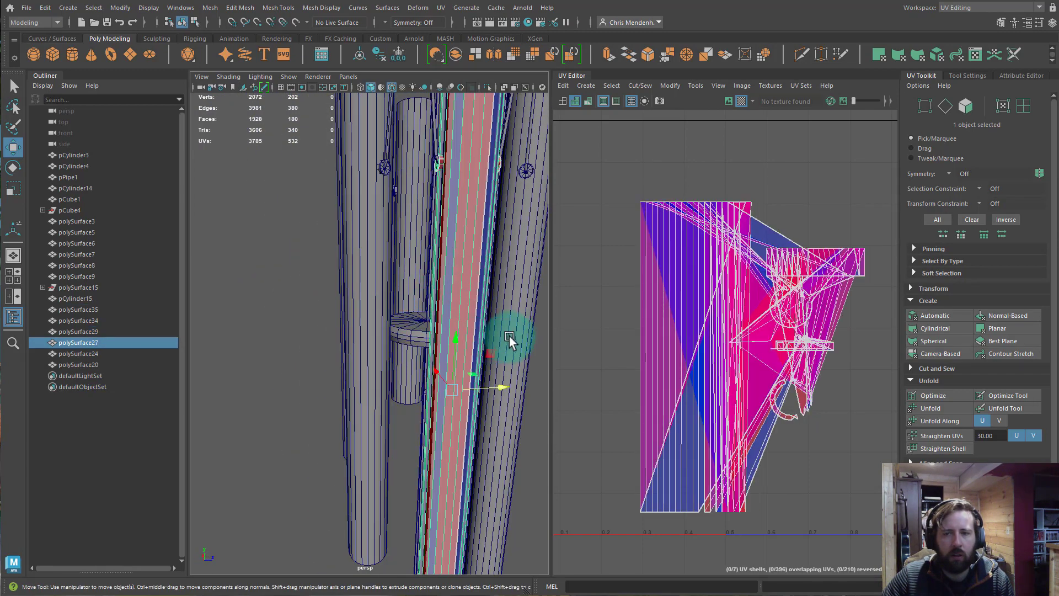
pyautogui.keyDown('alt'); pyautogui.moveTo(509, 336); pyautogui.dragTo(422, 309); pyautogui.keyUp('alt')
pyautogui.click(455, 303)
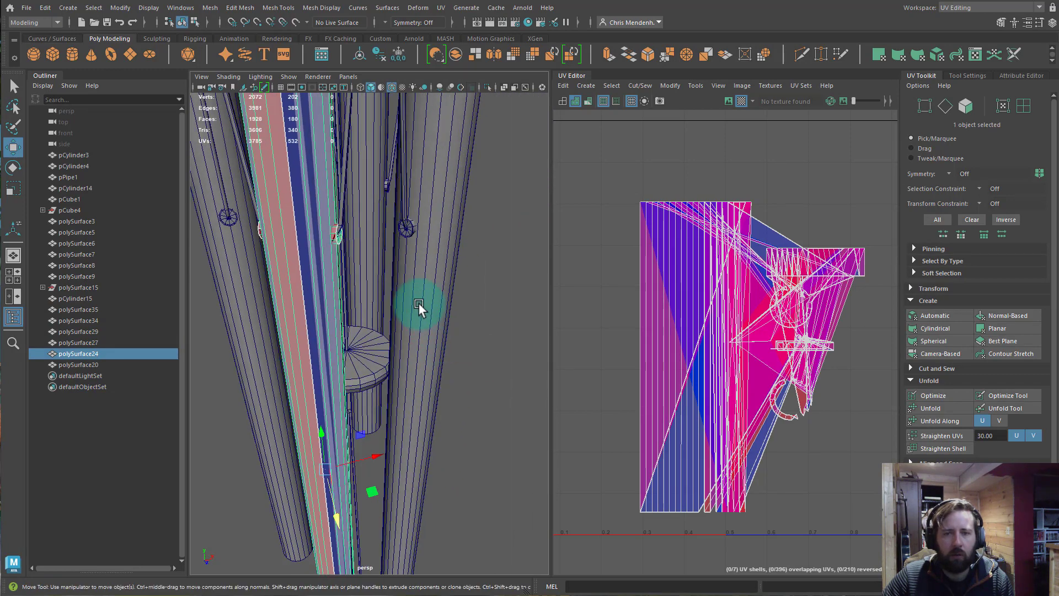
pyautogui.click(419, 303)
pyautogui.keyDown('alt'); pyautogui.moveTo(473, 351); pyautogui.dragTo(398, 303); pyautogui.keyUp('alt')
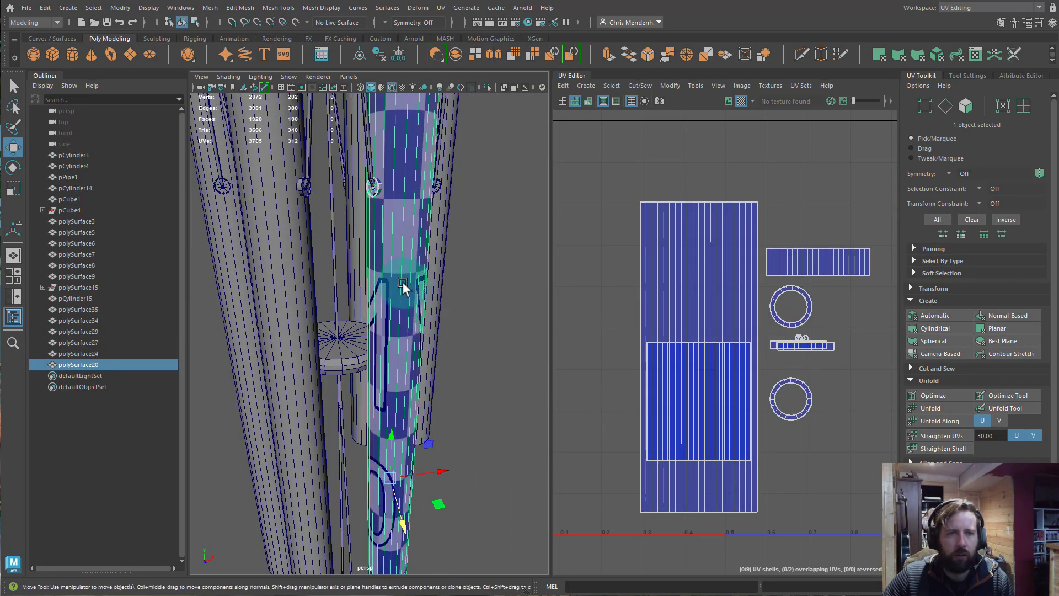
# - Try to apply Transfer Attributes with only polySurface20 selected, and close the options
pyautogui.click(215, 8)
pyautogui.moveTo(248, 4)
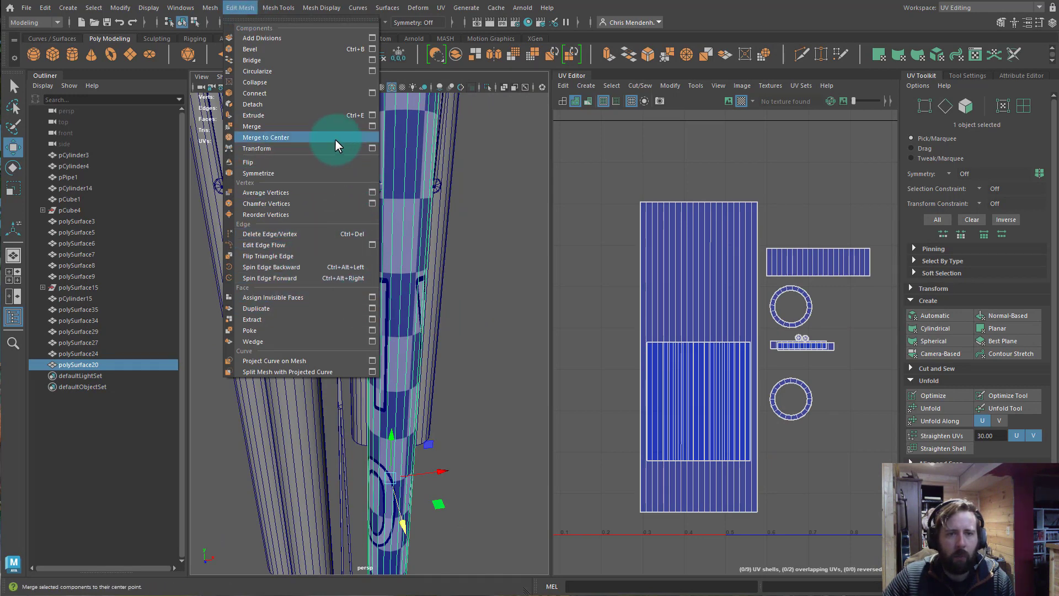
pyautogui.moveTo(210, 7)
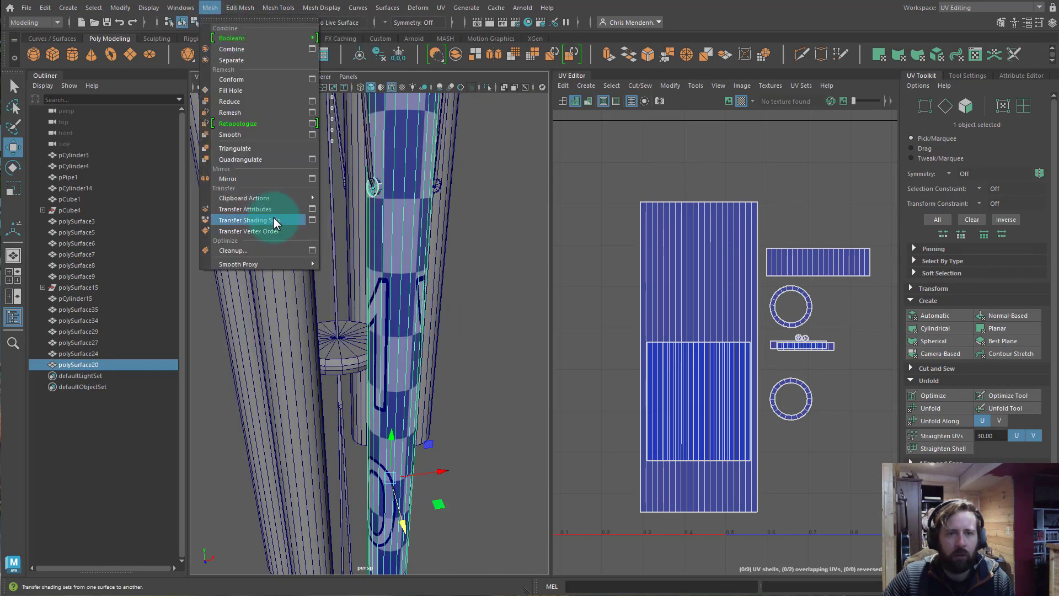
pyautogui.click(313, 209)
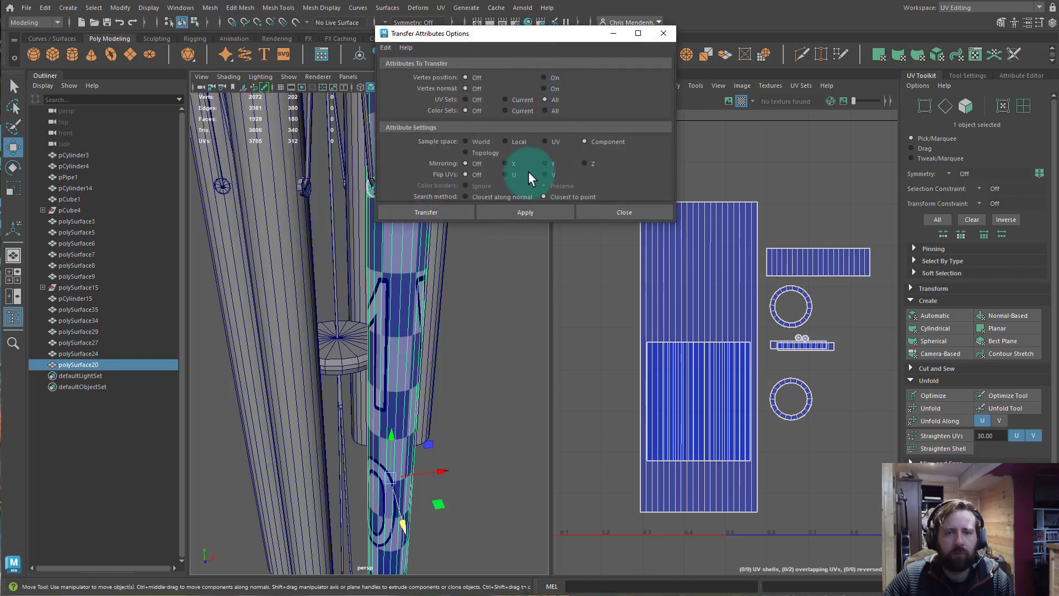
pyautogui.click(515, 212)
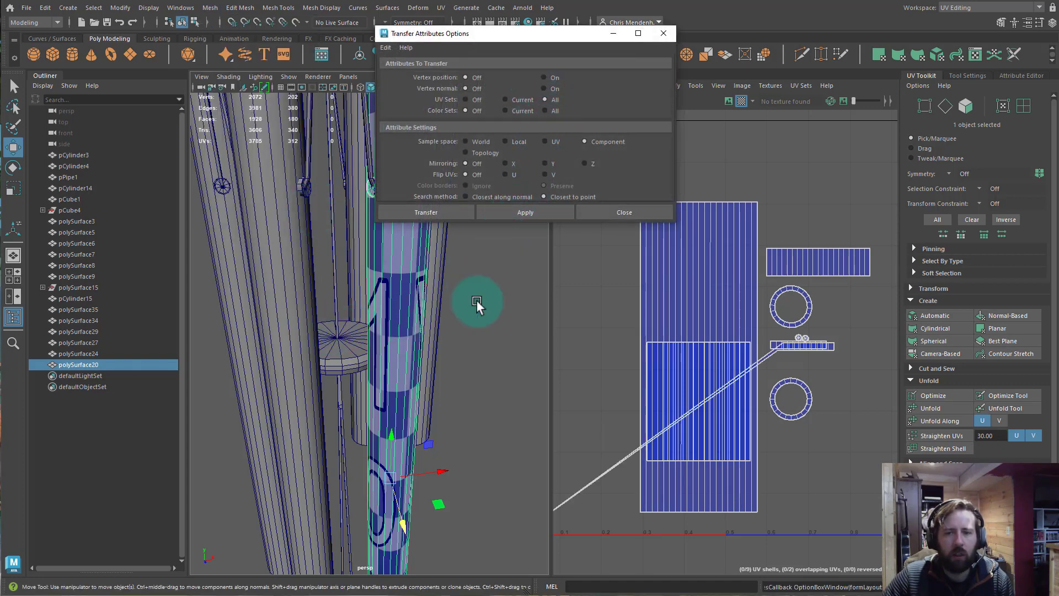
pyautogui.click(603, 210)
# - Undo the last few selection changes and select the front chime tube again
pyautogui.hotkey('ctrl', 'z')
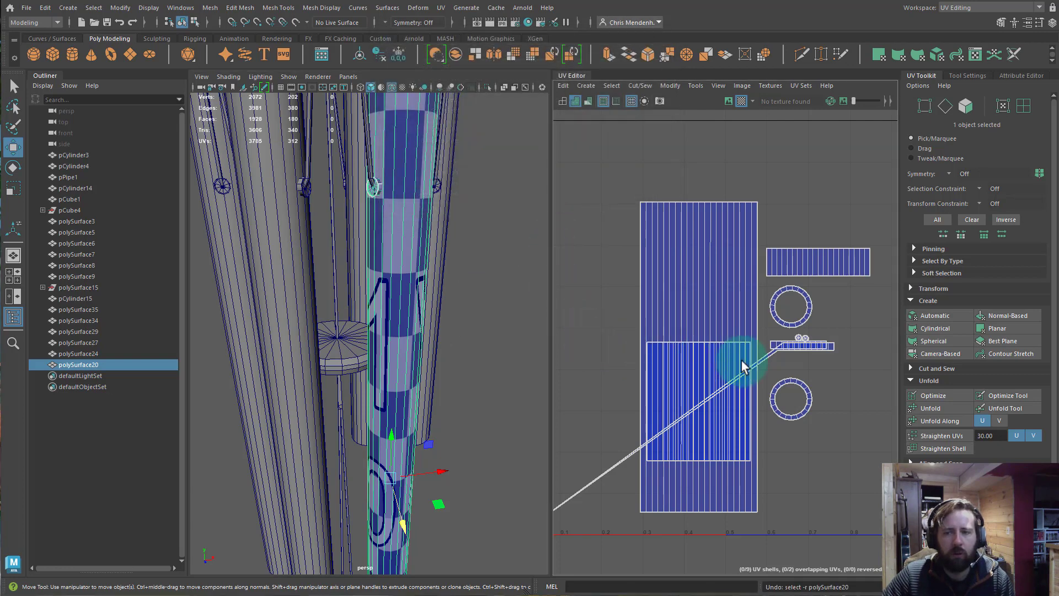
pyautogui.hotkey('ctrl', 'z')
pyautogui.hotkey('ctrl', 'z')
pyautogui.click(408, 296)
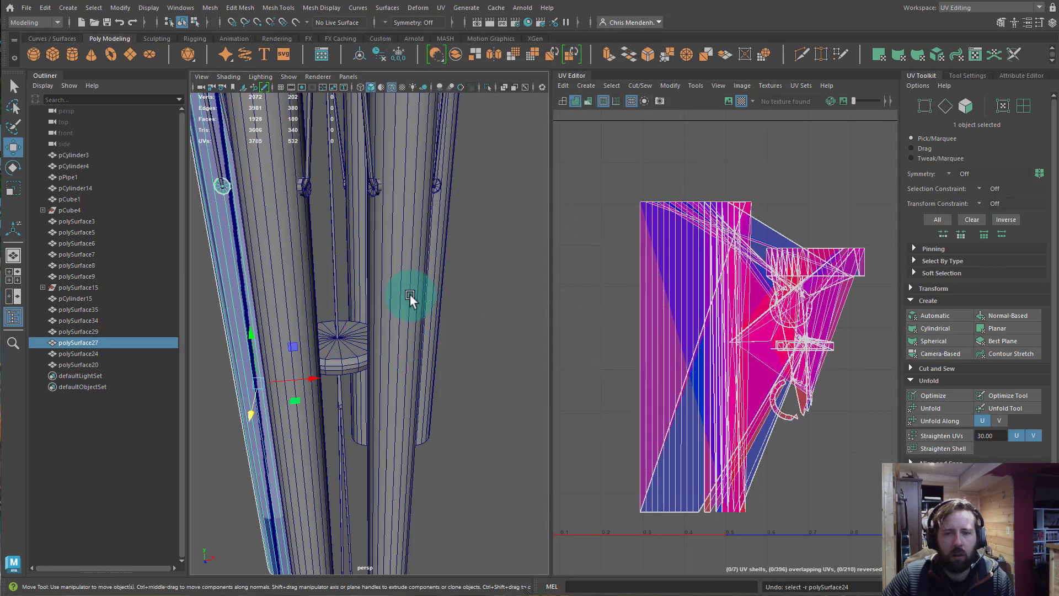
# - Undo further selection changes and select polySurface20 to bring up its UV layout
pyautogui.keyDown('alt'); pyautogui.moveTo(668, 359); pyautogui.dragTo(776, 226, button='middle'); pyautogui.keyUp('alt')
pyautogui.keyDown('alt'); pyautogui.moveTo(777, 225); pyautogui.dragTo(722, 293, button='right'); pyautogui.keyUp('alt')
pyautogui.hotkey('ctrl', 'z')
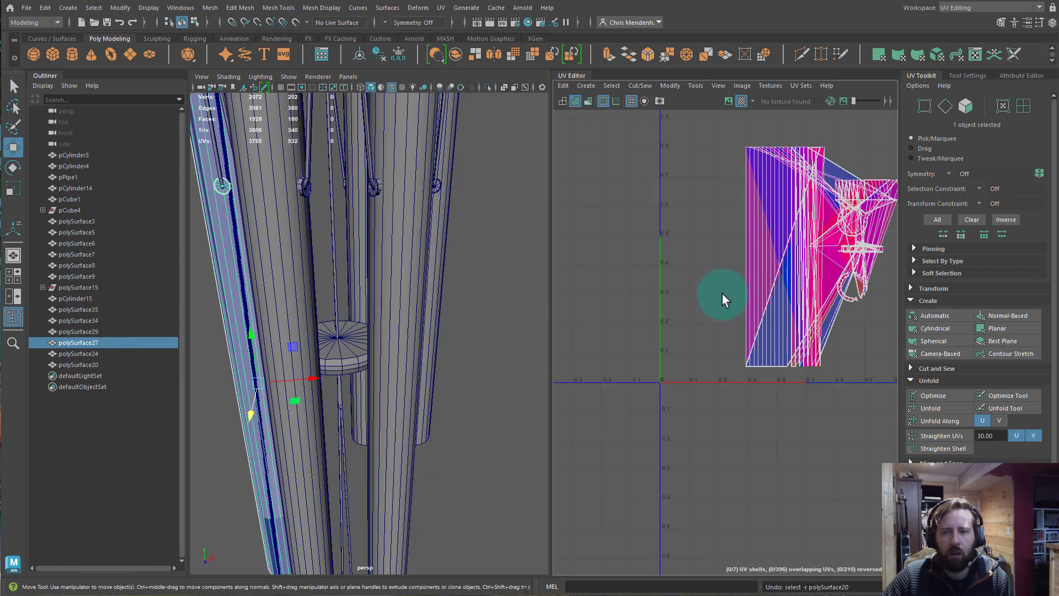
pyautogui.hotkey('ctrl', 'z')
pyautogui.keyDown('alt'); pyautogui.moveTo(820, 283); pyautogui.dragTo(832, 208, button='middle'); pyautogui.keyUp('alt')
pyautogui.click(387, 299)
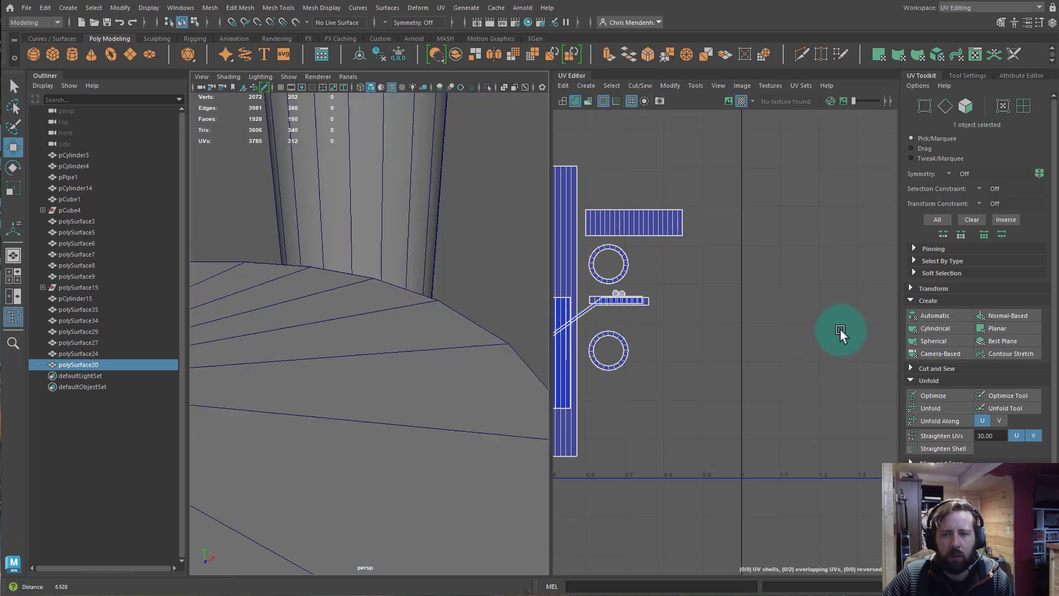
# - Unfold the small strip-shaped UV shell of polySurface20 between the two rings, and frame it on the model
pyautogui.keyDown('alt'); pyautogui.moveTo(626, 312); pyautogui.dragTo(823, 368, button='right'); pyautogui.keyUp('alt')
pyautogui.moveTo(786, 330); pyautogui.dragTo(741, 315, button='right')
pyautogui.click(823, 334)
pyautogui.hotkey('ctrl', 'u')
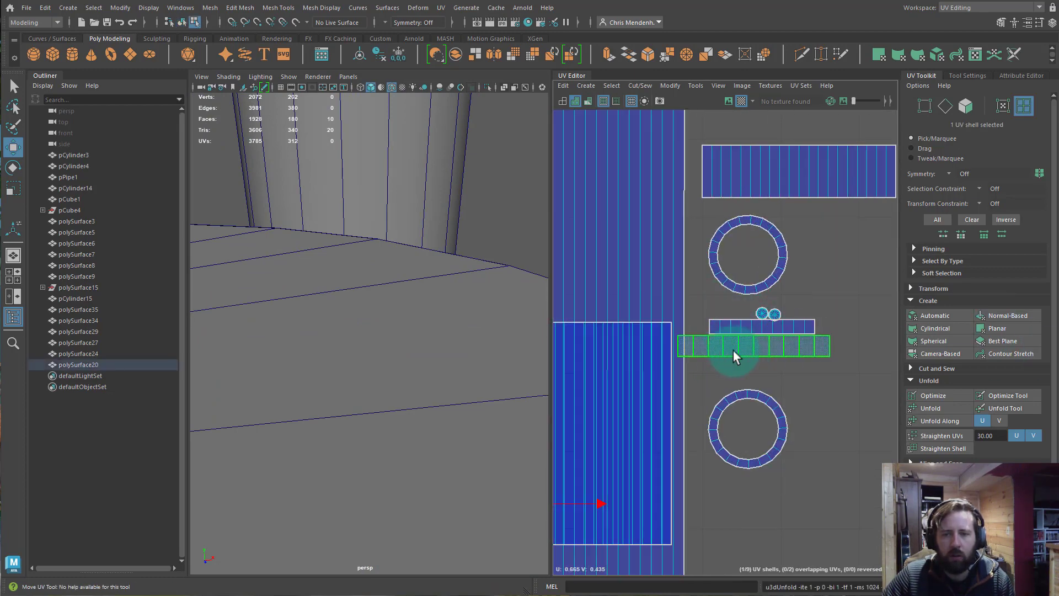
pyautogui.keyDown('alt'); pyautogui.moveTo(581, 396); pyautogui.dragTo(838, 364, button='middle'); pyautogui.keyUp('alt')
pyautogui.keyDown('alt'); pyautogui.moveTo(838, 364); pyautogui.dragTo(552, 339, button='right'); pyautogui.keyUp('alt')
pyautogui.press('f')
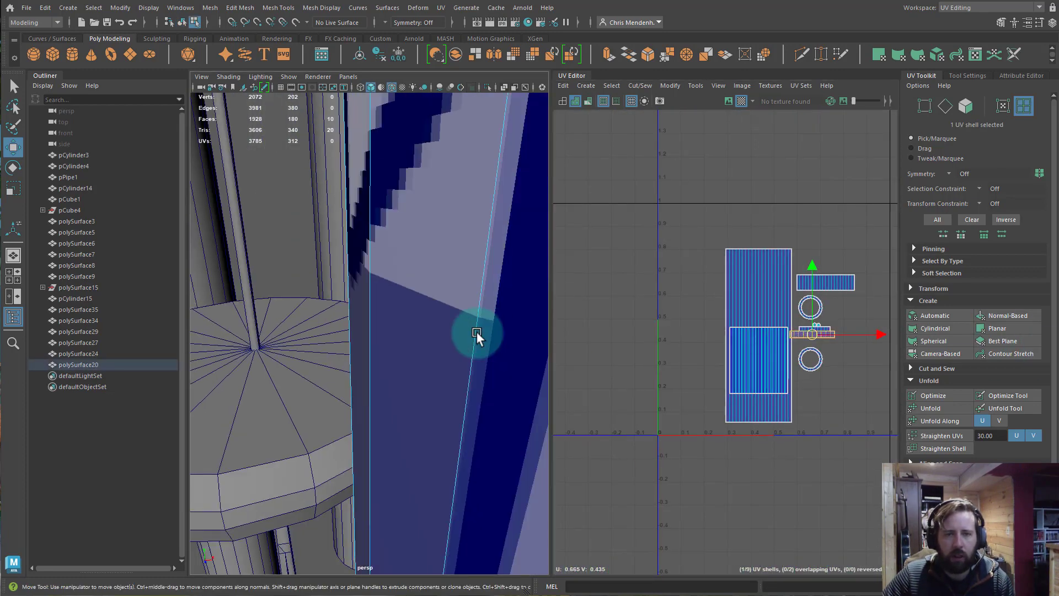
# - Examine the chime tubes one by one, comparing their UV layouts and checker patterns, including polySurface34 and polySurface35
pyautogui.keyDown('alt'); pyautogui.moveTo(477, 333); pyautogui.dragTo(401, 366, button='right'); pyautogui.keyUp('alt')
pyautogui.keyDown('alt'); pyautogui.moveTo(401, 366); pyautogui.dragTo(448, 312); pyautogui.keyUp('alt')
pyautogui.click(453, 307)
pyautogui.click(408, 349)
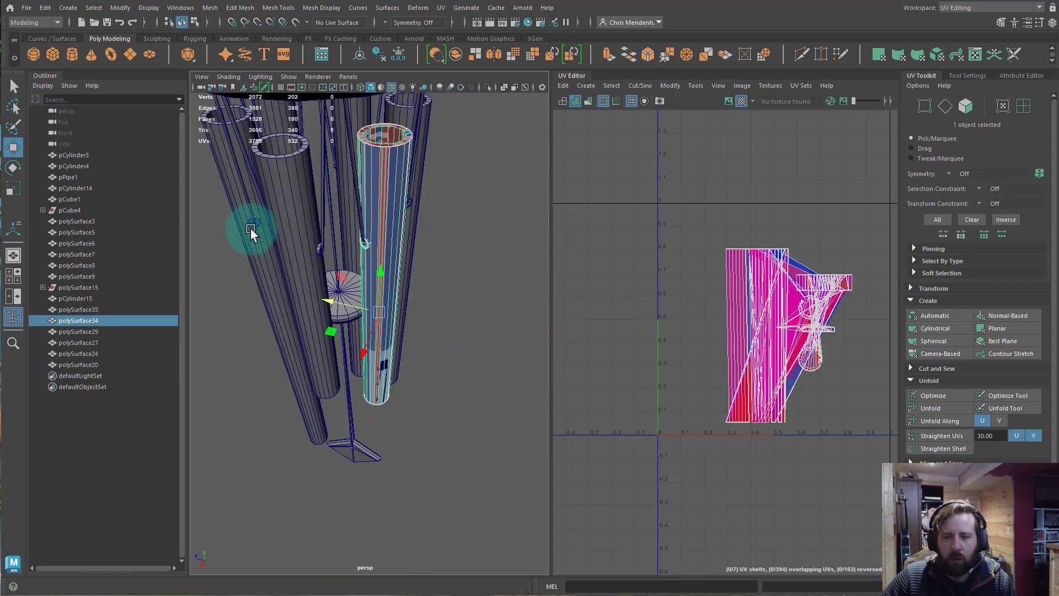
pyautogui.keyDown('alt'); pyautogui.moveTo(293, 331); pyautogui.dragTo(331, 272); pyautogui.keyUp('alt')
pyautogui.click(323, 221)
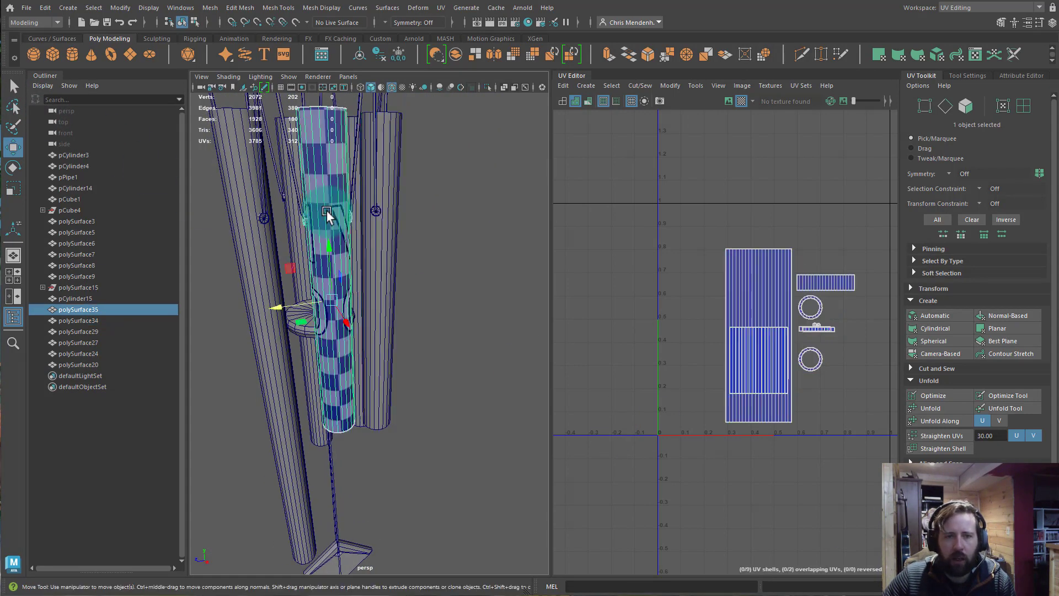
pyautogui.keyDown('alt'); pyautogui.moveTo(323, 221); pyautogui.dragTo(401, 267); pyautogui.keyUp('alt')
pyautogui.moveTo(380, 324)
pyautogui.keyDown('alt'); pyautogui.mouseDown()
pyautogui.moveTo(375, 287)
pyautogui.moveTo(427, 334)
pyautogui.moveTo(373, 324)
pyautogui.mouseUp(); pyautogui.keyUp('alt')
pyautogui.click(376, 286)
pyautogui.click(418, 269)
pyautogui.keyDown('alt'); pyautogui.moveTo(492, 279); pyautogui.dragTo(587, 305); pyautogui.keyUp('alt')
pyautogui.click(307, 249)
pyautogui.keyDown('alt'); pyautogui.moveTo(316, 260); pyautogui.dragTo(379, 279); pyautogui.keyUp('alt')
# - Delete the five other chime tubes, polySurface34, 29, 27, 24 and 20, keeping only polySurface35
pyautogui.click(378, 280)
pyautogui.keyDown('shift'); pyautogui.click(430, 261); pyautogui.keyUp('shift')
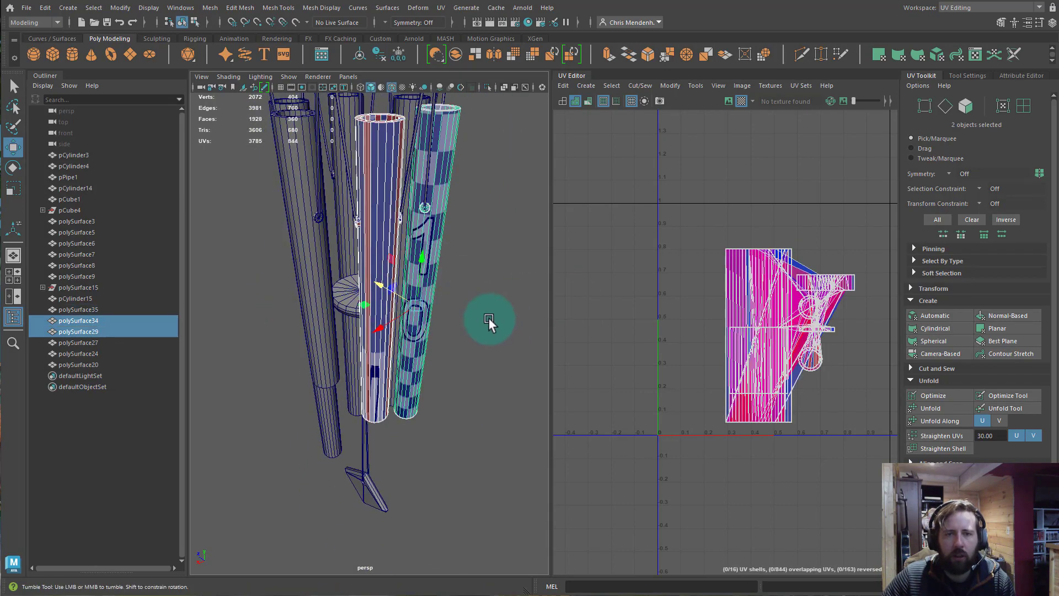
pyautogui.keyDown('alt'); pyautogui.moveTo(489, 318); pyautogui.dragTo(430, 335); pyautogui.keyUp('alt')
pyautogui.keyDown('shift'); pyautogui.click(495, 305); pyautogui.keyUp('shift')
pyautogui.keyDown('shift'); pyautogui.click(372, 293); pyautogui.keyUp('shift')
pyautogui.keyDown('alt'); pyautogui.moveTo(371, 294); pyautogui.dragTo(263, 330); pyautogui.keyUp('alt')
pyautogui.press('Delete')
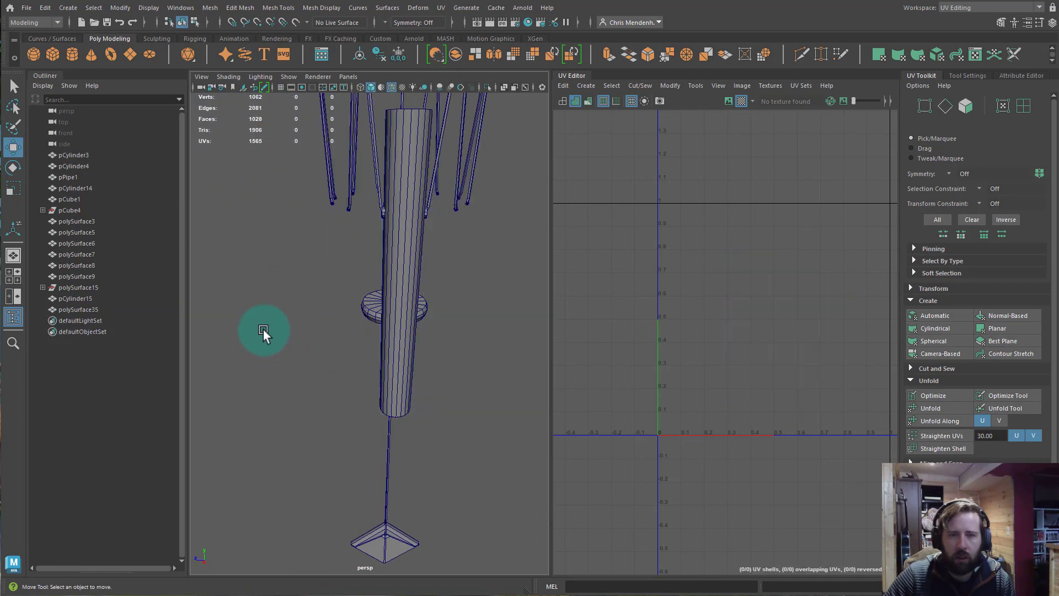
# - Move the pivot of polySurface35 to the wind chime's central axis at the round striker
pyautogui.click(409, 269)
pyautogui.keyDown('alt'); pyautogui.moveTo(303, 284); pyautogui.dragTo(378, 242); pyautogui.keyUp('alt')
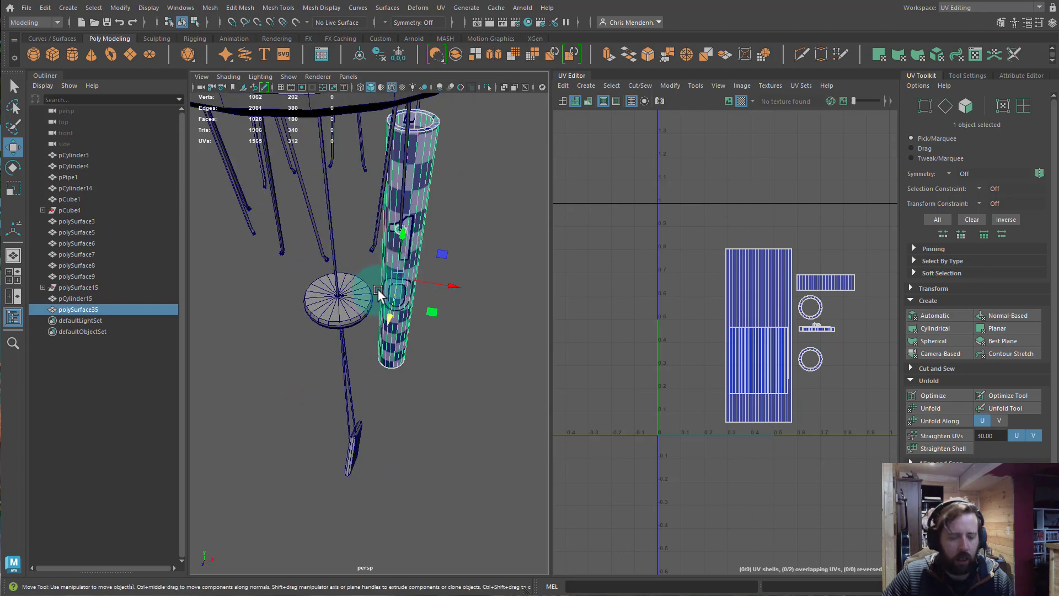
pyautogui.press('d')
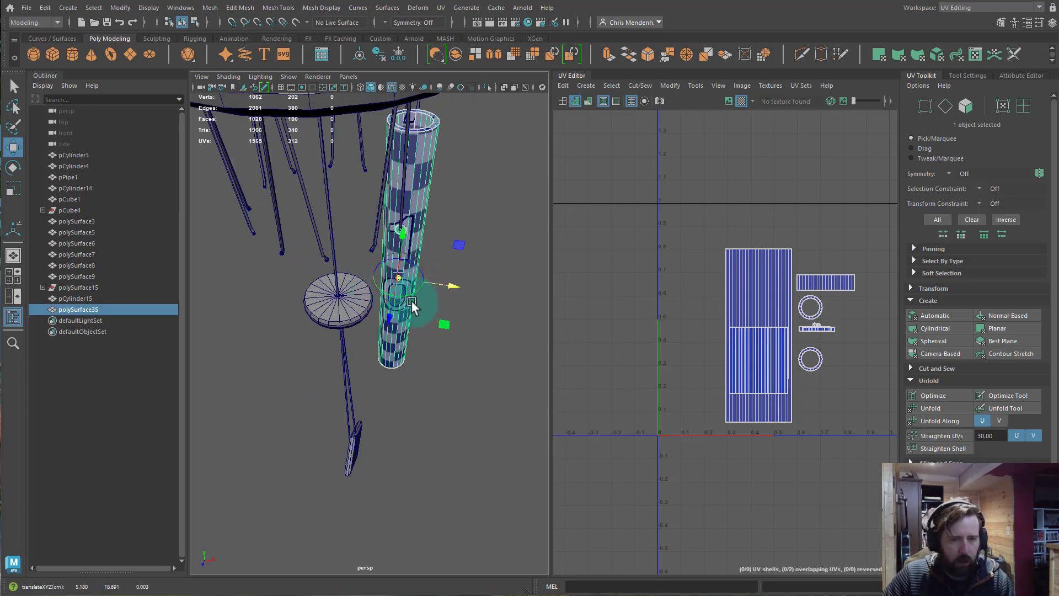
pyautogui.moveTo(339, 303); pyautogui.dragTo(339, 295)
pyautogui.keyDown('alt'); pyautogui.moveTo(355, 356); pyautogui.dragTo(379, 310); pyautogui.keyUp('alt')
pyautogui.moveTo(392, 241)
pyautogui.keyDown('alt'); pyautogui.mouseDown()
pyautogui.moveTo(418, 296)
pyautogui.moveTo(398, 255)
pyautogui.mouseUp(); pyautogui.keyUp('alt')
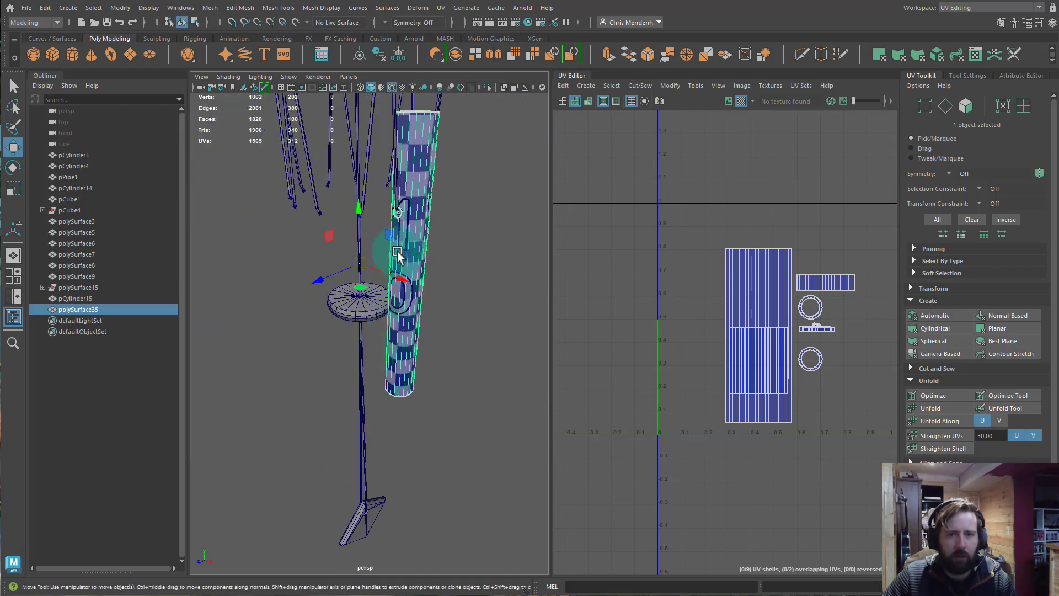
# - Duplicate polySurface35 with Duplicate Special as 5 copies, each rotated 60 degrees around Y
pyautogui.click(43, 12)
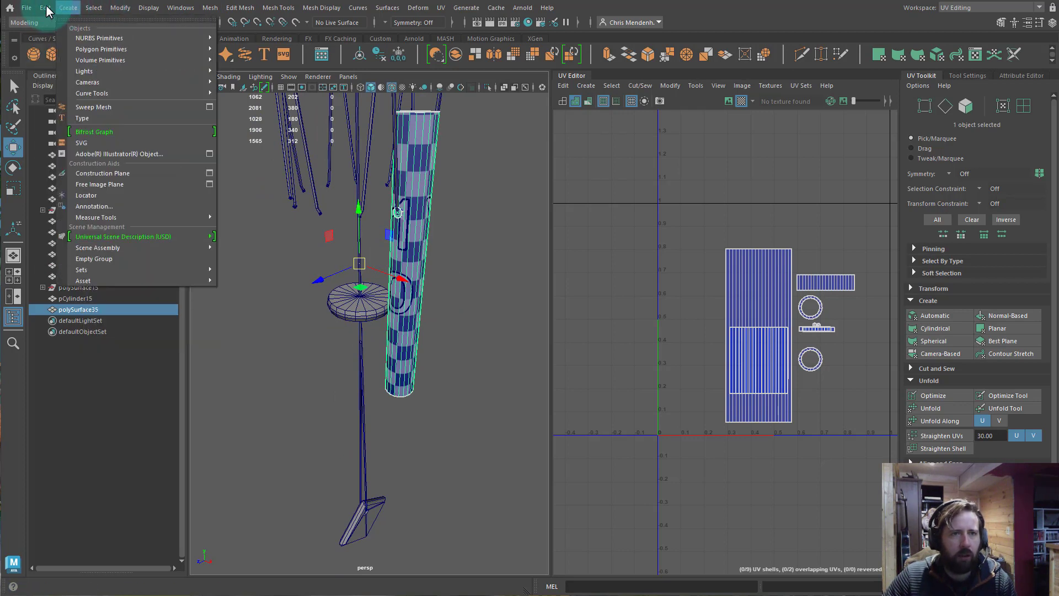
pyautogui.moveTo(47, 8)
pyautogui.click(180, 182)
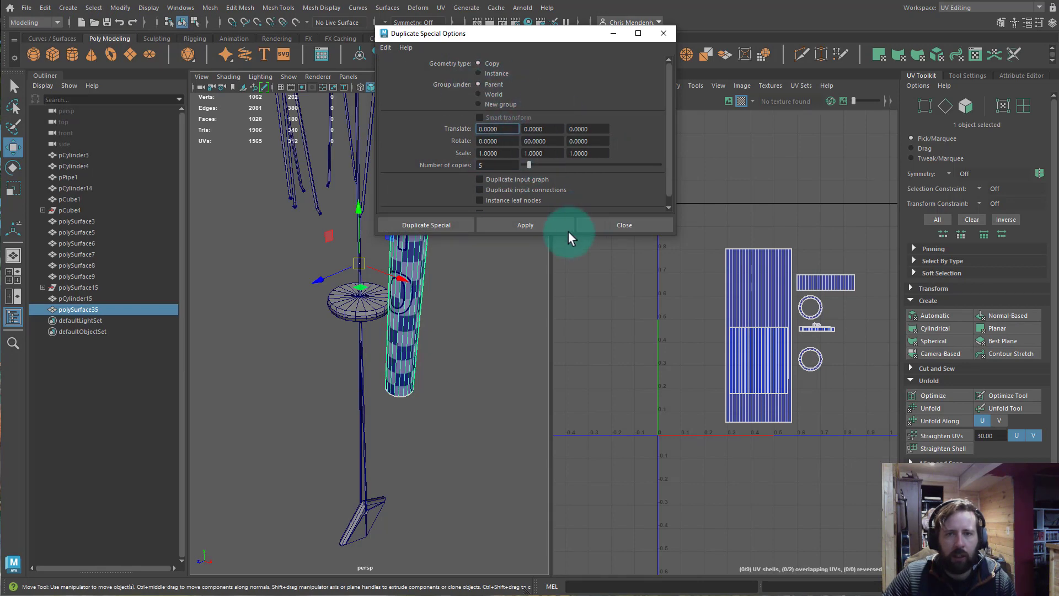
pyautogui.click(527, 225)
pyautogui.click(663, 33)
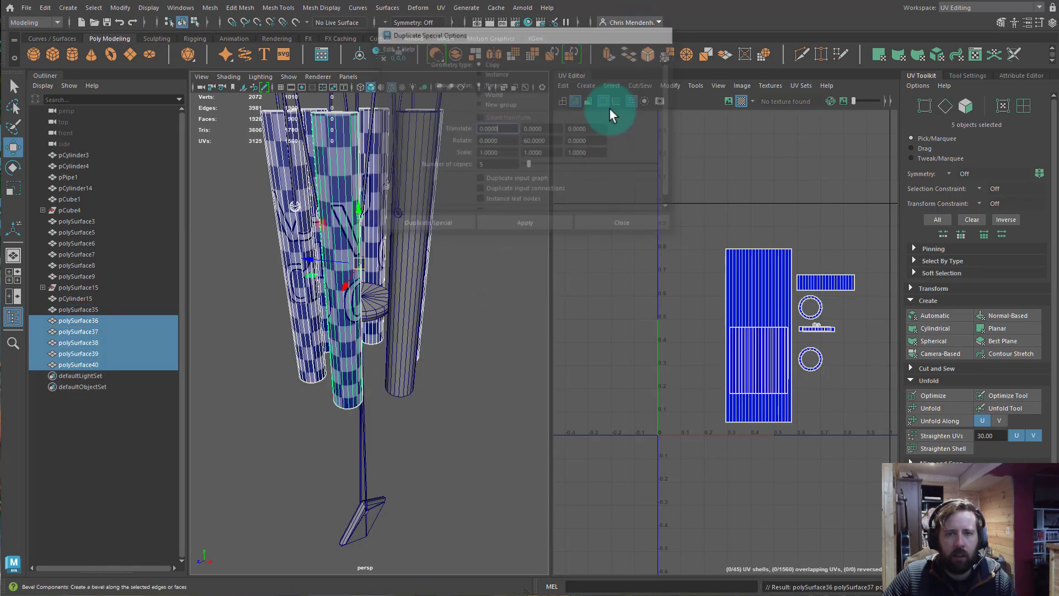
pyautogui.keyDown('alt'); pyautogui.moveTo(411, 350); pyautogui.dragTo(325, 313); pyautogui.keyUp('alt')
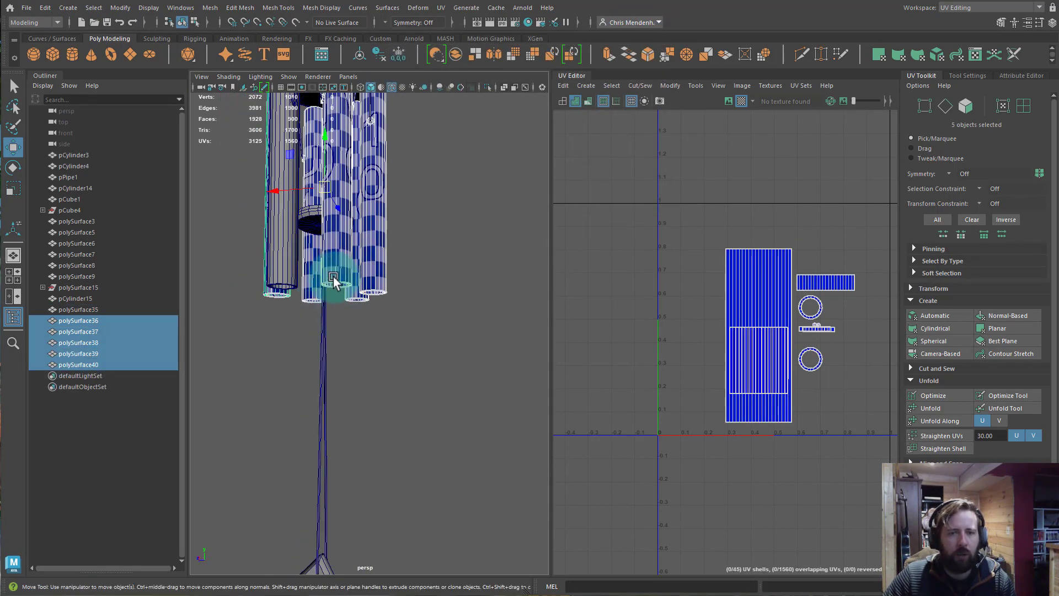
# - Lengthen polySurface36 and polySurface37 in increasing steps by moving their bottom vertices down
pyautogui.moveTo(335, 275); pyautogui.dragTo(310, 271, button='right')
pyautogui.keyDown('alt'); pyautogui.moveTo(355, 294); pyautogui.dragTo(407, 272); pyautogui.keyUp('alt')
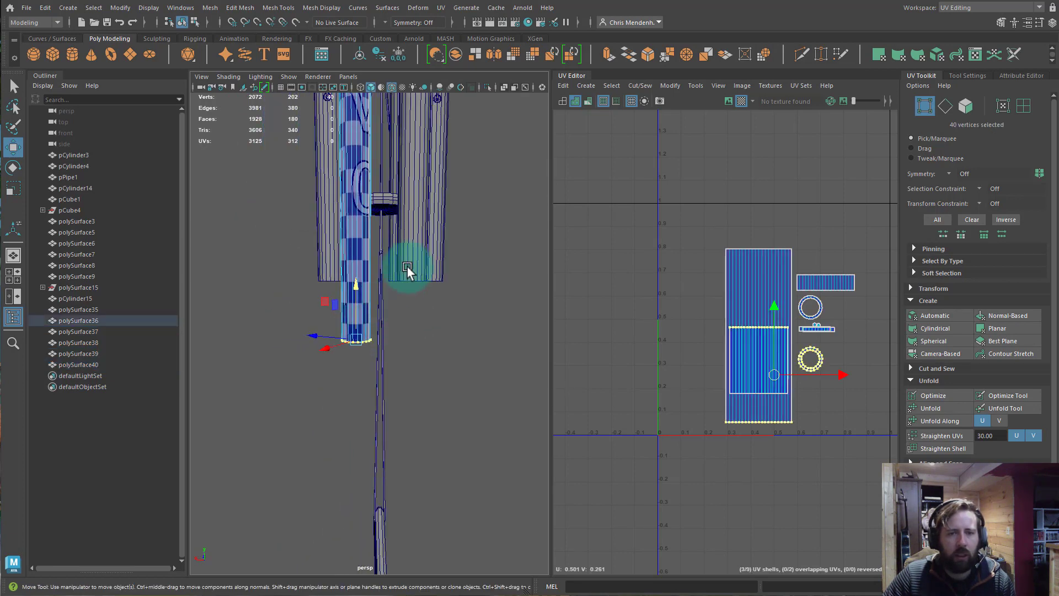
pyautogui.click(420, 282)
pyautogui.moveTo(420, 279); pyautogui.dragTo(389, 278, button='right')
pyautogui.moveTo(385, 269); pyautogui.dragTo(466, 324)
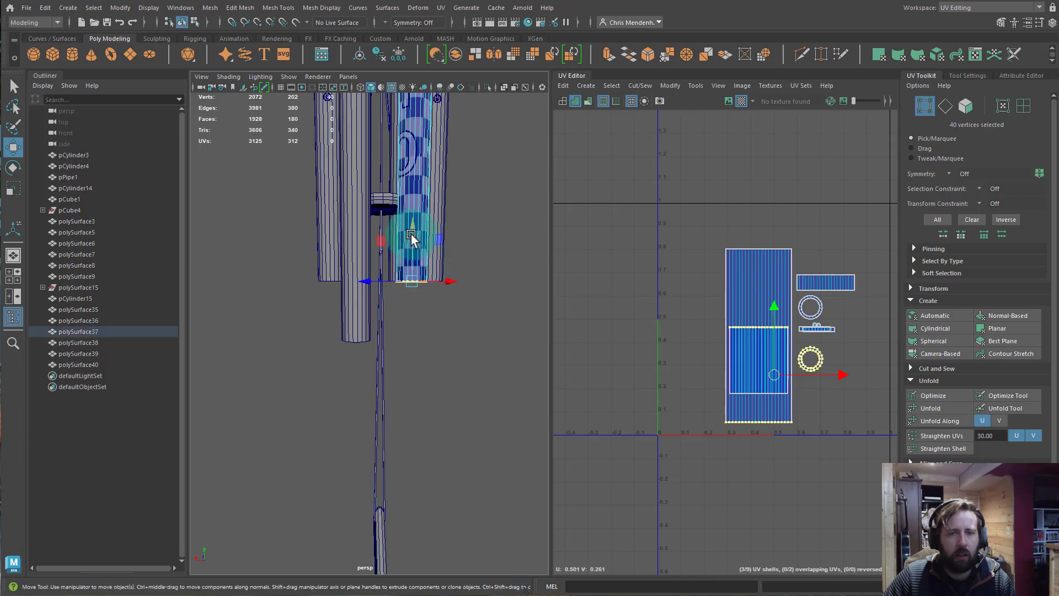
pyautogui.moveTo(411, 232); pyautogui.dragTo(428, 324)
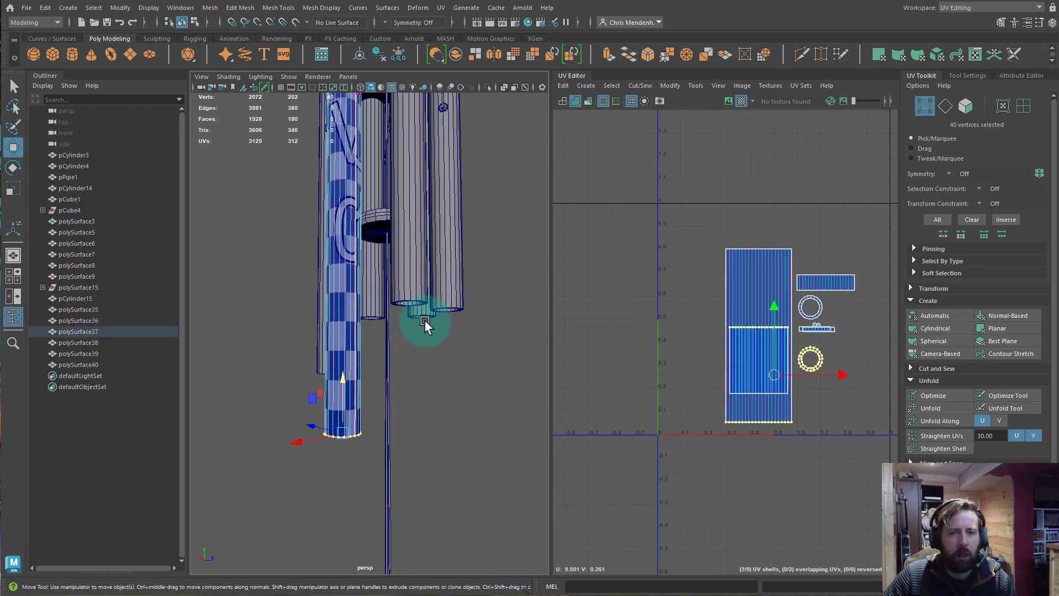
# - Lengthen polySurface38 and polySurface39 by moving their bottom vertices down, continuing the staggered tube lengths
pyautogui.click(418, 299)
pyautogui.moveTo(417, 286); pyautogui.dragTo(372, 277, button='right')
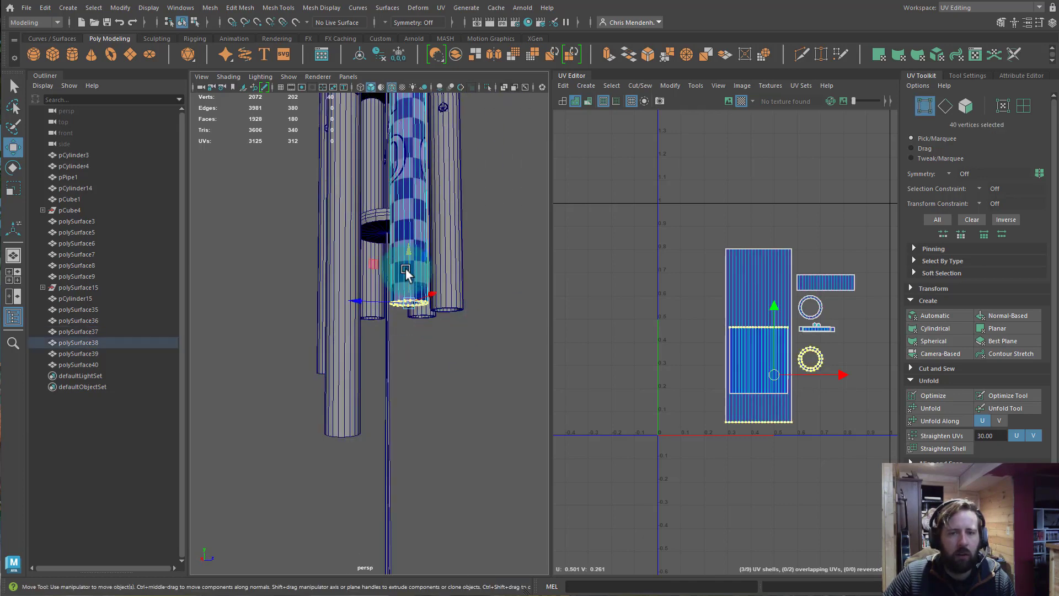
pyautogui.moveTo(405, 269); pyautogui.dragTo(432, 319)
pyautogui.moveTo(432, 319); pyautogui.dragTo(429, 325, button='right')
pyautogui.click(430, 324)
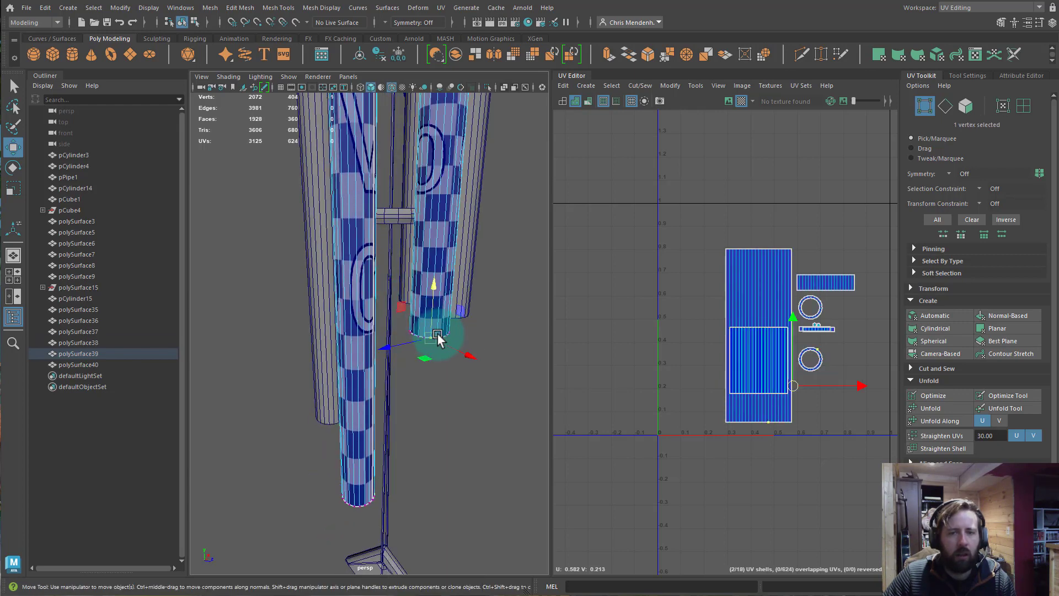
pyautogui.keyDown('alt'); pyautogui.moveTo(464, 427); pyautogui.dragTo(472, 358); pyautogui.keyUp('alt')
pyautogui.moveTo(472, 355); pyautogui.dragTo(425, 539)
pyautogui.keyDown('alt'); pyautogui.moveTo(446, 469); pyautogui.dragTo(378, 260); pyautogui.keyUp('alt')
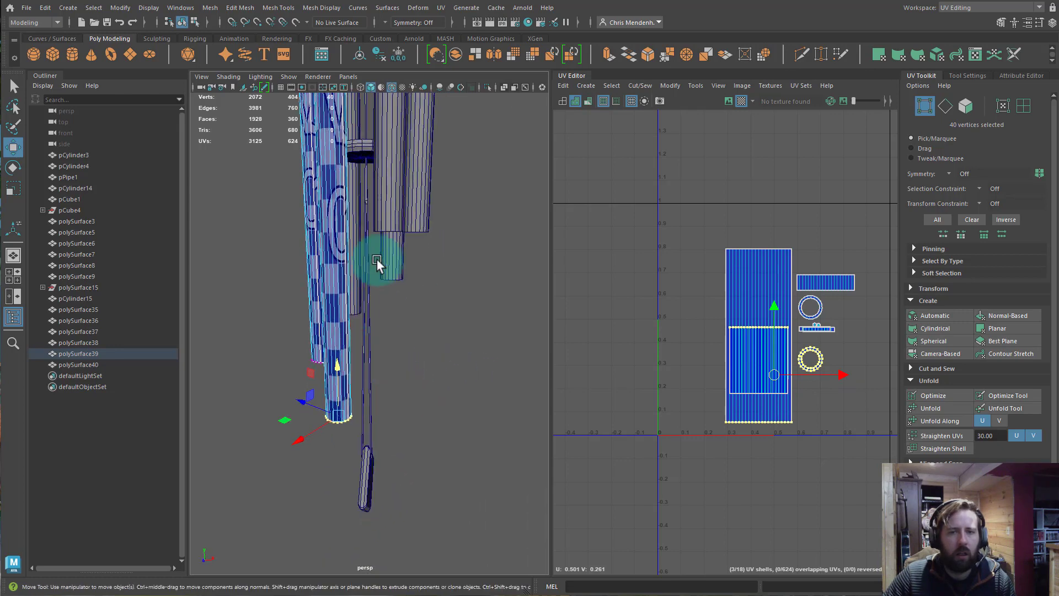
# - Make polySurface40 the longest tube by moving its bottom vertices down, and return to whole-object selection
pyautogui.click(392, 221)
pyautogui.press('F9')
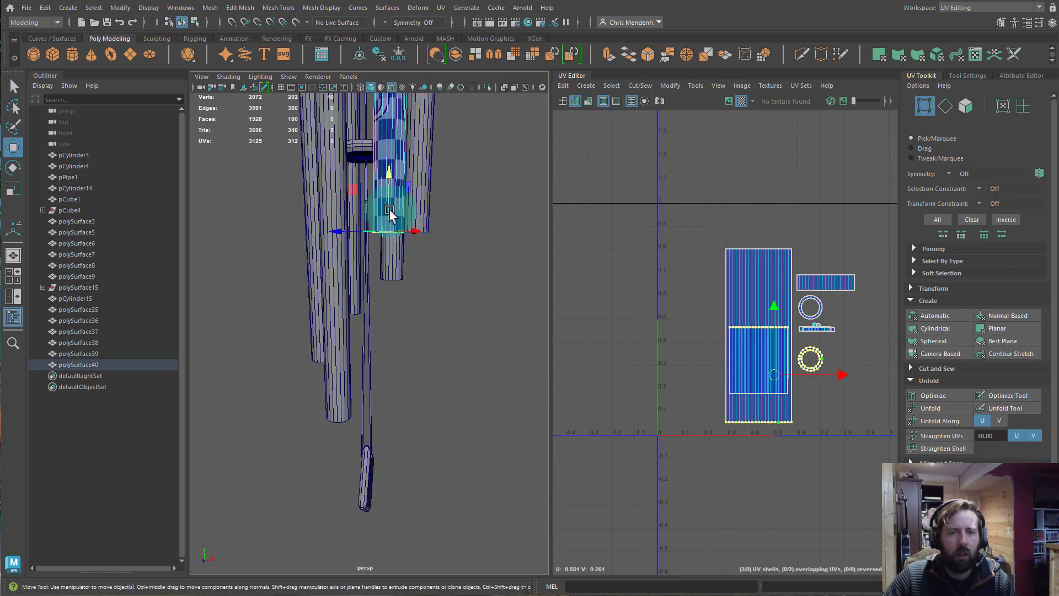
pyautogui.keyDown('alt'); pyautogui.moveTo(466, 461); pyautogui.dragTo(511, 430); pyautogui.keyUp('alt')
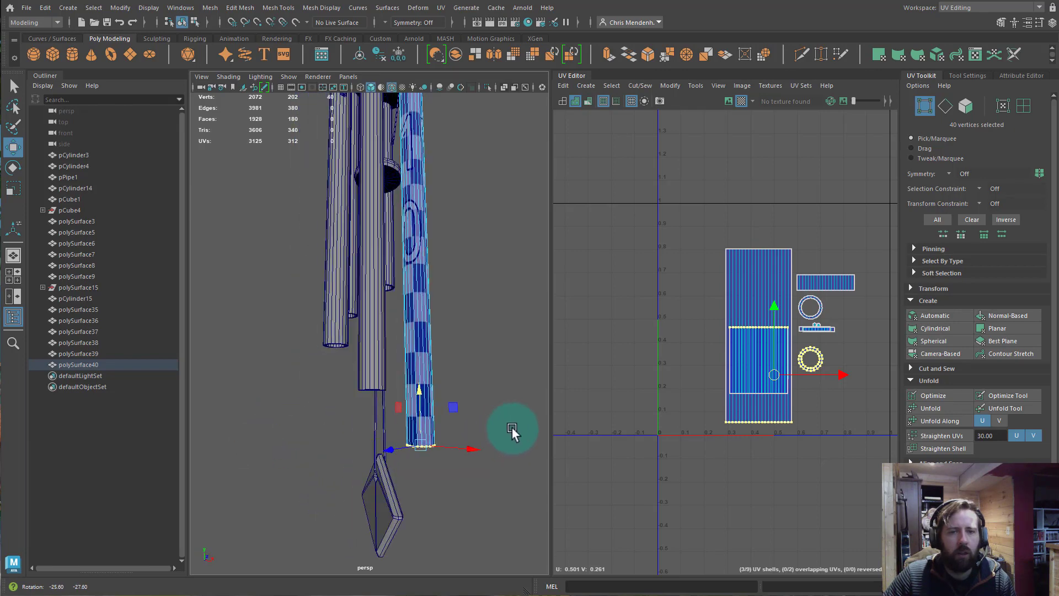
pyautogui.keyDown('alt'); pyautogui.moveTo(511, 430); pyautogui.dragTo(372, 365, button='right'); pyautogui.keyUp('alt')
pyautogui.keyDown('alt'); pyautogui.moveTo(372, 365); pyautogui.dragTo(344, 365); pyautogui.keyUp('alt')
pyautogui.keyDown('alt'); pyautogui.moveTo(326, 358); pyautogui.dragTo(591, 373, button='right'); pyautogui.keyUp('alt')
pyautogui.keyDown('alt'); pyautogui.moveTo(591, 374); pyautogui.dragTo(397, 354); pyautogui.keyUp('alt')
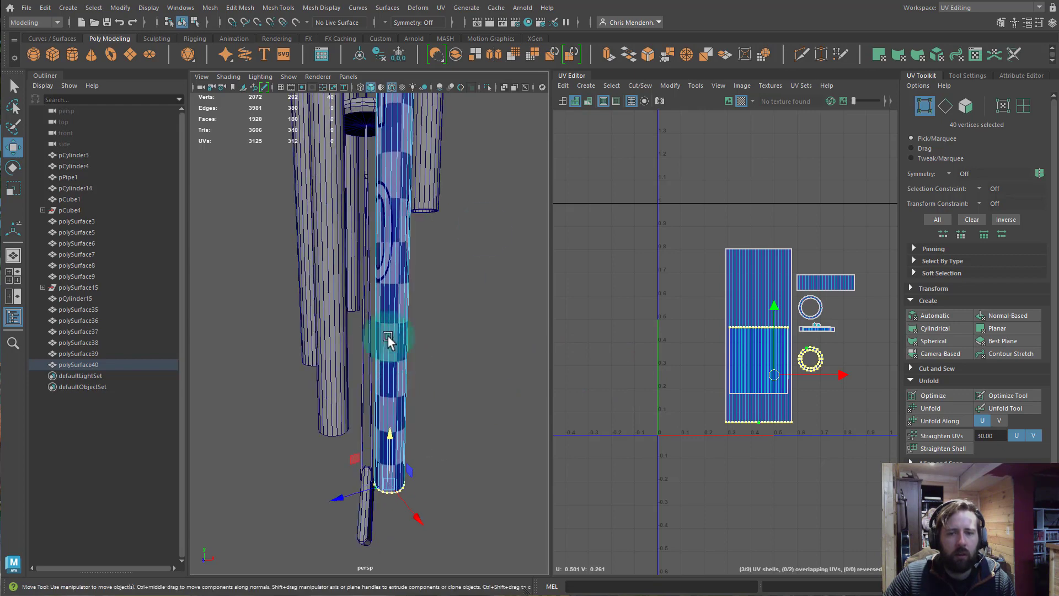
pyautogui.moveTo(389, 337); pyautogui.dragTo(465, 275, button='right')
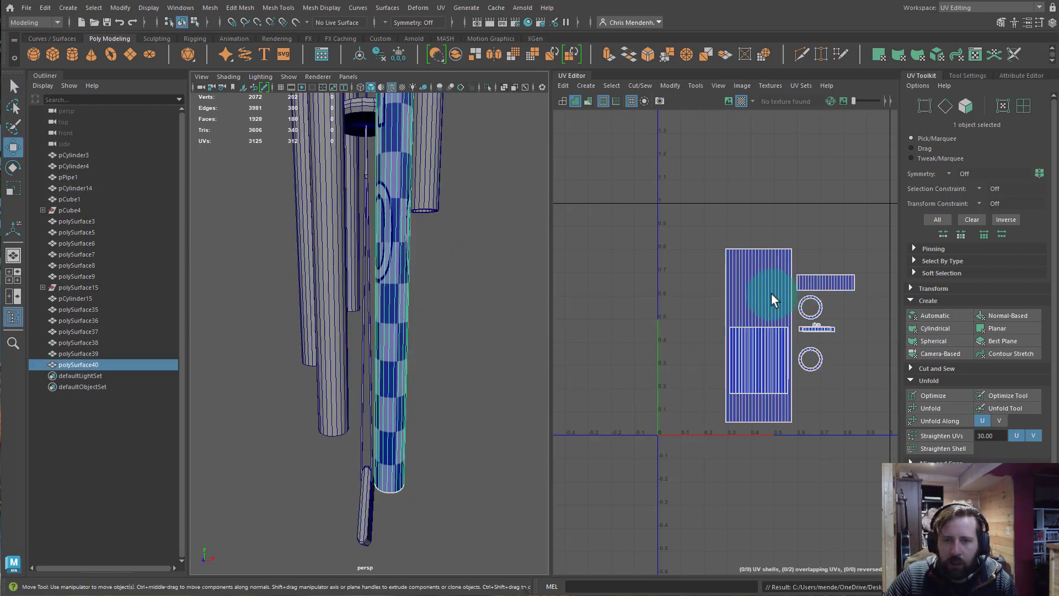
# - Compare the staggered lengths of the chime tubes from different sides
pyautogui.keyDown('alt'); pyautogui.moveTo(436, 358); pyautogui.dragTo(343, 375); pyautogui.keyUp('alt')
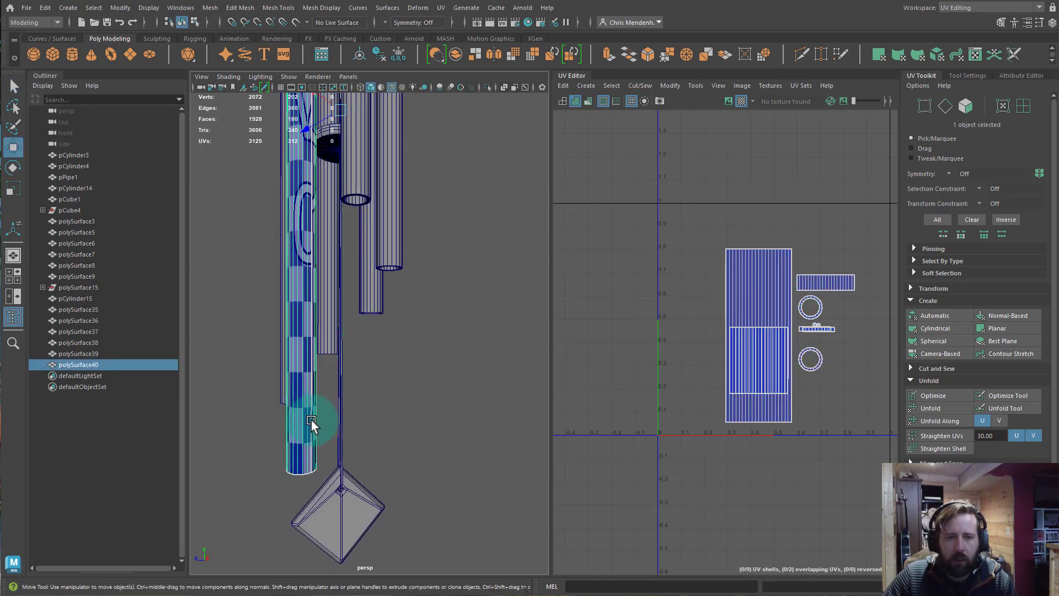
pyautogui.keyDown('alt'); pyautogui.moveTo(312, 421); pyautogui.dragTo(328, 418); pyautogui.keyUp('alt')
pyautogui.moveTo(325, 378); pyautogui.dragTo(325, 419, button='right')
pyautogui.moveTo(292, 386); pyautogui.dragTo(283, 368, button='right')
pyautogui.click(288, 290)
pyautogui.keyDown('alt'); pyautogui.moveTo(312, 305); pyautogui.dragTo(291, 312); pyautogui.keyUp('alt')
pyautogui.click(327, 373)
pyautogui.moveTo(462, 432)
pyautogui.keyDown('alt'); pyautogui.mouseDown()
pyautogui.moveTo(441, 408)
pyautogui.moveTo(468, 414)
pyautogui.mouseUp(); pyautogui.keyUp('alt')
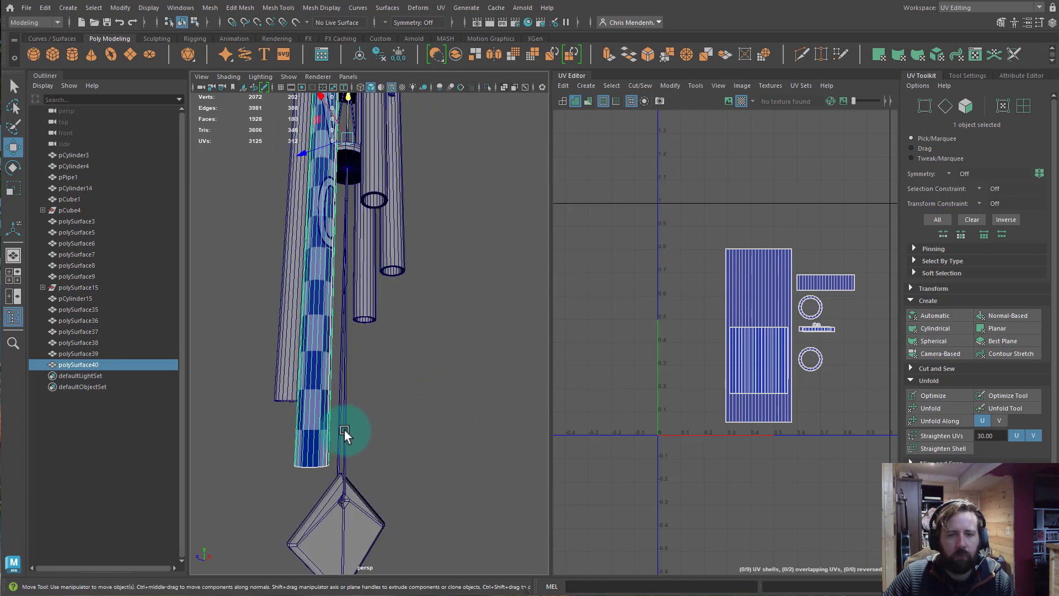
# - Shorten polySurface40 slightly by raising its bottom vertices, and select the neighbouring tube's bottom vertices for the same adjustment
pyautogui.moveTo(312, 431); pyautogui.dragTo(261, 381, button='right')
pyautogui.moveTo(279, 439); pyautogui.dragTo(358, 475)
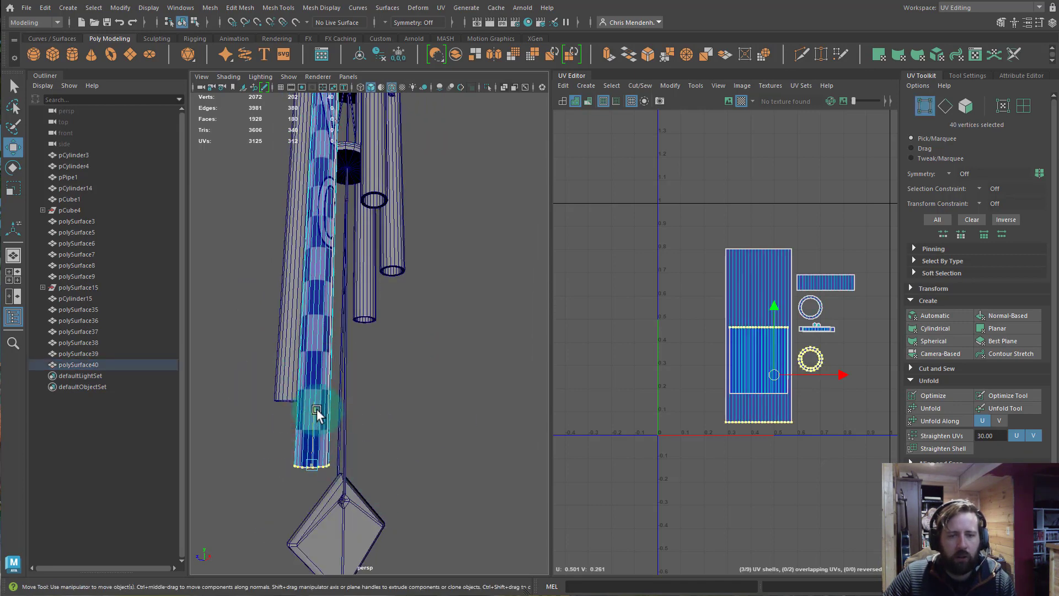
pyautogui.moveTo(316, 410); pyautogui.dragTo(315, 391)
pyautogui.keyDown('alt'); pyautogui.moveTo(277, 409); pyautogui.dragTo(353, 409); pyautogui.keyUp('alt')
pyautogui.click(321, 382)
pyautogui.moveTo(321, 378); pyautogui.dragTo(280, 377, button='right')
pyautogui.moveTo(280, 429); pyautogui.dragTo(359, 396)
# - Select the bottom vertices of polySurface38 to fine-tune its length, and select polySurface37 as a whole object
pyautogui.keyDown('alt'); pyautogui.moveTo(308, 350); pyautogui.dragTo(371, 331); pyautogui.keyUp('alt')
pyautogui.click(369, 330)
pyautogui.moveTo(369, 328); pyautogui.dragTo(328, 329, button='right')
pyautogui.moveTo(322, 373); pyautogui.dragTo(398, 348)
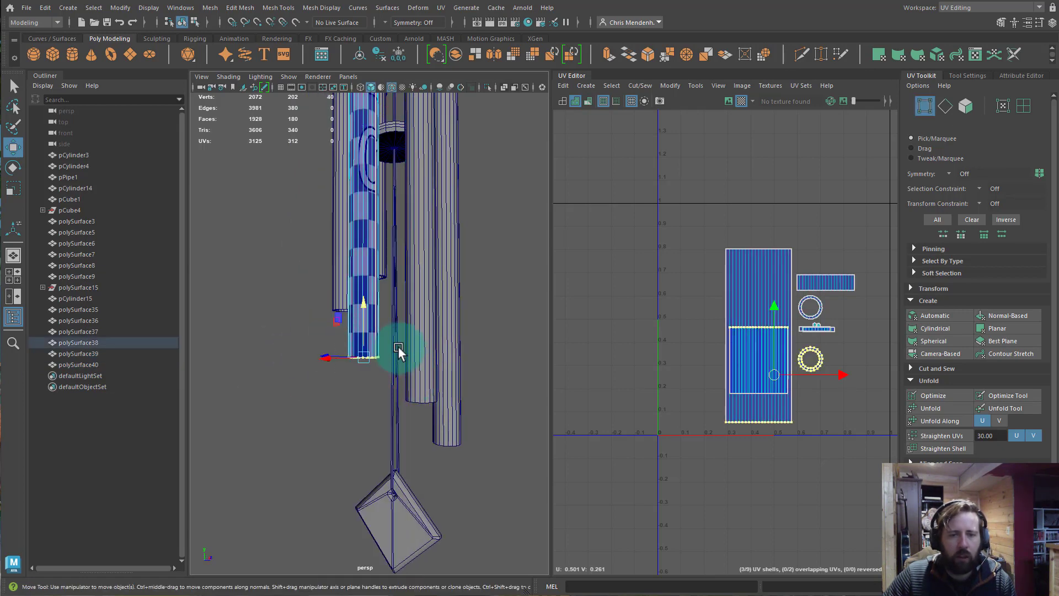
pyautogui.keyDown('alt'); pyautogui.moveTo(326, 327); pyautogui.dragTo(597, 323); pyautogui.keyUp('alt')
pyautogui.click(390, 302)
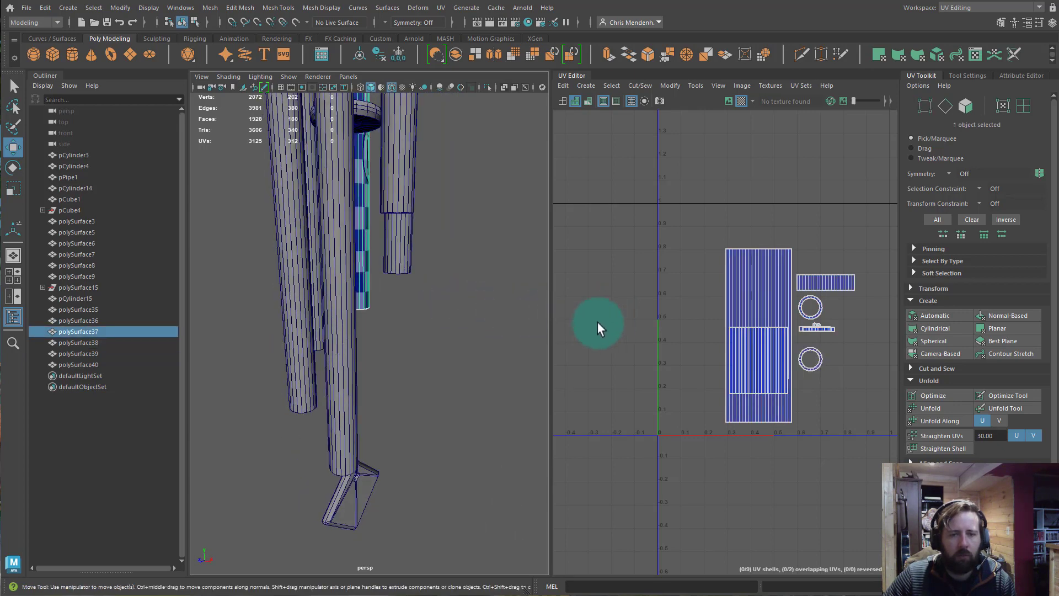
# - Review the whole wind chime from several sides for the arrangement and lengths of its tubes
pyautogui.scroll(-5, 380, 379)
pyautogui.keyDown('alt'); pyautogui.moveTo(380, 380); pyautogui.dragTo(323, 366); pyautogui.keyUp('alt')
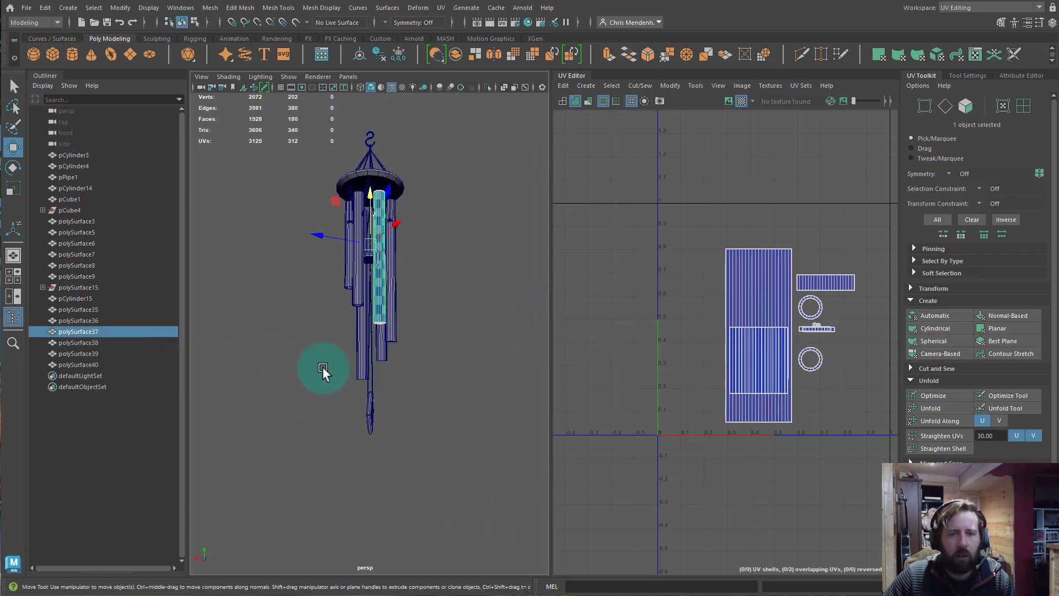
pyautogui.keyDown('alt'); pyautogui.moveTo(322, 366); pyautogui.dragTo(392, 362, button='right'); pyautogui.keyUp('alt')
pyautogui.keyDown('alt'); pyautogui.moveTo(392, 363); pyautogui.dragTo(426, 385); pyautogui.keyUp('alt')
pyautogui.keyDown('alt'); pyautogui.moveTo(408, 345); pyautogui.dragTo(396, 453, button='middle'); pyautogui.keyUp('alt')
pyautogui.scroll(-3, 381, 316)
pyautogui.keyDown('alt'); pyautogui.moveTo(362, 317); pyautogui.dragTo(454, 307); pyautogui.keyUp('alt')
# - Unfold all UV shells of polySurface36 to match its new length
pyautogui.click(391, 307)
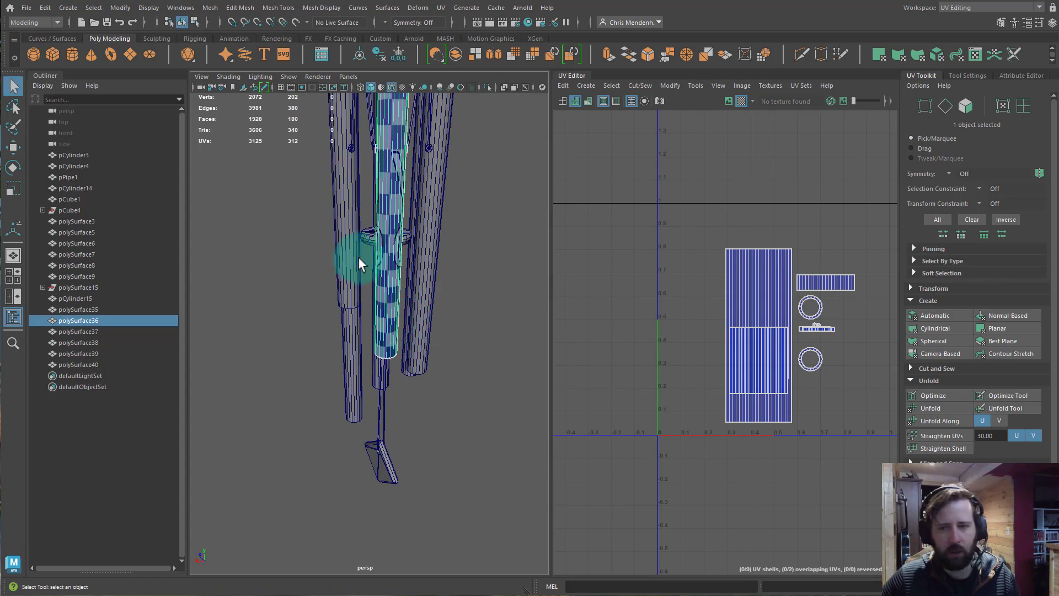
pyautogui.moveTo(389, 220); pyautogui.dragTo(347, 213, button='right')
pyautogui.moveTo(396, 240); pyautogui.dragTo(439, 215, button='right')
pyautogui.moveTo(781, 324); pyautogui.dragTo(731, 305, button='right')
pyautogui.moveTo(688, 264); pyautogui.dragTo(893, 423)
pyautogui.hotkey('ctrl', 'u')
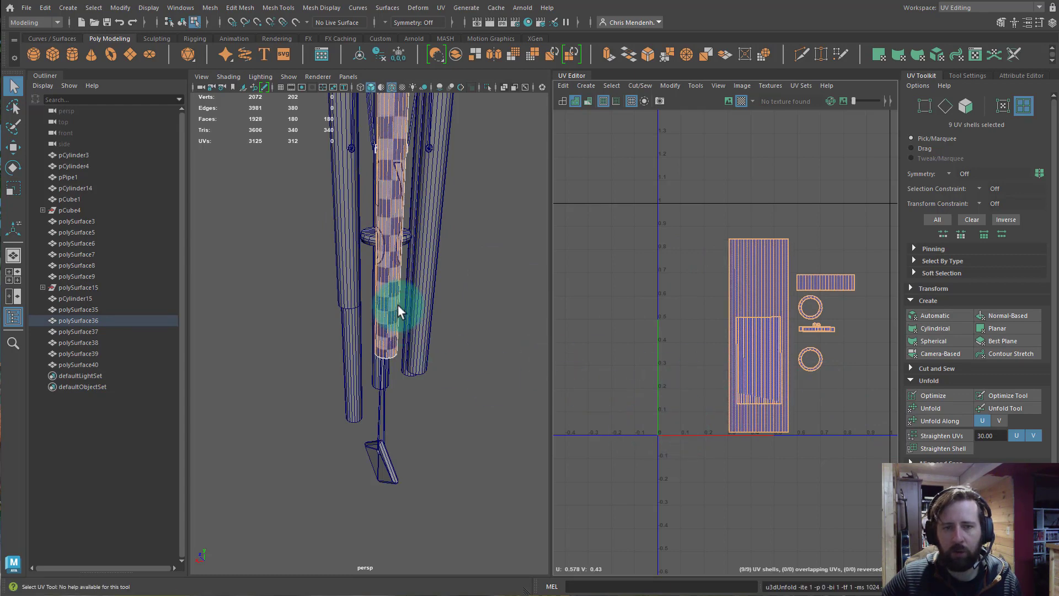
# - Unfold all UV shells of polySurface37 to match its new length
pyautogui.keyDown('alt'); pyautogui.moveTo(398, 306); pyautogui.dragTo(402, 279); pyautogui.keyUp('alt')
pyautogui.keyDown('alt'); pyautogui.moveTo(403, 279); pyautogui.dragTo(409, 345, button='middle'); pyautogui.keyUp('alt')
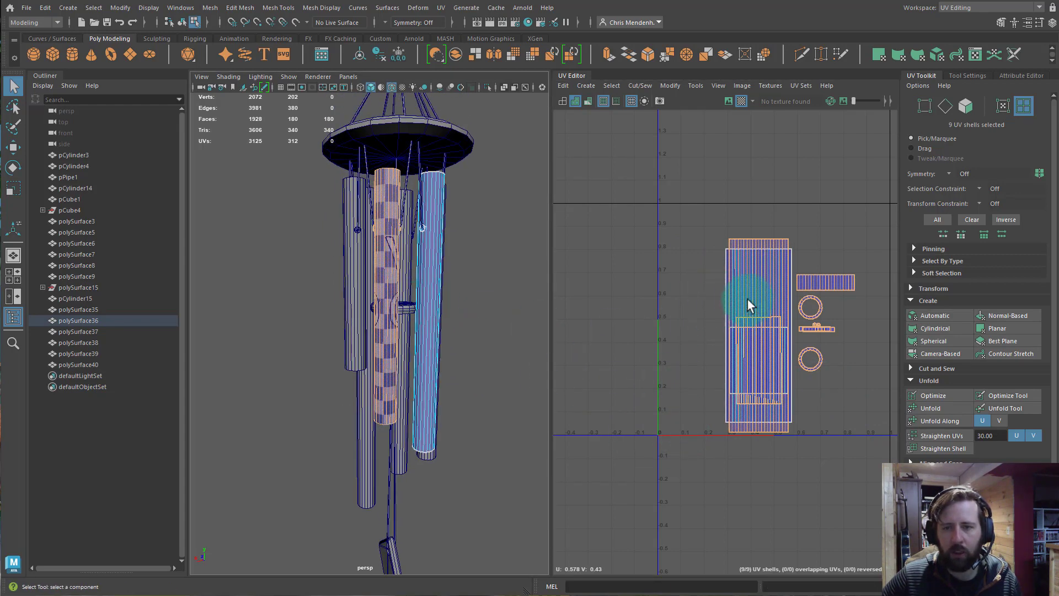
pyautogui.moveTo(747, 299); pyautogui.dragTo(693, 281, button='right')
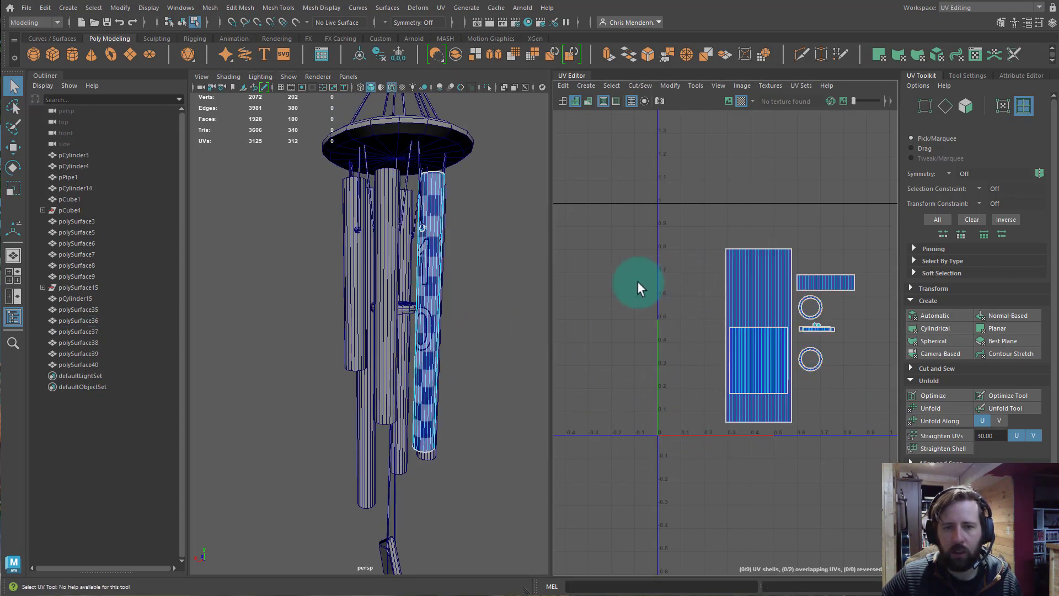
pyautogui.click(428, 266)
pyautogui.keyDown('shift'); pyautogui.rightClick(858, 362); pyautogui.keyUp('shift')
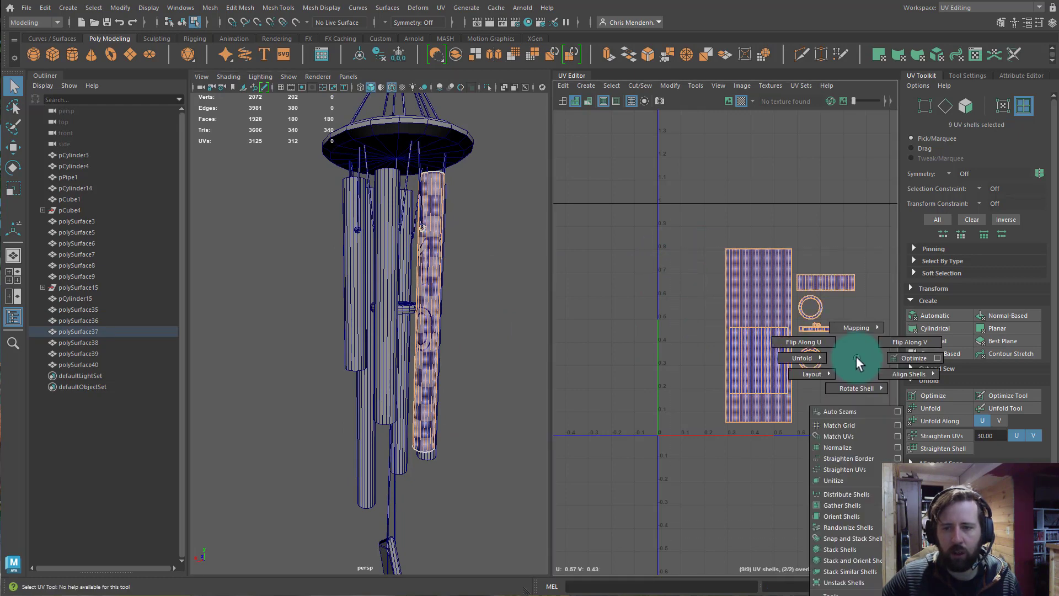
pyautogui.click(803, 358)
# - Select all UV shells of polySurface38 and unfold them to match the tube's length
pyautogui.keyDown('alt'); pyautogui.moveTo(519, 356); pyautogui.dragTo(411, 317); pyautogui.keyUp('alt')
pyautogui.moveTo(449, 309); pyautogui.dragTo(472, 265, button='right')
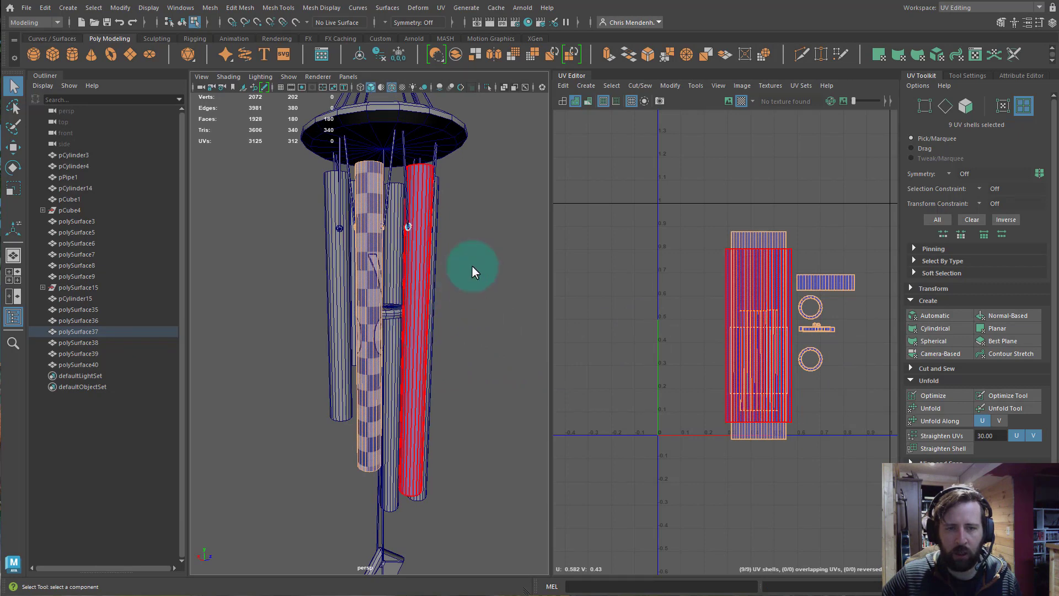
pyautogui.click(424, 305)
pyautogui.moveTo(753, 326); pyautogui.dragTo(706, 308, button='right')
pyautogui.moveTo(702, 238); pyautogui.dragTo(901, 426)
pyautogui.keyDown('shift'); pyautogui.moveTo(762, 358); pyautogui.dragTo(689, 403, button='right'); pyautogui.keyUp('shift')
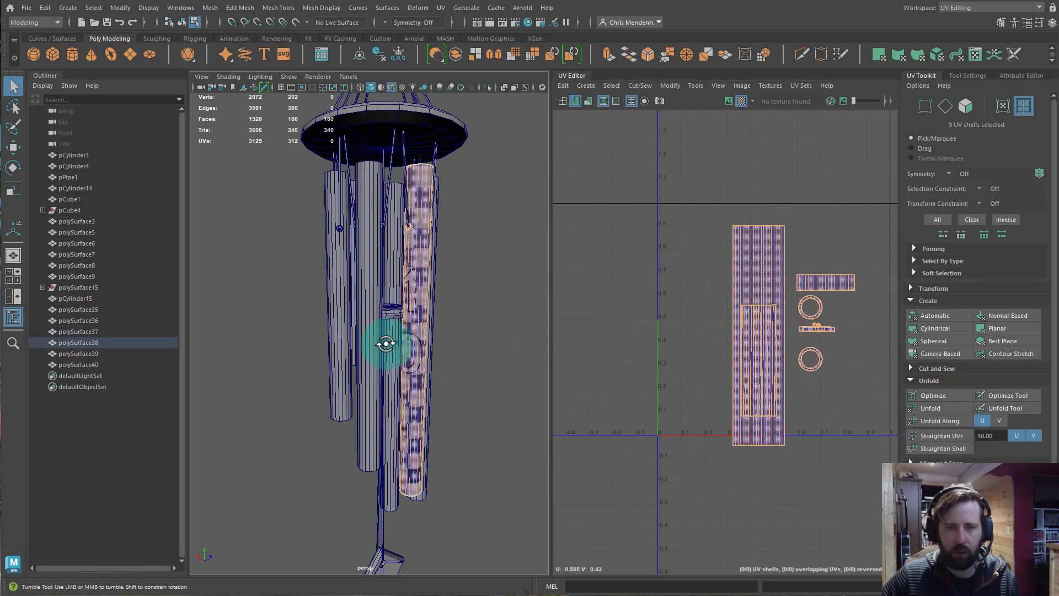
# - Select polySurface39 and unfold all of its UV shells to fit the tube's changed length
pyautogui.keyDown('alt'); pyautogui.moveTo(385, 342); pyautogui.dragTo(277, 348); pyautogui.keyUp('alt')
pyautogui.moveTo(363, 321); pyautogui.dragTo(390, 325, button='right')
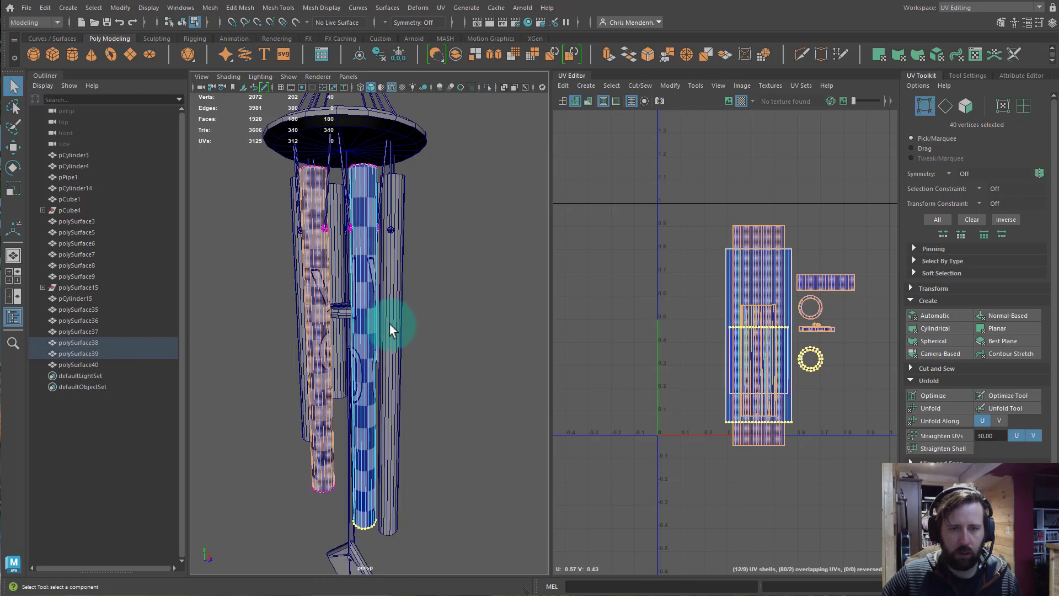
pyautogui.click(475, 288)
pyautogui.click(368, 307)
pyautogui.moveTo(760, 309); pyautogui.dragTo(707, 292, button='right')
pyautogui.moveTo(661, 232); pyautogui.dragTo(867, 393)
pyautogui.hotkey('ctrl', 'u')
# - Unfold all UV shells of polySurface40, the longest tube, to remove its texture stretching
pyautogui.keyDown('alt'); pyautogui.moveTo(383, 386); pyautogui.dragTo(309, 372); pyautogui.keyUp('alt')
pyautogui.click(359, 363)
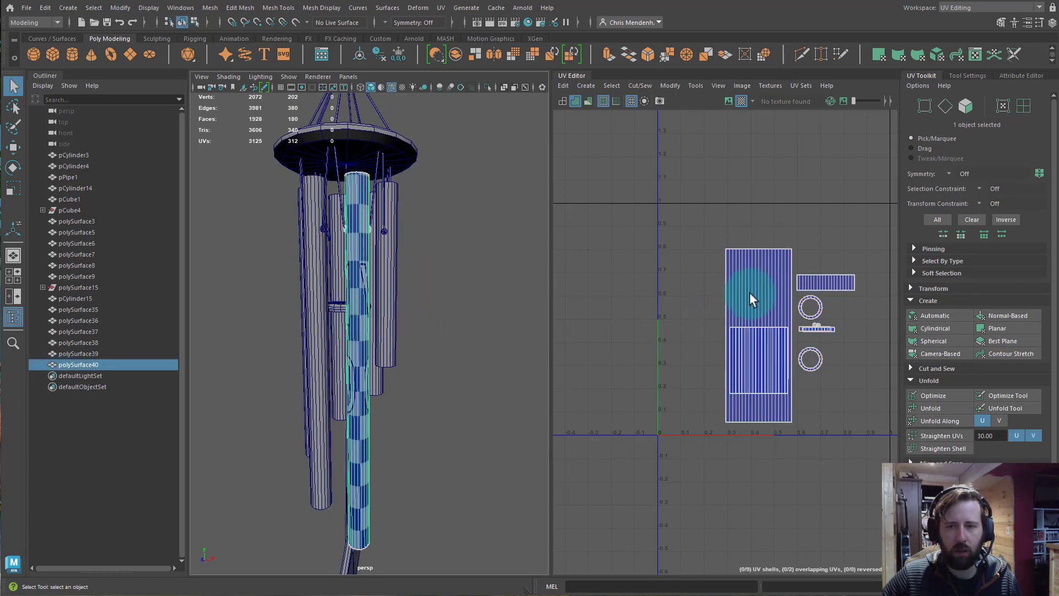
pyautogui.moveTo(750, 293); pyautogui.dragTo(698, 277, button='right')
pyautogui.moveTo(657, 231); pyautogui.dragTo(841, 418)
pyautogui.keyDown('shift'); pyautogui.moveTo(855, 392); pyautogui.dragTo(544, 353, button='right'); pyautogui.keyUp('shift')
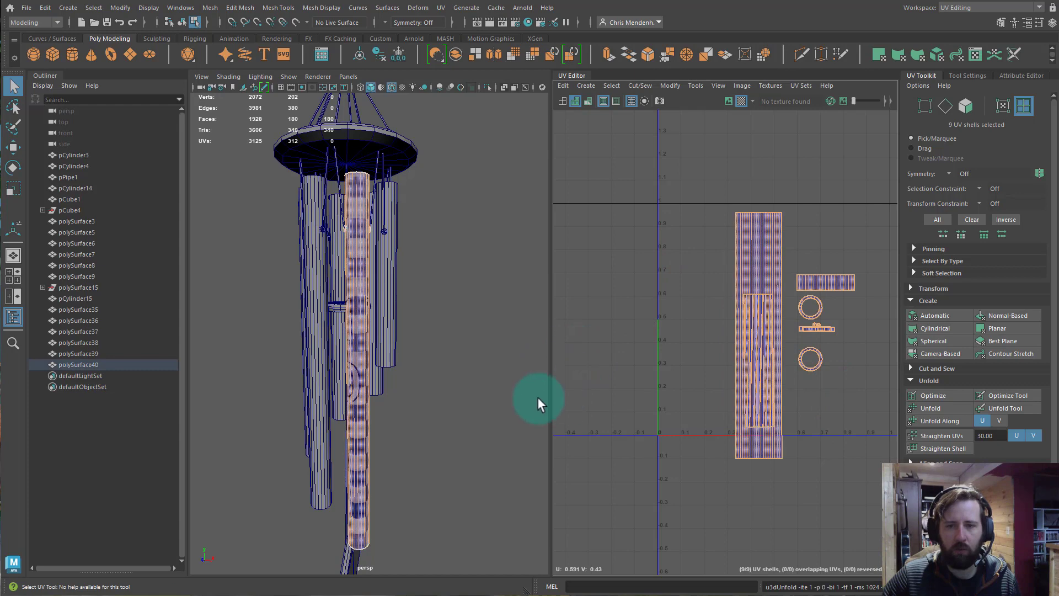
# - Compare the UV shells of polySurface35 with those of the other five tubes, polySurface36 to polySurface40
pyautogui.keyDown('alt'); pyautogui.moveTo(389, 393); pyautogui.dragTo(341, 383); pyautogui.keyUp('alt')
pyautogui.click(393, 330)
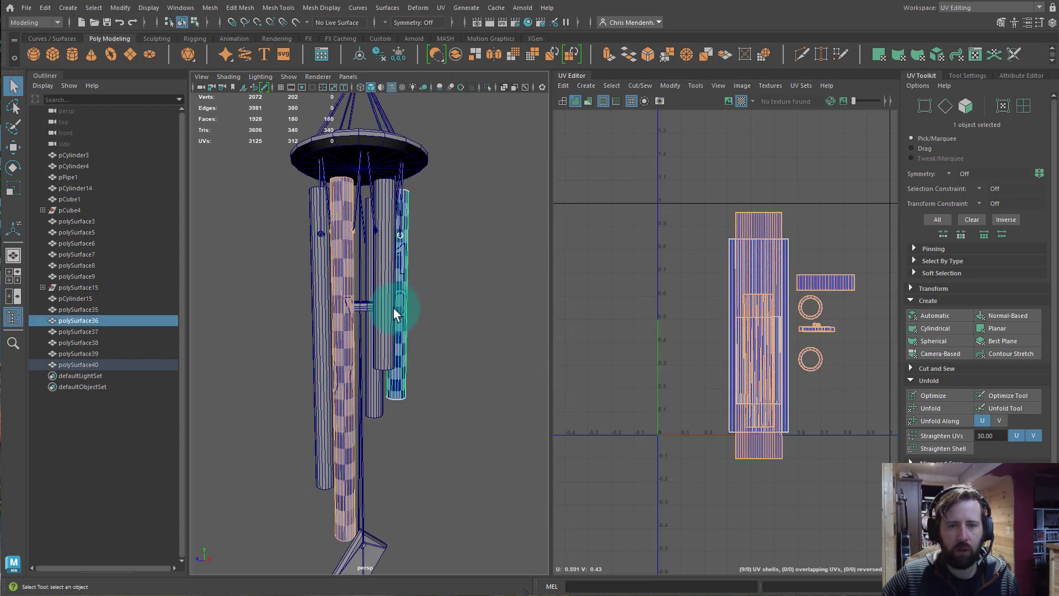
pyautogui.moveTo(687, 235); pyautogui.dragTo(841, 390)
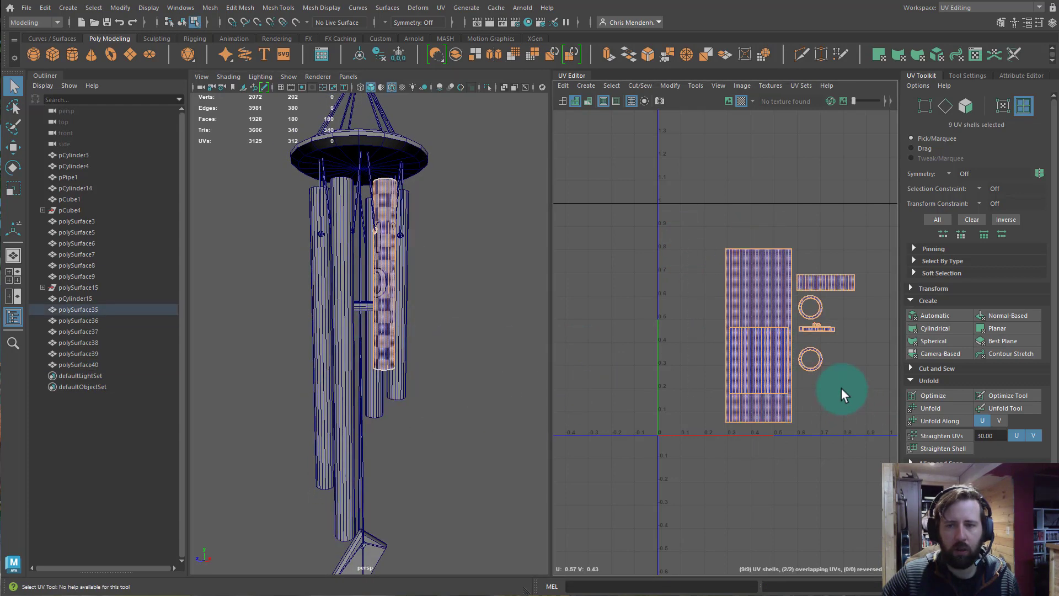
pyautogui.keyDown('alt'); pyautogui.moveTo(390, 333); pyautogui.dragTo(428, 330); pyautogui.keyUp('alt')
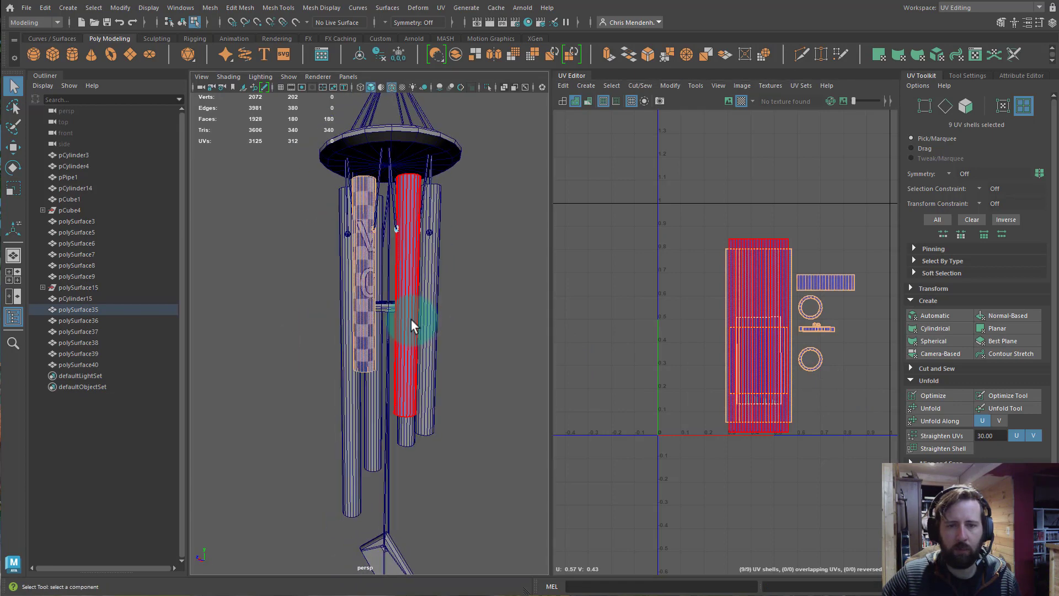
pyautogui.click(415, 329)
pyautogui.keyDown('shift'); pyautogui.click(432, 333); pyautogui.keyUp('shift')
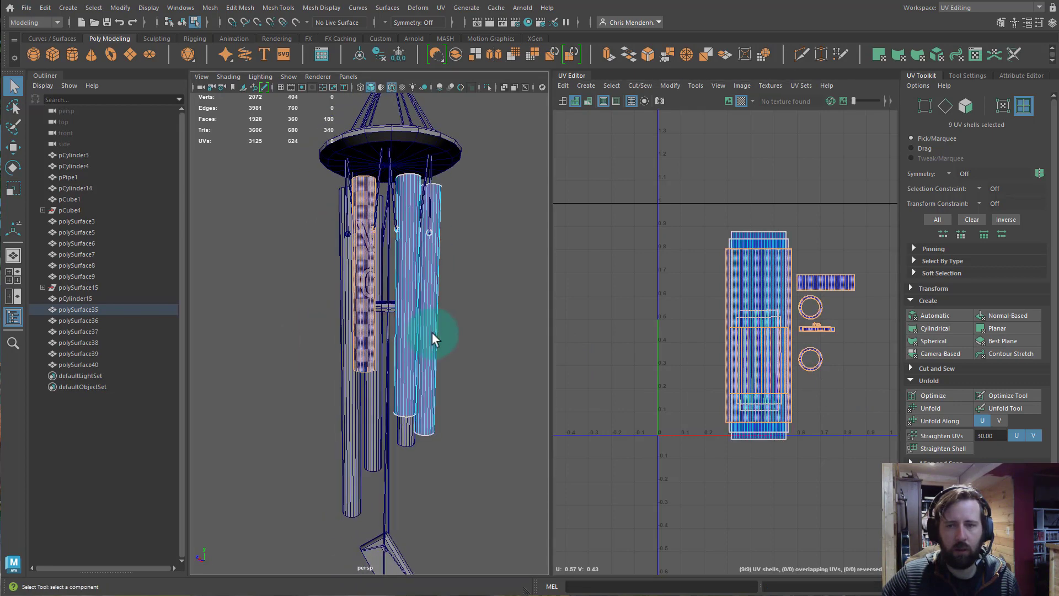
pyautogui.keyDown('alt'); pyautogui.moveTo(432, 333); pyautogui.dragTo(418, 352); pyautogui.keyUp('alt')
pyautogui.keyDown('shift'); pyautogui.click(440, 348); pyautogui.keyUp('shift')
pyautogui.keyDown('alt'); pyautogui.moveTo(484, 358); pyautogui.dragTo(405, 367); pyautogui.keyUp('alt')
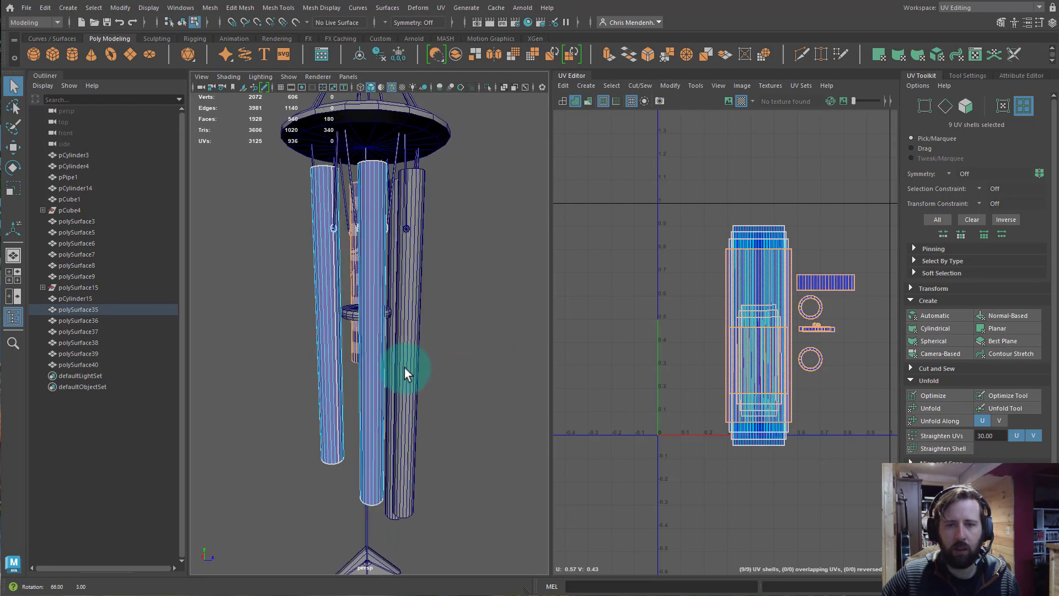
pyautogui.keyDown('shift'); pyautogui.click(404, 368); pyautogui.keyUp('shift')
pyautogui.keyDown('alt'); pyautogui.moveTo(474, 369); pyautogui.dragTo(375, 379); pyautogui.keyUp('alt')
pyautogui.keyDown('shift'); pyautogui.click(408, 372); pyautogui.keyUp('shift')
pyautogui.keyDown('shift'); pyautogui.click(373, 380); pyautogui.keyUp('shift')
pyautogui.moveTo(742, 322); pyautogui.dragTo(704, 289, button='right')
pyautogui.moveTo(795, 379); pyautogui.dragTo(793, 379)
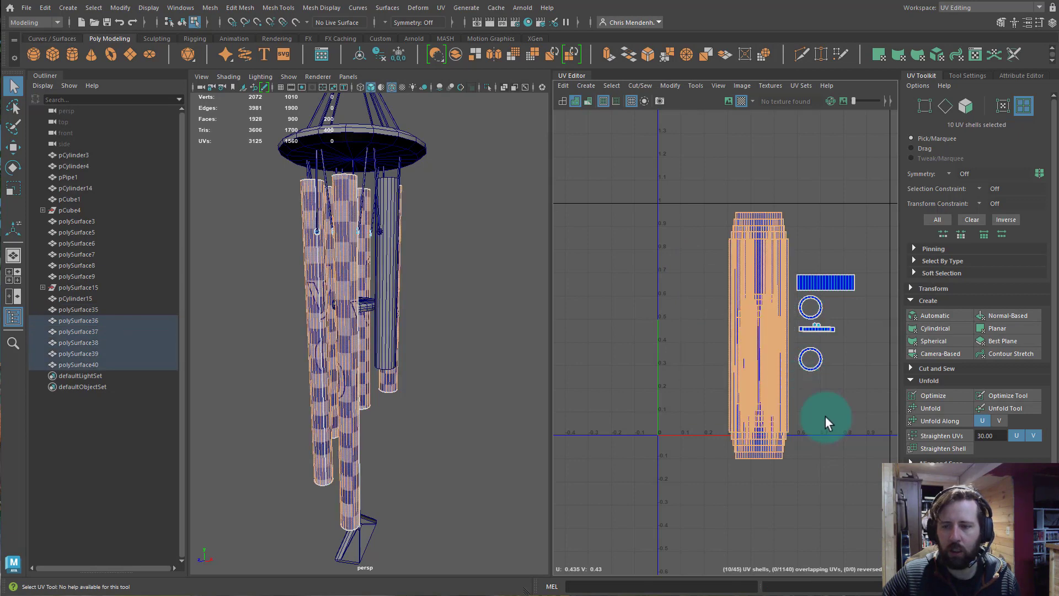
pyautogui.click(777, 411)
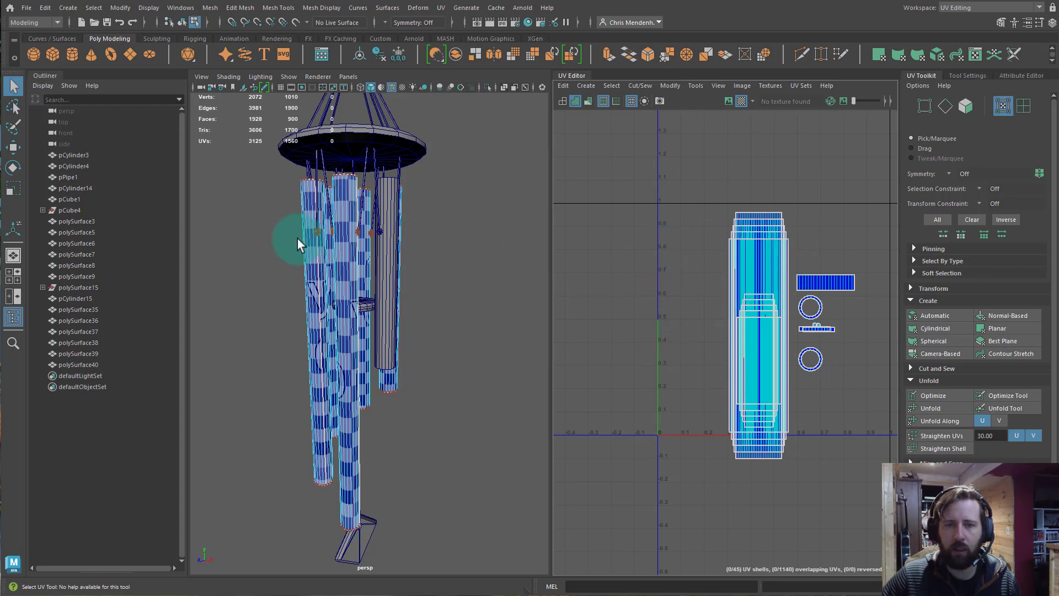
pyautogui.press('F8')
# - Select all six wind chime tubes, polySurface35 to polySurface40, as whole objects
pyautogui.click(388, 279)
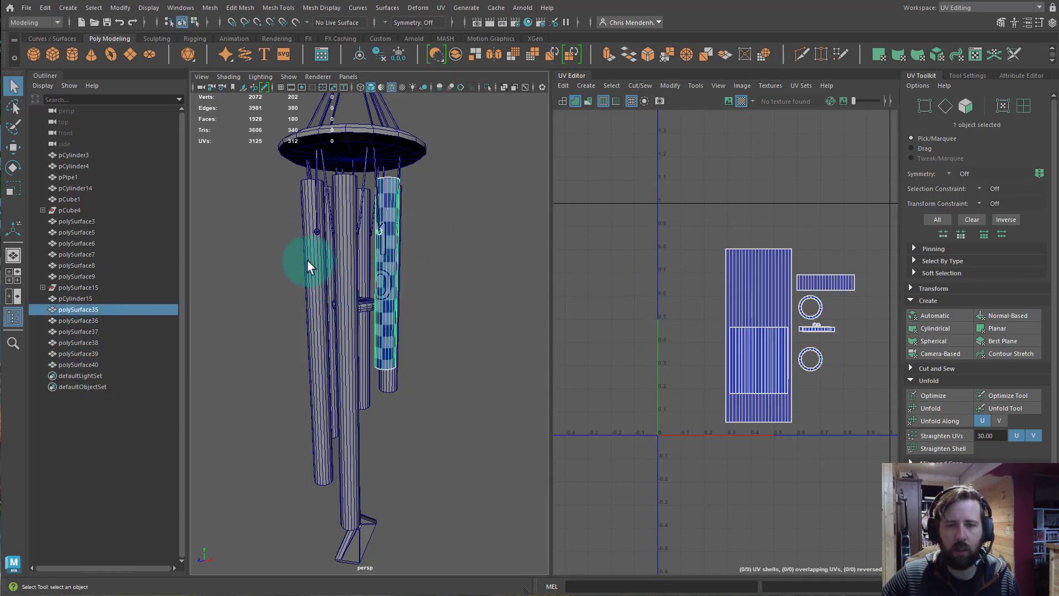
pyautogui.keyDown('alt'); pyautogui.moveTo(304, 277); pyautogui.dragTo(378, 298); pyautogui.keyUp('alt')
pyautogui.keyDown('shift'); pyautogui.click(332, 274); pyautogui.keyUp('shift')
pyautogui.keyDown('shift'); pyautogui.click(369, 288); pyautogui.keyUp('shift')
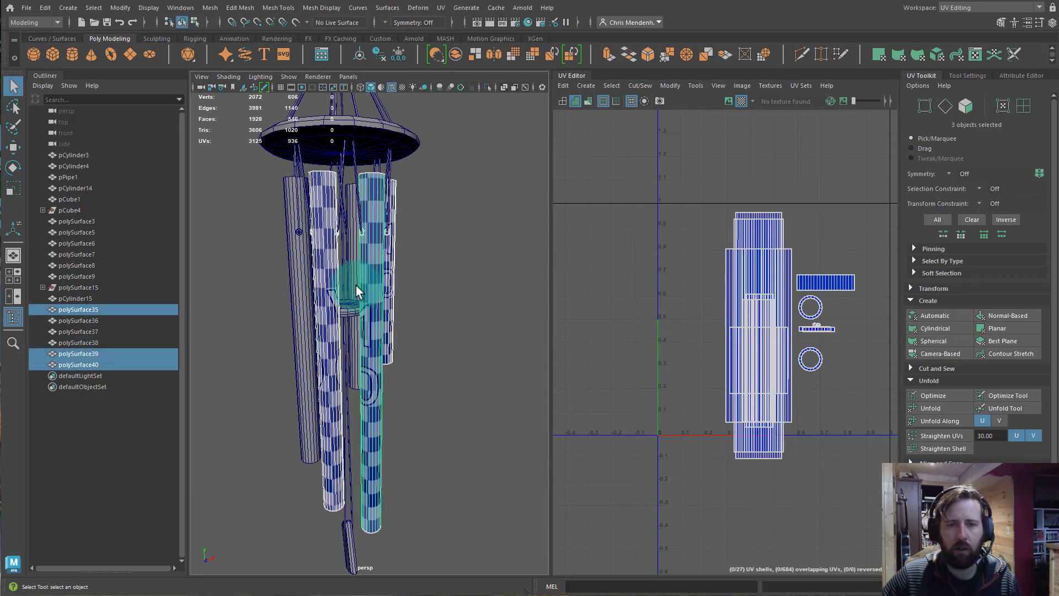
pyautogui.keyDown('alt'); pyautogui.moveTo(297, 302); pyautogui.dragTo(492, 326); pyautogui.keyUp('alt')
pyautogui.keyDown('shift'); pyautogui.click(325, 302); pyautogui.keyUp('shift')
pyautogui.keyDown('shift'); pyautogui.click(342, 292); pyautogui.keyUp('shift')
pyautogui.keyDown('shift'); pyautogui.click(359, 283); pyautogui.keyUp('shift')
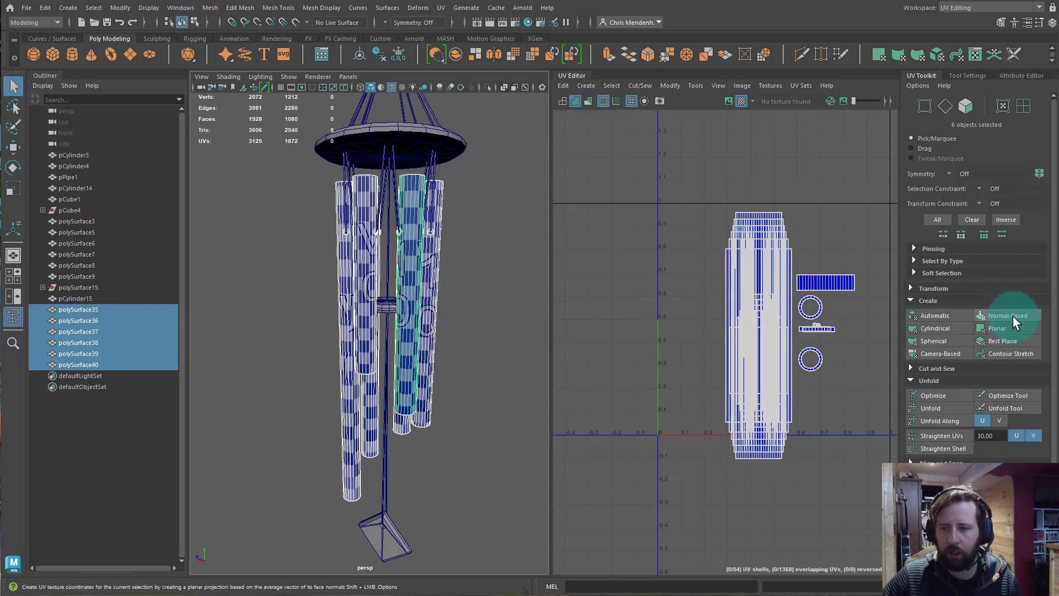
pyautogui.click(932, 395)
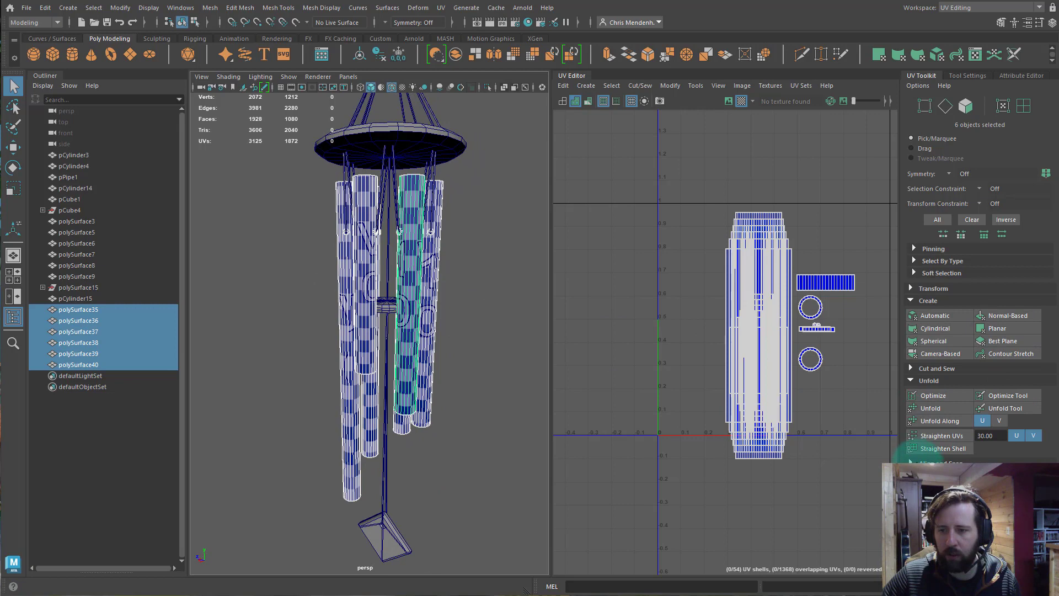
# - Switch to the General workspace and combine the six selected tubes into one mesh
pyautogui.click(920, 381)
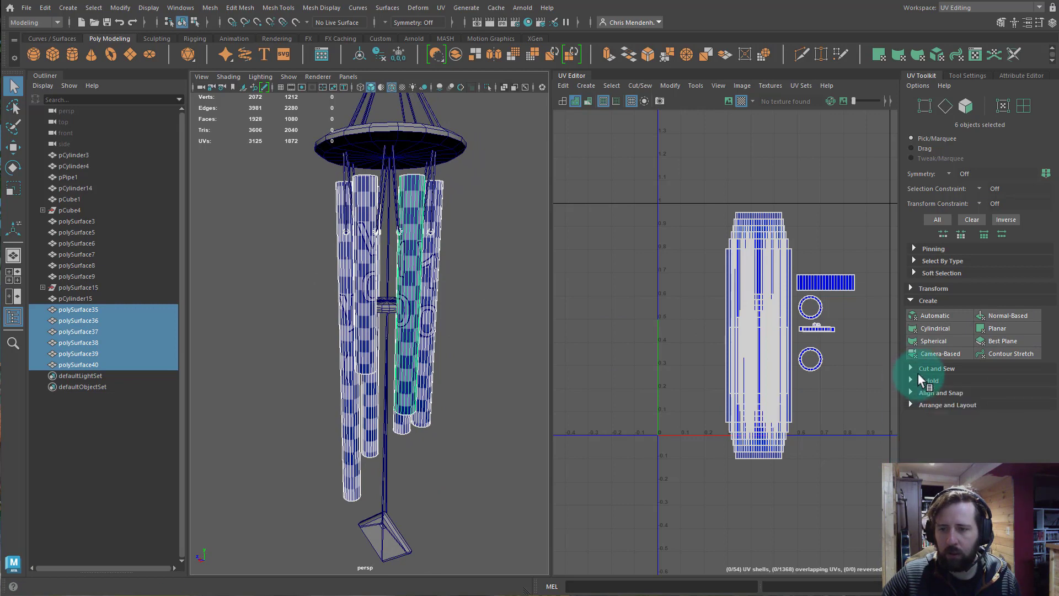
pyautogui.click(916, 301)
pyautogui.click(971, 7)
pyautogui.click(967, 20)
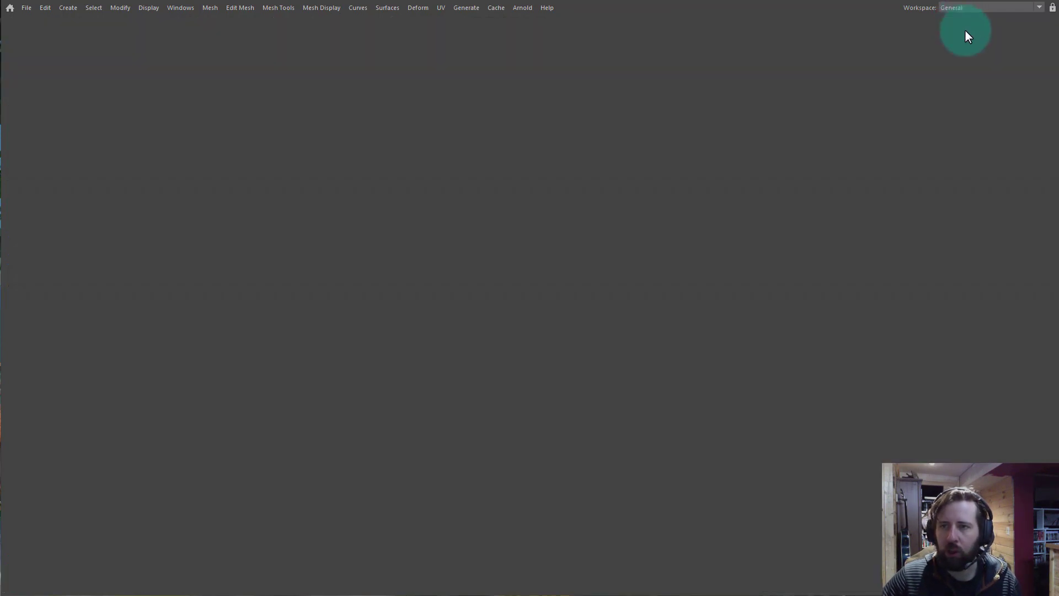
pyautogui.click(937, 308)
# - Select the clapper disc pCylinder14 between the tubes and isolate it in the UV Editing workspace
pyautogui.keyDown('alt'); pyautogui.moveTo(649, 346); pyautogui.dragTo(586, 285); pyautogui.keyUp('alt')
pyautogui.scroll(-3, 606, 334)
pyautogui.click(586, 285)
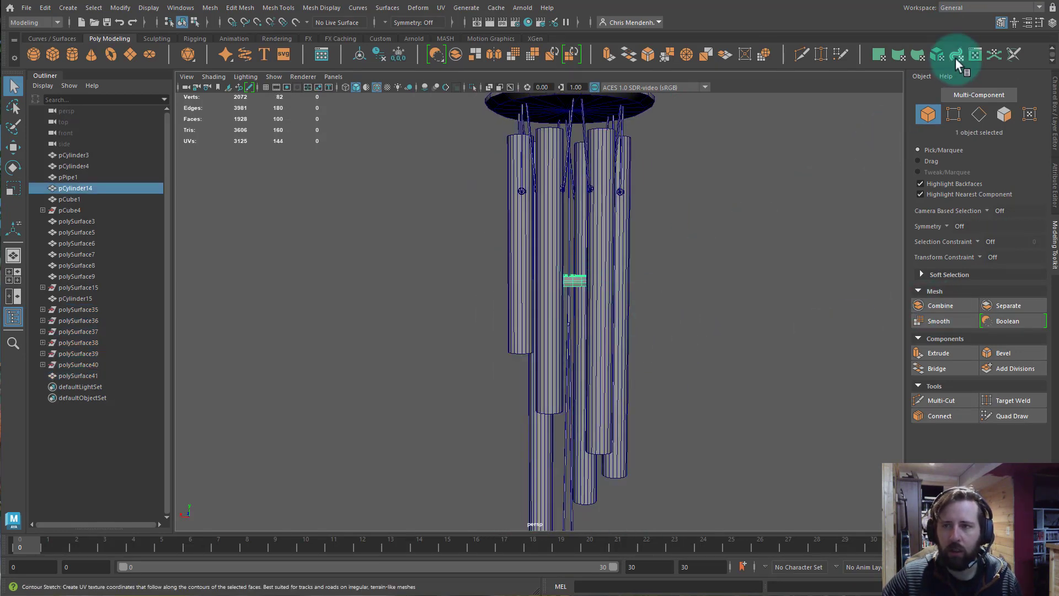
pyautogui.keyDown('alt'); pyautogui.moveTo(651, 199); pyautogui.dragTo(728, 185); pyautogui.keyUp('alt')
pyautogui.click(964, 8)
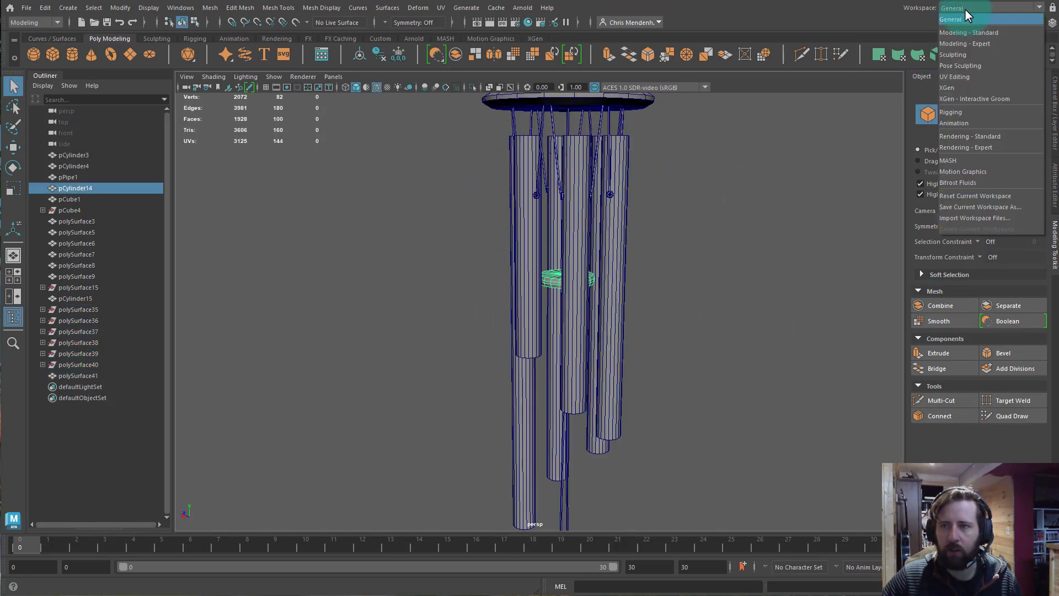
pyautogui.click(950, 77)
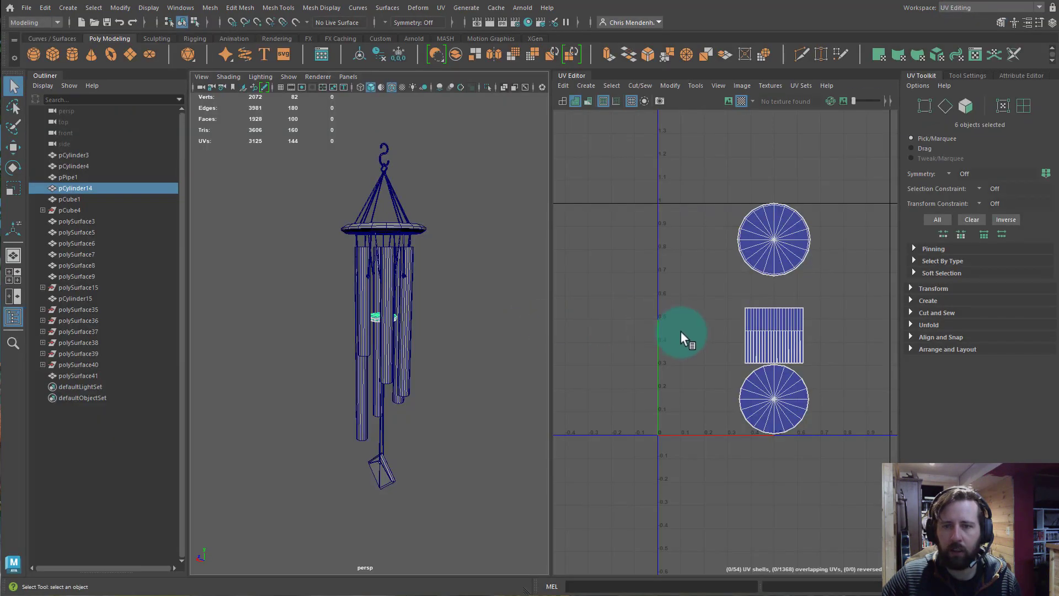
pyautogui.hotkey('ctrl', '1')
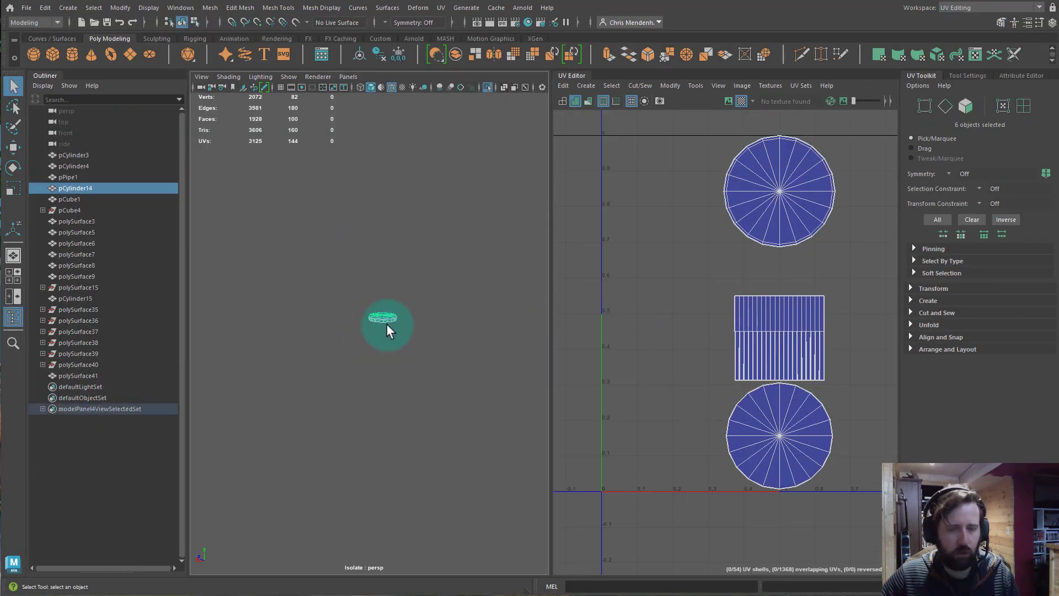
pyautogui.press('f')
pyautogui.keyDown('alt'); pyautogui.moveTo(357, 346); pyautogui.dragTo(380, 333); pyautogui.keyUp('alt')
# - Create new UVs for the ring of 20 faces around the disc's side and select the resulting shell
pyautogui.moveTo(357, 348); pyautogui.dragTo(358, 376, button='right')
pyautogui.click(362, 347)
pyautogui.doubleClick(404, 353)
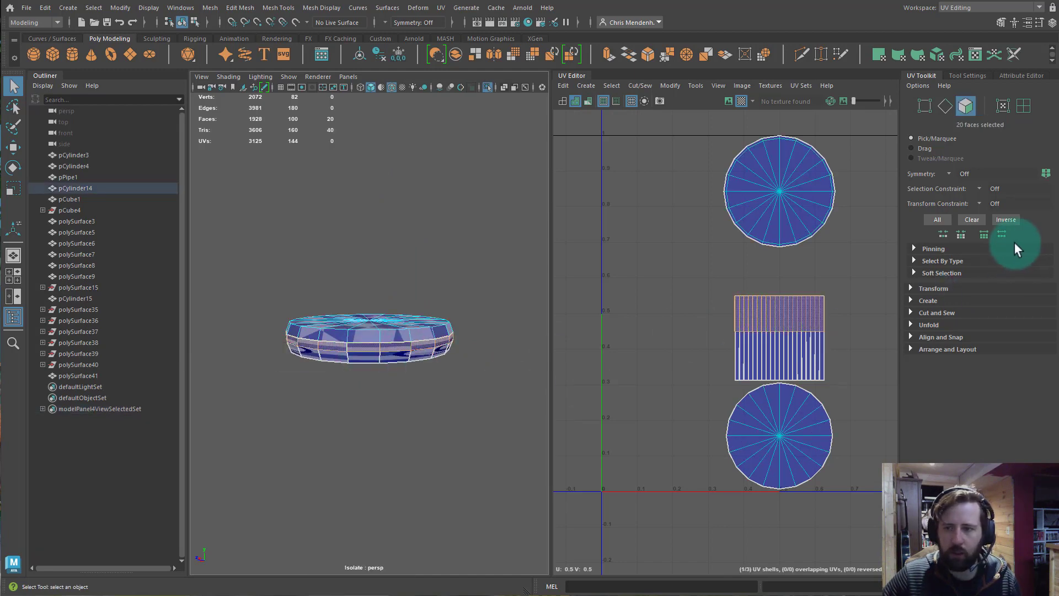
pyautogui.click(927, 301)
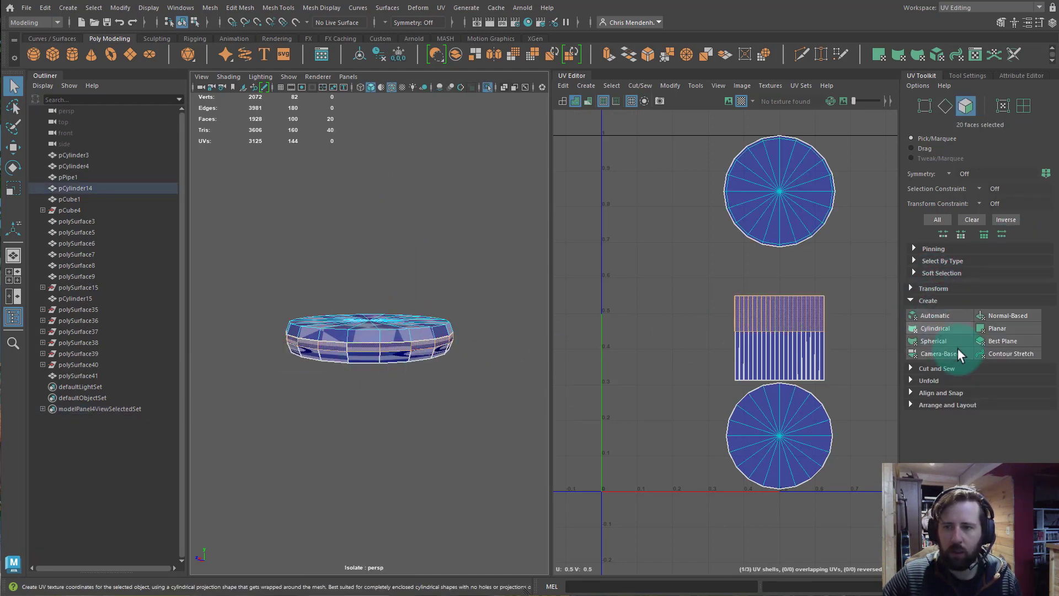
pyautogui.click(932, 341)
pyautogui.moveTo(754, 287); pyautogui.dragTo(617, 293, button='right')
pyautogui.click(711, 278)
# - Orient the disc's side strip shell horizontally and move it to about U -0.3, V 1.64
pyautogui.scroll(-5, 796, 300)
pyautogui.click(966, 441)
pyautogui.click(924, 405)
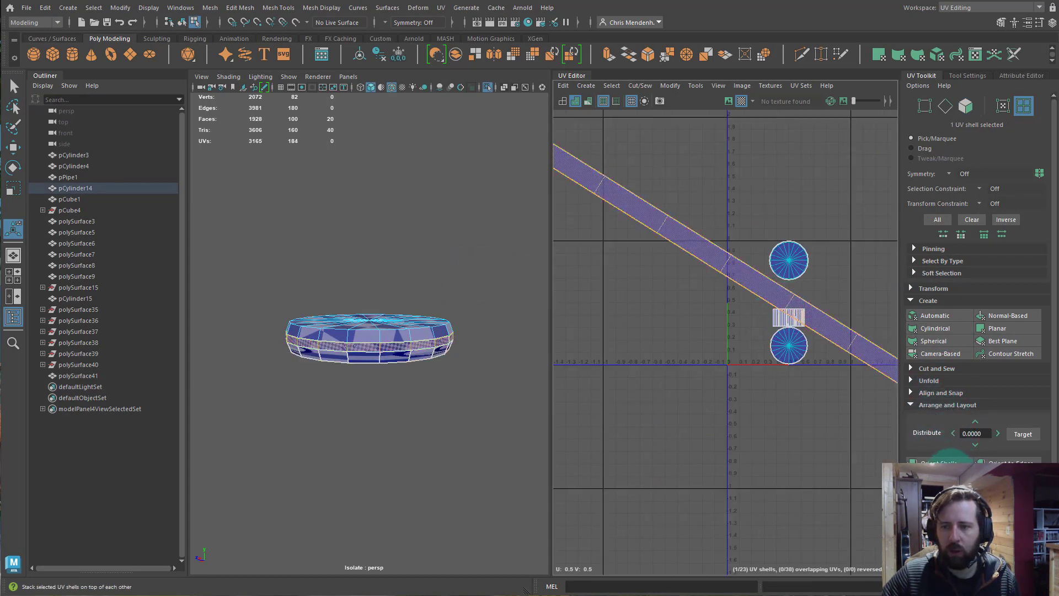
pyautogui.click(944, 461)
pyautogui.press('w')
pyautogui.moveTo(796, 309); pyautogui.dragTo(692, 166)
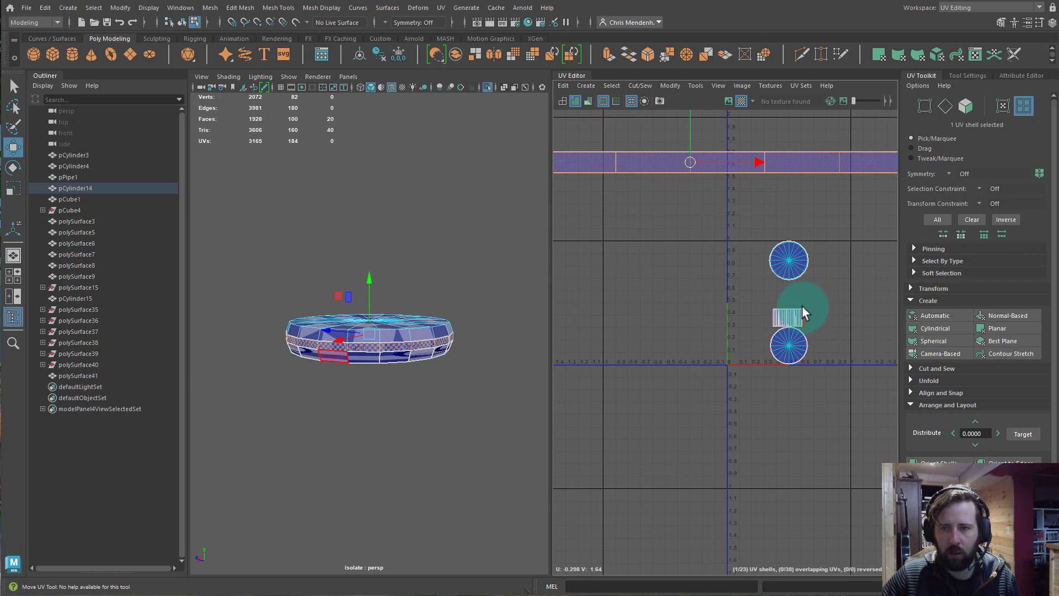
# - Select the disc's cap shells and remaining side shells, apply a camera-based projection and unfold them
pyautogui.moveTo(776, 262); pyautogui.dragTo(744, 251, button='right')
pyautogui.click(783, 268)
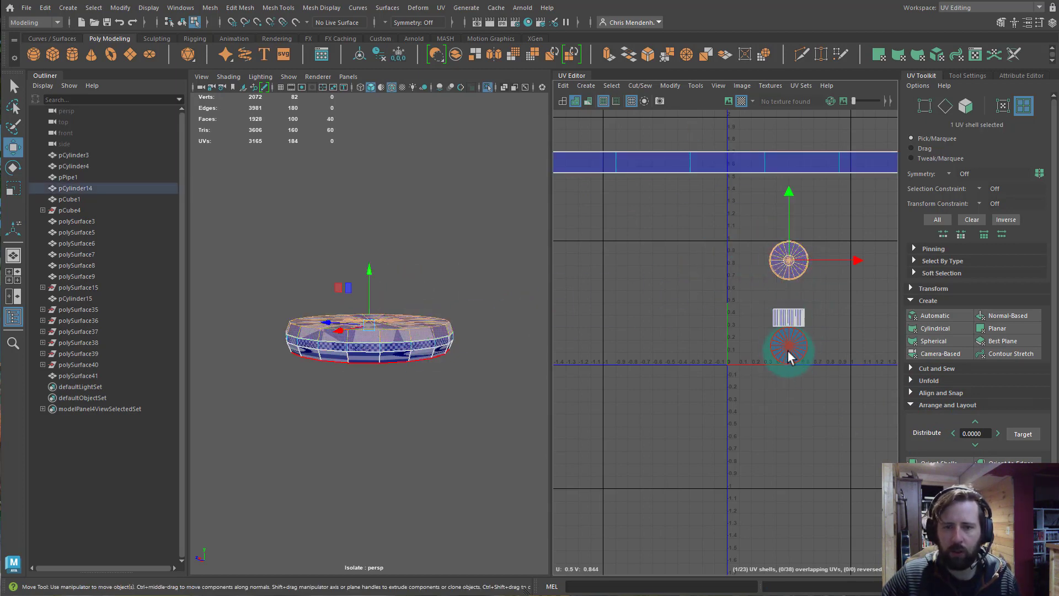
pyautogui.keyDown('alt'); pyautogui.moveTo(396, 372); pyautogui.dragTo(421, 344); pyautogui.keyUp('alt')
pyautogui.keyDown('alt'); pyautogui.moveTo(788, 339); pyautogui.dragTo(940, 364, button='right'); pyautogui.keyUp('alt')
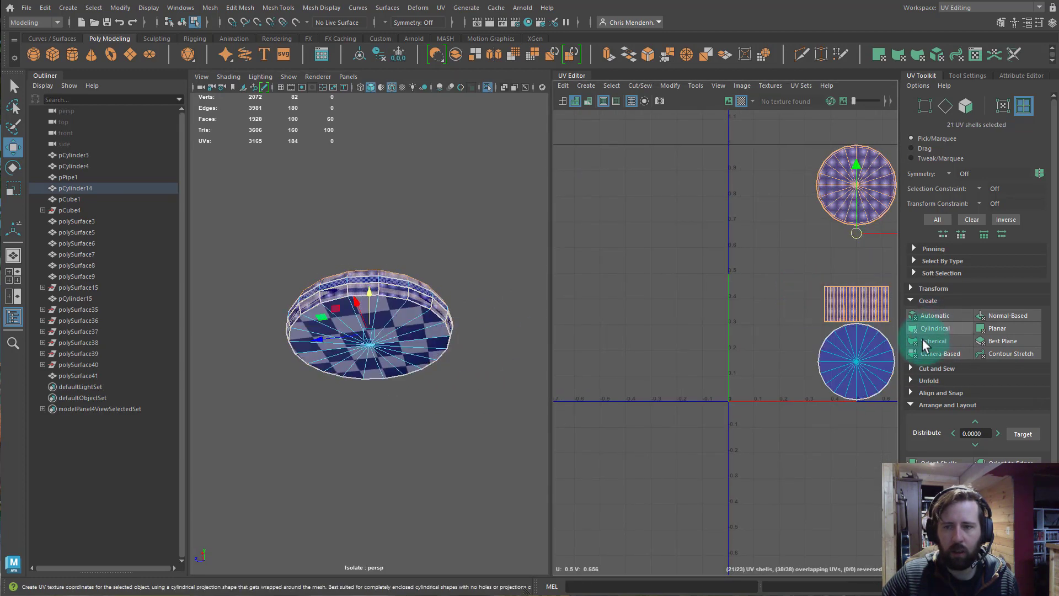
pyautogui.click(776, 279)
pyautogui.moveTo(794, 208); pyautogui.dragTo(879, 479)
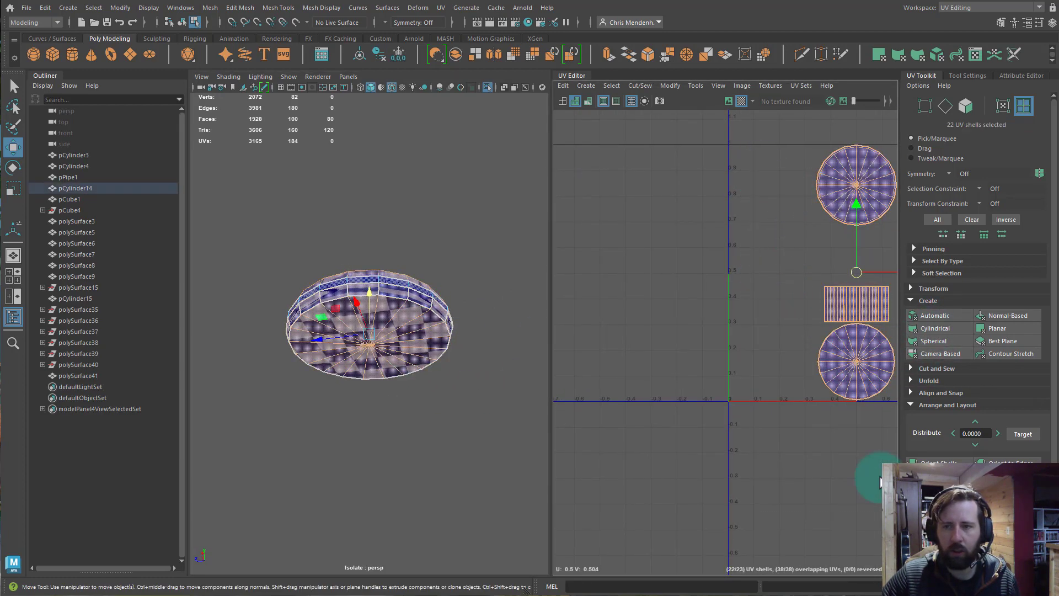
pyautogui.keyDown('alt'); pyautogui.moveTo(812, 431); pyautogui.dragTo(779, 445, button='middle'); pyautogui.keyUp('alt')
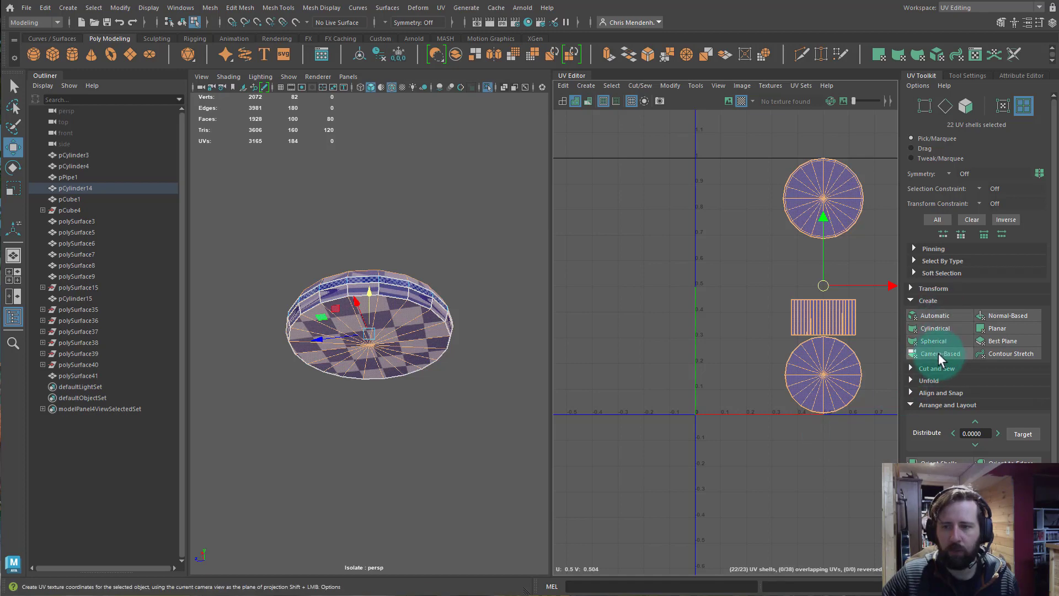
pyautogui.click(938, 353)
pyautogui.keyDown('shift'); pyautogui.moveTo(842, 335); pyautogui.dragTo(832, 361, button='right'); pyautogui.keyUp('shift')
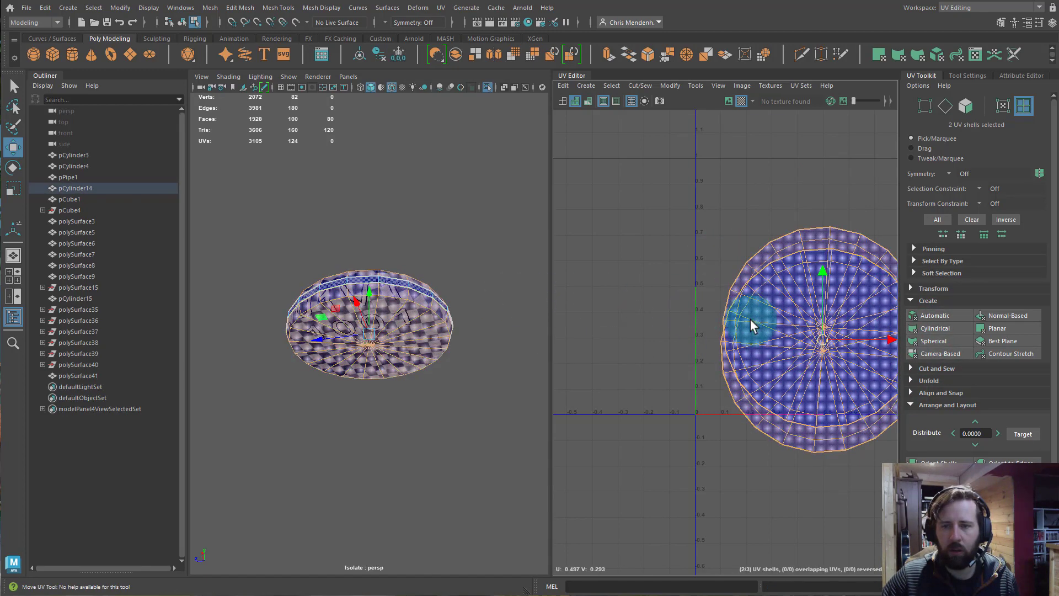
# - Move the disc's two unfolded cap shells together to about U -0.29, V 0.75
pyautogui.press('w')
pyautogui.moveTo(825, 338); pyautogui.dragTo(623, 221)
pyautogui.scroll(-6, 697, 275)
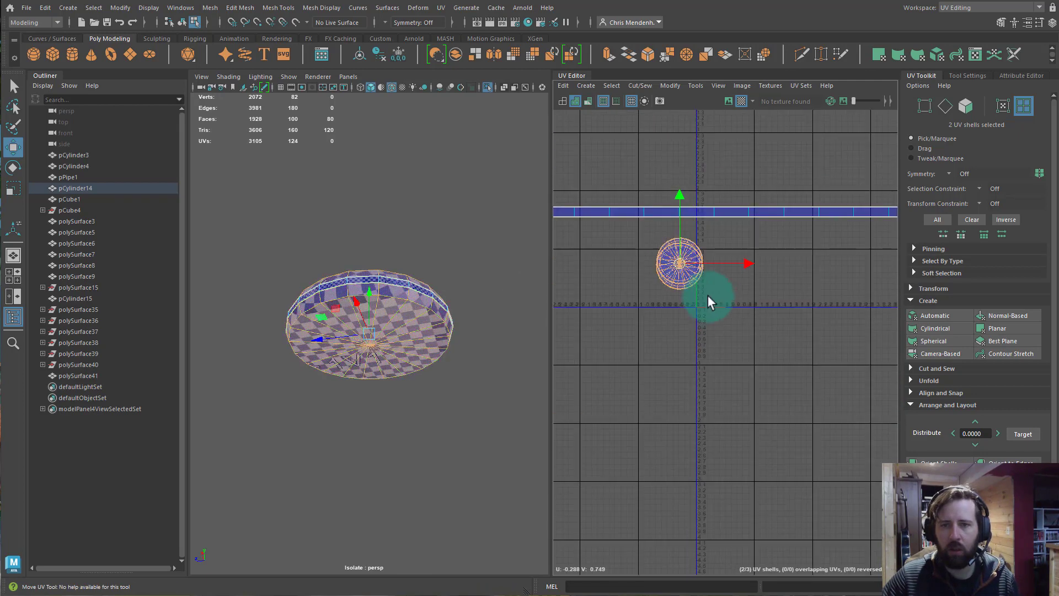
# - Scale all three of the disc's UV shells down together, and show the complete wind chime again in object mode
pyautogui.moveTo(629, 137); pyautogui.dragTo(757, 333)
pyautogui.press('r')
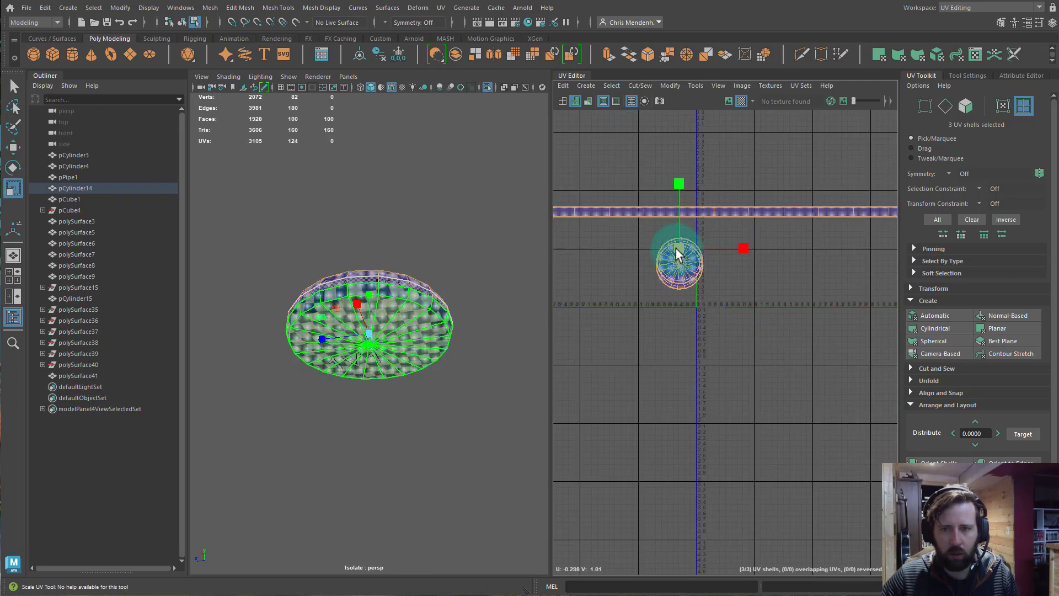
pyautogui.moveTo(679, 249); pyautogui.dragTo(716, 309)
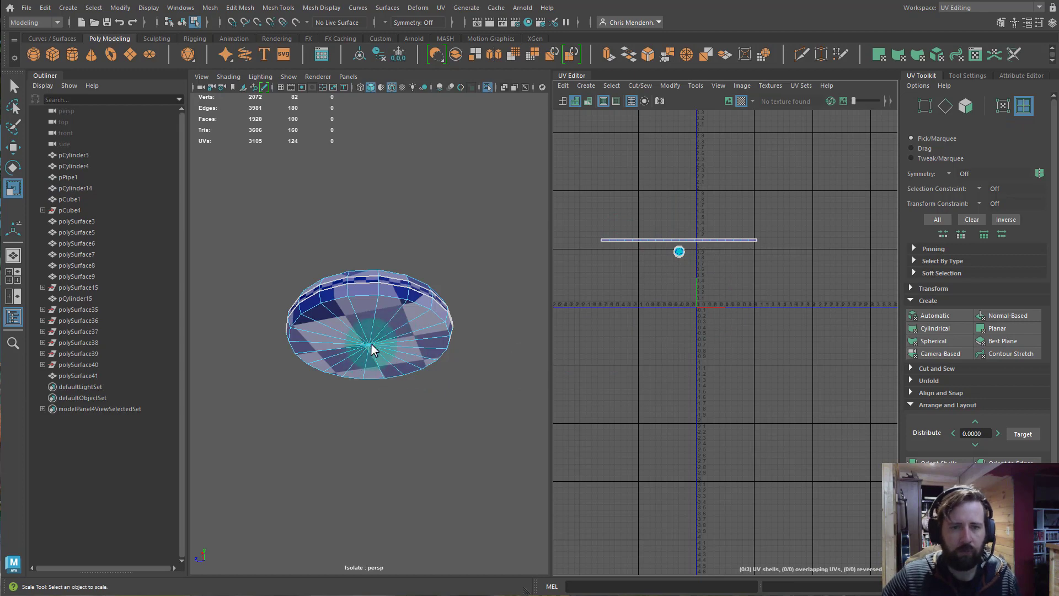
pyautogui.moveTo(372, 348); pyautogui.dragTo(474, 288, button='right')
pyautogui.hotkey('ctrl', '1')
# - Select the thin central string above the clapper disc and apply a camera-based UV projection to it
pyautogui.keyDown('alt'); pyautogui.moveTo(428, 374); pyautogui.dragTo(424, 401); pyautogui.keyUp('alt')
pyautogui.keyDown('alt'); pyautogui.moveTo(424, 402); pyautogui.dragTo(371, 381, button='right'); pyautogui.keyUp('alt')
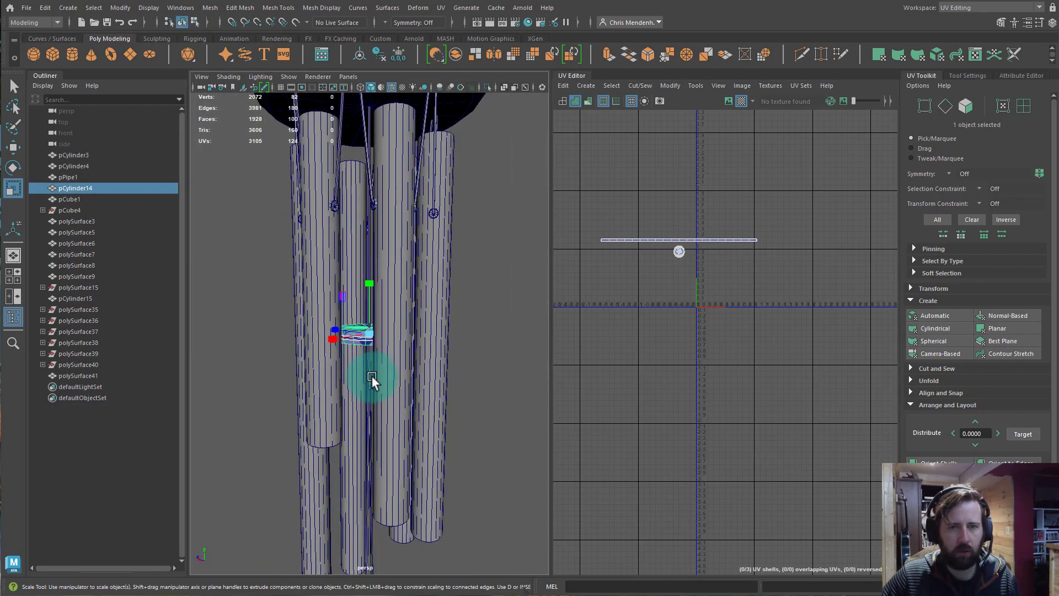
pyautogui.keyDown('alt'); pyautogui.moveTo(356, 322); pyautogui.dragTo(388, 302); pyautogui.keyUp('alt')
pyautogui.click(347, 203)
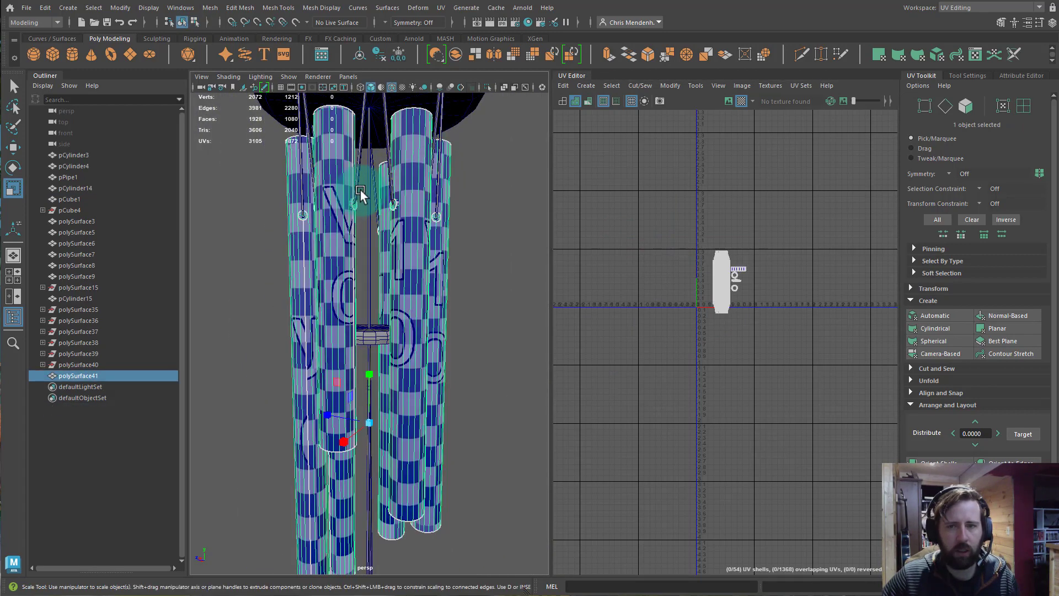
pyautogui.click(359, 190)
pyautogui.click(369, 237)
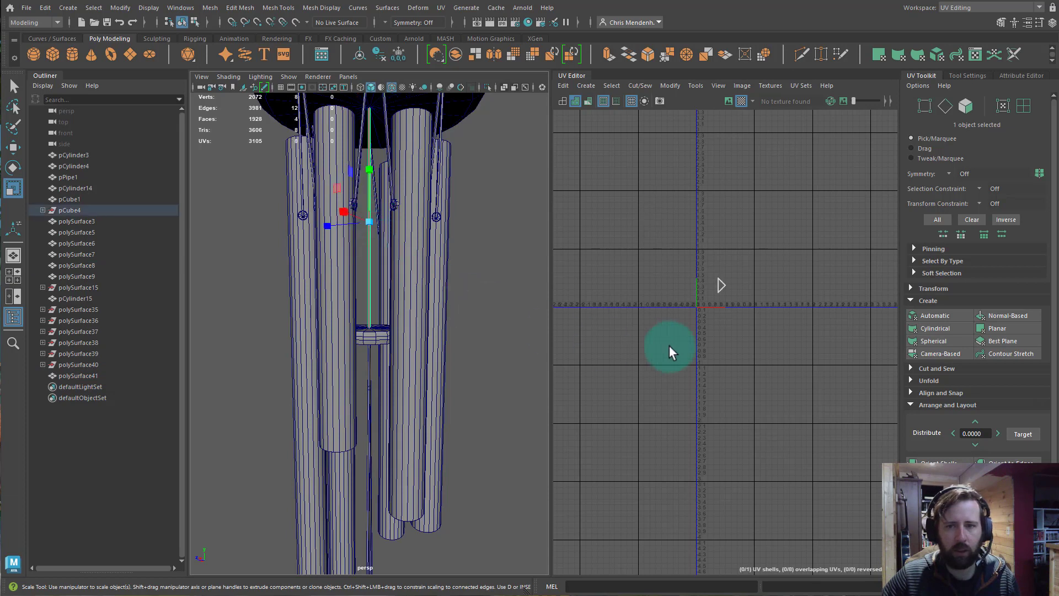
pyautogui.press('f')
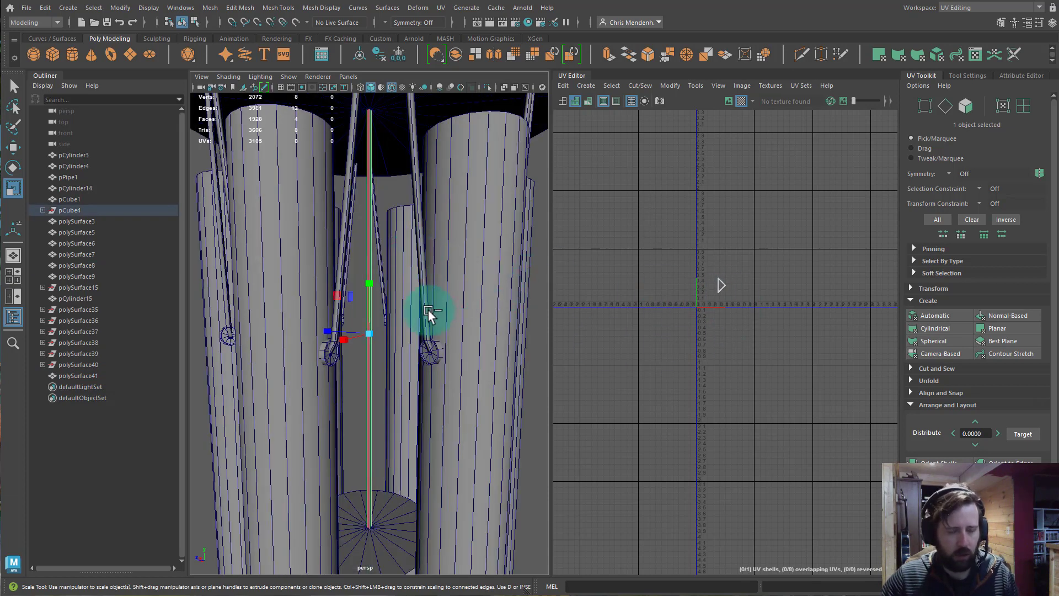
pyautogui.moveTo(370, 407); pyautogui.dragTo(392, 255, button='right')
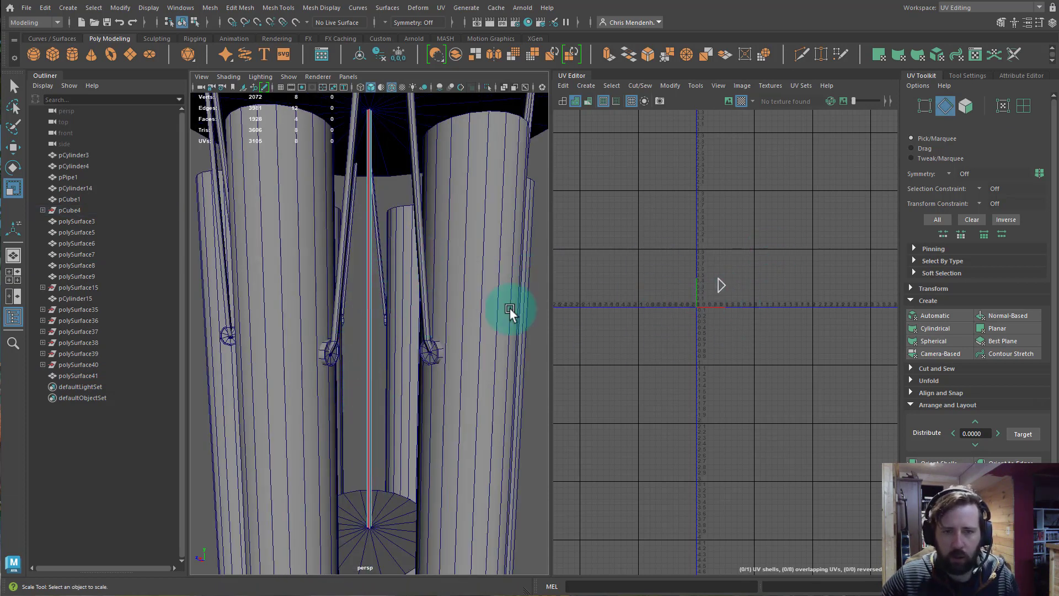
pyautogui.click(368, 303)
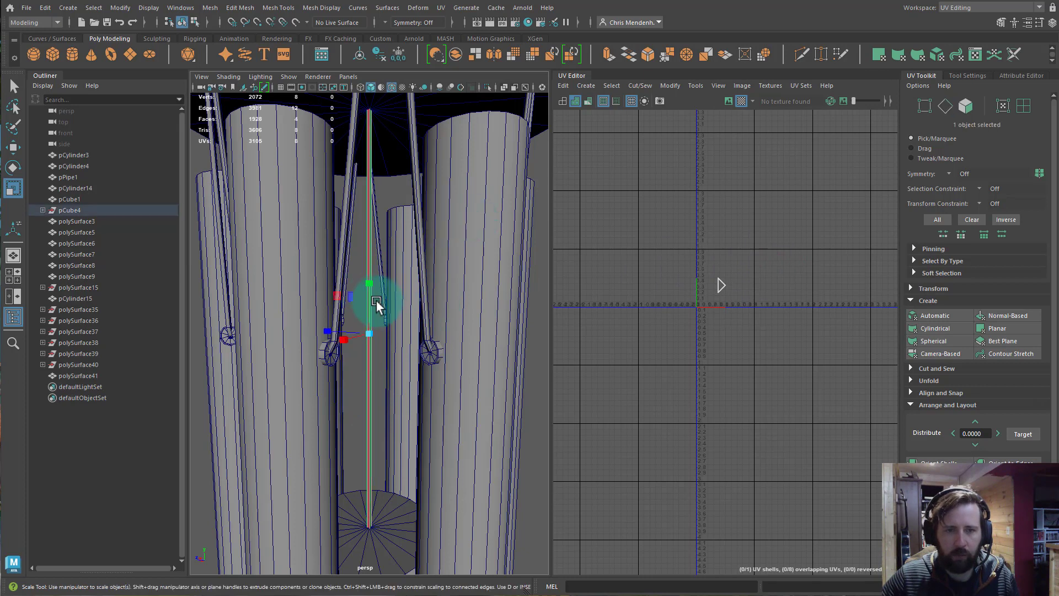
pyautogui.click(940, 351)
pyautogui.press('f')
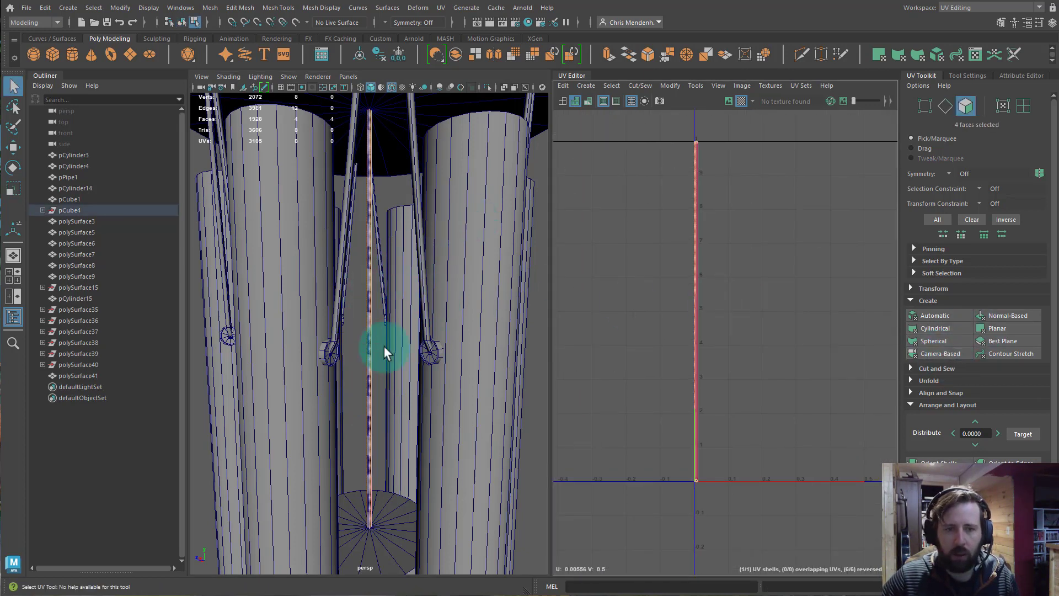
# - Cut the upper string's UVs along one lengthwise edge and unfold the whole shell
pyautogui.moveTo(383, 292); pyautogui.dragTo(373, 274, button='right')
pyautogui.click(370, 269)
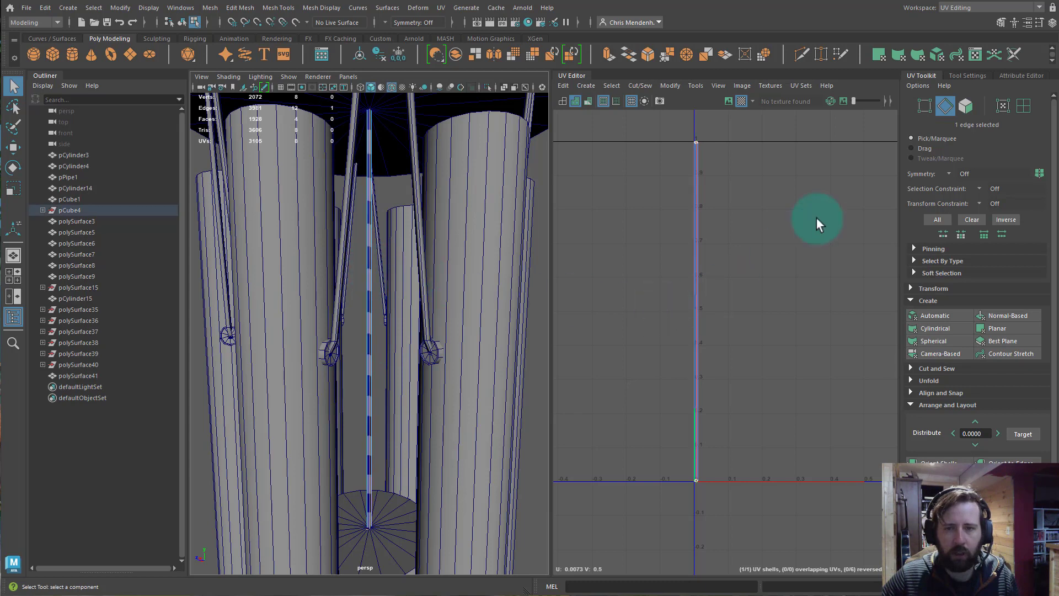
pyautogui.press('r')
pyautogui.keyDown('shift'); pyautogui.moveTo(707, 275); pyautogui.dragTo(651, 220, button='right'); pyautogui.keyUp('shift')
pyautogui.moveTo(651, 220); pyautogui.dragTo(852, 341)
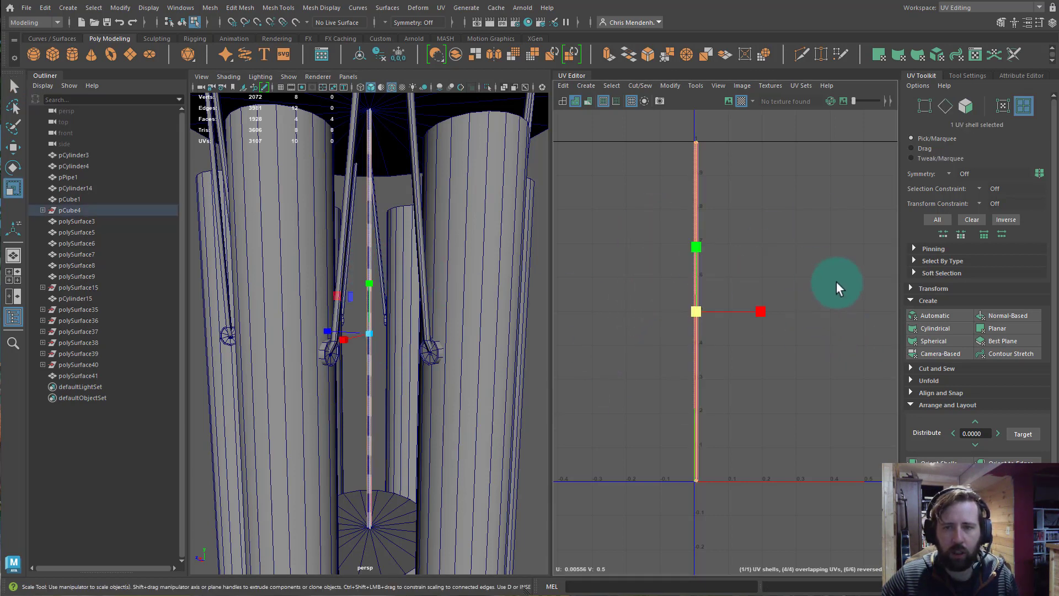
pyautogui.keyDown('shift'); pyautogui.moveTo(837, 282); pyautogui.dragTo(684, 352, button='right'); pyautogui.keyUp('shift')
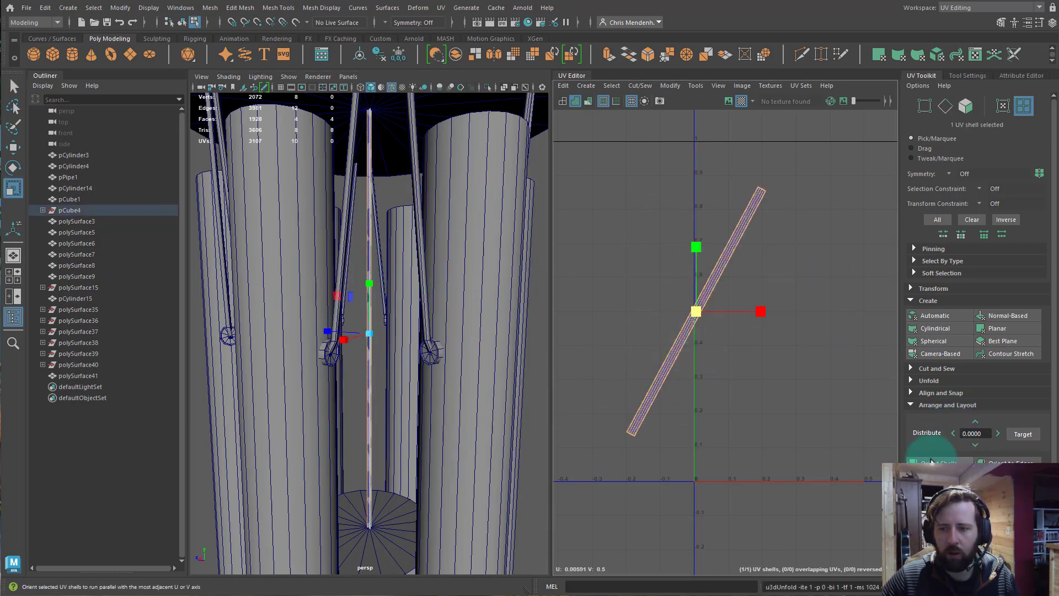
# - Orient the upper string's unfolded shell upright and move it to about U -0.19, V 0.495
pyautogui.click(931, 461)
pyautogui.press('w')
pyautogui.moveTo(697, 316); pyautogui.dragTo(630, 317)
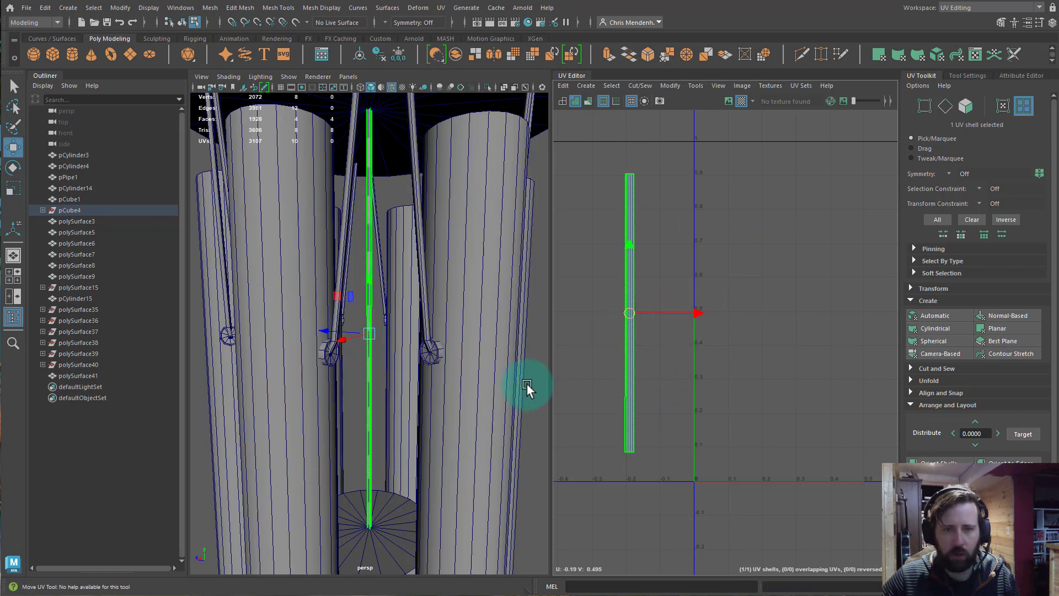
# - Isolate the string hanging below the disc and apply a camera-based UV projection showing its looped shape
pyautogui.keyDown('alt'); pyautogui.moveTo(420, 430); pyautogui.dragTo(421, 270, button='middle'); pyautogui.keyUp('alt')
pyautogui.keyDown('alt'); pyautogui.moveTo(421, 270); pyautogui.dragTo(398, 419, button='right'); pyautogui.keyUp('alt')
pyautogui.keyDown('alt'); pyautogui.moveTo(398, 419); pyautogui.dragTo(418, 259, button='middle'); pyautogui.keyUp('alt')
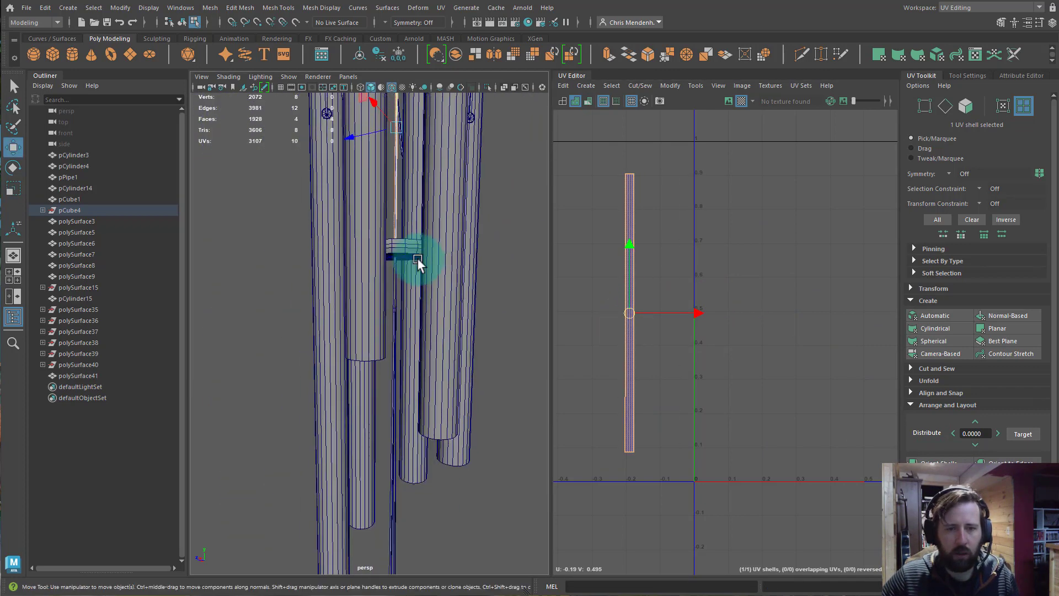
pyautogui.click(396, 319)
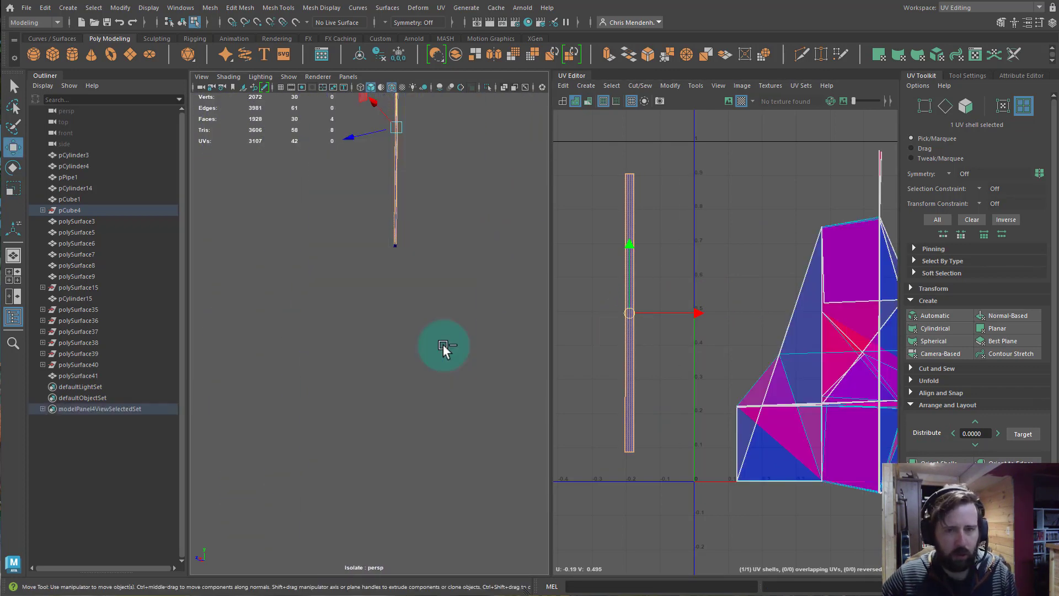
pyautogui.moveTo(406, 359); pyautogui.dragTo(493, 245, button='right')
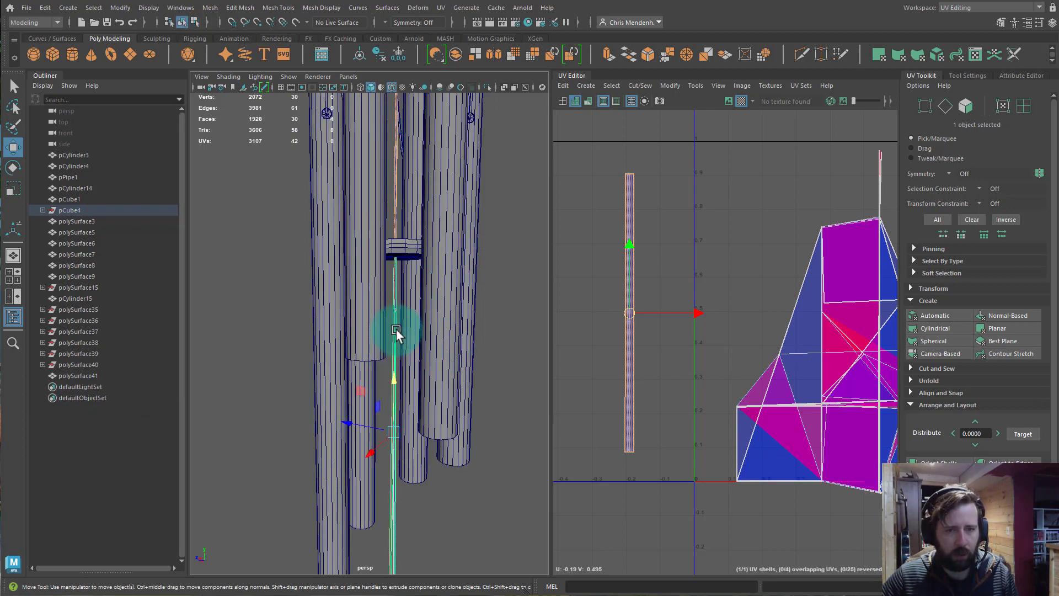
pyautogui.hotkey('ctrl', '1')
pyautogui.press('f')
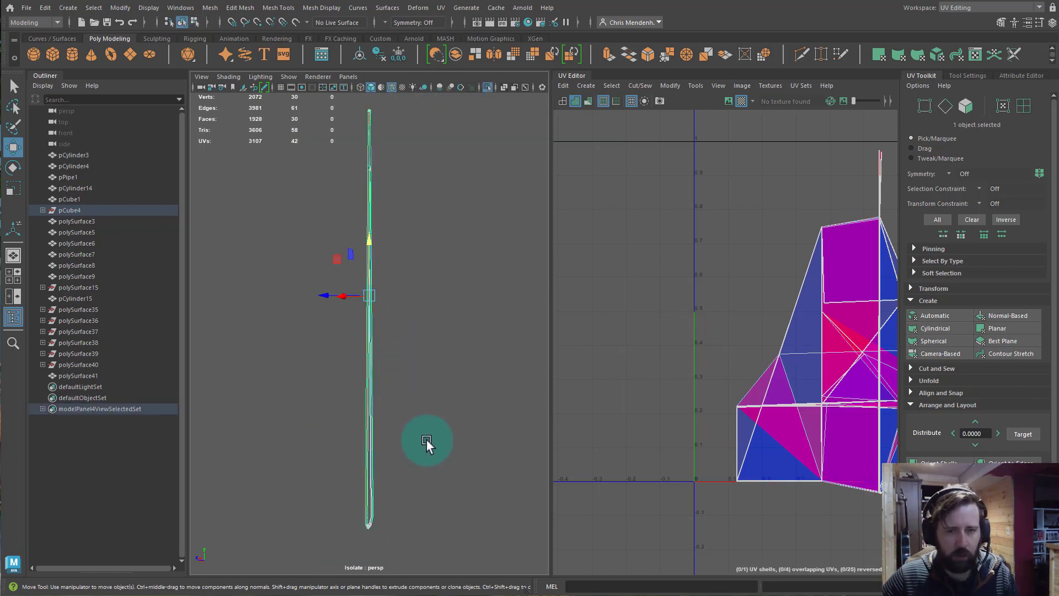
pyautogui.keyDown('alt'); pyautogui.moveTo(426, 439); pyautogui.dragTo(360, 436); pyautogui.keyUp('alt')
pyautogui.click(932, 356)
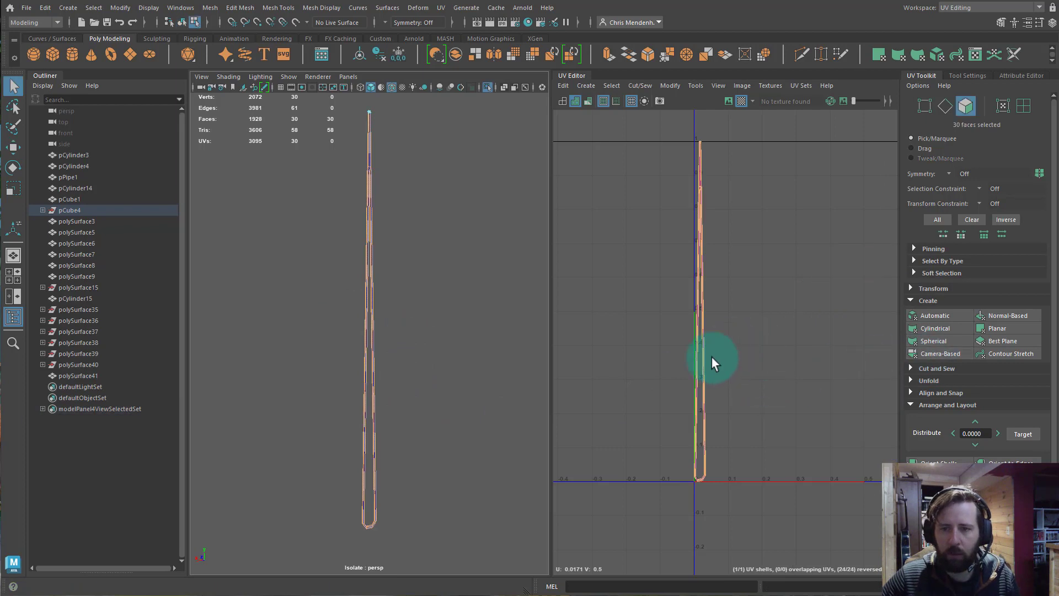
# - Select the lengthwise edges along the lower string and its loop, and cut the UVs along them
pyautogui.keyDown('alt'); pyautogui.moveTo(414, 275); pyautogui.dragTo(439, 361, button='middle'); pyautogui.keyUp('alt')
pyautogui.keyDown('alt'); pyautogui.moveTo(439, 361); pyautogui.dragTo(546, 343, button='right'); pyautogui.keyUp('alt')
pyautogui.keyDown('alt'); pyautogui.moveTo(546, 343); pyautogui.dragTo(503, 321, button='middle'); pyautogui.keyUp('alt')
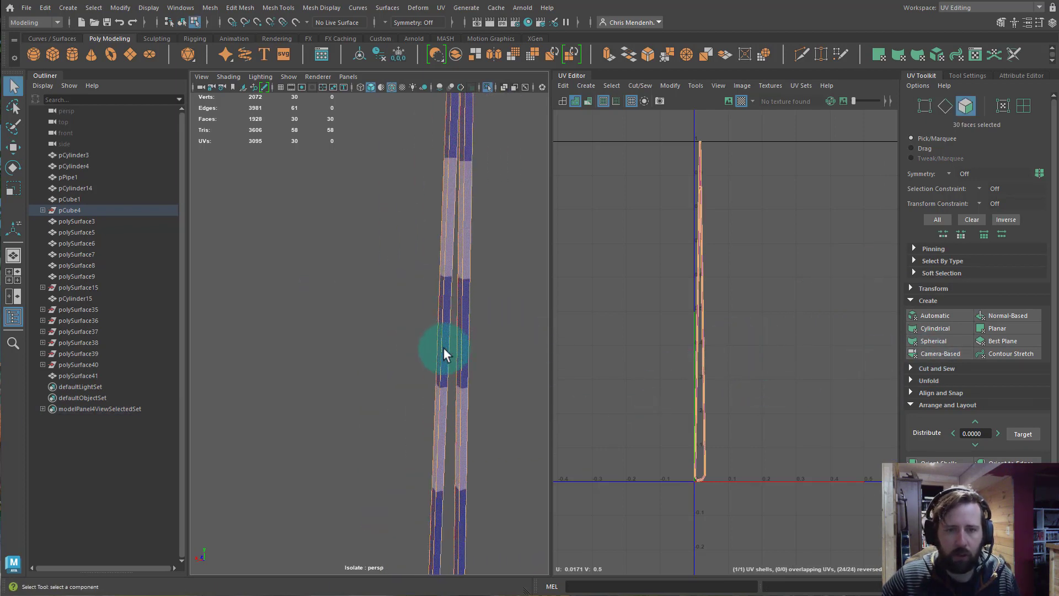
pyautogui.moveTo(443, 349); pyautogui.dragTo(447, 287, button='right')
pyautogui.keyDown('alt'); pyautogui.moveTo(472, 201); pyautogui.dragTo(447, 401, button='middle'); pyautogui.keyUp('alt')
pyautogui.click(399, 276)
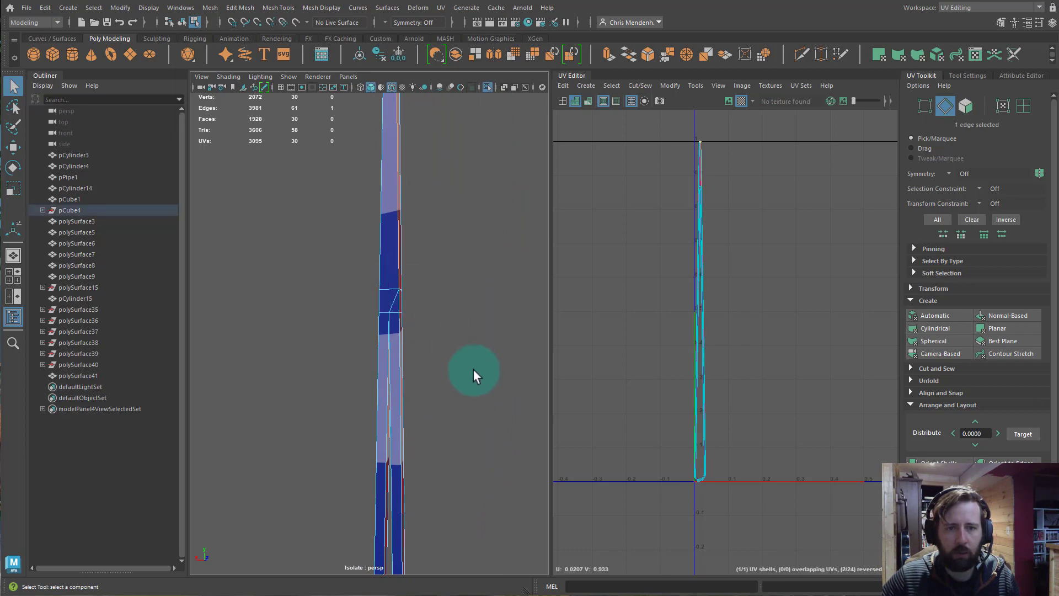
pyautogui.keyDown('shift'); pyautogui.doubleClick(398, 301); pyautogui.keyUp('shift')
pyautogui.moveTo(469, 343)
pyautogui.keyDown('alt'); pyautogui.mouseDown()
pyautogui.moveTo(421, 203)
pyautogui.moveTo(472, 225)
pyautogui.moveTo(465, 322)
pyautogui.moveTo(494, 231)
pyautogui.moveTo(467, 308)
pyautogui.moveTo(465, 231)
pyautogui.moveTo(444, 173)
pyautogui.mouseUp(); pyautogui.keyUp('alt')
pyautogui.keyDown('shift'); pyautogui.doubleClick(441, 171); pyautogui.keyUp('shift')
pyautogui.keyDown('alt'); pyautogui.moveTo(473, 352); pyautogui.dragTo(530, 103, button='middle'); pyautogui.keyUp('alt')
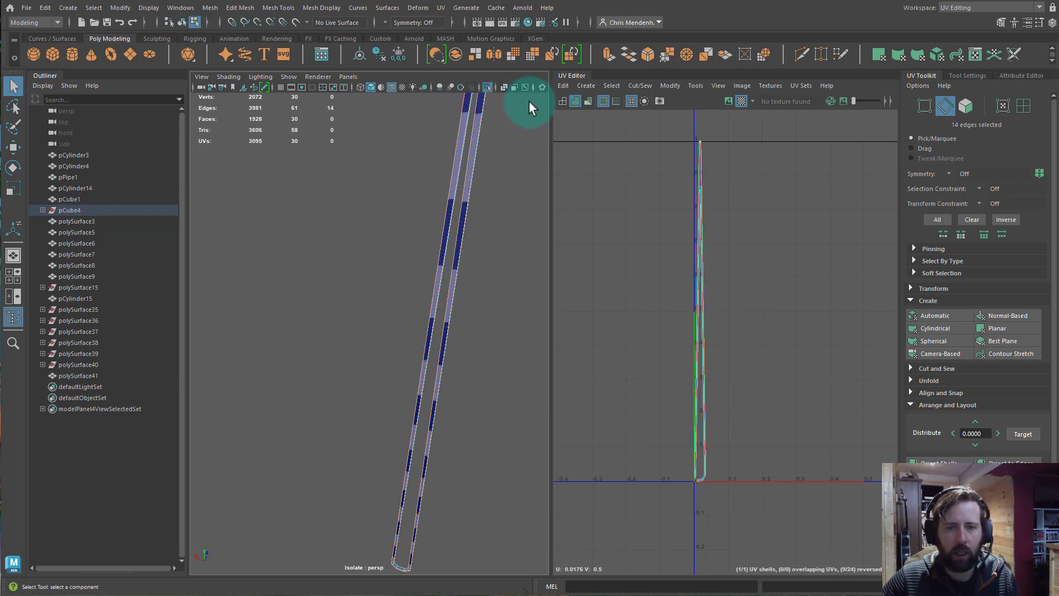
pyautogui.keyDown('alt'); pyautogui.moveTo(488, 370); pyautogui.dragTo(487, 232, button='middle'); pyautogui.keyUp('alt')
# - Move the lower string's larger cut shell to about U 0.3, V 0.5 and unfold it
pyautogui.press('w')
pyautogui.moveTo(674, 286); pyautogui.dragTo(701, 302, button='right')
pyautogui.click(701, 303)
pyautogui.moveTo(700, 313); pyautogui.dragTo(796, 314)
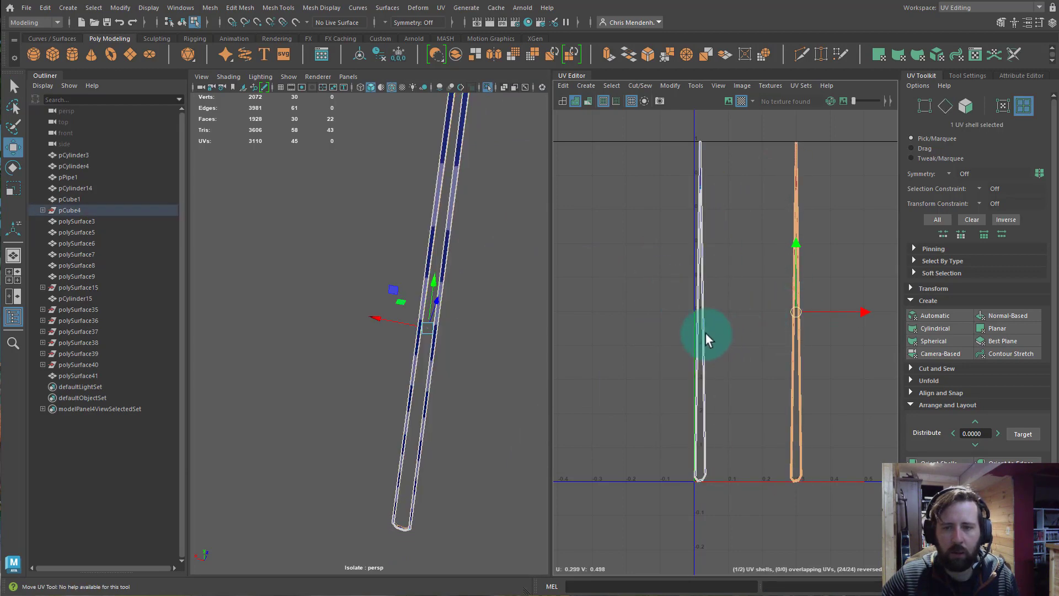
pyautogui.hotkey('ctrl', 'u')
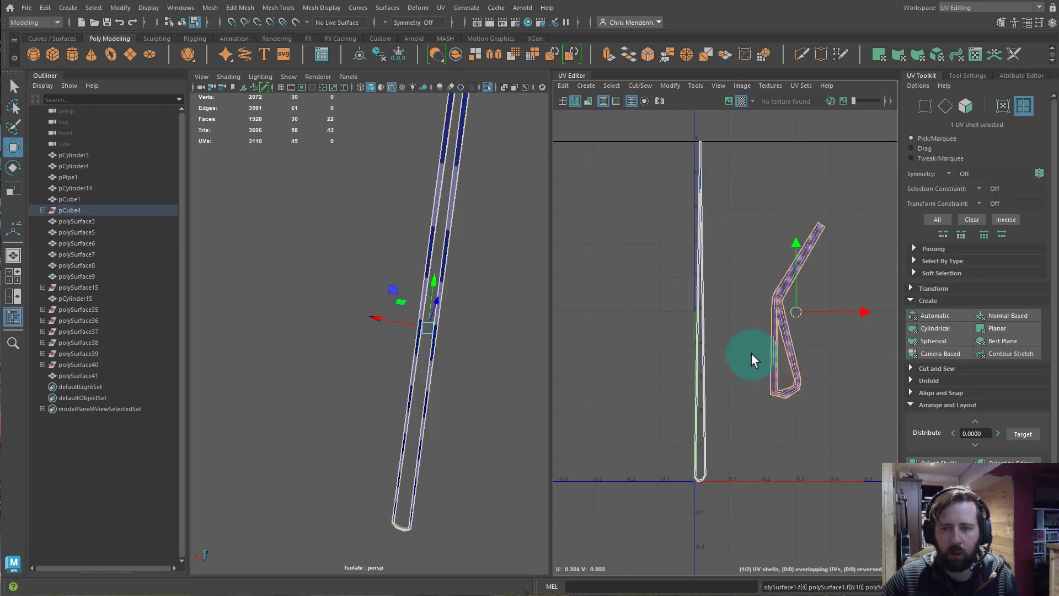
# - Unfold the lower string's remaining narrow shell and move it to about U -0.05, V 0.43
pyautogui.click(696, 300)
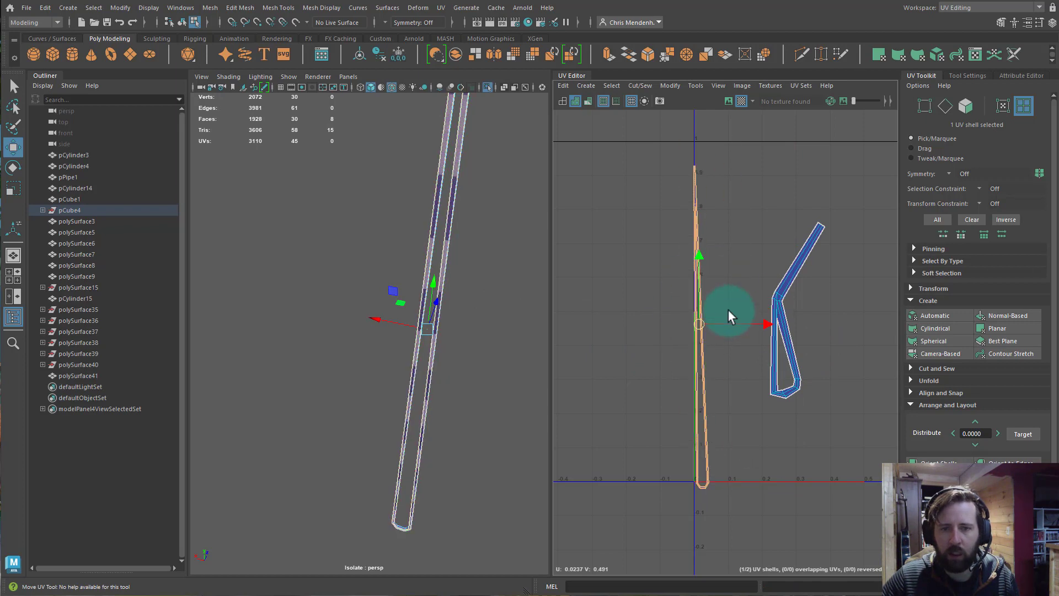
pyautogui.moveTo(691, 313); pyautogui.dragTo(669, 336)
pyautogui.keyDown('alt'); pyautogui.moveTo(425, 255); pyautogui.dragTo(387, 241); pyautogui.keyUp('alt')
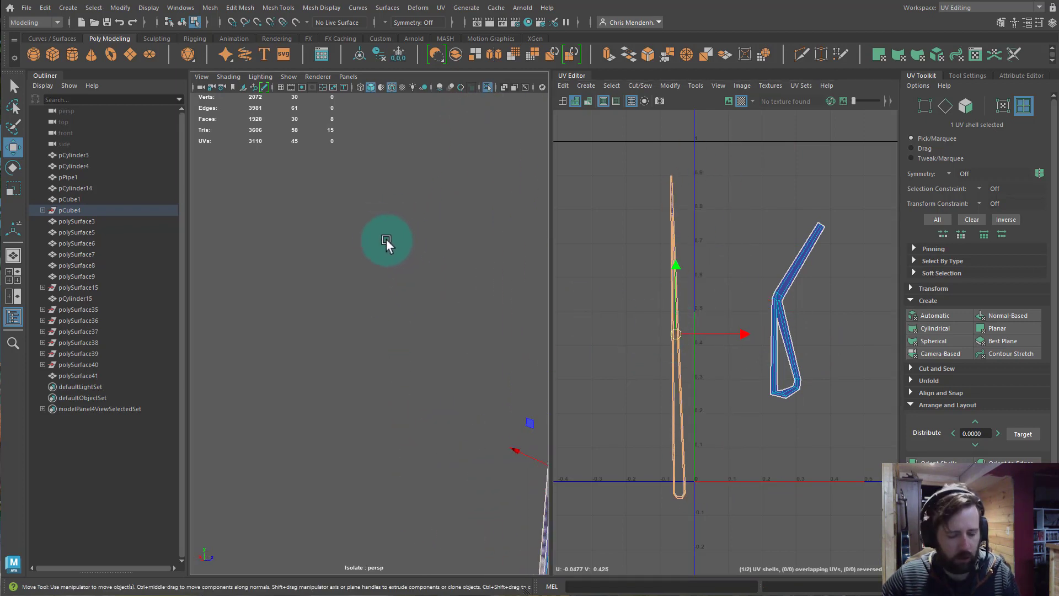
pyautogui.press('f')
pyautogui.keyDown('alt'); pyautogui.moveTo(448, 321); pyautogui.dragTo(323, 334); pyautogui.keyUp('alt')
pyautogui.keyDown('alt'); pyautogui.moveTo(324, 334); pyautogui.dragTo(509, 370, button='right'); pyautogui.keyUp('alt')
pyautogui.keyDown('alt'); pyautogui.moveTo(508, 370); pyautogui.dragTo(600, 353); pyautogui.keyUp('alt')
# - Try a directional unfold on the lower string's wide bent shell and undo it
pyautogui.moveTo(781, 299); pyautogui.dragTo(683, 273, button='right')
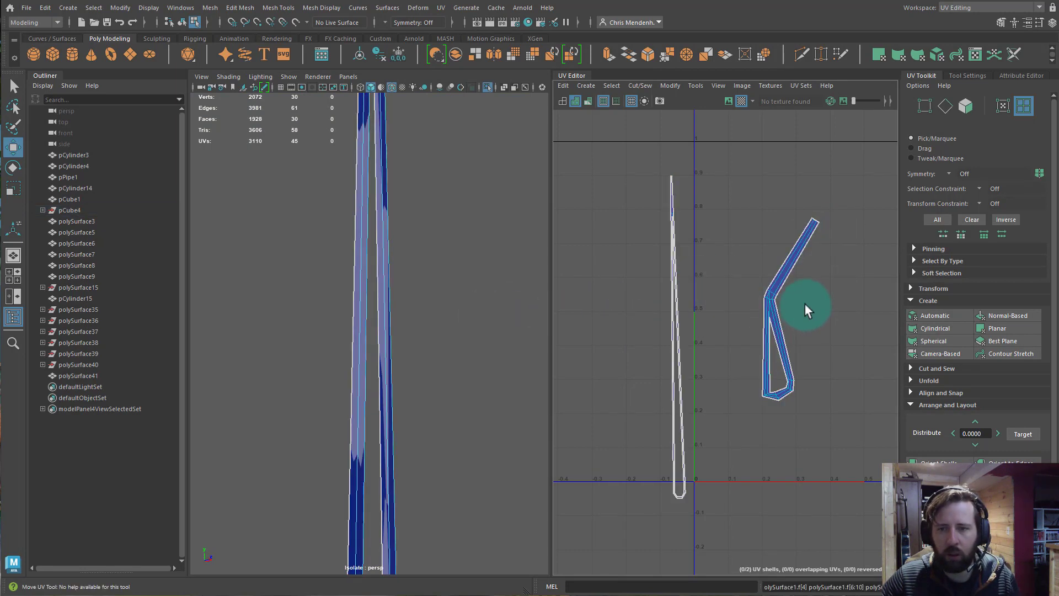
pyautogui.click(779, 295)
pyautogui.moveTo(778, 297); pyautogui.dragTo(669, 309, button='right')
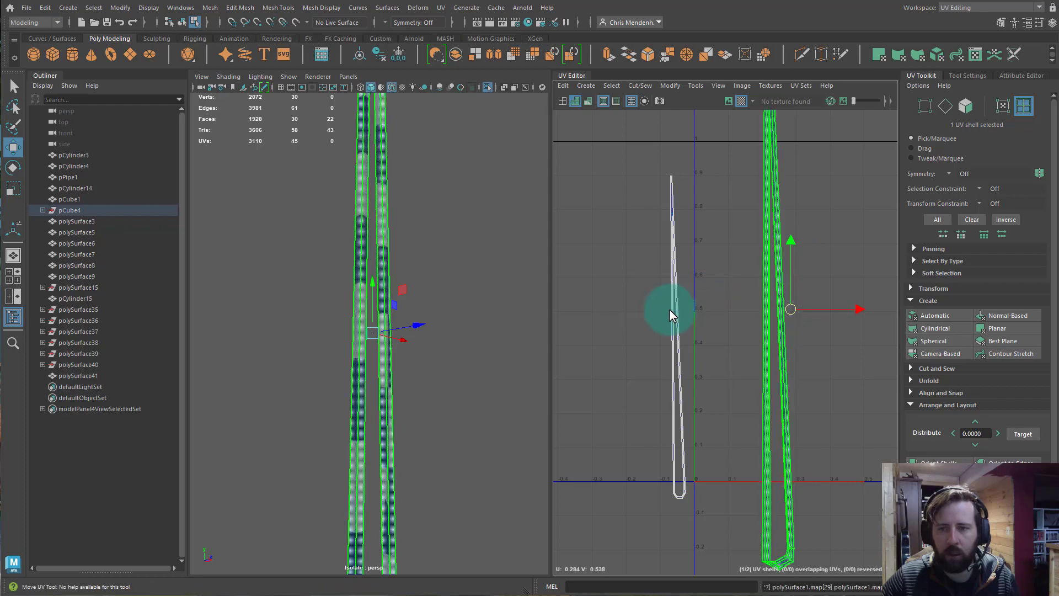
pyautogui.scroll(-3, 794, 326)
pyautogui.scroll(3, 818, 356)
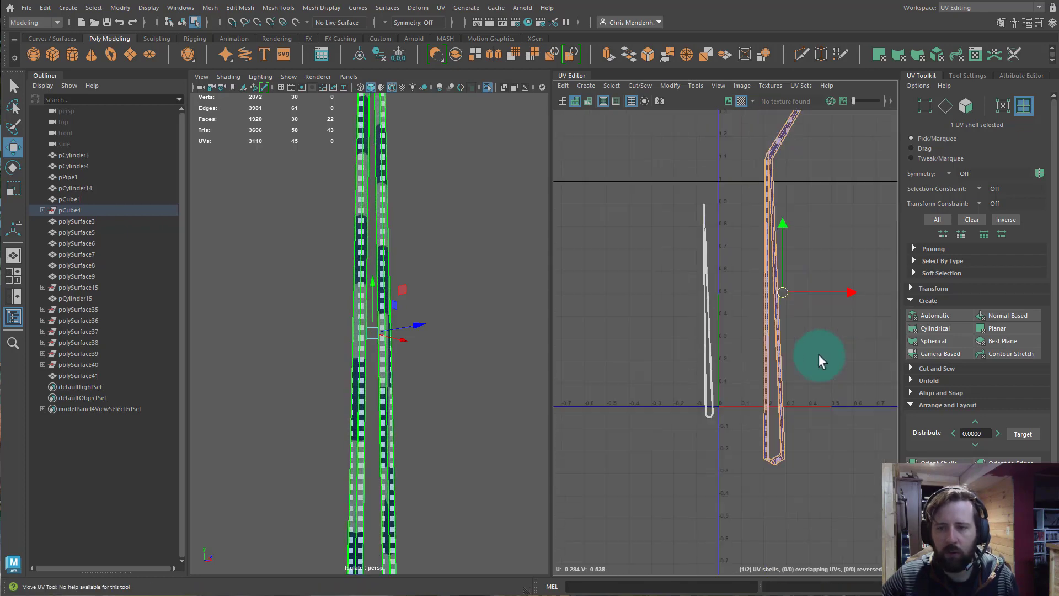
pyautogui.hotkey('ctrl', 'z')
# - Unfold the lower string's wide bent shell along V
pyautogui.keyDown('shift'); pyautogui.rightClick(757, 312); pyautogui.keyUp('shift')
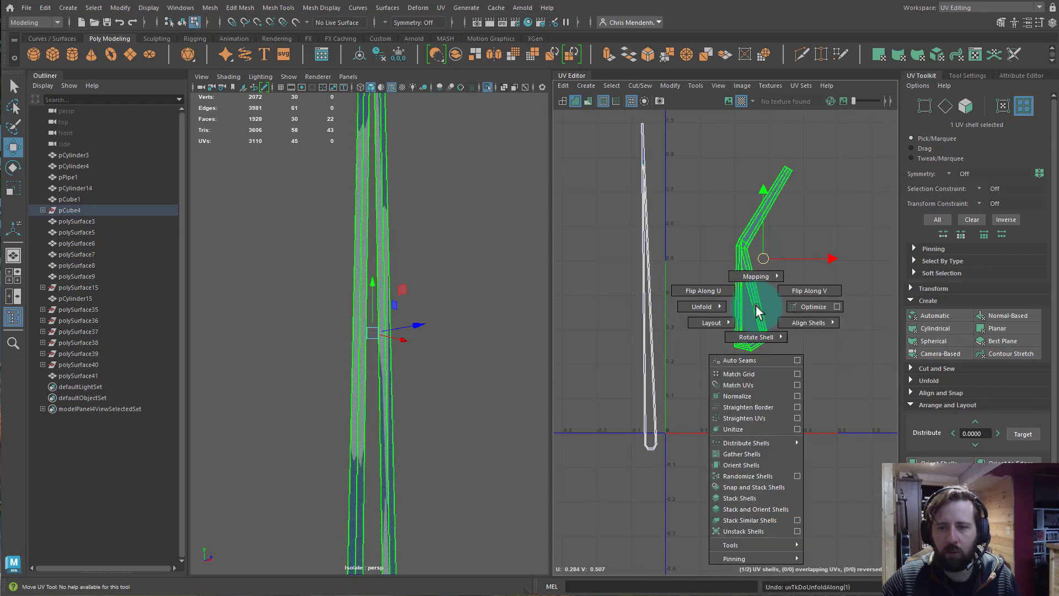
pyautogui.keyDown('shift'); pyautogui.moveTo(756, 306); pyautogui.dragTo(616, 319, button='right'); pyautogui.keyUp('shift')
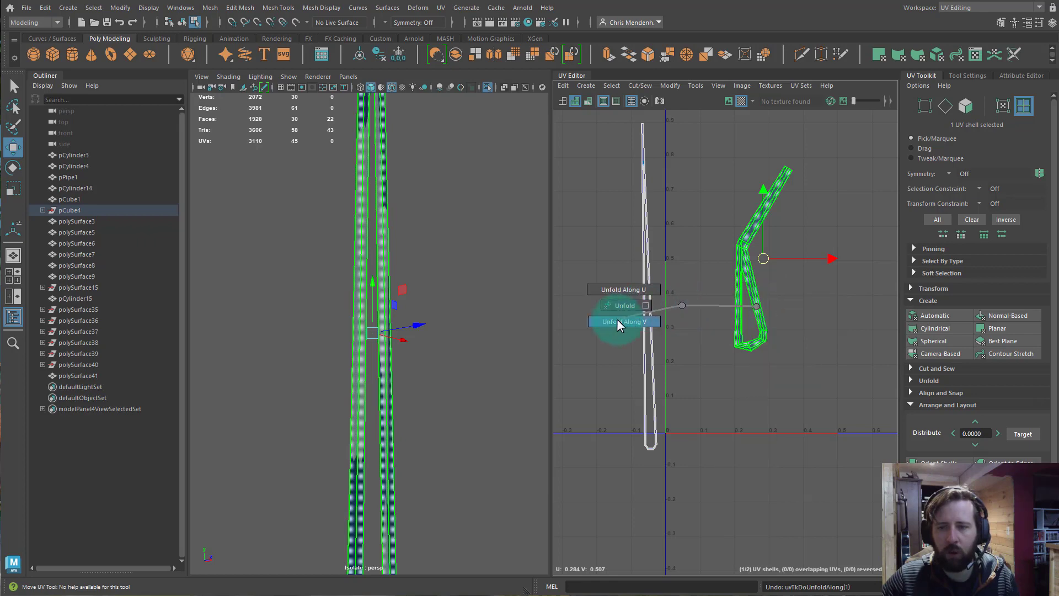
pyautogui.keyDown('alt'); pyautogui.moveTo(808, 294); pyautogui.dragTo(775, 555, button='middle'); pyautogui.keyUp('alt')
# - Move the four UVs at the slanted upper end of the wide shell to about U 0.23, V 1.37
pyautogui.moveTo(748, 246); pyautogui.dragTo(732, 217, button='right')
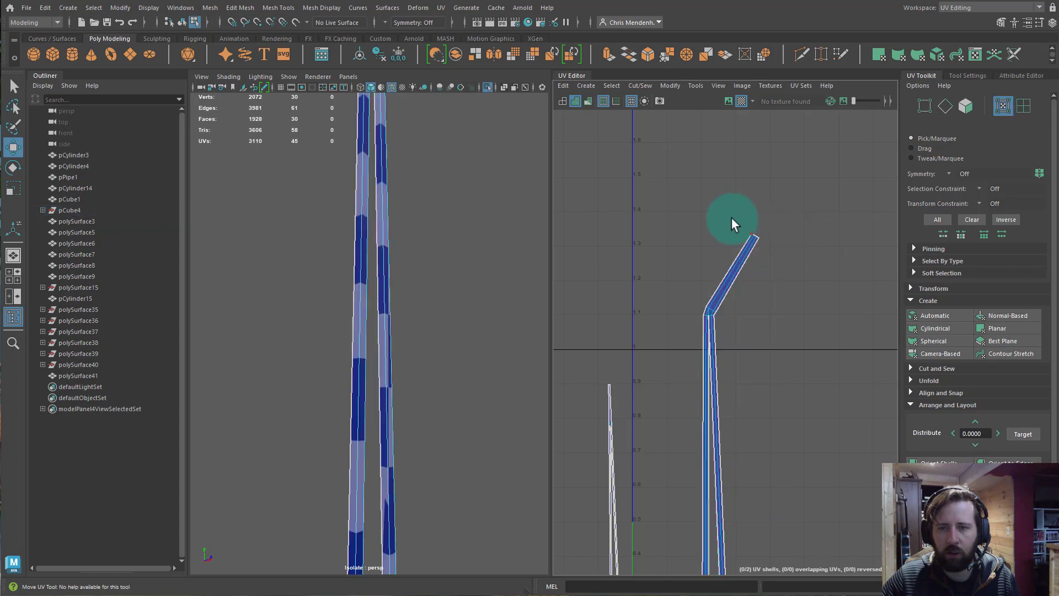
pyautogui.click(755, 234)
pyautogui.moveTo(714, 216); pyautogui.dragTo(706, 219)
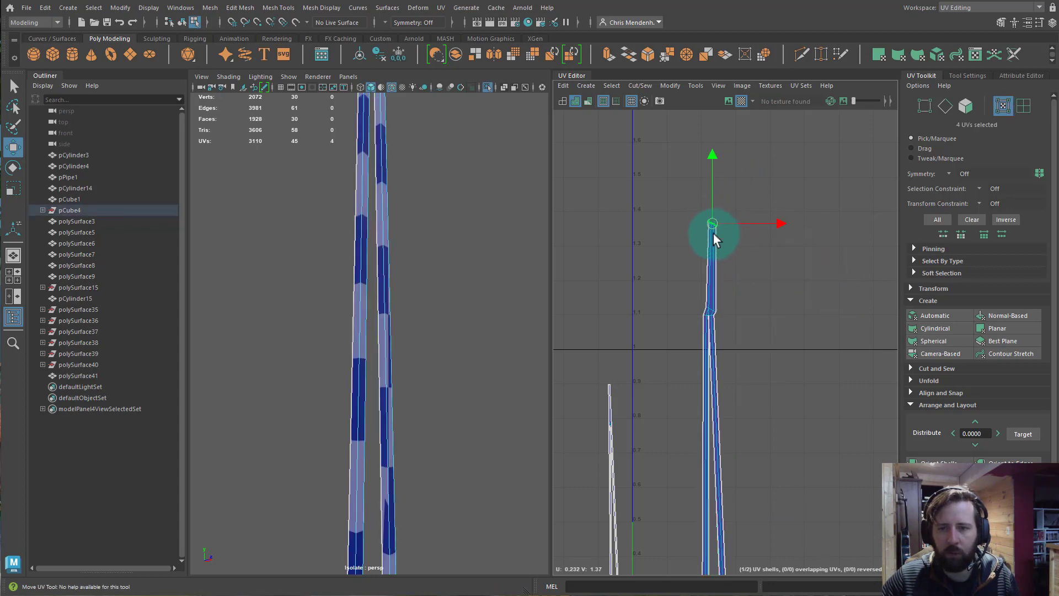
# - Shift the four UVs at the wide shell's upper bend along U at about V 1.12 to line up with the string below
pyautogui.keyDown('alt'); pyautogui.moveTo(717, 331); pyautogui.dragTo(708, 297, button='middle'); pyautogui.keyUp('alt')
pyautogui.keyDown('alt'); pyautogui.moveTo(708, 296); pyautogui.dragTo(852, 307, button='right'); pyautogui.keyUp('alt')
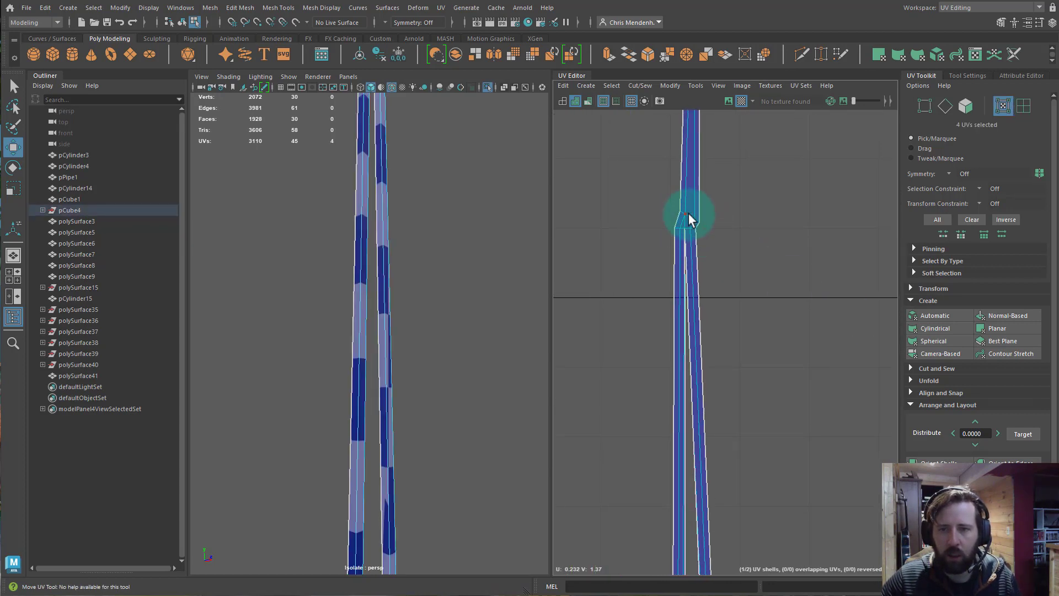
pyautogui.moveTo(713, 224); pyautogui.dragTo(712, 223)
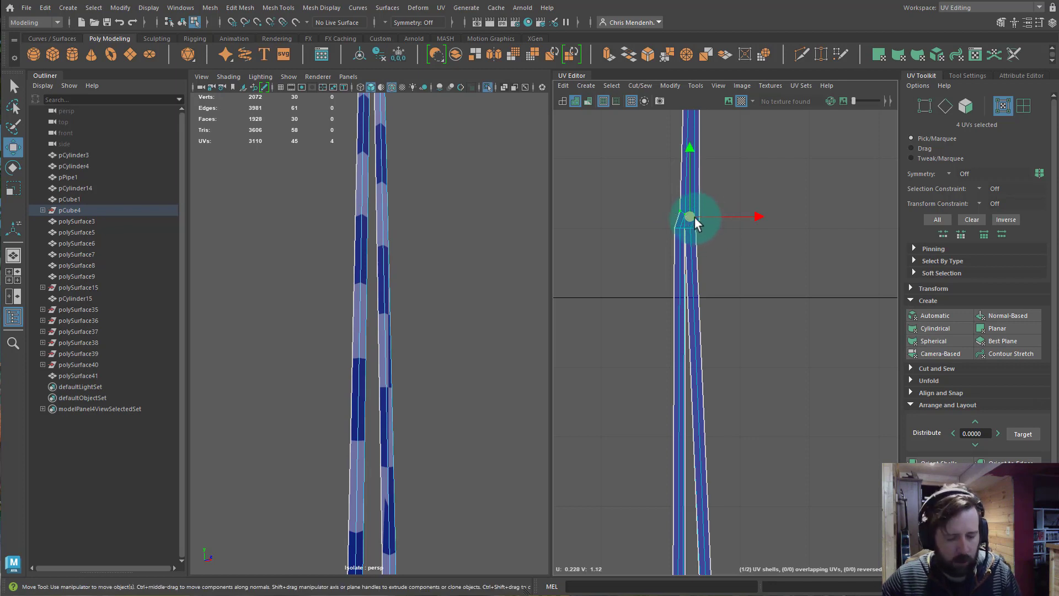
pyautogui.press('r')
pyautogui.press('w')
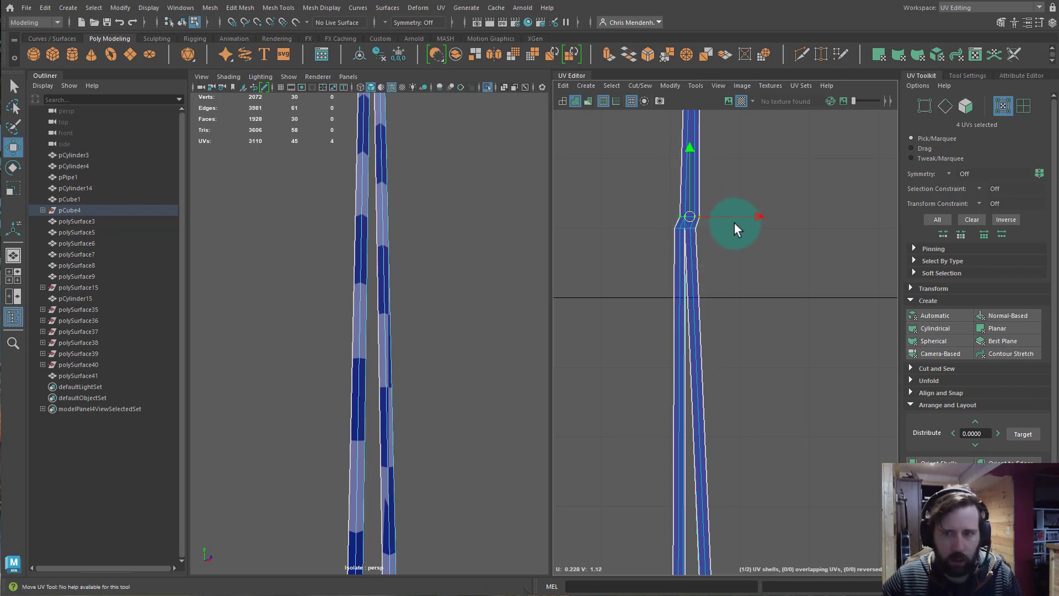
pyautogui.moveTo(760, 214); pyautogui.dragTo(757, 214)
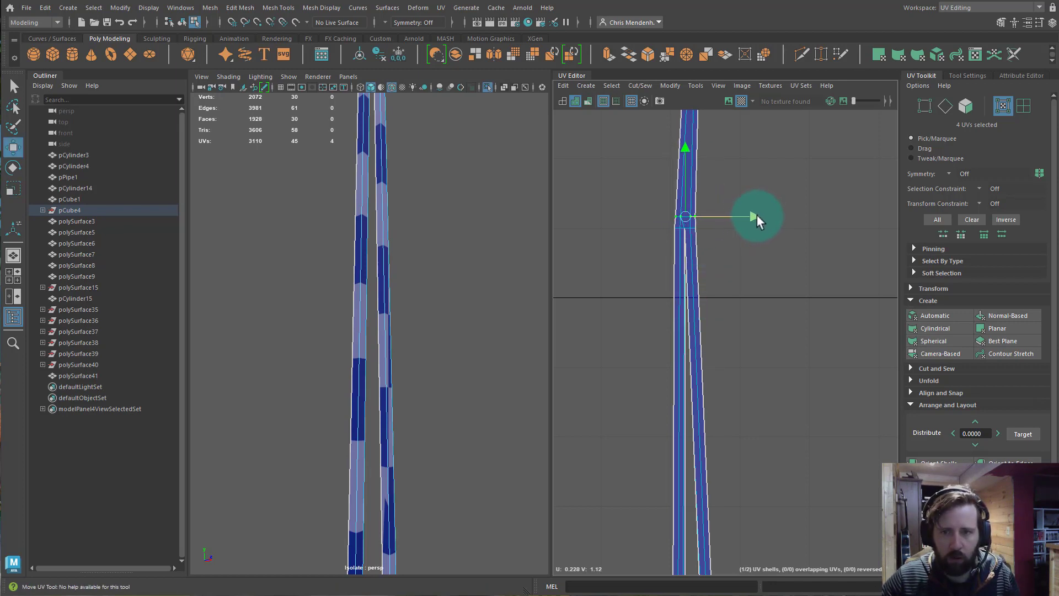
# - Flatten the four UVs at the wide shell's upper end along V and move them to about U 0.22, V 1.37
pyautogui.keyDown('alt'); pyautogui.moveTo(703, 161); pyautogui.dragTo(695, 390, button='middle'); pyautogui.keyUp('alt')
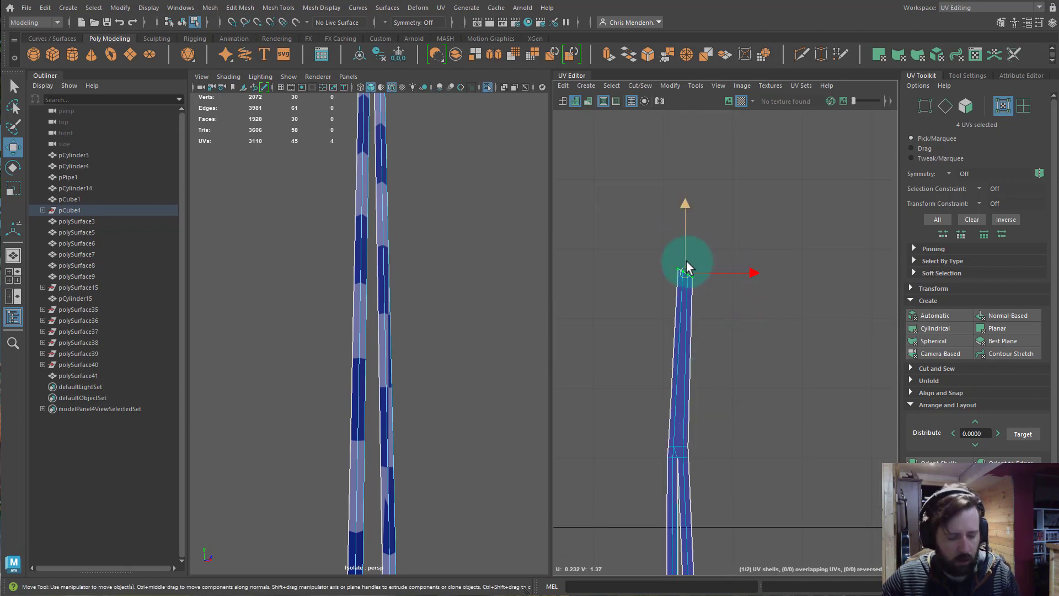
pyautogui.press('r')
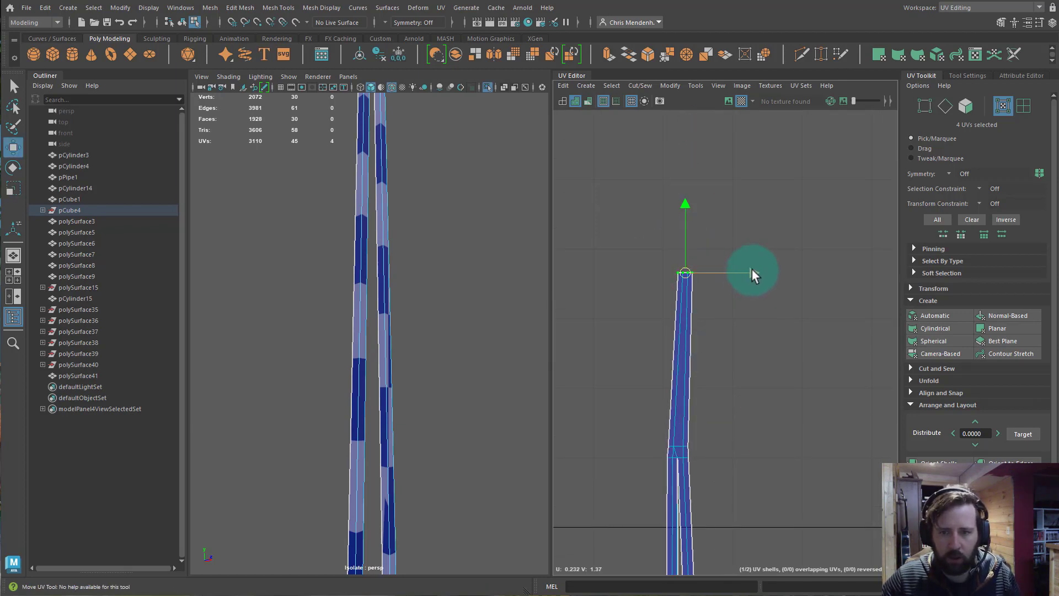
pyautogui.moveTo(753, 269); pyautogui.dragTo(746, 269)
pyautogui.keyDown('alt'); pyautogui.moveTo(738, 339); pyautogui.dragTo(838, 163, button='middle'); pyautogui.keyUp('alt')
pyautogui.keyDown('alt'); pyautogui.moveTo(838, 166); pyautogui.dragTo(634, 341, button='right'); pyautogui.keyUp('alt')
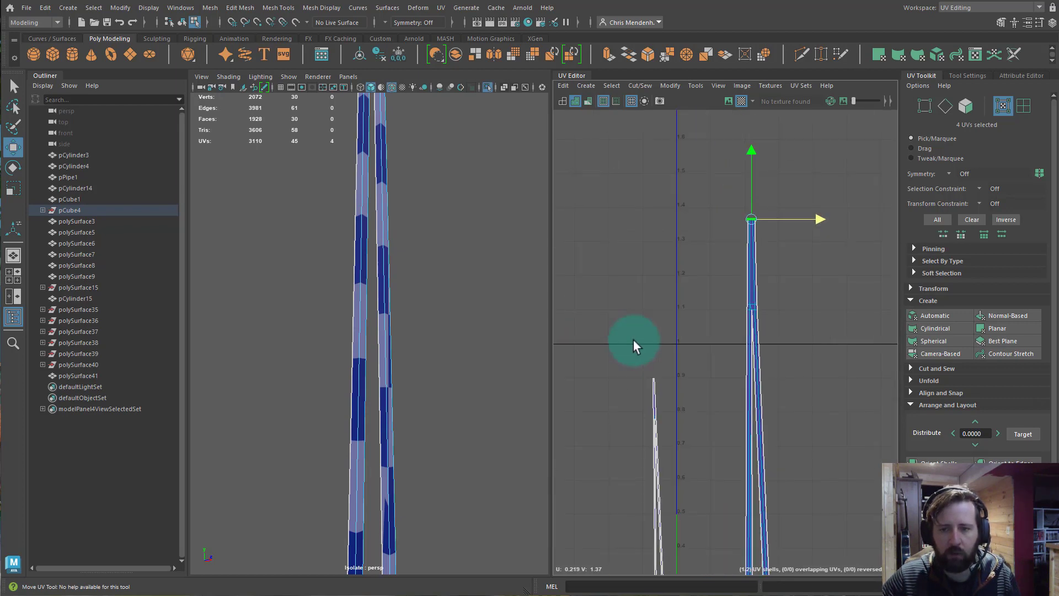
# - Orient the lower string's narrow and wide shells parallel to the UV axes
pyautogui.keyDown('alt'); pyautogui.moveTo(787, 366); pyautogui.dragTo(756, 153, button='middle'); pyautogui.keyUp('alt')
pyautogui.keyDown('alt'); pyautogui.moveTo(630, 228); pyautogui.dragTo(650, 399, button='middle'); pyautogui.keyUp('alt')
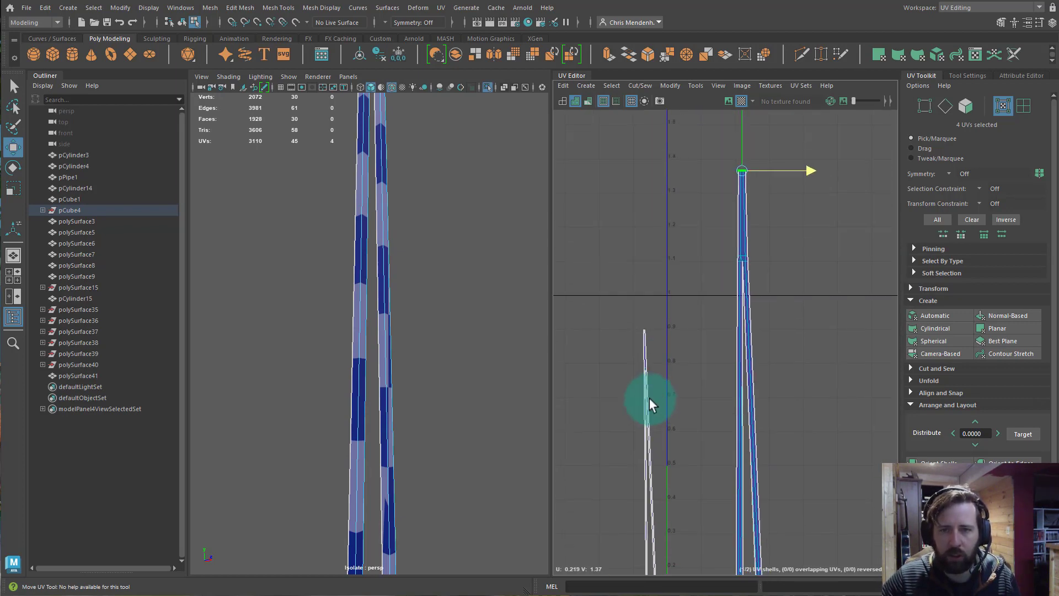
pyautogui.keyDown('alt'); pyautogui.moveTo(605, 308); pyautogui.dragTo(896, 422, button='right'); pyautogui.keyUp('alt')
pyautogui.keyDown('alt'); pyautogui.moveTo(788, 476); pyautogui.dragTo(763, 204, button='middle'); pyautogui.keyUp('alt')
pyautogui.keyDown('alt'); pyautogui.moveTo(801, 447); pyautogui.dragTo(674, 306, button='middle'); pyautogui.keyUp('alt')
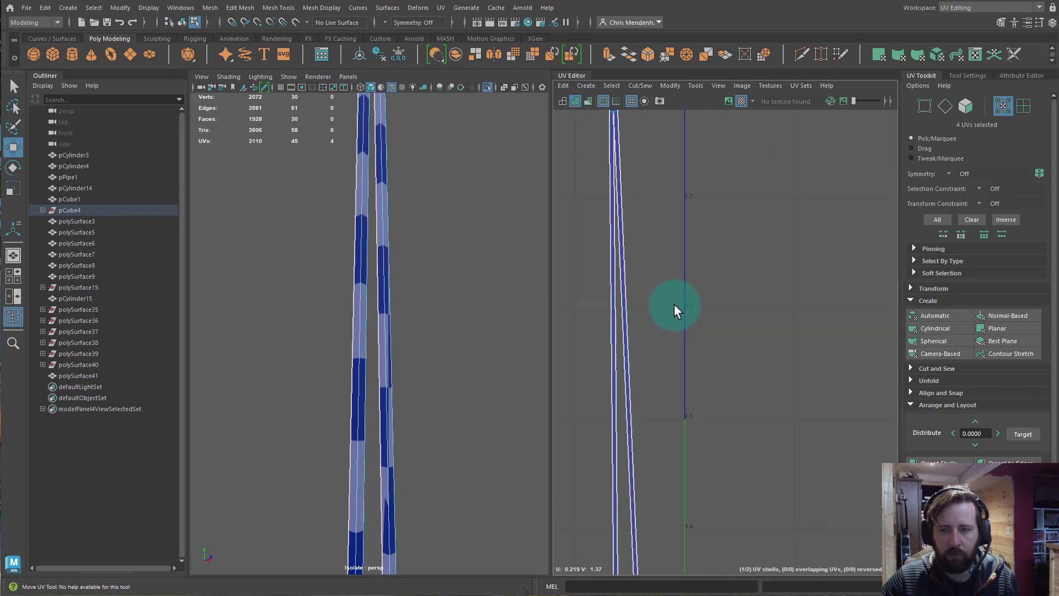
pyautogui.keyDown('alt'); pyautogui.moveTo(721, 434); pyautogui.dragTo(827, 292, button='middle'); pyautogui.keyUp('alt')
pyautogui.keyDown('alt'); pyautogui.moveTo(828, 295); pyautogui.dragTo(719, 334, button='right'); pyautogui.keyUp('alt')
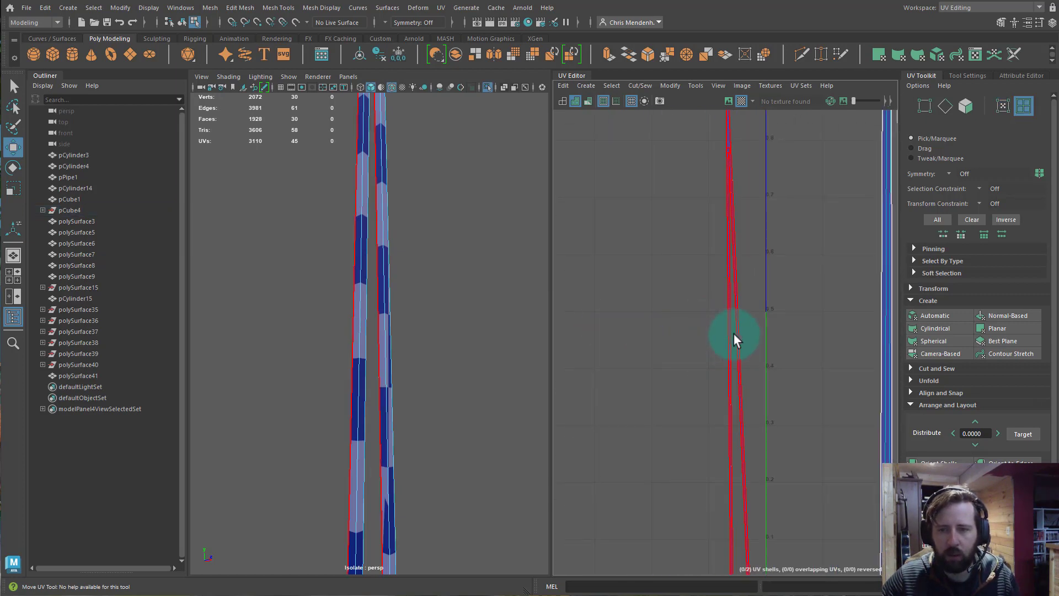
pyautogui.click(734, 334)
pyautogui.click(941, 462)
pyautogui.click(885, 389)
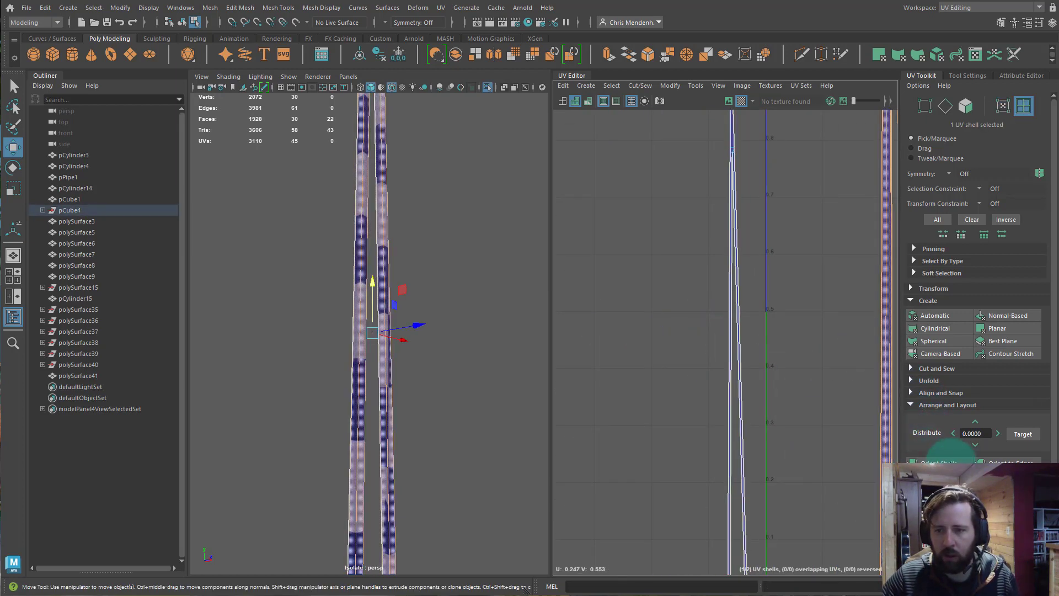
pyautogui.click(952, 463)
# - Scale down the lower string's wide shell and move it beside the narrow shell at about U 0, V 0.33
pyautogui.keyDown('alt'); pyautogui.moveTo(761, 413); pyautogui.dragTo(585, 370, button='middle'); pyautogui.keyUp('alt')
pyautogui.press('r')
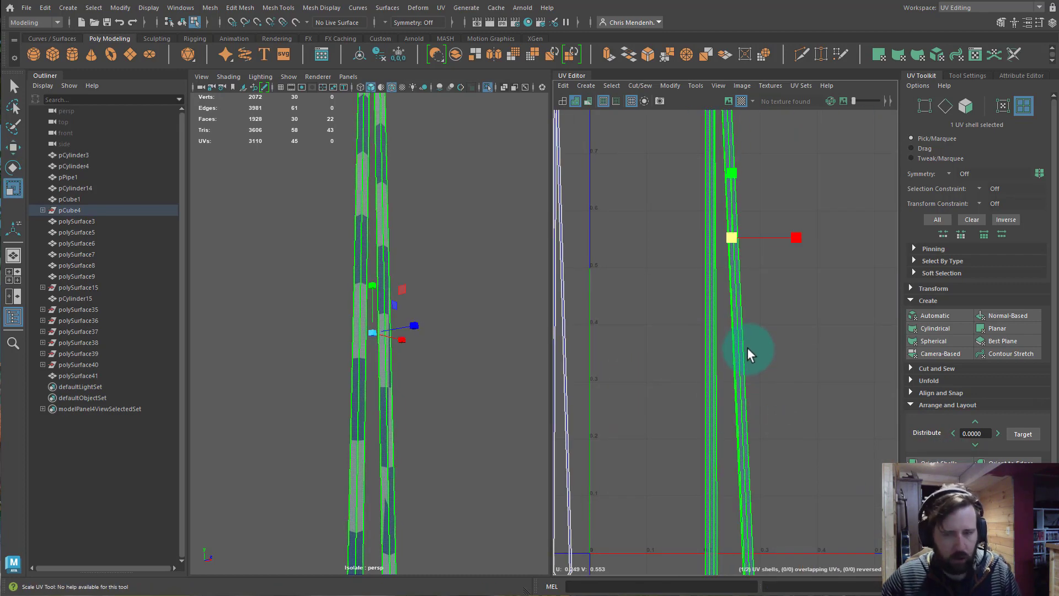
pyautogui.moveTo(740, 235); pyautogui.dragTo(584, 365)
pyautogui.keyDown('alt'); pyautogui.moveTo(701, 370); pyautogui.dragTo(615, 389, button='right'); pyautogui.keyUp('alt')
pyautogui.keyDown('alt'); pyautogui.moveTo(615, 390); pyautogui.dragTo(736, 292, button='middle'); pyautogui.keyUp('alt')
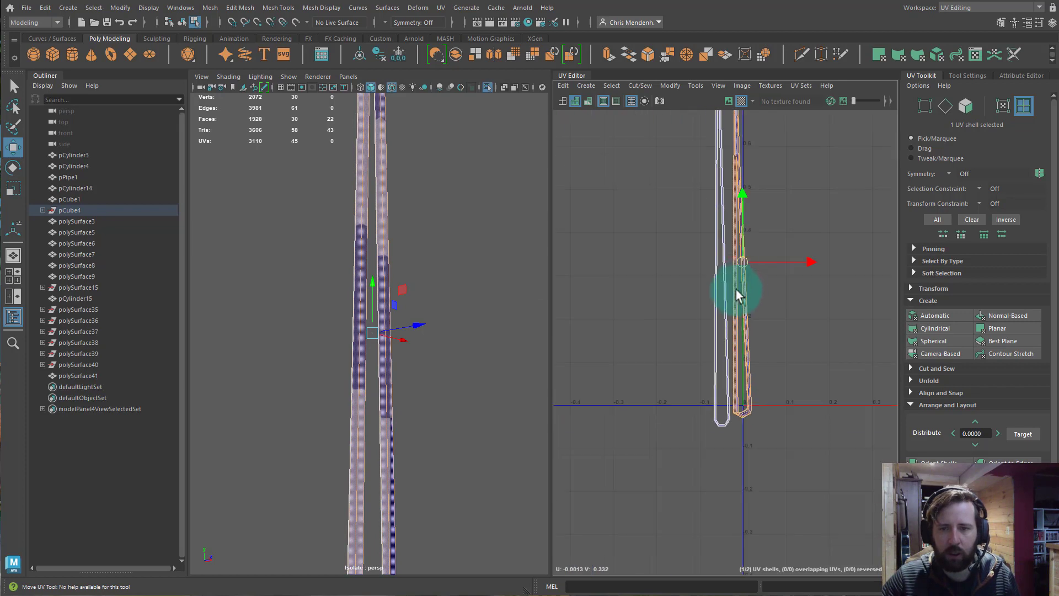
# - Scale down the lower string's narrow shell slightly to match the wide shell beside it
pyautogui.click(719, 237)
pyautogui.press('r')
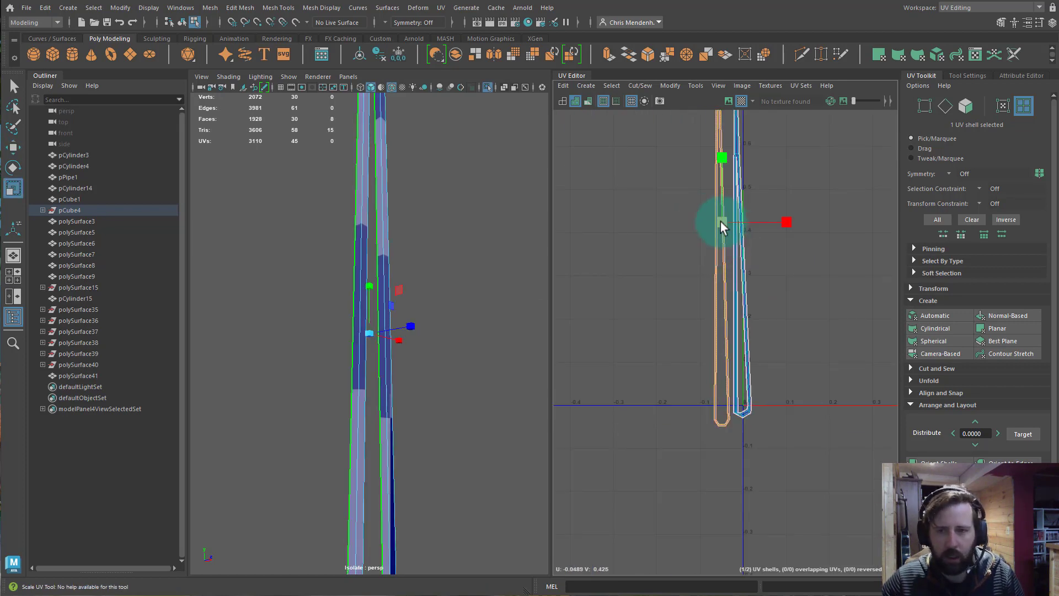
pyautogui.moveTo(720, 221); pyautogui.dragTo(713, 222)
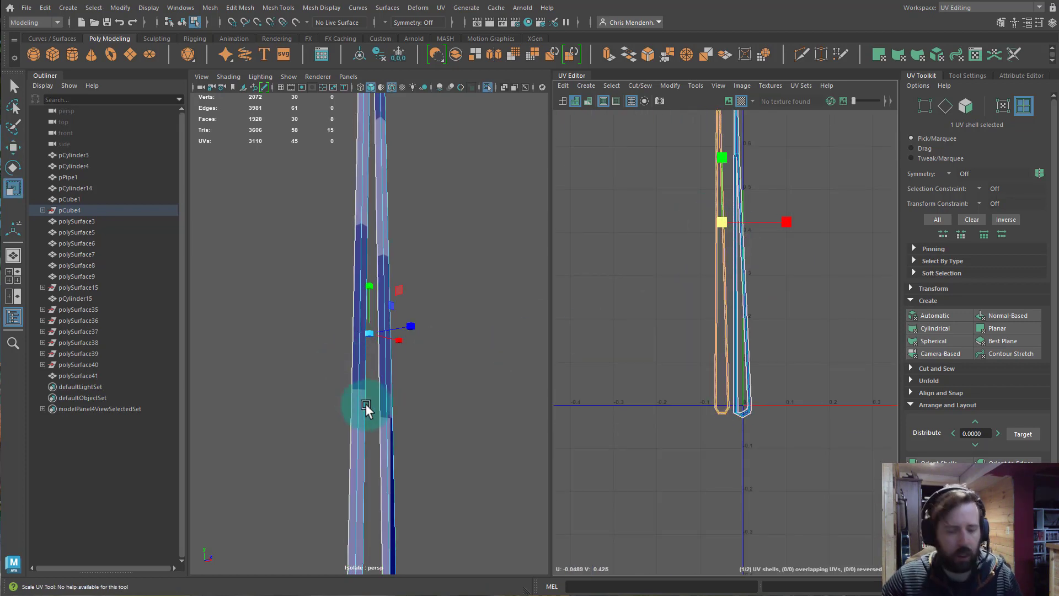
# - Leave the string's isolated view and select the diamond-shaped weight pCube1 hanging at the end of the lower string
pyautogui.moveTo(366, 405); pyautogui.dragTo(472, 284, button='right')
pyautogui.hotkey('ctrl', '1')
pyautogui.scroll(-8, 421, 365)
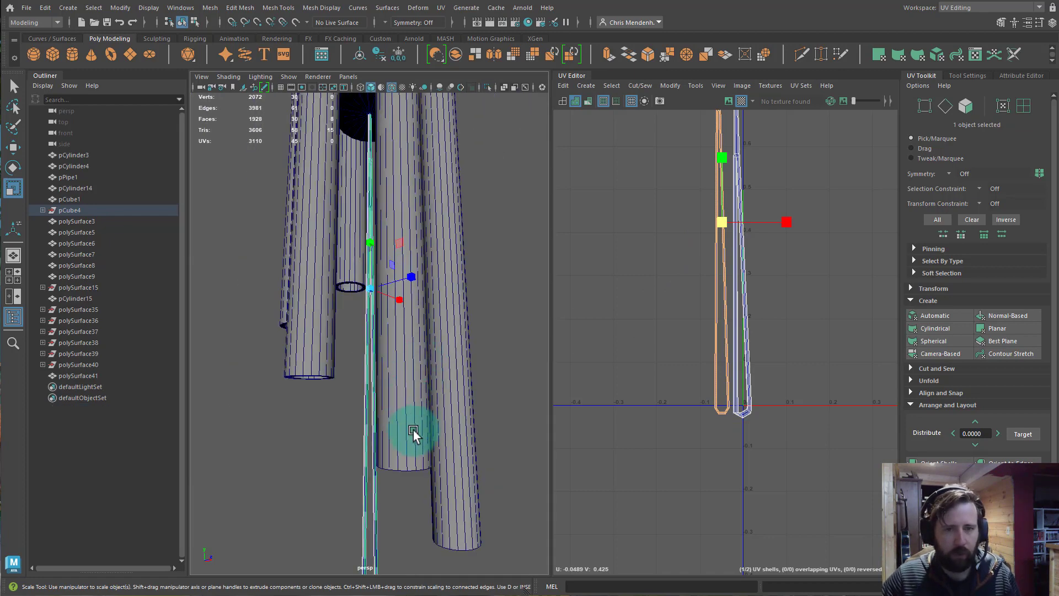
pyautogui.keyDown('alt'); pyautogui.moveTo(413, 430); pyautogui.dragTo(429, 130, button='middle'); pyautogui.keyUp('alt')
pyautogui.click(419, 381)
pyautogui.press('f')
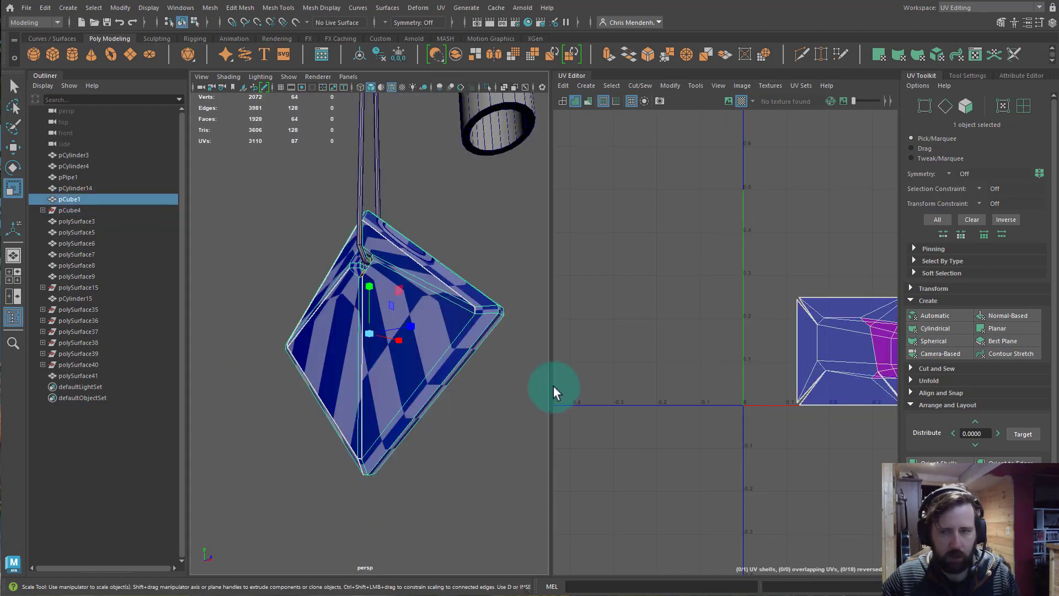
pyautogui.keyDown('alt'); pyautogui.moveTo(801, 336); pyautogui.dragTo(710, 348, button='middle'); pyautogui.keyUp('alt')
pyautogui.keyDown('alt'); pyautogui.moveTo(373, 340); pyautogui.dragTo(476, 392); pyautogui.keyUp('alt')
pyautogui.keyDown('alt'); pyautogui.moveTo(291, 332); pyautogui.dragTo(333, 299); pyautogui.keyUp('alt')
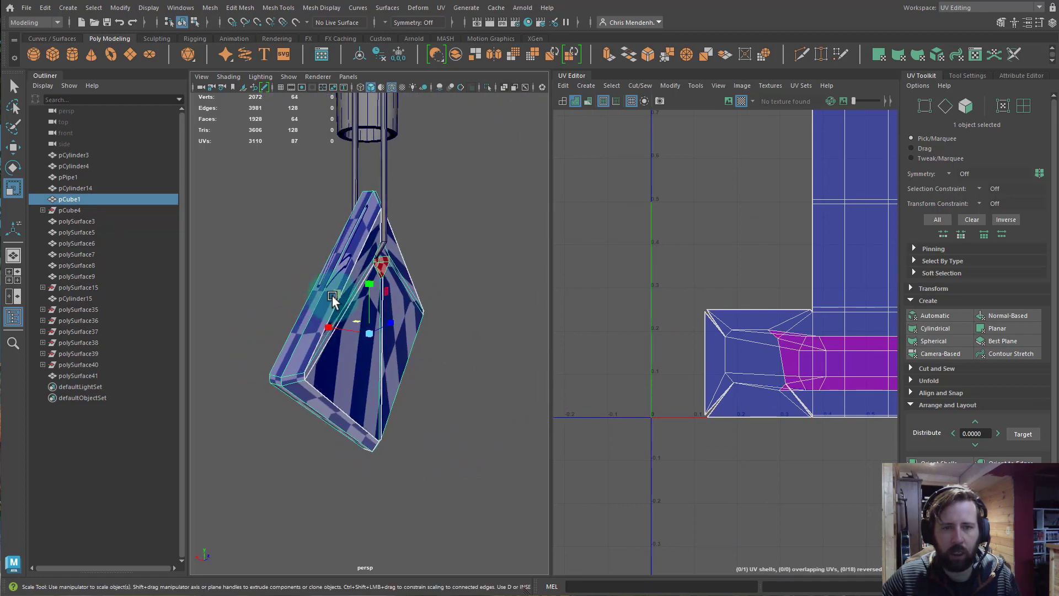
# - Select the loop of eight faces around the diamond weight's outer rim and apply a camera-based UV projection
pyautogui.moveTo(333, 299); pyautogui.dragTo(332, 337, button='right')
pyautogui.click(305, 307)
pyautogui.doubleClick(278, 381)
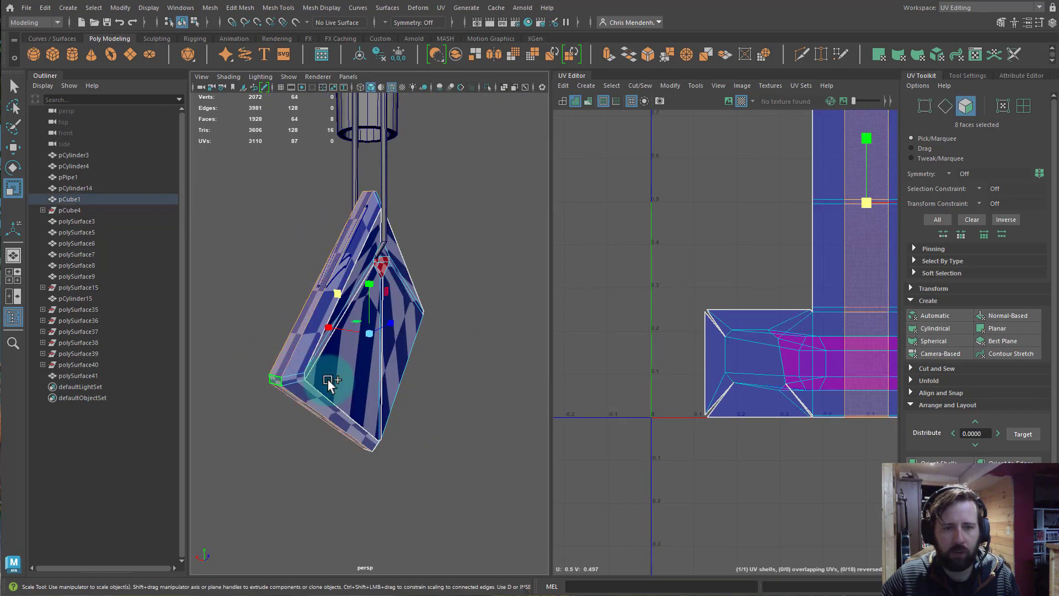
pyautogui.keyDown('alt'); pyautogui.moveTo(278, 381); pyautogui.dragTo(324, 375); pyautogui.keyUp('alt')
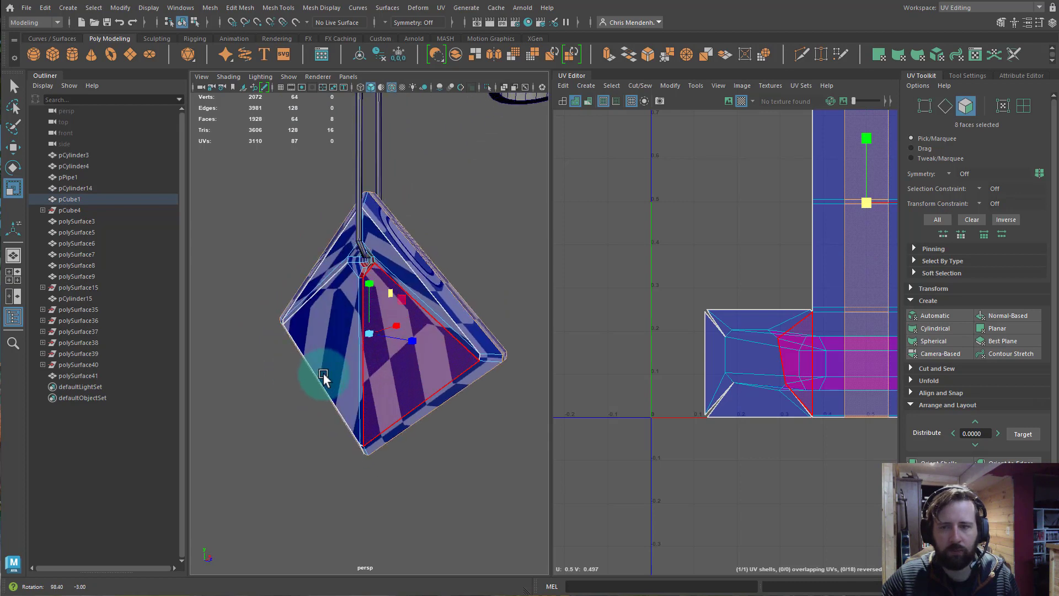
pyautogui.click(936, 354)
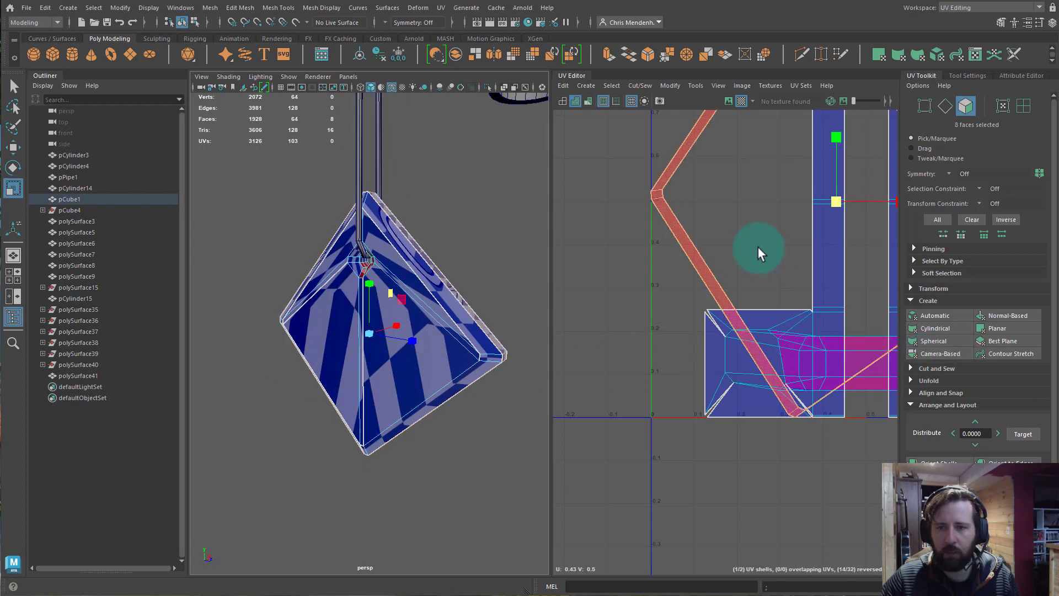
# - Cut the rim shell at the edge of its lower corner and unfold it into a strip
pyautogui.press('F10')
pyautogui.keyDown('alt'); pyautogui.moveTo(712, 426); pyautogui.dragTo(685, 409, button='middle'); pyautogui.keyUp('alt')
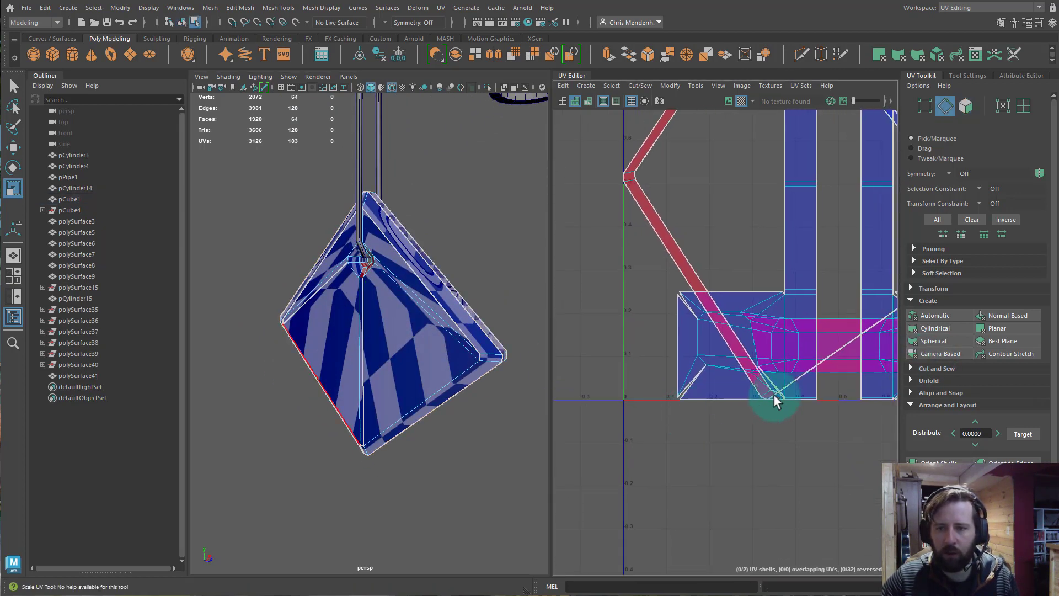
pyautogui.click(767, 395)
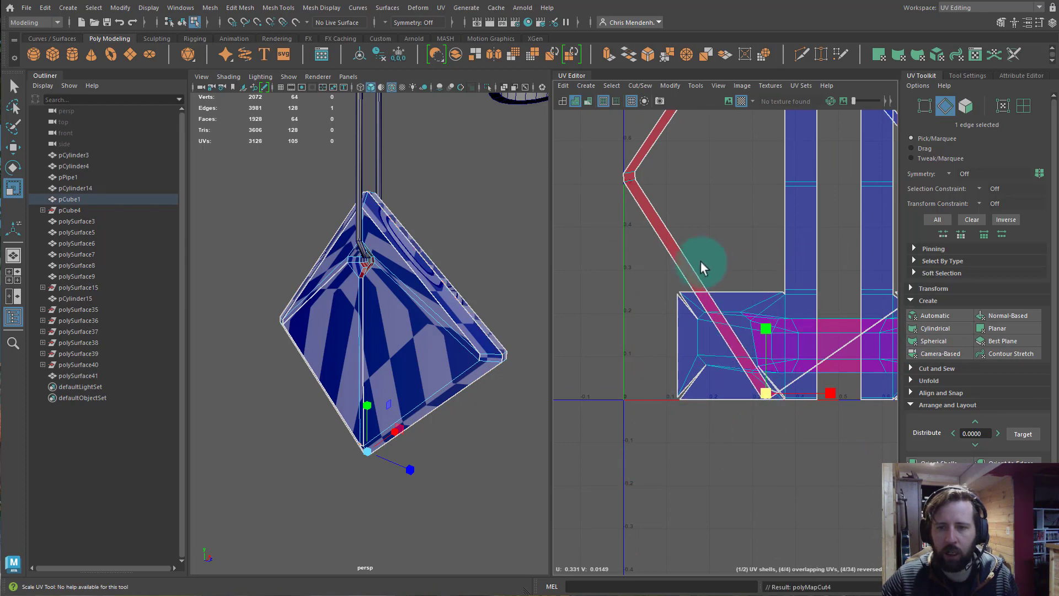
pyautogui.moveTo(685, 255); pyautogui.dragTo(475, 251, button='right')
pyautogui.click(647, 230)
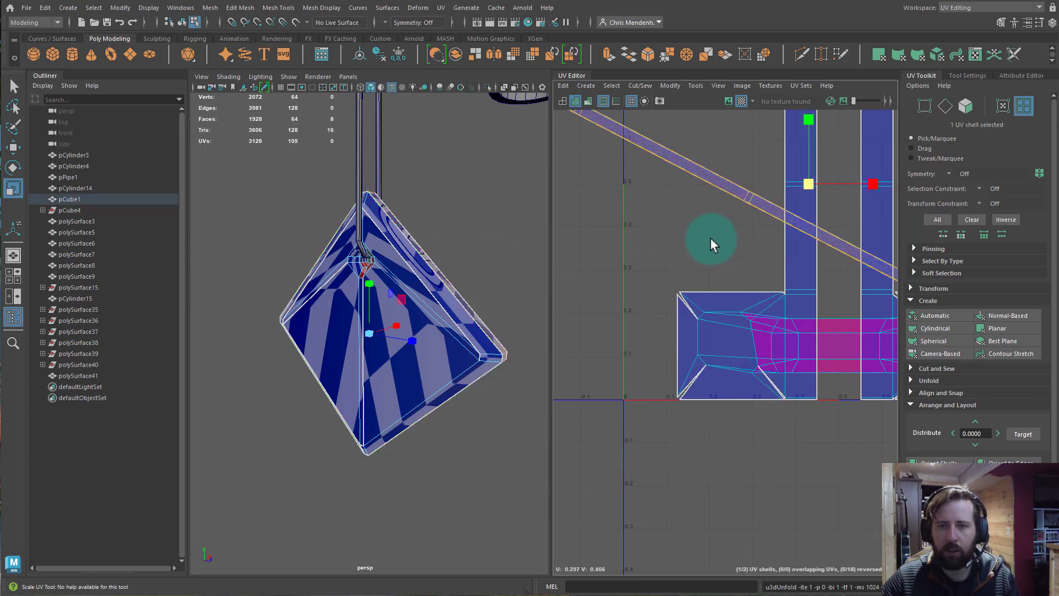
# - Orient the unfolded rim strip horizontally and move it below the other shells to about U 0.29, V -0.21
pyautogui.click(889, 366)
pyautogui.click(939, 461)
pyautogui.press('w')
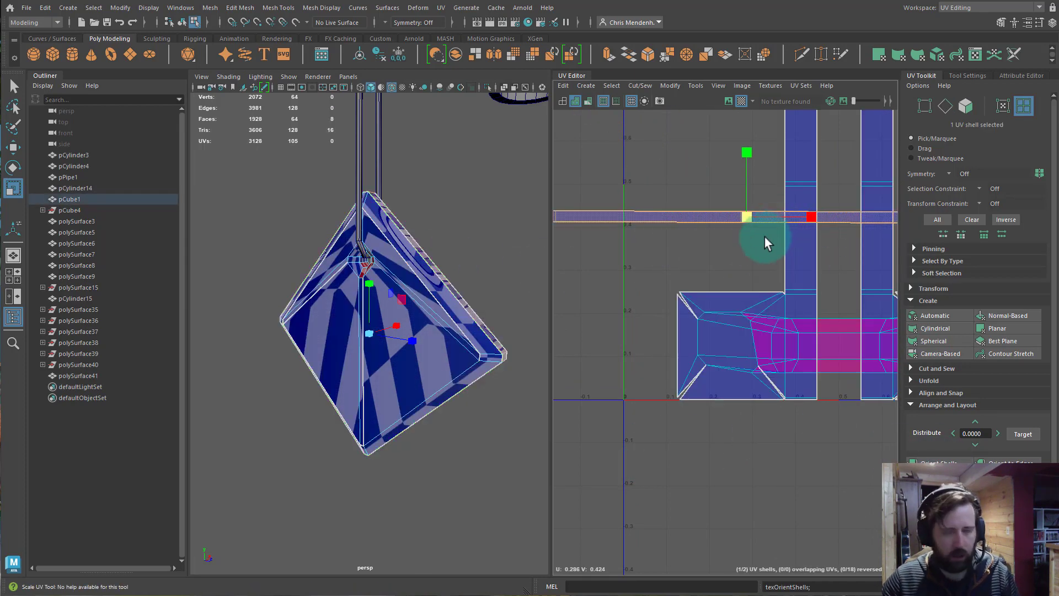
pyautogui.moveTo(747, 148); pyautogui.dragTo(770, 445)
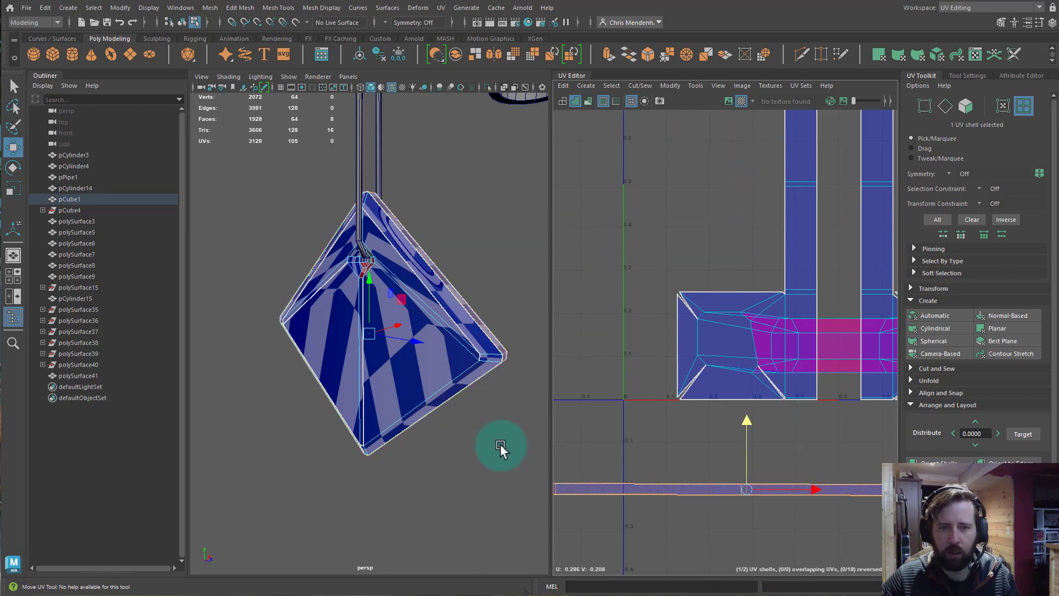
# - Select the loop of eight faces inside the diamond weight's string hole and apply a camera-based UV projection
pyautogui.keyDown('alt'); pyautogui.moveTo(501, 444); pyautogui.dragTo(488, 411); pyautogui.keyUp('alt')
pyautogui.keyDown('alt'); pyautogui.moveTo(814, 352); pyautogui.dragTo(646, 421, button='middle'); pyautogui.keyUp('alt')
pyautogui.keyDown('alt'); pyautogui.moveTo(772, 430); pyautogui.dragTo(642, 419, button='right'); pyautogui.keyUp('alt')
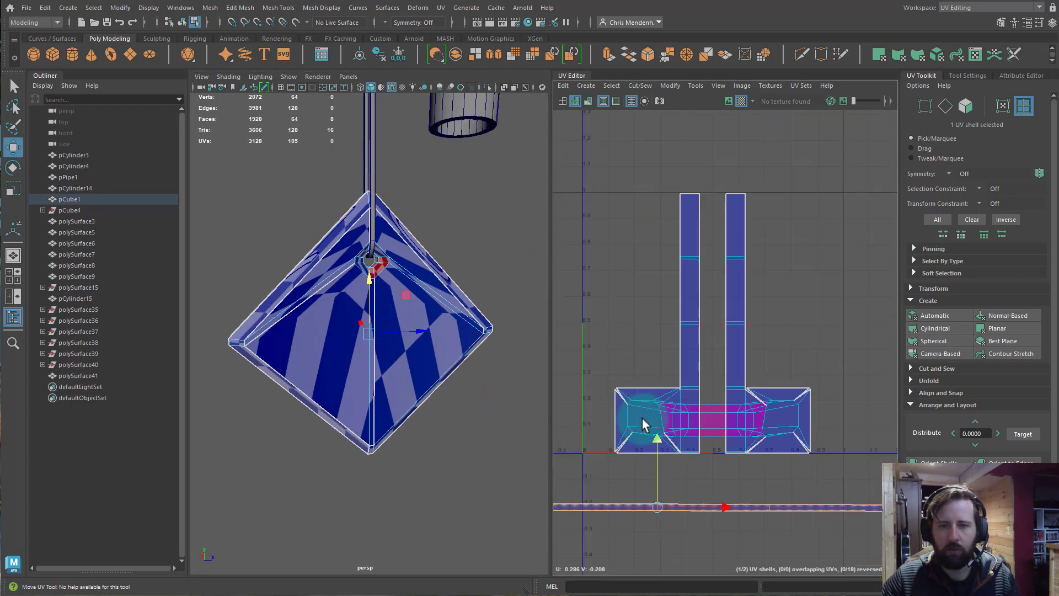
pyautogui.keyDown('alt'); pyautogui.moveTo(340, 356); pyautogui.dragTo(313, 307); pyautogui.keyUp('alt')
pyautogui.keyDown('alt'); pyautogui.moveTo(313, 306); pyautogui.dragTo(397, 248, button='right'); pyautogui.keyUp('alt')
pyautogui.keyDown('alt'); pyautogui.moveTo(405, 218); pyautogui.dragTo(408, 286); pyautogui.keyUp('alt')
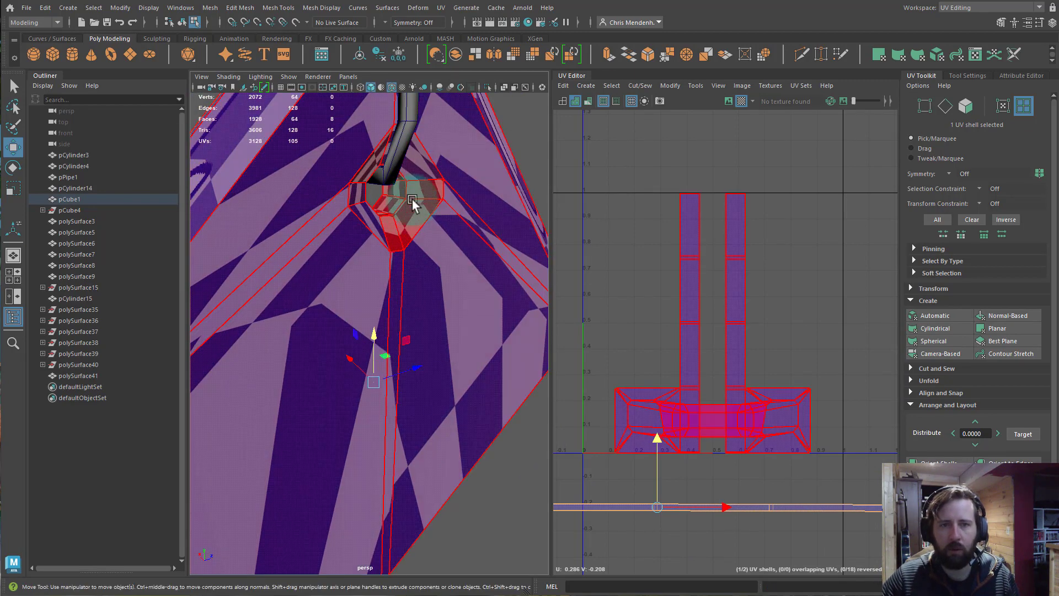
pyautogui.moveTo(412, 204); pyautogui.dragTo(423, 311, button='right')
pyautogui.click(399, 192)
pyautogui.keyDown('shift'); pyautogui.doubleClick(394, 204); pyautogui.keyUp('shift')
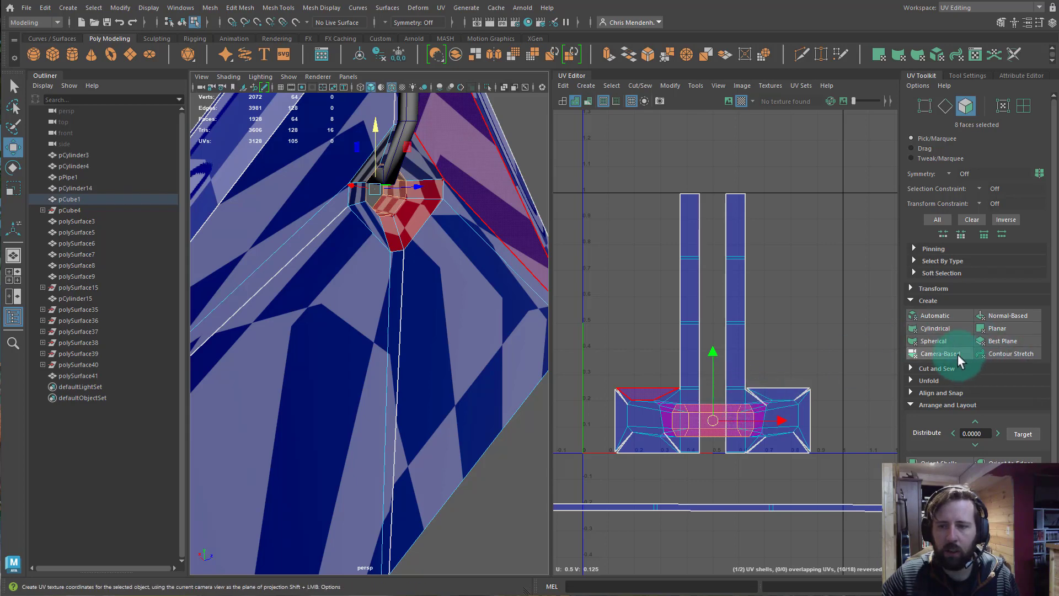
pyautogui.click(938, 354)
# - Cut the string hole's ring shell at one edge and unfold it into a strip
pyautogui.moveTo(742, 393); pyautogui.dragTo(726, 434, button='right')
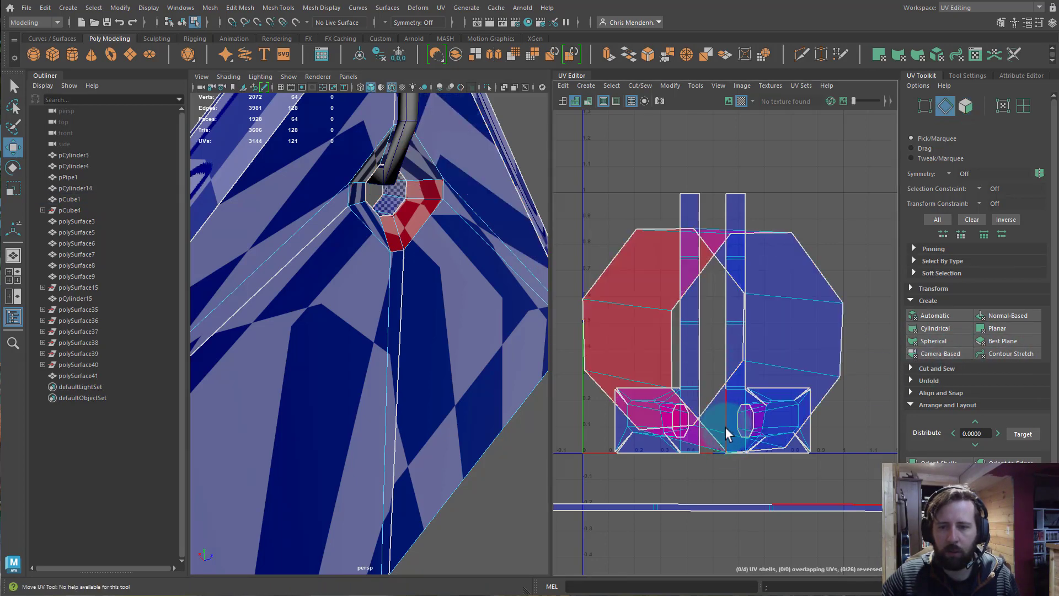
pyautogui.click(722, 434)
pyautogui.hotkey('shift', 'x')
pyautogui.moveTo(785, 343); pyautogui.dragTo(560, 366, button='right')
pyautogui.click(775, 330)
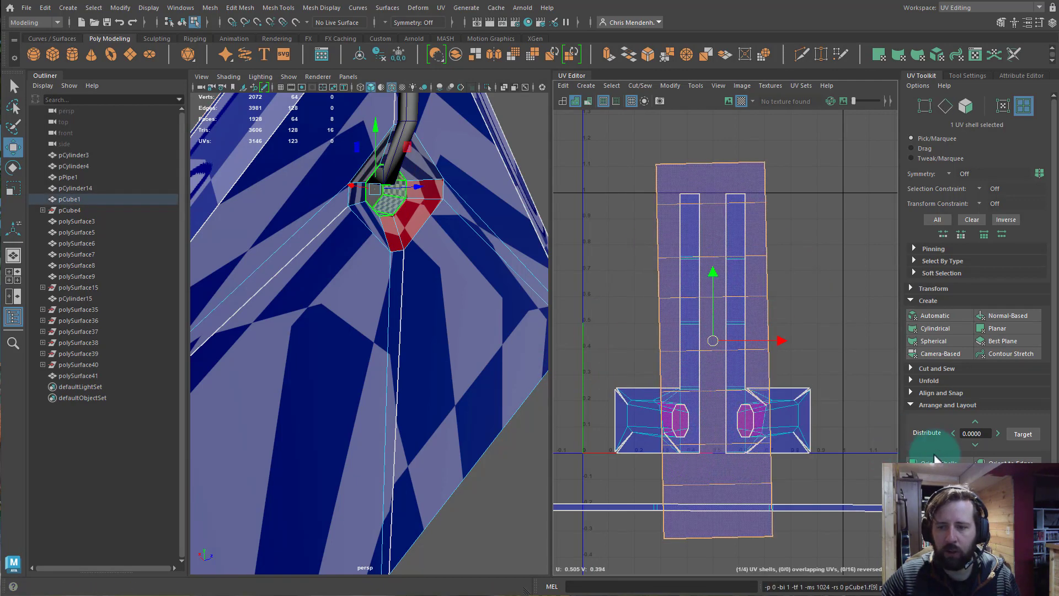
# - Orient and scale down the string hole's strip and move it to about U 0.02, V -0.21
pyautogui.press('r')
pyautogui.moveTo(717, 357); pyautogui.dragTo(590, 508)
pyautogui.press('w')
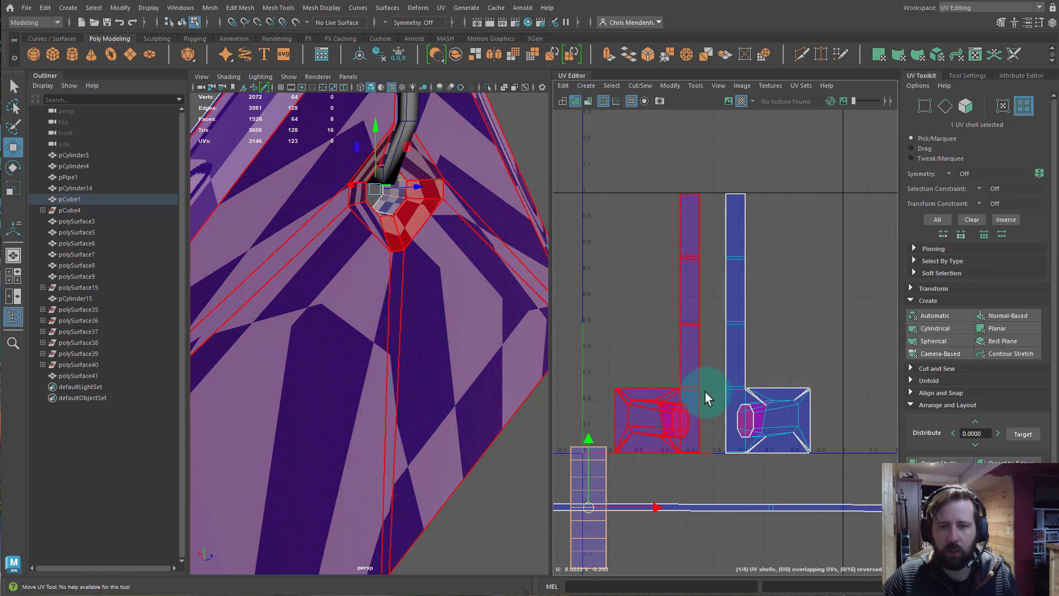
# - Apply a camera-based projection to the diamond weight's two remaining main shells and unfold them
pyautogui.click(696, 386)
pyautogui.keyDown('shift'); pyautogui.click(738, 397); pyautogui.keyUp('shift')
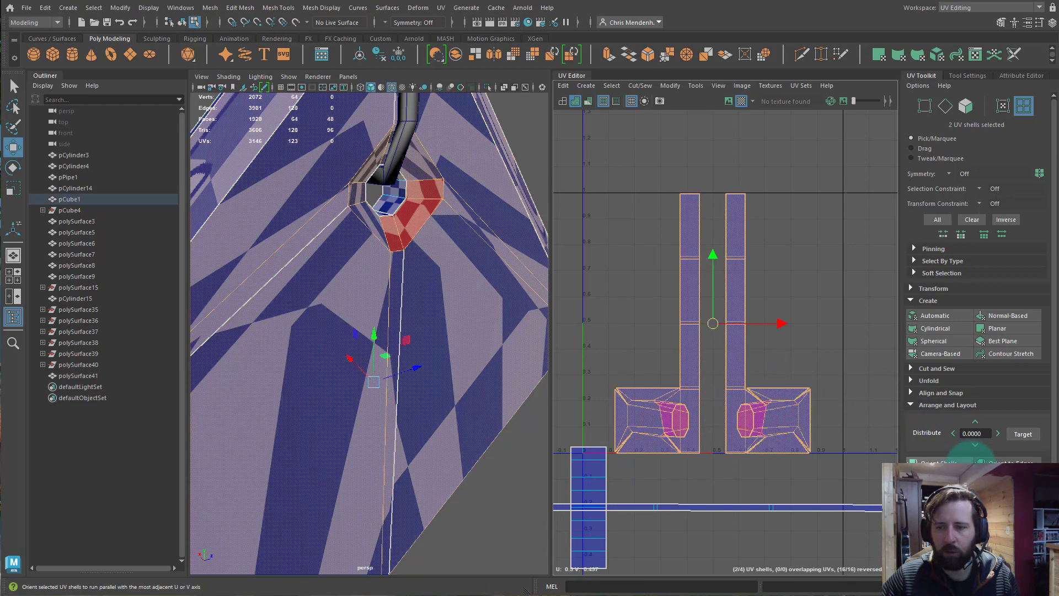
pyautogui.click(940, 351)
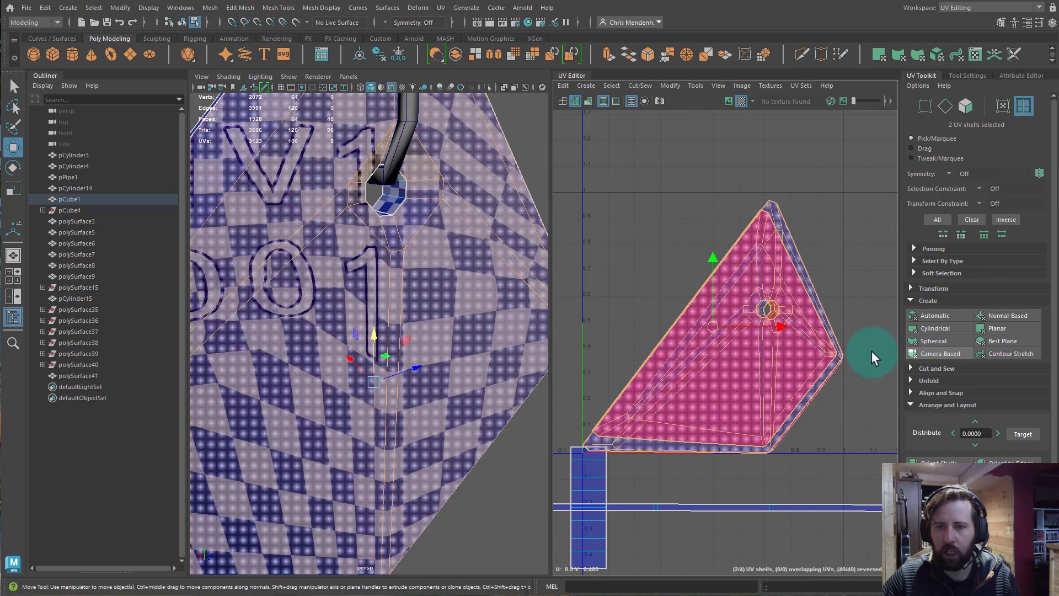
pyautogui.moveTo(792, 307); pyautogui.dragTo(733, 287, button='right')
pyautogui.keyDown('shift'); pyautogui.moveTo(780, 362); pyautogui.dragTo(578, 356, button='right'); pyautogui.keyUp('shift')
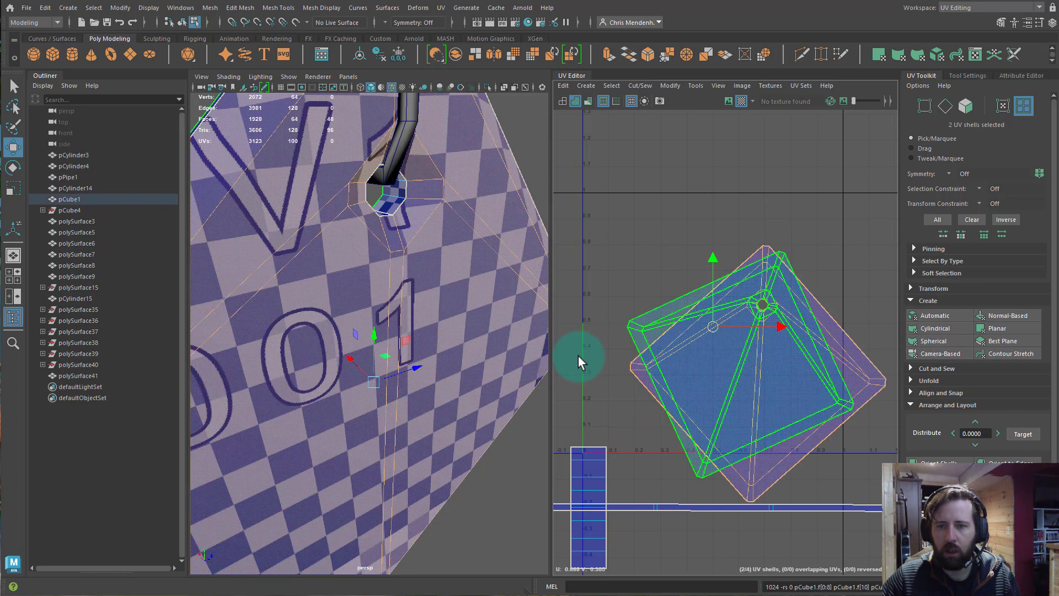
# - Orient the diamond weight's two main shells, offset one below the other, and move both just beyond U 1
pyautogui.moveTo(708, 326); pyautogui.dragTo(644, 239)
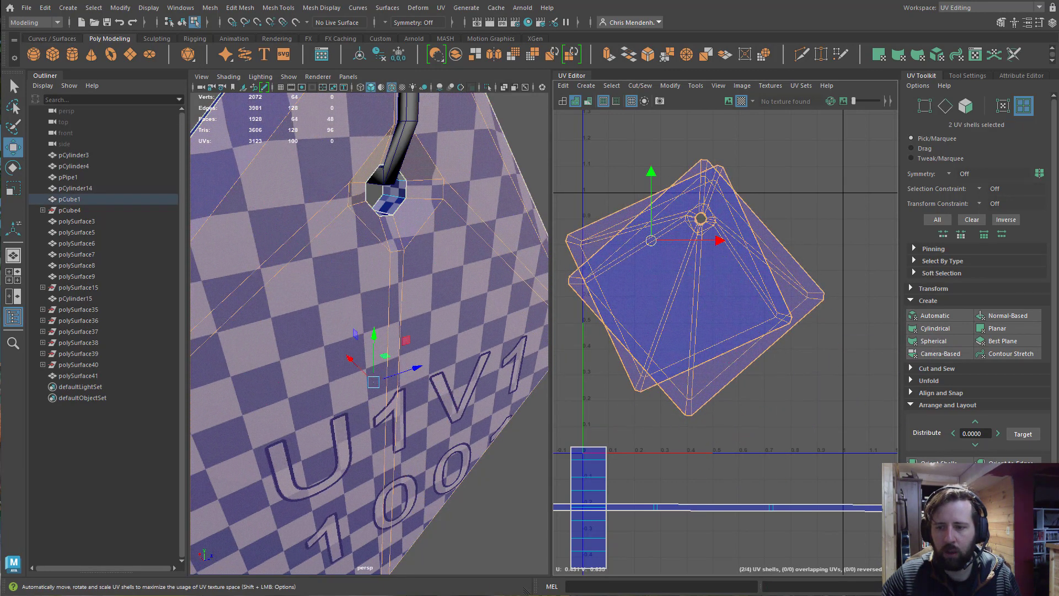
pyautogui.click(943, 462)
pyautogui.click(771, 426)
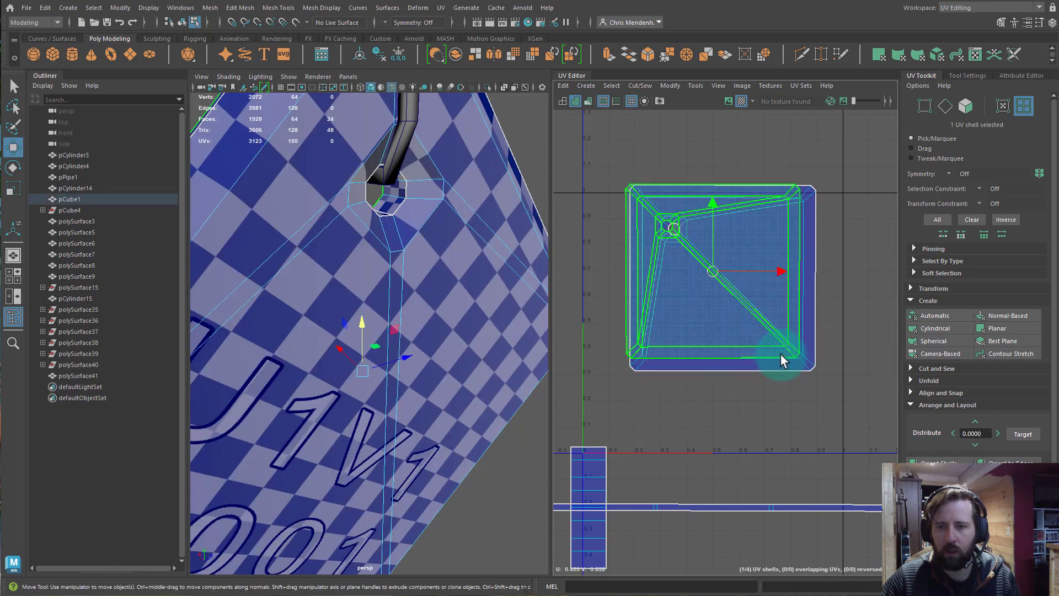
pyautogui.click(719, 285)
pyautogui.moveTo(718, 285); pyautogui.dragTo(733, 421)
pyautogui.keyDown('shift'); pyautogui.click(721, 331); pyautogui.keyUp('shift')
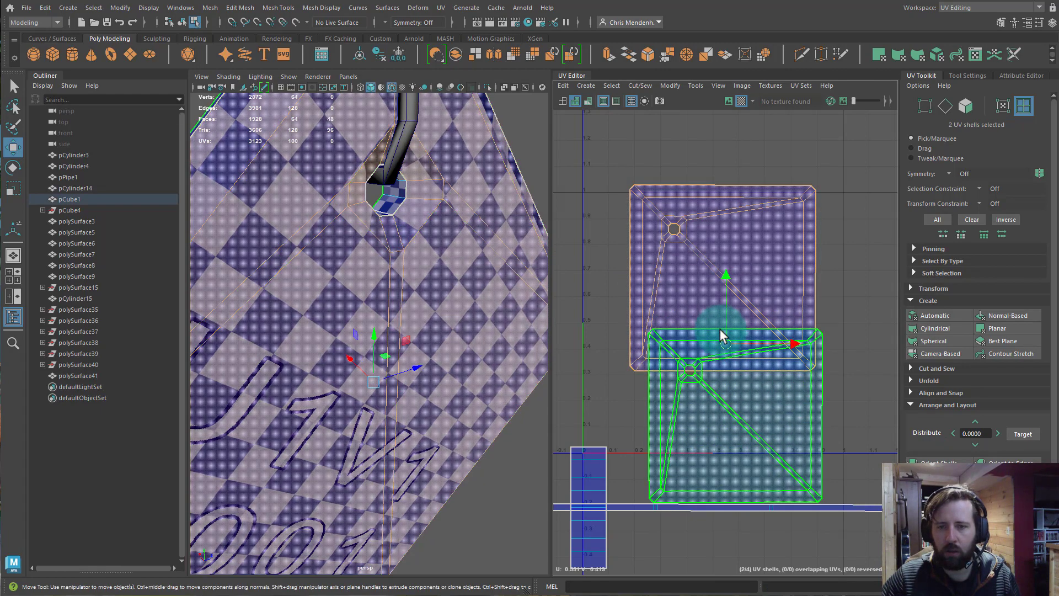
pyautogui.moveTo(737, 350); pyautogui.dragTo(952, 331)
# - Examine the whole wind chime model and the overall arrangement of the diamond weight's UV shells
pyautogui.scroll(-5, 658, 332)
pyautogui.scroll(-10, 411, 309)
pyautogui.keyDown('alt'); pyautogui.moveTo(494, 326); pyautogui.dragTo(414, 342); pyautogui.keyUp('alt')
pyautogui.keyDown('alt'); pyautogui.moveTo(412, 267); pyautogui.dragTo(450, 462, button='middle'); pyautogui.keyUp('alt')
pyautogui.keyDown('alt'); pyautogui.moveTo(437, 288); pyautogui.dragTo(392, 433, button='middle'); pyautogui.keyUp('alt')
pyautogui.keyDown('alt'); pyautogui.moveTo(435, 309); pyautogui.dragTo(220, 349, button='right'); pyautogui.keyUp('alt')
pyautogui.keyDown('alt'); pyautogui.moveTo(407, 336); pyautogui.dragTo(373, 331); pyautogui.keyUp('alt')
pyautogui.keyDown('alt'); pyautogui.moveTo(421, 296); pyautogui.dragTo(449, 421); pyautogui.keyUp('alt')
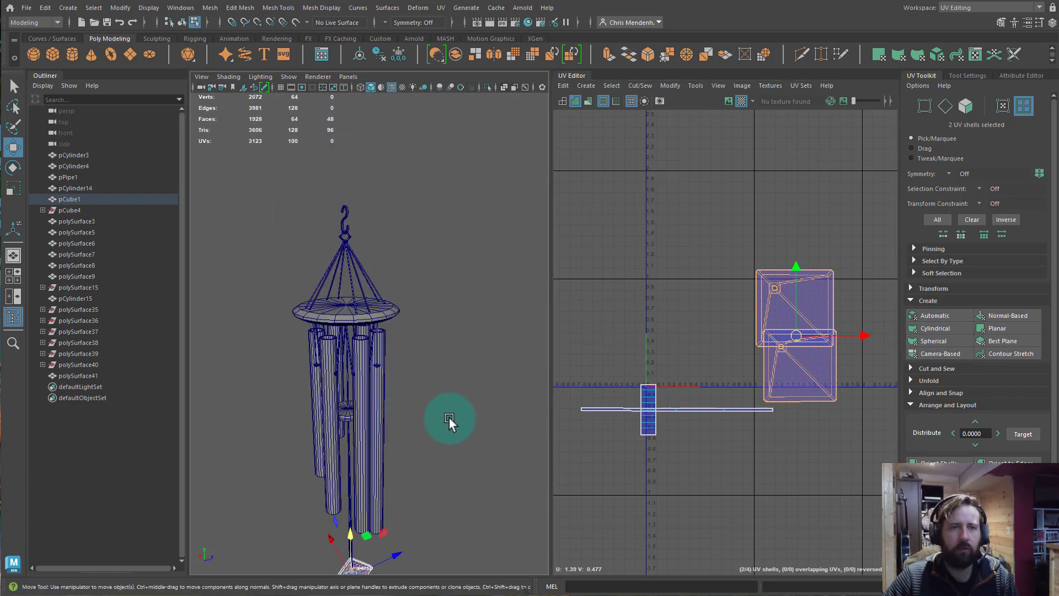
# - Save the scene as a new version named Chimes_V03.mb
pyautogui.click(27, 8)
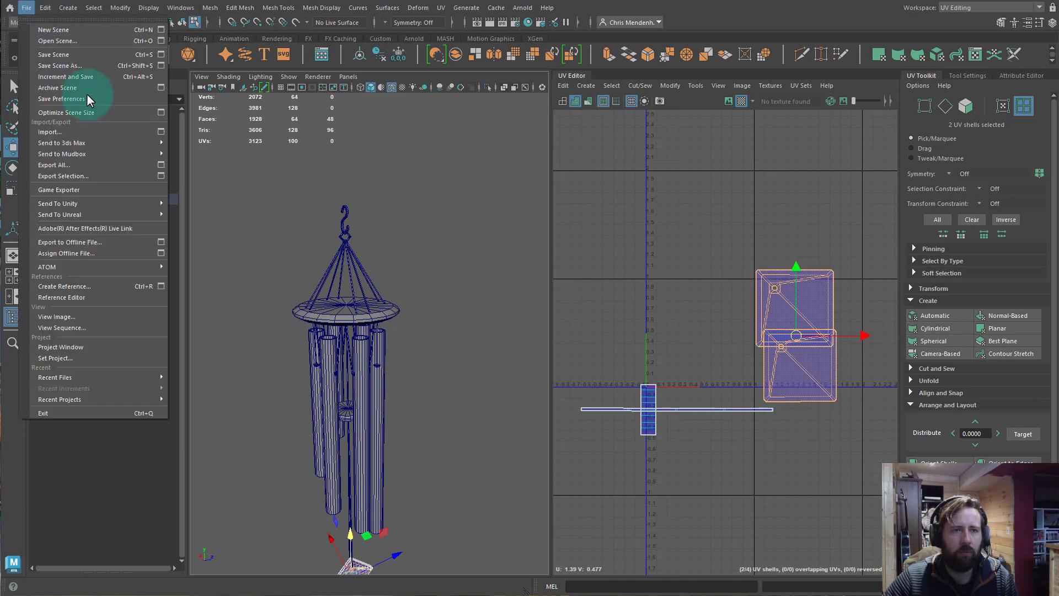
pyautogui.click(74, 65)
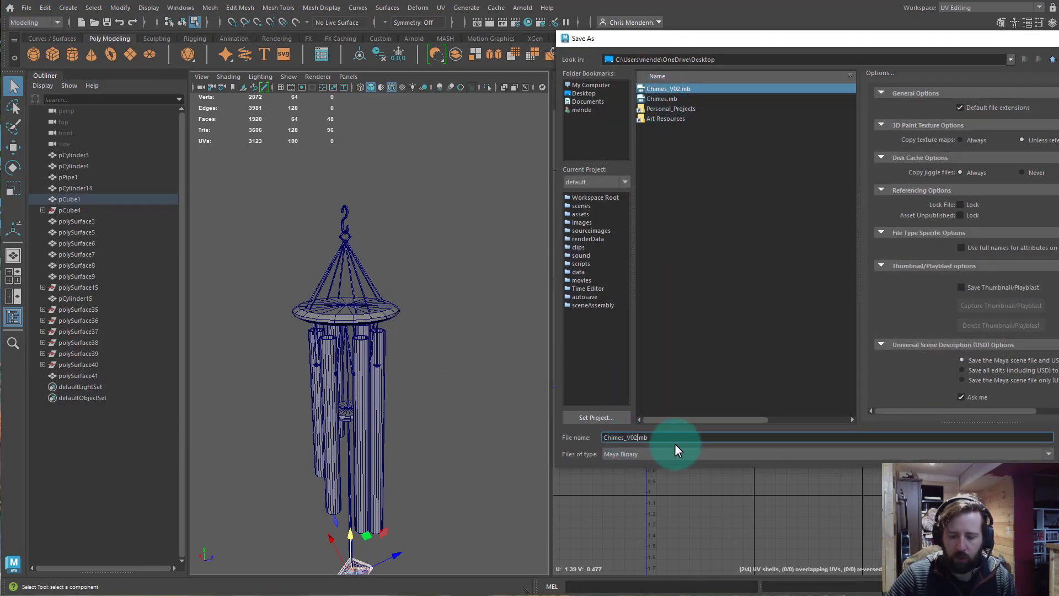
pyautogui.press('BackSpace')
pyautogui.write('3')
pyautogui.click(1058, 442)
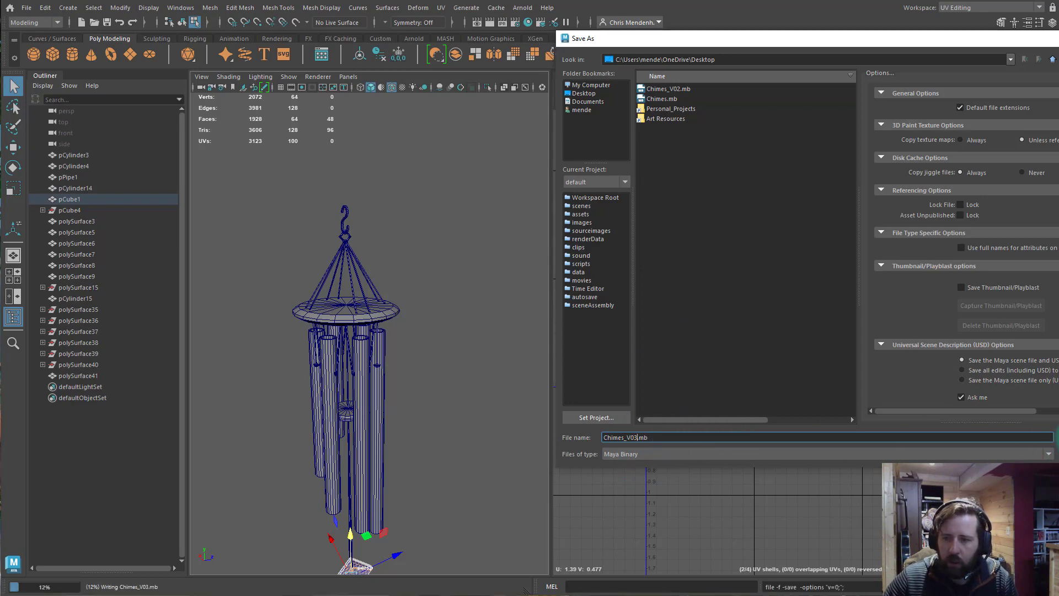
pyautogui.click(746, 398)
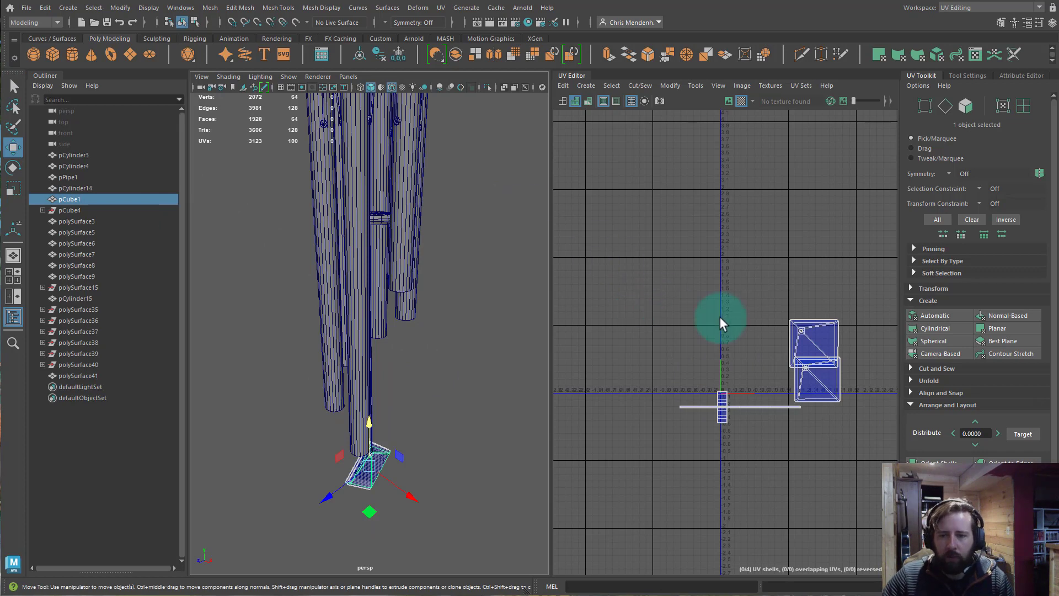
pyautogui.scroll(5, 849, 363)
pyautogui.keyDown('alt'); pyautogui.moveTo(717, 306); pyautogui.dragTo(825, 282, button='middle'); pyautogui.keyUp('alt')
pyautogui.moveTo(825, 283)
pyautogui.keyDown('alt'); pyautogui.mouseDown(button='right')
pyautogui.moveTo(750, 274)
pyautogui.moveTo(821, 266)
pyautogui.mouseUp(button='right'); pyautogui.keyUp('alt')
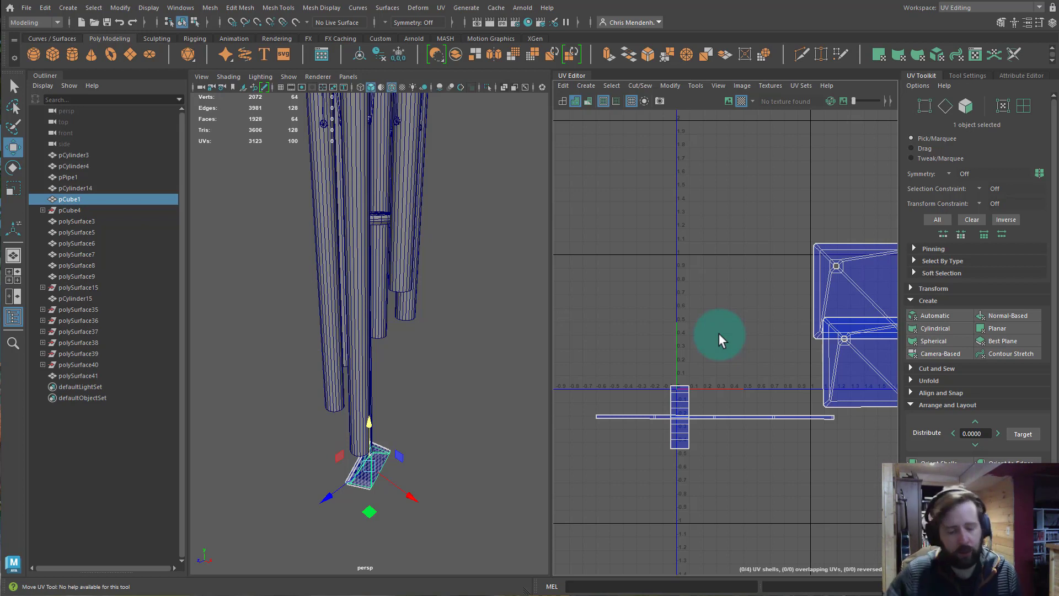
pyautogui.keyDown('alt'); pyautogui.moveTo(726, 363); pyautogui.dragTo(646, 341, button='middle'); pyautogui.keyUp('alt')
pyautogui.keyDown('alt'); pyautogui.moveTo(646, 341); pyautogui.dragTo(713, 345, button='right'); pyautogui.keyUp('alt')
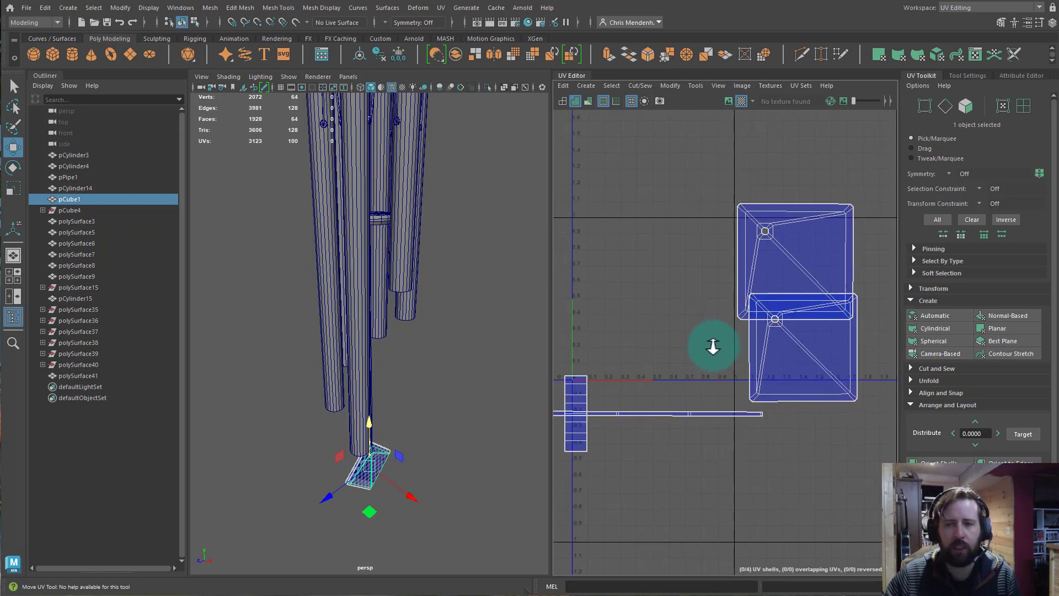
pyautogui.keyDown('alt'); pyautogui.moveTo(667, 324); pyautogui.dragTo(700, 357, button='middle'); pyautogui.keyUp('alt')
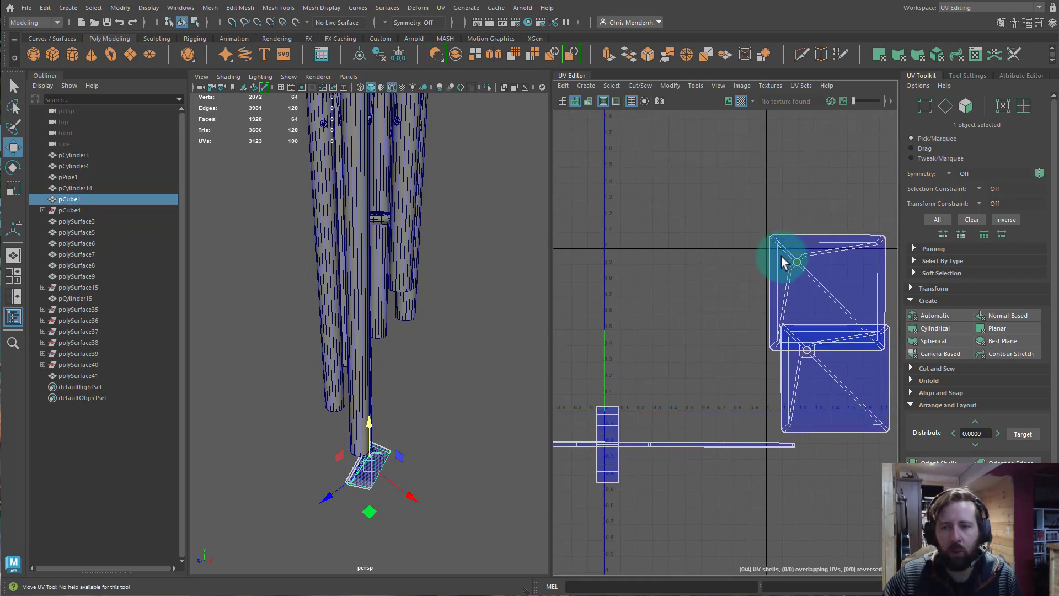
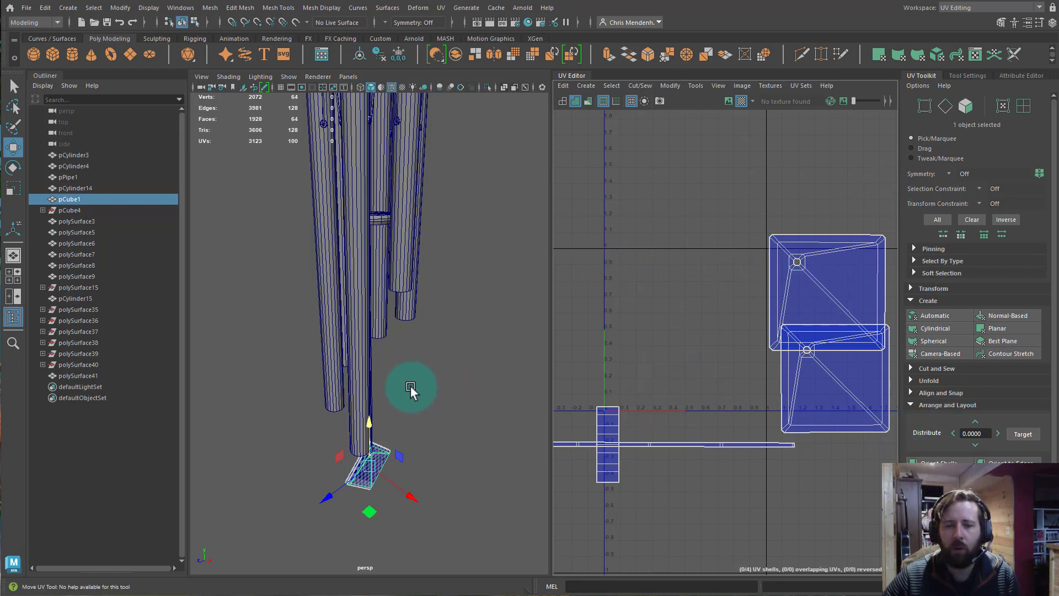
# - Select all the objects of the wind chime in the viewport
pyautogui.press('f')
pyautogui.rightClick(362, 271)
pyautogui.moveTo(362, 258); pyautogui.dragTo(402, 256, button='right')
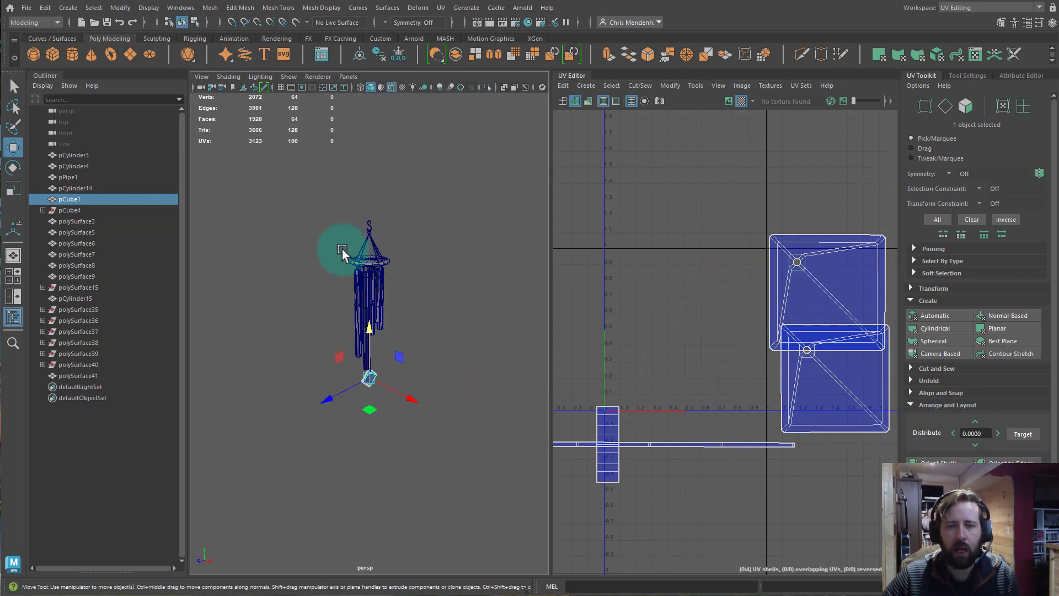
pyautogui.moveTo(321, 210); pyautogui.dragTo(474, 485)
pyautogui.keyDown('alt'); pyautogui.moveTo(389, 312); pyautogui.dragTo(403, 343, button='middle'); pyautogui.keyUp('alt')
pyautogui.keyDown('alt'); pyautogui.moveTo(403, 343); pyautogui.dragTo(513, 389, button='right'); pyautogui.keyUp('alt')
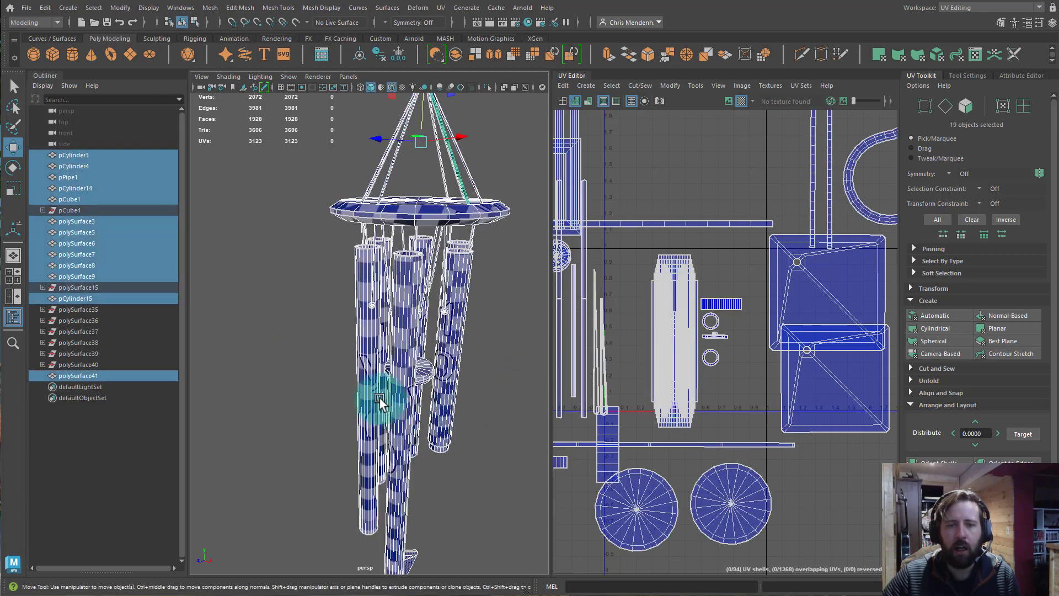
# - Remove the strings between the hook and the upper disc from the selection
pyautogui.keyDown('alt'); pyautogui.moveTo(382, 400); pyautogui.dragTo(339, 371); pyautogui.keyUp('alt')
pyautogui.keyDown('alt'); pyautogui.moveTo(454, 421); pyautogui.dragTo(454, 365, button='middle'); pyautogui.keyUp('alt')
pyautogui.keyDown('alt'); pyautogui.moveTo(418, 447); pyautogui.dragTo(402, 303); pyautogui.keyUp('alt')
pyautogui.keyDown('alt'); pyautogui.moveTo(413, 381); pyautogui.dragTo(406, 358); pyautogui.keyUp('alt')
pyautogui.keyDown('alt'); pyautogui.moveTo(407, 332); pyautogui.dragTo(412, 386, button='middle'); pyautogui.keyUp('alt')
pyautogui.keyDown('alt'); pyautogui.moveTo(367, 368); pyautogui.dragTo(392, 361, button='right'); pyautogui.keyUp('alt')
pyautogui.keyDown('alt'); pyautogui.moveTo(415, 343); pyautogui.dragTo(423, 359); pyautogui.keyUp('alt')
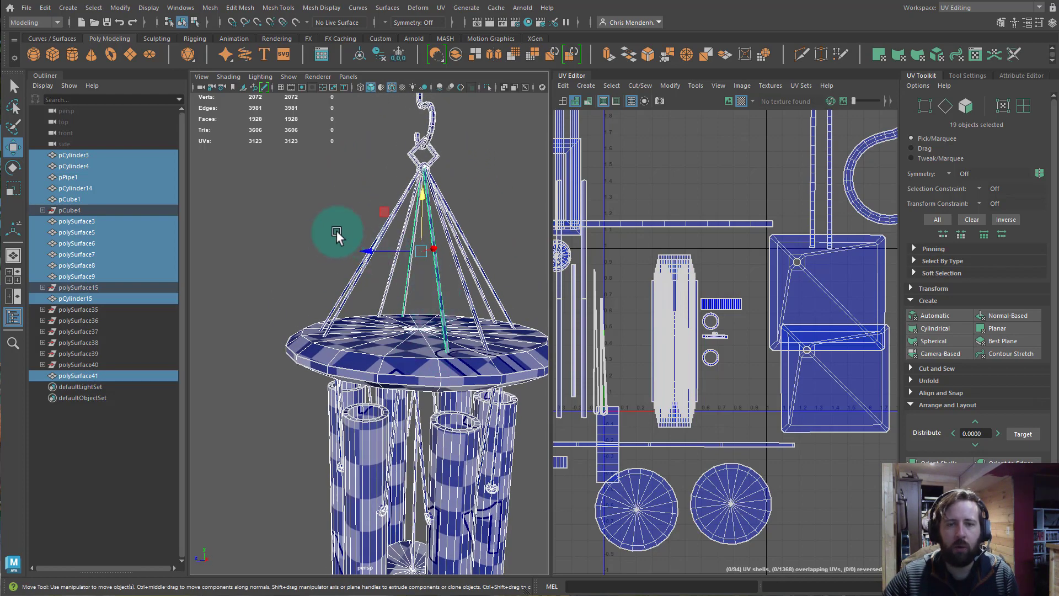
pyautogui.keyDown('ctrl'); pyautogui.moveTo(307, 233); pyautogui.dragTo(513, 242); pyautogui.keyUp('ctrl')
# - Remove all the strings that hang the tubes below the upper disc from the selection
pyautogui.keyDown('alt'); pyautogui.moveTo(450, 328); pyautogui.dragTo(446, 276, button='middle'); pyautogui.keyUp('alt')
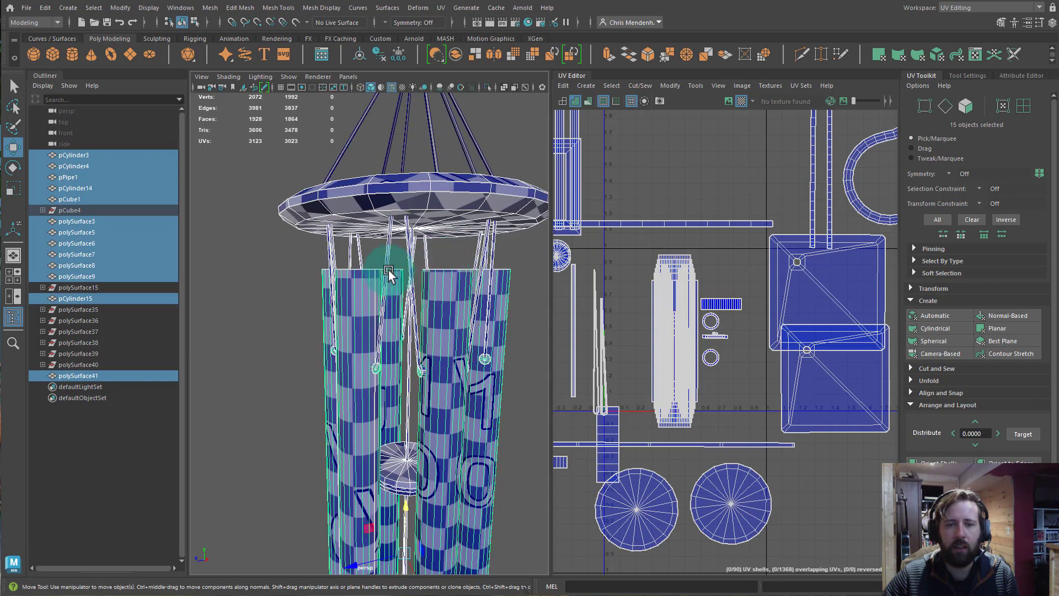
pyautogui.keyDown('ctrl'); pyautogui.click(386, 252); pyautogui.keyUp('ctrl')
pyautogui.keyDown('ctrl'); pyautogui.click(354, 254); pyautogui.keyUp('ctrl')
pyautogui.keyDown('ctrl'); pyautogui.click(339, 254); pyautogui.keyUp('ctrl')
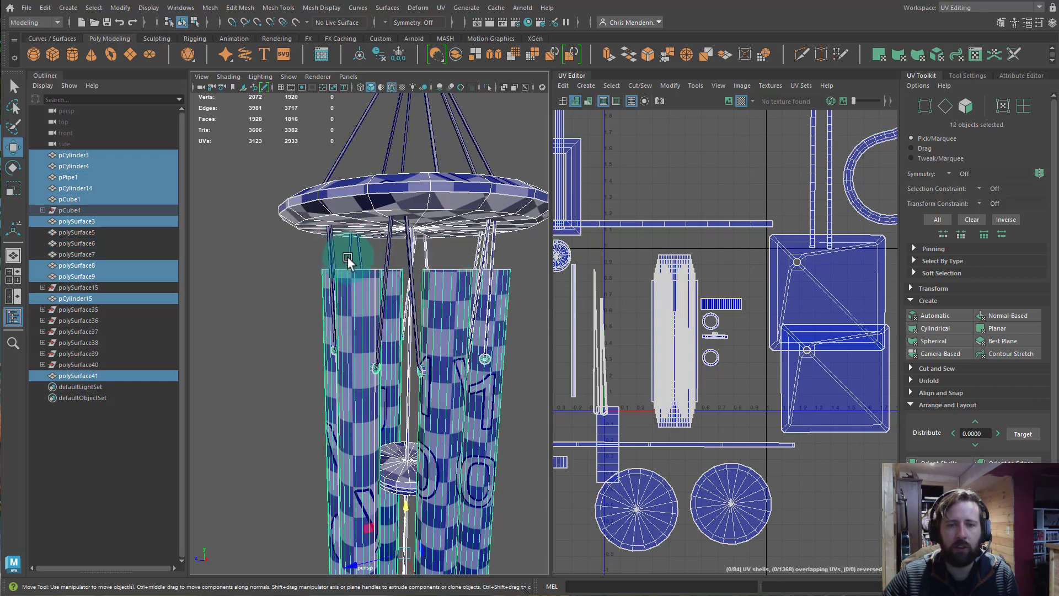
pyautogui.keyDown('ctrl'); pyautogui.click(426, 247); pyautogui.keyUp('ctrl')
pyautogui.keyDown('ctrl'); pyautogui.click(484, 250); pyautogui.keyUp('ctrl')
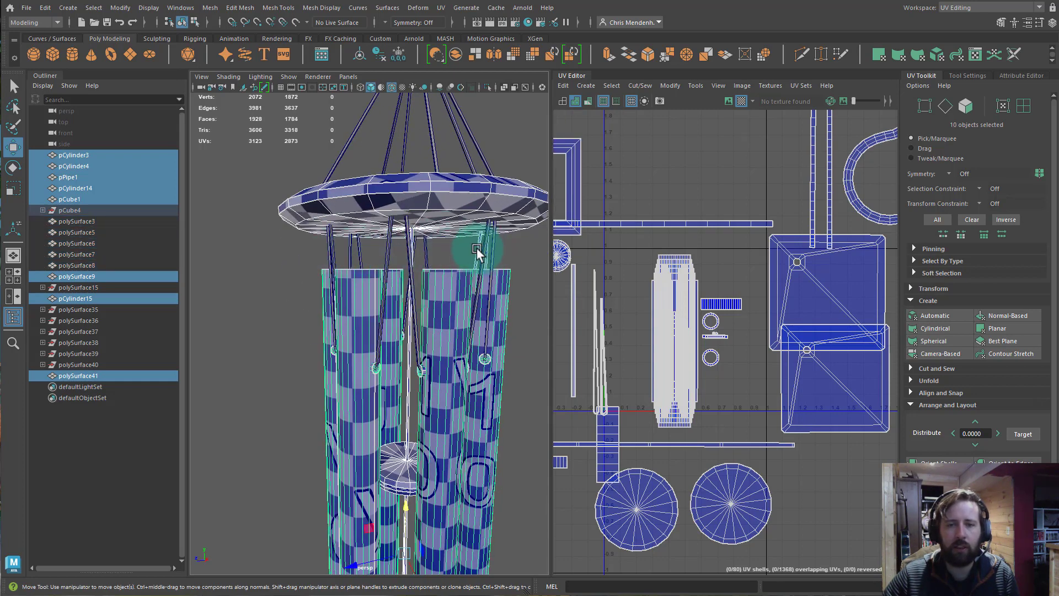
pyautogui.keyDown('ctrl'); pyautogui.click(475, 244); pyautogui.keyUp('ctrl')
pyautogui.keyDown('alt'); pyautogui.moveTo(454, 267); pyautogui.dragTo(381, 257); pyautogui.keyUp('alt')
pyautogui.keyDown('ctrl'); pyautogui.click(372, 254); pyautogui.keyUp('ctrl')
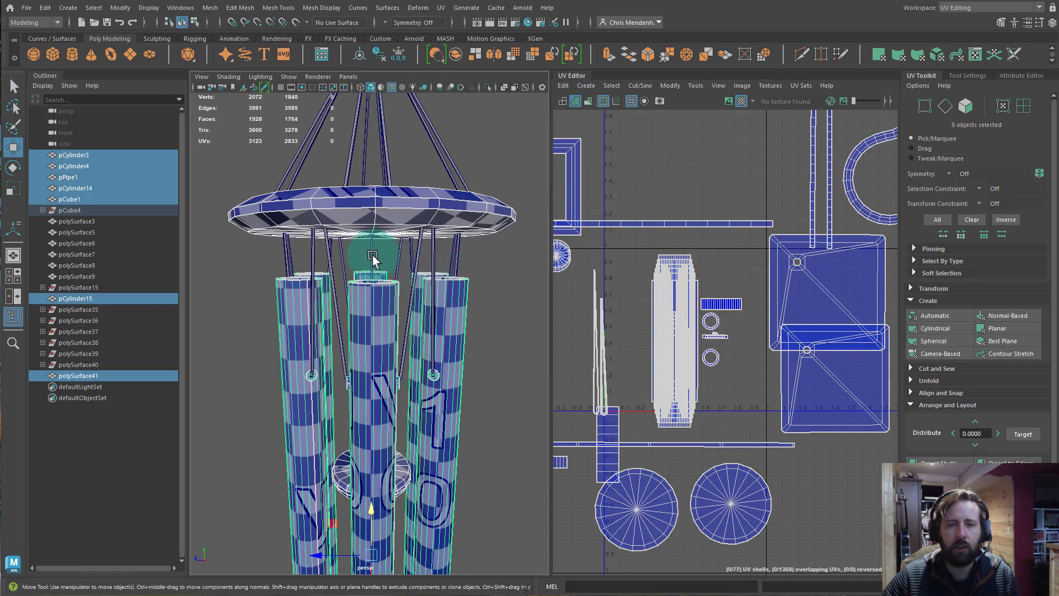
# - Remove the central string that carries the diamond weight from the selection
pyautogui.keyDown('alt'); pyautogui.moveTo(408, 321); pyautogui.dragTo(436, 218); pyautogui.keyUp('alt')
pyautogui.keyDown('alt'); pyautogui.moveTo(407, 397); pyautogui.dragTo(410, 345, button='middle'); pyautogui.keyUp('alt')
pyautogui.keyDown('alt'); pyautogui.moveTo(436, 439); pyautogui.dragTo(445, 258, button='middle'); pyautogui.keyUp('alt')
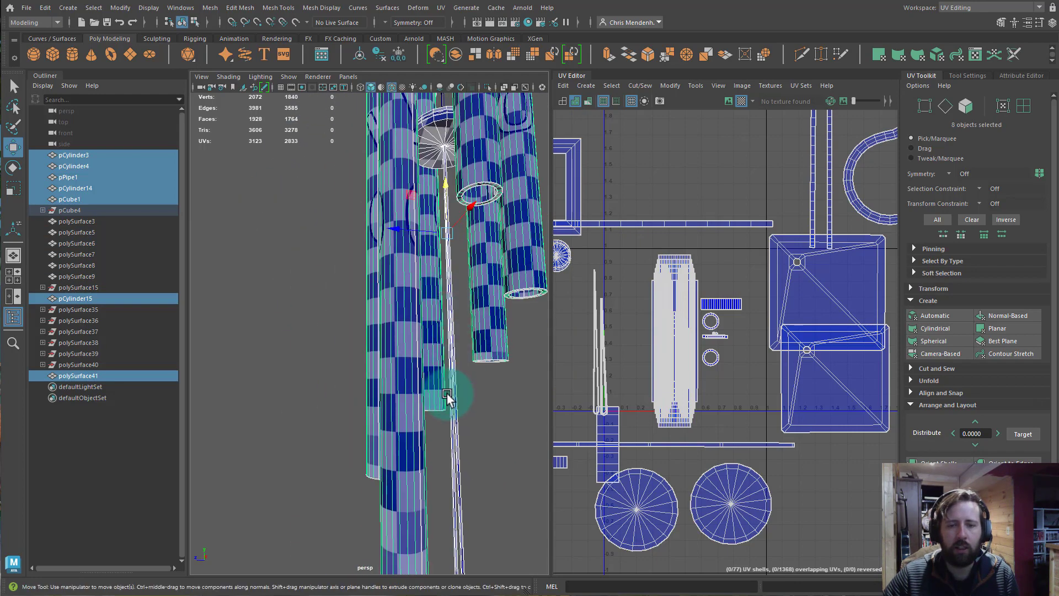
pyautogui.keyDown('ctrl'); pyautogui.click(455, 403); pyautogui.keyUp('ctrl')
pyautogui.keyDown('alt'); pyautogui.moveTo(475, 409); pyautogui.dragTo(476, 212, button='middle'); pyautogui.keyUp('alt')
pyautogui.keyDown('alt'); pyautogui.moveTo(486, 386); pyautogui.dragTo(416, 323, button='right'); pyautogui.keyUp('alt')
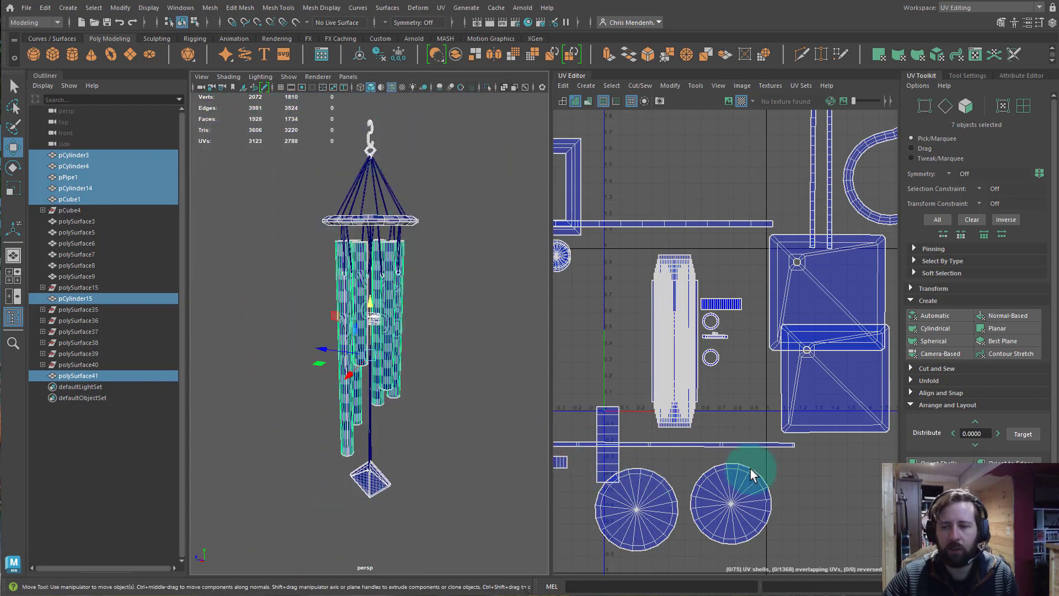
# - Open the Layout UVs options for the selected wind chime objects
pyautogui.click(921, 300)
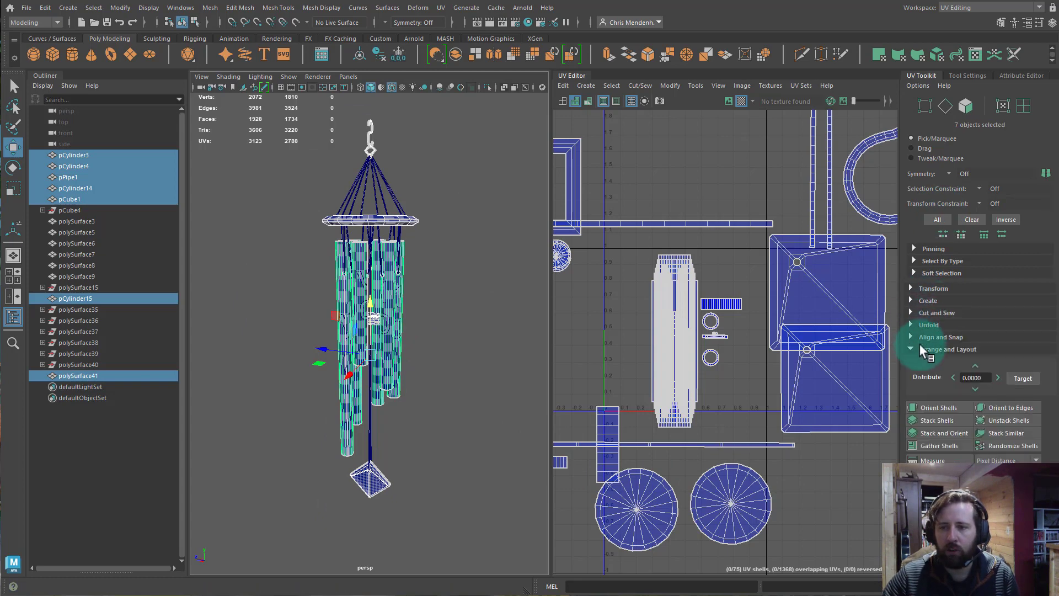
pyautogui.click(918, 349)
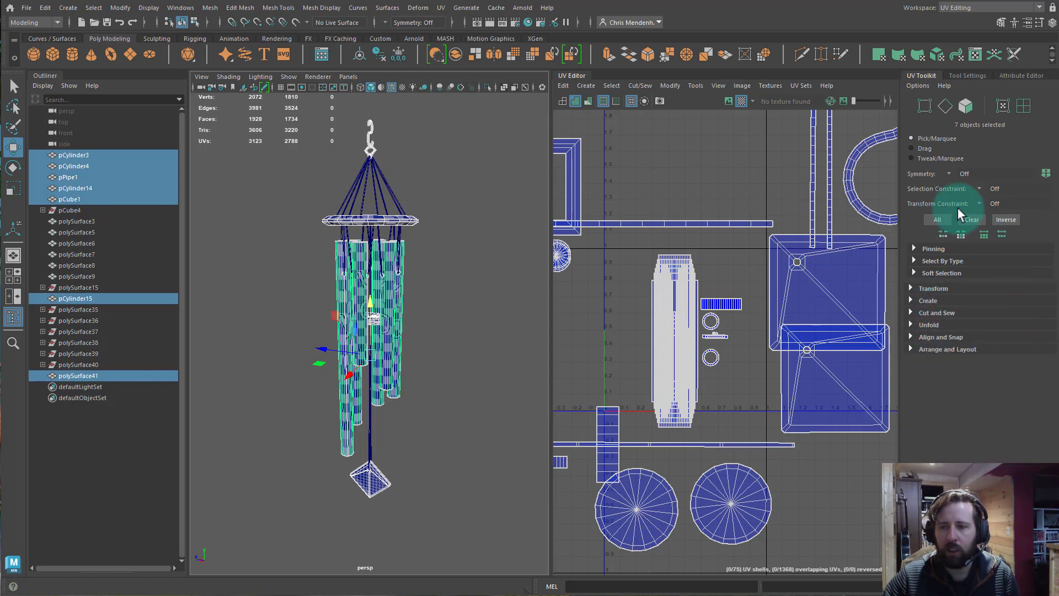
pyautogui.click(917, 349)
pyautogui.keyDown('alt'); pyautogui.moveTo(631, 389); pyautogui.dragTo(672, 373, button='middle'); pyautogui.keyUp('alt')
pyautogui.keyDown('alt'); pyautogui.moveTo(672, 373); pyautogui.dragTo(740, 376, button='right'); pyautogui.keyUp('alt')
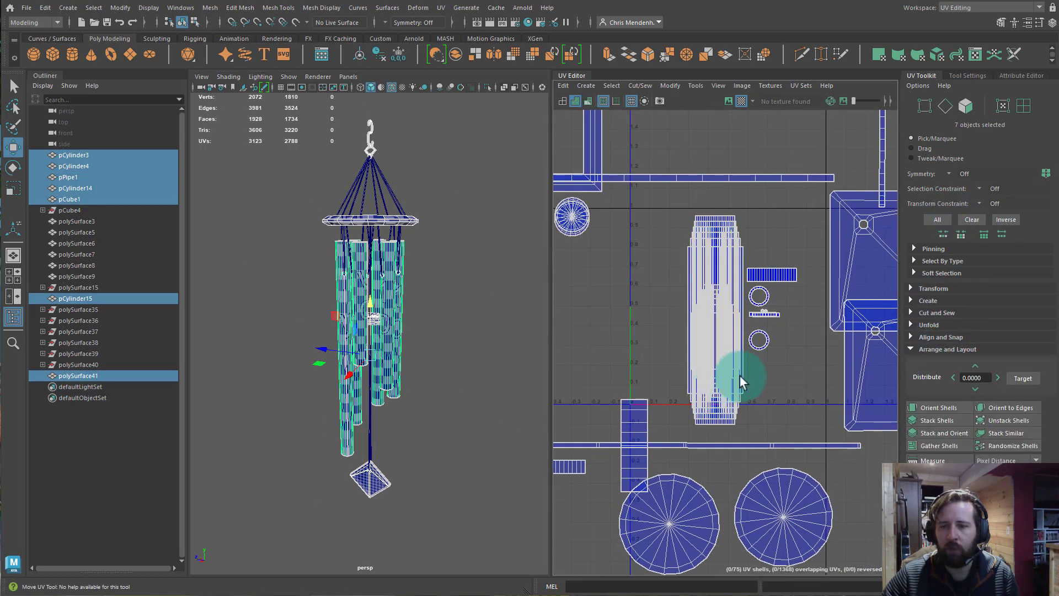
pyautogui.keyDown('alt'); pyautogui.moveTo(740, 376); pyautogui.dragTo(719, 396, button='middle'); pyautogui.keyUp('alt')
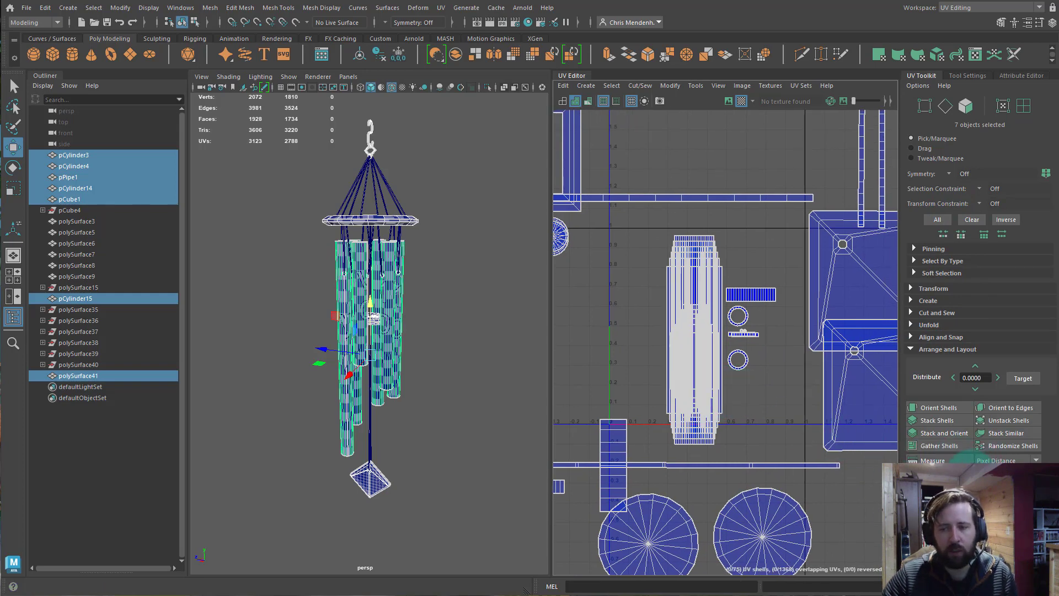
pyautogui.keyDown('shift'); pyautogui.click(932, 478); pyautogui.keyUp('shift')
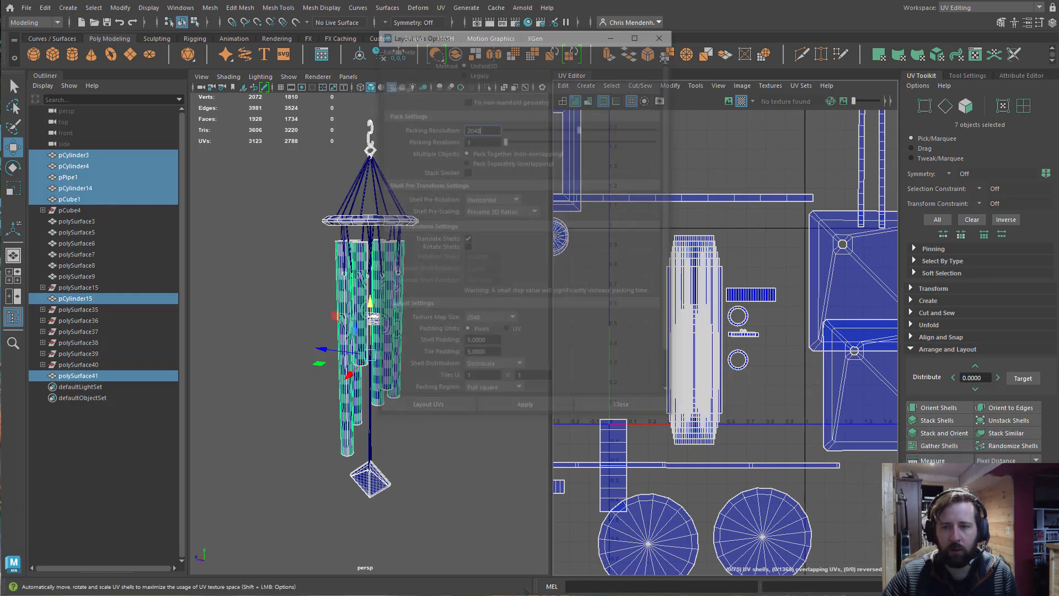
pyautogui.moveTo(498, 32); pyautogui.dragTo(697, 152)
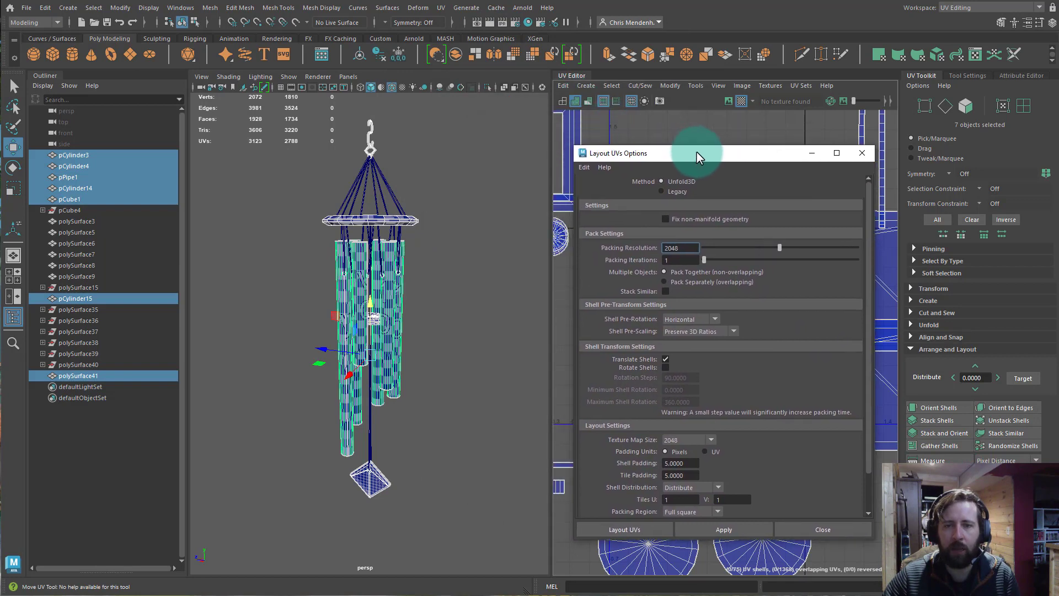
# - Review the packing resolution, texture map size, shell padding and tile padding in the layout options
pyautogui.moveTo(683, 249); pyautogui.dragTo(637, 303)
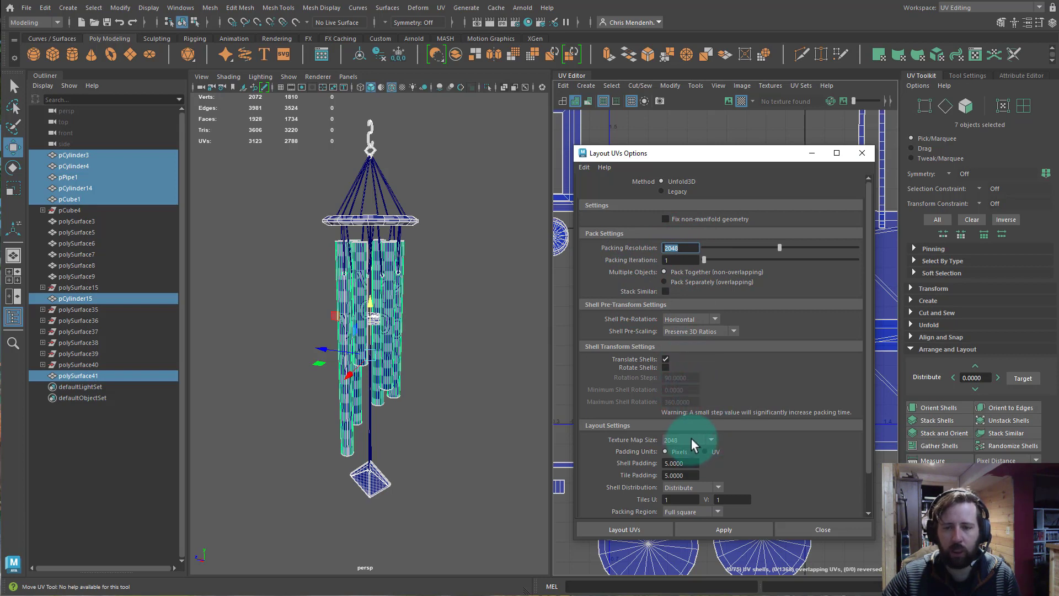
pyautogui.moveTo(685, 464); pyautogui.dragTo(656, 474)
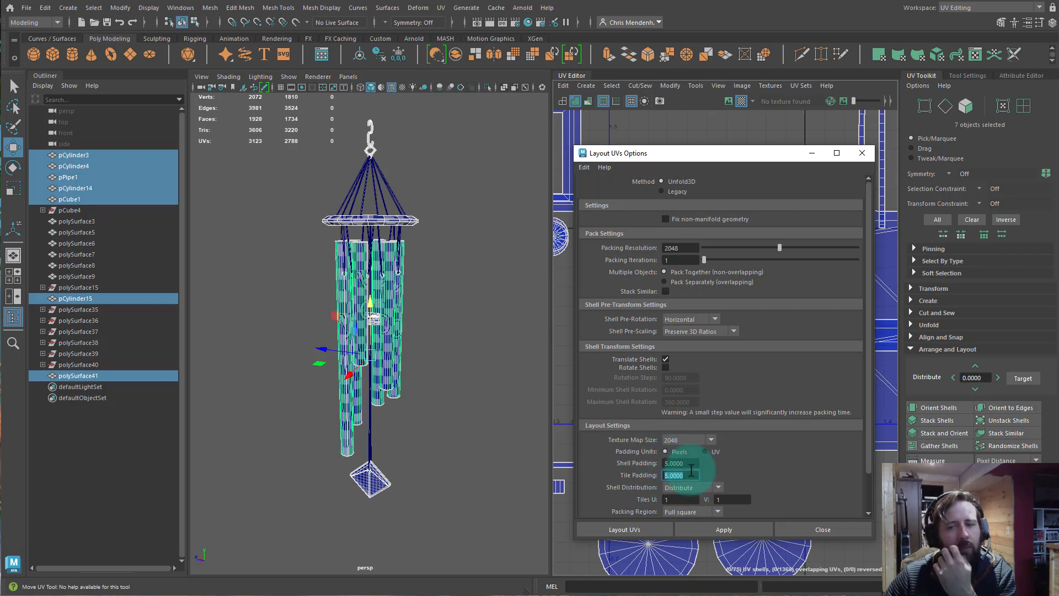
pyautogui.moveTo(688, 464); pyautogui.dragTo(649, 464)
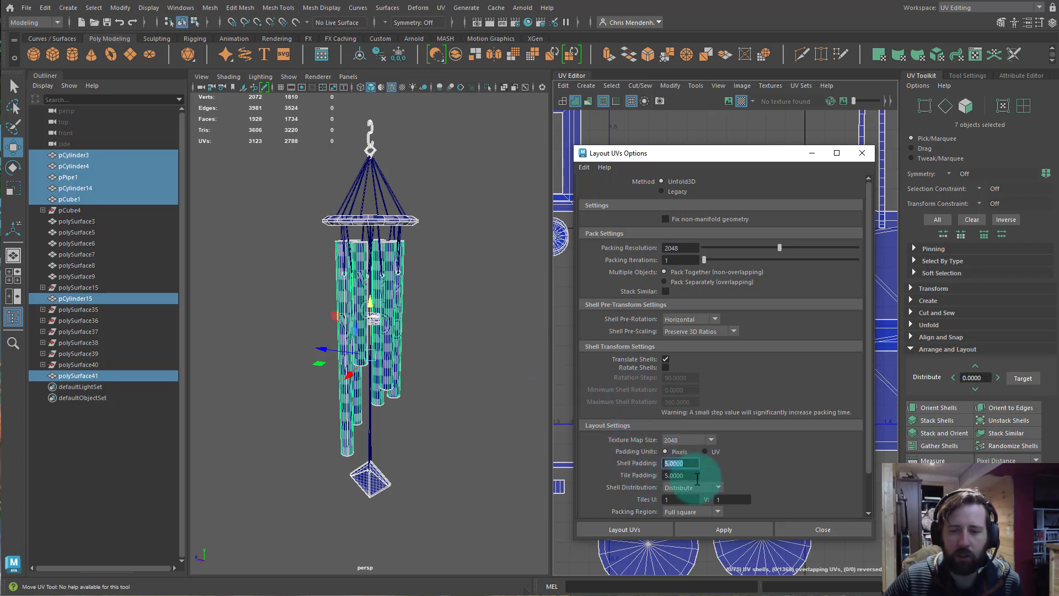
pyautogui.moveTo(665, 475); pyautogui.dragTo(640, 491)
pyautogui.click(688, 464)
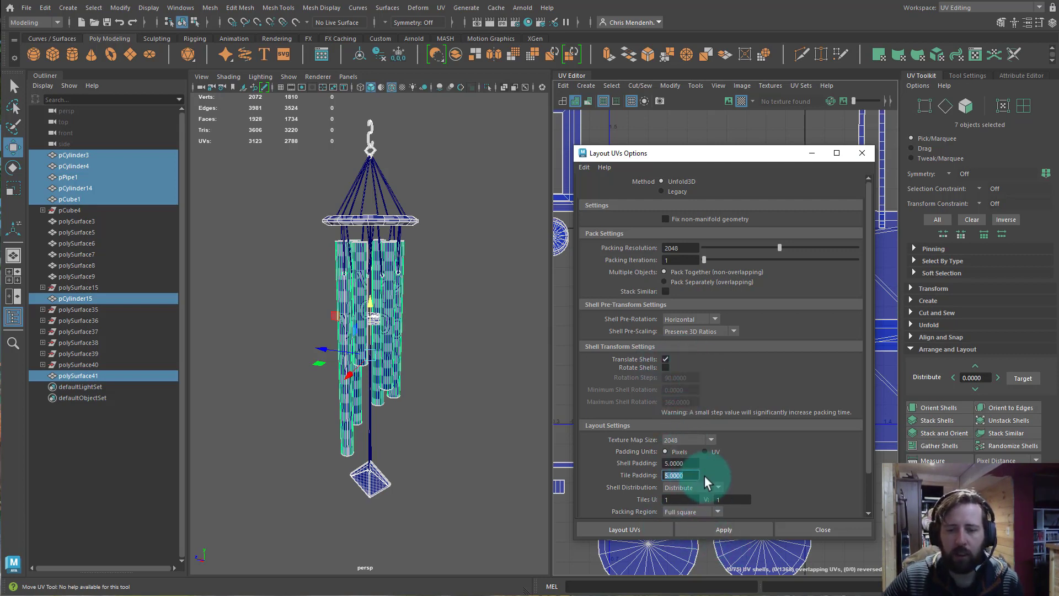
pyautogui.scroll(-2, 694, 494)
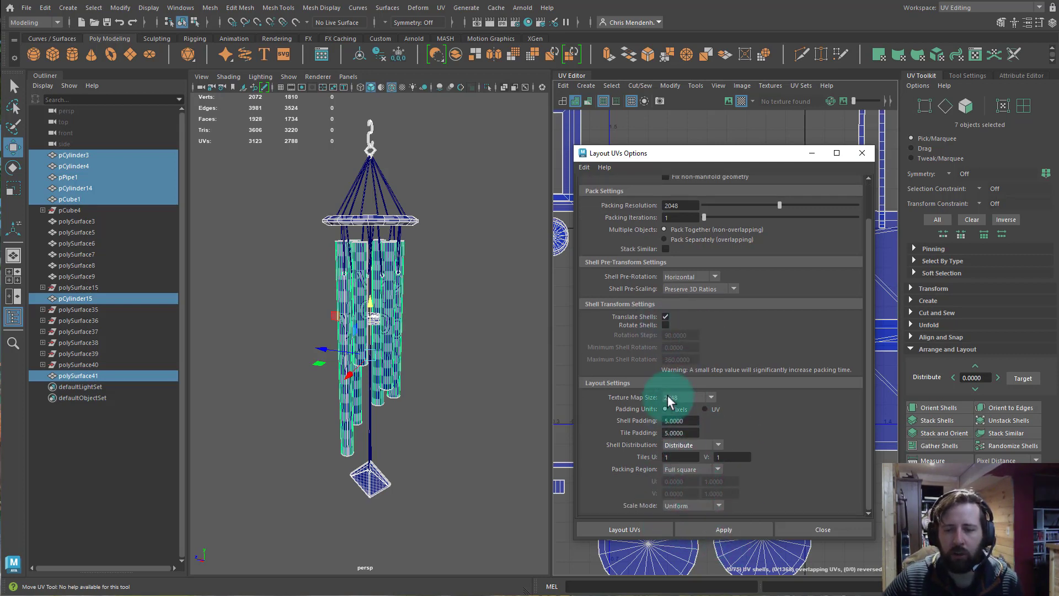
pyautogui.scroll(2, 694, 474)
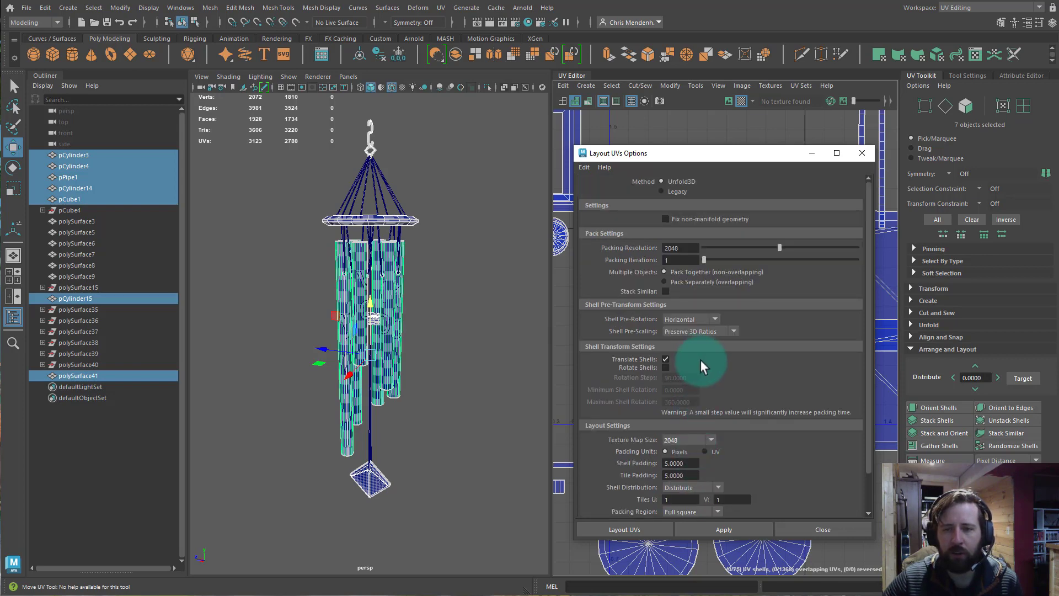
# - Lay out the selected objects' UVs together in one tile at 2048 packing resolution with 5-pixel shell and tile padding
pyautogui.scroll(-2, 733, 387)
pyautogui.moveTo(739, 151); pyautogui.dragTo(405, 155)
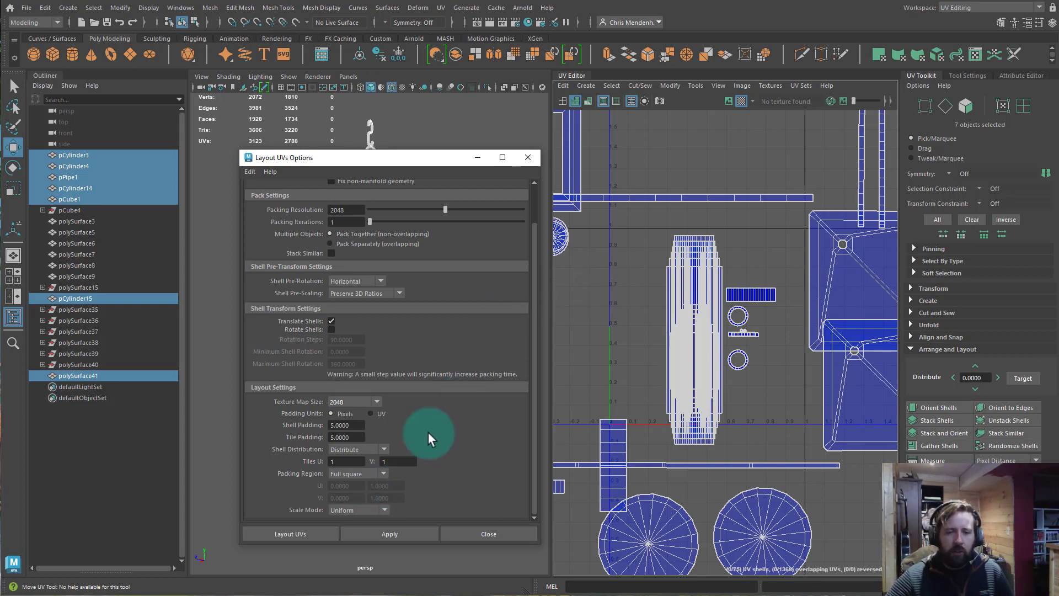
pyautogui.click(380, 533)
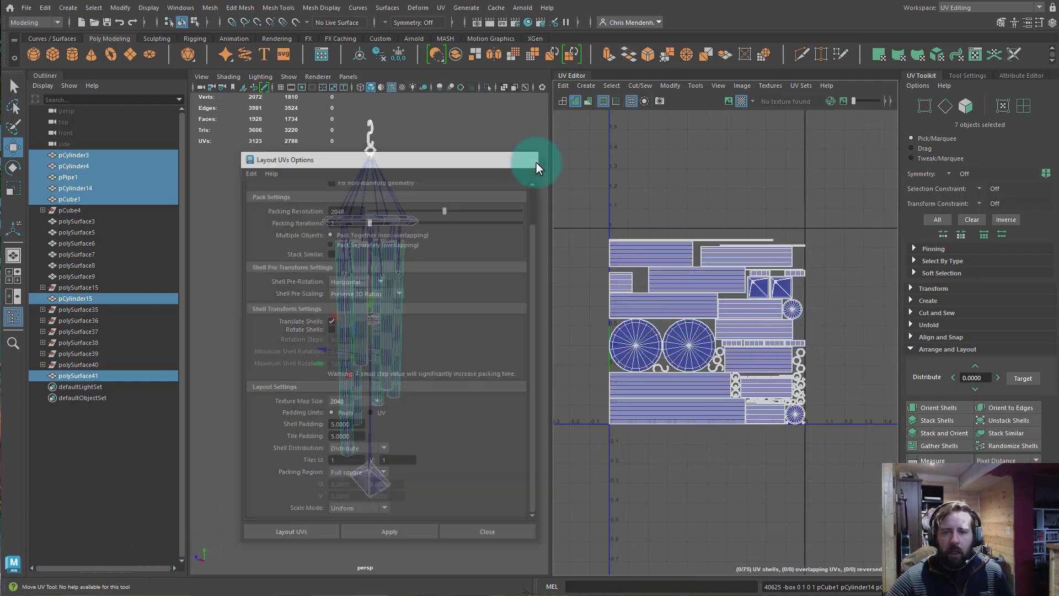
# - Close the layout options and examine the padding between the packed shells and along the tile borders
pyautogui.click(534, 161)
pyautogui.scroll(6, 707, 372)
pyautogui.scroll(-4, 707, 372)
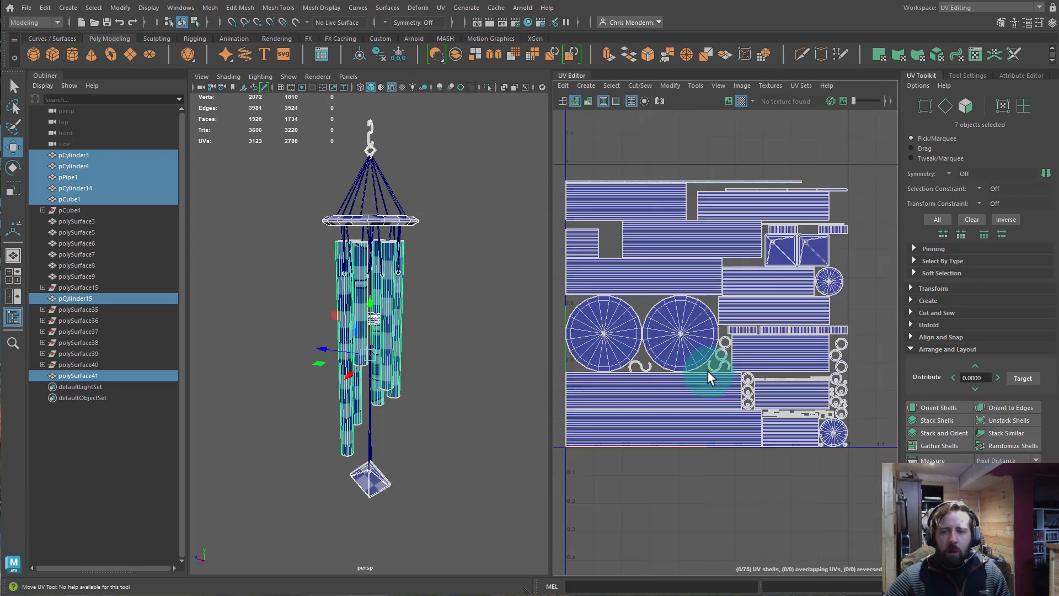
pyautogui.scroll(5, 707, 372)
pyautogui.keyDown('alt'); pyautogui.moveTo(709, 370); pyautogui.dragTo(1037, 279, button='middle'); pyautogui.keyUp('alt')
pyautogui.scroll(6, 768, 313)
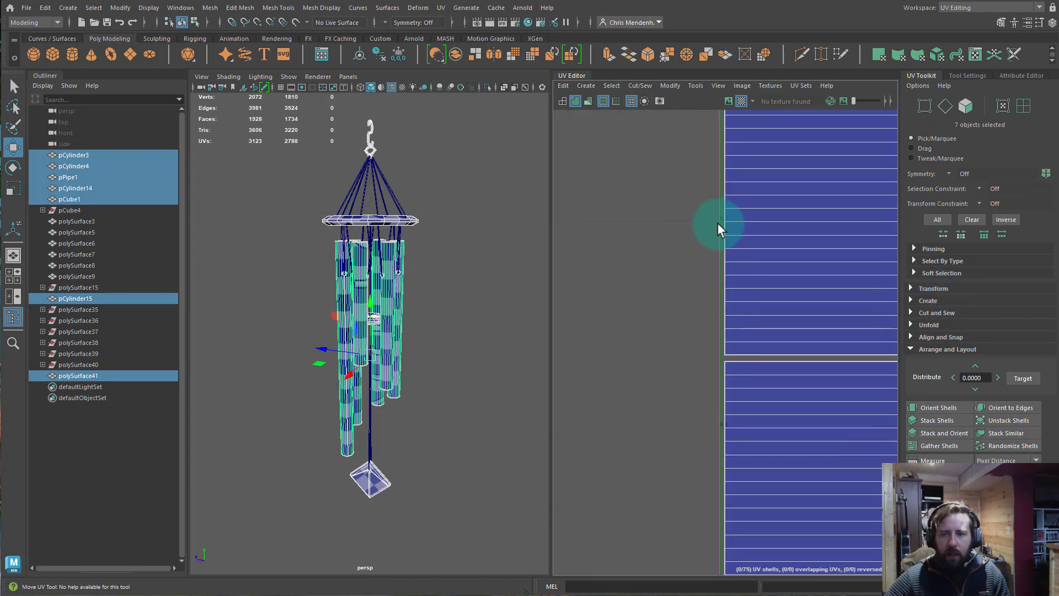
pyautogui.keyDown('alt'); pyautogui.moveTo(725, 329); pyautogui.dragTo(585, 245, button='middle'); pyautogui.keyUp('alt')
pyautogui.scroll(-5, 743, 244)
pyautogui.keyDown('alt'); pyautogui.moveTo(877, 356); pyautogui.dragTo(596, 330, button='middle'); pyautogui.keyUp('alt')
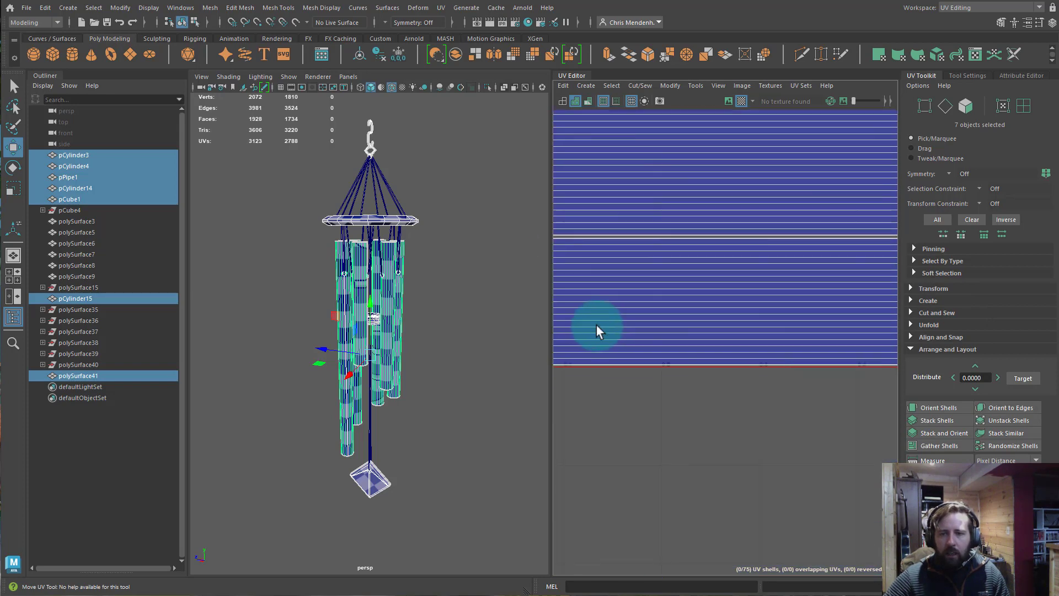
pyautogui.keyDown('alt'); pyautogui.moveTo(871, 198); pyautogui.dragTo(603, 330, button='middle'); pyautogui.keyUp('alt')
pyautogui.scroll(-3, 602, 330)
pyautogui.scroll(-5, 602, 330)
pyautogui.keyDown('alt'); pyautogui.moveTo(759, 308); pyautogui.dragTo(600, 390, button='middle'); pyautogui.keyUp('alt')
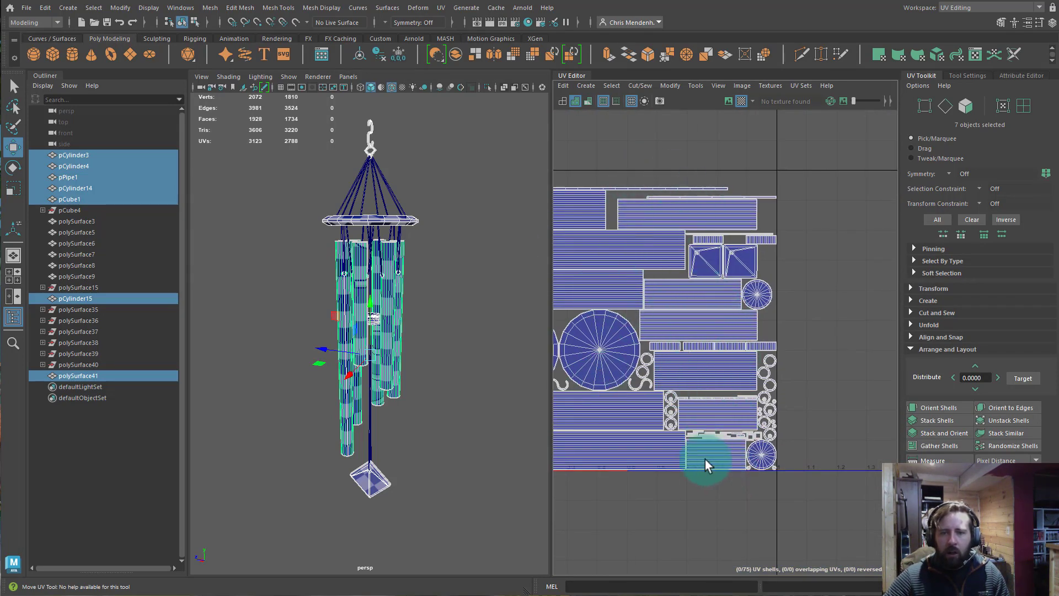
# - Select the tube shell at the tile's lower-right corner and sample its texel density at a 512 map size
pyautogui.scroll(6, 702, 458)
pyautogui.moveTo(750, 338); pyautogui.dragTo(723, 343, button='right')
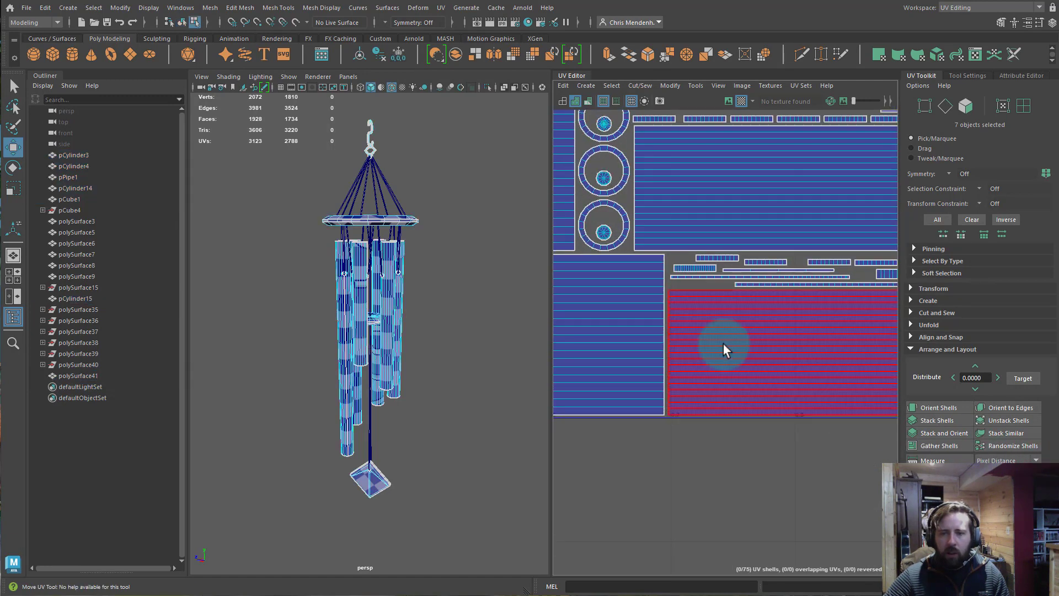
pyautogui.click(723, 343)
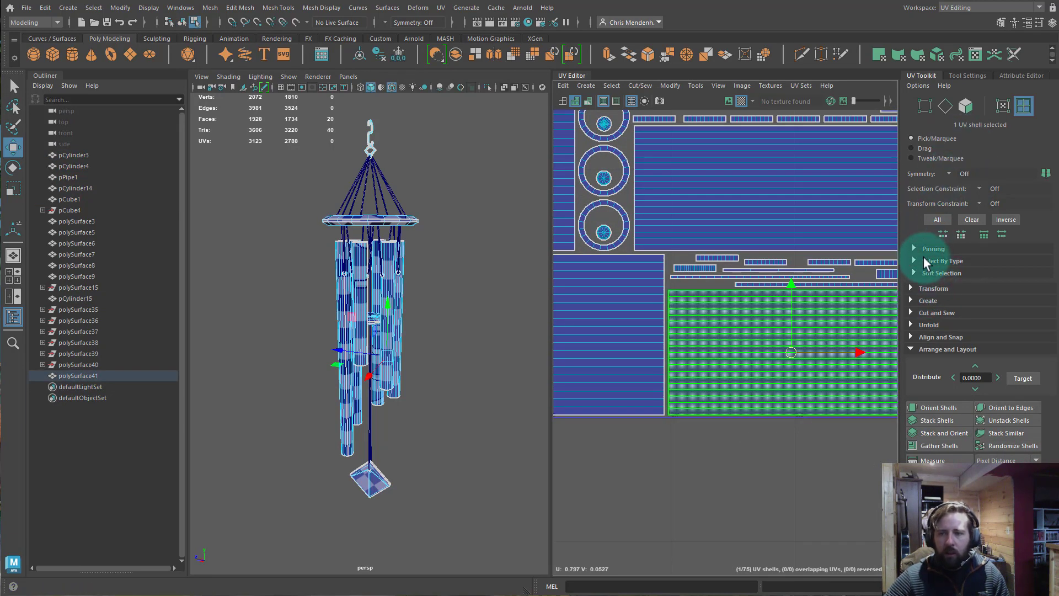
pyautogui.click(927, 287)
pyautogui.scroll(-5, 969, 435)
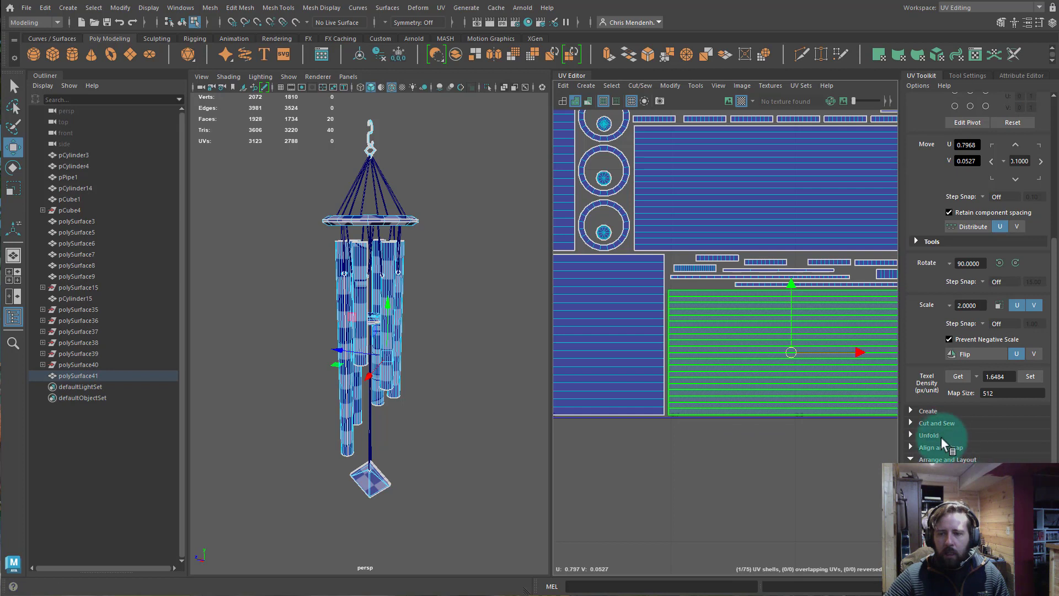
pyautogui.click(958, 376)
pyautogui.click(957, 379)
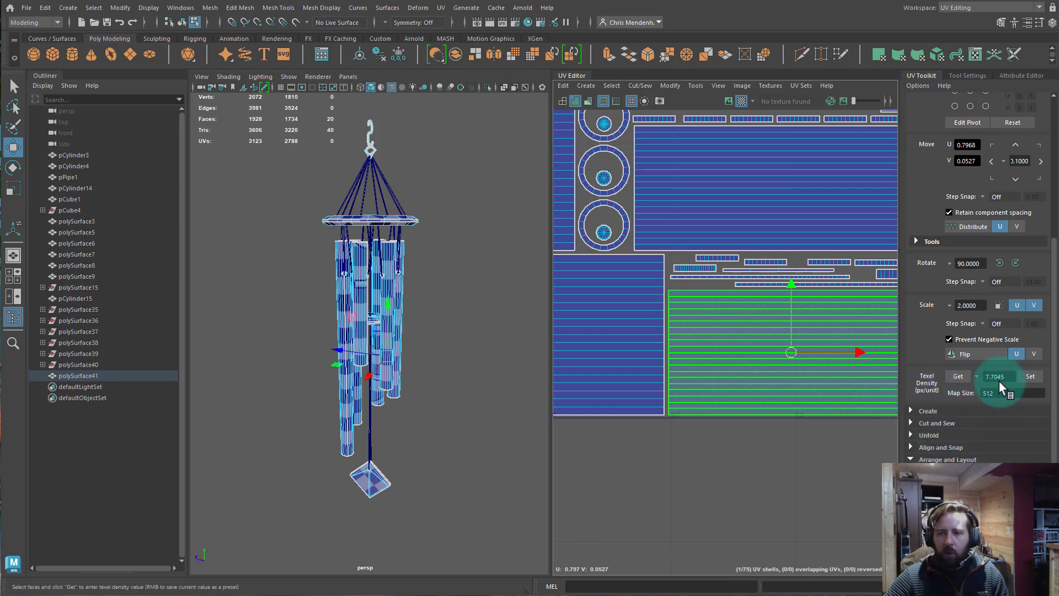
# - Sample the texel density of three more tube shells in the two lowest rows for comparison
pyautogui.click(702, 337)
pyautogui.click(960, 377)
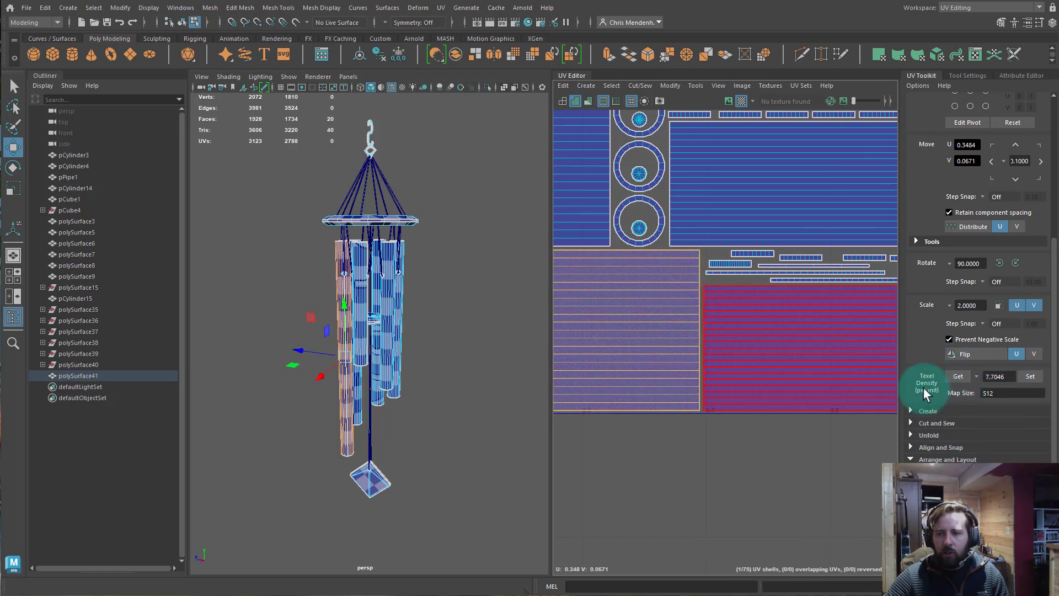
pyautogui.click(796, 202)
pyautogui.click(959, 377)
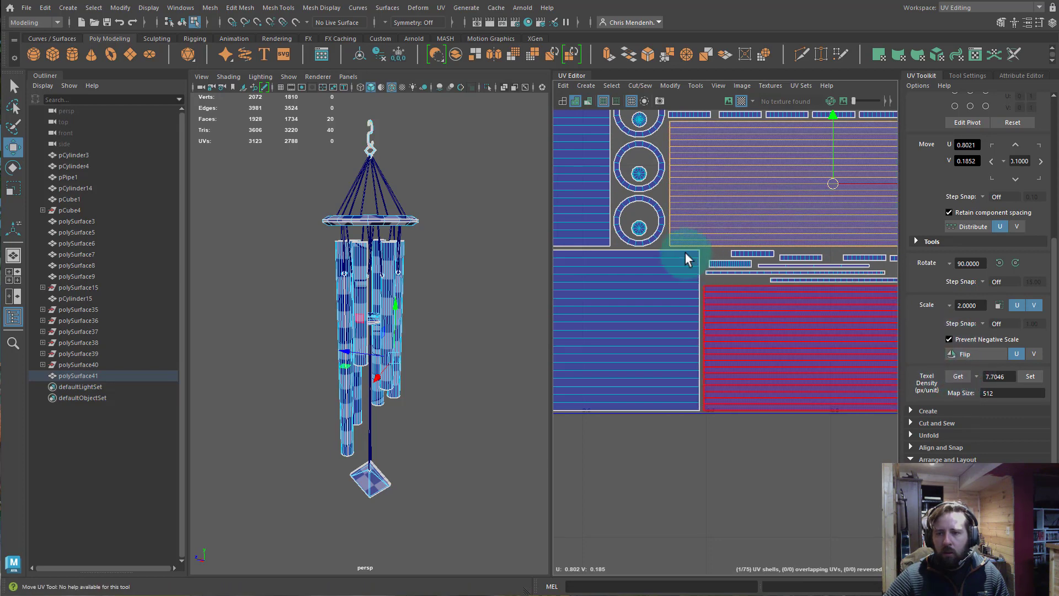
pyautogui.click(685, 253)
pyautogui.click(690, 307)
pyautogui.click(958, 376)
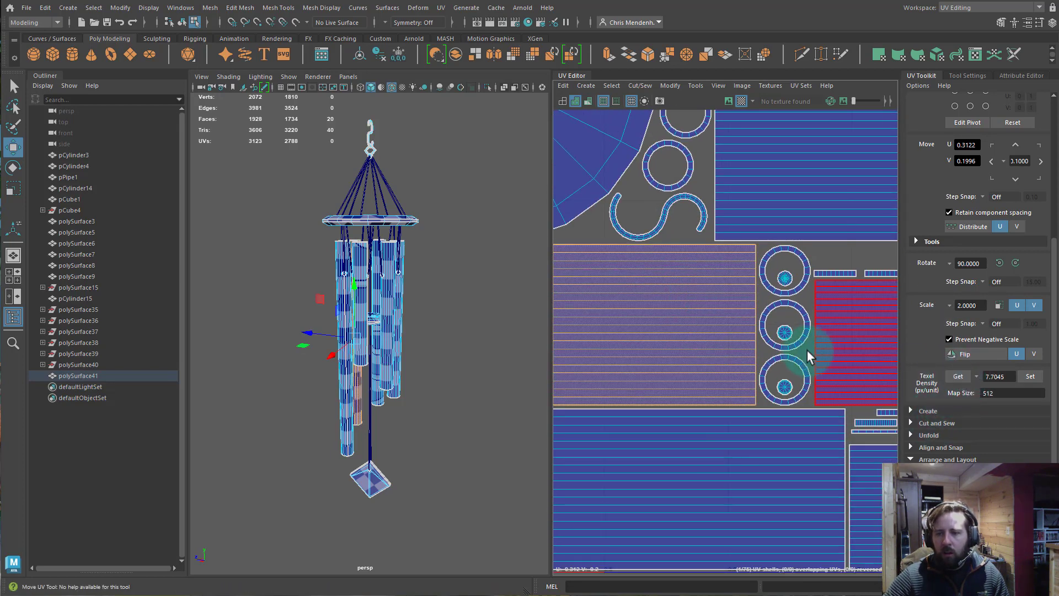
# - Sample the texel density of four tube shells in the middle and upper rows of the layout
pyautogui.click(807, 352)
pyautogui.click(763, 283)
pyautogui.click(958, 377)
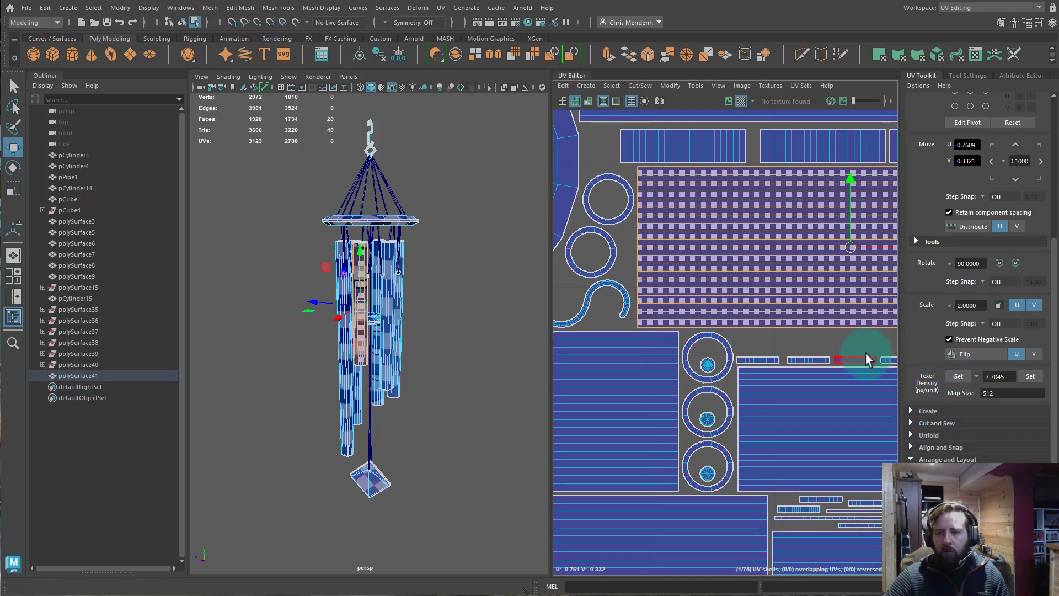
pyautogui.click(865, 357)
pyautogui.click(725, 267)
pyautogui.click(959, 377)
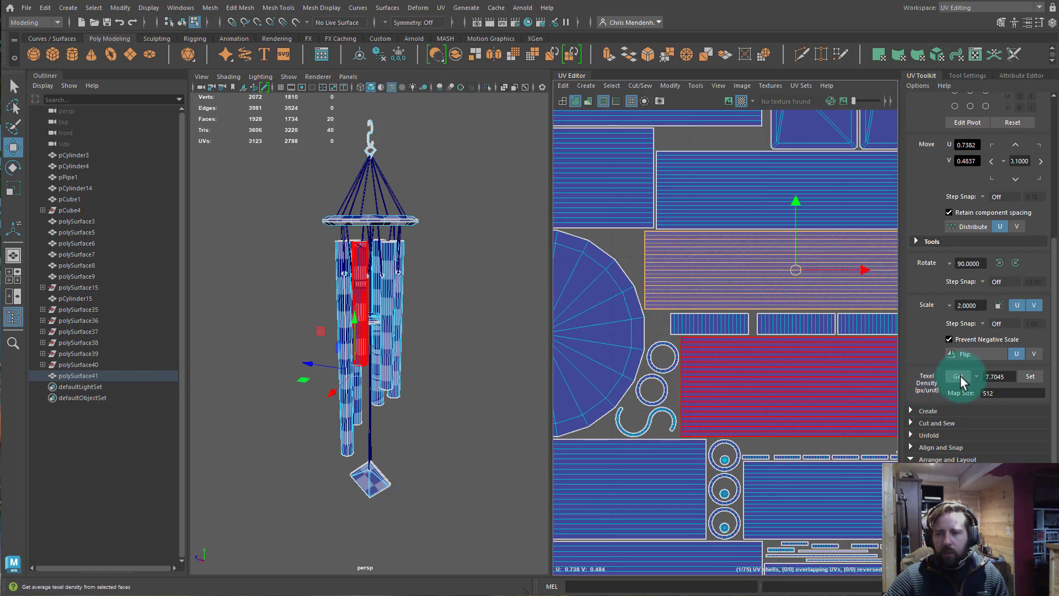
pyautogui.click(853, 203)
pyautogui.click(958, 376)
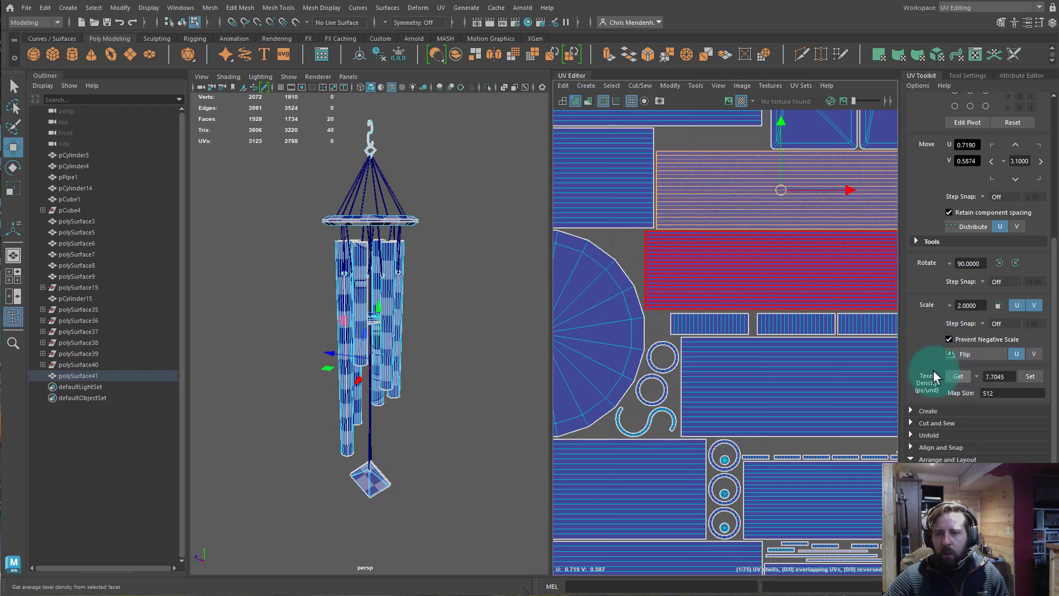
pyautogui.click(615, 193)
pyautogui.click(957, 377)
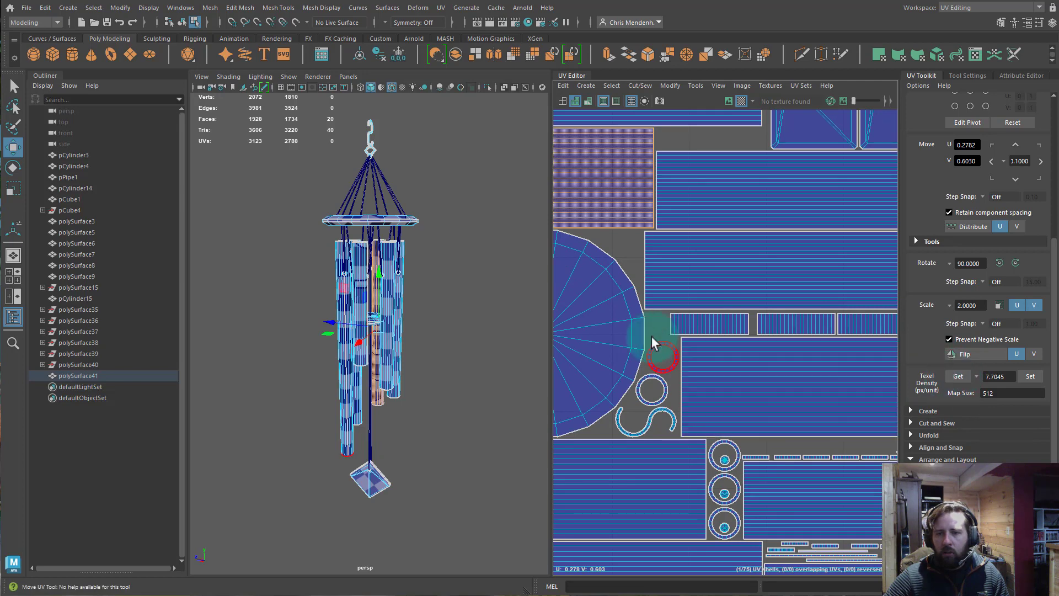
# - Sample the texel density of the large disc shell, a tube-end ring and a small ring beside the lower tube shells
pyautogui.click(603, 337)
pyautogui.click(958, 376)
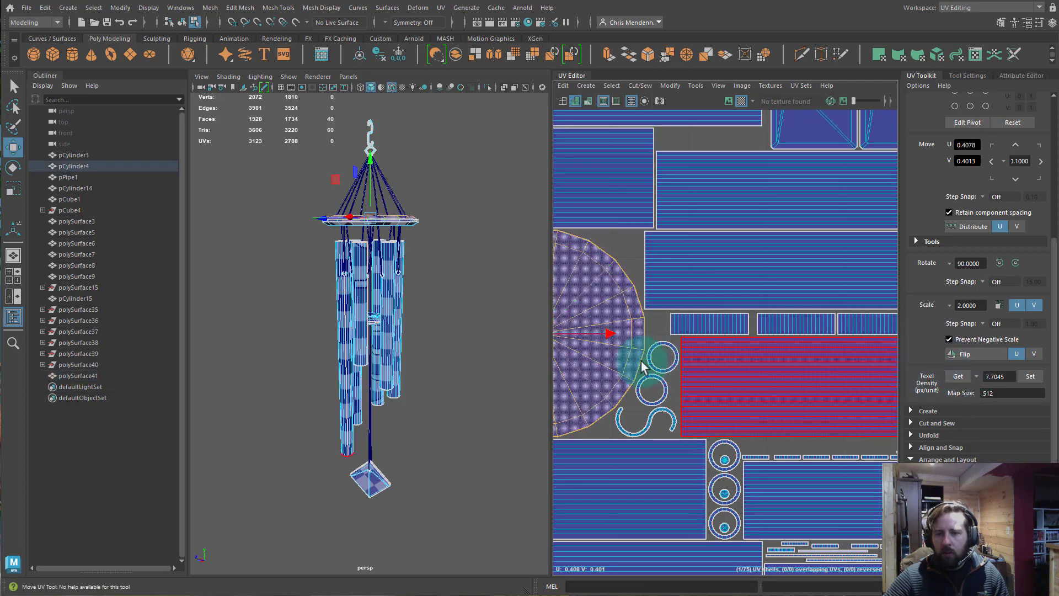
pyautogui.click(660, 345)
pyautogui.click(957, 376)
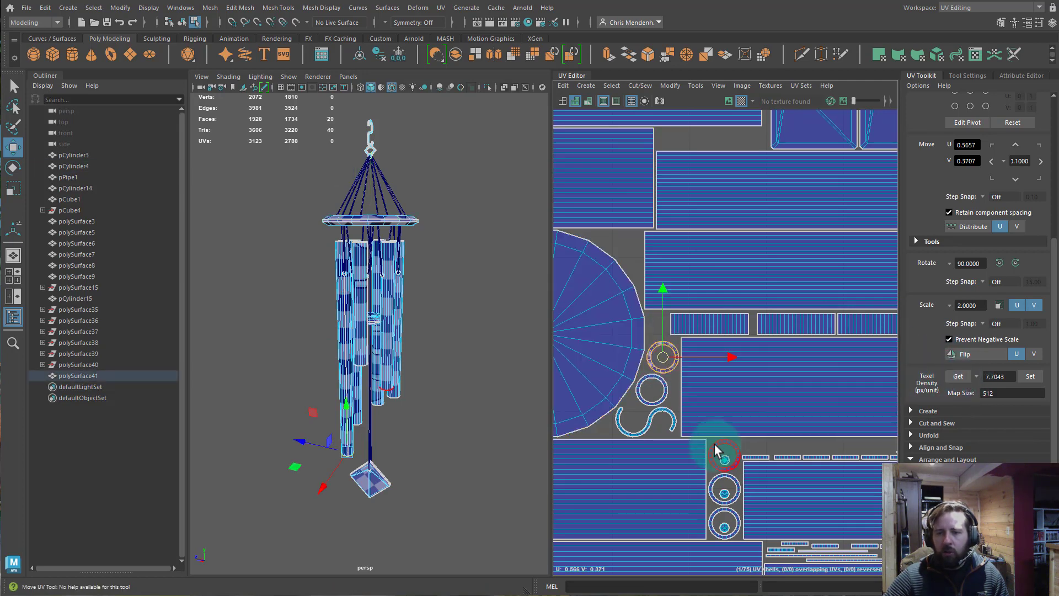
pyautogui.click(714, 445)
pyautogui.click(957, 376)
# - Inspect the whole packed layout, from the small rings and strips to the discs and tube shells, for spacing and unused space
pyautogui.keyDown('alt'); pyautogui.moveTo(648, 339); pyautogui.dragTo(728, 413, button='middle'); pyautogui.keyUp('alt')
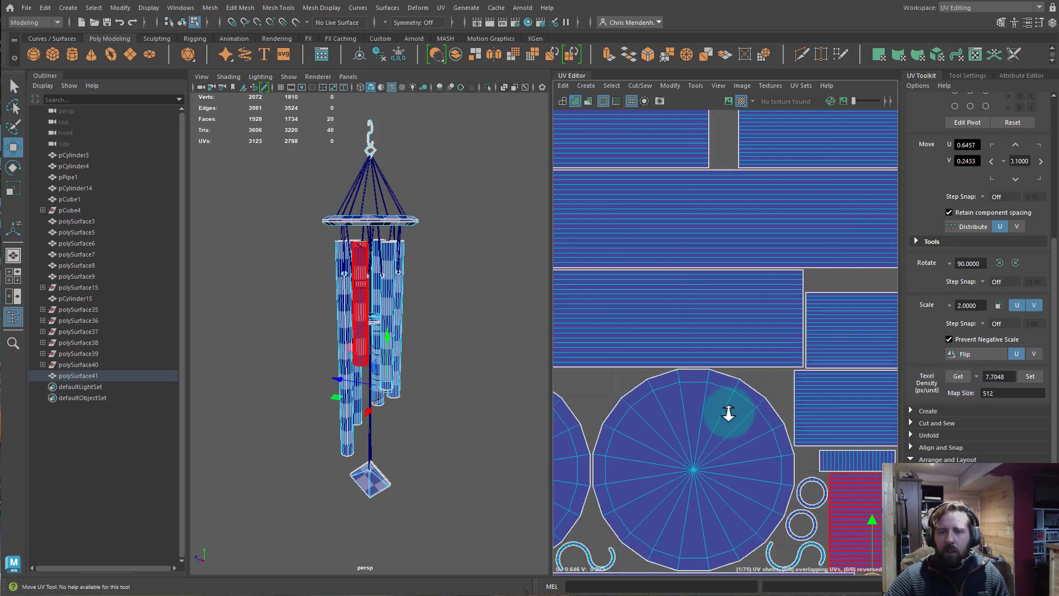
pyautogui.keyDown('alt'); pyautogui.moveTo(728, 413); pyautogui.dragTo(644, 359, button='right'); pyautogui.keyUp('alt')
pyautogui.keyDown('alt'); pyautogui.moveTo(722, 397); pyautogui.dragTo(579, 367, button='middle'); pyautogui.keyUp('alt')
pyautogui.keyDown('alt'); pyautogui.moveTo(699, 343); pyautogui.dragTo(684, 371, button='middle'); pyautogui.keyUp('alt')
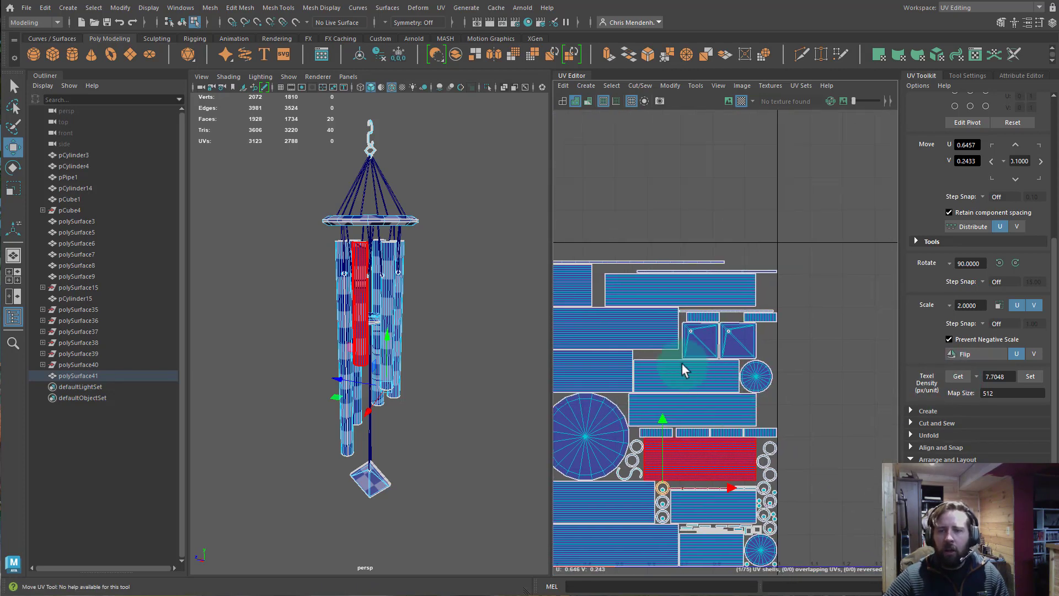
pyautogui.keyDown('alt'); pyautogui.moveTo(683, 370); pyautogui.dragTo(891, 414, button='right'); pyautogui.keyUp('alt')
pyautogui.keyDown('alt'); pyautogui.moveTo(784, 369); pyautogui.dragTo(751, 171, button='middle'); pyautogui.keyUp('alt')
pyautogui.keyDown('alt'); pyautogui.moveTo(766, 389); pyautogui.dragTo(752, 258, button='middle'); pyautogui.keyUp('alt')
pyautogui.keyDown('alt'); pyautogui.moveTo(727, 391); pyautogui.dragTo(814, 411, button='right'); pyautogui.keyUp('alt')
pyautogui.keyDown('alt'); pyautogui.moveTo(804, 388); pyautogui.dragTo(660, 384, button='middle'); pyautogui.keyUp('alt')
pyautogui.keyDown('alt'); pyautogui.moveTo(660, 384); pyautogui.dragTo(623, 381, button='right'); pyautogui.keyUp('alt')
pyautogui.keyDown('alt'); pyautogui.moveTo(671, 357); pyautogui.dragTo(676, 449, button='middle'); pyautogui.keyUp('alt')
pyautogui.keyDown('alt'); pyautogui.moveTo(631, 345); pyautogui.dragTo(743, 441, button='middle'); pyautogui.keyUp('alt')
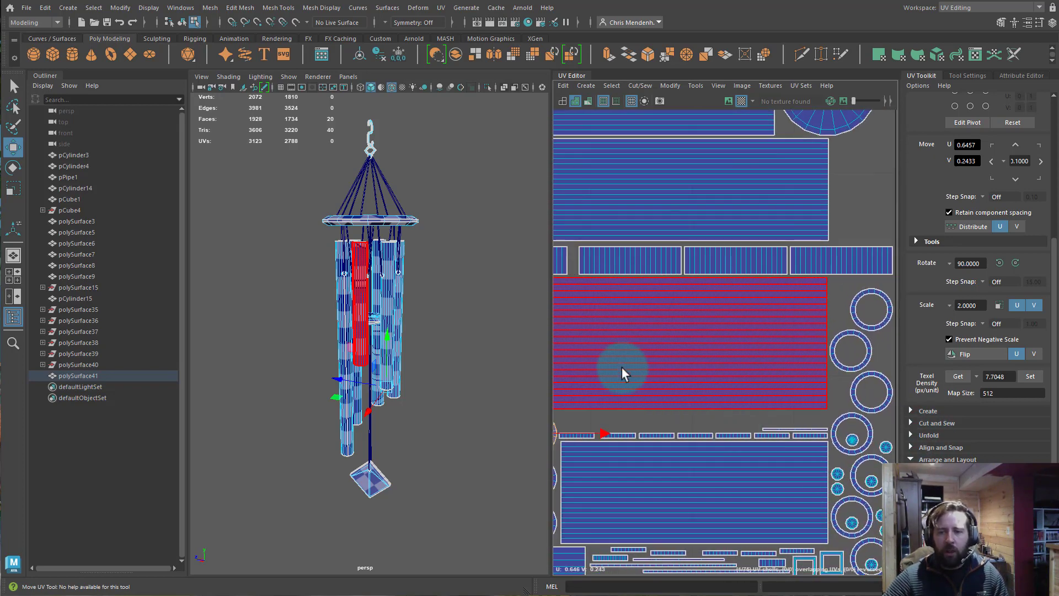
pyautogui.keyDown('alt'); pyautogui.moveTo(621, 373); pyautogui.dragTo(733, 306, button='middle'); pyautogui.keyUp('alt')
pyautogui.keyDown('alt'); pyautogui.moveTo(679, 319); pyautogui.dragTo(702, 428, button='middle'); pyautogui.keyUp('alt')
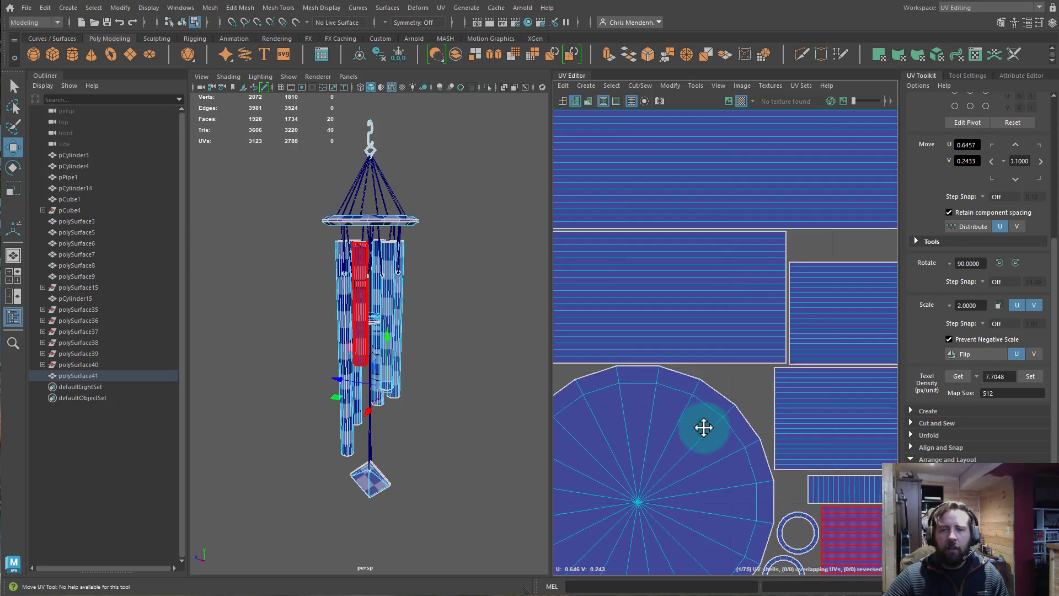
pyautogui.keyDown('alt'); pyautogui.moveTo(652, 284); pyautogui.dragTo(678, 420, button='middle'); pyautogui.keyUp('alt')
pyautogui.keyDown('alt'); pyautogui.moveTo(697, 277); pyautogui.dragTo(707, 428, button='middle'); pyautogui.keyUp('alt')
pyautogui.keyDown('alt'); pyautogui.moveTo(645, 243); pyautogui.dragTo(662, 368, button='middle'); pyautogui.keyUp('alt')
pyautogui.scroll(-4, 662, 368)
pyautogui.scroll(-2, 662, 366)
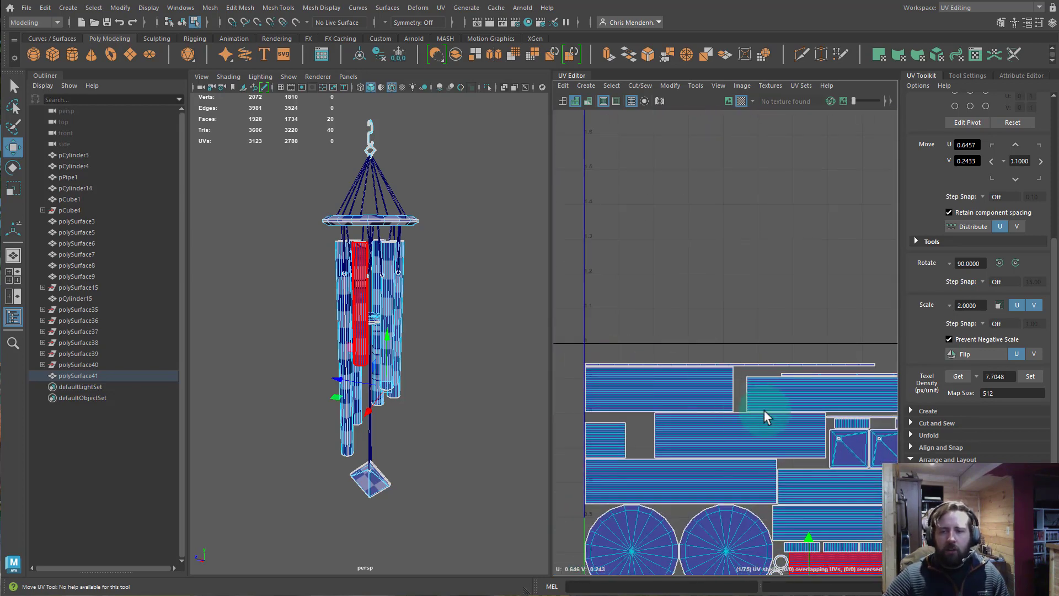
pyautogui.keyDown('alt'); pyautogui.moveTo(763, 411); pyautogui.dragTo(749, 295, button='middle'); pyautogui.keyUp('alt')
# - Return to object selection, select the entire wind chime including its strings, and save the scene
pyautogui.moveTo(406, 220); pyautogui.dragTo(463, 202, button='right')
pyautogui.click(449, 186)
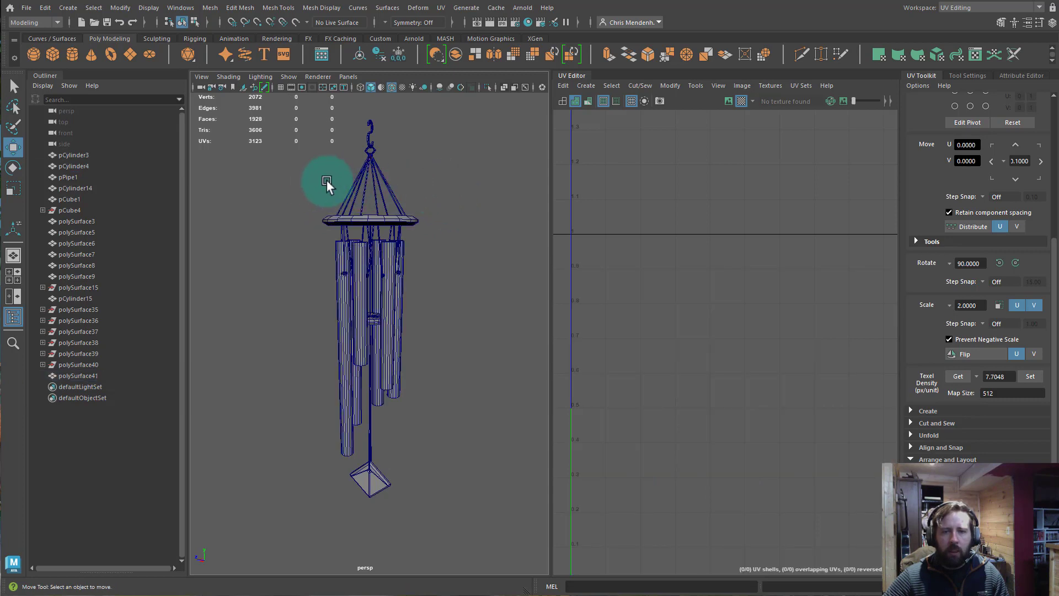
pyautogui.moveTo(326, 181); pyautogui.dragTo(415, 202)
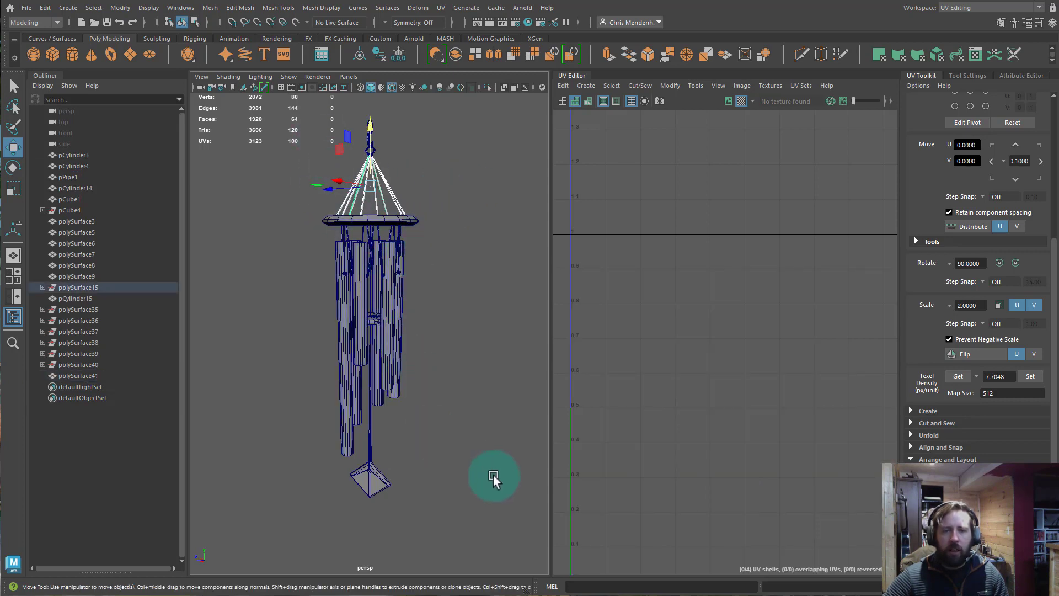
pyautogui.moveTo(494, 478); pyautogui.dragTo(267, 83)
pyautogui.scroll(-2, 739, 382)
pyautogui.scroll(-1, 619, 277)
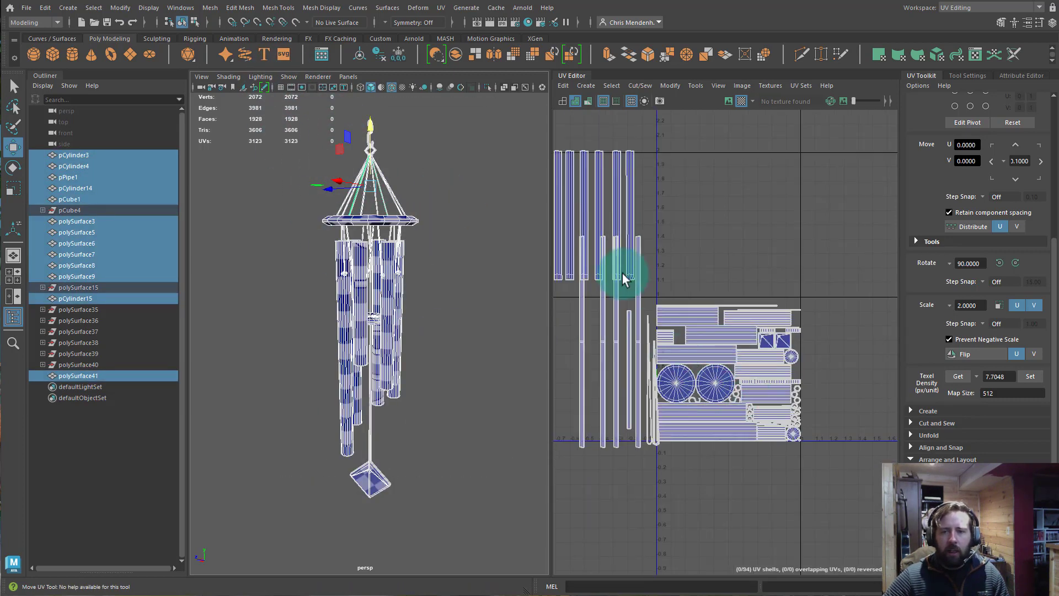
pyautogui.scroll(3, 752, 326)
pyautogui.scroll(-2, 624, 293)
pyautogui.scroll(1, 687, 315)
pyautogui.keyDown('alt'); pyautogui.moveTo(687, 314); pyautogui.dragTo(730, 267, button='middle'); pyautogui.keyUp('alt')
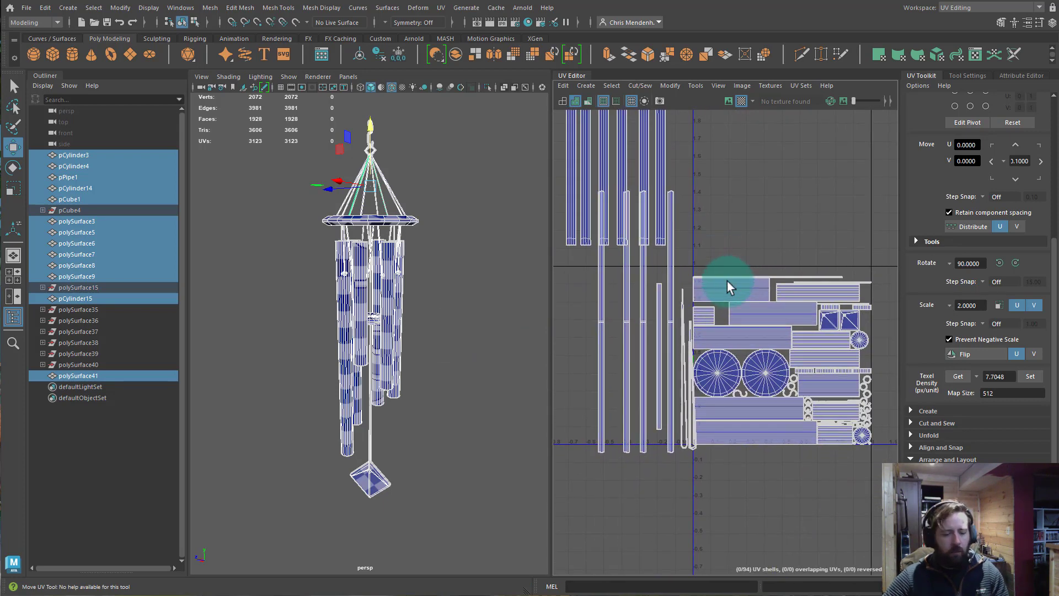
pyautogui.hotkey('ctrl', 's')
# - Select all the string UV shells outside the 0–1 tile and move them farther away to about U -0.84, V 0.76
pyautogui.press('a')
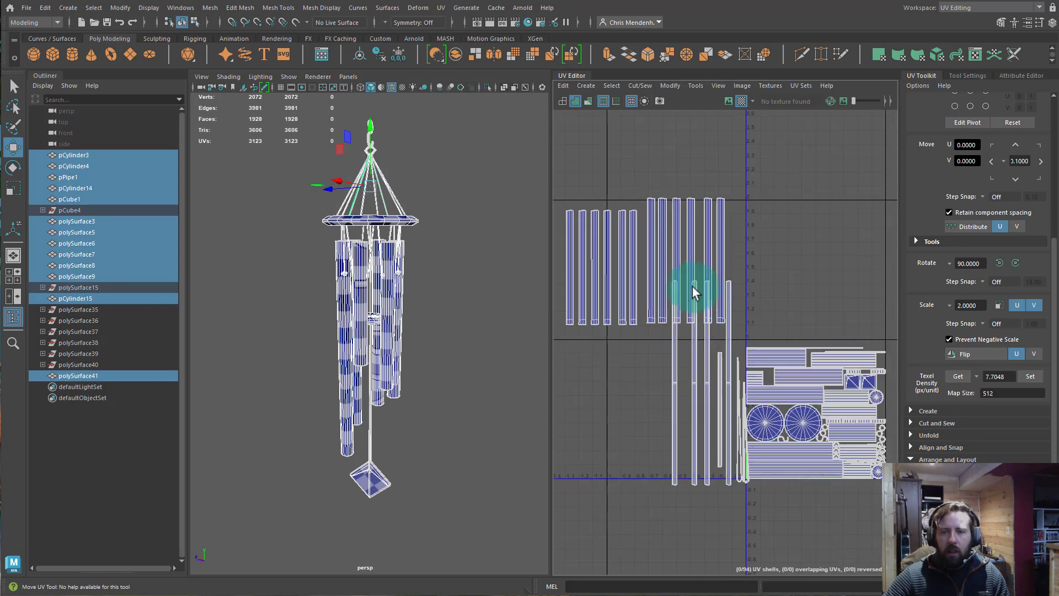
pyautogui.moveTo(643, 253); pyautogui.dragTo(569, 236, button='right')
pyautogui.moveTo(562, 235); pyautogui.dragTo(745, 409)
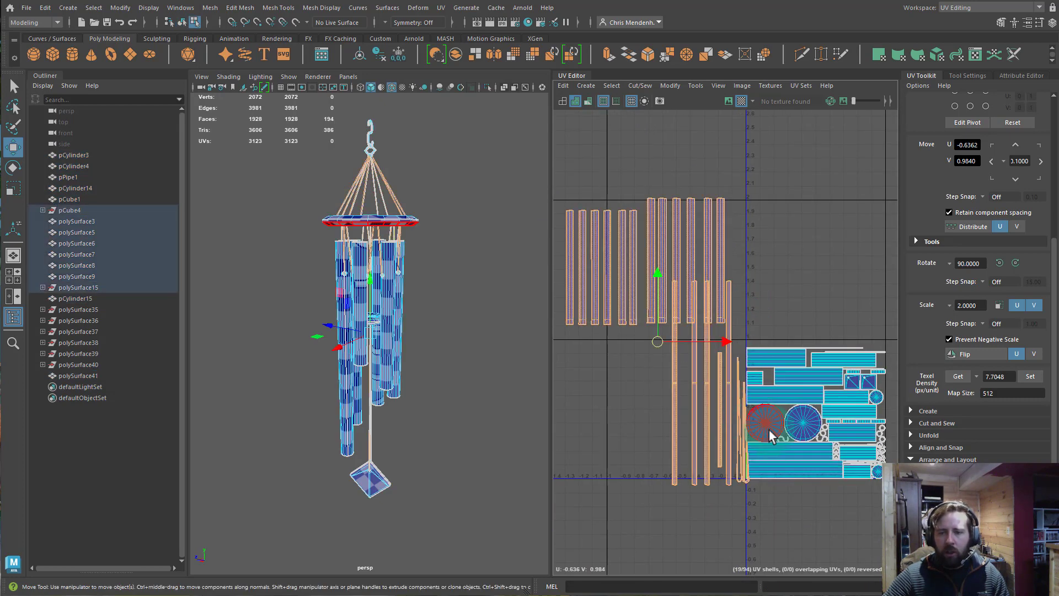
pyautogui.scroll(5, 769, 430)
pyautogui.keyDown('alt'); pyautogui.moveTo(998, 422); pyautogui.dragTo(1021, 427, button='right'); pyautogui.keyUp('alt')
pyautogui.keyDown('alt'); pyautogui.moveTo(832, 324); pyautogui.dragTo(879, 528, button='middle'); pyautogui.keyUp('alt')
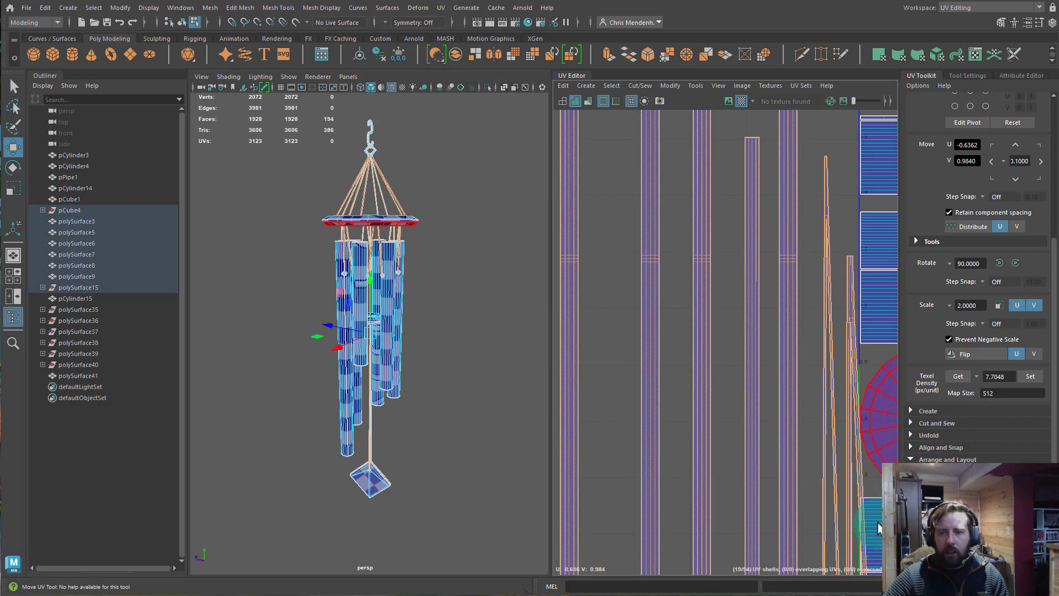
pyautogui.keyDown('alt'); pyautogui.moveTo(879, 527); pyautogui.dragTo(590, 353, button='right'); pyautogui.keyUp('alt')
pyautogui.keyDown('alt'); pyautogui.moveTo(691, 273); pyautogui.dragTo(753, 335, button='middle'); pyautogui.keyUp('alt')
pyautogui.keyDown('alt'); pyautogui.moveTo(754, 335); pyautogui.dragTo(720, 312, button='right'); pyautogui.keyUp('alt')
pyautogui.moveTo(721, 310); pyautogui.dragTo(641, 351)
# - Set the texel density of the selected string shells to 7.7048 px/unit at a 512 map size
pyautogui.press('r')
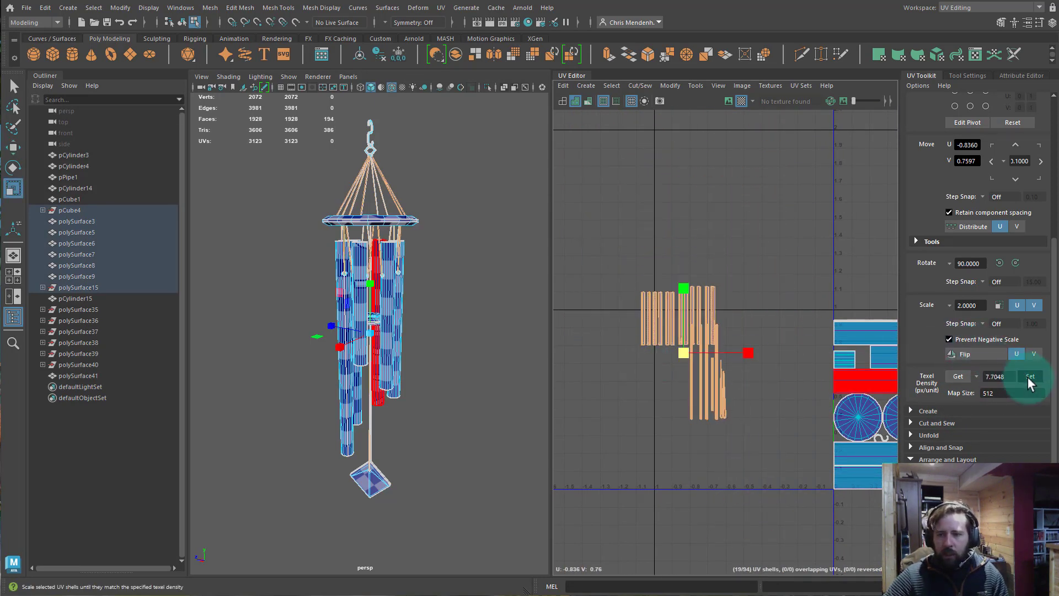
pyautogui.click(1029, 376)
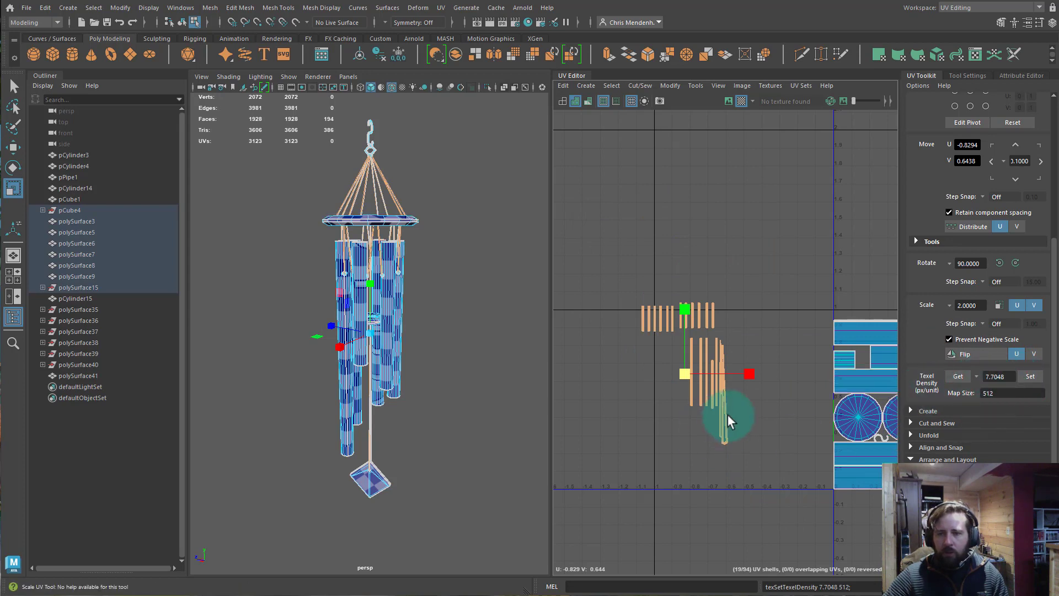
pyautogui.keyDown('alt'); pyautogui.moveTo(727, 415); pyautogui.dragTo(624, 386, button='middle'); pyautogui.keyUp('alt')
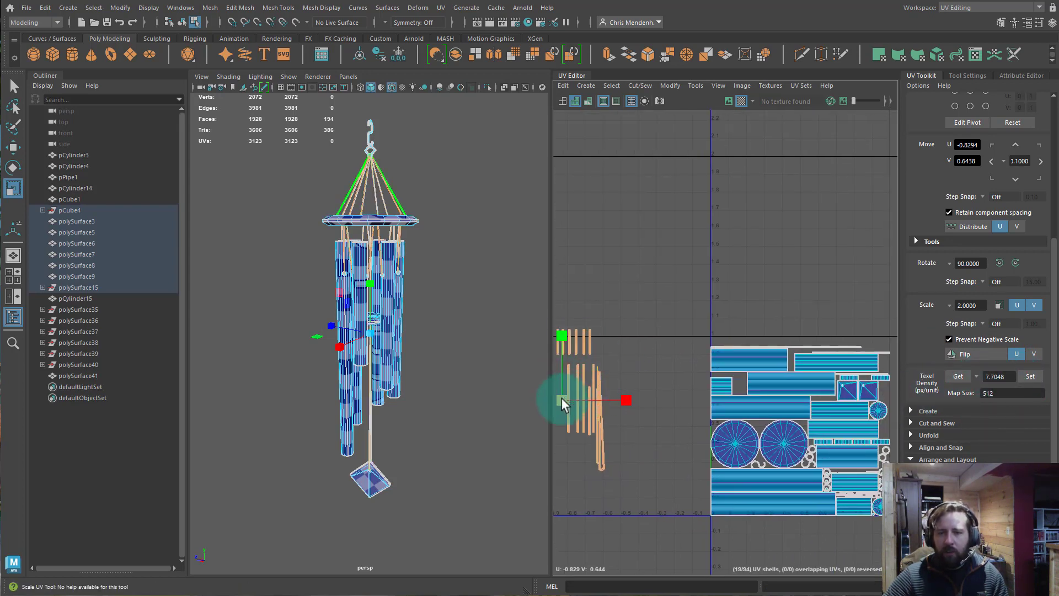
# - Move the string shells above the packed tile to about U 0.24, V 1.13 and rotate them 90 degrees to horizontal
pyautogui.press('w')
pyautogui.moveTo(573, 407); pyautogui.dragTo(753, 312)
pyautogui.click(999, 262)
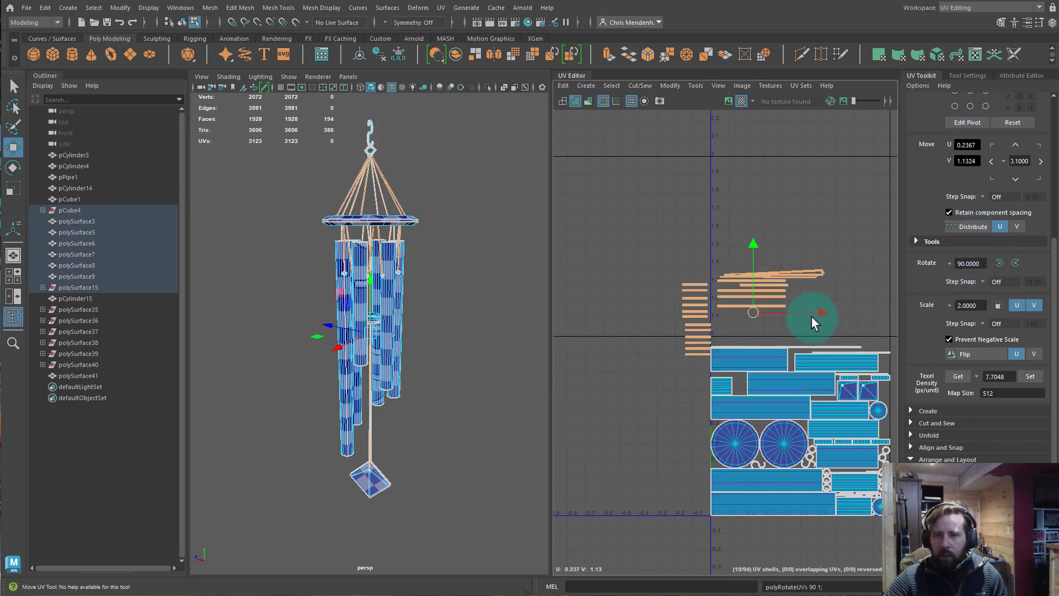
pyautogui.keyDown('alt'); pyautogui.moveTo(691, 374); pyautogui.dragTo(765, 353, button='right'); pyautogui.keyUp('alt')
pyautogui.keyDown('alt'); pyautogui.moveTo(681, 352); pyautogui.dragTo(613, 387, button='middle'); pyautogui.keyUp('alt')
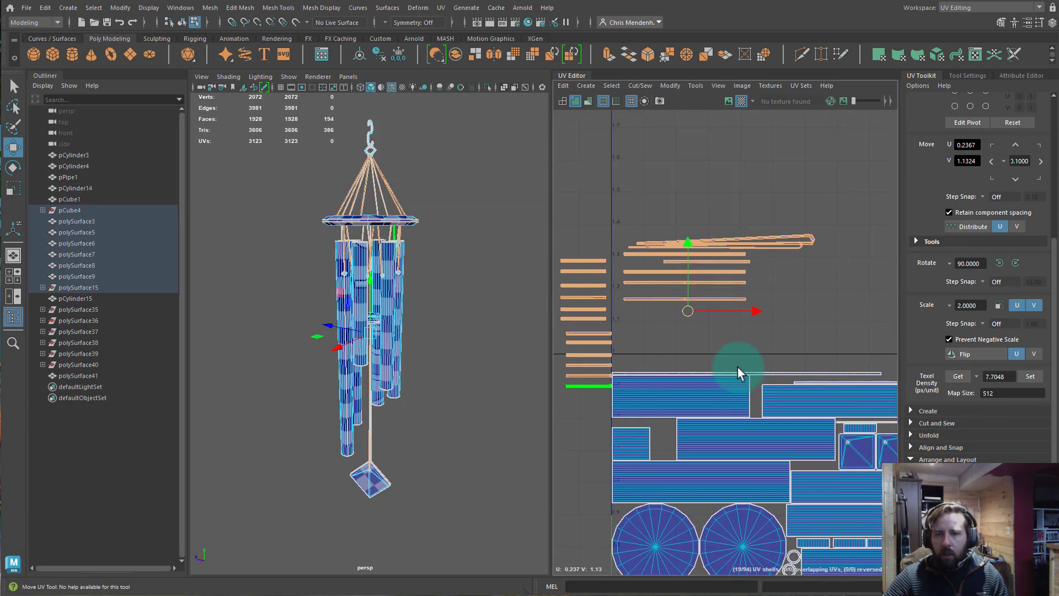
# - Move the long tapered string shell into the free strip above the packed shells, at about U 0.70, V 0.98
pyautogui.click(789, 240)
pyautogui.moveTo(722, 243); pyautogui.dragTo(805, 353)
pyautogui.keyDown('alt'); pyautogui.moveTo(804, 353); pyautogui.dragTo(690, 308, button='middle'); pyautogui.keyUp('alt')
pyautogui.keyDown('alt'); pyautogui.moveTo(691, 307); pyautogui.dragTo(724, 312, button='right'); pyautogui.keyUp('alt')
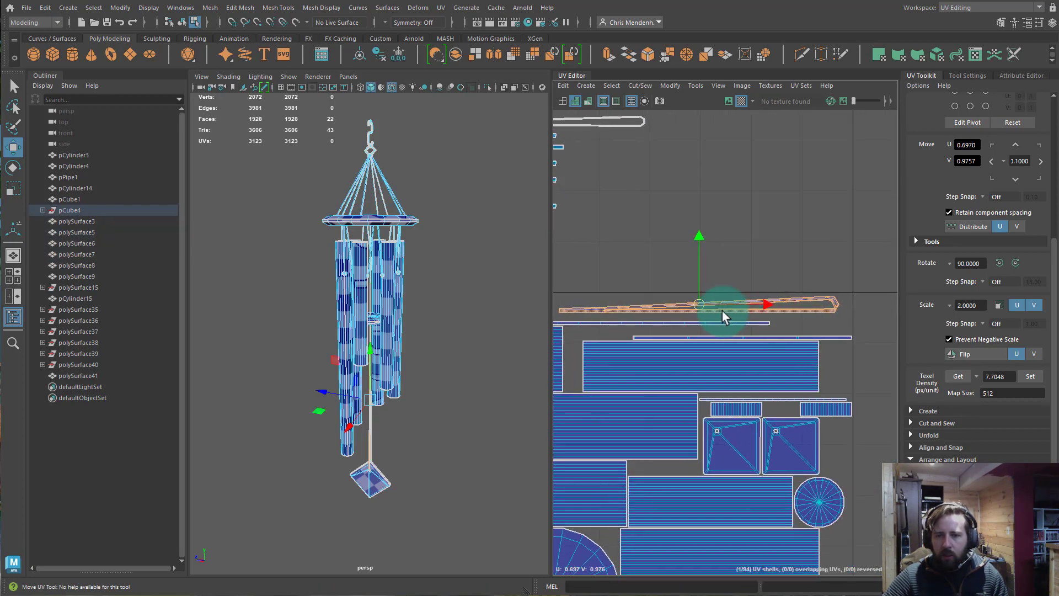
# - Reposition the long tapered string shell to about U 0.72, V 0.96, just below the tile's upper border
pyautogui.moveTo(713, 319); pyautogui.dragTo(729, 299)
pyautogui.scroll(3, 723, 330)
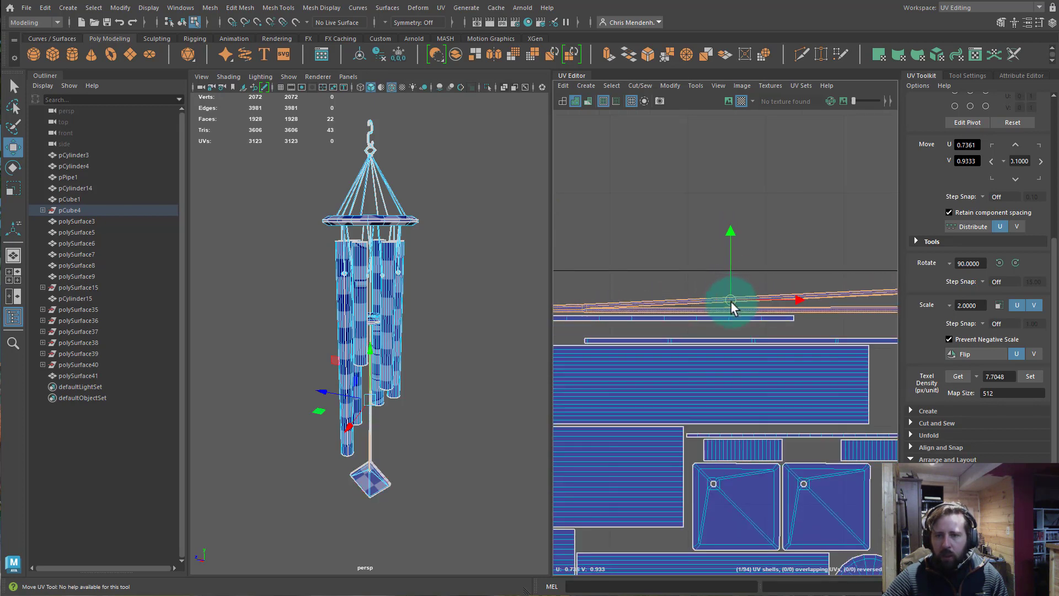
pyautogui.keyDown('alt'); pyautogui.moveTo(730, 303); pyautogui.dragTo(680, 308, button='middle'); pyautogui.keyUp('alt')
pyautogui.moveTo(661, 285); pyautogui.dragTo(635, 284)
pyautogui.keyDown('alt'); pyautogui.moveTo(621, 229); pyautogui.dragTo(616, 283, button='middle'); pyautogui.keyUp('alt')
pyautogui.keyDown('alt'); pyautogui.moveTo(616, 284); pyautogui.dragTo(811, 371, button='right'); pyautogui.keyUp('alt')
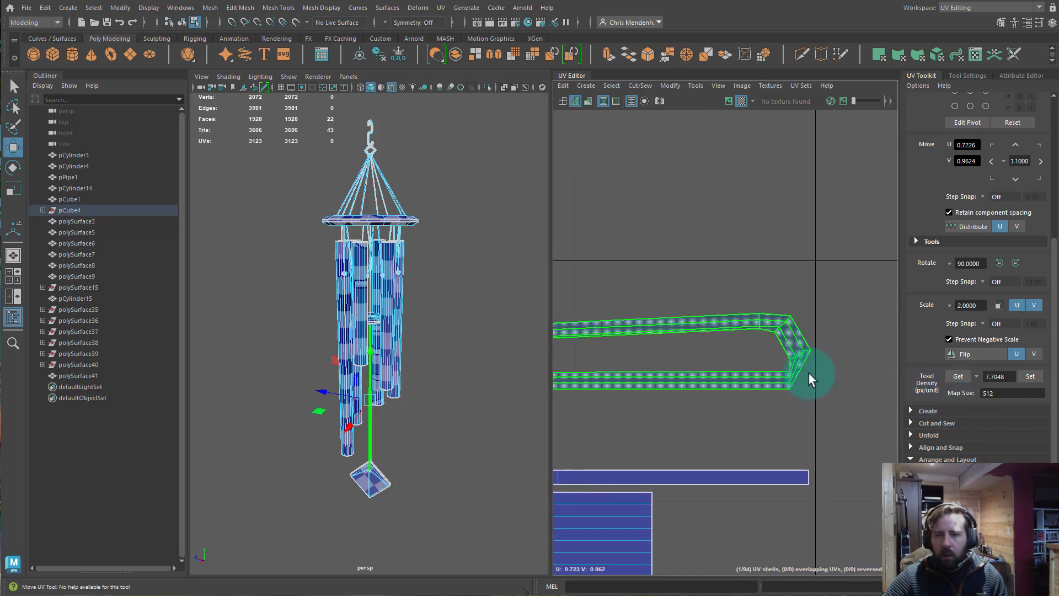
# - Rotate the second tapered string shell 180 degrees and nest it against the first one, just inside the tile's upper border
pyautogui.keyDown('alt'); pyautogui.moveTo(620, 229); pyautogui.dragTo(813, 331, button='middle'); pyautogui.keyUp('alt')
pyautogui.keyDown('alt'); pyautogui.moveTo(800, 326); pyautogui.dragTo(608, 250, button='right'); pyautogui.keyUp('alt')
pyautogui.keyDown('alt'); pyautogui.moveTo(608, 250); pyautogui.dragTo(729, 317, button='middle'); pyautogui.keyUp('alt')
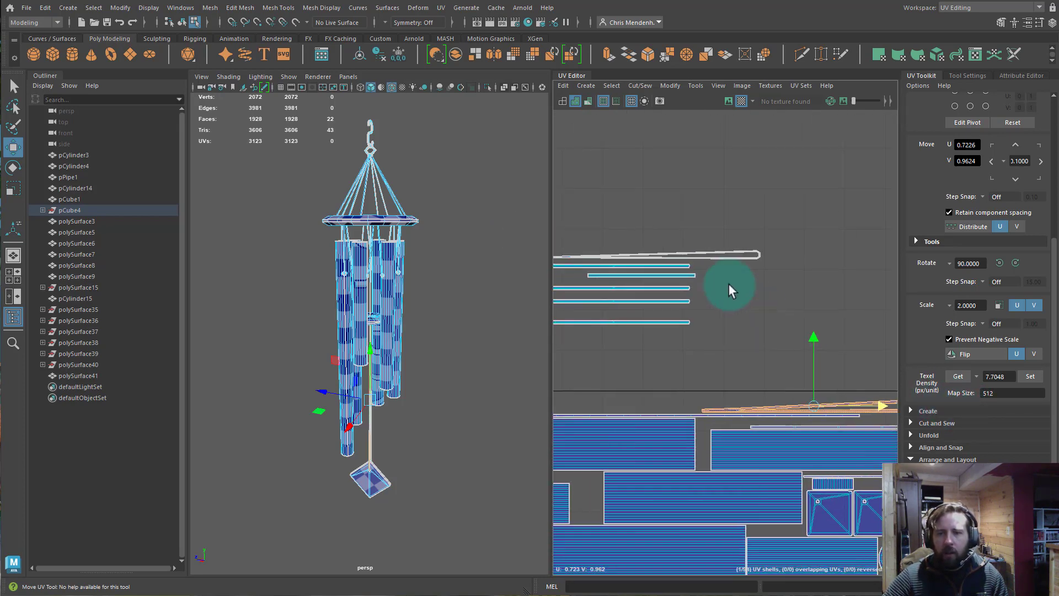
pyautogui.click(715, 259)
pyautogui.moveTo(646, 253); pyautogui.dragTo(828, 347)
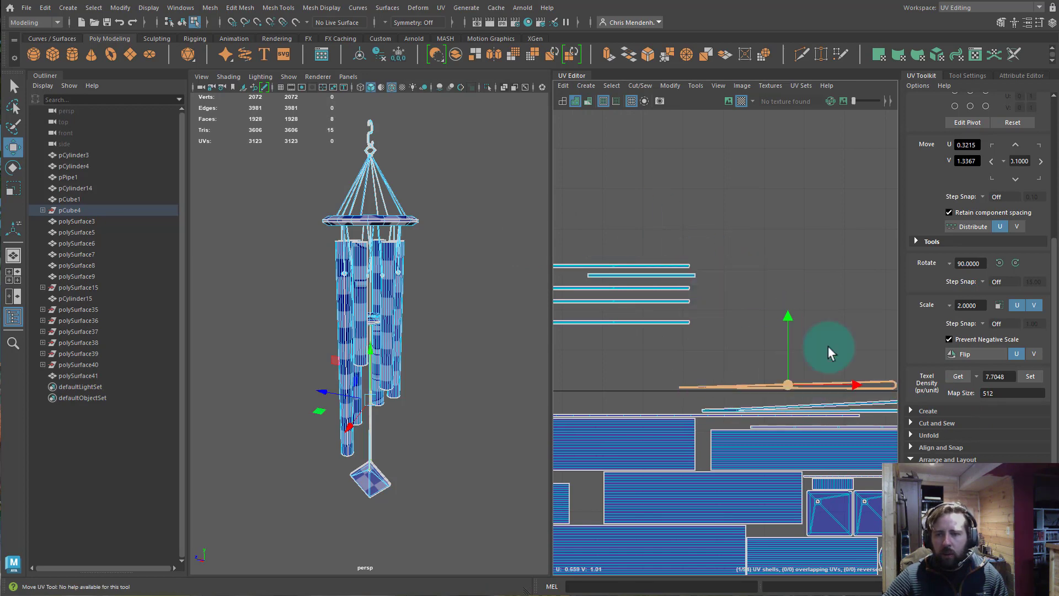
pyautogui.click(1000, 263)
pyautogui.click(1000, 263)
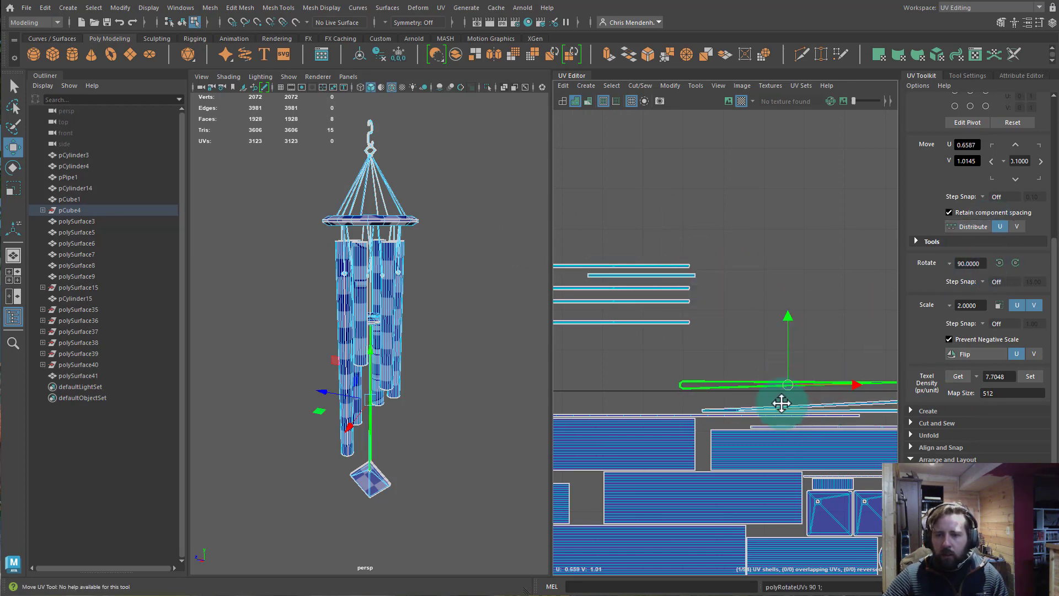
pyautogui.keyDown('alt'); pyautogui.moveTo(782, 403); pyautogui.dragTo(910, 402, button='right'); pyautogui.keyUp('alt')
pyautogui.keyDown('alt'); pyautogui.moveTo(910, 402); pyautogui.dragTo(786, 388, button='middle'); pyautogui.keyUp('alt')
pyautogui.moveTo(672, 363); pyautogui.dragTo(710, 385)
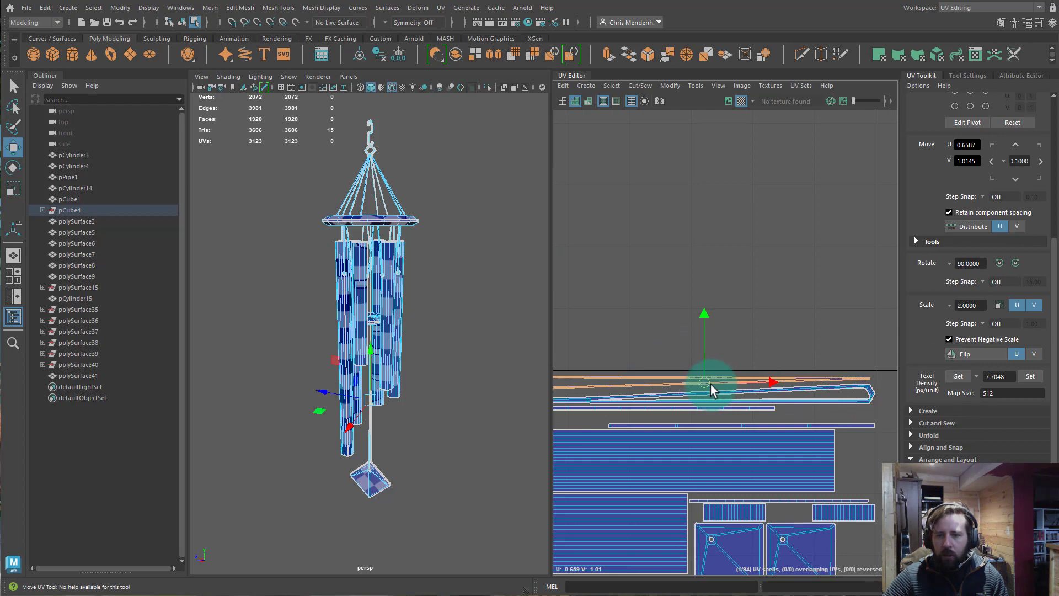
# - Stack the four long straight polySurface15 string shells in the free strip above the packed shells, at about U 0.19, V 0.96 to 0.99
pyautogui.keyDown('alt'); pyautogui.moveTo(660, 410); pyautogui.dragTo(886, 401, button='middle'); pyautogui.keyUp('alt')
pyautogui.keyDown('alt'); pyautogui.moveTo(634, 286); pyautogui.dragTo(747, 296, button='middle'); pyautogui.keyUp('alt')
pyautogui.click(782, 280)
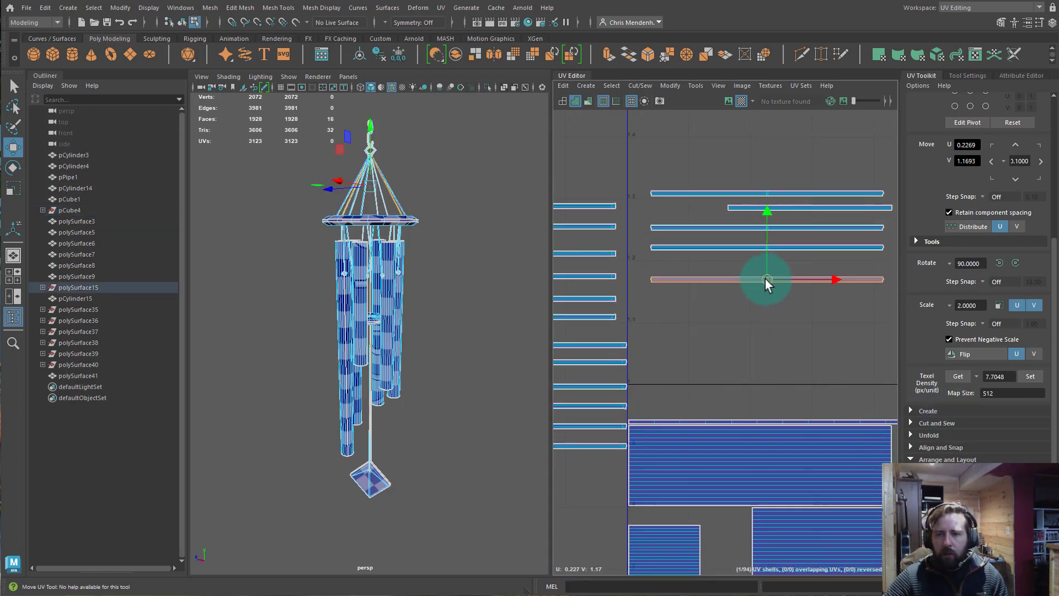
pyautogui.moveTo(766, 282); pyautogui.dragTo(741, 409)
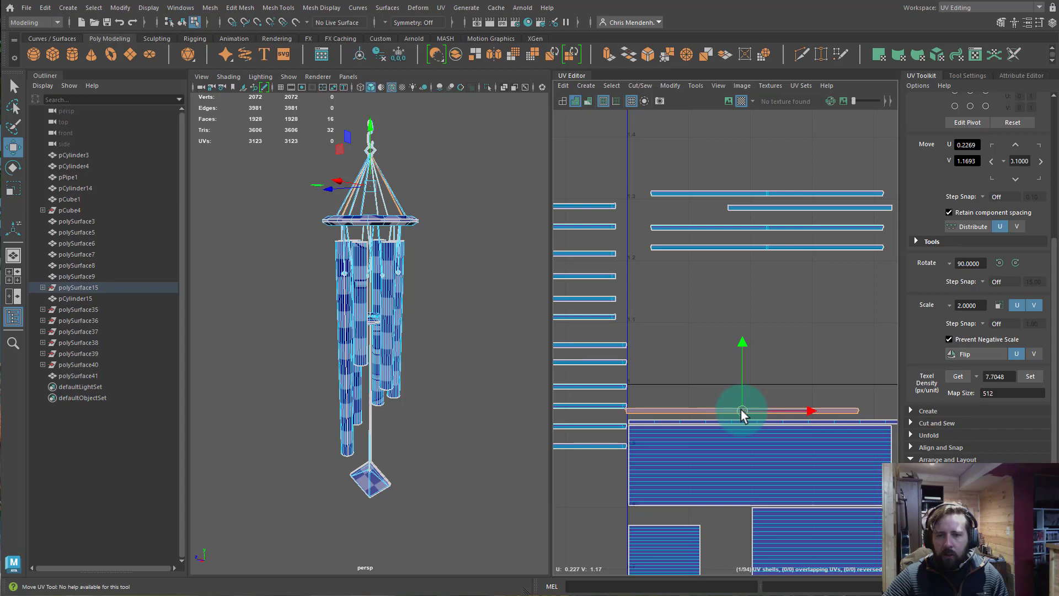
pyautogui.click(754, 246)
pyautogui.moveTo(767, 245); pyautogui.dragTo(745, 403)
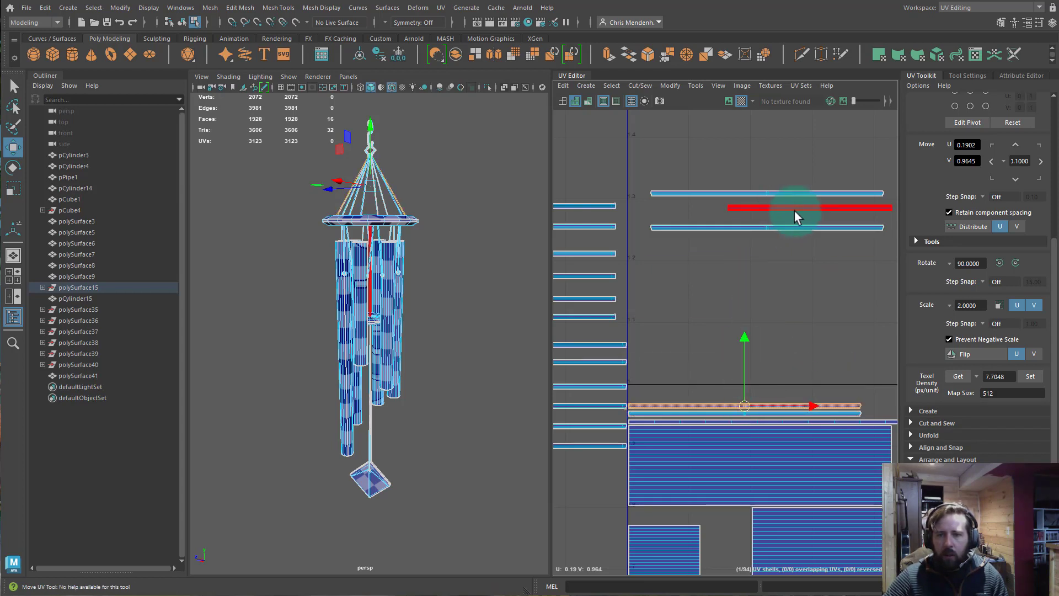
pyautogui.click(785, 227)
pyautogui.moveTo(764, 227); pyautogui.dragTo(742, 396)
pyautogui.click(768, 194)
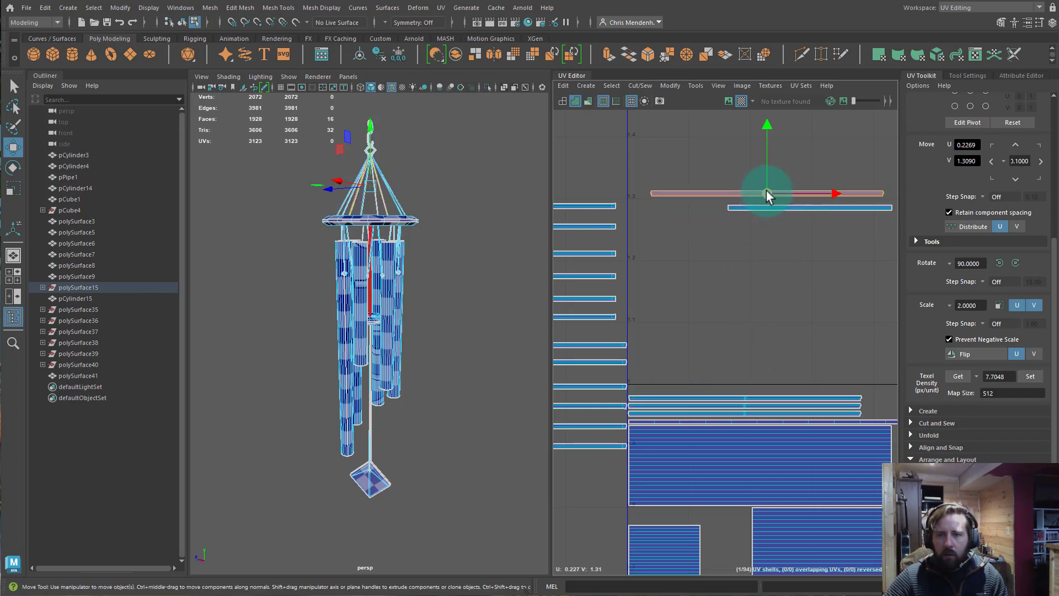
pyautogui.moveTo(766, 192); pyautogui.dragTo(744, 389)
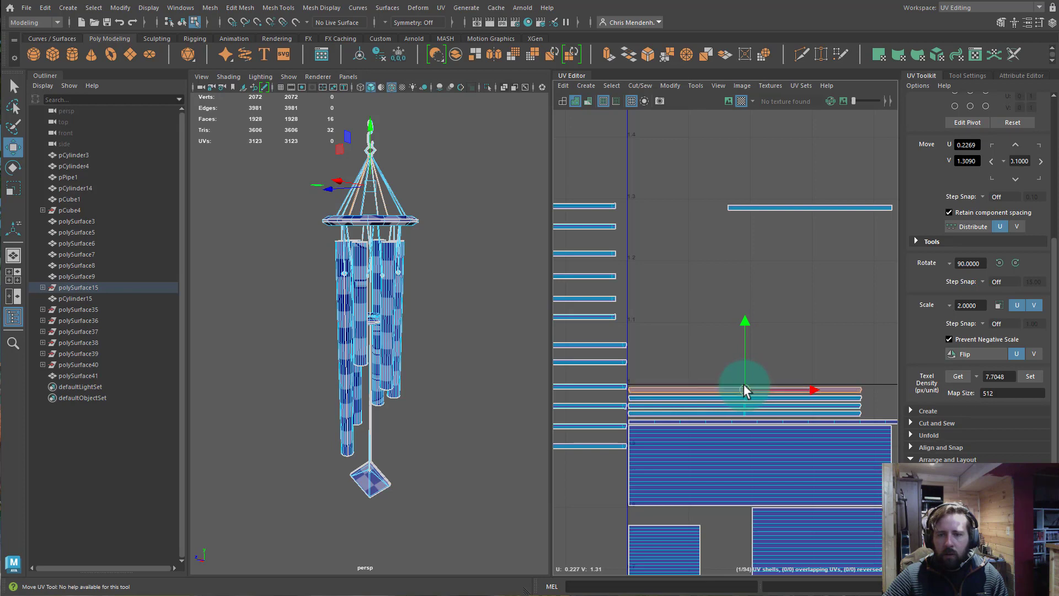
# - Move the remaining straight pCube4 string shell from above the tile into the narrow gap at about U 0.71, V 0.92
pyautogui.keyDown('alt'); pyautogui.moveTo(711, 303); pyautogui.dragTo(552, 301, button='middle'); pyautogui.keyUp('alt')
pyautogui.click(653, 204)
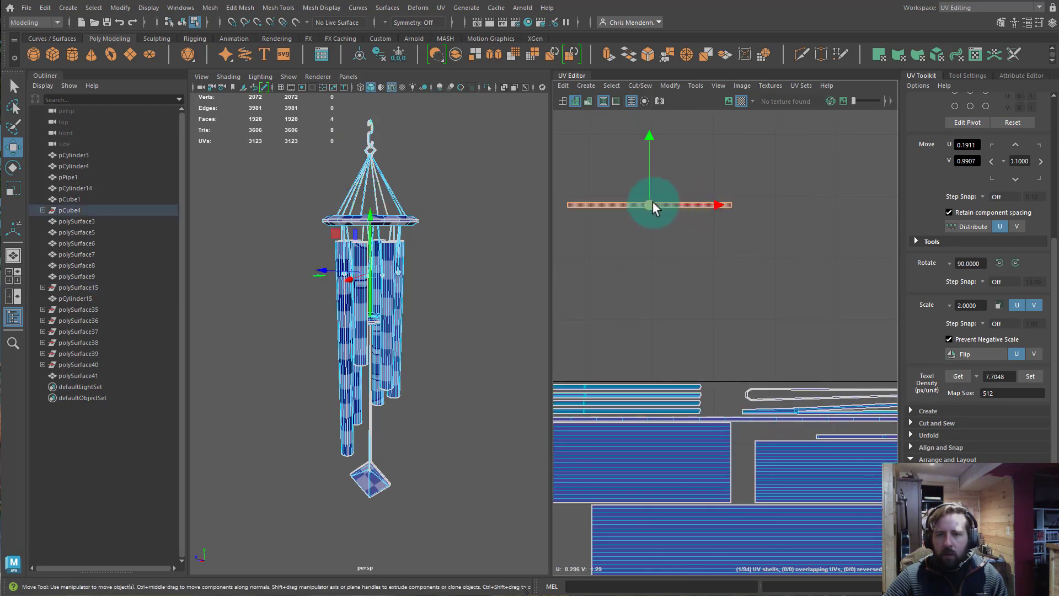
pyautogui.moveTo(653, 204); pyautogui.dragTo(816, 347)
pyautogui.keyDown('alt'); pyautogui.moveTo(816, 346); pyautogui.dragTo(654, 247, button='middle'); pyautogui.keyUp('alt')
pyautogui.moveTo(648, 222); pyautogui.dragTo(745, 305)
pyautogui.keyDown('alt'); pyautogui.moveTo(787, 355); pyautogui.dragTo(646, 308, button='middle'); pyautogui.keyUp('alt')
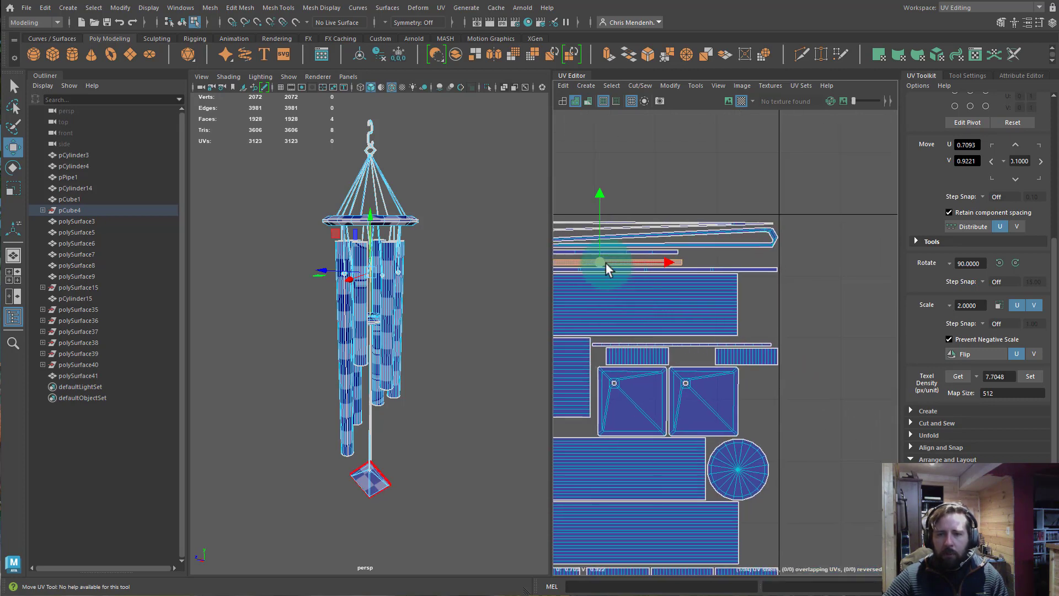
# - Try the straight pCube4 string shell in gaps lower in the tile and return it to about U 0.70, V 0.92
pyautogui.moveTo(606, 265); pyautogui.dragTo(668, 406)
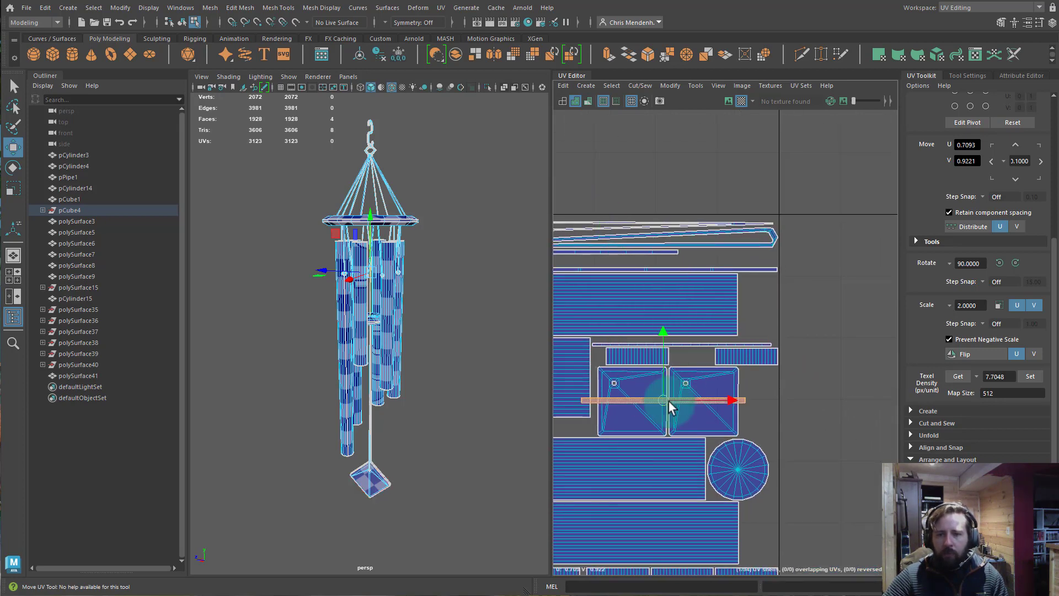
pyautogui.keyDown('alt'); pyautogui.moveTo(669, 405); pyautogui.dragTo(820, 308, button='middle'); pyautogui.keyUp('alt')
pyautogui.moveTo(821, 310); pyautogui.dragTo(645, 309)
pyautogui.keyDown('alt'); pyautogui.moveTo(640, 356); pyautogui.dragTo(554, 123, button='middle'); pyautogui.keyUp('alt')
pyautogui.keyDown('alt'); pyautogui.moveTo(731, 230); pyautogui.dragTo(823, 487, button='middle'); pyautogui.keyUp('alt')
pyautogui.keyDown('alt'); pyautogui.moveTo(655, 313); pyautogui.dragTo(746, 382, button='middle'); pyautogui.keyUp('alt')
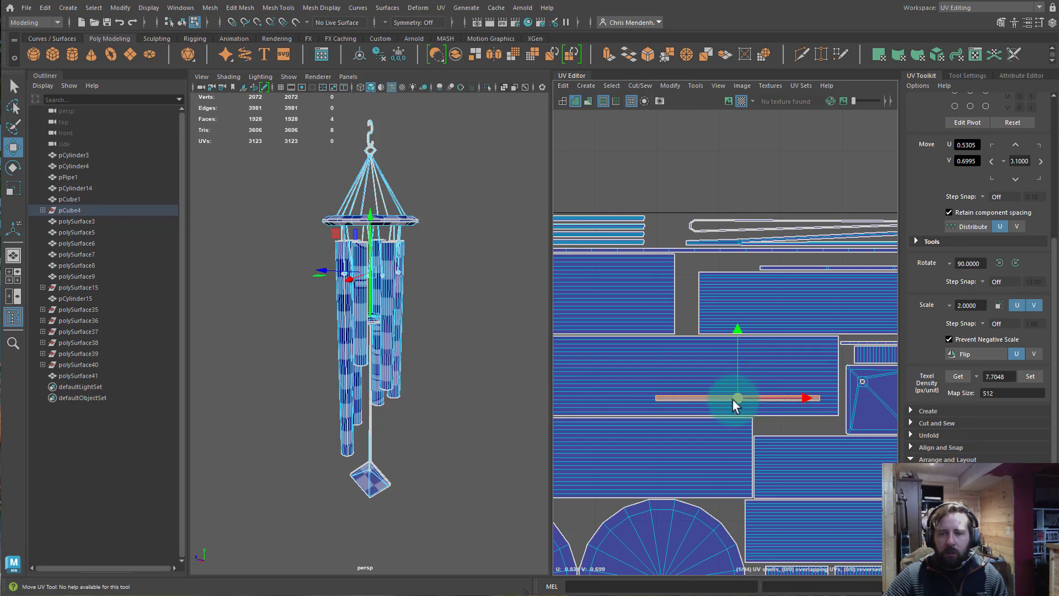
pyautogui.moveTo(732, 400); pyautogui.dragTo(841, 261)
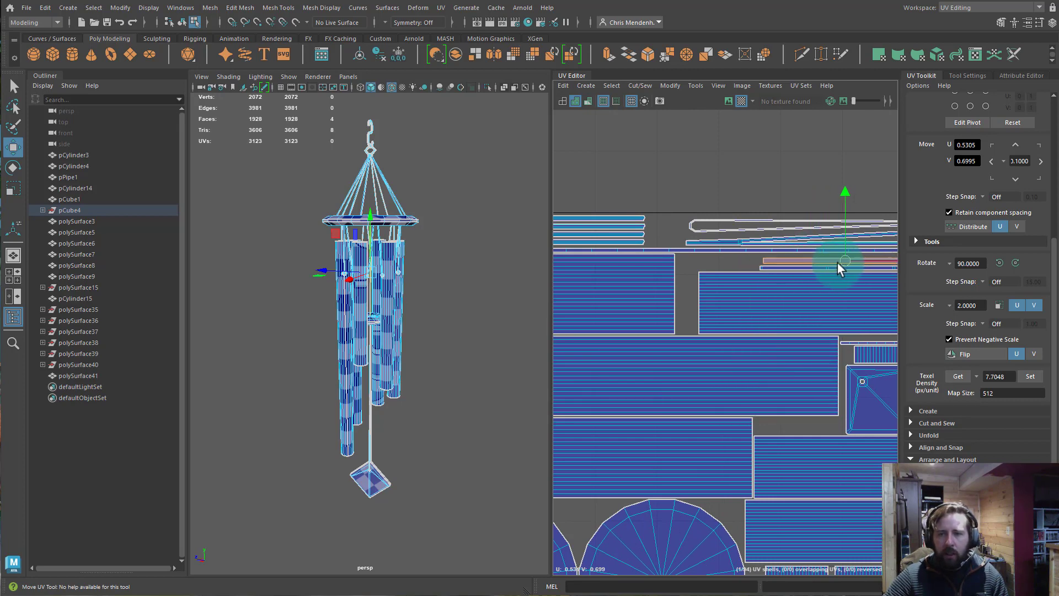
# - Move the uppermost short string shell outside the tile, belonging to polySurface6, into the narrow gap at about U 0.74, V 0.26
pyautogui.keyDown('alt'); pyautogui.moveTo(679, 252); pyautogui.dragTo(897, 272, button='middle'); pyautogui.keyUp('alt')
pyautogui.keyDown('alt'); pyautogui.moveTo(575, 244); pyautogui.dragTo(676, 268, button='middle'); pyautogui.keyUp('alt')
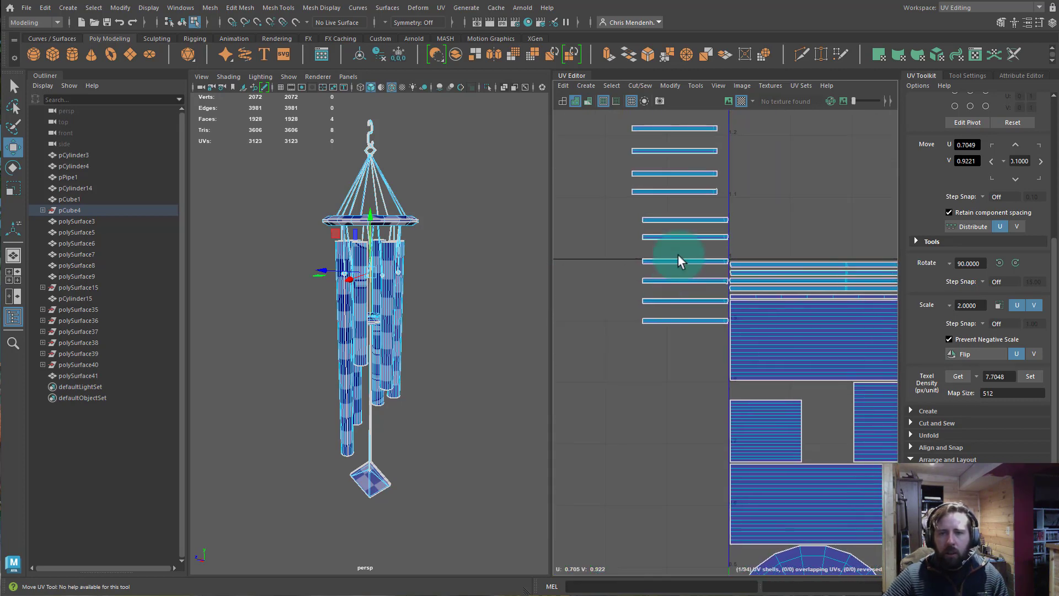
pyautogui.keyDown('alt'); pyautogui.moveTo(674, 357); pyautogui.dragTo(529, 181, button='middle'); pyautogui.keyUp('alt')
pyautogui.keyDown('alt'); pyautogui.moveTo(712, 254); pyautogui.dragTo(497, 204, button='right'); pyautogui.keyUp('alt')
pyautogui.keyDown('alt'); pyautogui.moveTo(646, 242); pyautogui.dragTo(513, 208, button='middle'); pyautogui.keyUp('alt')
pyautogui.moveTo(709, 171); pyautogui.dragTo(719, 167)
pyautogui.keyDown('alt'); pyautogui.moveTo(706, 309); pyautogui.dragTo(632, 256, button='middle'); pyautogui.keyUp('alt')
pyautogui.keyDown('alt'); pyautogui.moveTo(634, 265); pyautogui.dragTo(662, 276, button='right'); pyautogui.keyUp('alt')
pyautogui.keyDown('alt'); pyautogui.moveTo(629, 265); pyautogui.dragTo(934, 491, button='middle'); pyautogui.keyUp('alt')
pyautogui.click(641, 136)
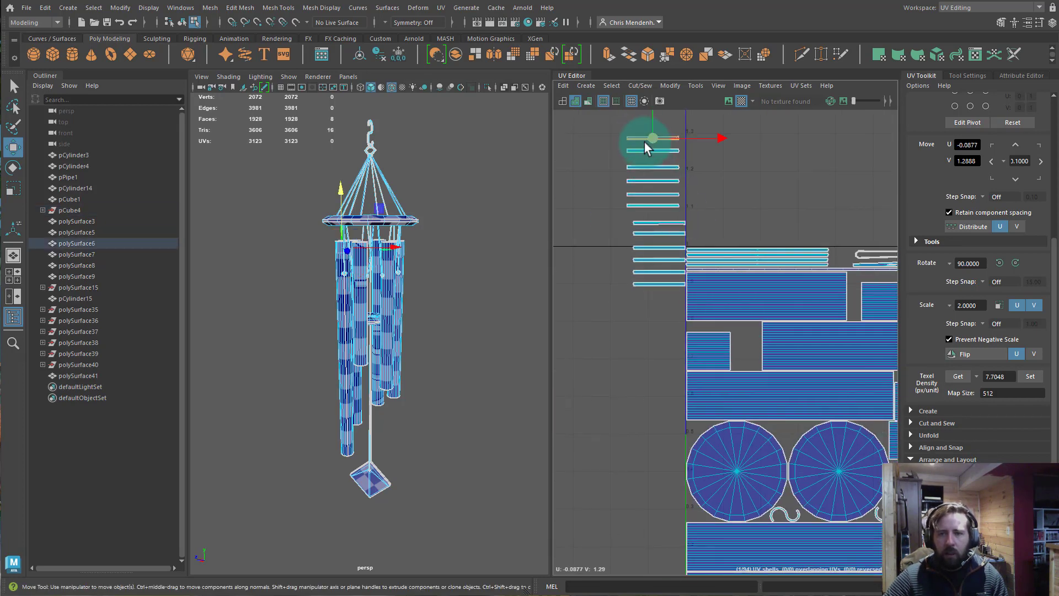
pyautogui.moveTo(644, 142); pyautogui.dragTo(799, 485)
pyautogui.keyDown('alt'); pyautogui.moveTo(799, 484); pyautogui.dragTo(670, 346, button='middle'); pyautogui.keyUp('alt')
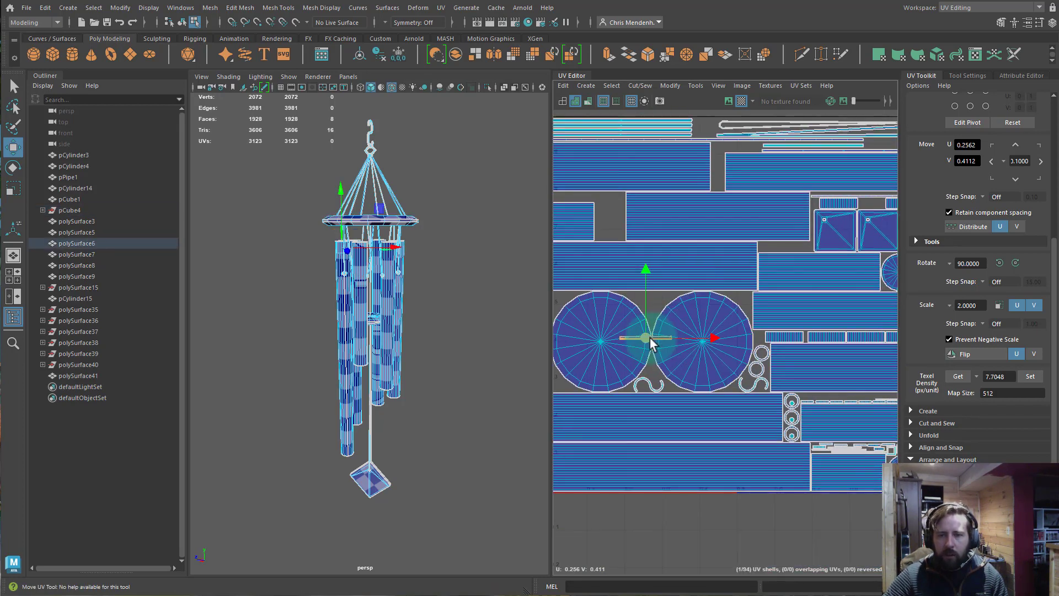
pyautogui.moveTo(648, 339); pyautogui.dragTo(830, 396)
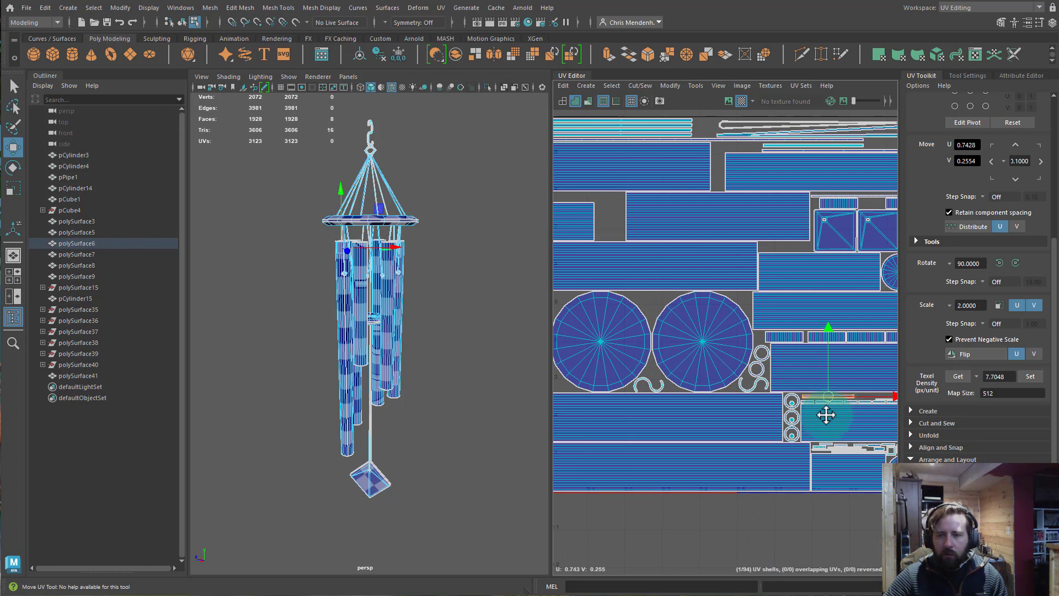
# - Move the lowest short string shell outside the tile, belonging to polySurface3, beside the polySurface6 shell at about U 0.88, V 0.26
pyautogui.keyDown('alt'); pyautogui.moveTo(828, 414); pyautogui.dragTo(710, 405, button='middle'); pyautogui.keyUp('alt')
pyautogui.keyDown('alt'); pyautogui.moveTo(655, 377); pyautogui.dragTo(993, 470, button='middle'); pyautogui.keyUp('alt')
pyautogui.keyDown('alt'); pyautogui.moveTo(771, 276); pyautogui.dragTo(843, 386, button='middle'); pyautogui.keyUp('alt')
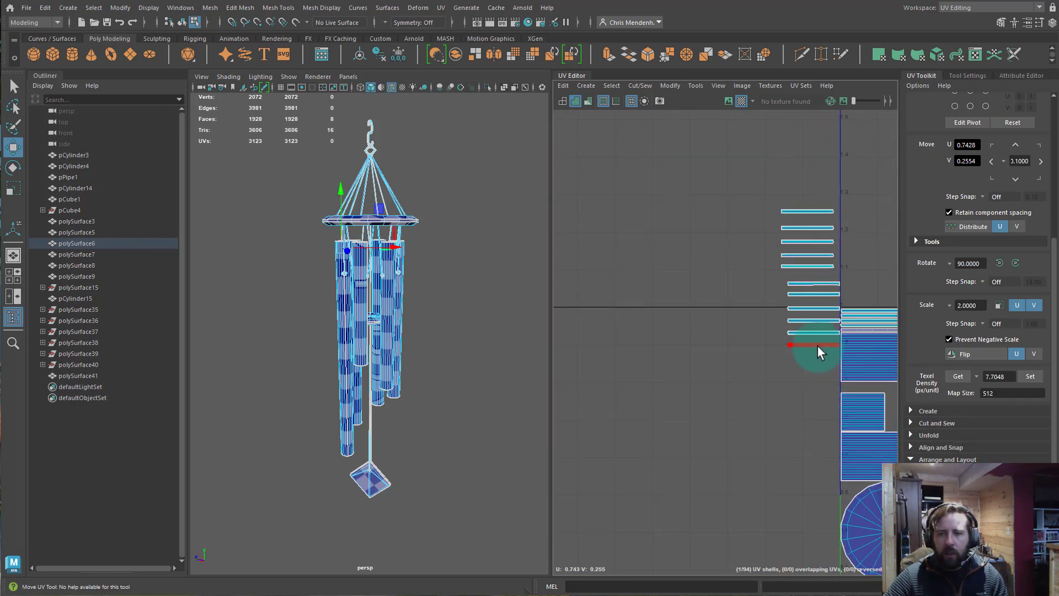
pyautogui.click(818, 347)
pyautogui.keyDown('alt'); pyautogui.moveTo(773, 395); pyautogui.dragTo(507, 287, button='middle'); pyautogui.keyUp('alt')
pyautogui.moveTo(563, 235); pyautogui.dragTo(750, 362)
pyautogui.moveTo(734, 236); pyautogui.dragTo(827, 434)
pyautogui.keyDown('alt'); pyautogui.moveTo(820, 429); pyautogui.dragTo(663, 280, button='middle'); pyautogui.keyUp('alt')
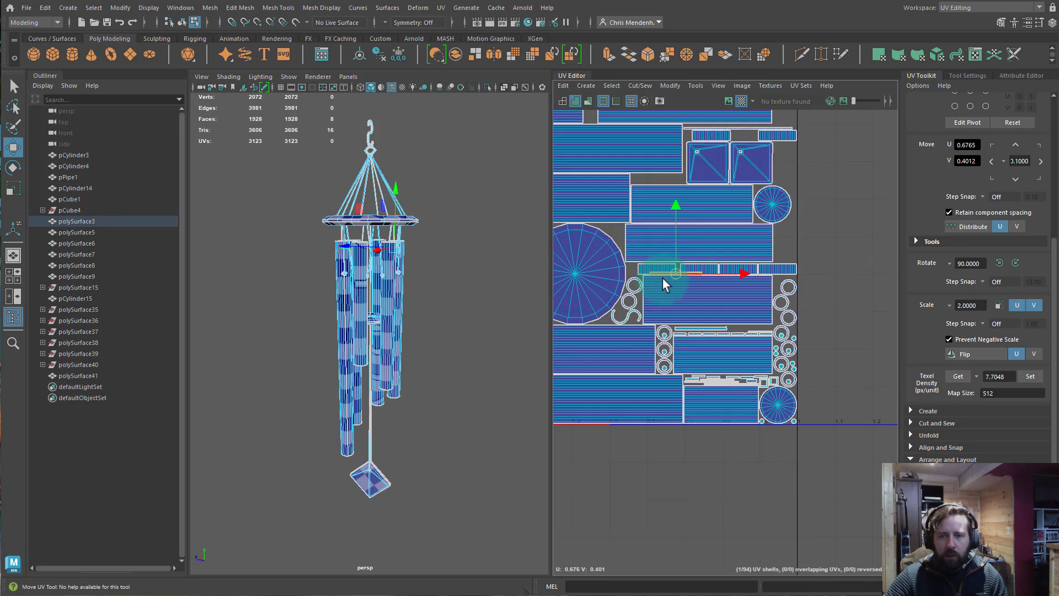
pyautogui.keyDown('alt'); pyautogui.moveTo(663, 280); pyautogui.dragTo(977, 376, button='right'); pyautogui.keyUp('alt')
pyautogui.moveTo(718, 261); pyautogui.dragTo(839, 391)
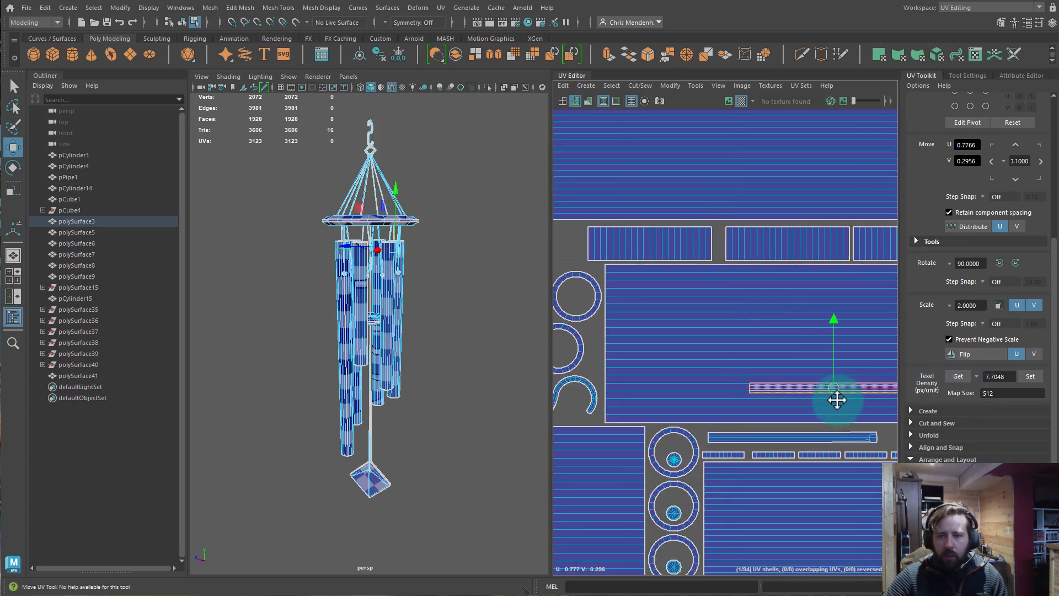
pyautogui.keyDown('alt'); pyautogui.moveTo(842, 391); pyautogui.dragTo(679, 343, button='middle'); pyautogui.keyUp('alt')
pyautogui.moveTo(676, 342); pyautogui.dragTo(801, 382)
# - Nudge the two short string shells sideways in their gap, to about U 0.73, V 0.26 and U 0.87, V 0.26
pyautogui.keyDown('alt'); pyautogui.moveTo(710, 379); pyautogui.dragTo(780, 377, button='middle'); pyautogui.keyUp('alt')
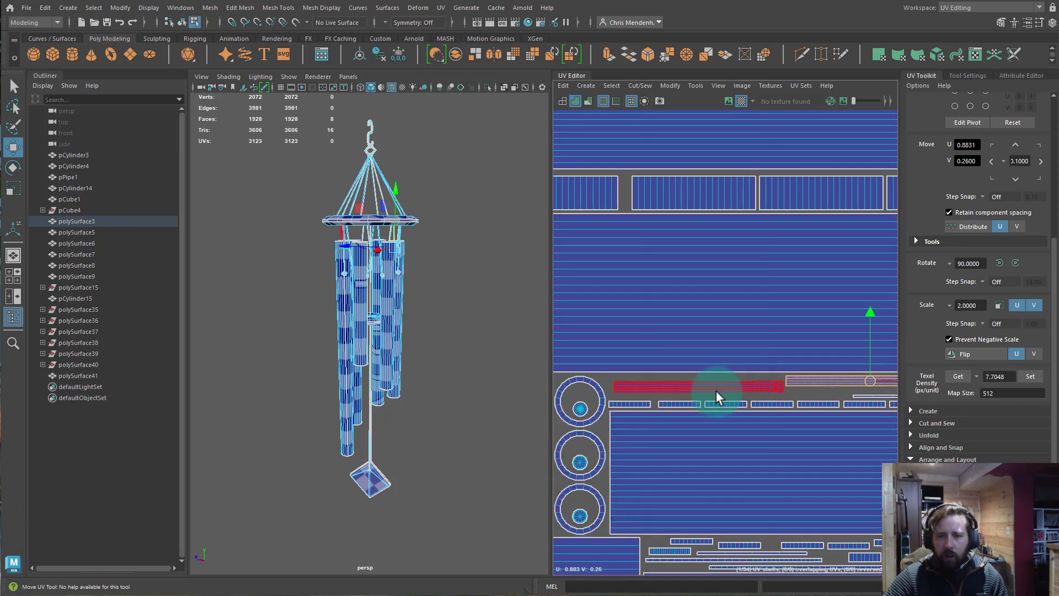
pyautogui.click(716, 392)
pyautogui.moveTo(765, 386); pyautogui.dragTo(756, 385)
pyautogui.moveTo(692, 381); pyautogui.dragTo(687, 379)
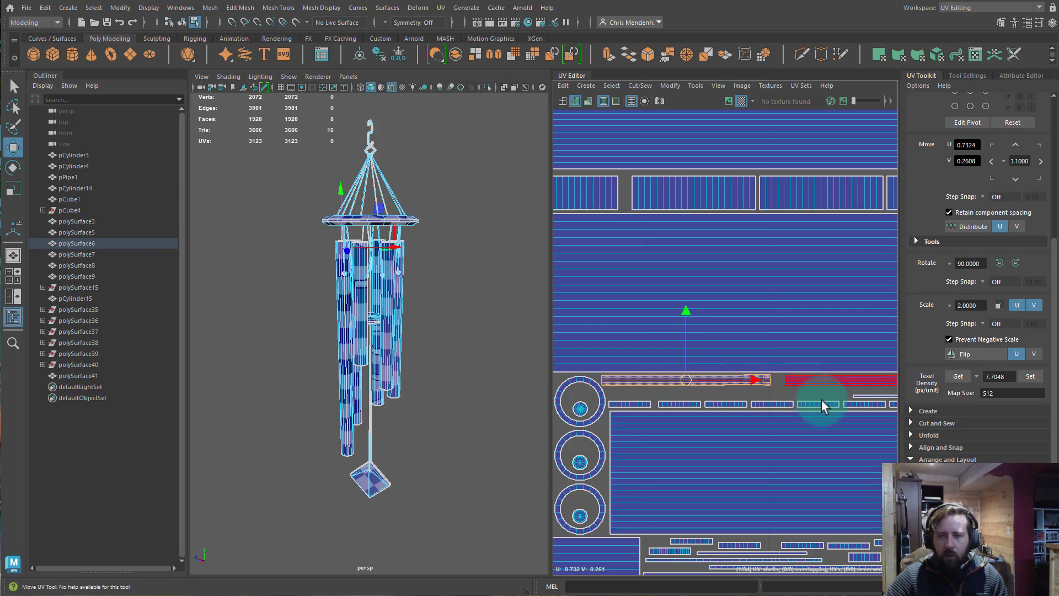
pyautogui.keyDown('alt'); pyautogui.moveTo(822, 400); pyautogui.dragTo(708, 379, button='middle'); pyautogui.keyUp('alt')
pyautogui.click(712, 375)
pyautogui.moveTo(714, 373)
pyautogui.mouseDown()
pyautogui.moveTo(699, 380)
pyautogui.moveTo(704, 369)
pyautogui.mouseUp()
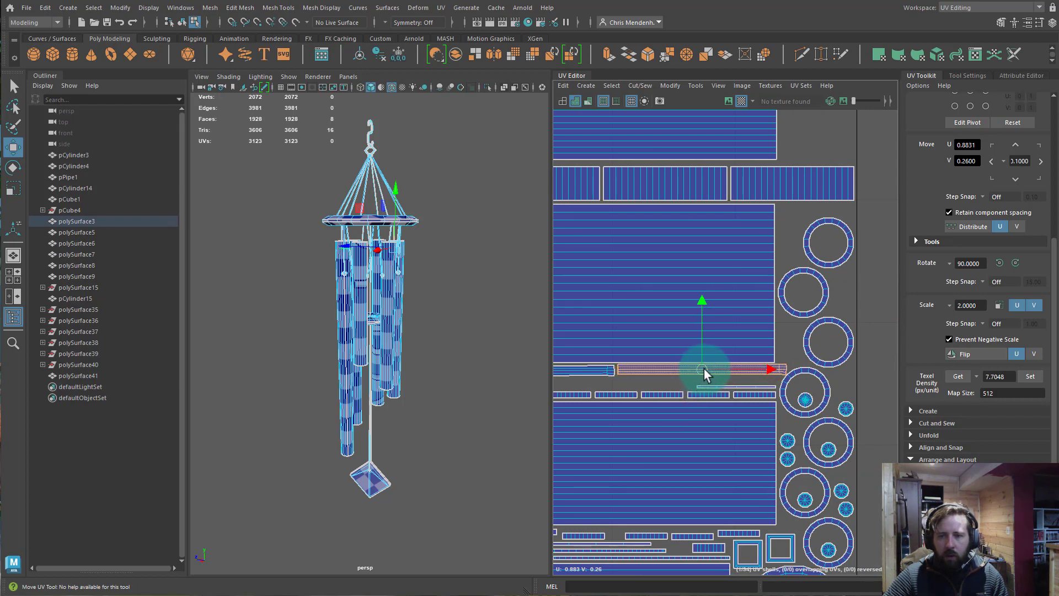
# - Shift the ring shell and its inner disc slightly away from the polySurface3 string shell's end, and fine-position that string at about U 0.87, V 0.26
pyautogui.click(804, 393)
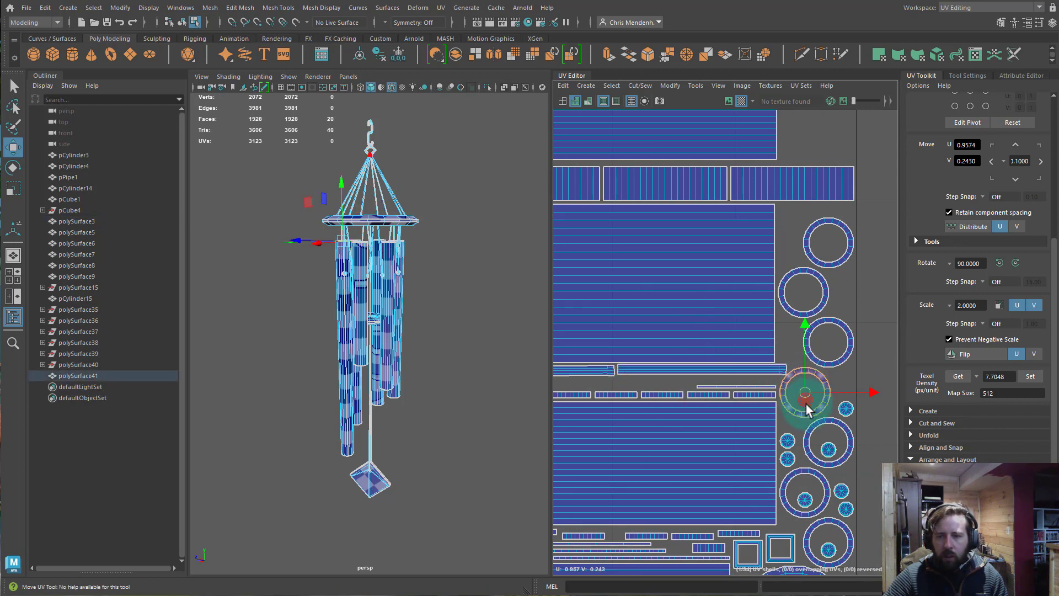
pyautogui.keyDown('shift'); pyautogui.click(806, 395); pyautogui.keyUp('shift')
pyautogui.moveTo(806, 393); pyautogui.dragTo(812, 395)
pyautogui.click(716, 366)
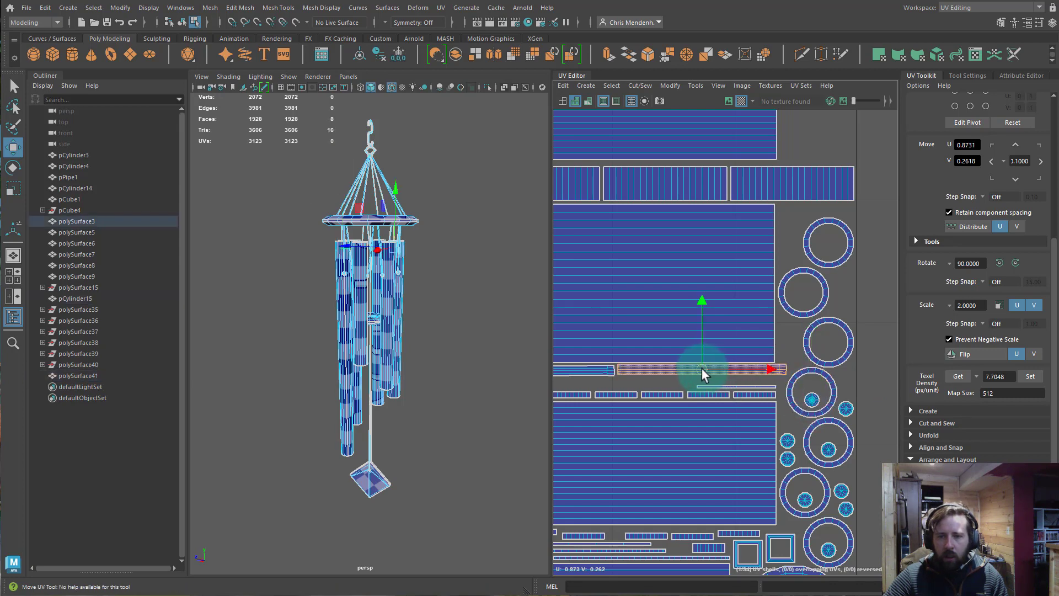
# - Stack the next two short string shells in the gap near the tile's left border, at about U 0.07, V 0.78 and V 0.80
pyautogui.keyDown('alt'); pyautogui.moveTo(613, 389); pyautogui.dragTo(562, 359, button='right'); pyautogui.keyUp('alt')
pyautogui.keyDown('alt'); pyautogui.moveTo(562, 360); pyautogui.dragTo(731, 447, button='middle'); pyautogui.keyUp('alt')
pyautogui.keyDown('alt'); pyautogui.moveTo(731, 446); pyautogui.dragTo(611, 346, button='right'); pyautogui.keyUp('alt')
pyautogui.keyDown('alt'); pyautogui.moveTo(639, 325); pyautogui.dragTo(726, 360, button='middle'); pyautogui.keyUp('alt')
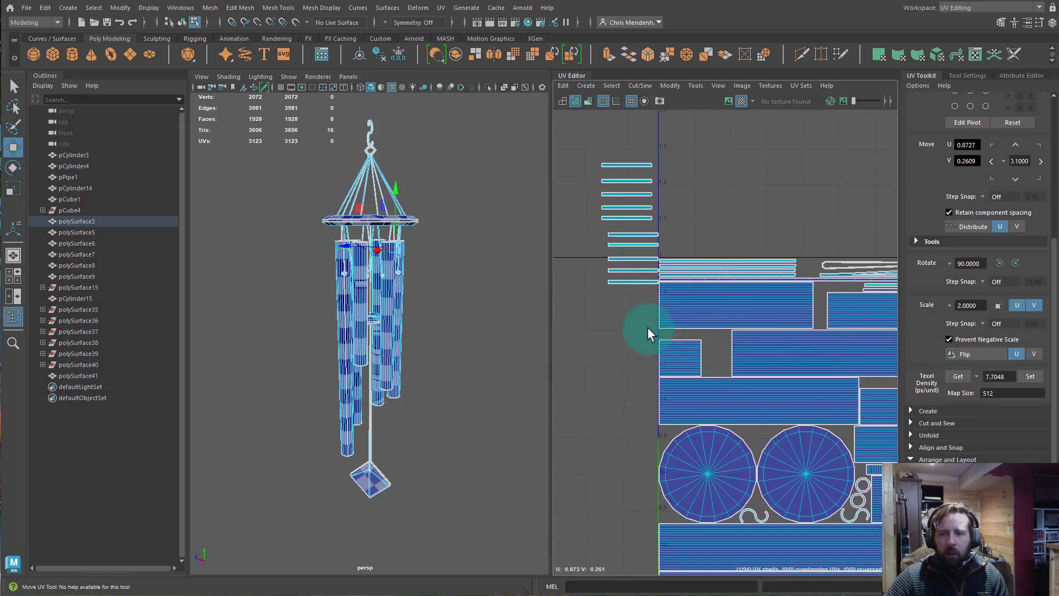
pyautogui.moveTo(601, 149); pyautogui.dragTo(679, 336)
pyautogui.click(646, 164)
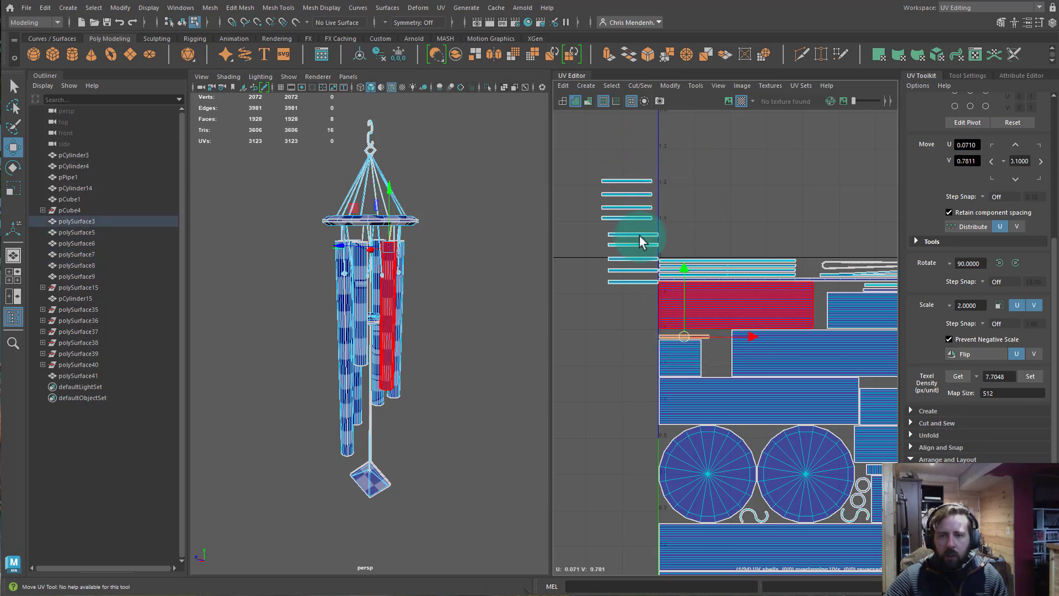
pyautogui.click(628, 182)
pyautogui.moveTo(629, 188); pyautogui.dragTo(686, 331)
pyautogui.scroll(5, 687, 373)
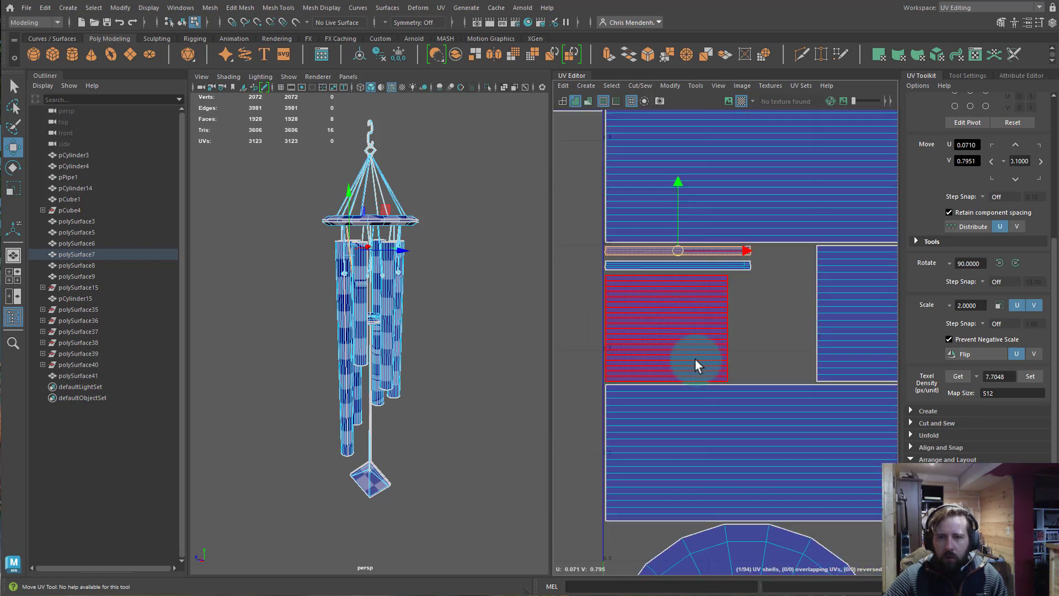
# - Stack another two short string shells in the narrow gap around U 0.63, V 0.66, placing the polySurface5 shell on top
pyautogui.scroll(-3, 684, 325)
pyautogui.scroll(-4, 700, 371)
pyautogui.keyDown('alt'); pyautogui.moveTo(740, 425); pyautogui.dragTo(608, 196, button='middle'); pyautogui.keyUp('alt')
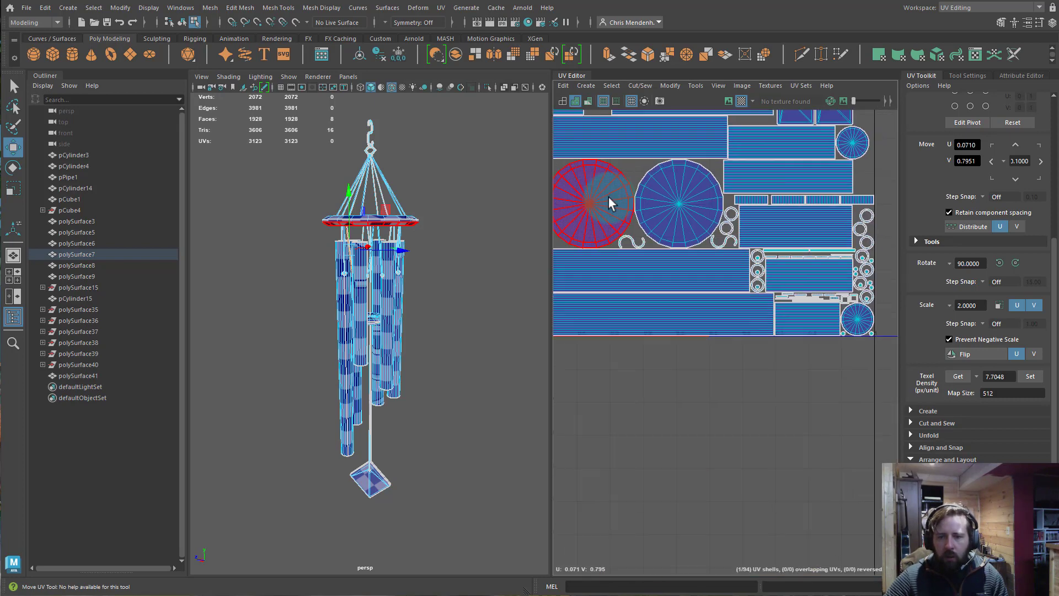
pyautogui.keyDown('alt'); pyautogui.moveTo(657, 272); pyautogui.dragTo(608, 473, button='middle'); pyautogui.keyUp('alt')
pyautogui.keyDown('alt'); pyautogui.moveTo(615, 352); pyautogui.dragTo(756, 349, button='middle'); pyautogui.keyUp('alt')
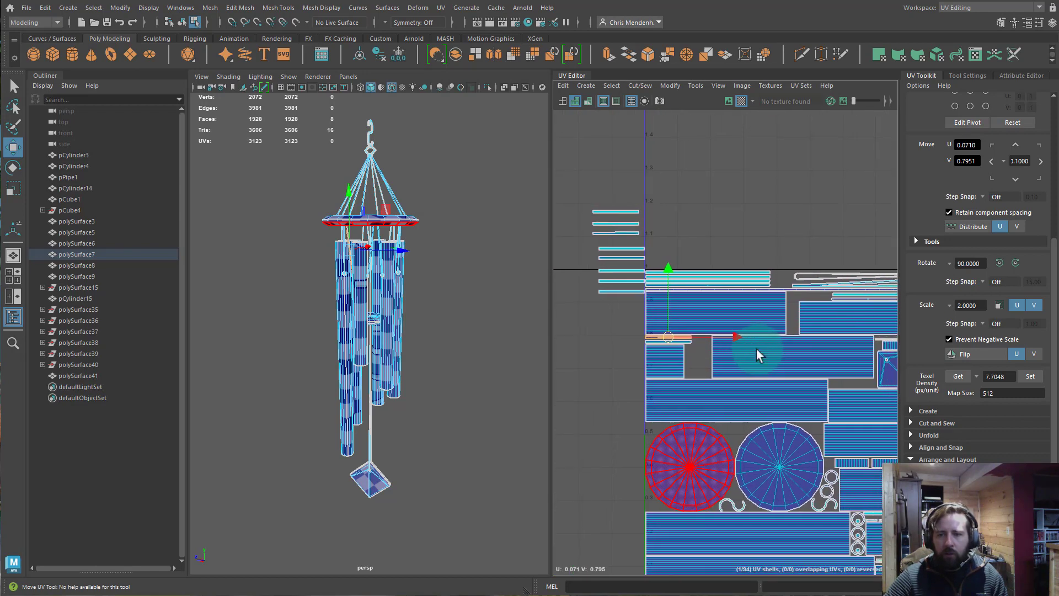
pyautogui.click(622, 213)
pyautogui.moveTo(637, 230); pyautogui.dragTo(857, 385)
pyautogui.click(622, 227)
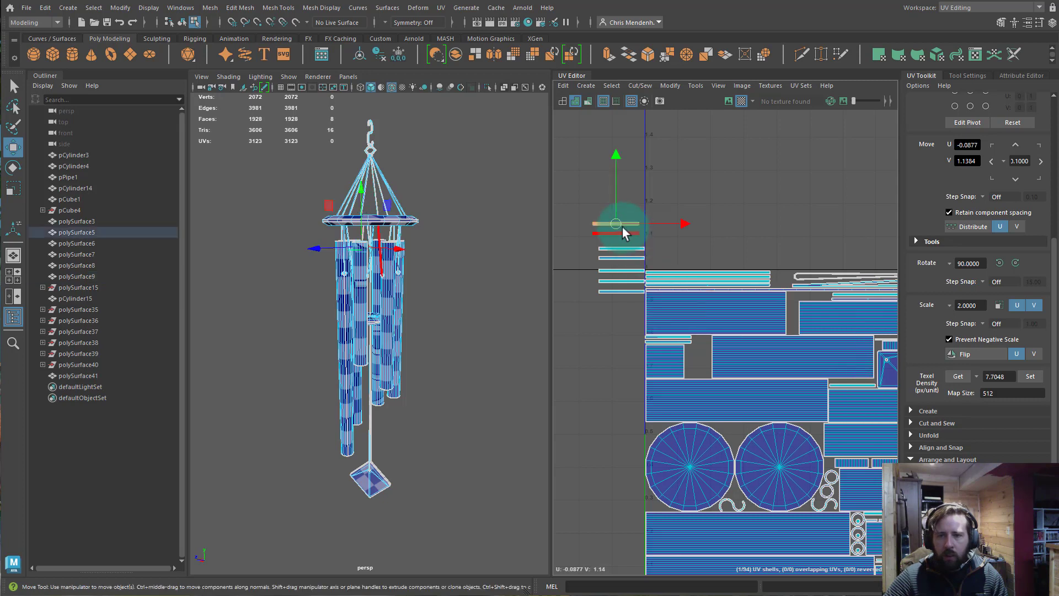
pyautogui.moveTo(622, 227); pyautogui.dragTo(851, 379)
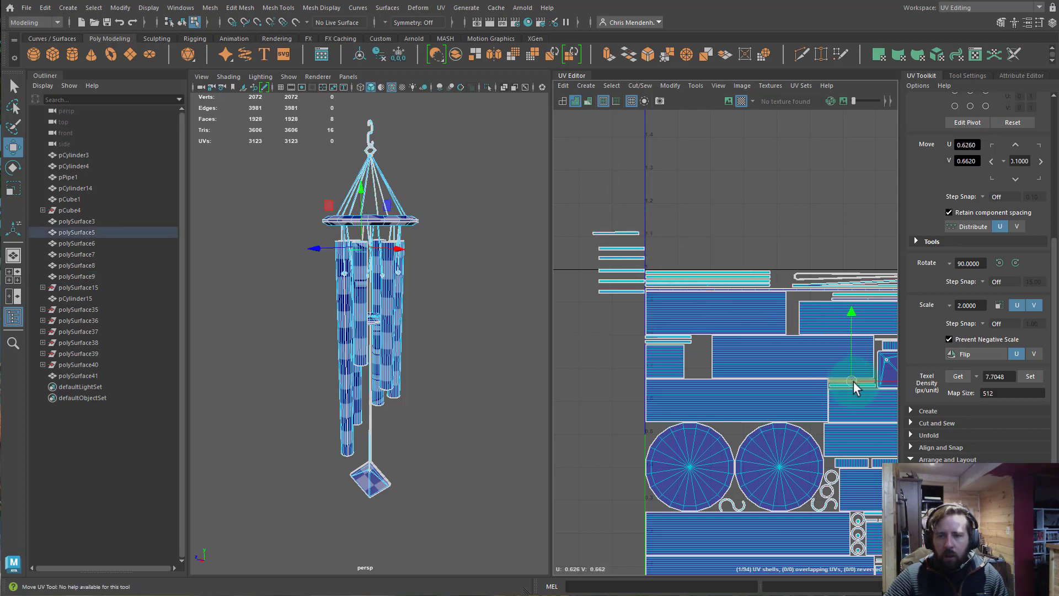
# - Fine-position the polySurface5 string shell in its narrow gap at about U 0.63, V 0.65
pyautogui.scroll(3, 867, 403)
pyautogui.scroll(5, 867, 403)
pyautogui.keyDown('alt'); pyautogui.moveTo(754, 276); pyautogui.dragTo(688, 349, button='middle'); pyautogui.keyUp('alt')
pyautogui.click(718, 346)
pyautogui.moveTo(750, 355)
pyautogui.mouseDown()
pyautogui.moveTo(743, 362)
pyautogui.moveTo(741, 339)
pyautogui.mouseUp()
pyautogui.click(711, 328)
pyautogui.scroll(-4, 756, 350)
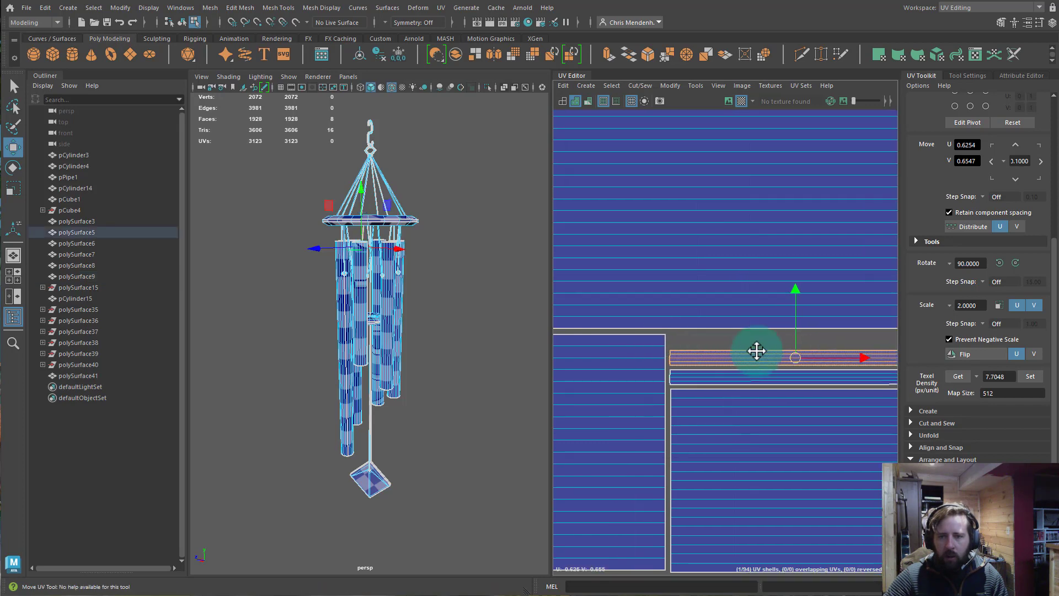
# - Move the polySurface8 string shell onto the stack in the same gap, at about U 0.63, V 0.66
pyautogui.keyDown('alt'); pyautogui.moveTo(590, 295); pyautogui.dragTo(842, 395, button='middle'); pyautogui.keyUp('alt')
pyautogui.scroll(-4, 842, 395)
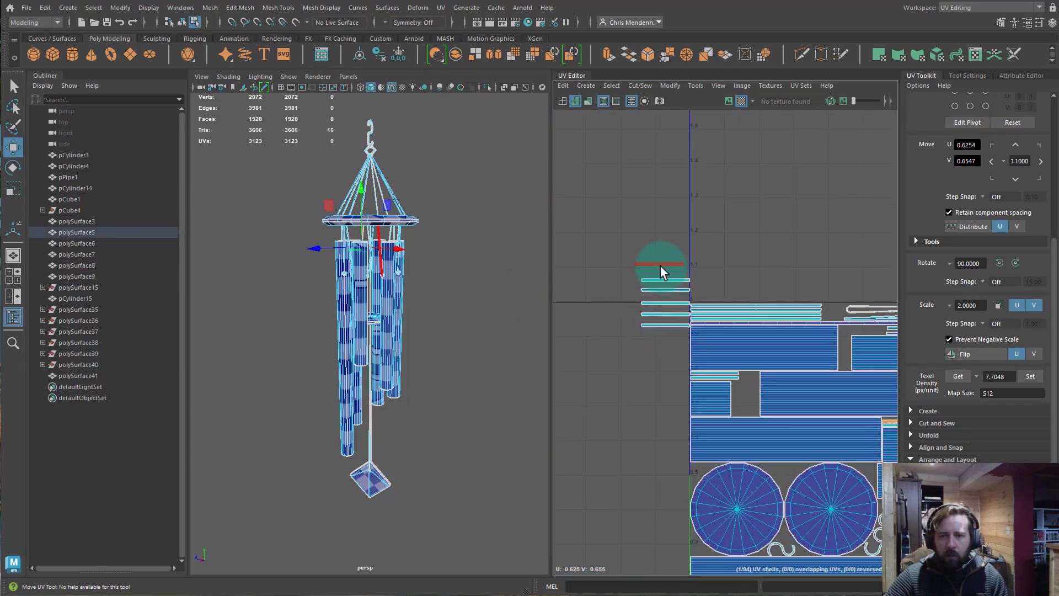
pyautogui.click(660, 267)
pyautogui.moveTo(660, 266); pyautogui.dragTo(823, 381)
pyautogui.scroll(5, 823, 380)
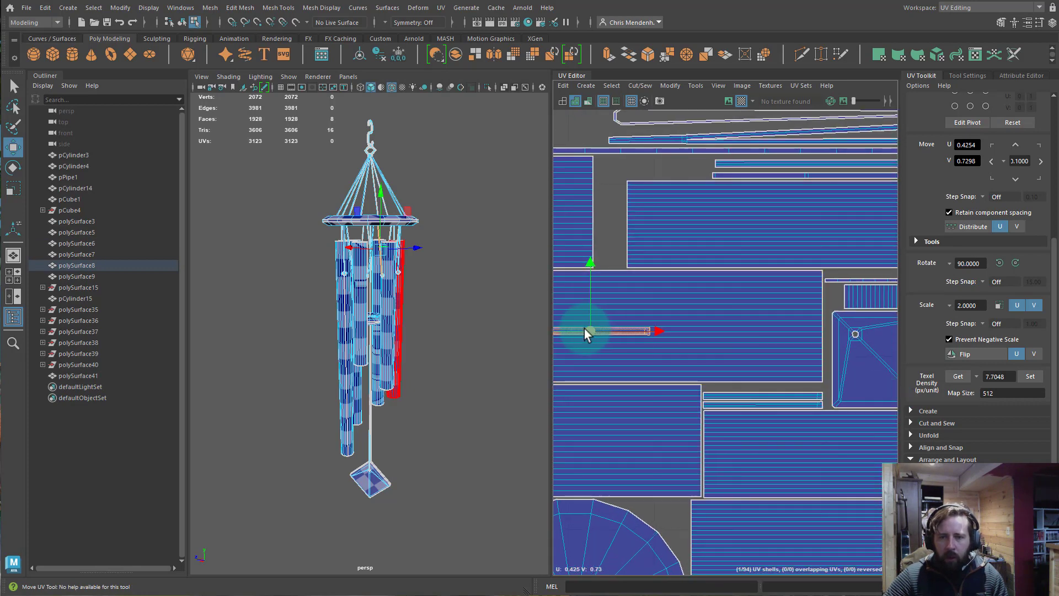
pyautogui.moveTo(723, 372); pyautogui.dragTo(763, 388)
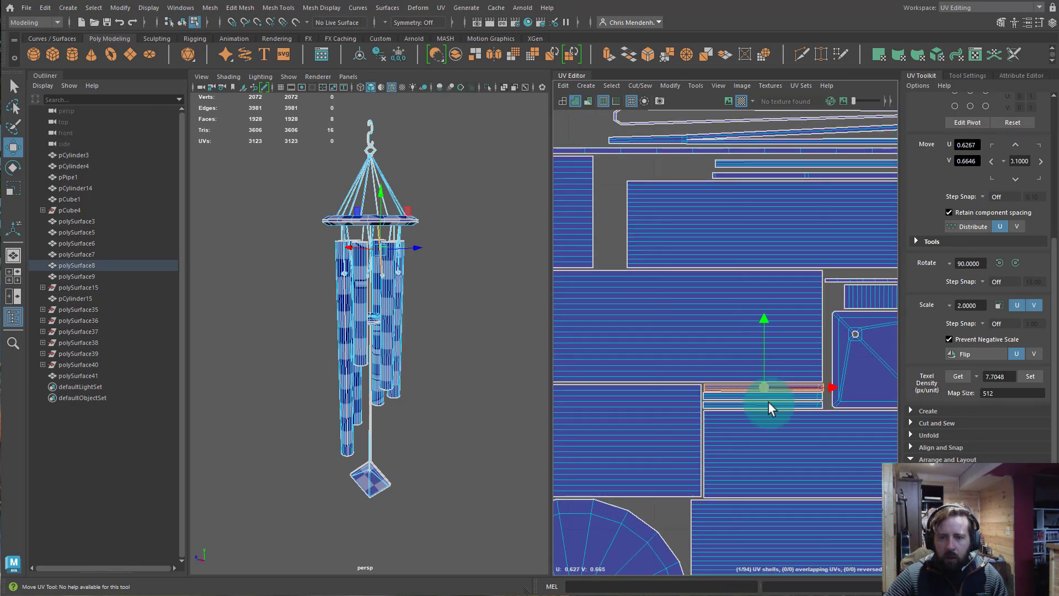
pyautogui.scroll(5, 769, 403)
pyautogui.moveTo(751, 349); pyautogui.dragTo(748, 351)
pyautogui.scroll(-5, 670, 310)
# - Move the polySurface6 string shell from outside the tile to the gap around U 0.50, V 0.91
pyautogui.keyDown('alt'); pyautogui.moveTo(670, 310); pyautogui.dragTo(783, 375, button='middle'); pyautogui.keyUp('alt')
pyautogui.keyDown('alt'); pyautogui.moveTo(651, 334); pyautogui.dragTo(799, 390, button='middle'); pyautogui.keyUp('alt')
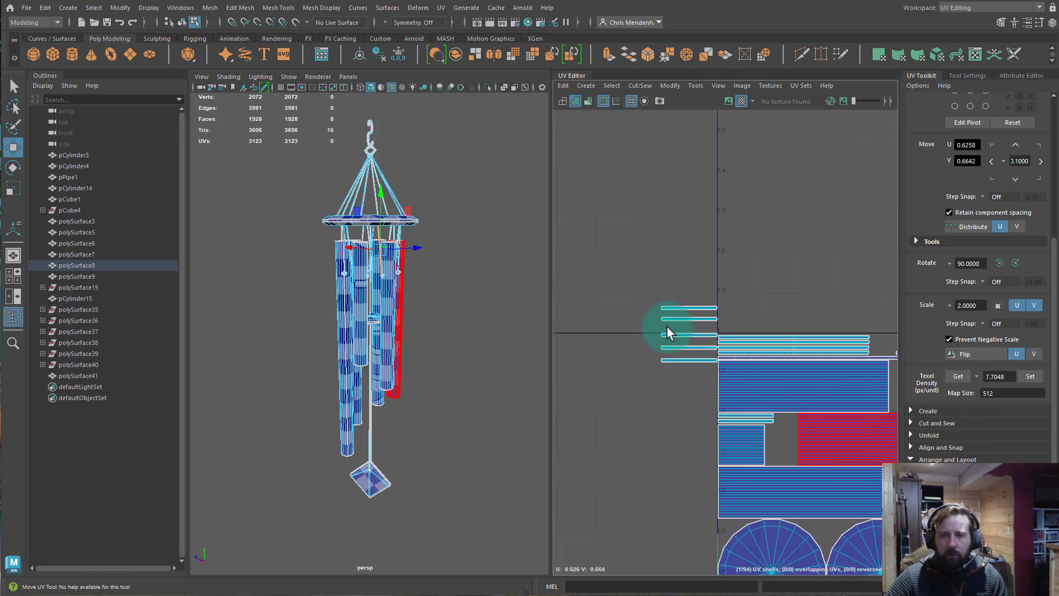
pyautogui.click(677, 309)
pyautogui.keyDown('alt'); pyautogui.moveTo(708, 357); pyautogui.dragTo(613, 368, button='middle'); pyautogui.keyUp('alt')
pyautogui.moveTo(603, 318); pyautogui.dragTo(823, 380)
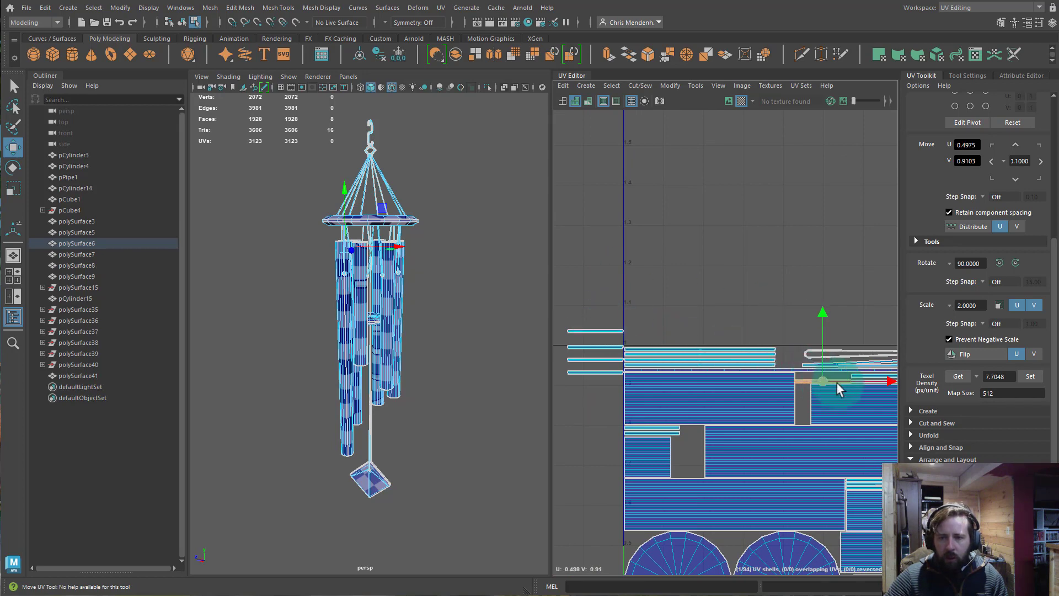
pyautogui.keyDown('alt'); pyautogui.moveTo(848, 409); pyautogui.dragTo(662, 418, button='middle'); pyautogui.keyUp('alt')
pyautogui.keyDown('alt'); pyautogui.moveTo(661, 418); pyautogui.dragTo(850, 429, button='right'); pyautogui.keyUp('alt')
pyautogui.keyDown('alt'); pyautogui.moveTo(781, 410); pyautogui.dragTo(874, 389, button='middle'); pyautogui.keyUp('alt')
pyautogui.keyDown('alt'); pyautogui.moveTo(711, 375); pyautogui.dragTo(1016, 453, button='right'); pyautogui.keyUp('alt')
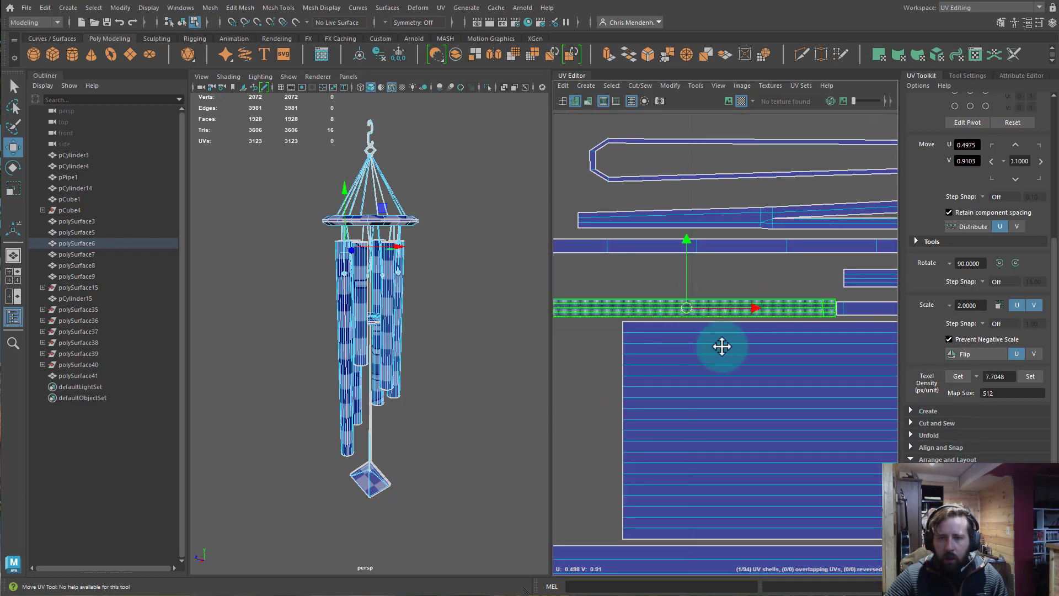
# - Fit the polySurface6 string shell just under the long thin strip, at about U 0.50, V 0.93
pyautogui.keyDown('alt'); pyautogui.moveTo(723, 346); pyautogui.dragTo(761, 350, button='middle'); pyautogui.keyUp('alt')
pyautogui.moveTo(761, 322); pyautogui.dragTo(758, 283)
pyautogui.keyDown('alt'); pyautogui.moveTo(821, 328); pyautogui.dragTo(726, 340, button='middle'); pyautogui.keyUp('alt')
pyautogui.moveTo(669, 293); pyautogui.dragTo(673, 286)
pyautogui.keyDown('alt'); pyautogui.moveTo(698, 323); pyautogui.dragTo(765, 335, button='middle'); pyautogui.keyUp('alt')
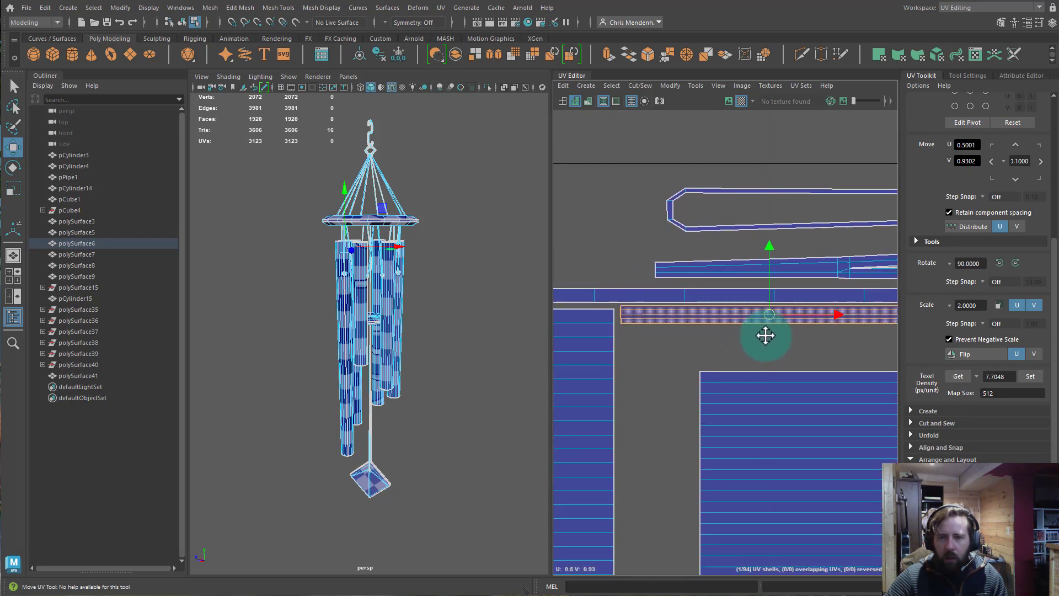
pyautogui.moveTo(773, 313); pyautogui.dragTo(772, 315)
pyautogui.keyDown('alt'); pyautogui.moveTo(666, 347); pyautogui.dragTo(555, 325, button='right'); pyautogui.keyUp('alt')
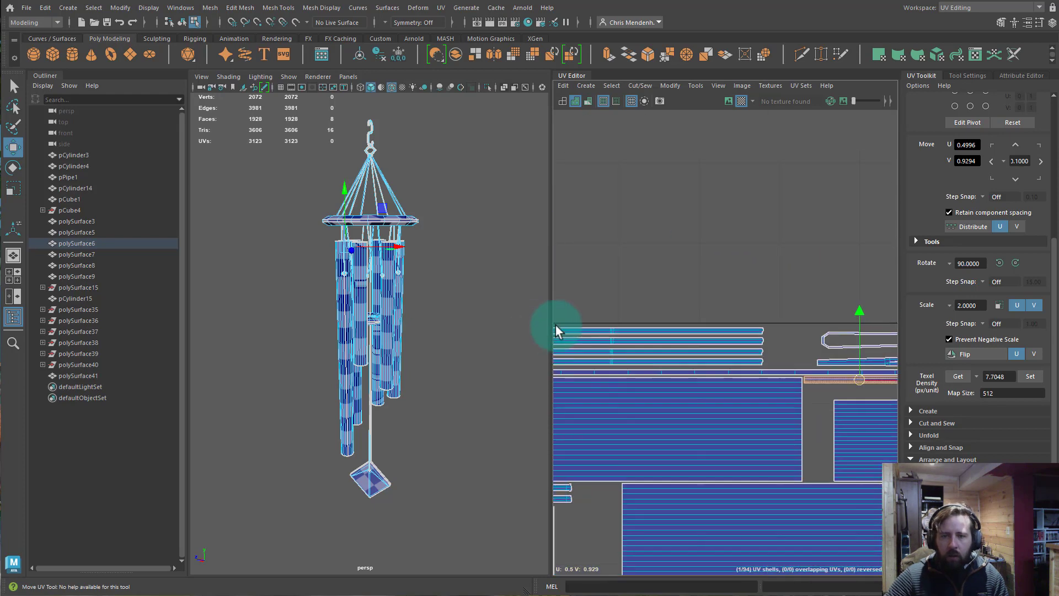
# - Place the next polySurface8 string shell directly beneath the polySurface6 one, at about U 0.50, V 0.92
pyautogui.keyDown('alt'); pyautogui.moveTo(644, 347); pyautogui.dragTo(820, 363, button='middle'); pyautogui.keyUp('alt')
pyautogui.keyDown('alt'); pyautogui.moveTo(822, 364); pyautogui.dragTo(681, 334, button='right'); pyautogui.keyUp('alt')
pyautogui.click(725, 344)
pyautogui.keyDown('alt'); pyautogui.moveTo(741, 363); pyautogui.dragTo(840, 373, button='middle'); pyautogui.keyUp('alt')
pyautogui.keyDown('alt'); pyautogui.moveTo(660, 339); pyautogui.dragTo(995, 435, button='right'); pyautogui.keyUp('alt')
pyautogui.keyDown('alt'); pyautogui.moveTo(784, 372); pyautogui.dragTo(479, 304, button='middle'); pyautogui.keyUp('alt')
pyautogui.moveTo(551, 315); pyautogui.dragTo(441, 318)
pyautogui.keyDown('alt'); pyautogui.moveTo(492, 322); pyautogui.dragTo(550, 366, button='right'); pyautogui.keyUp('alt')
pyautogui.keyDown('alt'); pyautogui.moveTo(550, 367); pyautogui.dragTo(461, 367, button='middle'); pyautogui.keyUp('alt')
pyautogui.moveTo(545, 330); pyautogui.dragTo(586, 324, button='middle')
pyautogui.keyDown('alt'); pyautogui.moveTo(613, 360); pyautogui.dragTo(713, 366, button='middle'); pyautogui.keyUp('alt')
pyautogui.keyDown('alt'); pyautogui.moveTo(712, 366); pyautogui.dragTo(599, 368, button='right'); pyautogui.keyUp('alt')
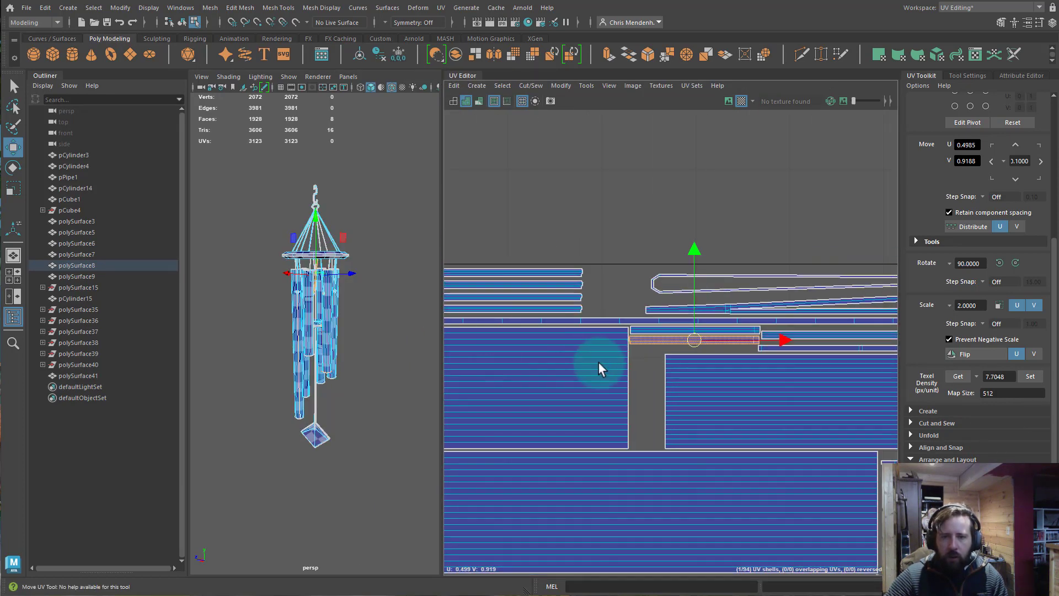
# - Examine the packed tile for free gaps that could hold the remaining string shells
pyautogui.keyDown('alt'); pyautogui.moveTo(558, 349); pyautogui.dragTo(502, 422, button='middle'); pyautogui.keyUp('alt')
pyautogui.keyDown('alt'); pyautogui.moveTo(599, 348); pyautogui.dragTo(772, 242, button='middle'); pyautogui.keyUp('alt')
pyautogui.keyDown('alt'); pyautogui.moveTo(685, 306); pyautogui.dragTo(548, 314, button='right'); pyautogui.keyUp('alt')
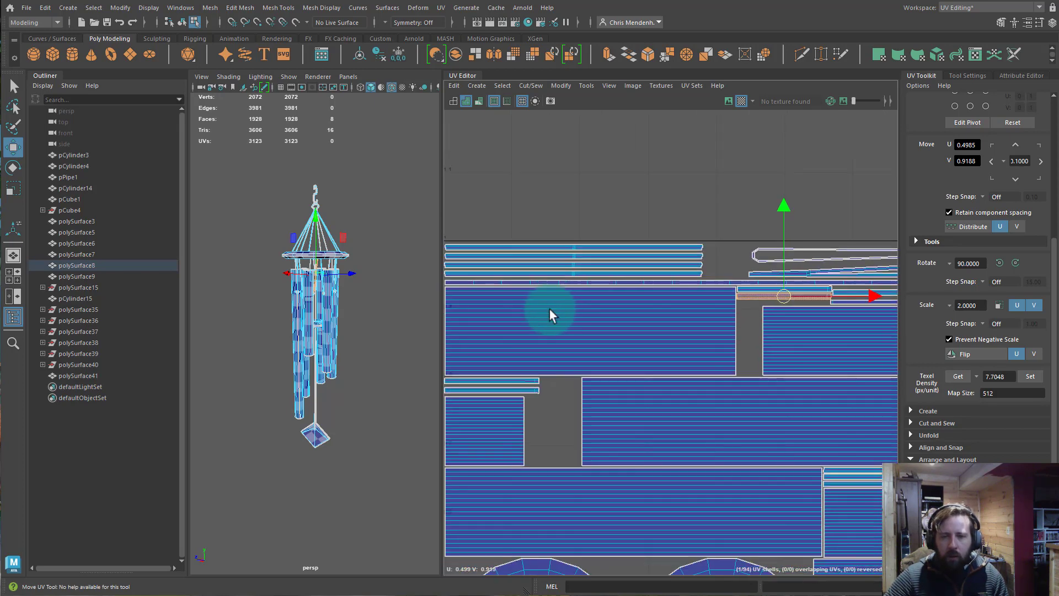
pyautogui.keyDown('alt'); pyautogui.moveTo(553, 356); pyautogui.dragTo(600, 204, button='middle'); pyautogui.keyUp('alt')
pyautogui.keyDown('alt'); pyautogui.moveTo(629, 292); pyautogui.dragTo(612, 102, button='middle'); pyautogui.keyUp('alt')
pyautogui.keyDown('alt'); pyautogui.moveTo(654, 434); pyautogui.dragTo(642, 247, button='middle'); pyautogui.keyUp('alt')
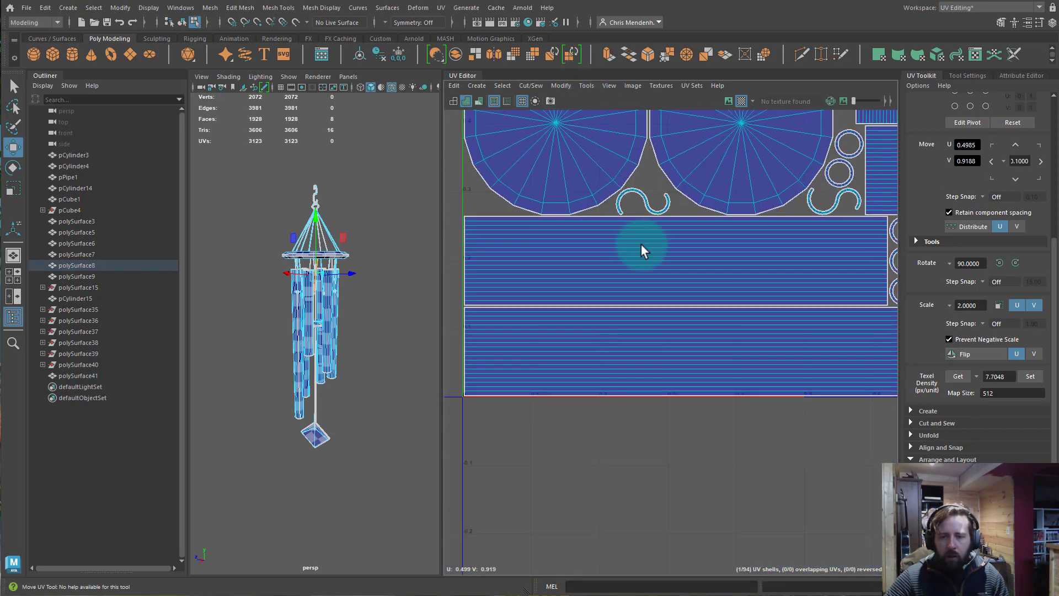
pyautogui.keyDown('alt'); pyautogui.moveTo(672, 308); pyautogui.dragTo(429, 435, button='middle'); pyautogui.keyUp('alt')
pyautogui.keyDown('alt'); pyautogui.moveTo(710, 343); pyautogui.dragTo(499, 367, button='middle'); pyautogui.keyUp('alt')
pyautogui.keyDown('alt'); pyautogui.moveTo(499, 367); pyautogui.dragTo(463, 368, button='right'); pyautogui.keyUp('alt')
# - Rotate the three string shells still outside the tile by 90 degrees so they stand vertically
pyautogui.keyDown('alt'); pyautogui.moveTo(618, 358); pyautogui.dragTo(822, 395, button='middle'); pyautogui.keyUp('alt')
pyautogui.keyDown('alt'); pyautogui.moveTo(452, 356); pyautogui.dragTo(626, 348, button='middle'); pyautogui.keyUp('alt')
pyautogui.moveTo(575, 164); pyautogui.dragTo(643, 225)
pyautogui.click(1015, 263)
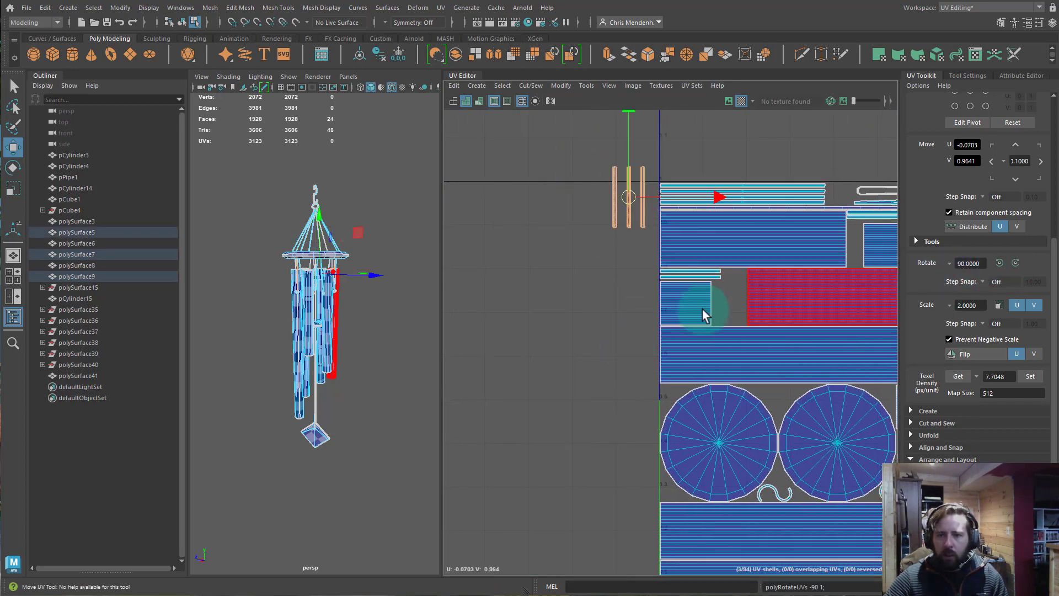
# - Move the vertical polySurface5 string shell to the tile's right border, at about U 0.99, V 0.68
pyautogui.keyDown('alt'); pyautogui.moveTo(623, 210); pyautogui.dragTo(466, 287, button='middle'); pyautogui.keyUp('alt')
pyautogui.click(474, 295)
pyautogui.keyDown('alt'); pyautogui.moveTo(583, 340); pyautogui.dragTo(549, 340, button='middle'); pyautogui.keyUp('alt')
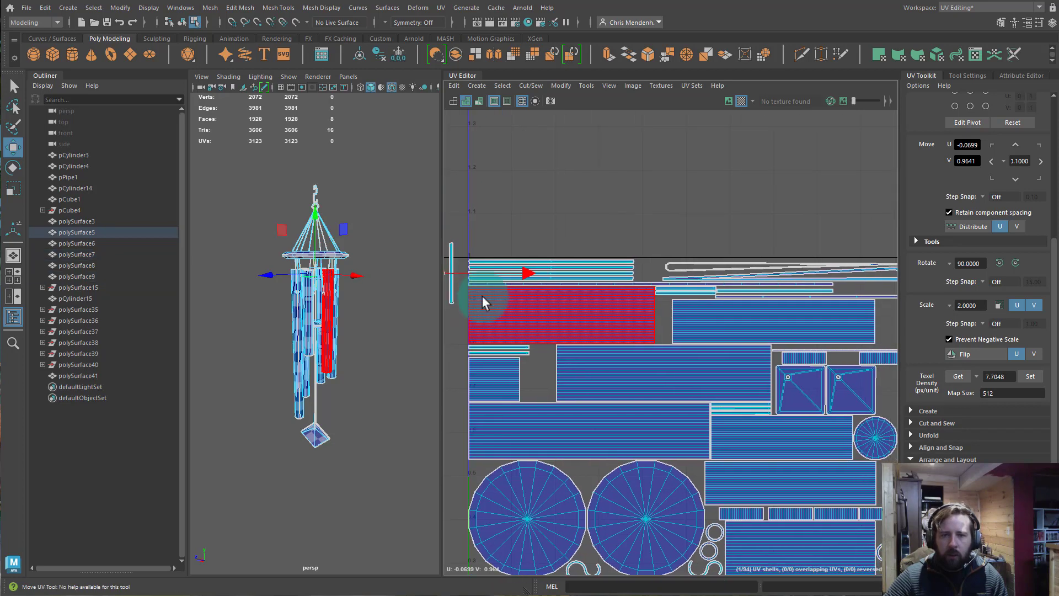
pyautogui.click(457, 274)
pyautogui.moveTo(457, 273); pyautogui.dragTo(892, 317)
pyautogui.keyDown('alt'); pyautogui.moveTo(794, 344); pyautogui.dragTo(610, 357, button='middle'); pyautogui.keyUp('alt')
pyautogui.moveTo(690, 285); pyautogui.dragTo(712, 409)
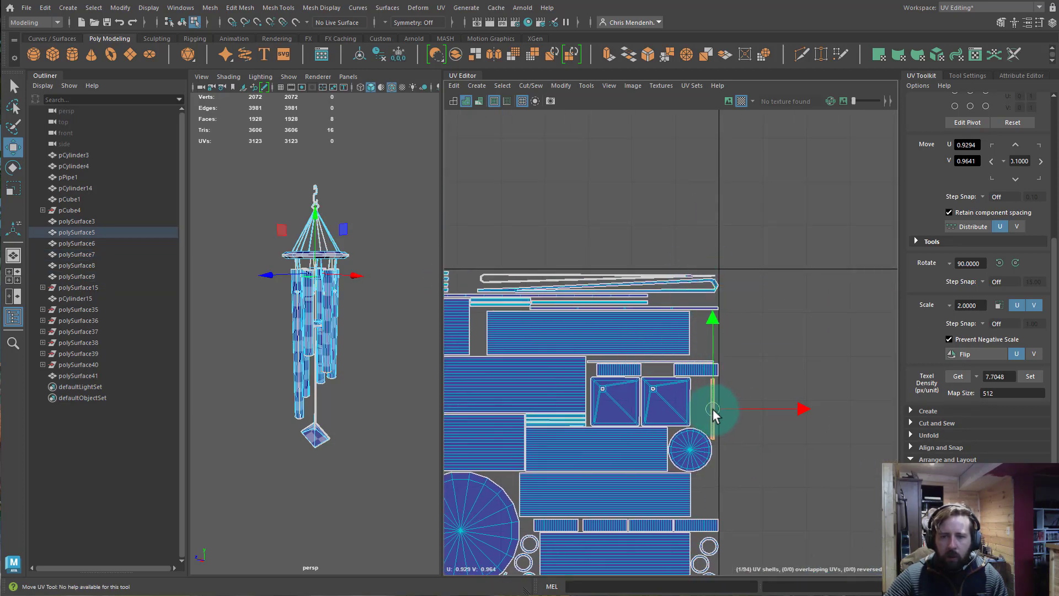
# - Move the second vertical string shell into the border gap directly below the polySurface5 shell
pyautogui.keyDown('alt'); pyautogui.moveTo(583, 399); pyautogui.dragTo(942, 414, button='middle'); pyautogui.keyUp('alt')
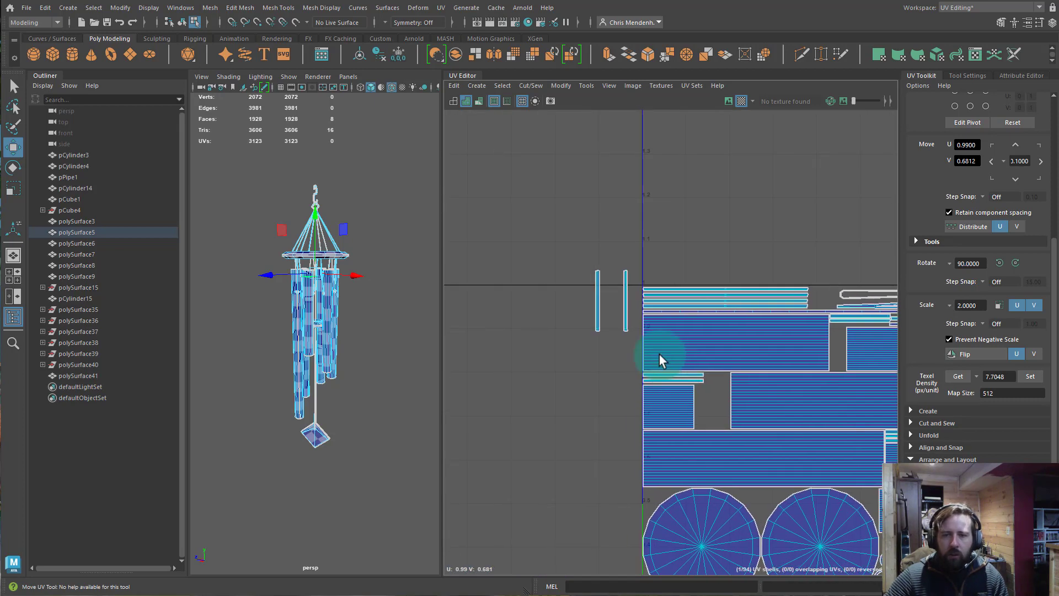
pyautogui.click(615, 315)
pyautogui.keyDown('alt'); pyautogui.moveTo(563, 383); pyautogui.dragTo(394, 376, button='middle'); pyautogui.keyUp('alt')
pyautogui.moveTo(457, 295); pyautogui.dragTo(907, 416)
pyautogui.keyDown('alt'); pyautogui.moveTo(847, 421); pyautogui.dragTo(604, 368, button='middle'); pyautogui.keyUp('alt')
pyautogui.moveTo(663, 364); pyautogui.dragTo(661, 447)
# - Try the vertical polySurface7 string shell in other gaps, around U 0.33, V 0.81 and U 0.59, V 0.72
pyautogui.keyDown('alt'); pyautogui.moveTo(641, 431); pyautogui.dragTo(968, 374, button='middle'); pyautogui.keyUp('alt')
pyautogui.keyDown('alt'); pyautogui.moveTo(627, 315); pyautogui.dragTo(670, 406, button='middle'); pyautogui.keyUp('alt')
pyautogui.moveTo(534, 244); pyautogui.dragTo(714, 324)
pyautogui.click(556, 278)
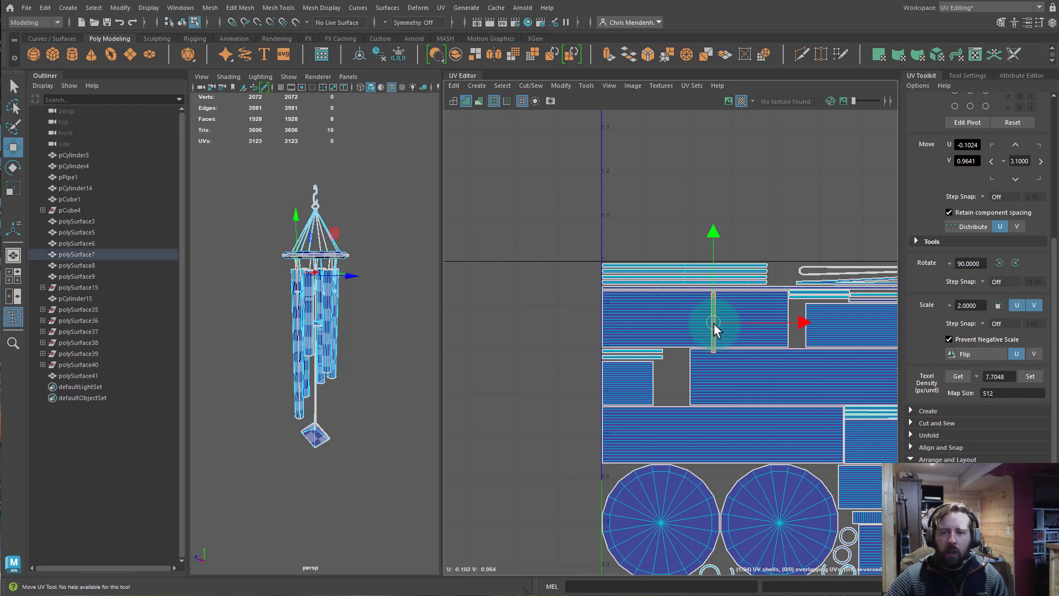
pyautogui.keyDown('alt'); pyautogui.moveTo(714, 325); pyautogui.dragTo(504, 325, button='middle'); pyautogui.keyUp('alt')
pyautogui.moveTo(504, 326); pyautogui.dragTo(766, 339)
pyautogui.moveTo(720, 380); pyautogui.dragTo(543, 305)
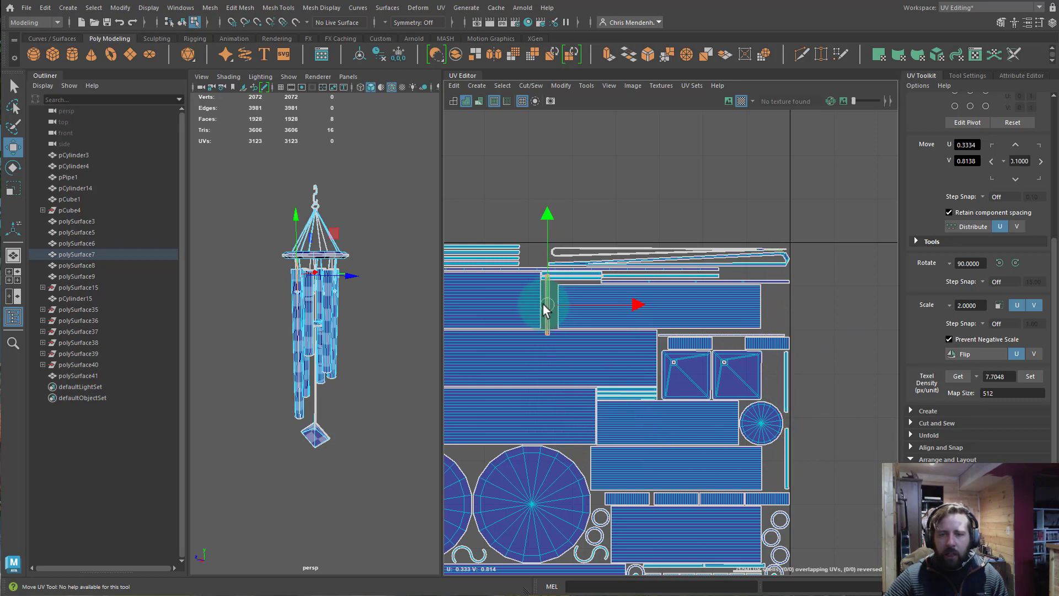
pyautogui.keyDown('alt'); pyautogui.moveTo(591, 328); pyautogui.dragTo(766, 238, button='middle'); pyautogui.keyUp('alt')
pyautogui.moveTo(760, 229); pyautogui.dragTo(609, 459)
pyautogui.keyDown('alt'); pyautogui.moveTo(609, 459); pyautogui.dragTo(554, 461, button='middle'); pyautogui.keyUp('alt')
pyautogui.moveTo(542, 451); pyautogui.dragTo(773, 299)
pyautogui.keyDown('alt'); pyautogui.moveTo(773, 298); pyautogui.dragTo(573, 311, button='middle'); pyautogui.keyUp('alt')
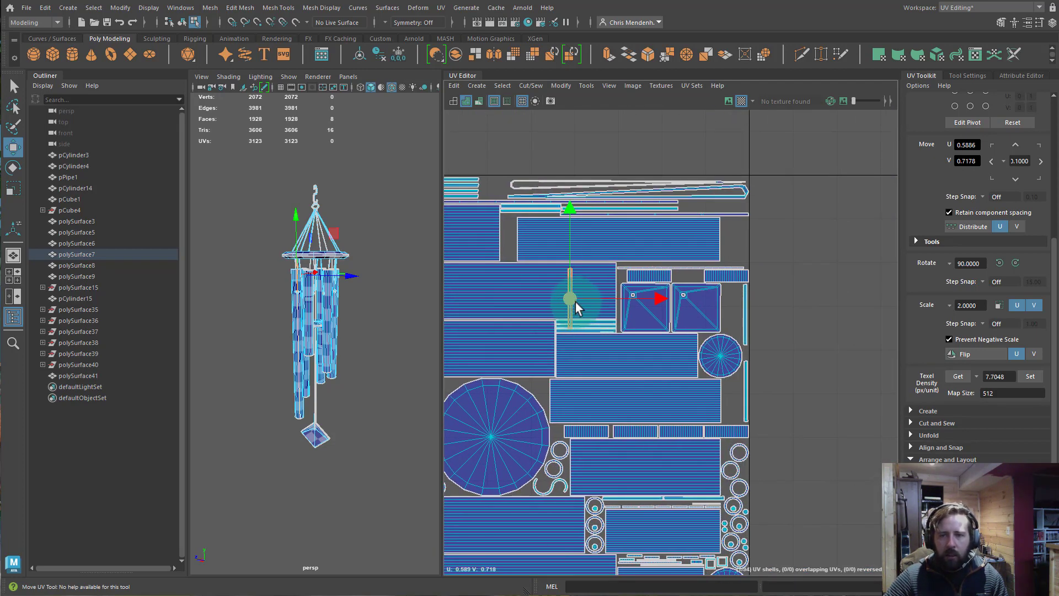
# - Rotate the polySurface7 string shell 90 degrees and fit it above the thin strip near the tile's right border, at about V 0.80
pyautogui.click(1004, 262)
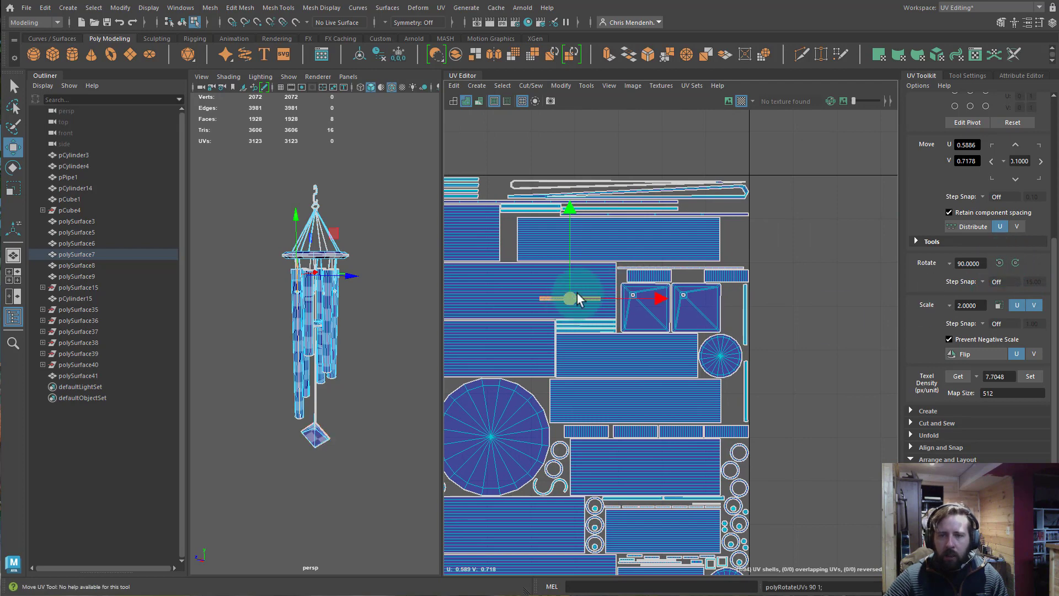
pyautogui.moveTo(576, 293); pyautogui.dragTo(720, 263)
pyautogui.scroll(6, 709, 262)
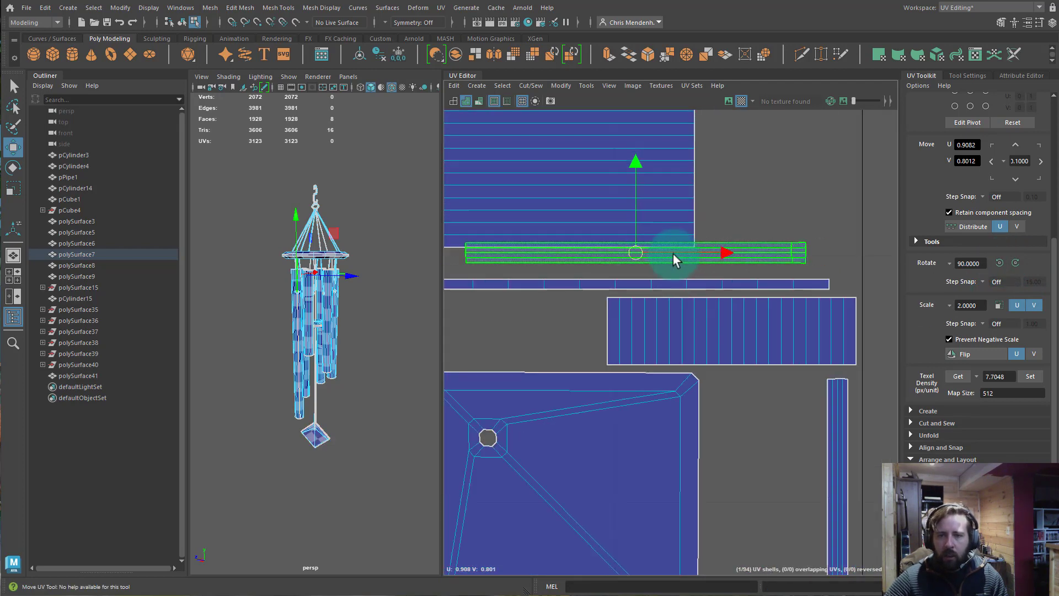
pyautogui.moveTo(644, 253); pyautogui.dragTo(679, 264)
# - Rotate the polySurface5 string shell 90 degrees and place it beside the polySurface7 shell, at about U 0.78, V 0.80
pyautogui.click(817, 386)
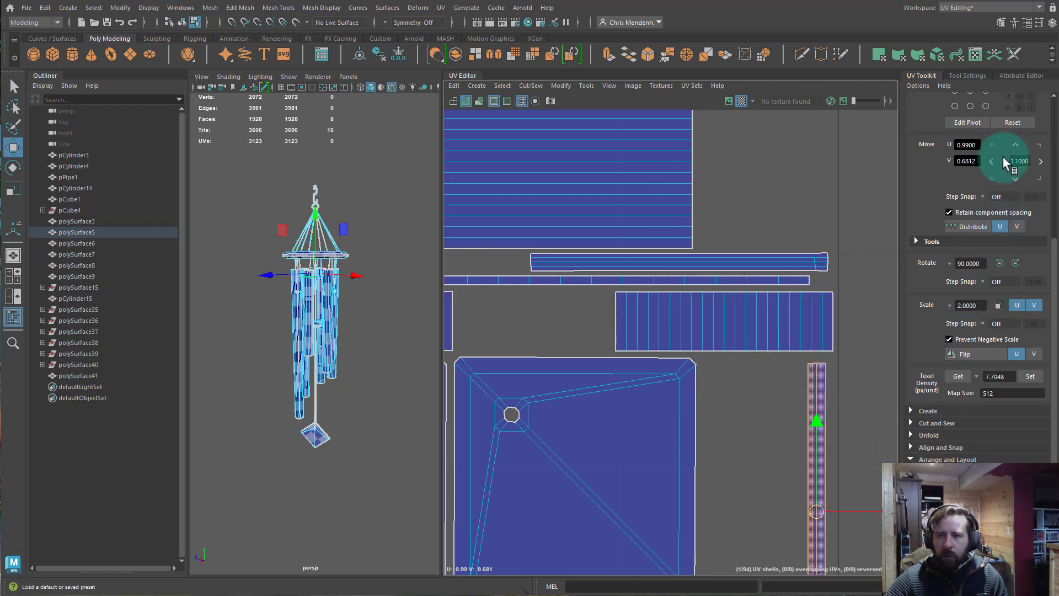
pyautogui.scroll(-4, 813, 508)
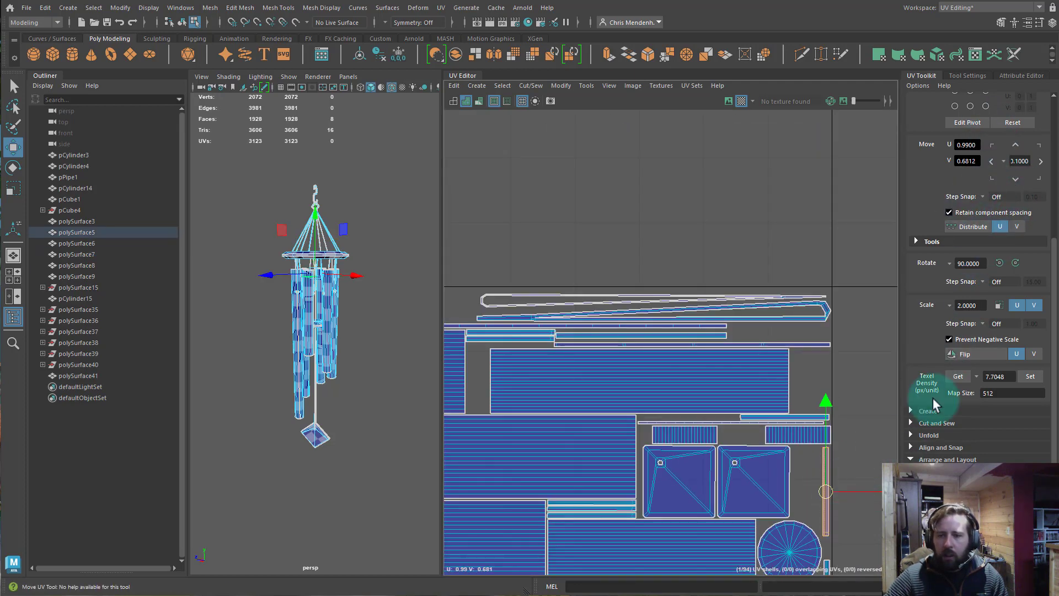
pyautogui.click(998, 262)
pyautogui.moveTo(826, 491); pyautogui.dragTo(693, 416)
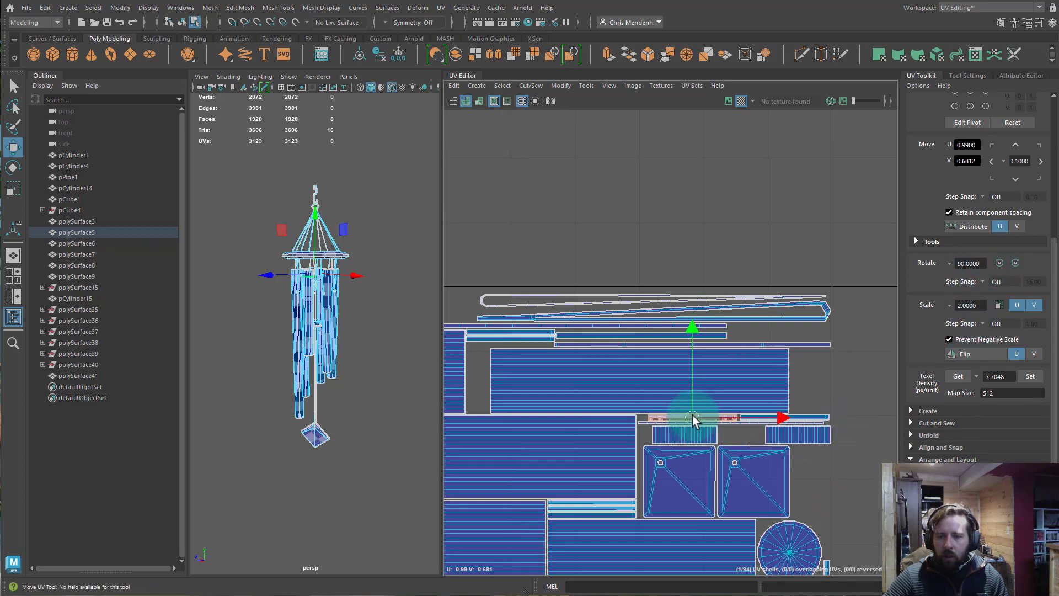
pyautogui.scroll(5, 701, 421)
pyautogui.scroll(3, 700, 421)
pyautogui.moveTo(660, 366); pyautogui.dragTo(656, 367)
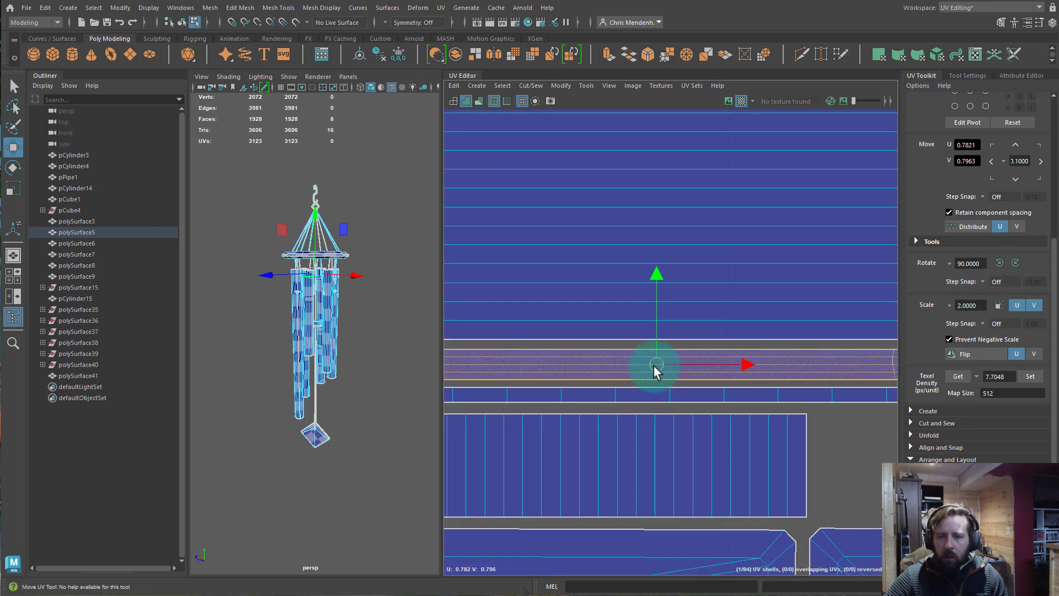
pyautogui.scroll(-3, 704, 382)
pyautogui.scroll(-3, 728, 401)
pyautogui.scroll(-5, 811, 303)
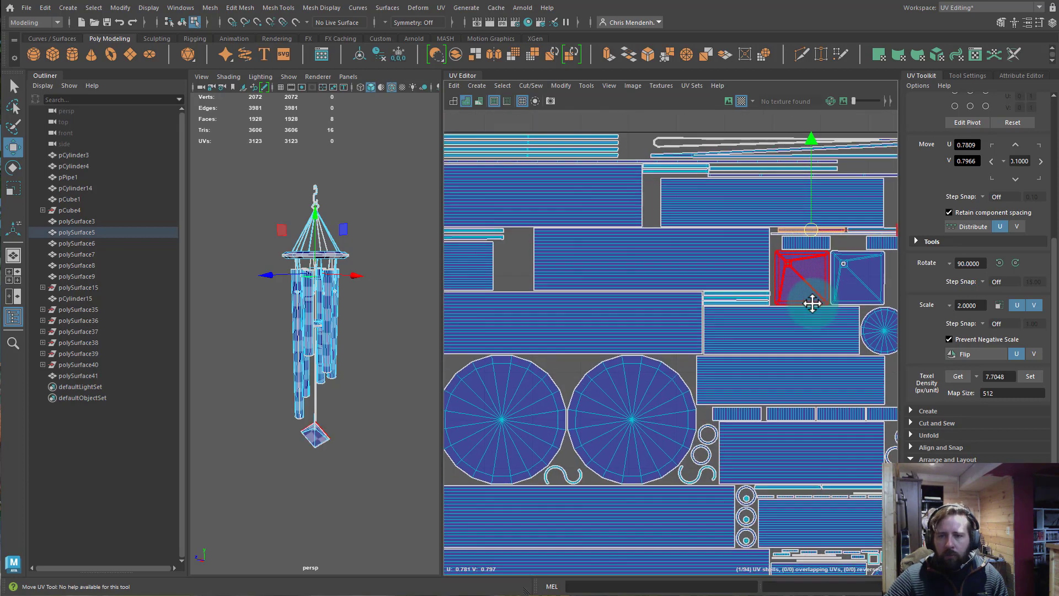
# - Return to object mode and review the complete UV layout with the whole wind chime selected
pyautogui.moveTo(326, 325); pyautogui.dragTo(368, 203, button='right')
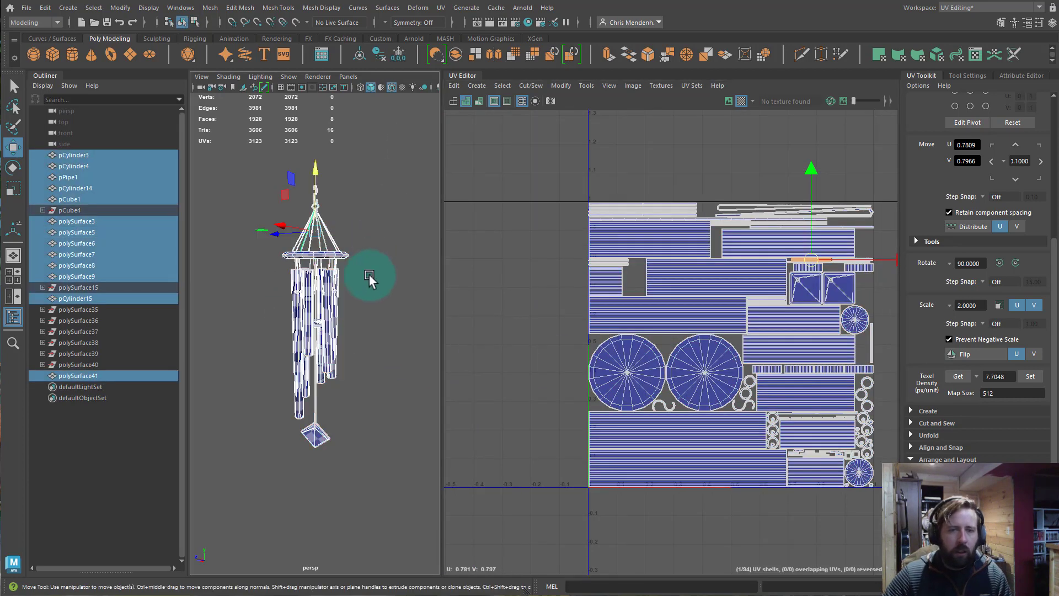
pyautogui.click(392, 337)
pyautogui.moveTo(259, 153); pyautogui.dragTo(359, 423)
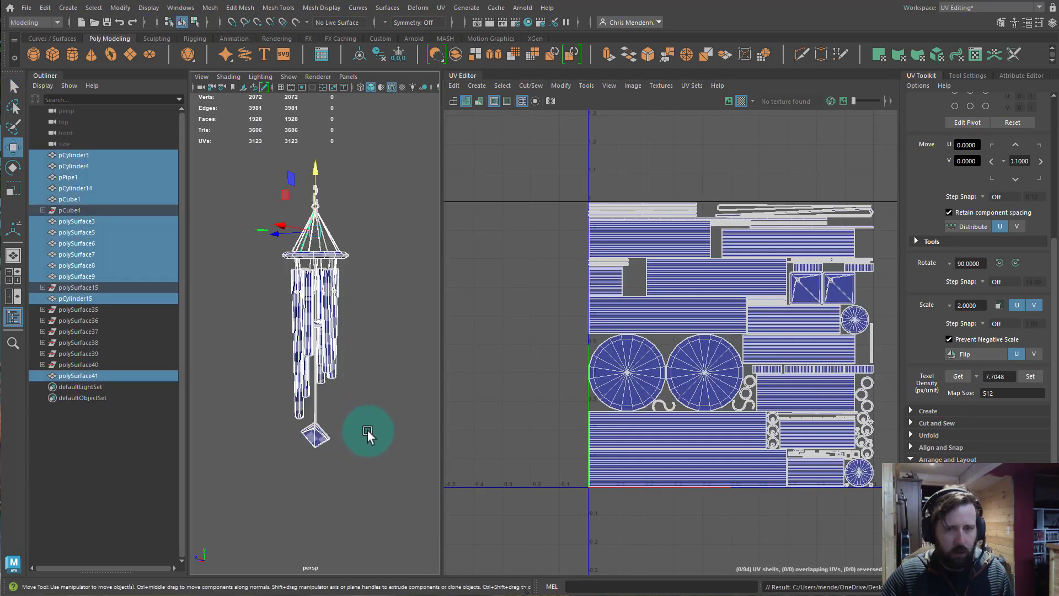
pyautogui.click(384, 416)
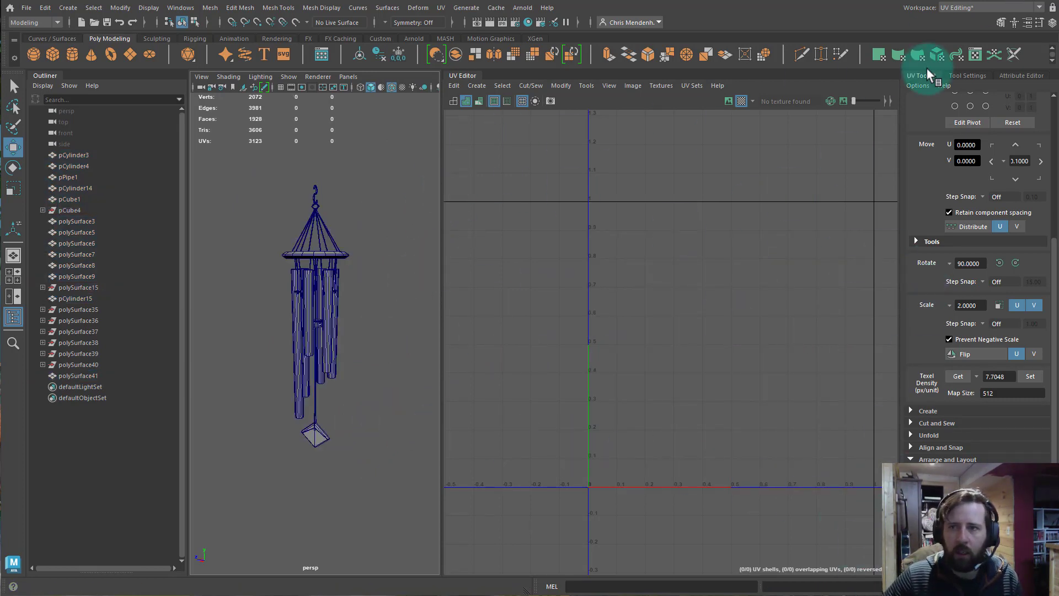
# - Switch to the General workspace and frame the whole wind chime in the perspective view
pyautogui.click(950, 18)
pyautogui.click(926, 59)
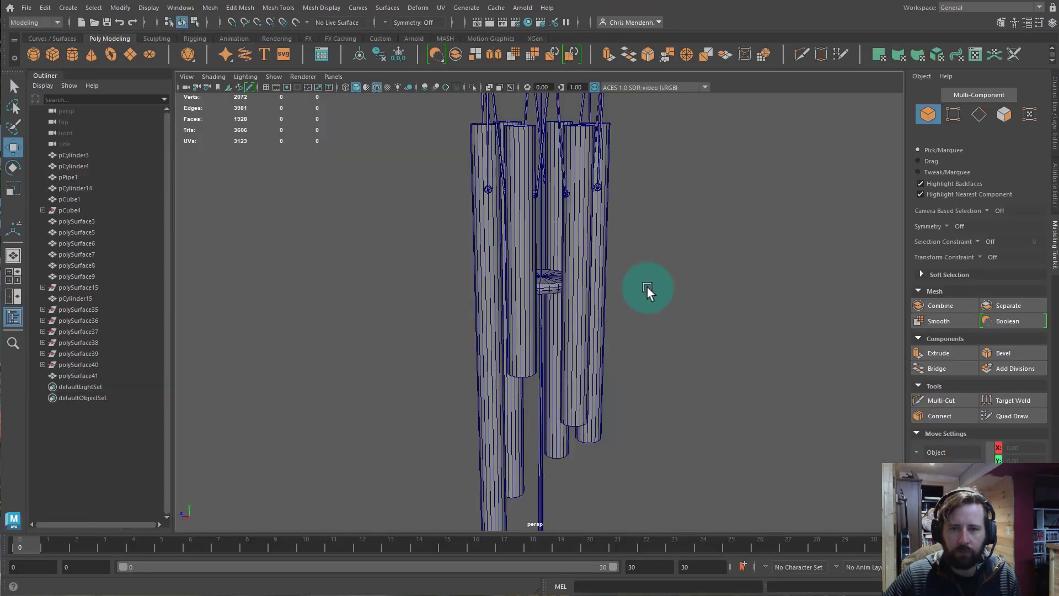
pyautogui.press('f')
pyautogui.scroll(3, 607, 270)
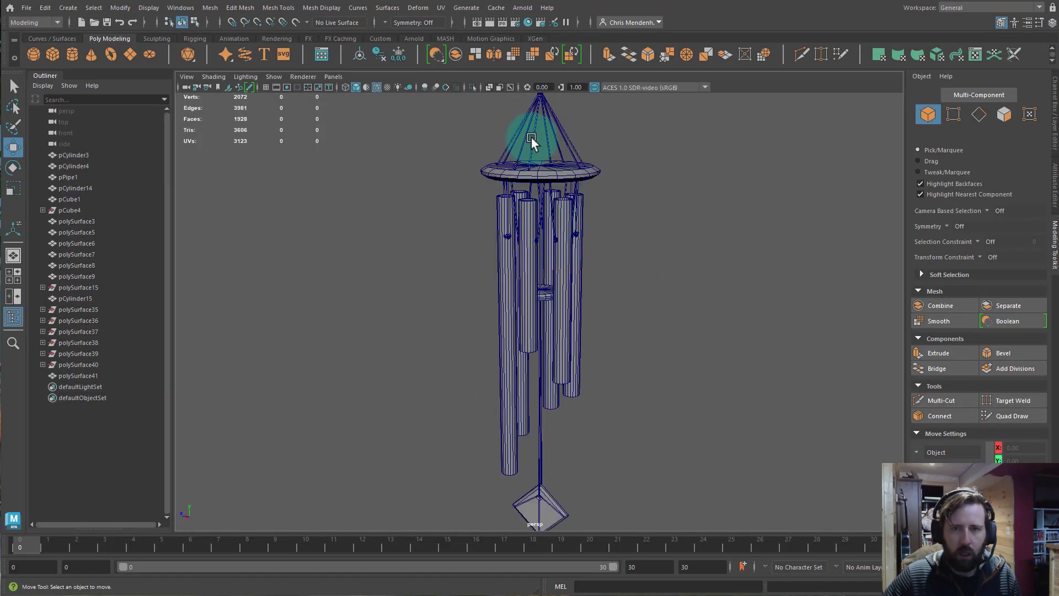
pyautogui.moveTo(528, 131)
pyautogui.keyDown('alt'); pyautogui.mouseDown()
pyautogui.moveTo(519, 127)
pyautogui.moveTo(530, 144)
pyautogui.mouseUp(); pyautogui.keyUp('alt')
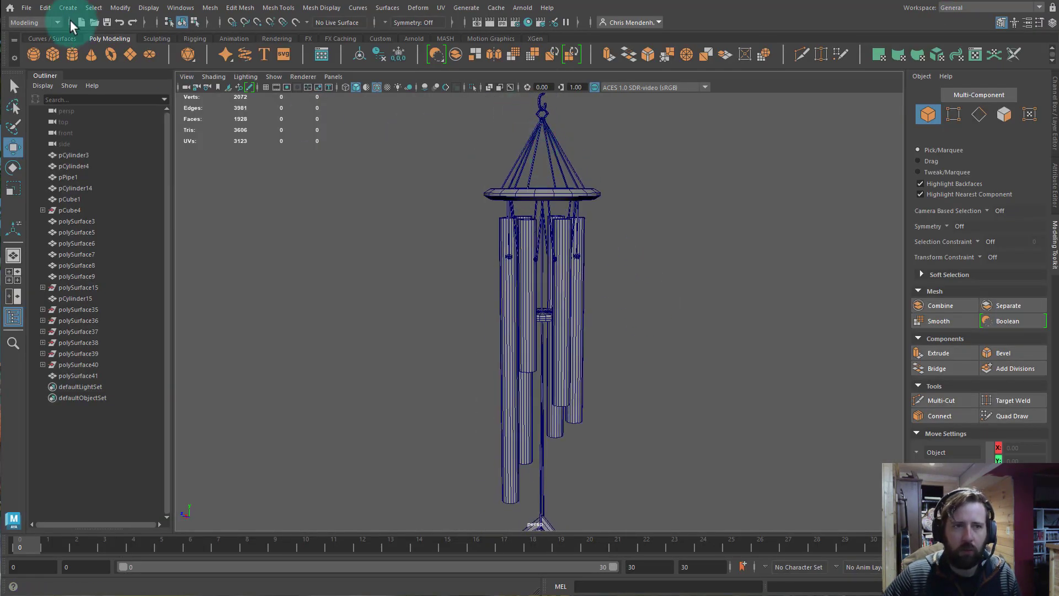
# - Delete the construction history of all objects in the scene
pyautogui.click(42, 6)
pyautogui.moveTo(78, 151)
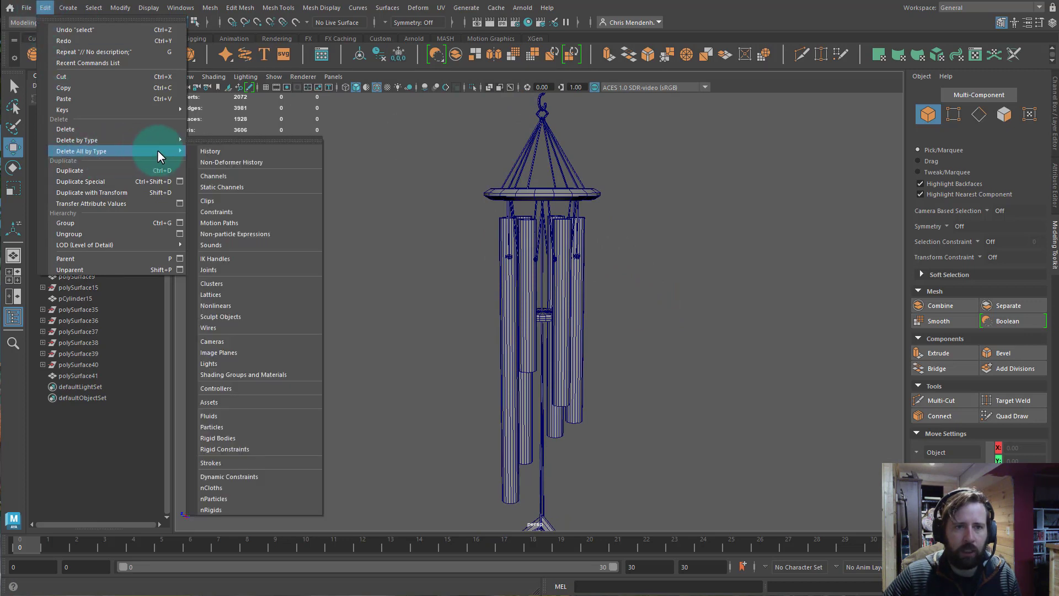
pyautogui.click(209, 152)
# - Select all the string pieces running above and just below the wind chime's top disc
pyautogui.moveTo(512, 136); pyautogui.dragTo(499, 106, button='right')
pyautogui.keyDown('alt'); pyautogui.moveTo(465, 156); pyautogui.dragTo(469, 166); pyautogui.keyUp('alt')
pyautogui.moveTo(474, 143); pyautogui.dragTo(639, 169)
pyautogui.keyDown('alt'); pyautogui.moveTo(605, 191); pyautogui.dragTo(577, 163); pyautogui.keyUp('alt')
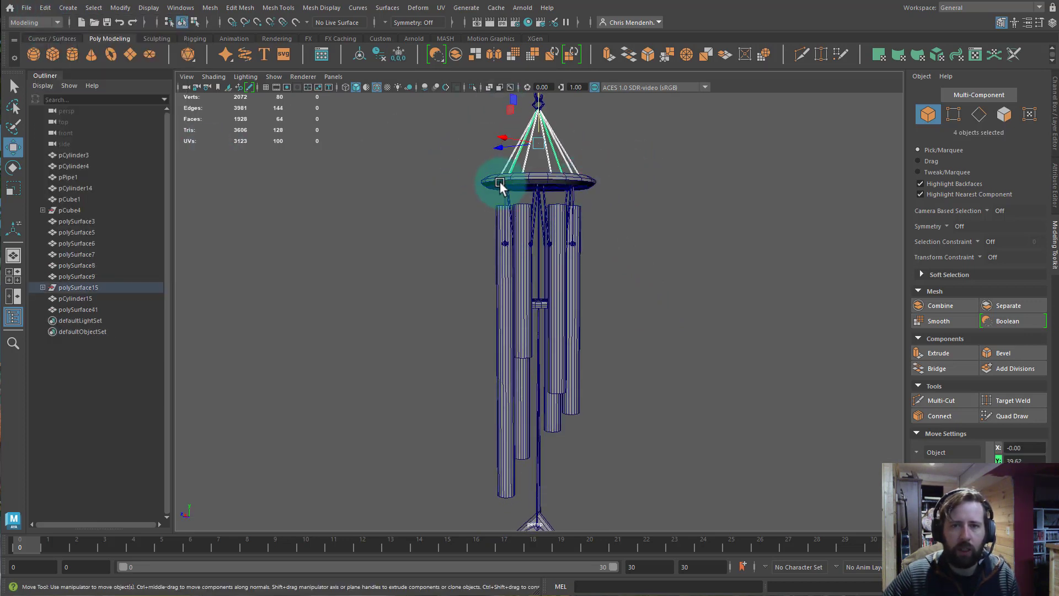
pyautogui.scroll(3, 472, 208)
pyautogui.keyDown('alt'); pyautogui.moveTo(492, 189); pyautogui.dragTo(558, 238); pyautogui.keyUp('alt')
pyautogui.keyDown('shift'); pyautogui.click(539, 236); pyautogui.keyUp('shift')
pyautogui.keyDown('shift'); pyautogui.click(454, 242); pyautogui.keyUp('shift')
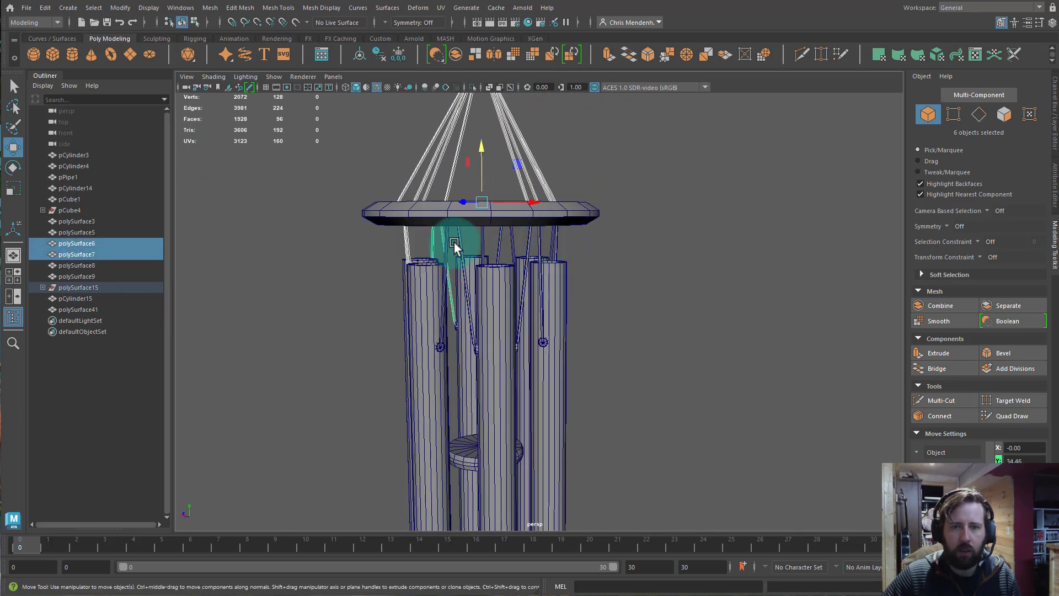
pyautogui.keyDown('shift'); pyautogui.click(491, 244); pyautogui.keyUp('shift')
pyautogui.keyDown('shift'); pyautogui.click(519, 243); pyautogui.keyUp('shift')
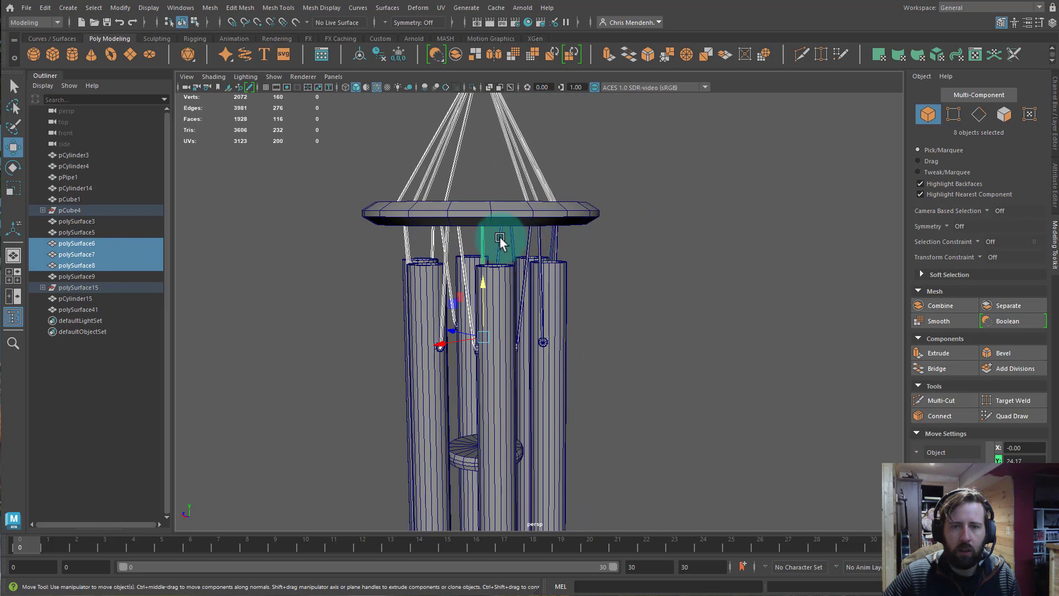
pyautogui.keyDown('shift'); pyautogui.click(532, 249); pyautogui.keyUp('shift')
pyautogui.keyDown('shift'); pyautogui.click(530, 238); pyautogui.keyUp('shift')
pyautogui.keyDown('shift'); pyautogui.click(554, 241); pyautogui.keyUp('shift')
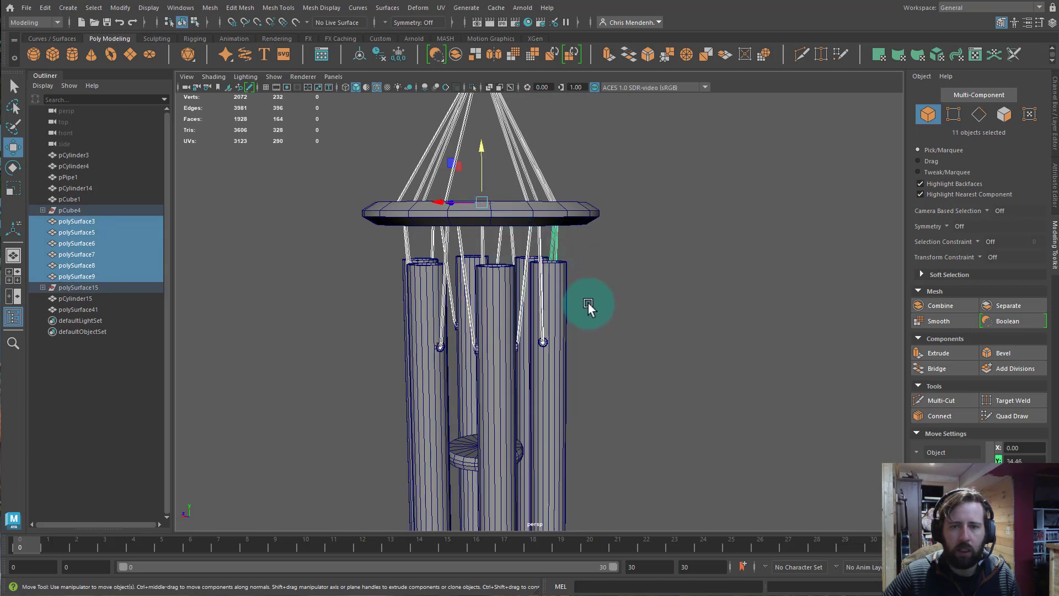
# - Add the lower centre string to the selected strings and combine them all into one mesh
pyautogui.keyDown('alt'); pyautogui.moveTo(589, 303); pyautogui.dragTo(621, 266); pyautogui.keyUp('alt')
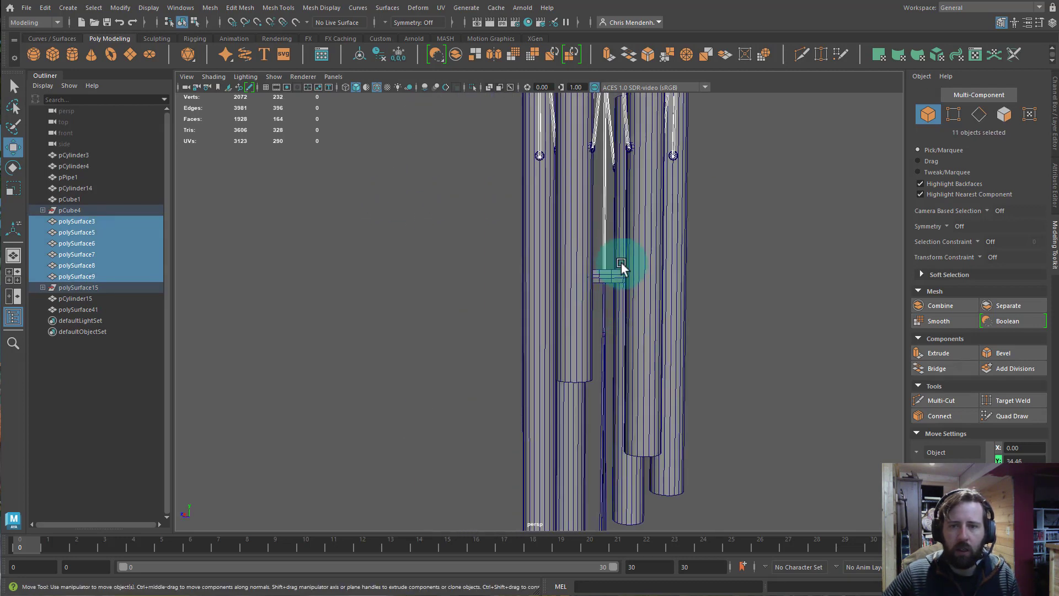
pyautogui.keyDown('shift'); pyautogui.click(605, 324); pyautogui.keyUp('shift')
pyautogui.keyDown('alt'); pyautogui.moveTo(656, 364); pyautogui.dragTo(698, 474, button='middle'); pyautogui.keyUp('alt')
pyautogui.keyDown('alt'); pyautogui.moveTo(737, 235); pyautogui.dragTo(729, 391, button='middle'); pyautogui.keyUp('alt')
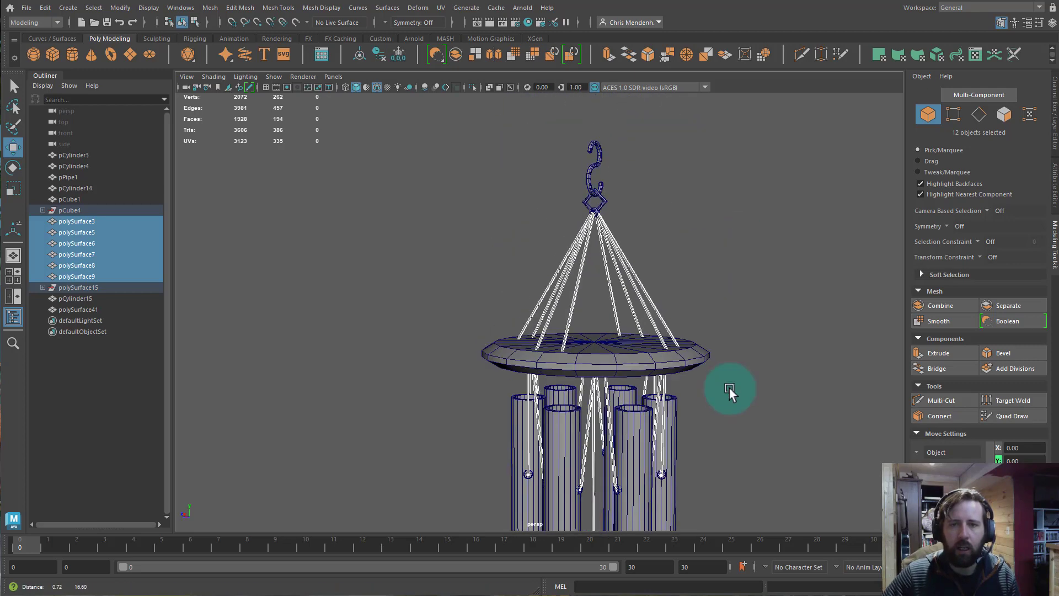
pyautogui.click(940, 306)
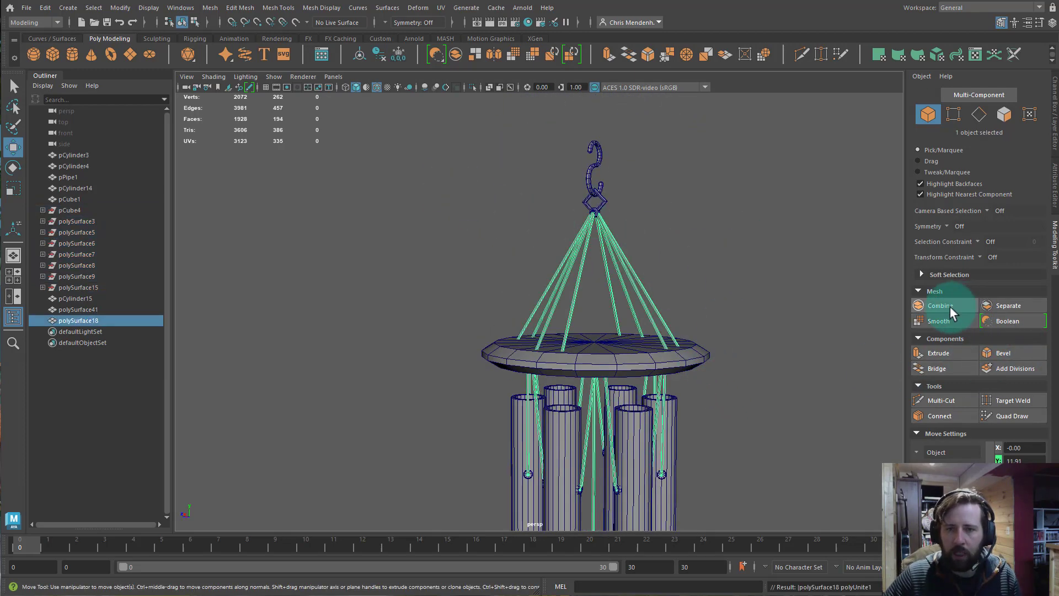
# - Check the chime tubes and the pyramid-shaped weight by selecting them individually in the perspective view
pyautogui.keyDown('alt'); pyautogui.moveTo(709, 378); pyautogui.dragTo(699, 289, button='middle'); pyautogui.keyUp('alt')
pyautogui.click(553, 339)
pyautogui.keyDown('alt'); pyautogui.moveTo(581, 359); pyautogui.dragTo(638, 309); pyautogui.keyUp('alt')
pyautogui.keyDown('alt'); pyautogui.moveTo(638, 310); pyautogui.dragTo(617, 245, button='middle'); pyautogui.keyUp('alt')
pyautogui.keyDown('alt'); pyautogui.moveTo(642, 416); pyautogui.dragTo(626, 260, button='middle'); pyautogui.keyUp('alt')
pyautogui.click(603, 412)
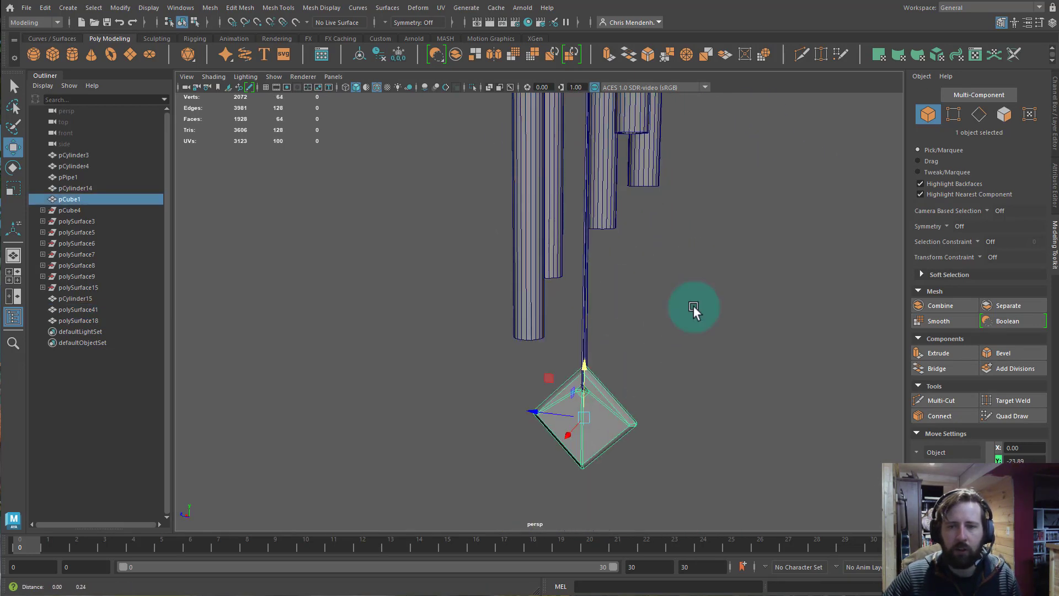
pyautogui.keyDown('alt'); pyautogui.moveTo(692, 312); pyautogui.dragTo(717, 417); pyautogui.keyUp('alt')
pyautogui.keyDown('alt'); pyautogui.moveTo(733, 231); pyautogui.dragTo(673, 357, button='middle'); pyautogui.keyUp('alt')
# - Delete the construction history of every object, including the combined strings
pyautogui.click(45, 7)
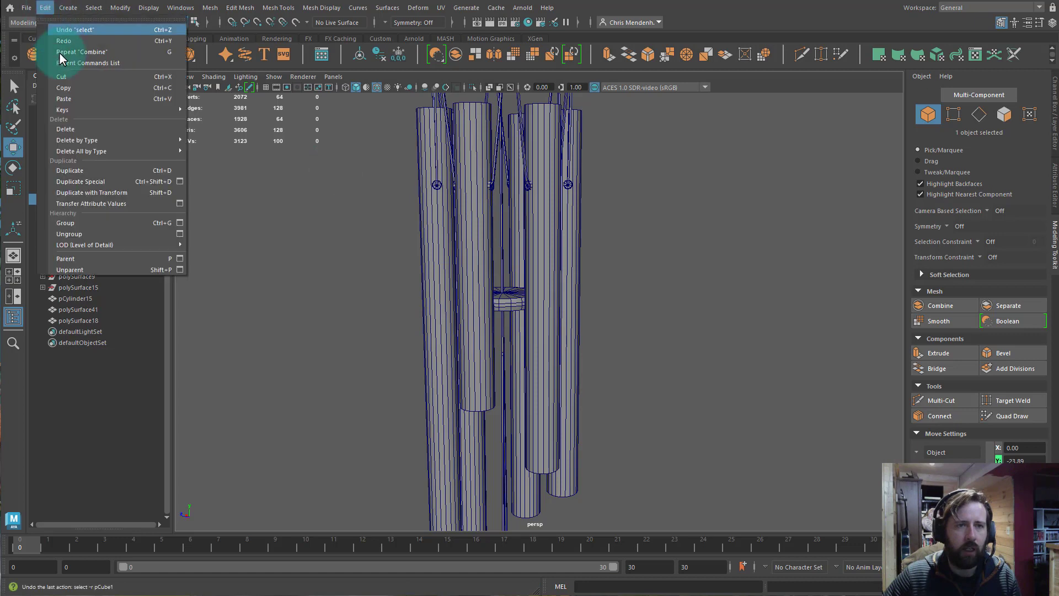
pyautogui.moveTo(72, 151)
pyautogui.click(200, 151)
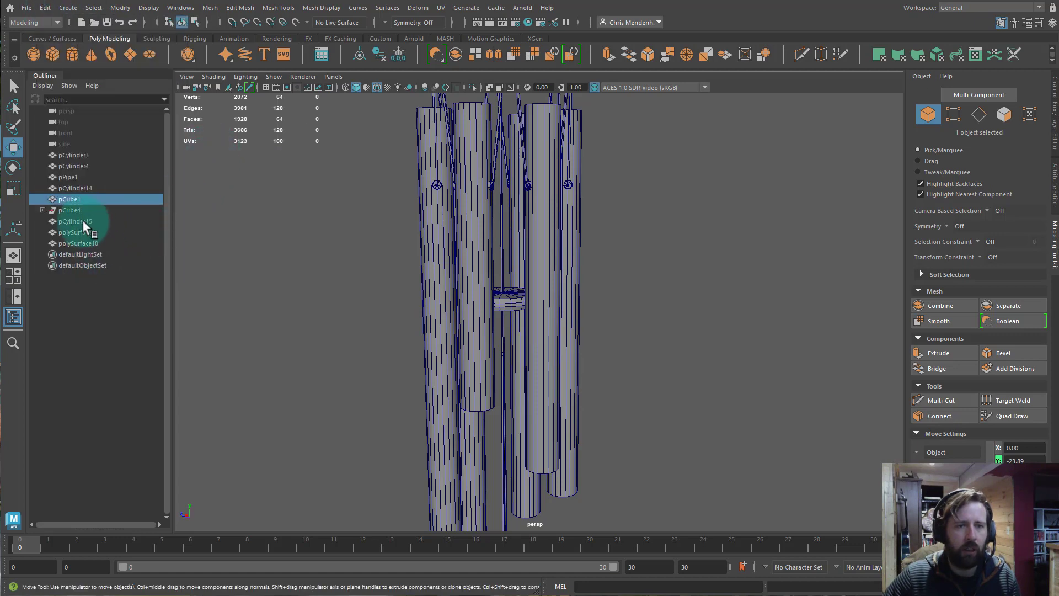
# - Inspect the leftover pCube4 group and its polySurface4 child, and delete the whole pCube4 hierarchy
pyautogui.click(71, 211)
pyautogui.scroll(-5, 532, 310)
pyautogui.scroll(4, 554, 336)
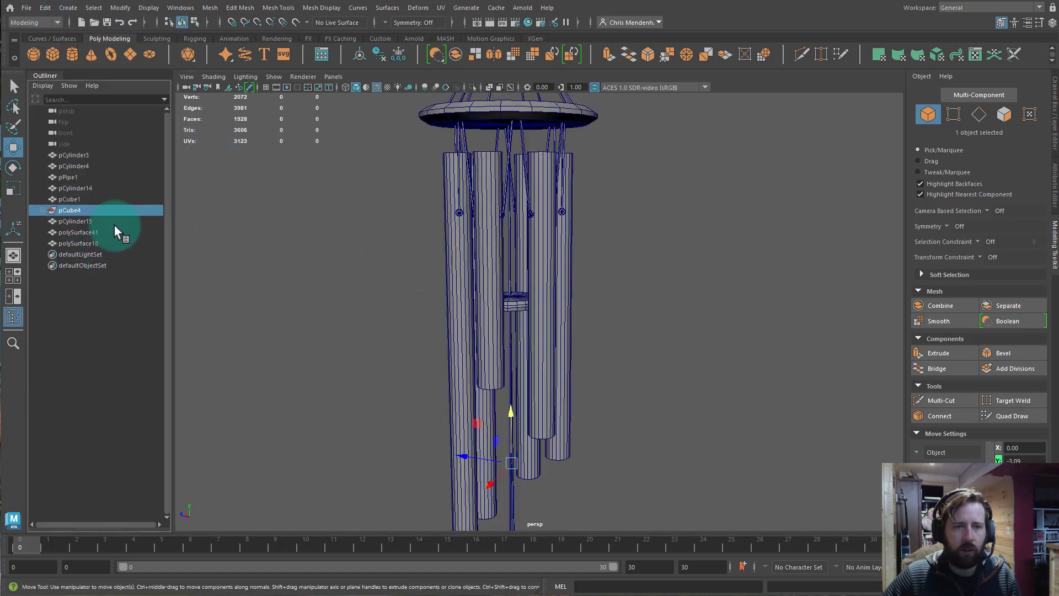
pyautogui.click(43, 210)
pyautogui.click(60, 221)
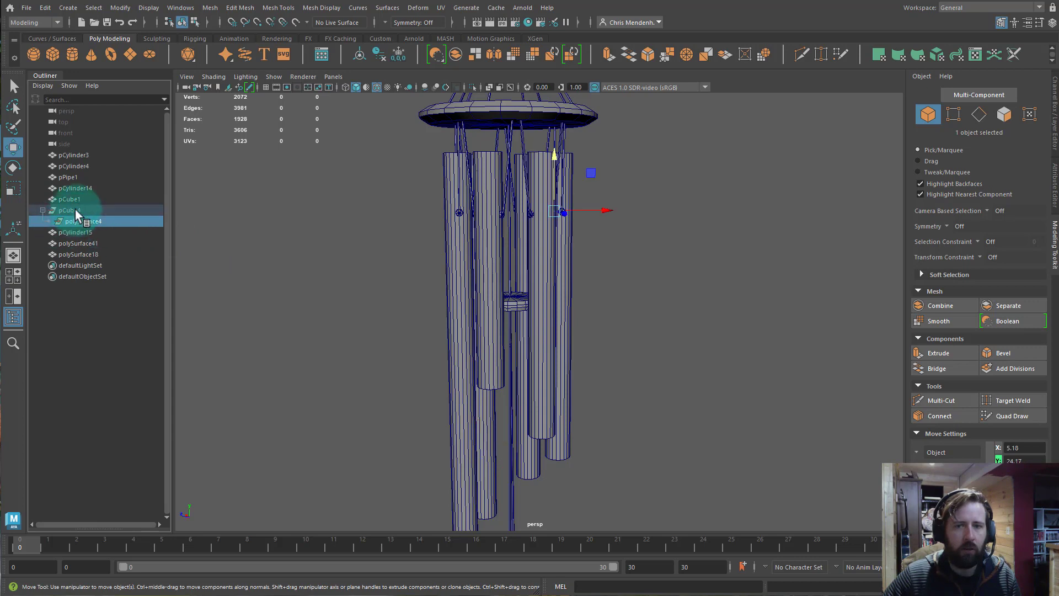
pyautogui.click(69, 210)
pyautogui.moveTo(72, 210)
pyautogui.mouseDown()
pyautogui.moveTo(82, 221)
pyautogui.moveTo(57, 212)
pyautogui.mouseUp()
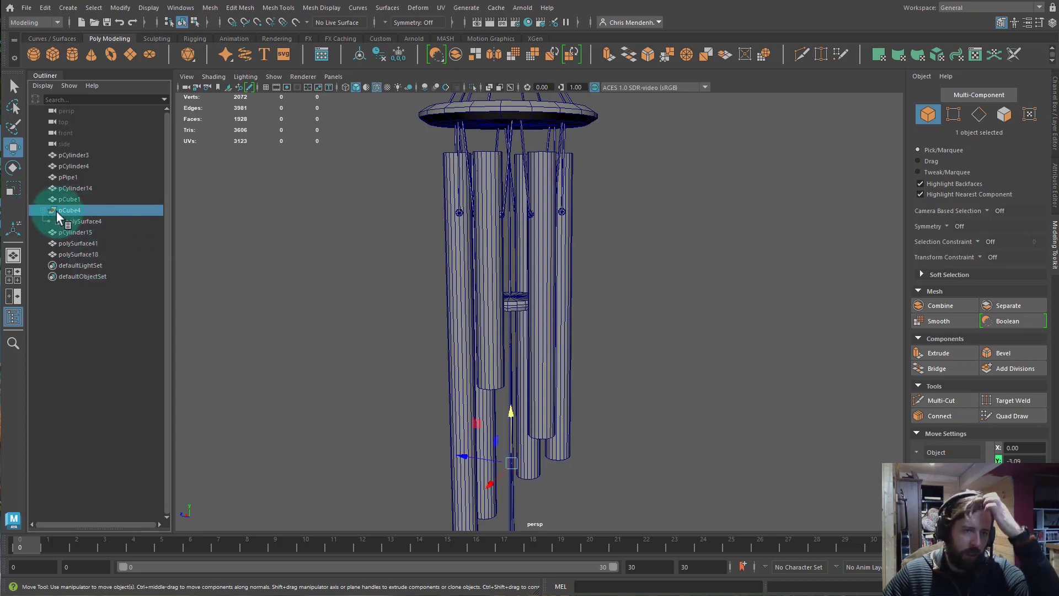
pyautogui.click(68, 221)
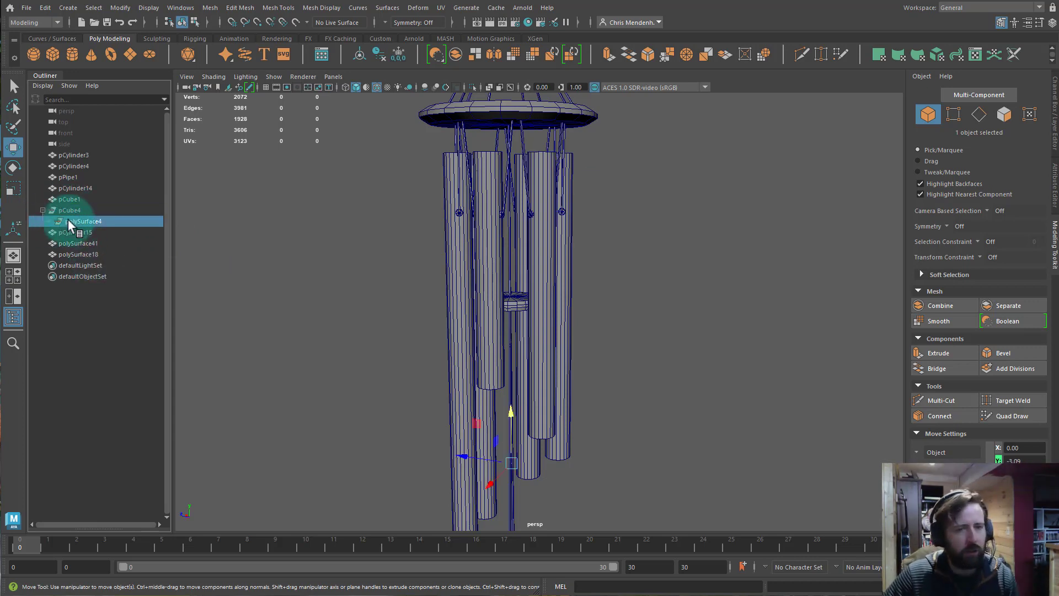
pyautogui.moveTo(607, 211); pyautogui.dragTo(640, 281)
pyautogui.click(76, 210)
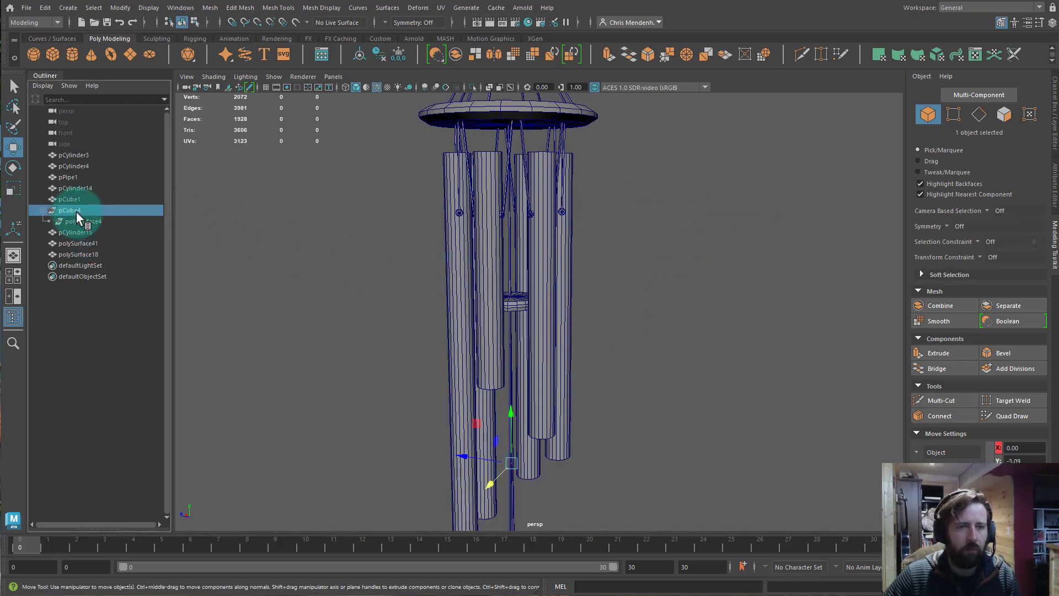
pyautogui.press('Delete')
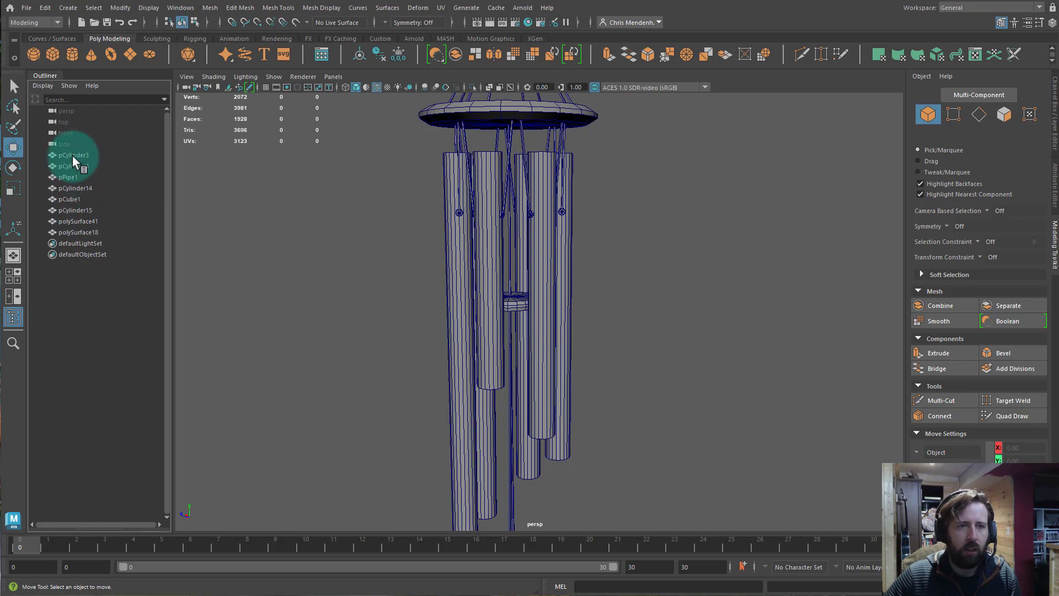
# - Select all the wind chime's meshes from pCylinder3 through polySurface18 and put them in one group
pyautogui.click(71, 155)
pyautogui.click(70, 166)
pyautogui.click(78, 199)
pyautogui.click(76, 230)
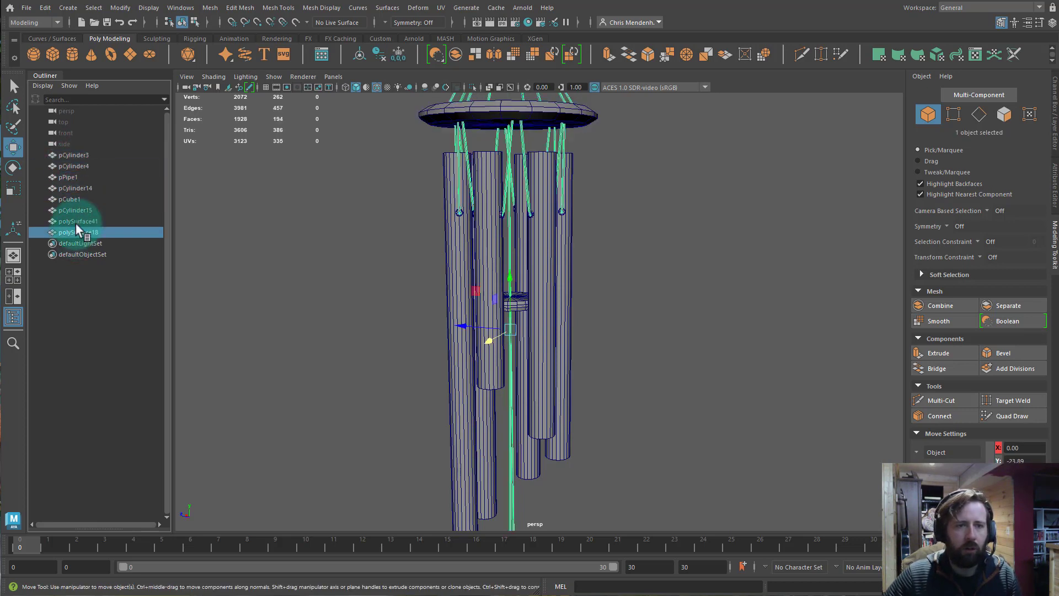
pyautogui.keyDown('shift'); pyautogui.click(64, 155); pyautogui.keyUp('shift')
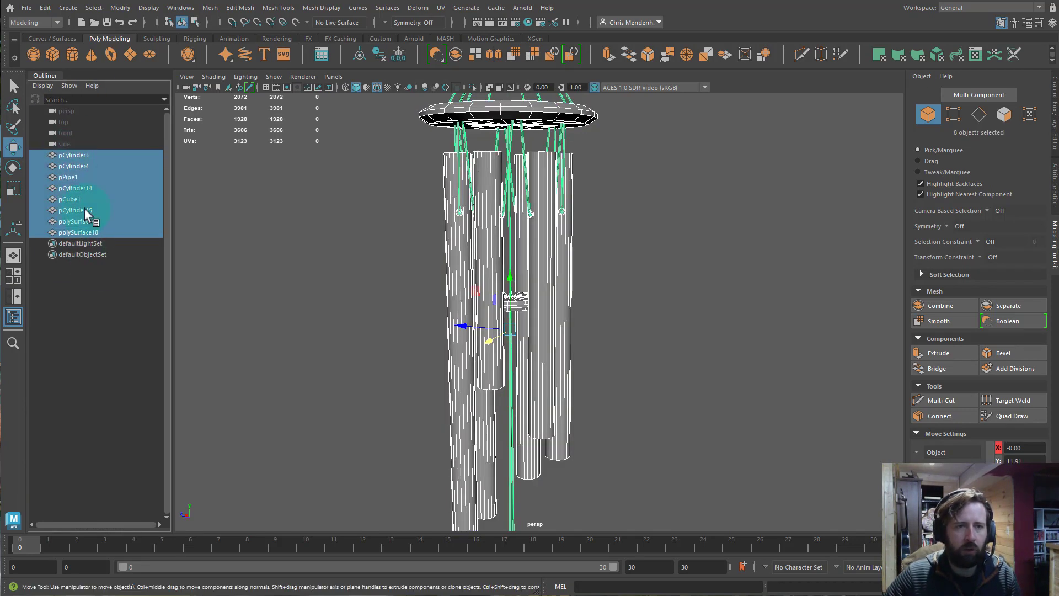
pyautogui.press('f')
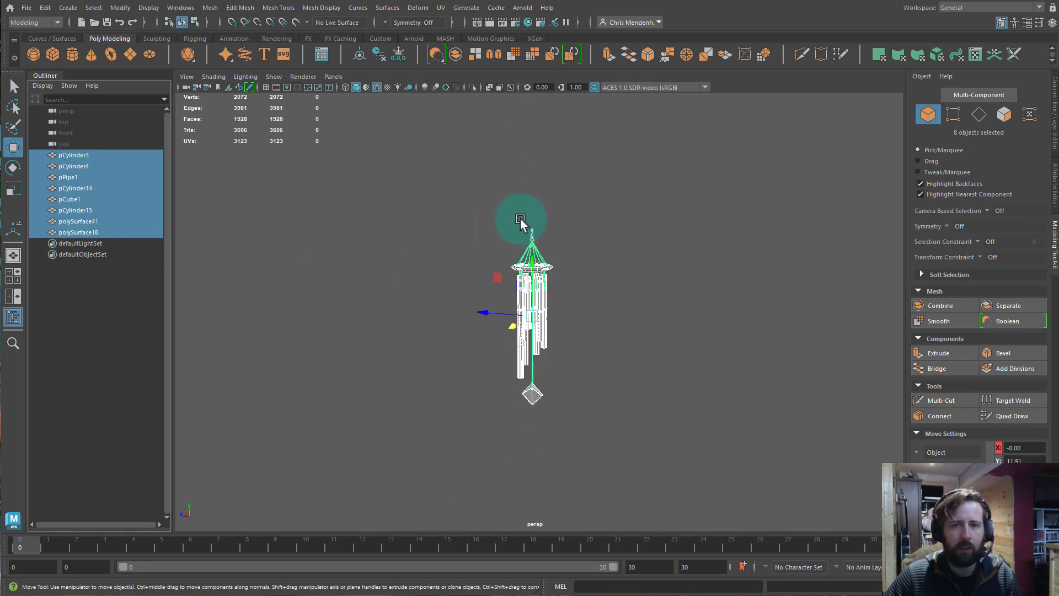
pyautogui.hotkey('ctrl', 'g')
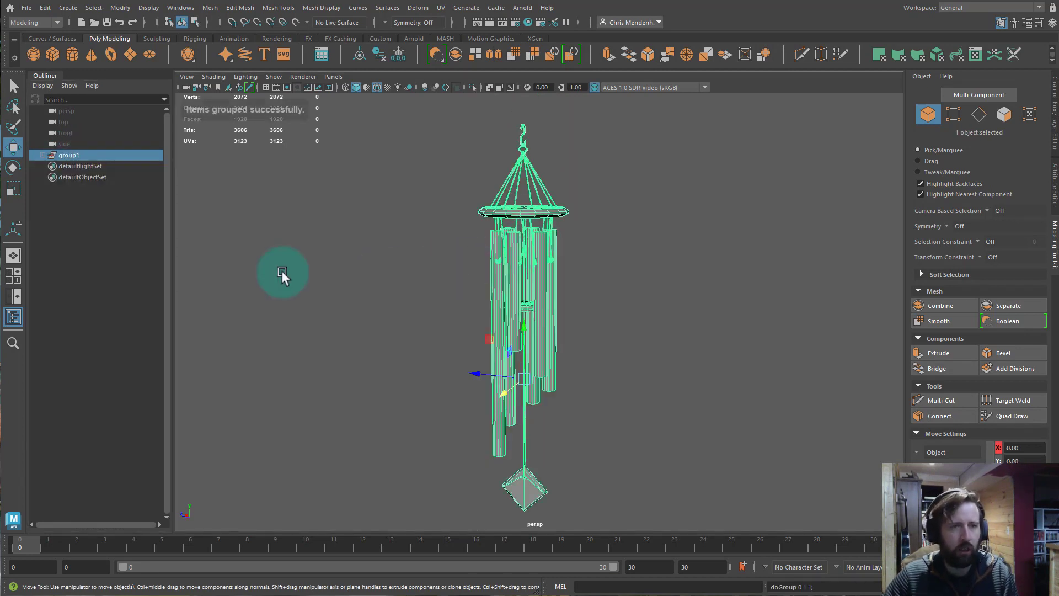
# - Rename the new group as Chimes
pyautogui.doubleClick(72, 156)
pyautogui.write('Chimes')
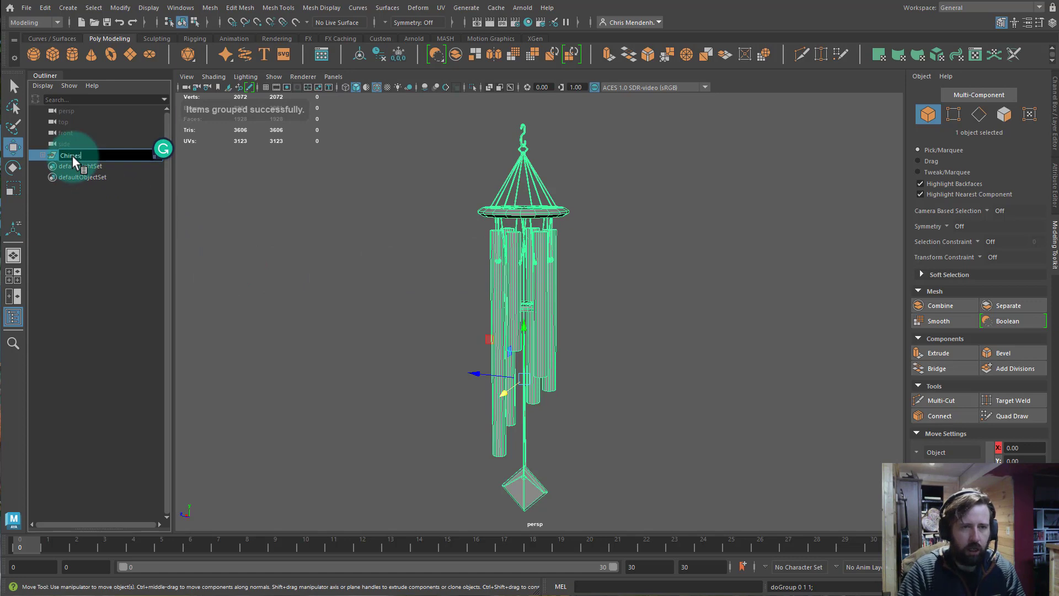
pyautogui.press('Return')
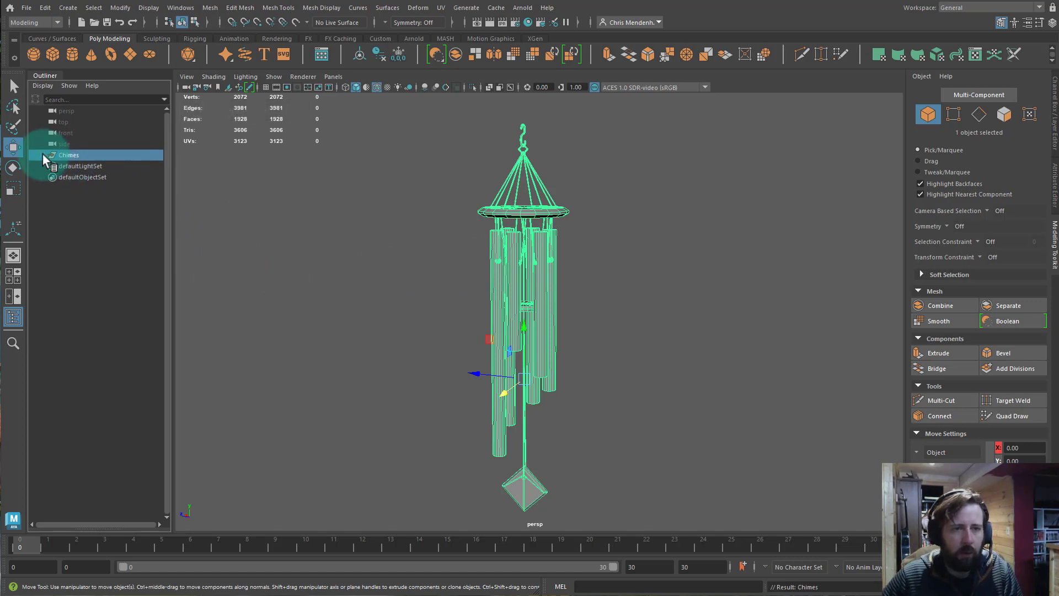
# - Expand the Chimes group and rename the hanging hook, pCylinder3, as sHook
pyautogui.click(43, 154)
pyautogui.click(91, 166)
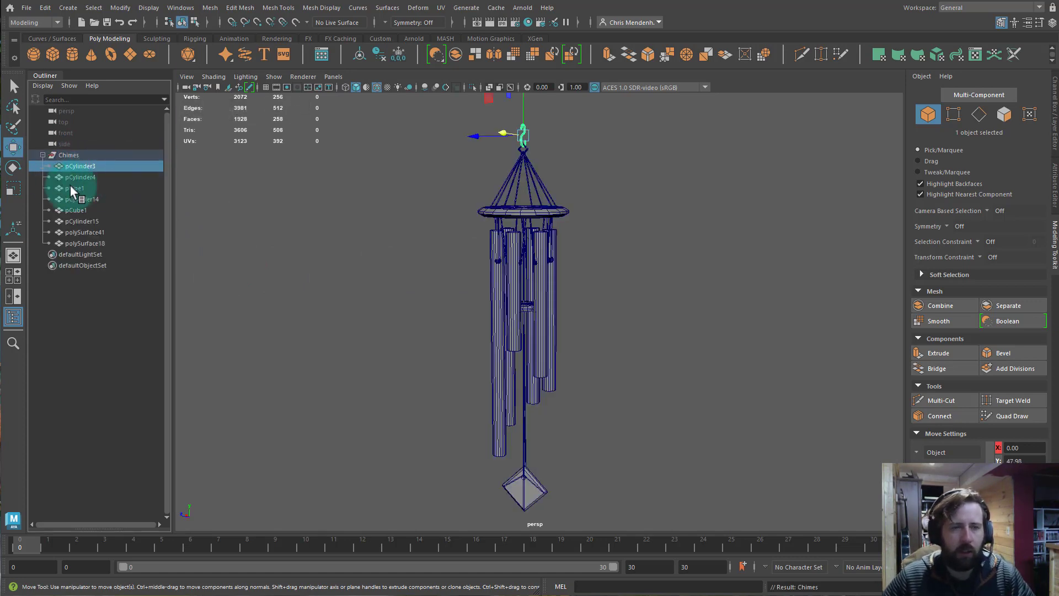
pyautogui.doubleClick(83, 166)
pyautogui.write('sHook')
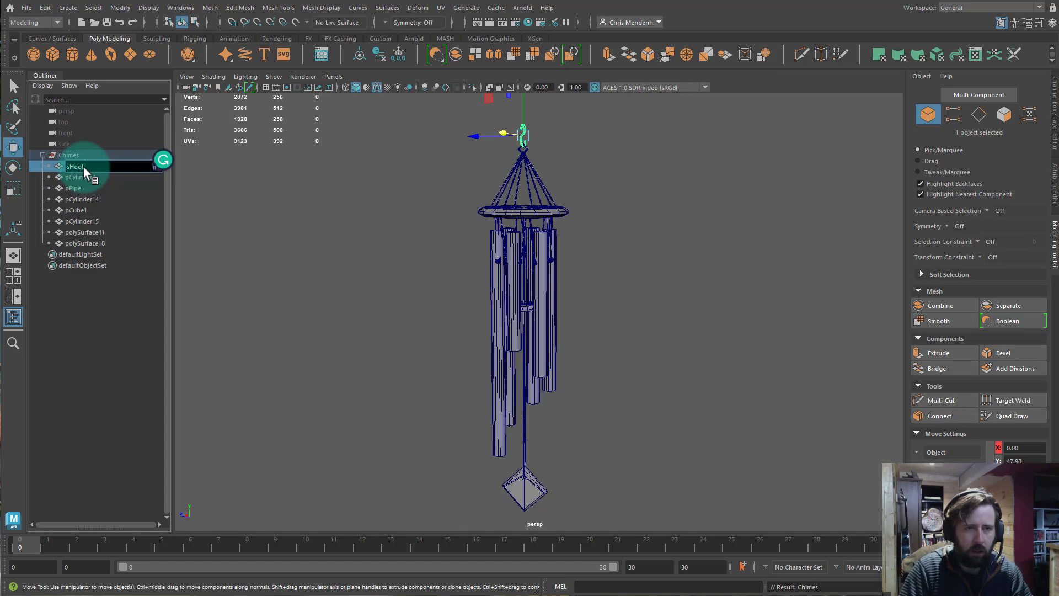
pyautogui.press('Return')
# - Rename the top disc, pCylinder4, as topBrace
pyautogui.click(91, 177)
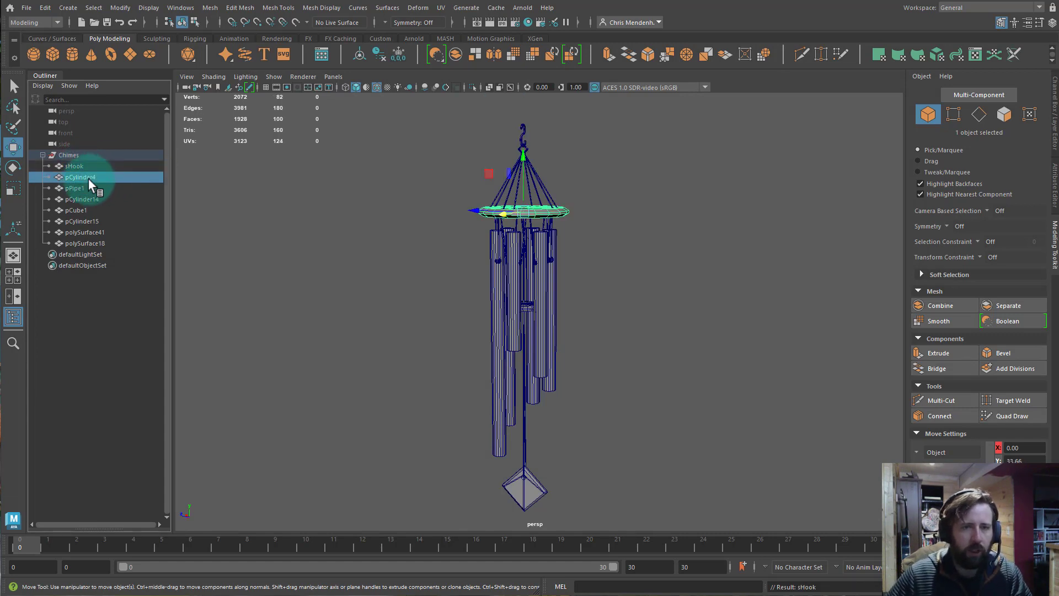
pyautogui.doubleClick(87, 177)
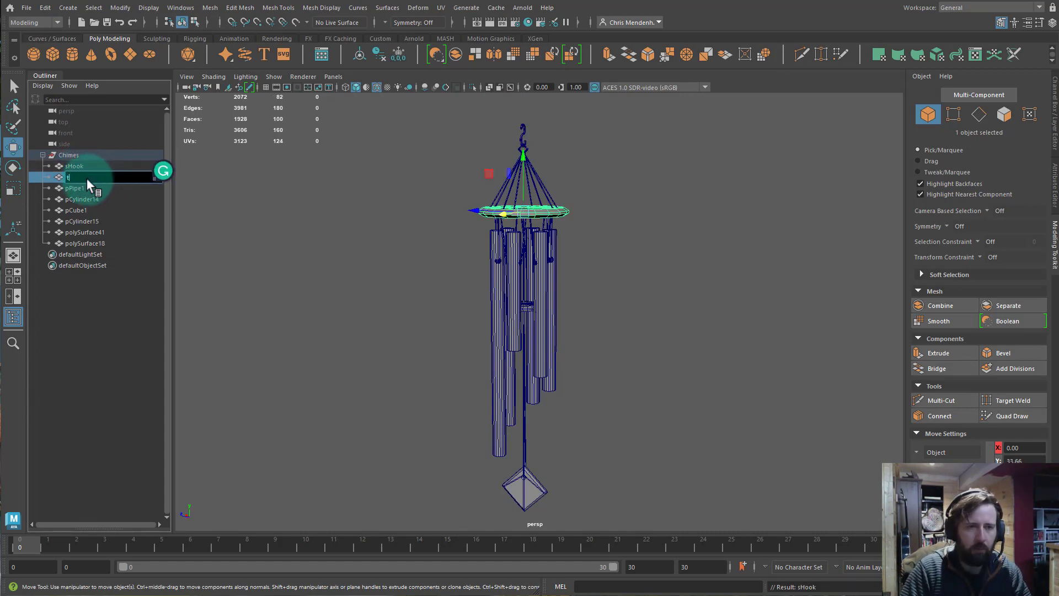
pyautogui.write('topBrace')
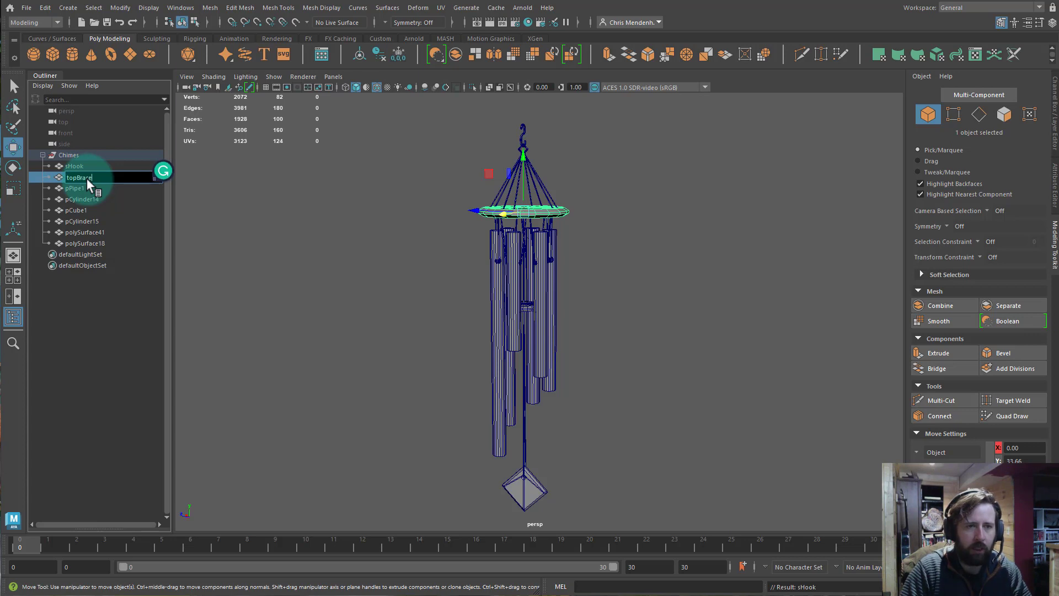
pyautogui.press('Return')
# - Rename pPipe1, the small link below the hook, as ring
pyautogui.click(84, 189)
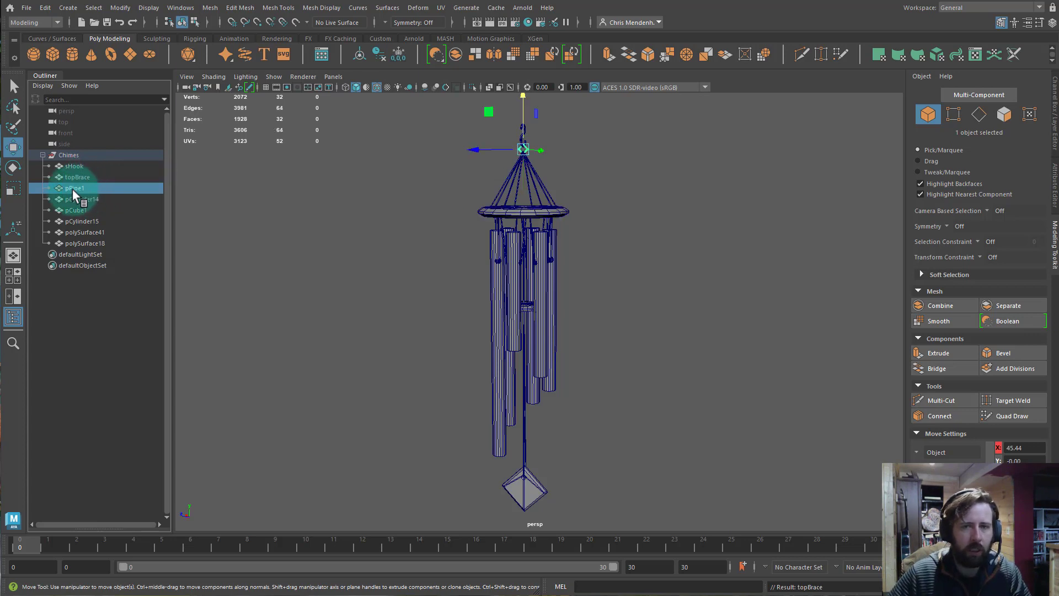
pyautogui.doubleClick(71, 190)
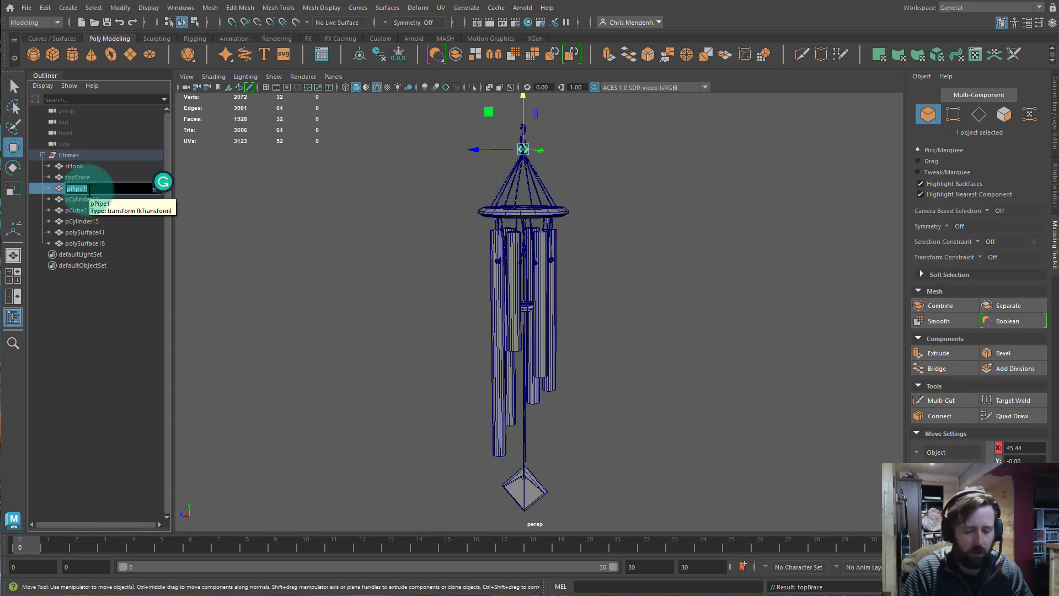
pyautogui.write('ring')
pyautogui.press('Return')
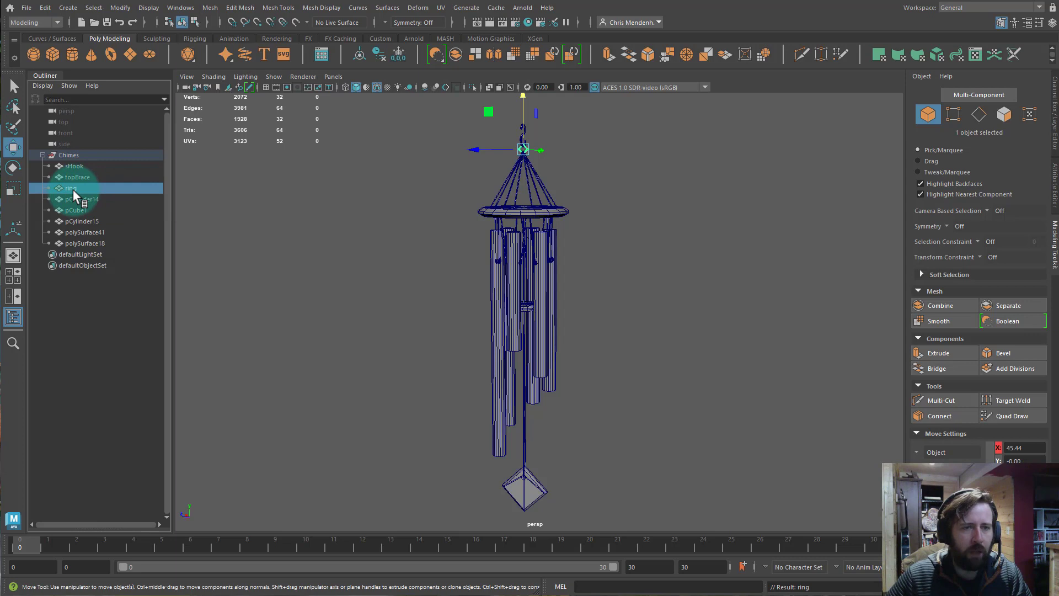
# - Reorder ring between sHook and topBrace in the Chimes group, and check the order by selecting each part
pyautogui.moveTo(73, 190); pyautogui.dragTo(81, 176, button='middle')
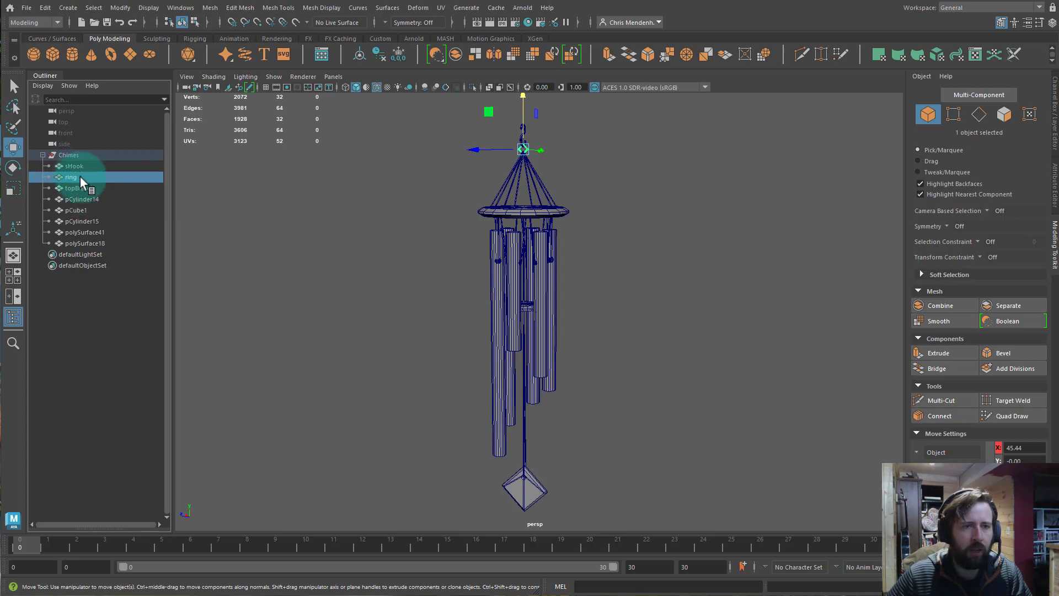
pyautogui.click(77, 164)
pyautogui.click(74, 174)
pyautogui.click(74, 185)
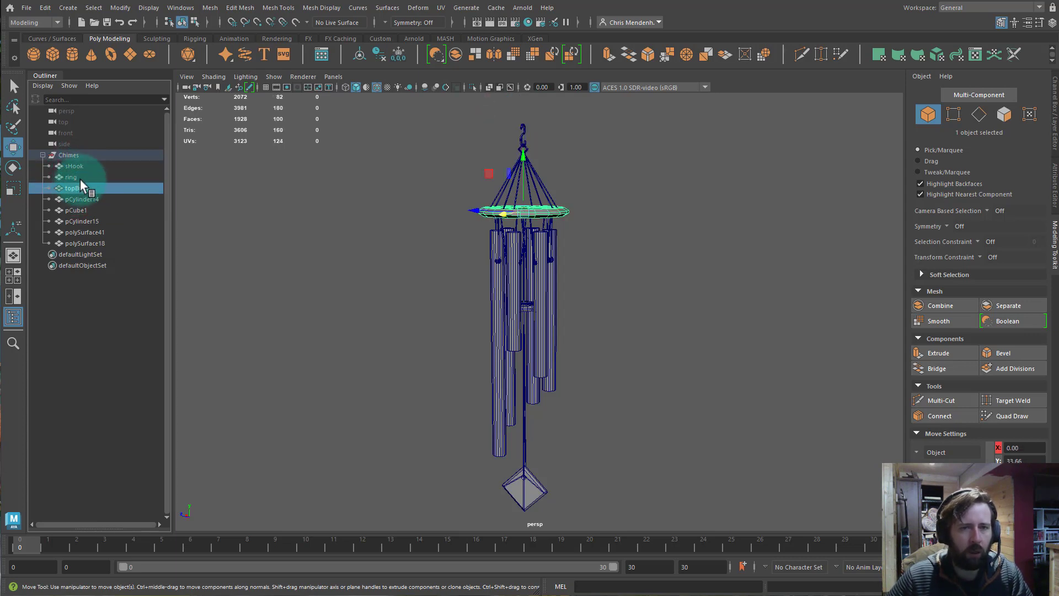
pyautogui.click(80, 166)
pyautogui.click(71, 177)
pyautogui.click(71, 187)
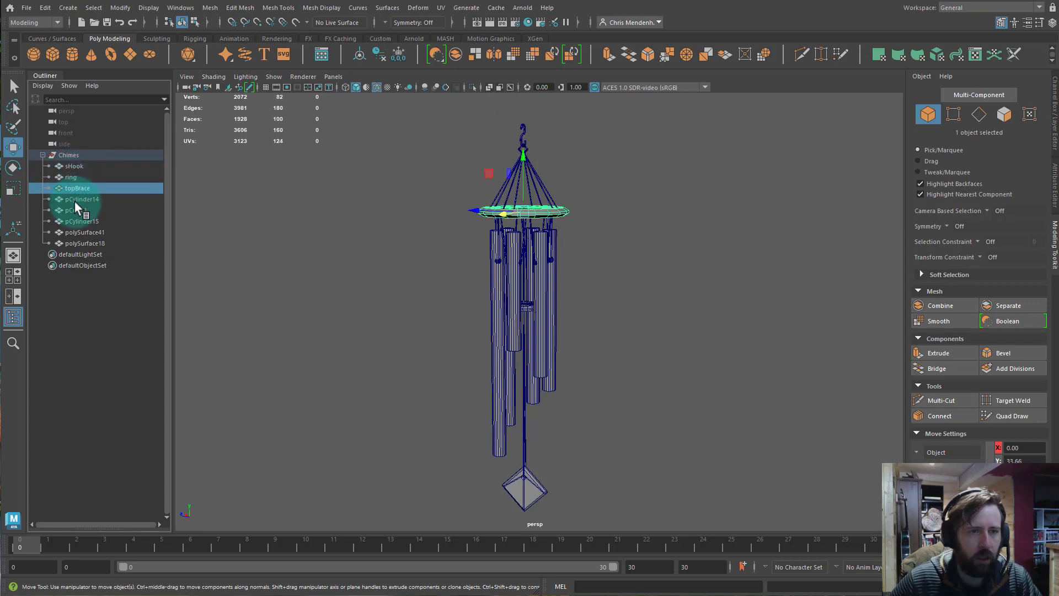
# - Rename pCylinder14, the small disc in the middle of the tubes, as ringer
pyautogui.click(74, 200)
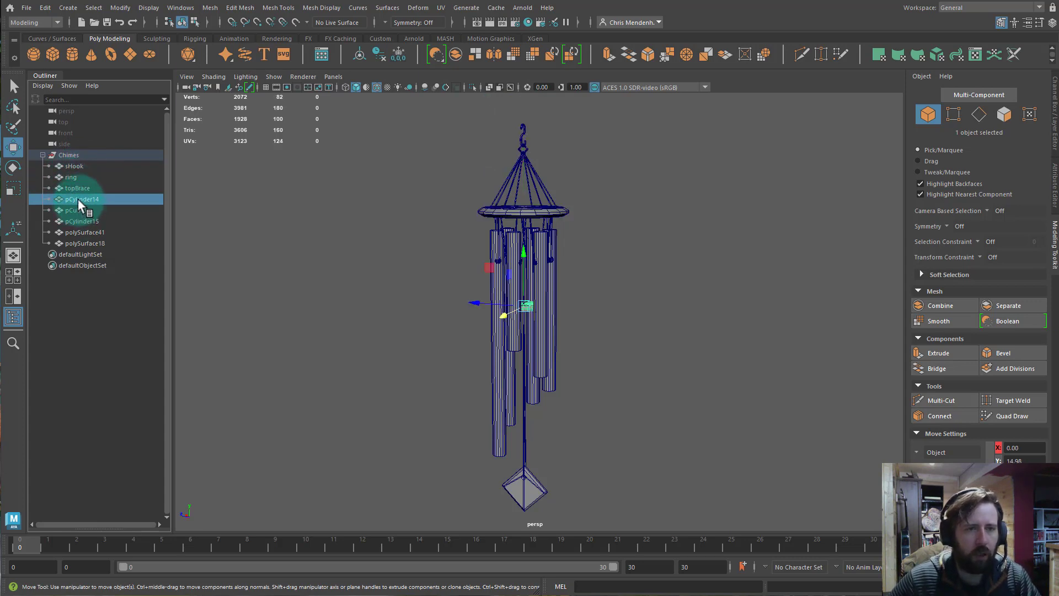
pyautogui.doubleClick(78, 199)
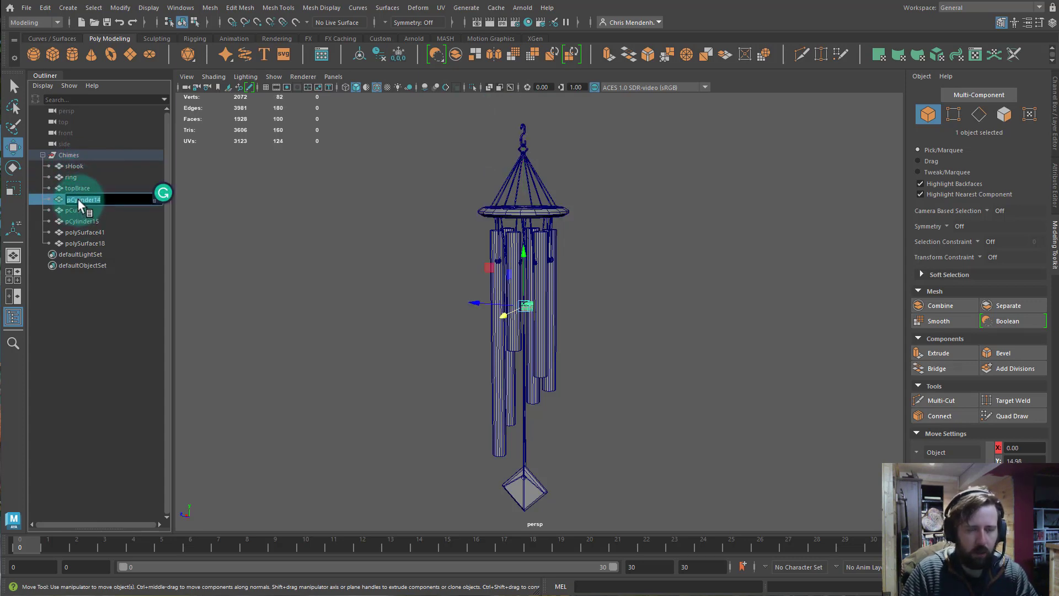
pyautogui.write('r')
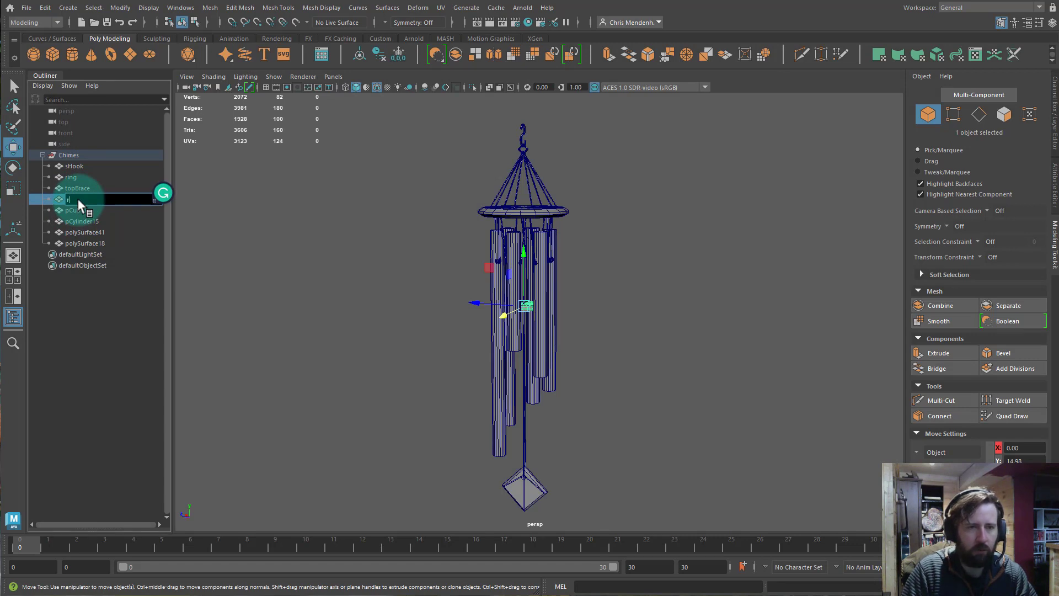
pyautogui.write('inger')
pyautogui.press('Return')
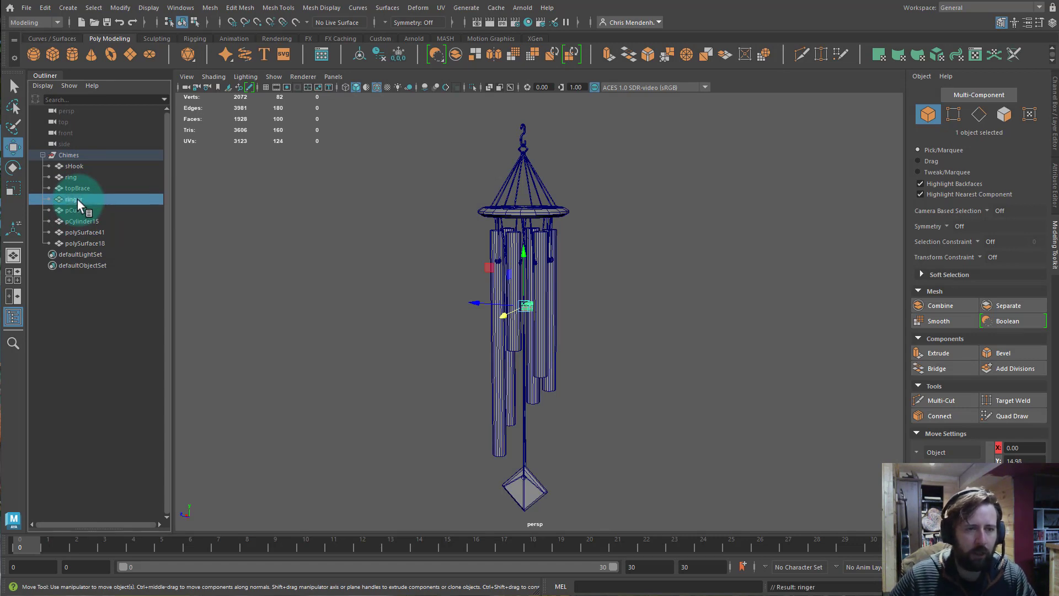
# - Rename the diamond-shaped cube at the bottom of the wind chime as windCatcher
pyautogui.click(84, 190)
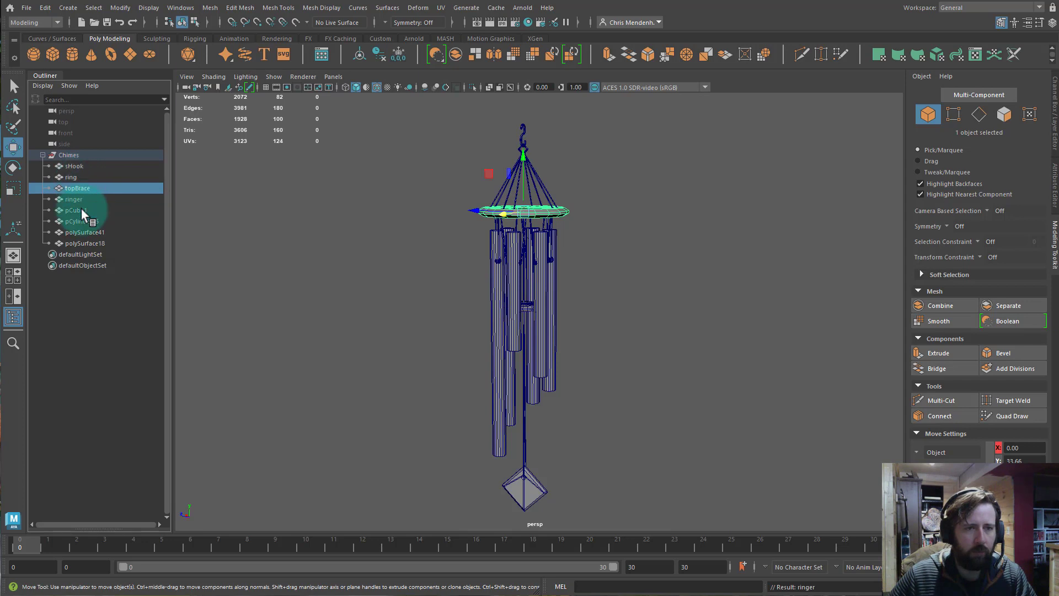
pyautogui.click(81, 210)
pyautogui.doubleClick(80, 210)
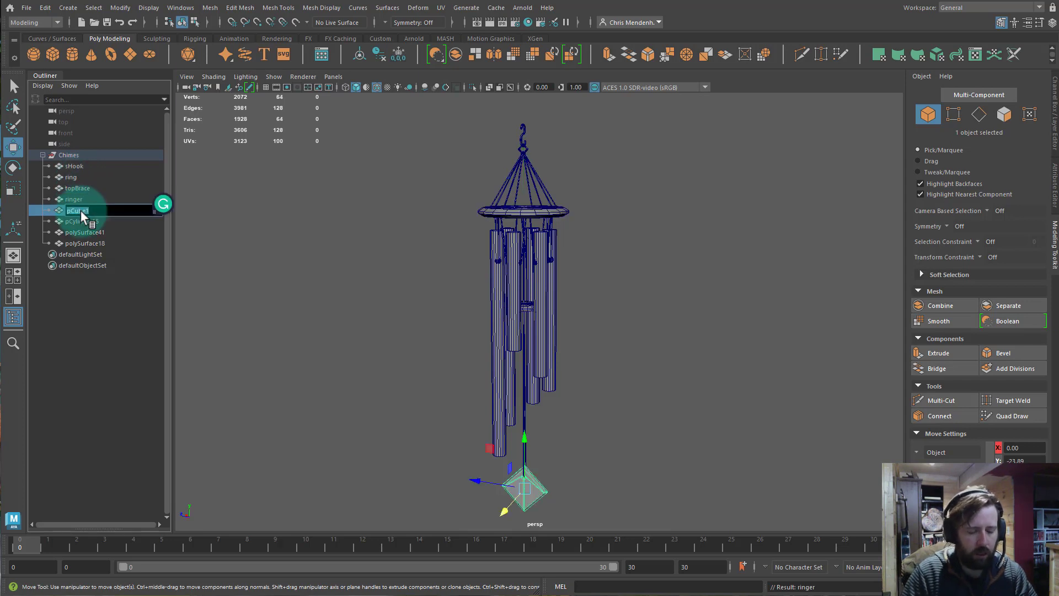
pyautogui.write('windCatcher')
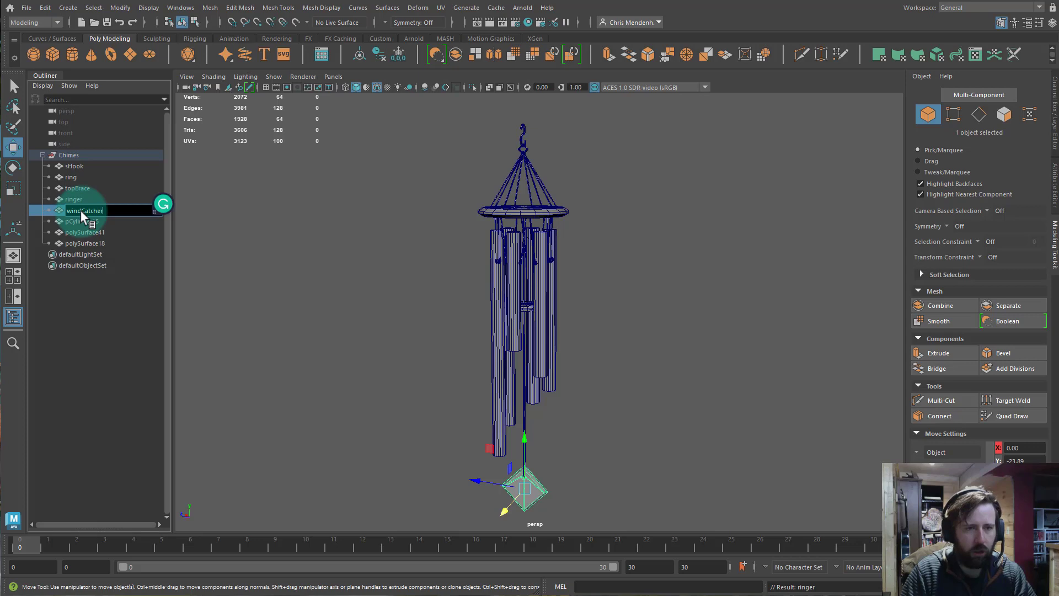
pyautogui.press('Return')
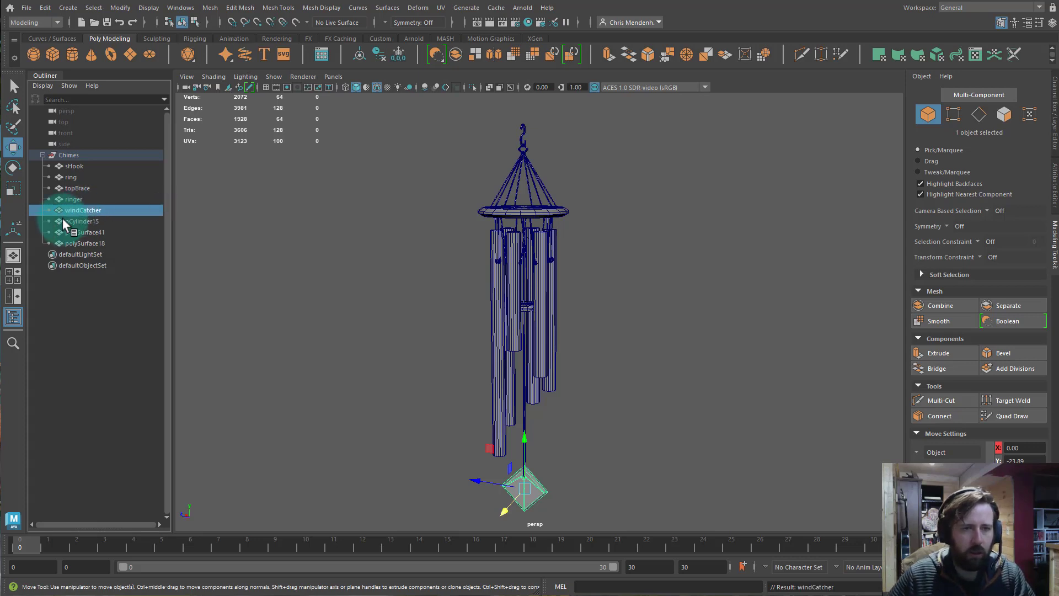
pyautogui.click(69, 220)
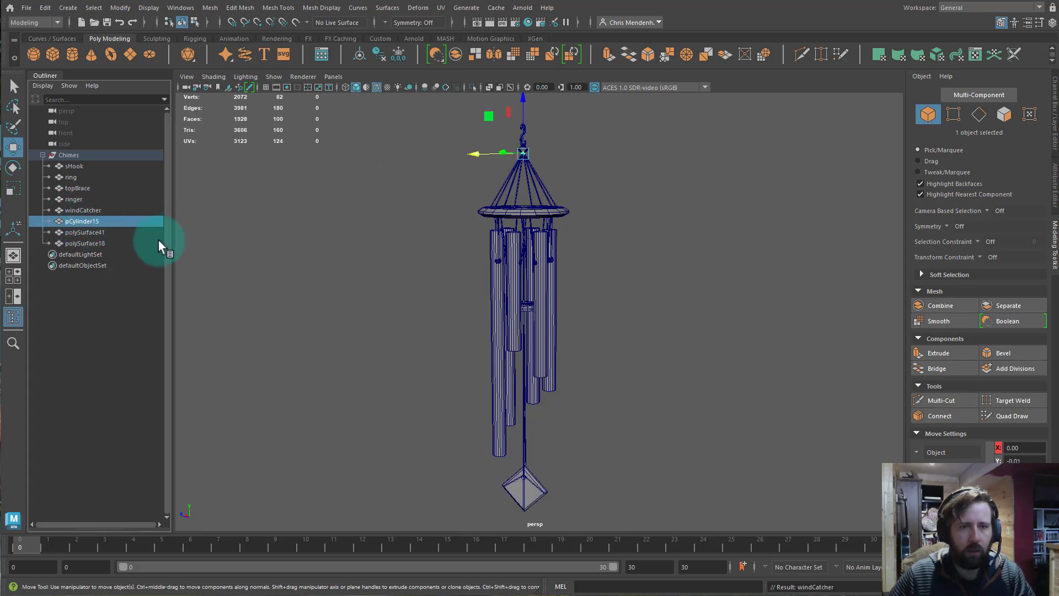
pyautogui.doubleClick(73, 223)
pyautogui.write('kno')
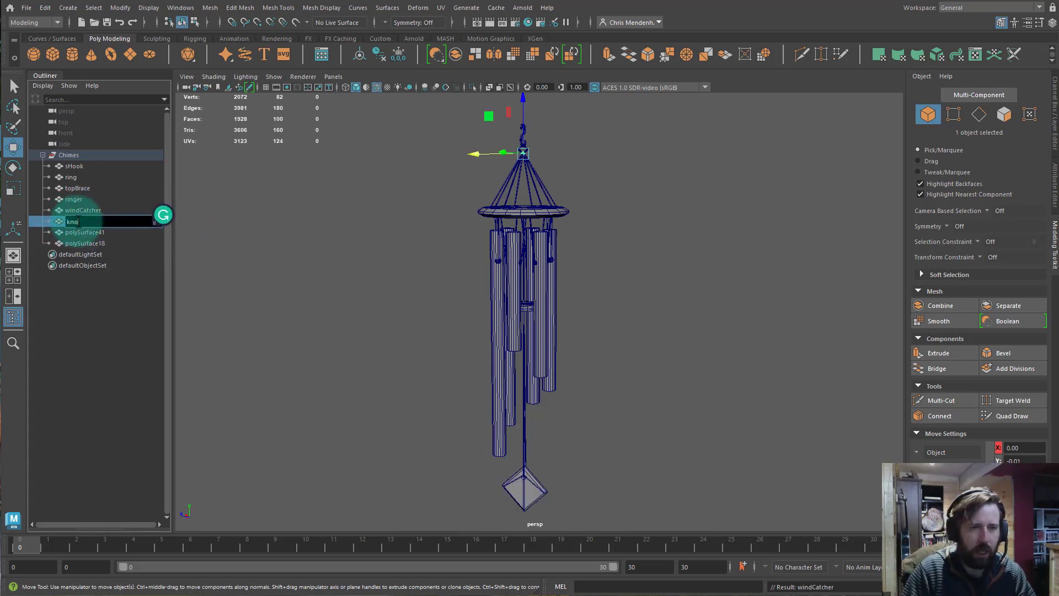
pyautogui.click(89, 231)
# - Combine pCylinder15, the knot below the hook, with the polySurface18 strings mesh and delete all construction history in the scene
pyautogui.click(99, 221)
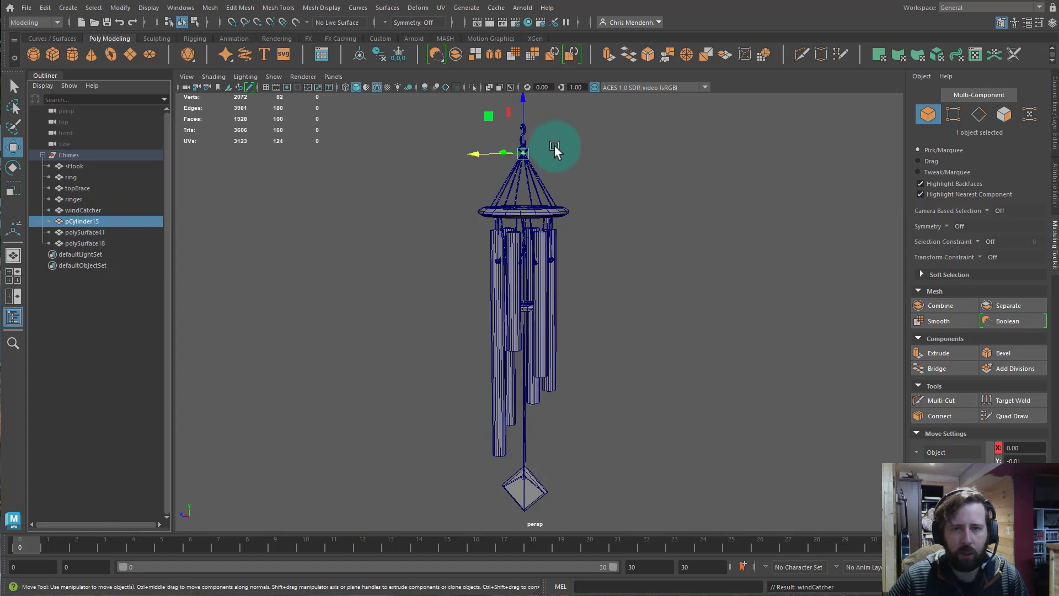
pyautogui.scroll(2, 551, 177)
pyautogui.keyDown('shift'); pyautogui.click(520, 155); pyautogui.keyUp('shift')
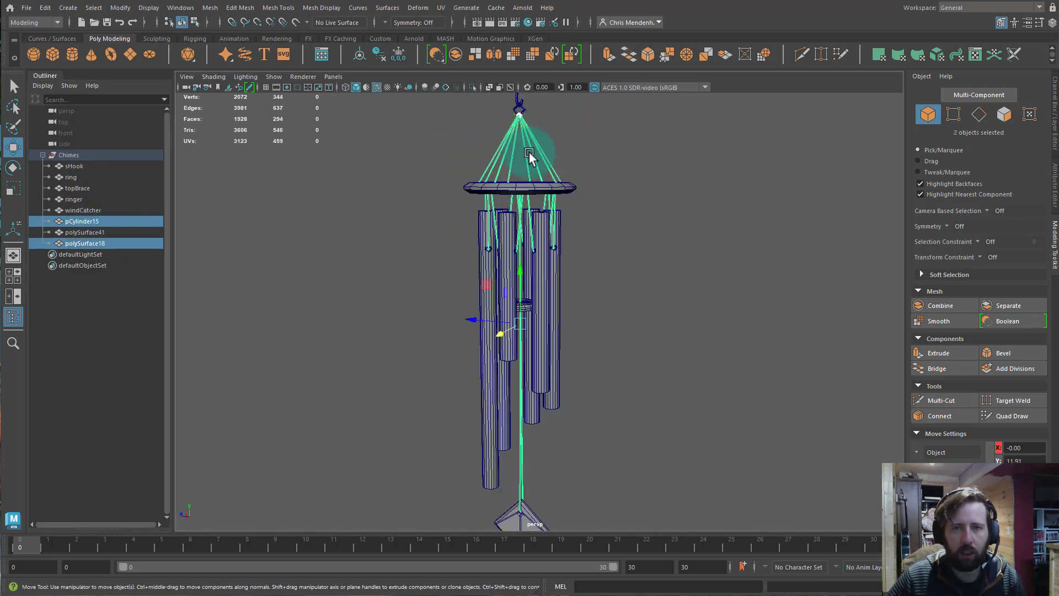
pyautogui.click(934, 305)
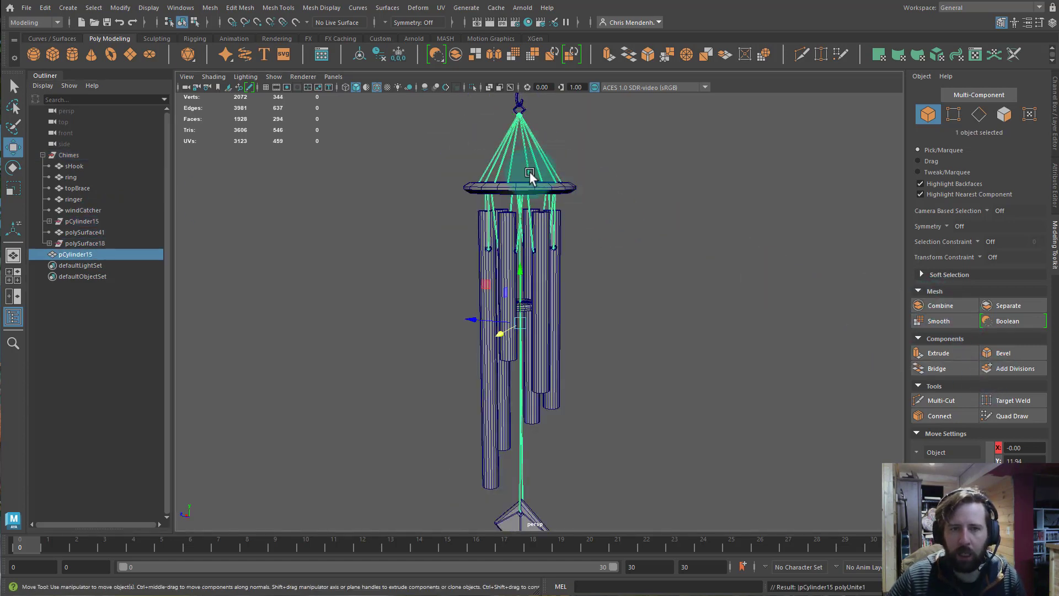
pyautogui.click(43, 8)
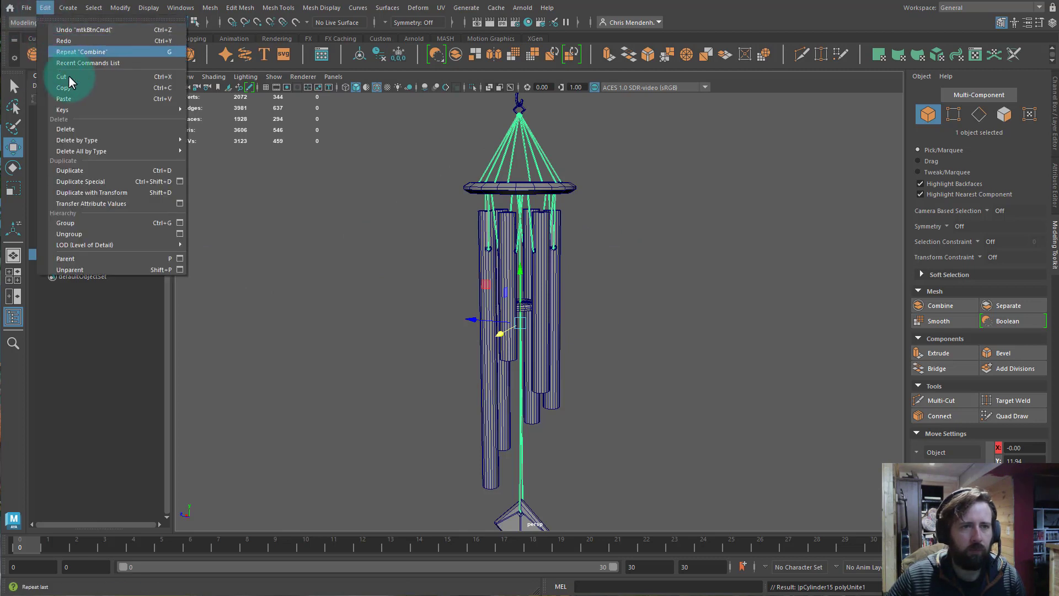
pyautogui.moveTo(87, 150)
pyautogui.click(205, 151)
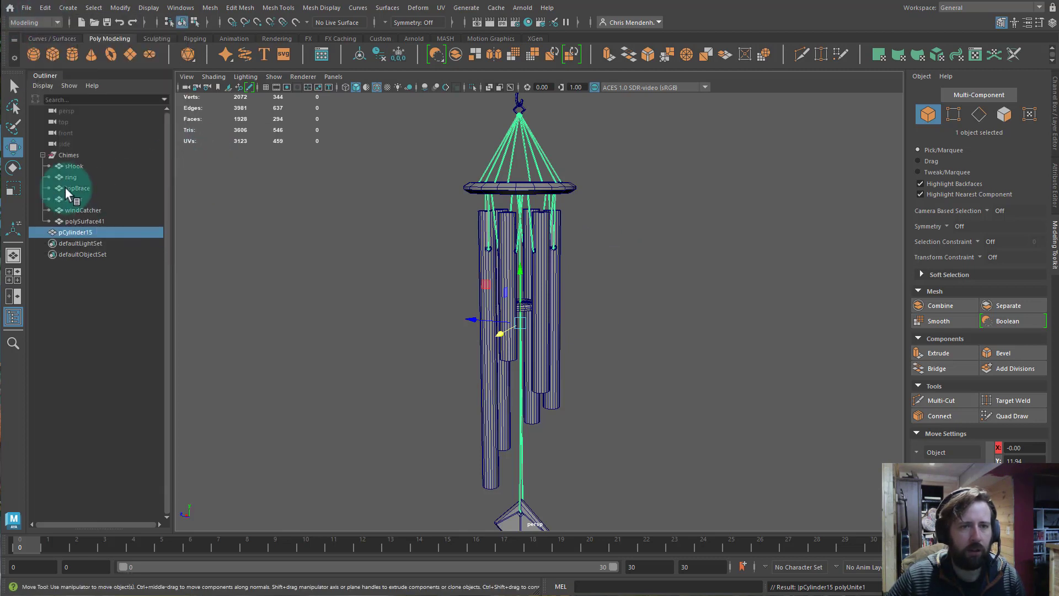
# - Move the combined string mesh into the Chimes group between topBrace and ringer, and rename it as strings
pyautogui.moveTo(62, 230); pyautogui.dragTo(74, 194)
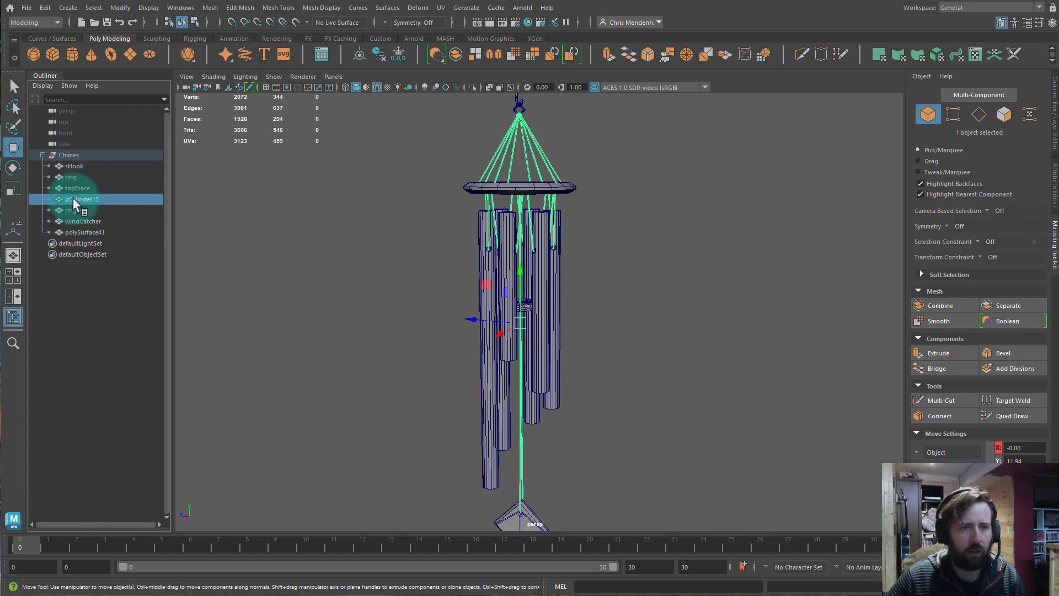
pyautogui.doubleClick(75, 199)
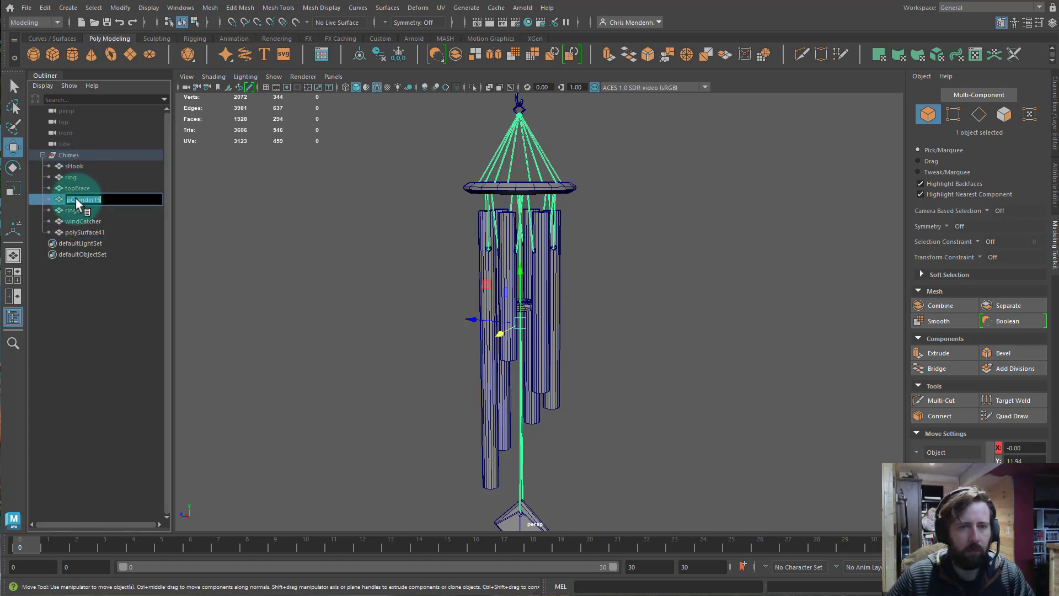
pyautogui.write('string1')
pyautogui.press('Return')
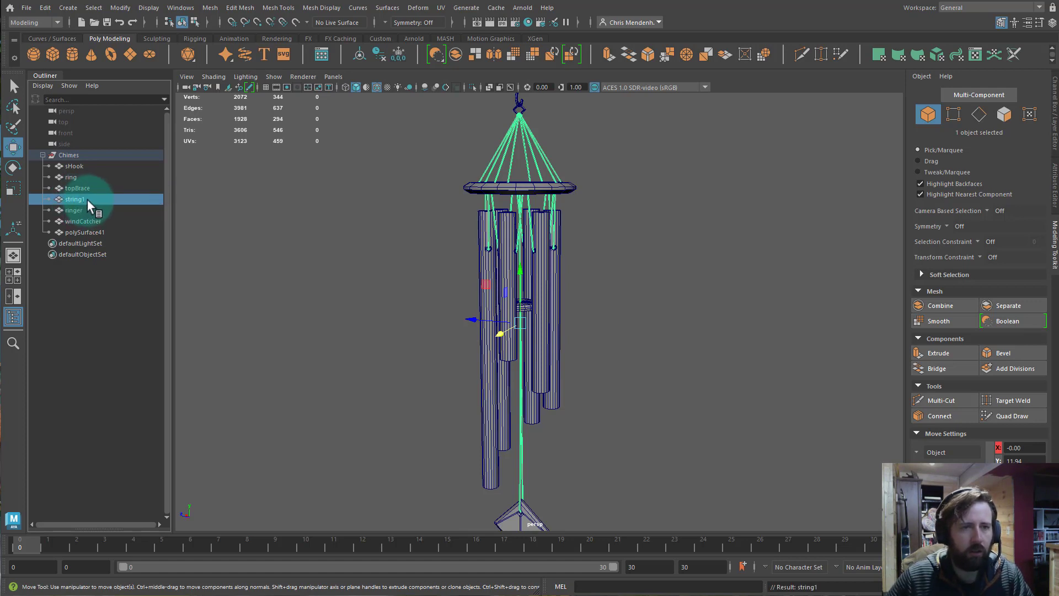
pyautogui.scroll(-6, 524, 332)
pyautogui.scroll(5, 561, 394)
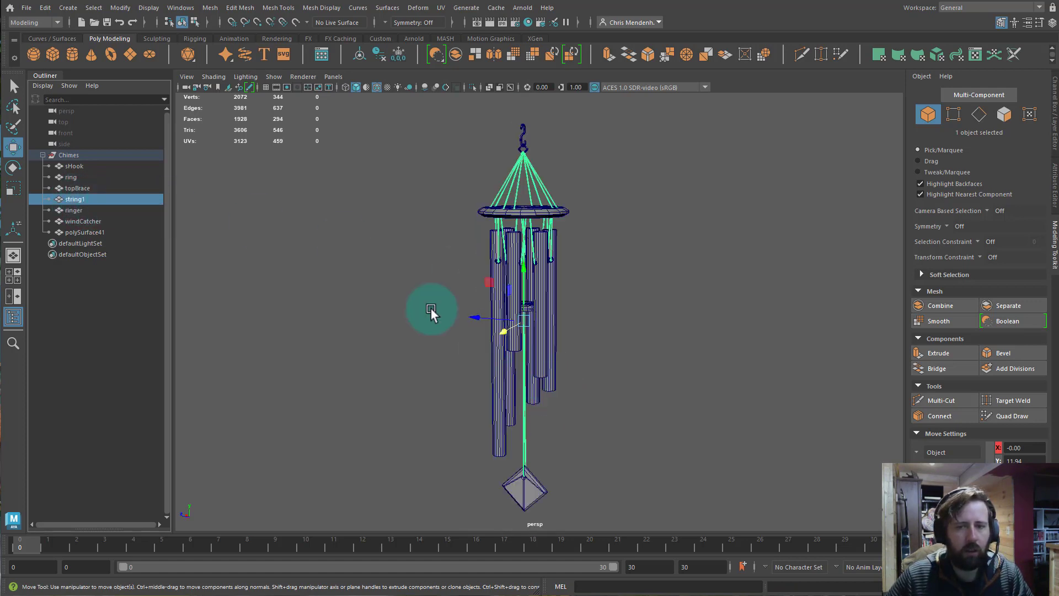
pyautogui.doubleClick(83, 199)
pyautogui.write('strings')
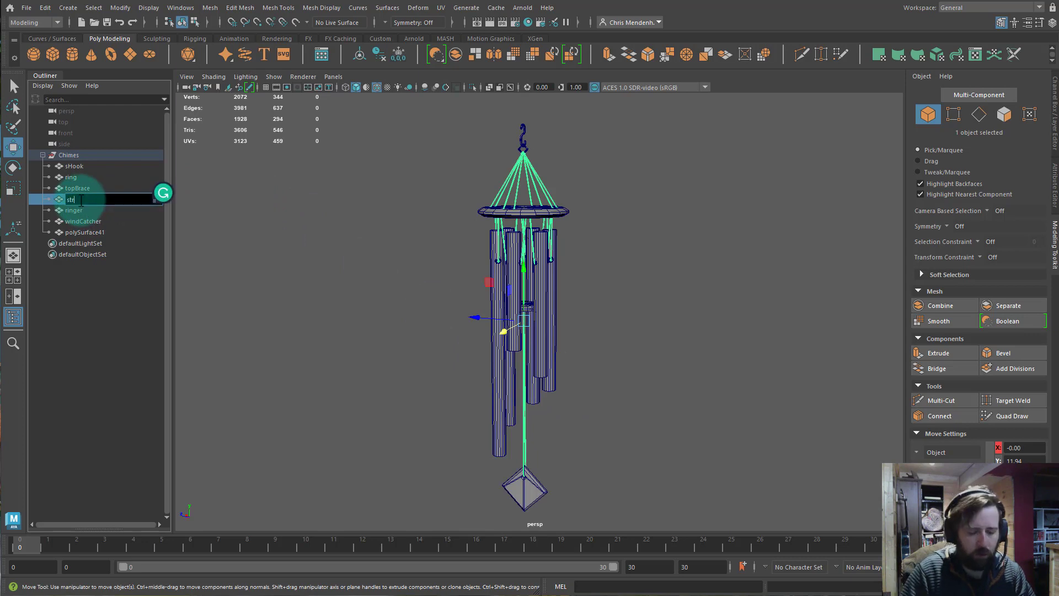
pyautogui.press('Return')
# - Rename polySurface41, the mesh of hanging tubes, as chimes
pyautogui.click(70, 209)
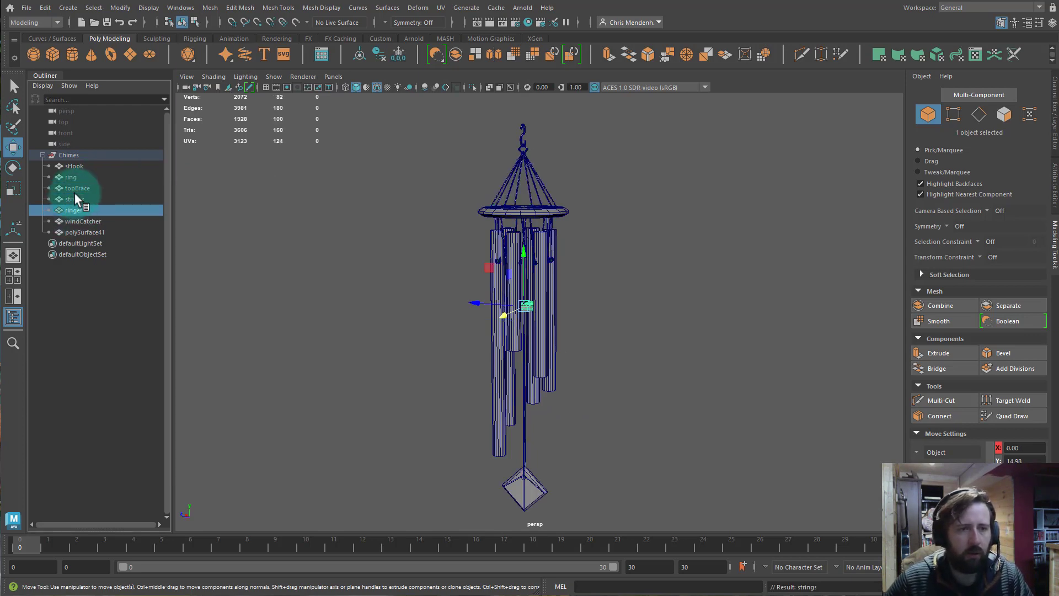
pyautogui.click(75, 198)
pyautogui.click(75, 167)
pyautogui.click(77, 211)
pyautogui.click(78, 221)
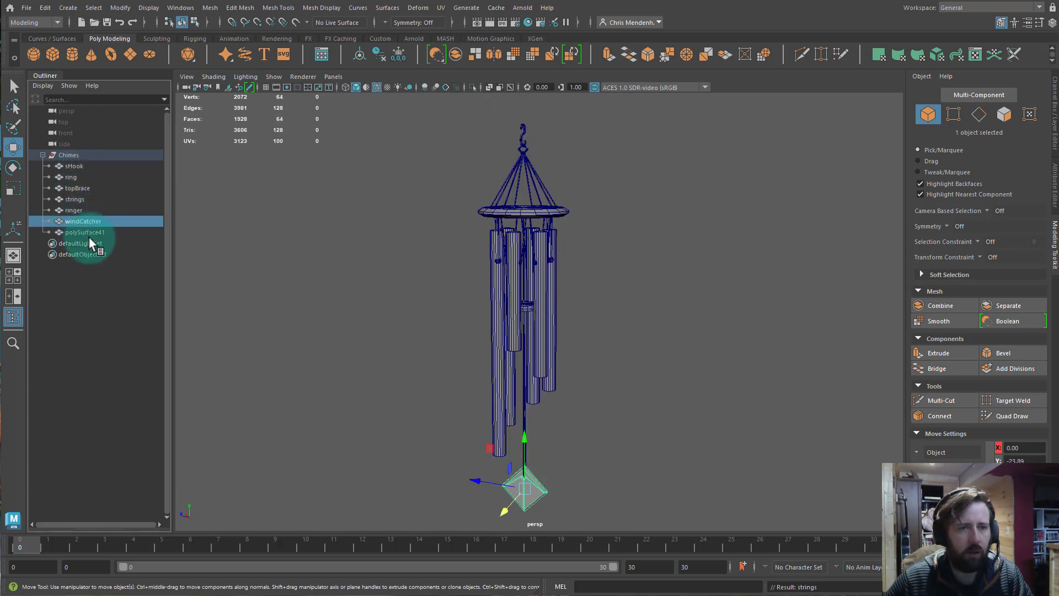
pyautogui.click(82, 233)
pyautogui.doubleClick(79, 233)
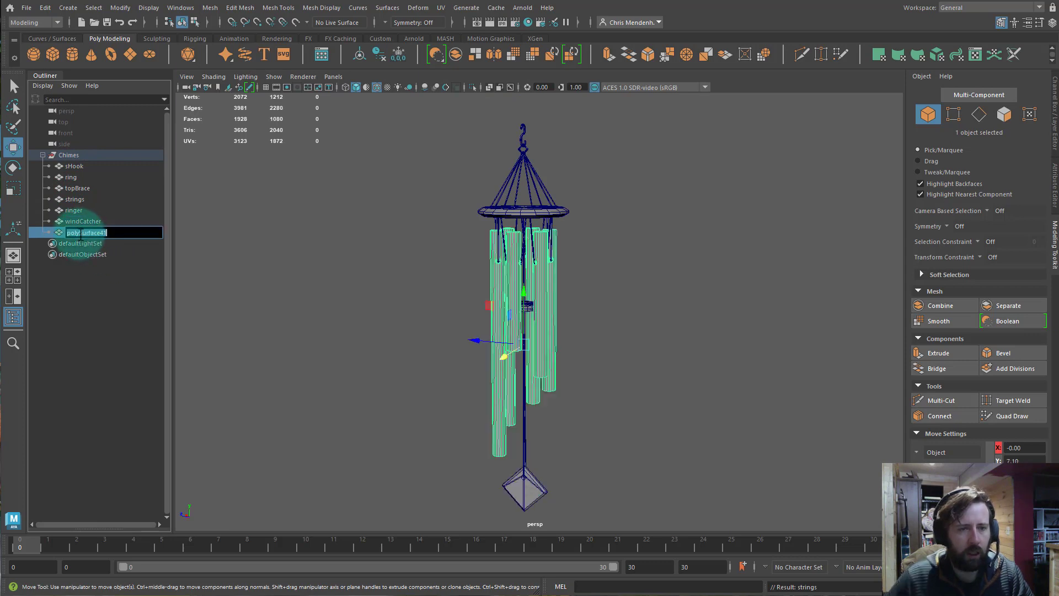
pyautogui.write('chimes')
pyautogui.press('Return')
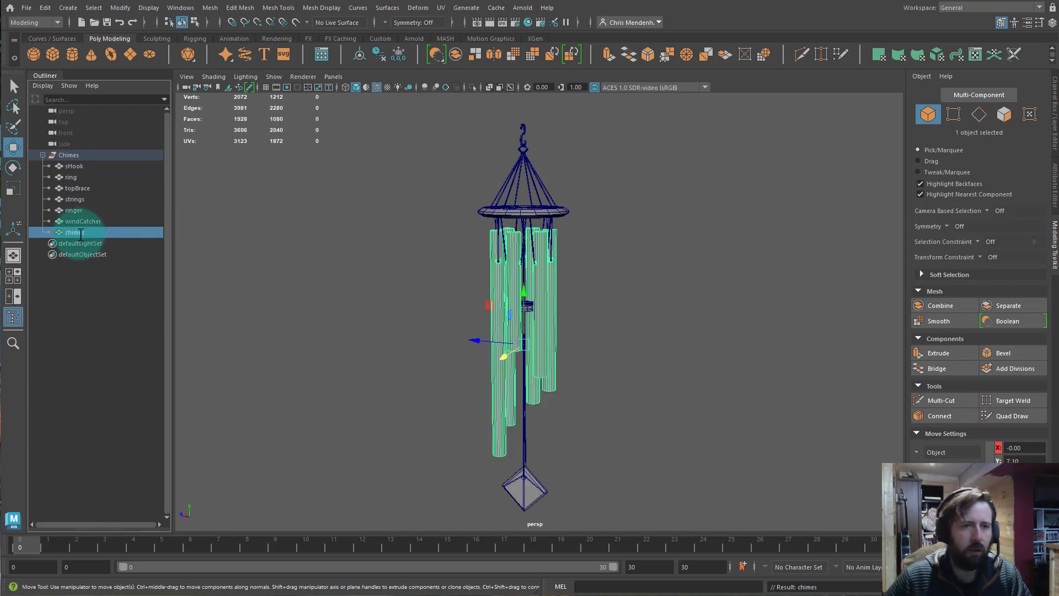
# - Reorder strings between ring and topBrace in the Chimes group
pyautogui.click(76, 167)
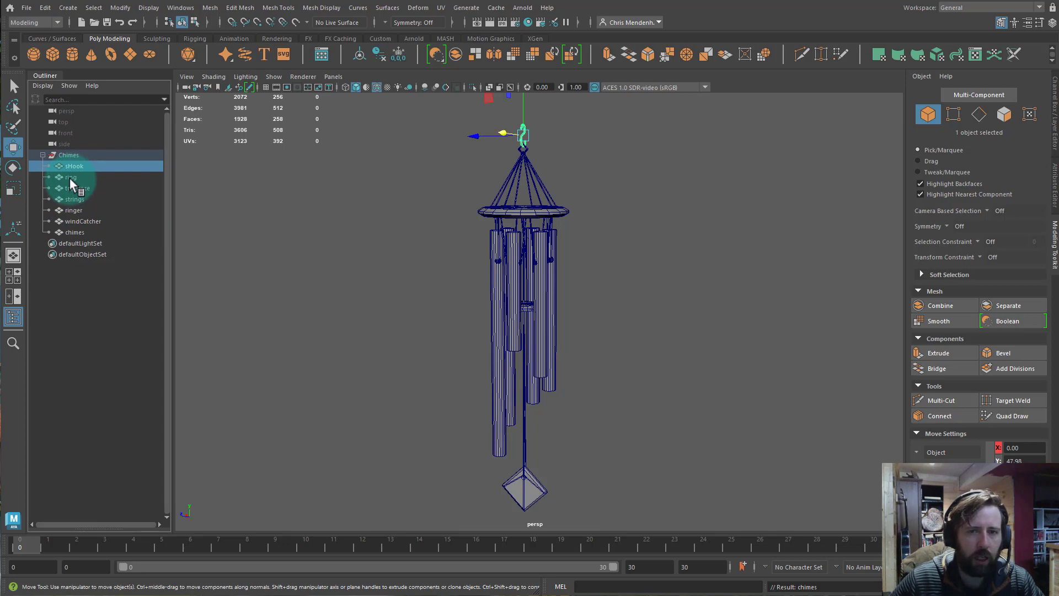
pyautogui.click(70, 177)
pyautogui.click(73, 199)
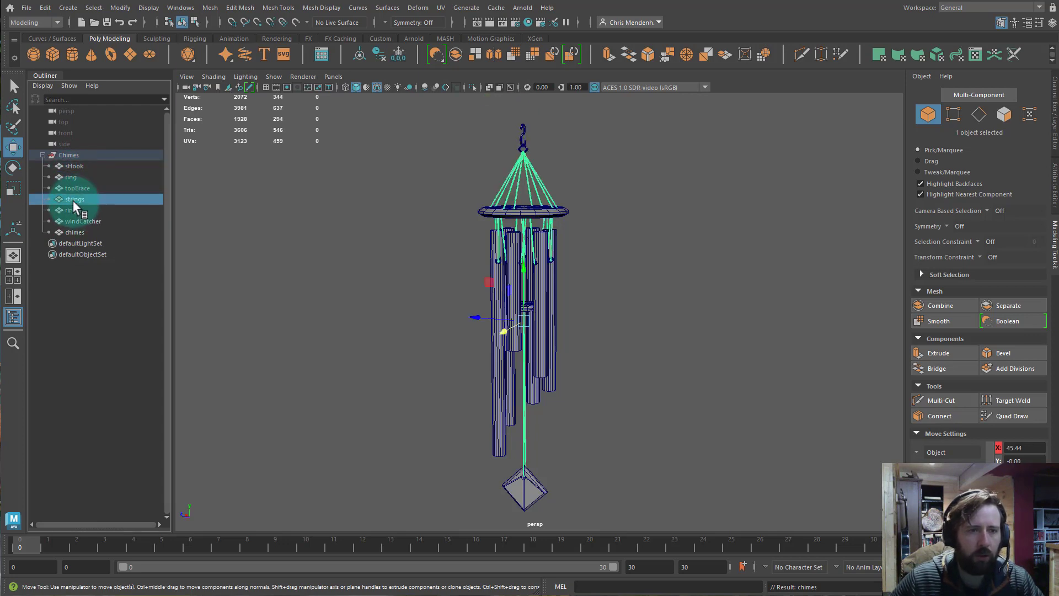
pyautogui.moveTo(73, 200); pyautogui.dragTo(75, 187, button='middle')
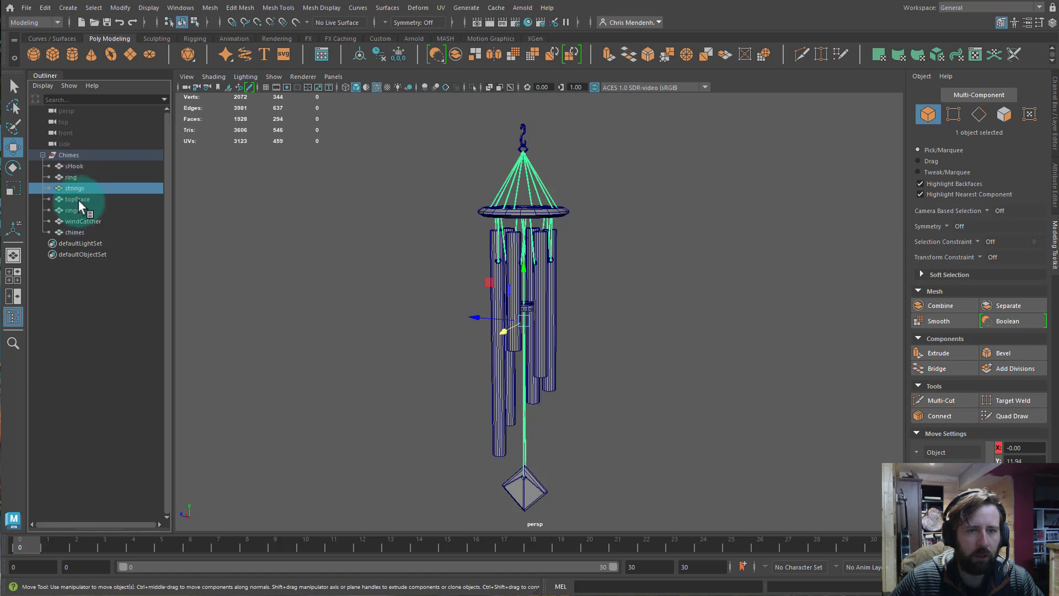
# - Reorder chimes between topBrace and ringer in the Chimes group
pyautogui.click(79, 199)
pyautogui.click(77, 212)
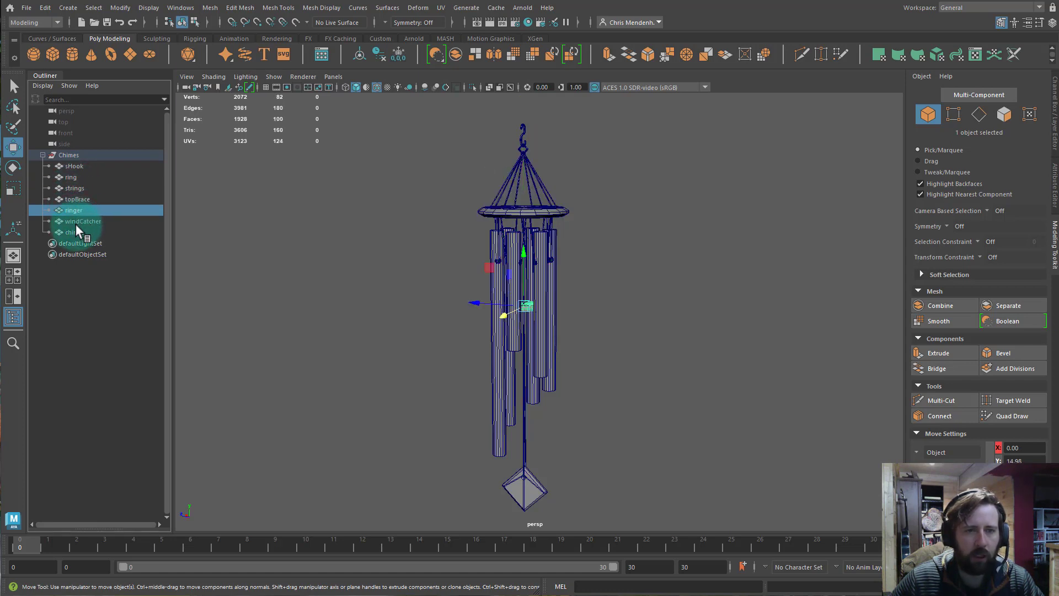
pyautogui.click(78, 220)
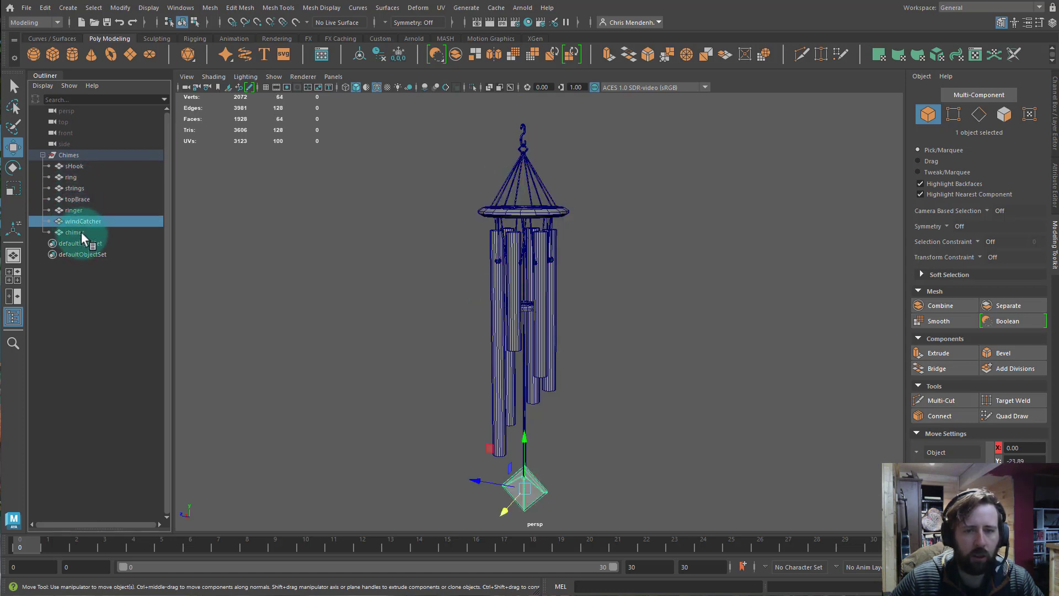
pyautogui.moveTo(81, 232)
pyautogui.mouseDown(button='middle')
pyautogui.moveTo(78, 196)
pyautogui.moveTo(97, 223)
pyautogui.mouseUp(button='middle')
pyautogui.click(74, 233)
pyautogui.click(76, 210)
pyautogui.click(75, 224)
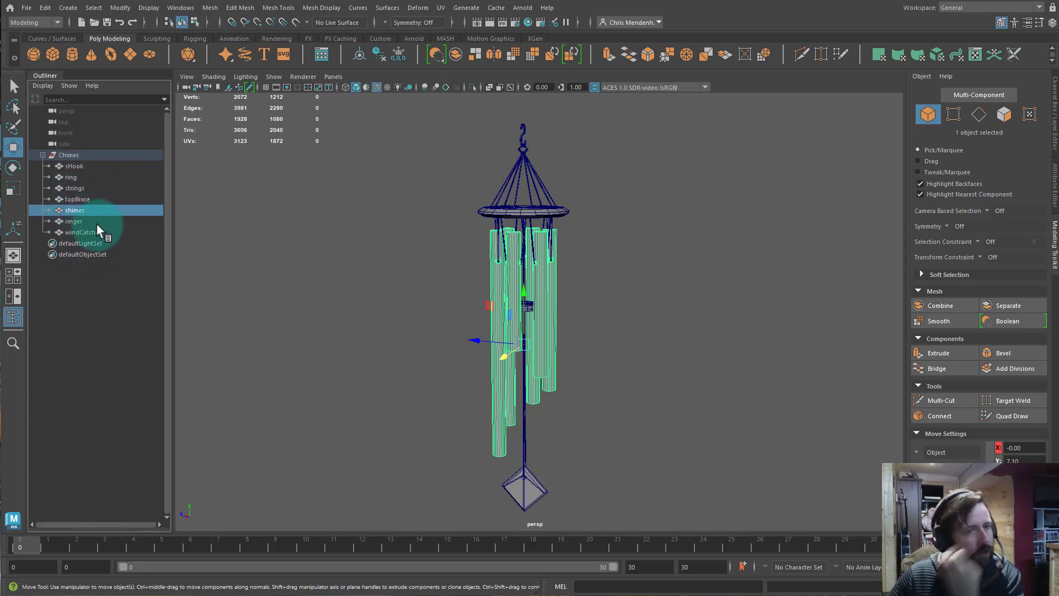
# - Check the order of the renamed parts against the model by selecting each one from sHook to windCatcher
pyautogui.click(70, 168)
pyautogui.click(69, 179)
pyautogui.click(70, 188)
pyautogui.click(70, 198)
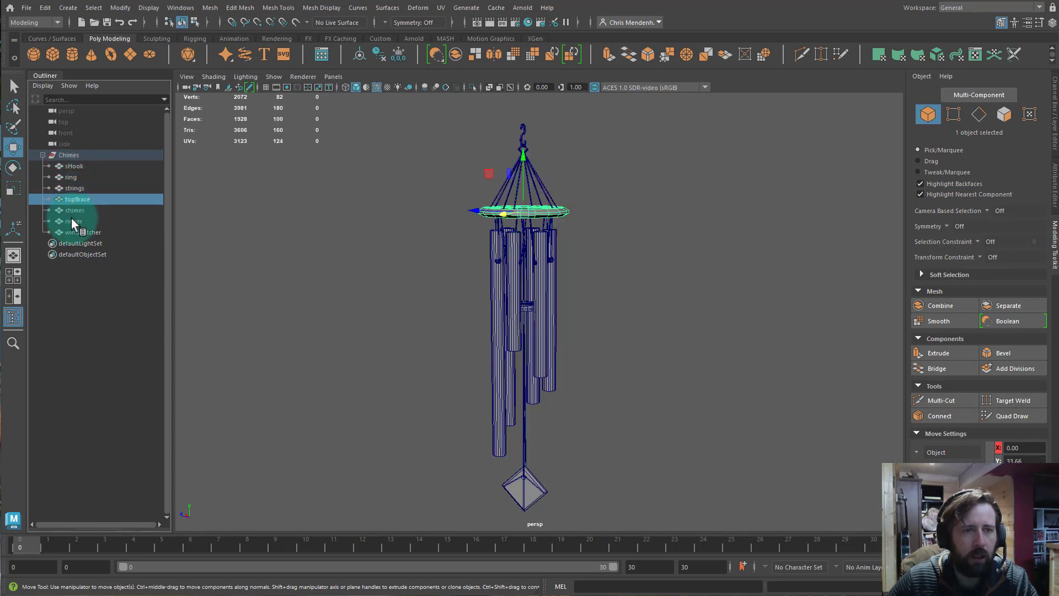
pyautogui.click(71, 221)
pyautogui.click(71, 233)
pyautogui.click(71, 210)
pyautogui.click(72, 187)
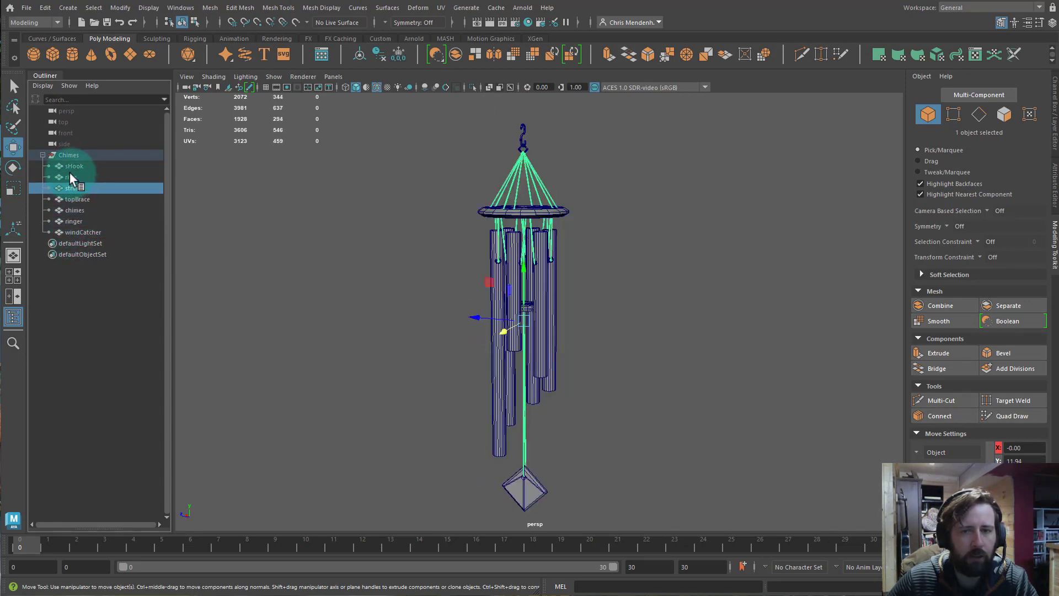
pyautogui.click(70, 177)
pyautogui.click(68, 166)
# - Inspect the whole Chimes group by selecting it, collapsing and expanding its hierarchy, and clearing the selection
pyautogui.click(64, 156)
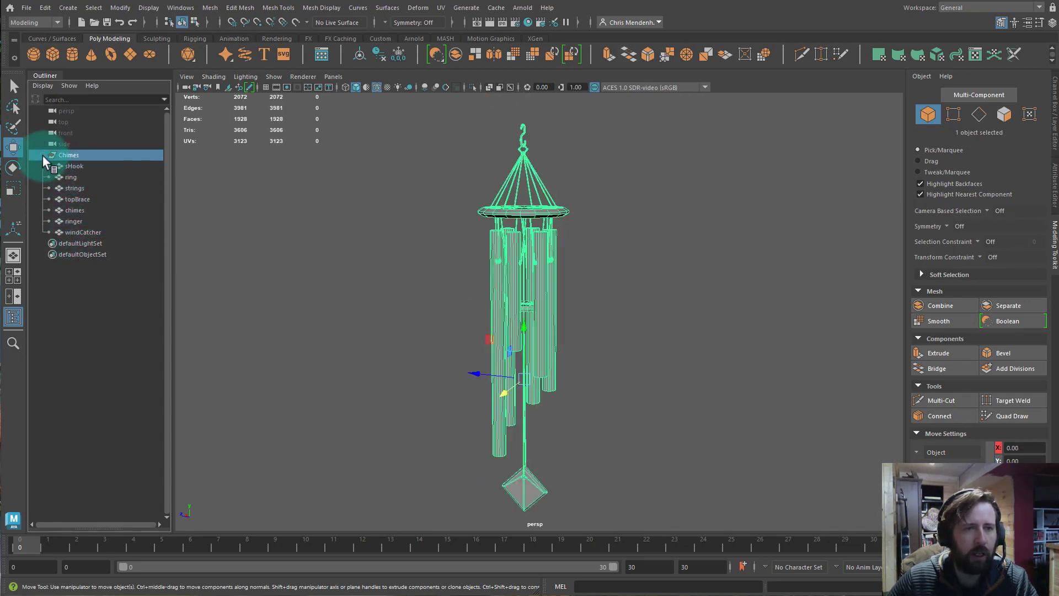
pyautogui.click(43, 156)
pyautogui.click(43, 155)
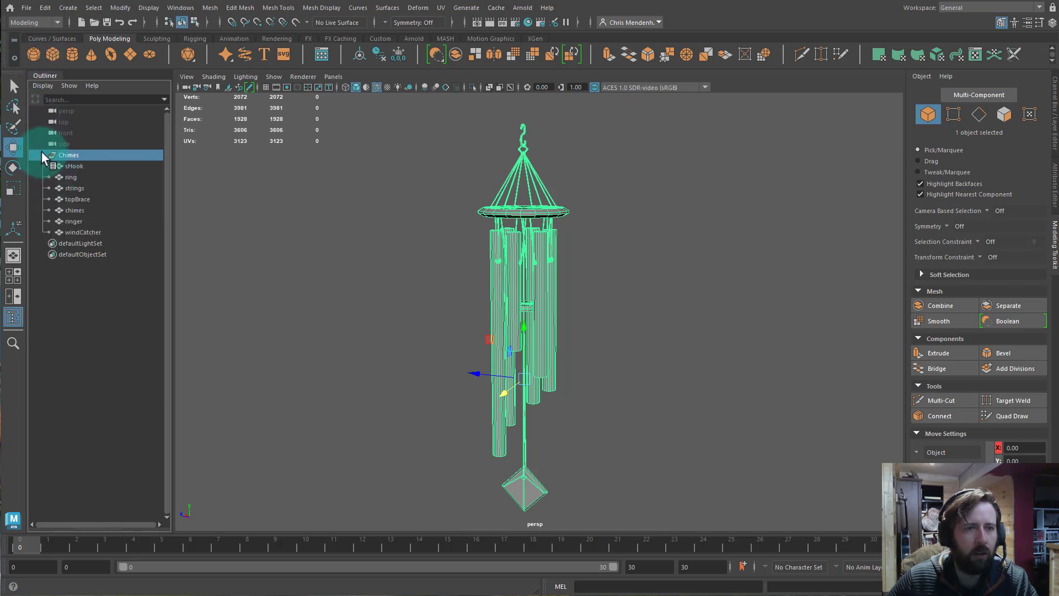
pyautogui.click(42, 155)
pyautogui.click(286, 191)
pyautogui.click(43, 155)
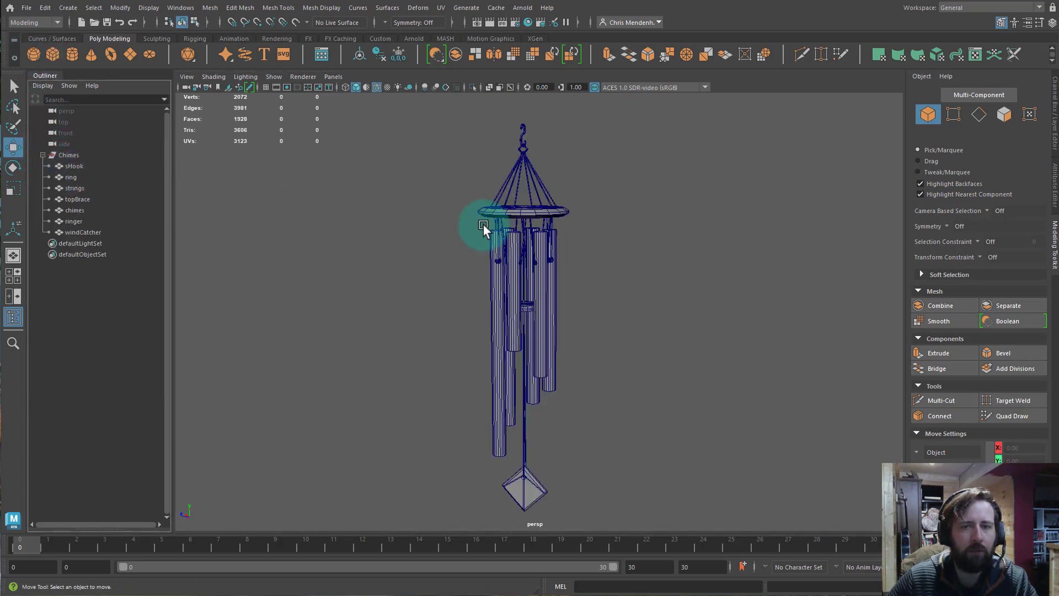
# - Select and collapse the Chimes group, and delete all construction history in the scene
pyautogui.moveTo(424, 95); pyautogui.dragTo(714, 529)
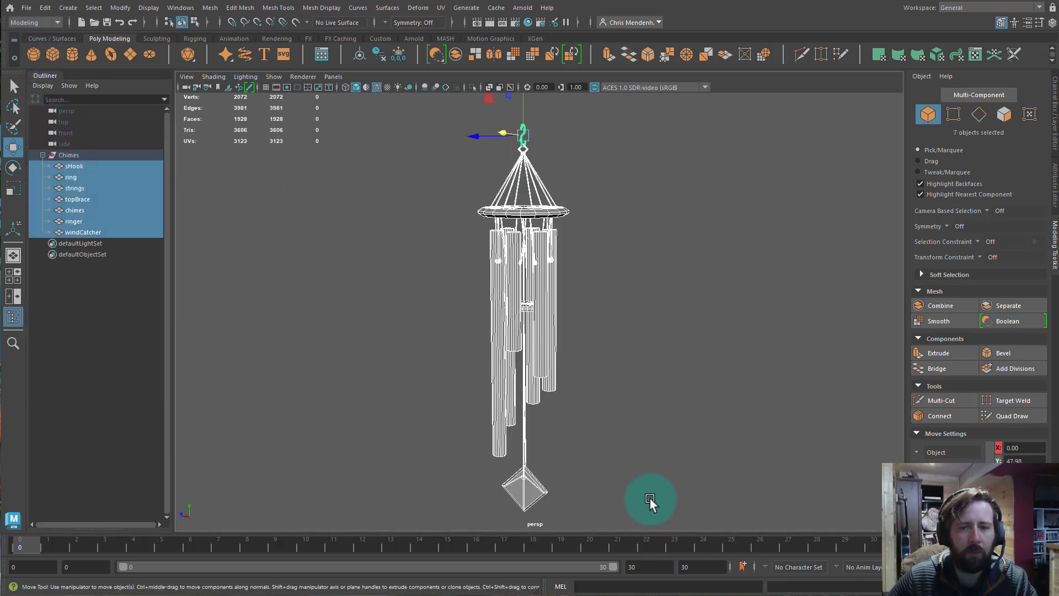
pyautogui.click(72, 155)
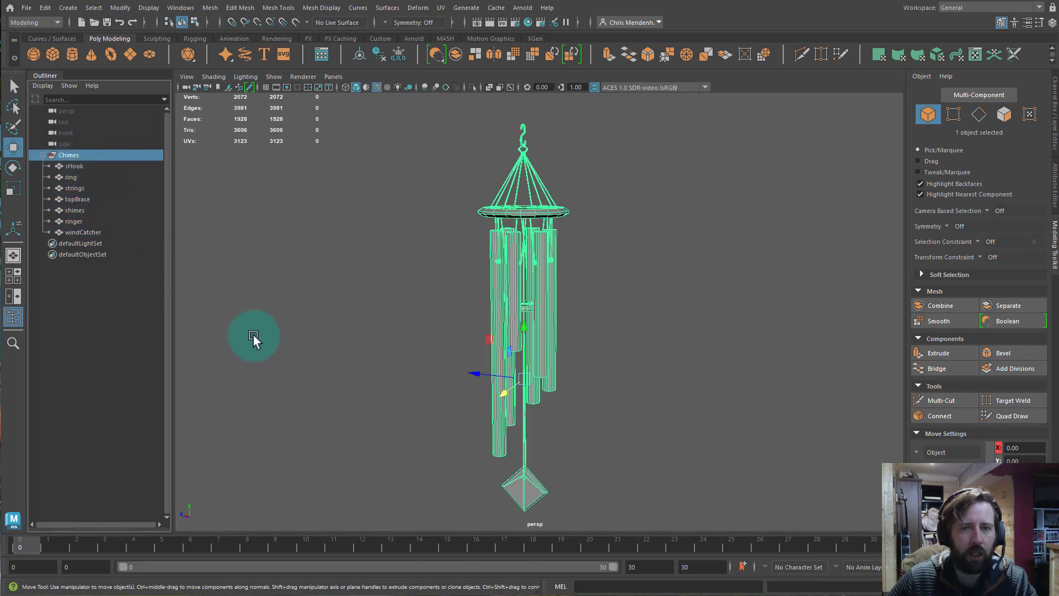
pyautogui.click(46, 156)
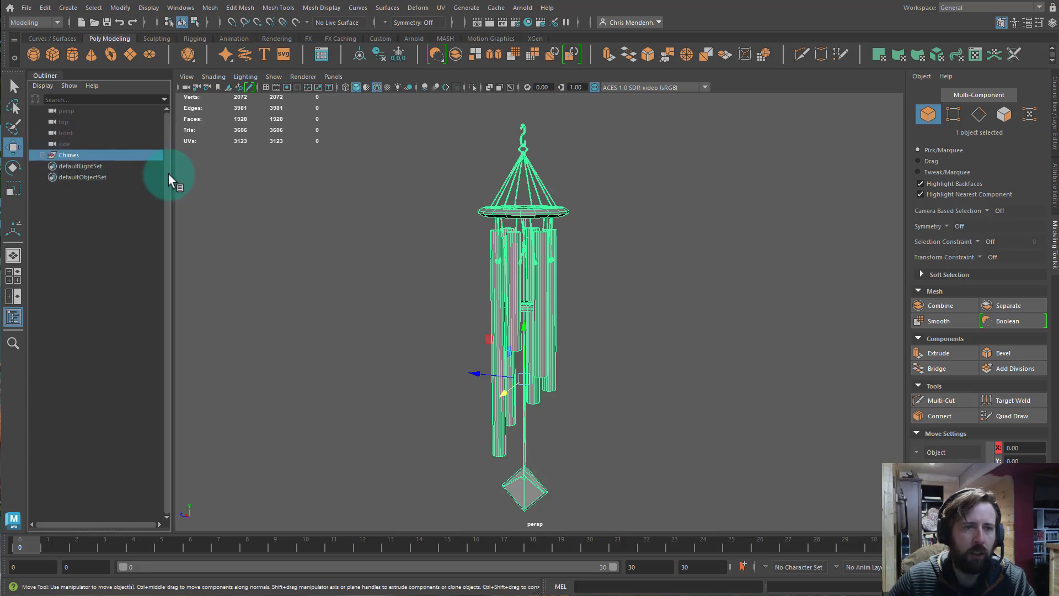
pyautogui.click(45, 8)
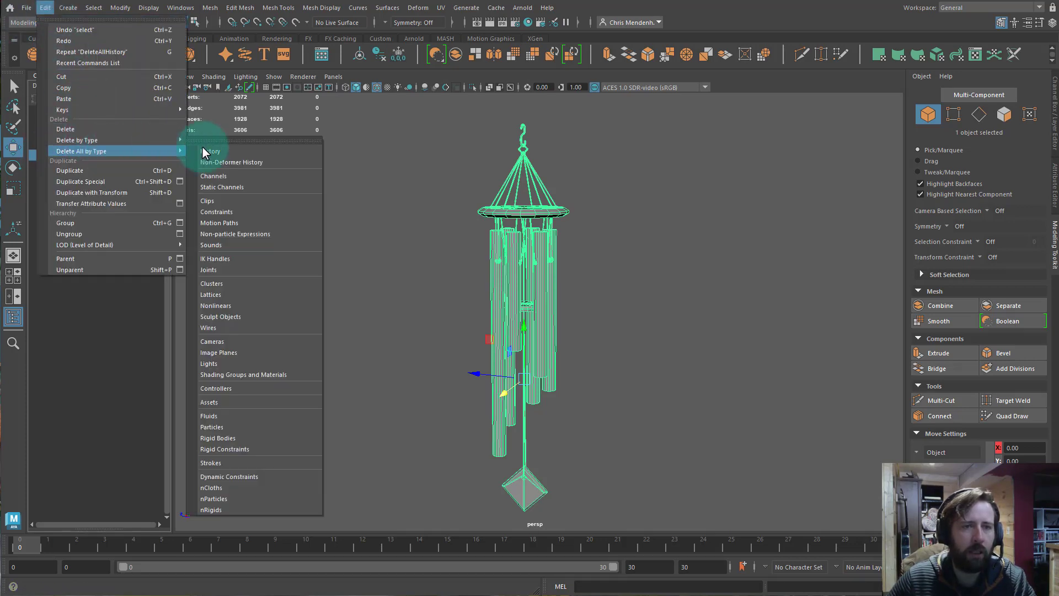
pyautogui.click(210, 148)
# - Save the scene as a new Maya Binary version named Chimes_V04.mb on the Desktop
pyautogui.click(27, 8)
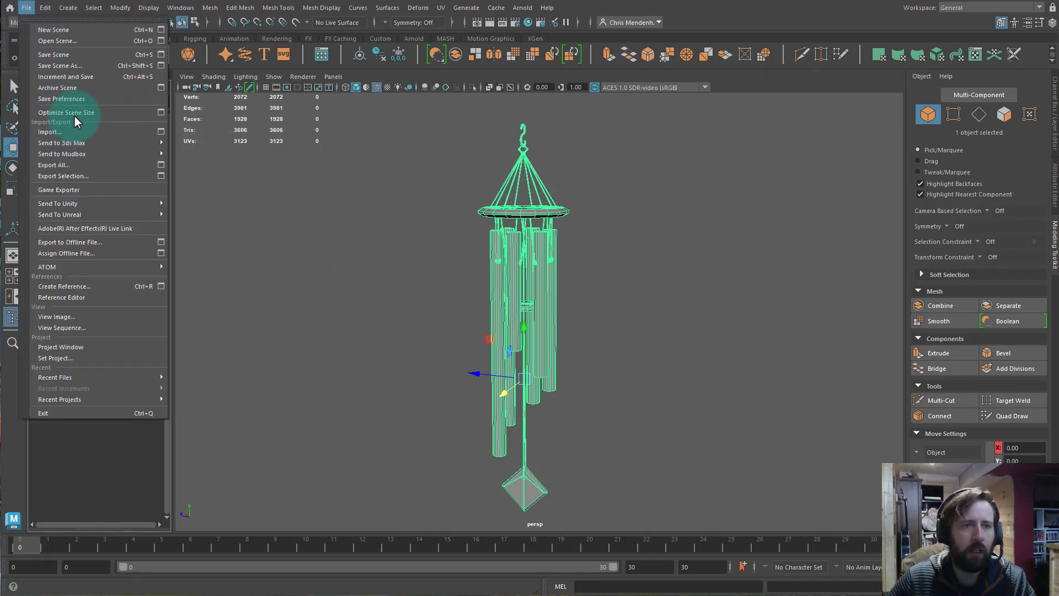
pyautogui.click(55, 65)
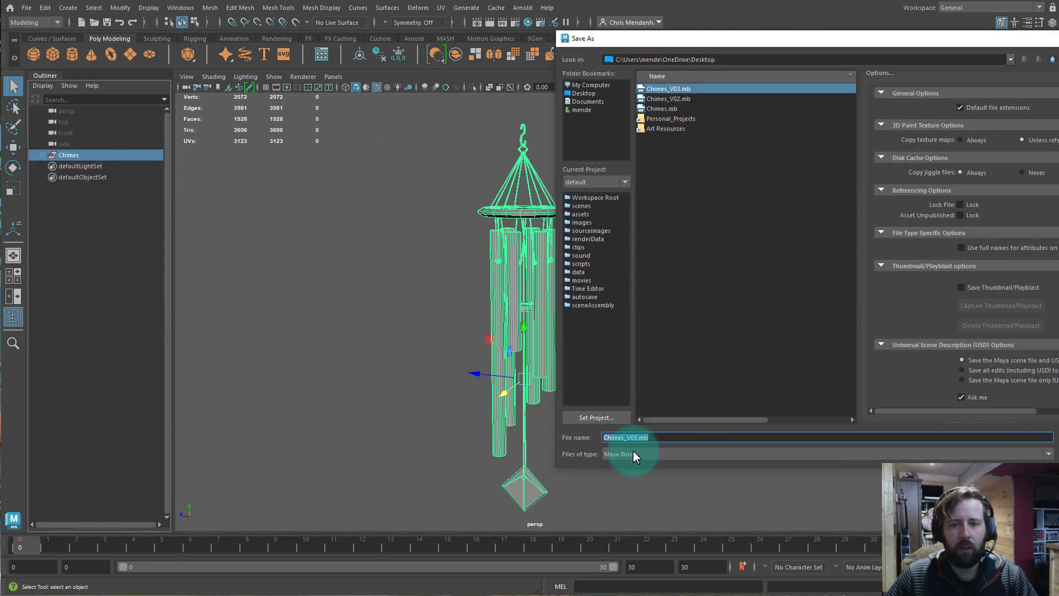
pyautogui.click(639, 437)
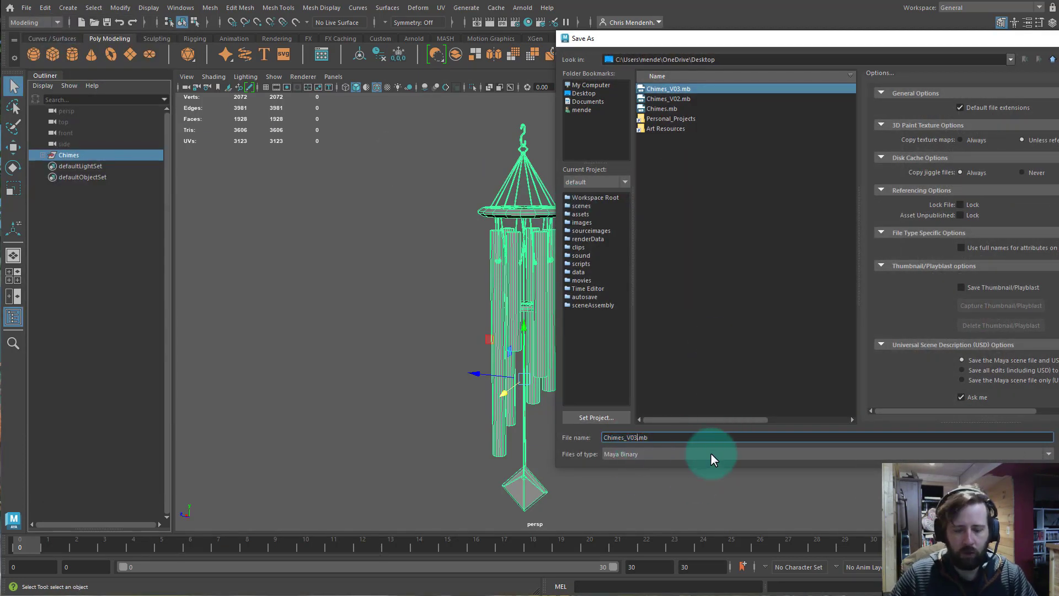
pyautogui.press('BackSpace')
pyautogui.write('4')
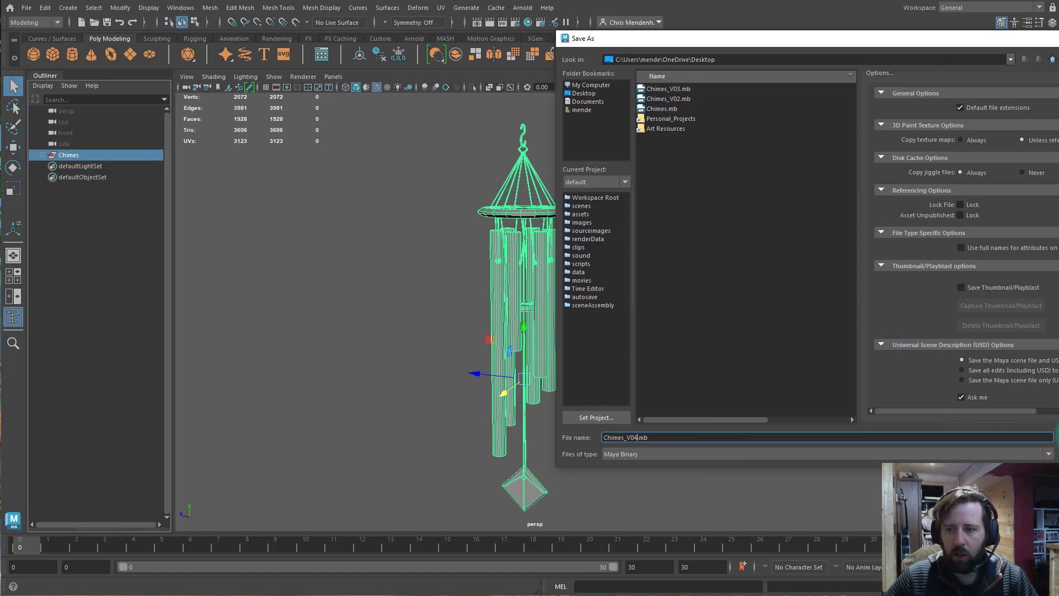
pyautogui.press('Return')
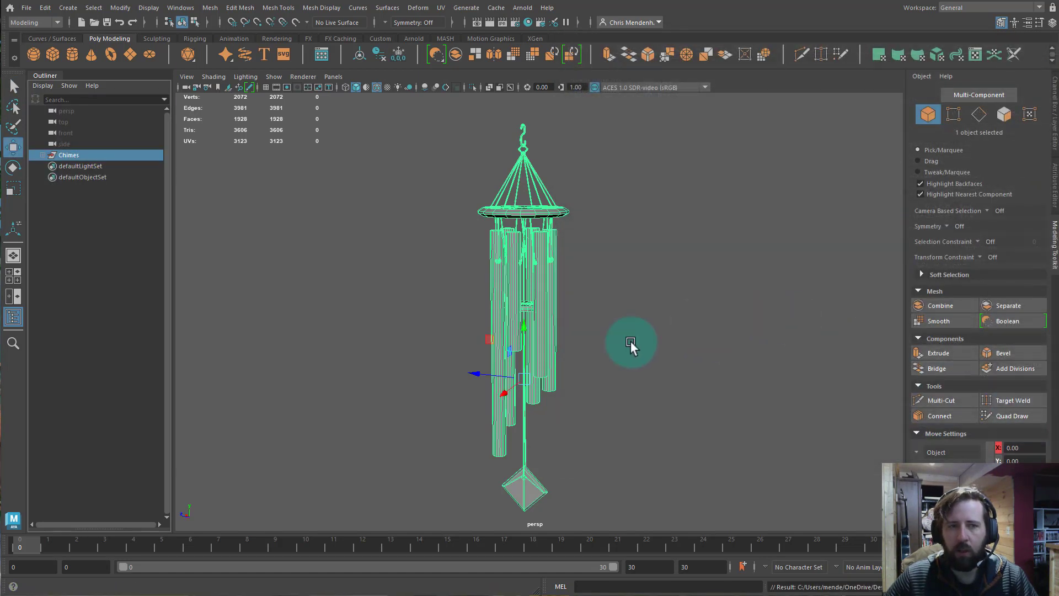